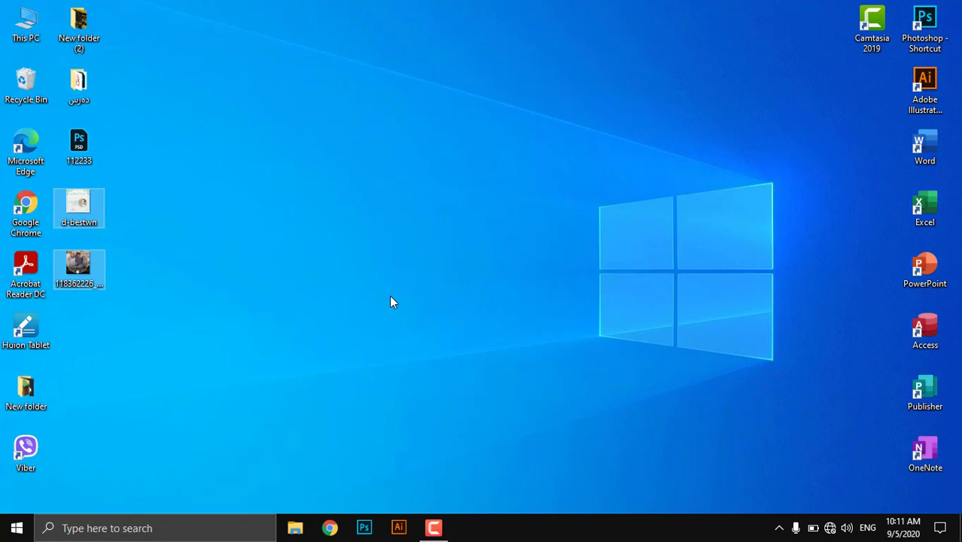
Step: Launch Photoshop and open the image 18 from the دەرس folder on the Desktop
{"action": "left_click", "coordinate": [939, 23]}
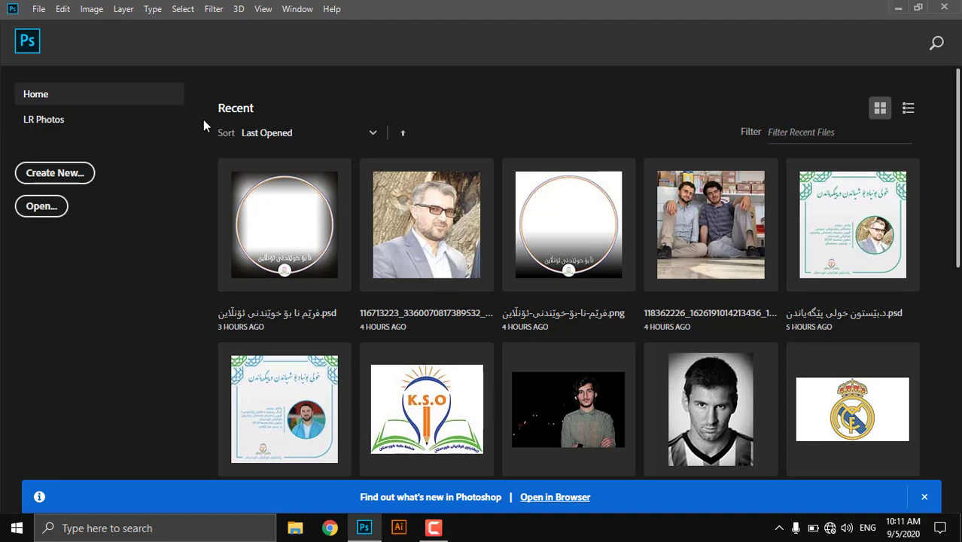
{"action": "left_click", "coordinate": [43, 203]}
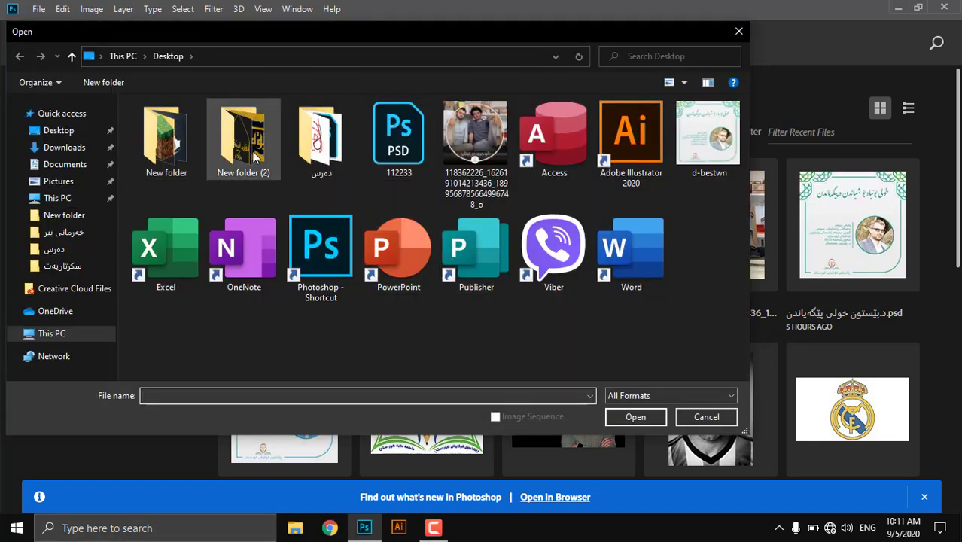
{"action": "double_click", "coordinate": [320, 149]}
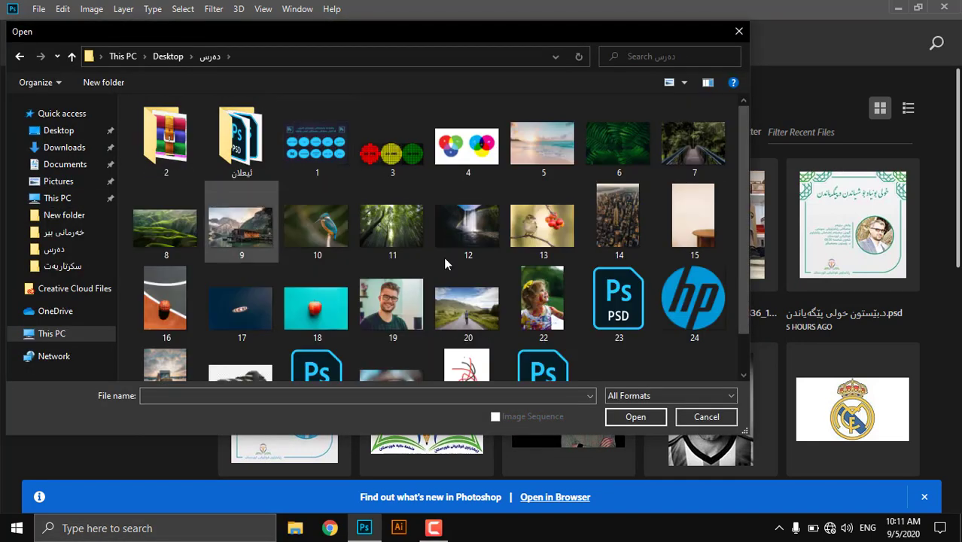
{"action": "scroll", "coordinate": [582, 343], "scroll_direction": "down", "scroll_amount": 1}
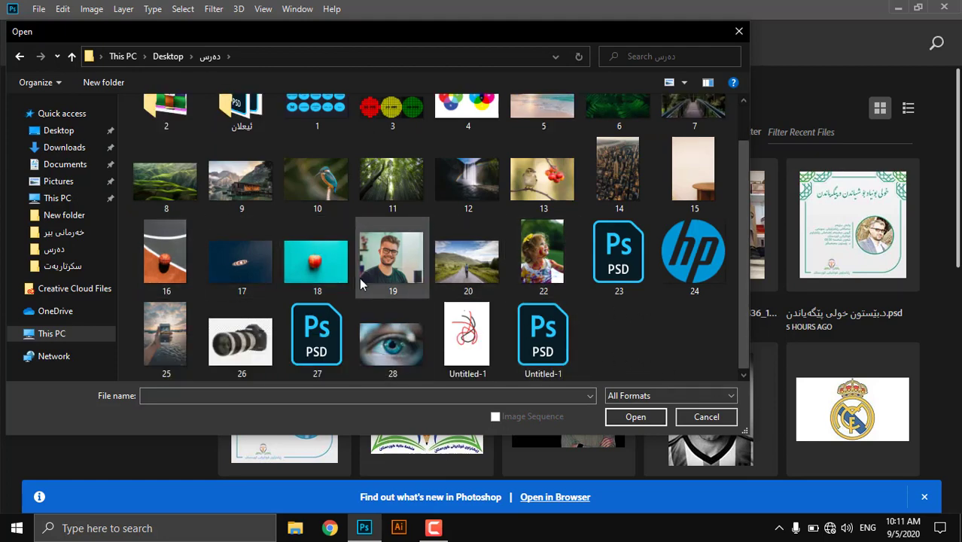
{"action": "double_click", "coordinate": [317, 265]}
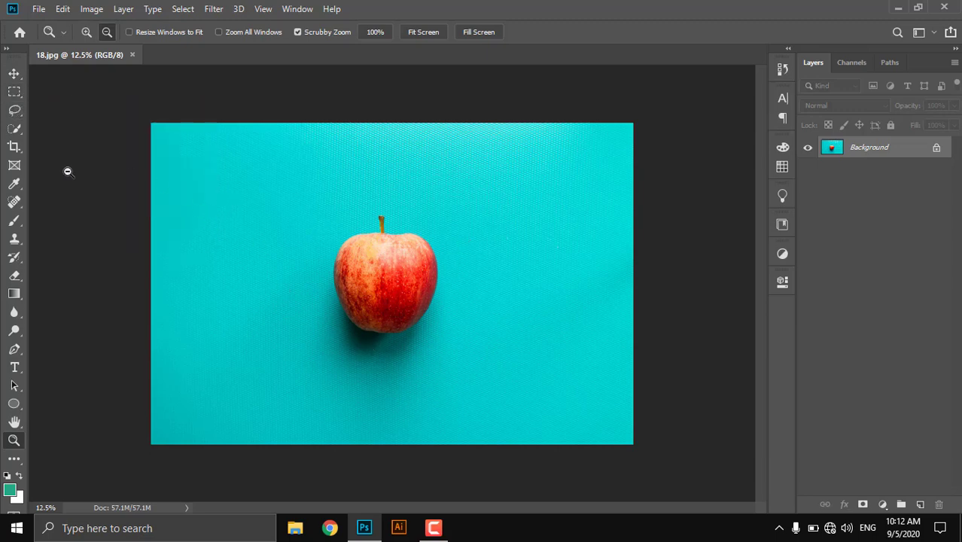
Step: Select the body of the red apple with the Quick Selection tool, leaving out the stem
{"action": "left_click", "coordinate": [12, 130]}
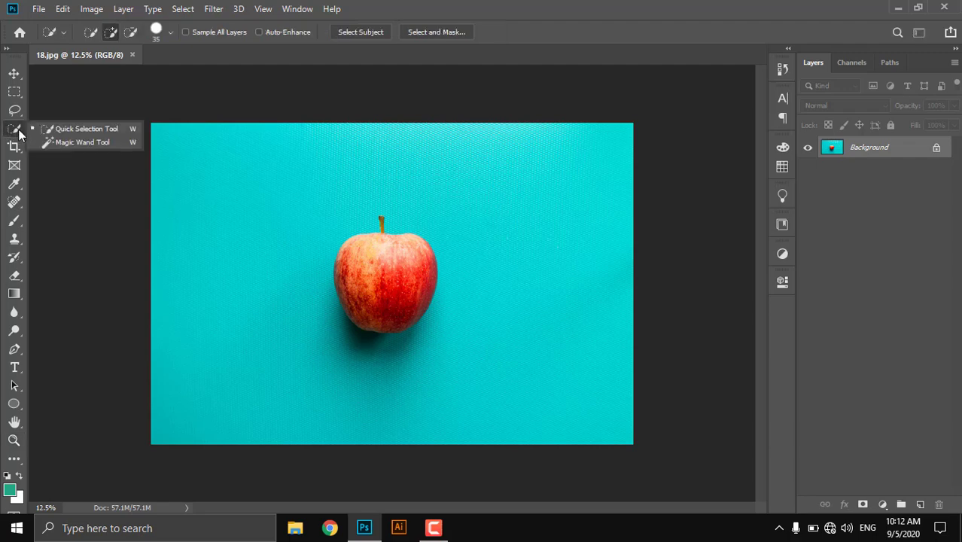
{"action": "left_click", "coordinate": [85, 131]}
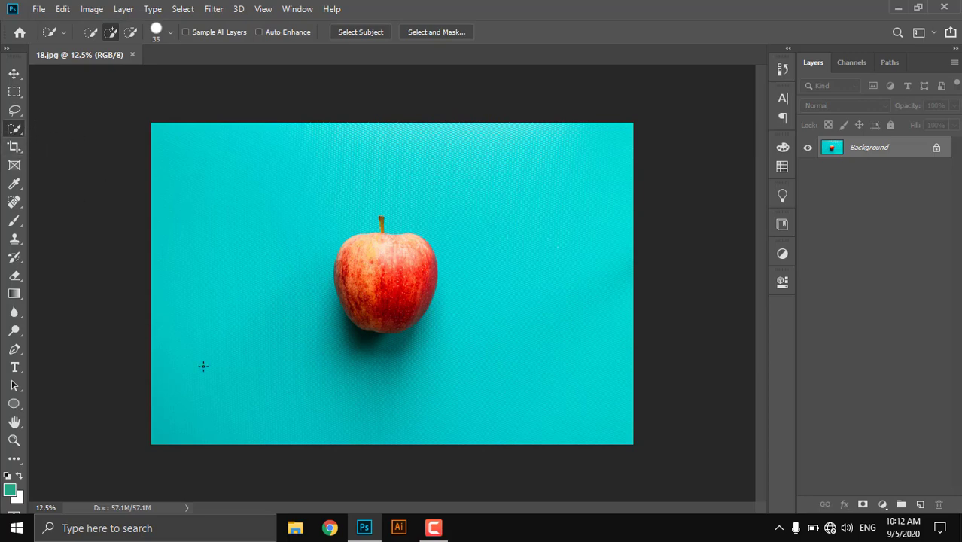
{"action": "scroll", "coordinate": [313, 158], "scroll_direction": "up", "scroll_amount": 8}
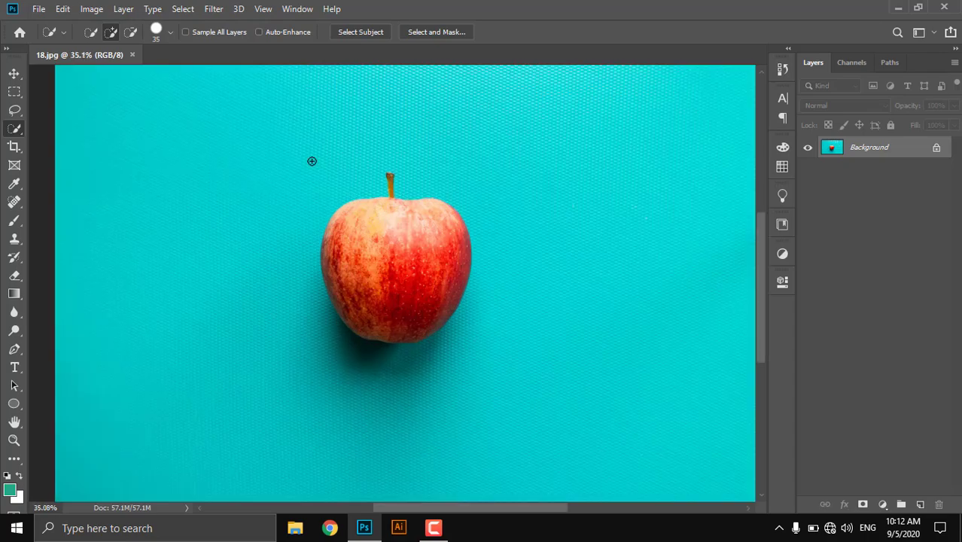
{"action": "scroll", "coordinate": [353, 260], "scroll_direction": "down", "scroll_amount": 4}
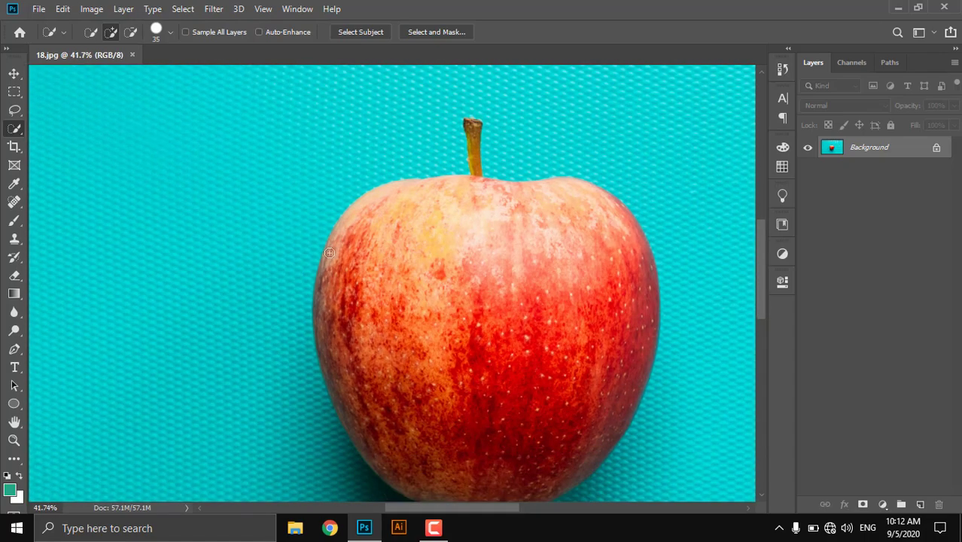
{"action": "scroll", "coordinate": [329, 253], "scroll_direction": "down", "scroll_amount": 2}
{"action": "scroll", "coordinate": [310, 269], "scroll_direction": "right", "scroll_amount": 2}
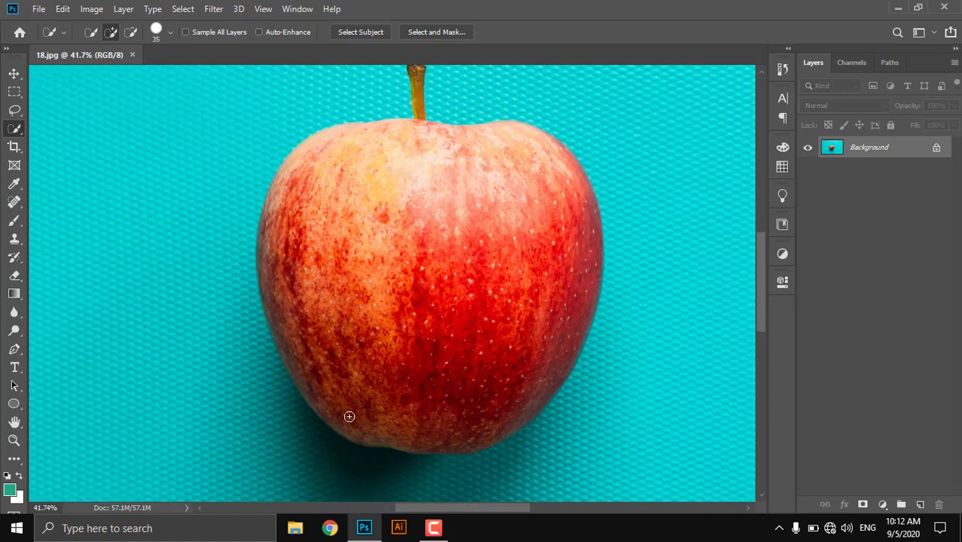
{"action": "mouse_move", "coordinate": [401, 350]}
{"action": "left_mouse_down"}
{"action": "mouse_move", "coordinate": [462, 267]}
{"action": "mouse_move", "coordinate": [330, 258]}
{"action": "mouse_move", "coordinate": [410, 132]}
{"action": "left_mouse_up"}
{"action": "left_click_drag", "start_coordinate": [427, 393], "coordinate": [444, 322]}
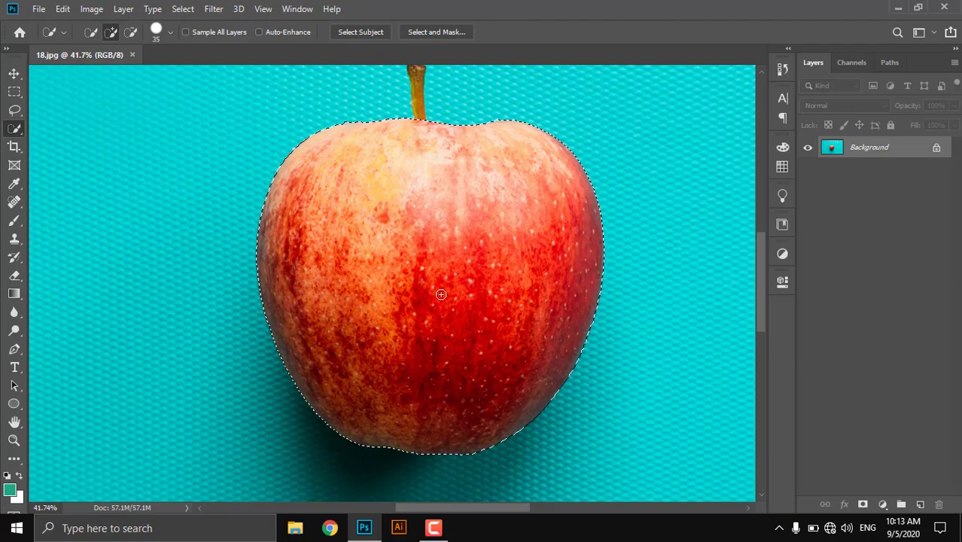
Step: Try moving the selected apple off to the lower right with the Move tool, and undo the move
{"action": "scroll", "coordinate": [404, 195], "scroll_direction": "down", "scroll_amount": 1}
{"action": "scroll", "coordinate": [401, 223], "scroll_direction": "down", "scroll_amount": 2}
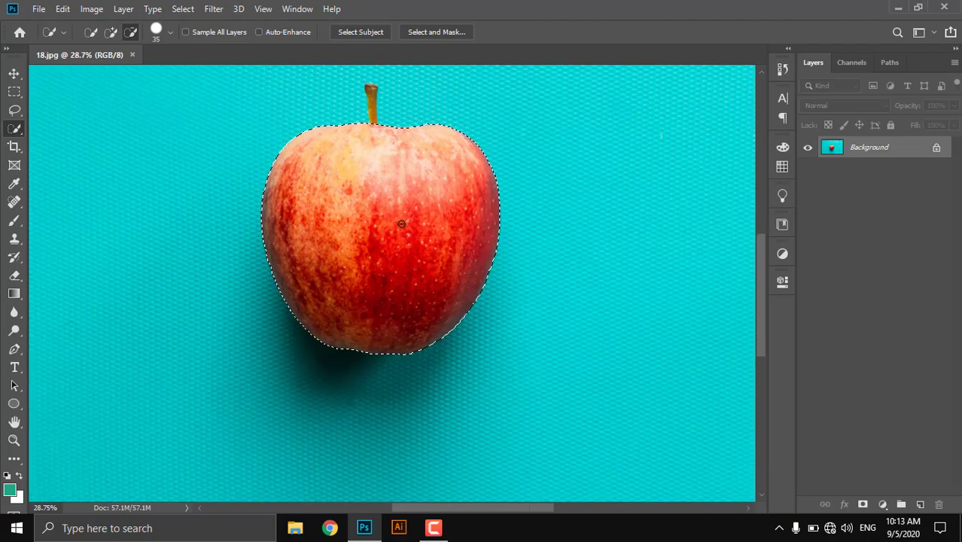
{"action": "left_click", "coordinate": [13, 73]}
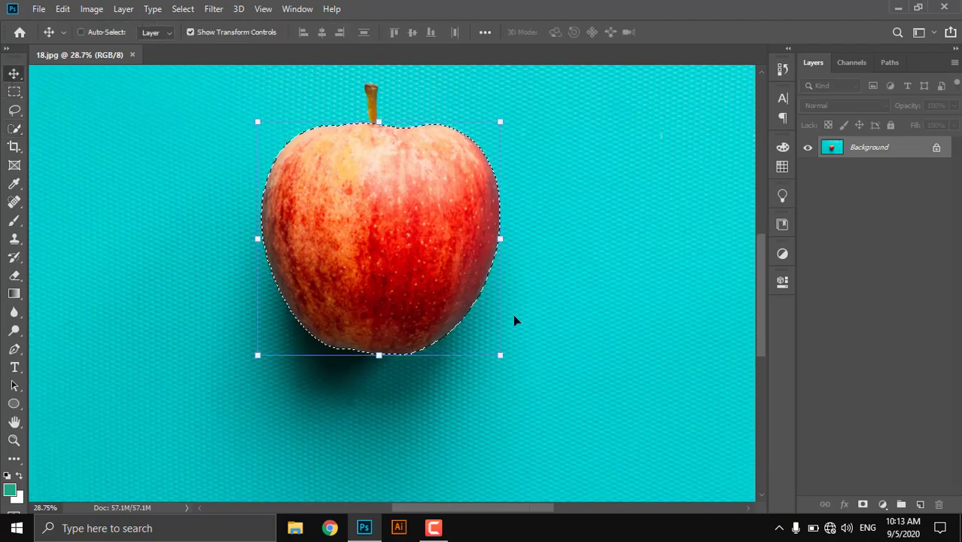
{"action": "left_click_drag", "start_coordinate": [354, 240], "coordinate": [612, 343]}
{"action": "key", "text": "ctrl+z"}
Step: Add the apple's stem to the existing selection with the Quick Selection tool in add mode
{"action": "scroll", "coordinate": [337, 264], "scroll_direction": "up", "scroll_amount": 3}
{"action": "scroll", "coordinate": [388, 267], "scroll_direction": "up", "scroll_amount": 4}
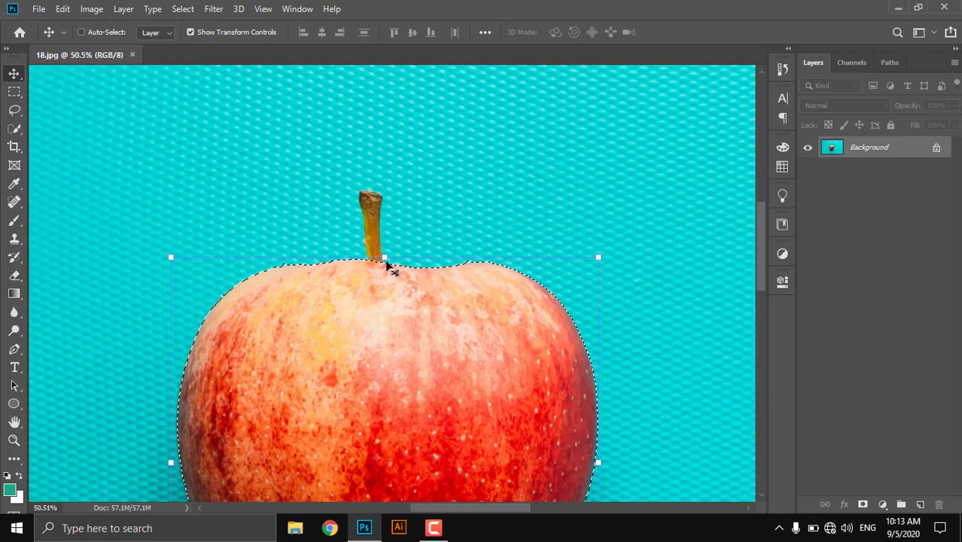
{"action": "scroll", "coordinate": [388, 266], "scroll_direction": "up", "scroll_amount": 2}
{"action": "key", "text": "w"}
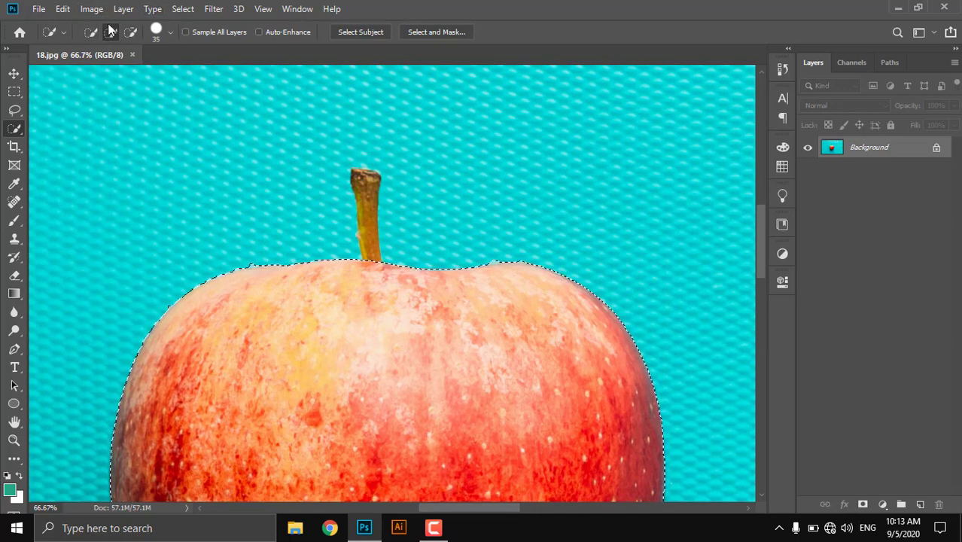
{"action": "left_click", "coordinate": [131, 31]}
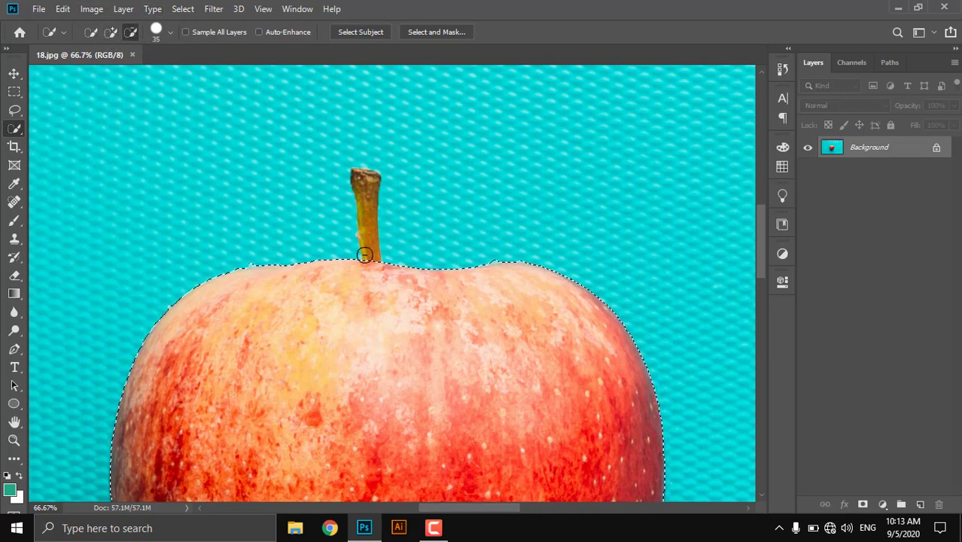
{"action": "left_click", "coordinate": [374, 286]}
{"action": "left_click", "coordinate": [110, 31]}
{"action": "left_click", "coordinate": [423, 328]}
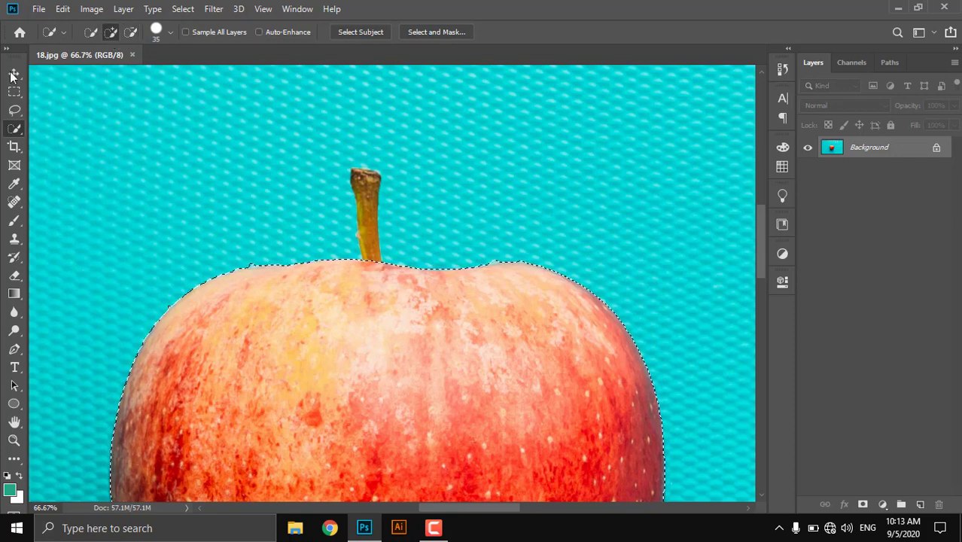
{"action": "left_click_drag", "start_coordinate": [374, 270], "coordinate": [371, 213]}
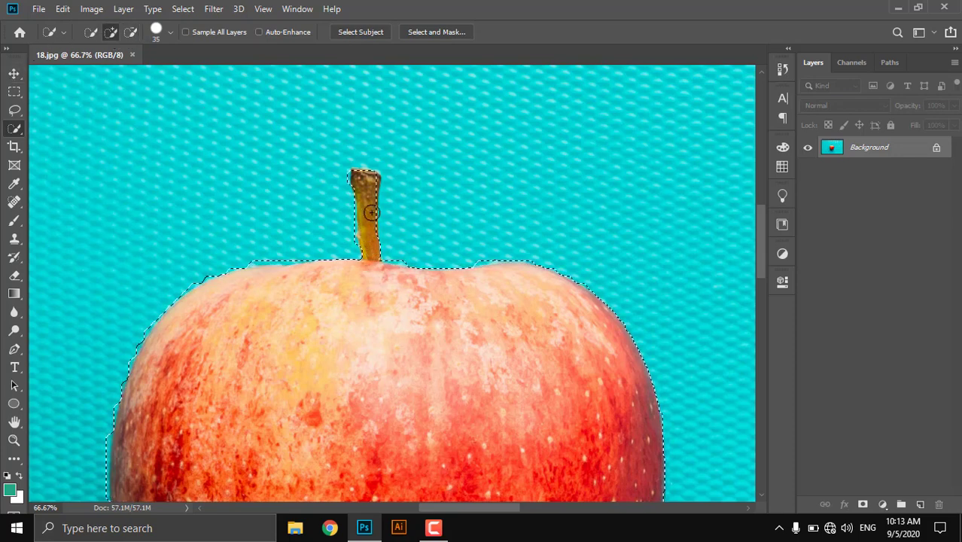
Step: Add a patch of background beside the apple's upper right edge to the selection, and subtract that patch in subtract mode
{"action": "scroll", "coordinate": [380, 282], "scroll_direction": "down", "scroll_amount": 2}
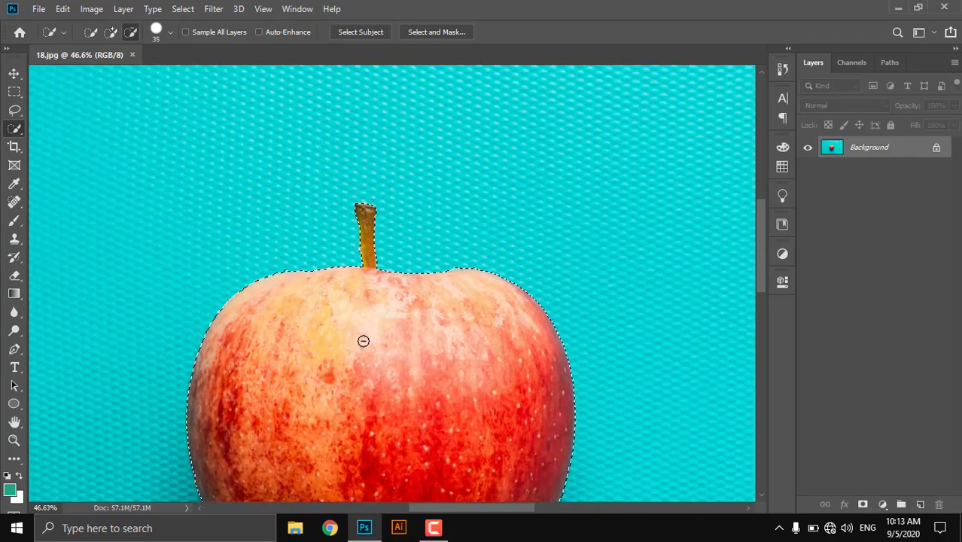
{"action": "scroll", "coordinate": [362, 341], "scroll_direction": "down", "scroll_amount": 2}
{"action": "scroll", "coordinate": [422, 331], "scroll_direction": "up", "scroll_amount": 3}
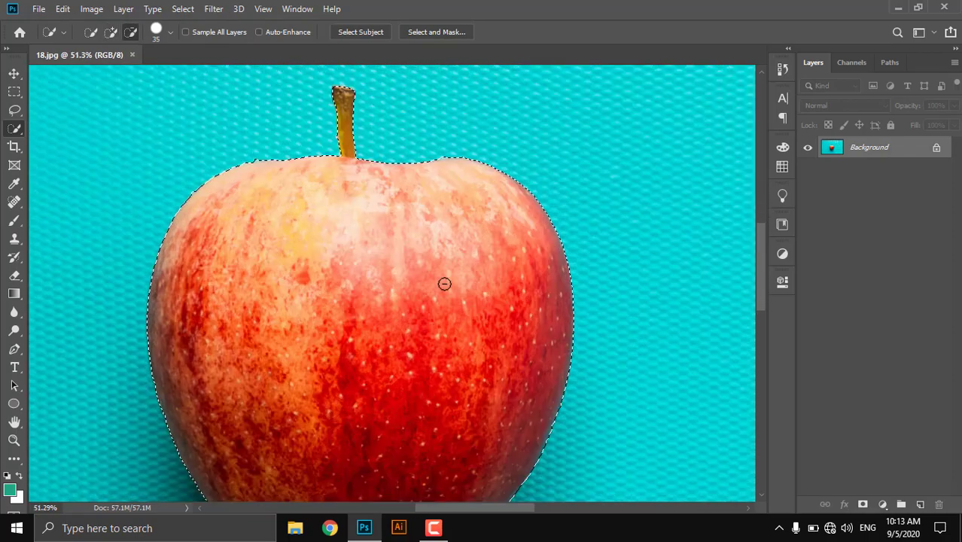
{"action": "mouse_move", "coordinate": [539, 251]}
{"action": "left_mouse_down"}
{"action": "mouse_move", "coordinate": [544, 262]}
{"action": "mouse_move", "coordinate": [575, 200]}
{"action": "mouse_move", "coordinate": [535, 226]}
{"action": "left_mouse_up"}
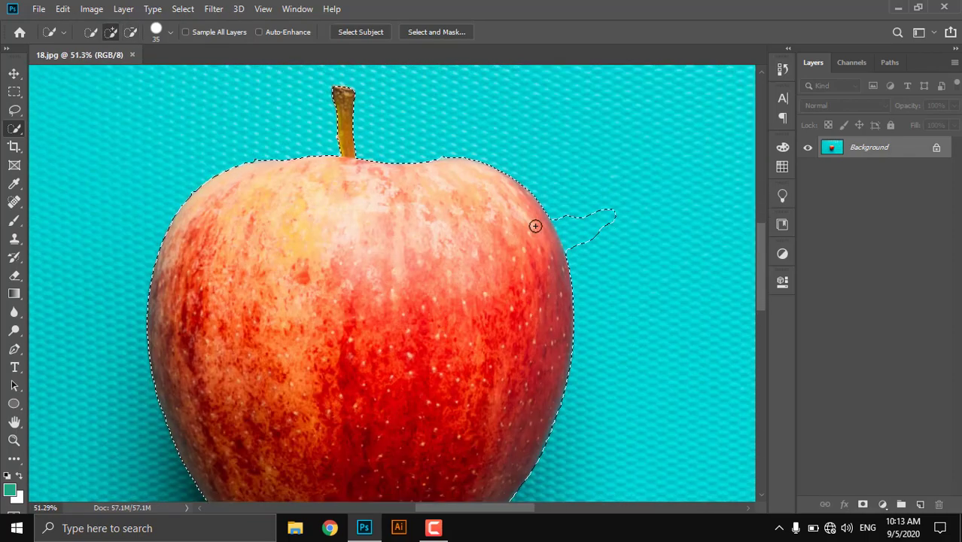
{"action": "left_click", "coordinate": [129, 34]}
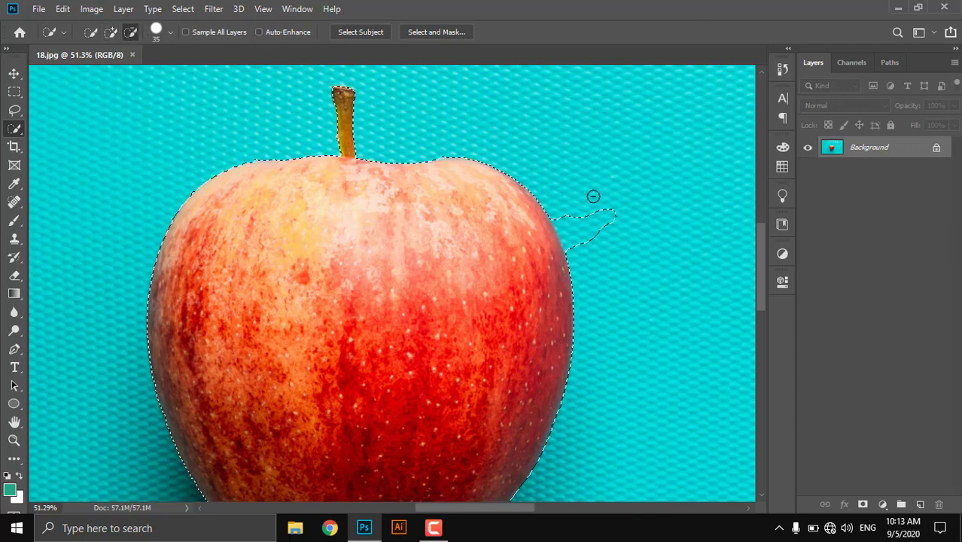
{"action": "mouse_move", "coordinate": [593, 196]}
{"action": "left_mouse_down"}
{"action": "mouse_move", "coordinate": [613, 249]}
{"action": "mouse_move", "coordinate": [604, 218]}
{"action": "mouse_move", "coordinate": [623, 213]}
{"action": "mouse_move", "coordinate": [586, 216]}
{"action": "mouse_move", "coordinate": [607, 238]}
{"action": "mouse_move", "coordinate": [600, 220]}
{"action": "mouse_move", "coordinate": [567, 225]}
{"action": "mouse_move", "coordinate": [582, 253]}
{"action": "mouse_move", "coordinate": [574, 224]}
{"action": "left_mouse_up"}
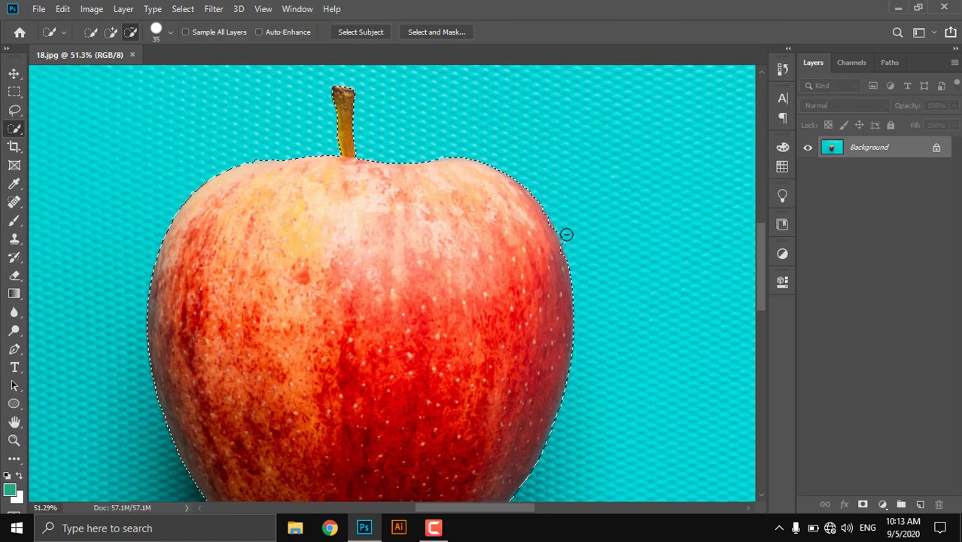
{"action": "left_click", "coordinate": [110, 31]}
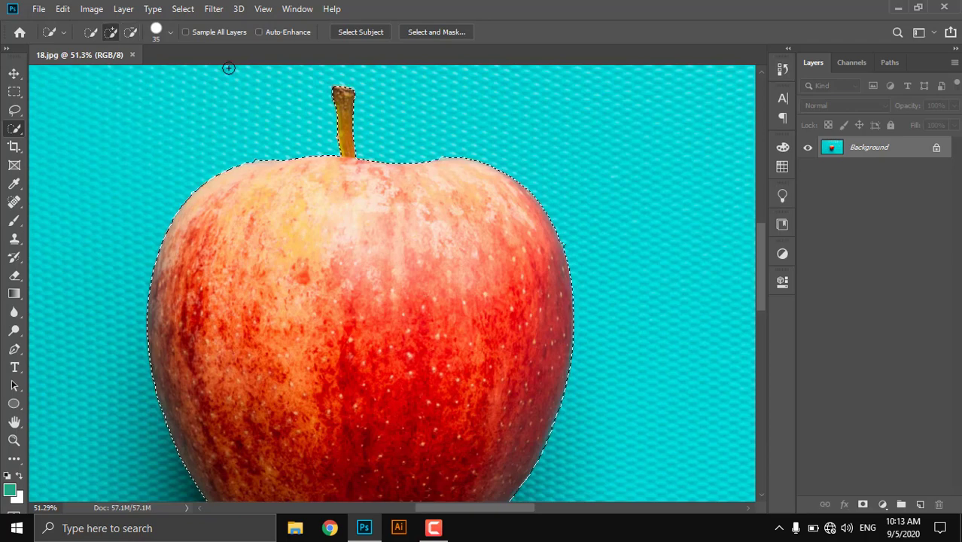
Step: Extend the selection into the background at the apple's right side, and remove the excess by temporarily switching to subtract
{"action": "scroll", "coordinate": [425, 182], "scroll_direction": "down", "scroll_amount": 5}
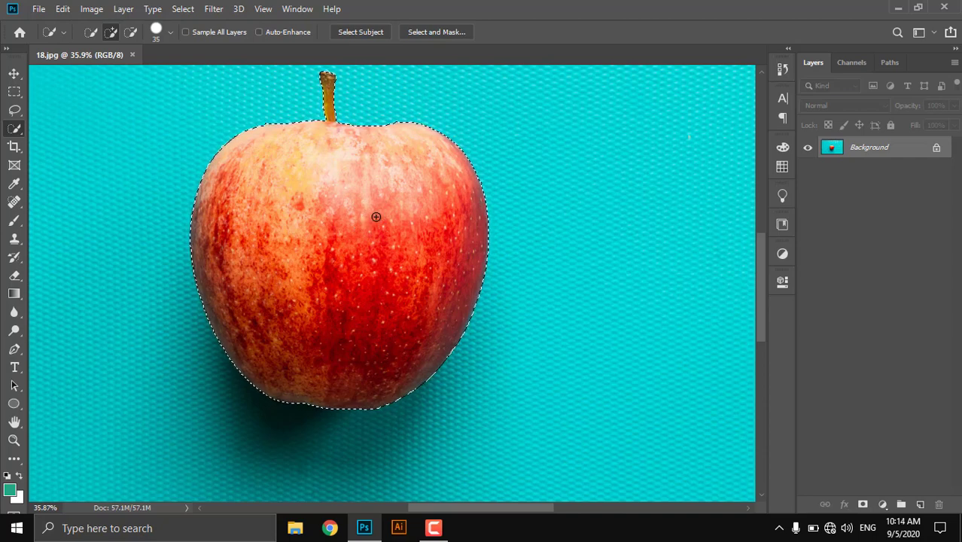
{"action": "mouse_move", "coordinate": [489, 205]}
{"action": "left_mouse_down"}
{"action": "mouse_move", "coordinate": [547, 197]}
{"action": "mouse_move", "coordinate": [527, 231]}
{"action": "mouse_move", "coordinate": [525, 192]}
{"action": "left_mouse_up"}
{"action": "key", "text": "alt"}
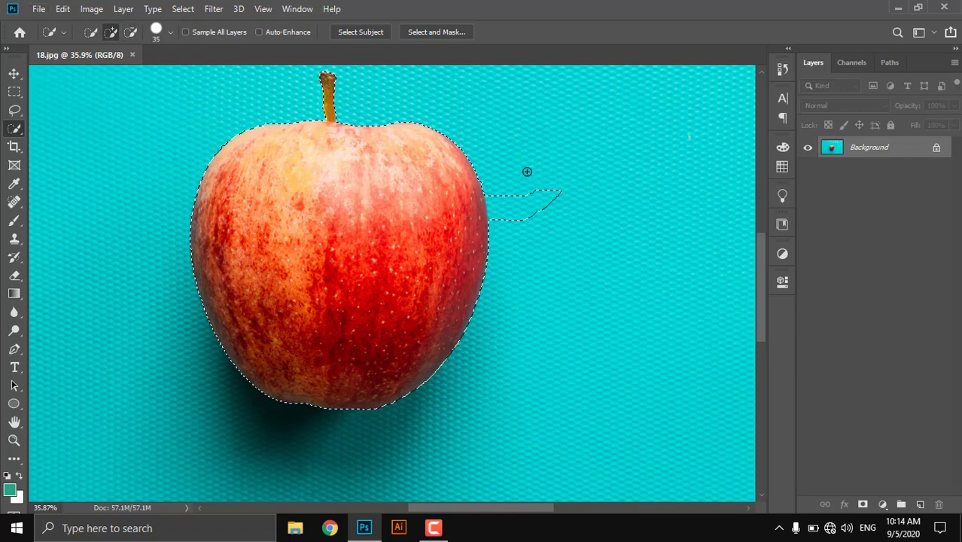
{"action": "key", "text": "alt"}
{"action": "left_click_drag", "start_coordinate": [557, 195], "coordinate": [528, 210]}
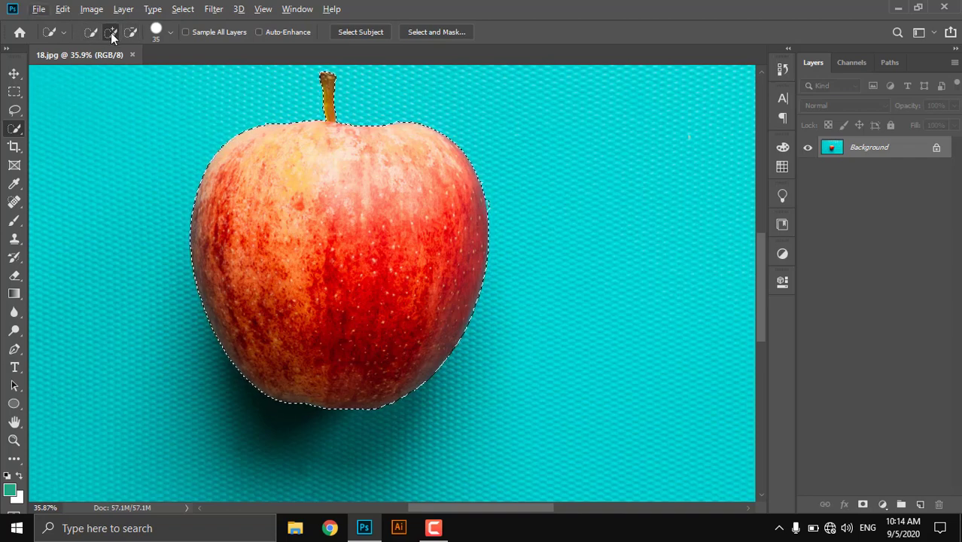
Step: Subtract the small leftover bumps along the apple's right edge so the selection follows its outline
{"action": "key", "text": "alt"}
{"action": "scroll", "coordinate": [493, 205], "scroll_direction": "up", "scroll_amount": 6}
{"action": "key", "text": "alt"}
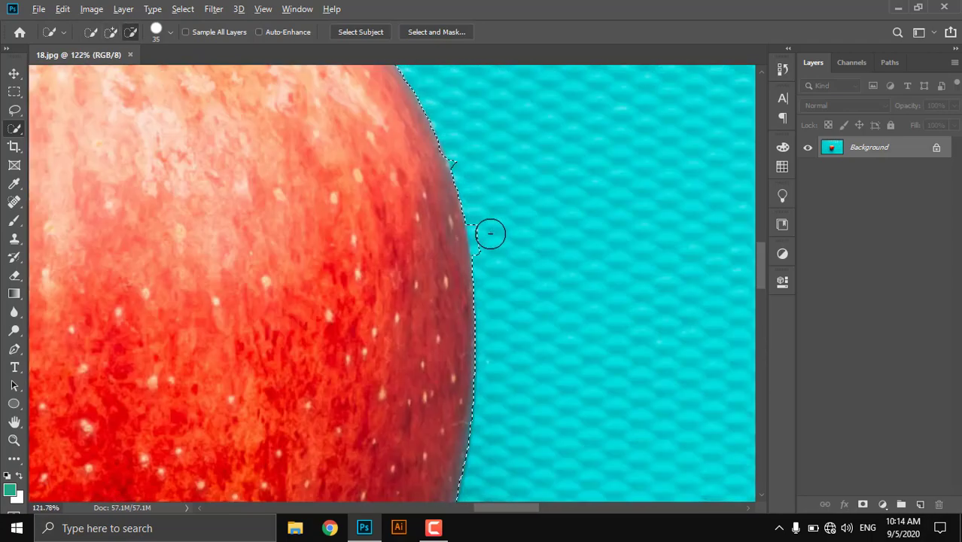
{"action": "left_click_drag", "start_coordinate": [481, 177], "coordinate": [466, 161]}
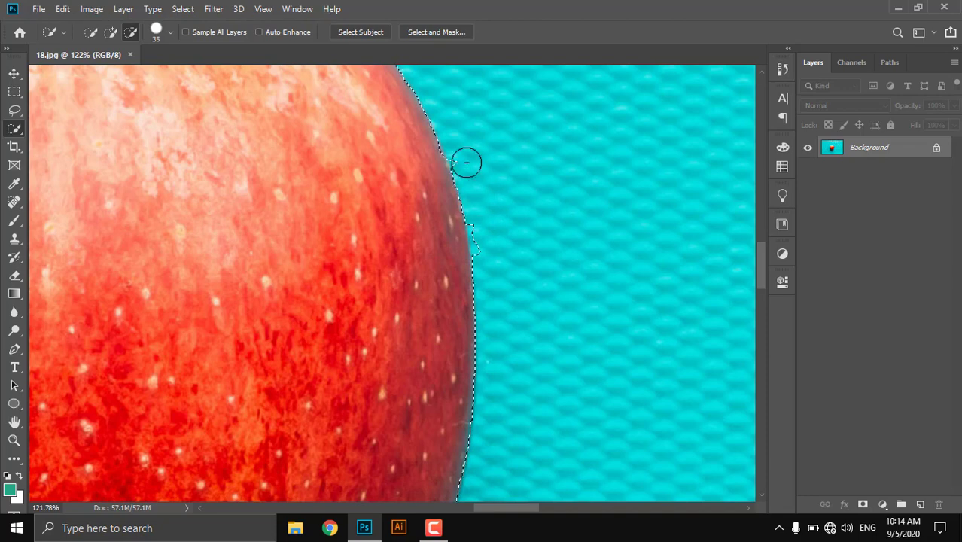
{"action": "left_click", "coordinate": [495, 247], "text": "alt"}
{"action": "scroll", "coordinate": [319, 282], "scroll_direction": "down", "scroll_amount": 8}
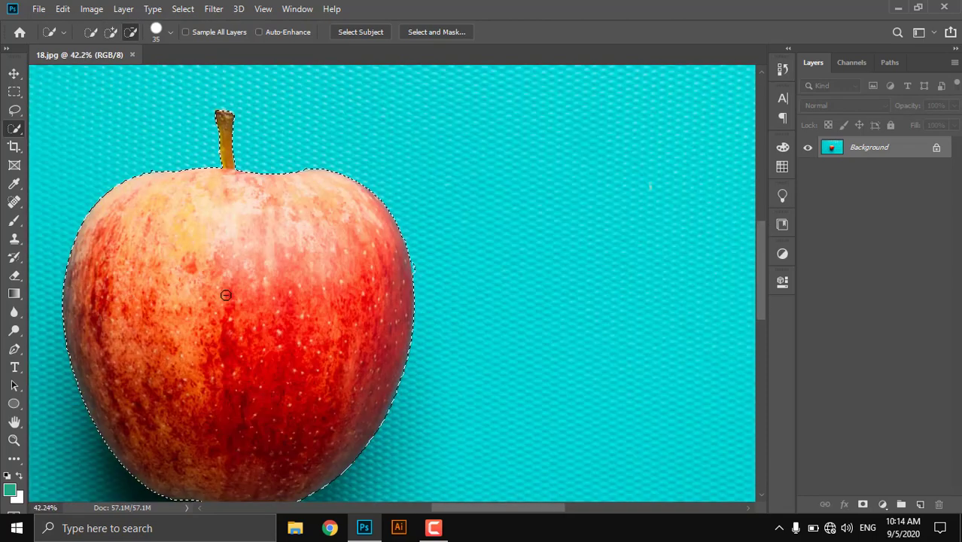
{"action": "scroll", "coordinate": [252, 346], "scroll_direction": "left", "scroll_amount": 2}
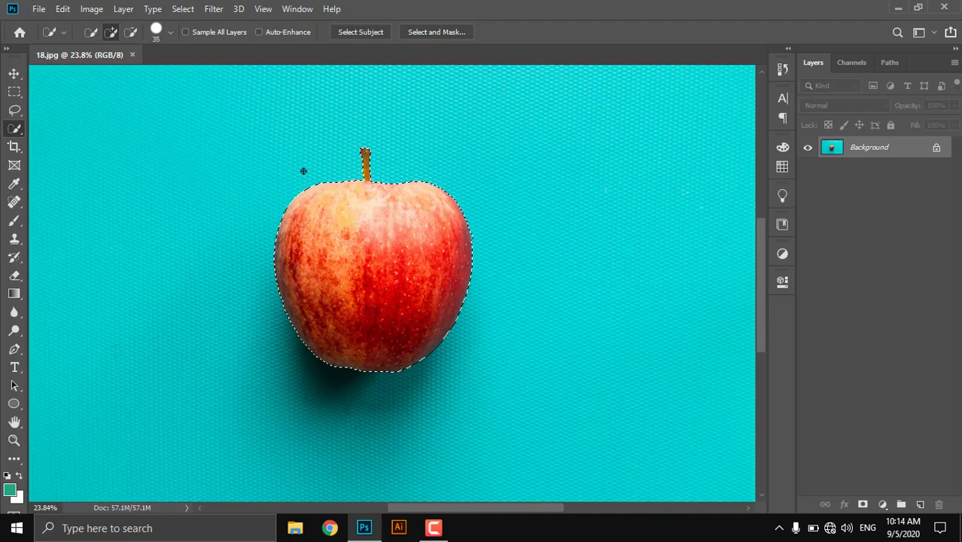
Step: Try Quick Selection brush sizes of 190 px and 5000 px, and use 60 px to add a background spot above the apple
{"action": "left_click", "coordinate": [169, 33]}
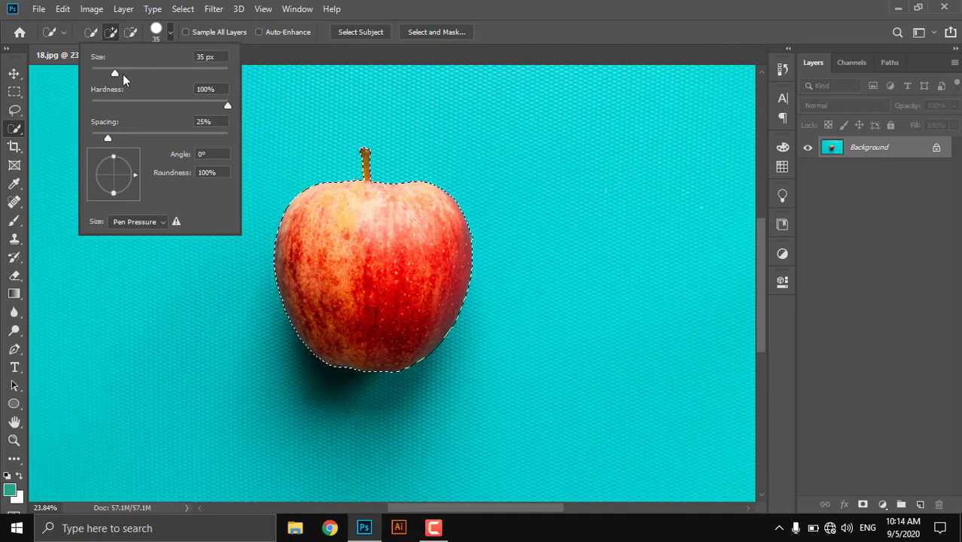
{"action": "left_click_drag", "start_coordinate": [123, 73], "coordinate": [166, 84]}
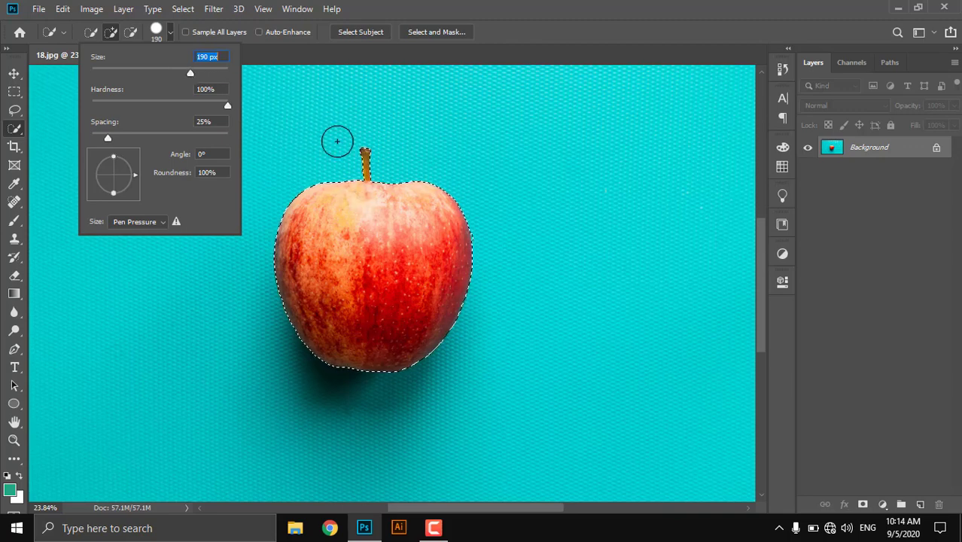
{"action": "left_click", "coordinate": [222, 73]}
{"action": "left_click_drag", "start_coordinate": [225, 71], "coordinate": [242, 71]}
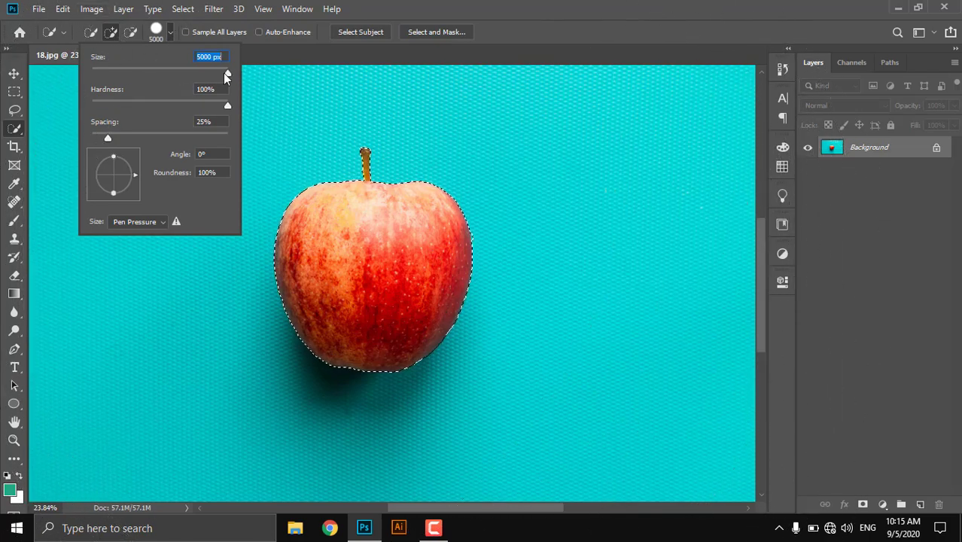
{"action": "left_click_drag", "start_coordinate": [227, 73], "coordinate": [191, 73]}
{"action": "left_click", "coordinate": [341, 128]}
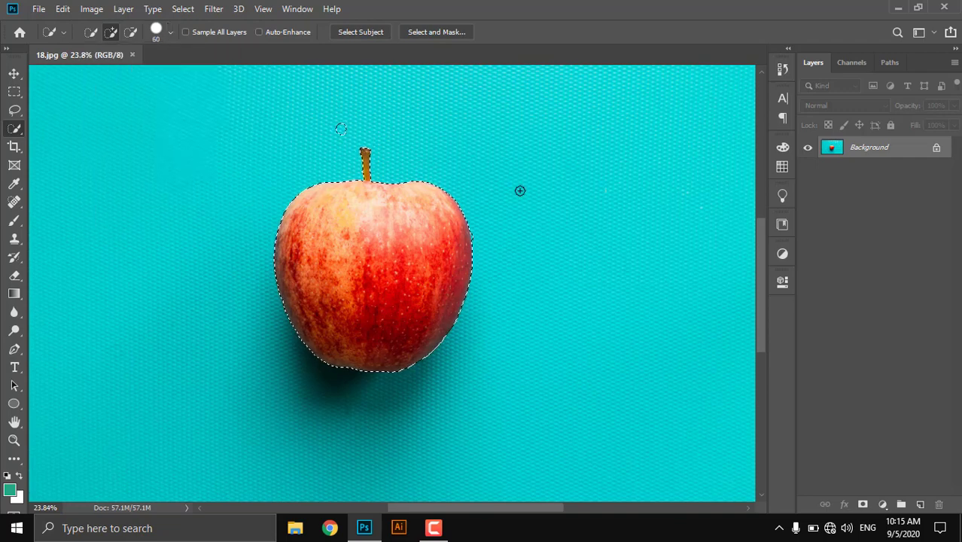
Step: Check the Brush tool's size and hardness options on the canvas, and return to the Quick Selection tool
{"action": "right_click", "coordinate": [183, 141]}
{"action": "left_click", "coordinate": [162, 131]}
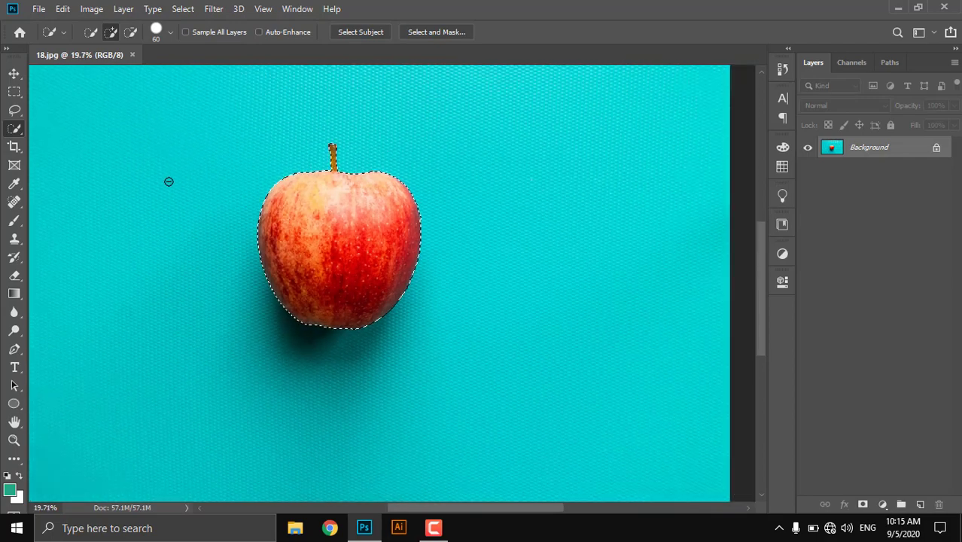
{"action": "key", "text": "ctrl+0"}
{"action": "key", "text": "b"}
{"action": "right_click", "coordinate": [203, 198]}
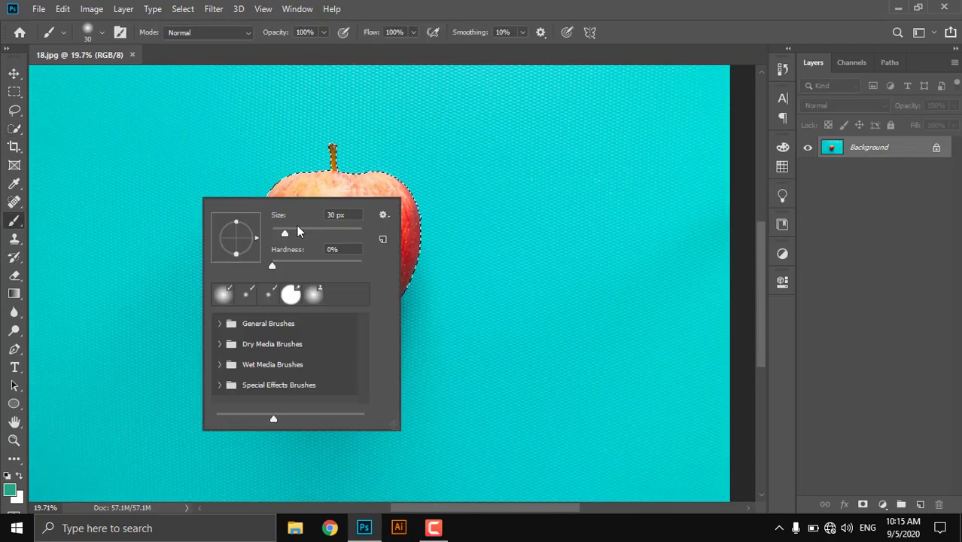
{"action": "left_click", "coordinate": [129, 189]}
{"action": "key", "text": "w"}
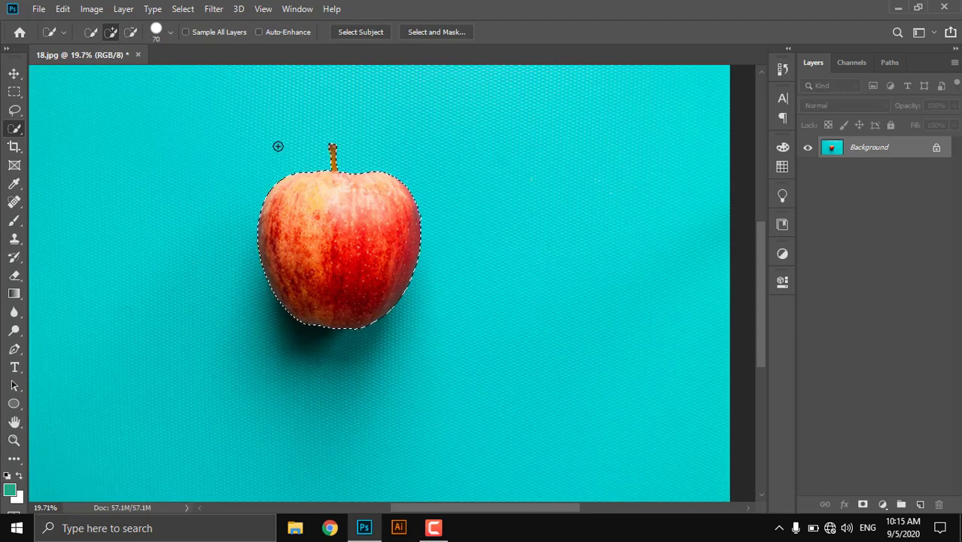
Step: Try Quick Selection brush sizes of 150, 50 and 125 px in increments, and return to 70 px
{"action": "key", "text": "bracketright"}
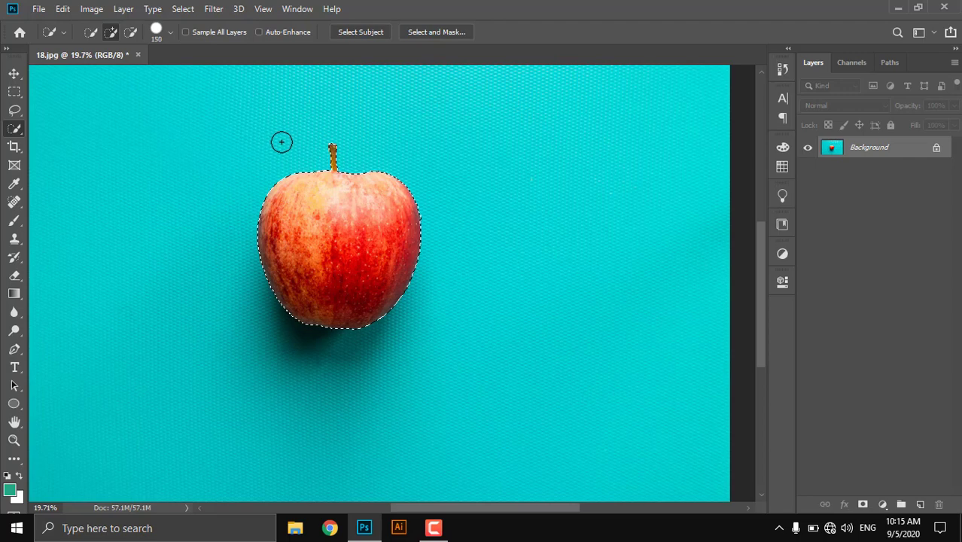
{"action": "key", "text": "bracketleft"}
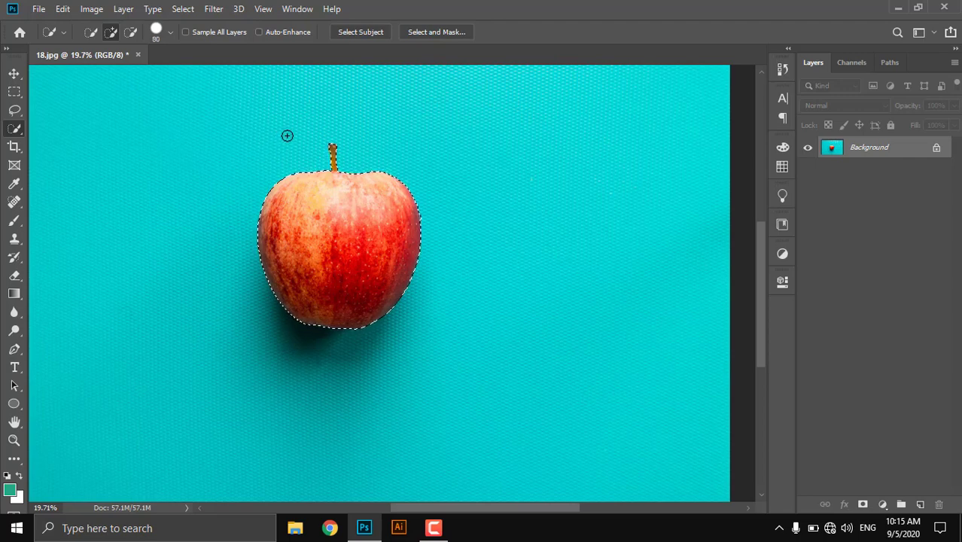
{"action": "key", "text": "bracketleft"}
{"action": "key", "text": "bracketleft"}
{"action": "key", "text": "bracketleft"}
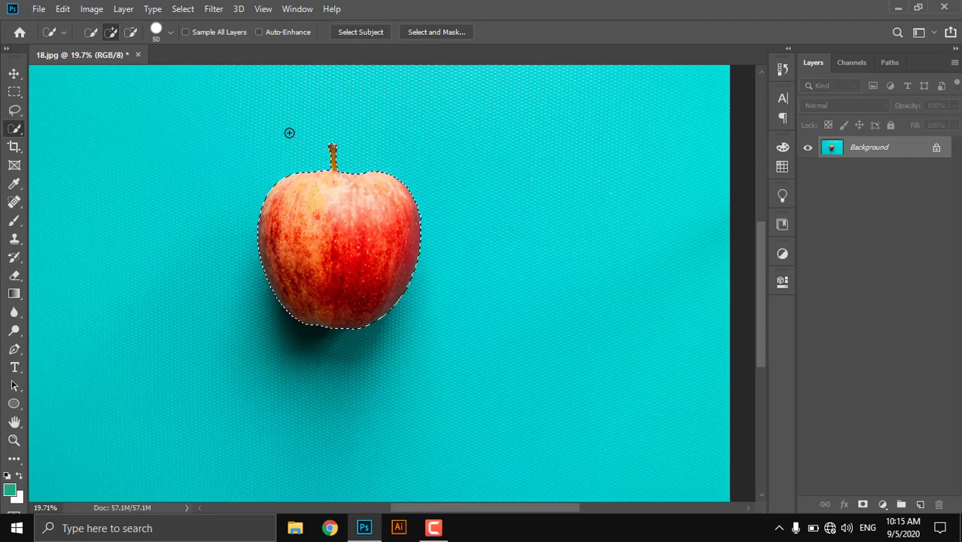
{"action": "key", "text": "bracketright"}
{"action": "key", "text": "bracketright"}
{"action": "key", "text": "bracketright"}
{"action": "key", "text": "bracketright"}
{"action": "key", "text": "bracketright"}
{"action": "key", "text": "bracketright"}
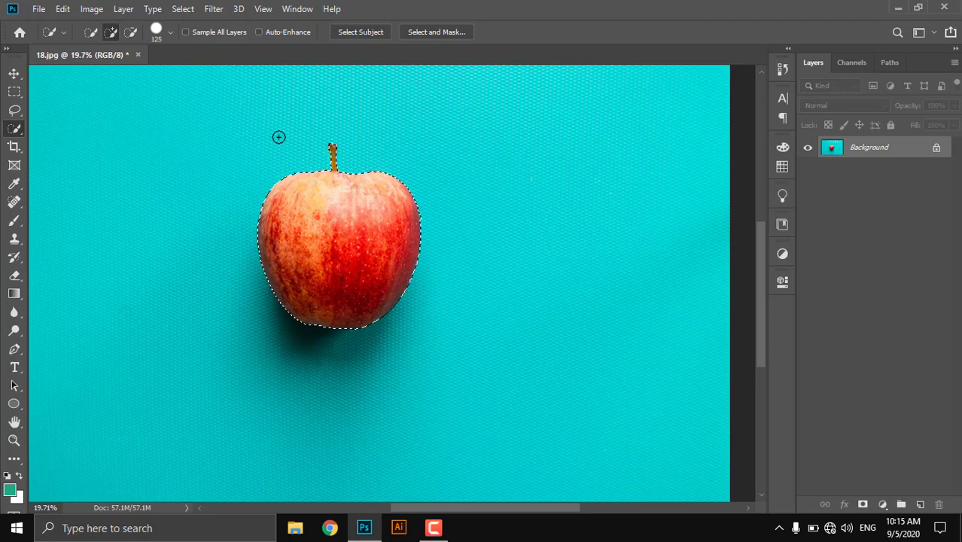
{"action": "key", "text": "bracketleft"}
{"action": "key", "text": "bracketleft"}
{"action": "key", "text": "bracketleft"}
{"action": "key", "text": "bracketleft"}
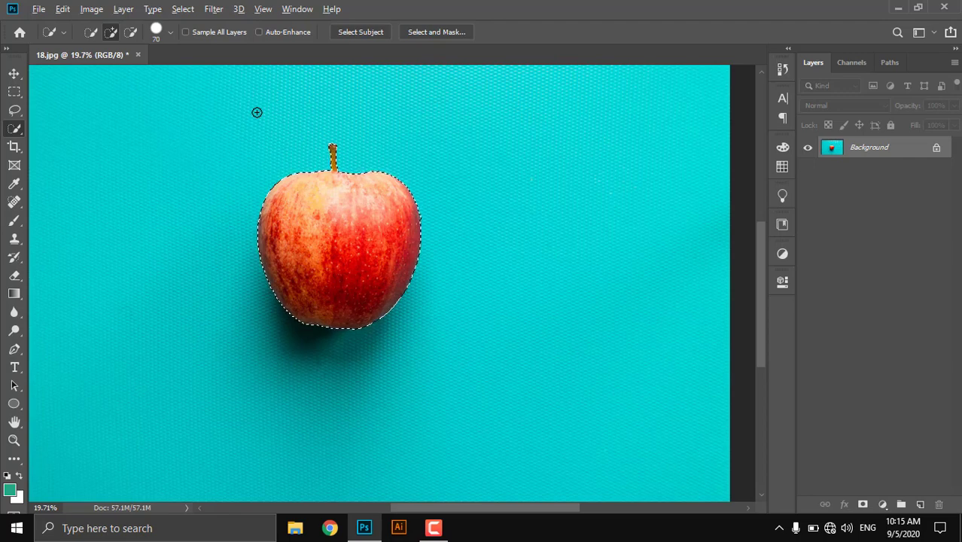
Step: Resize the Quick Selection brush freely on the canvas to 1207 px, and shrink it to 250 px
{"action": "right_click", "coordinate": [236, 170], "text": "alt"}
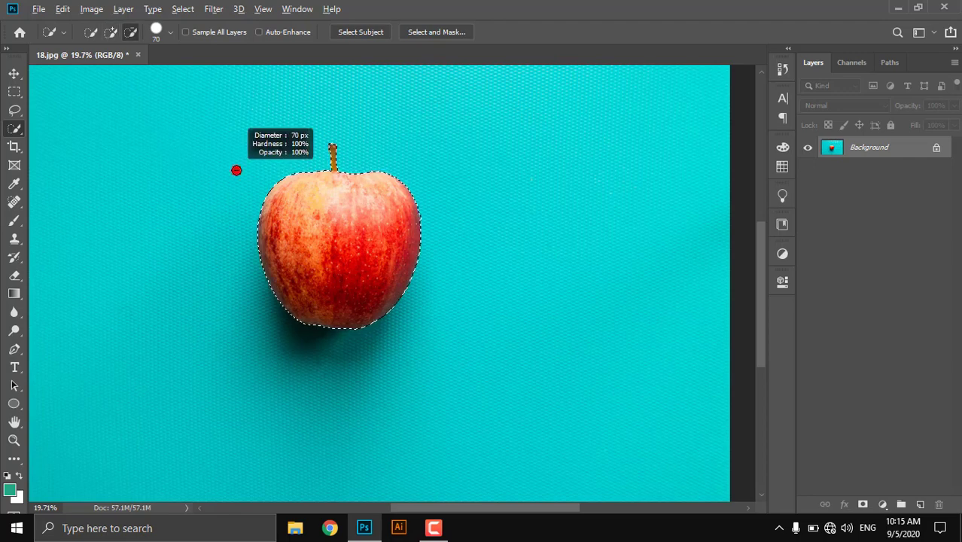
{"action": "mouse_move", "coordinate": [237, 170]}
{"action": "left_mouse_down"}
{"action": "mouse_move", "coordinate": [342, 165]}
{"action": "mouse_move", "coordinate": [406, 176]}
{"action": "mouse_move", "coordinate": [294, 166]}
{"action": "mouse_move", "coordinate": [239, 175]}
{"action": "mouse_move", "coordinate": [322, 189]}
{"action": "left_mouse_up"}
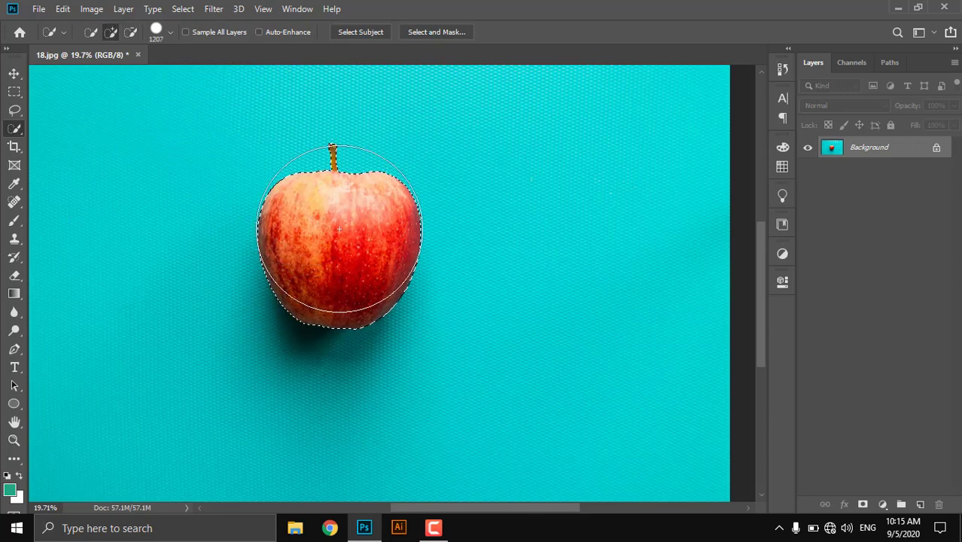
{"action": "left_click_drag", "start_coordinate": [342, 226], "coordinate": [258, 242]}
{"action": "mouse_move", "coordinate": [338, 268]}
{"action": "left_mouse_down"}
{"action": "mouse_move", "coordinate": [374, 258]}
{"action": "mouse_move", "coordinate": [355, 263]}
{"action": "left_mouse_up"}
Step: Reduce the Quick Selection brush in increments to 150 px, and resize it freely on the canvas to 418 px
{"action": "scroll", "coordinate": [356, 265], "scroll_direction": "up", "scroll_amount": 2}
{"action": "scroll", "coordinate": [355, 265], "scroll_direction": "up", "scroll_amount": 2}
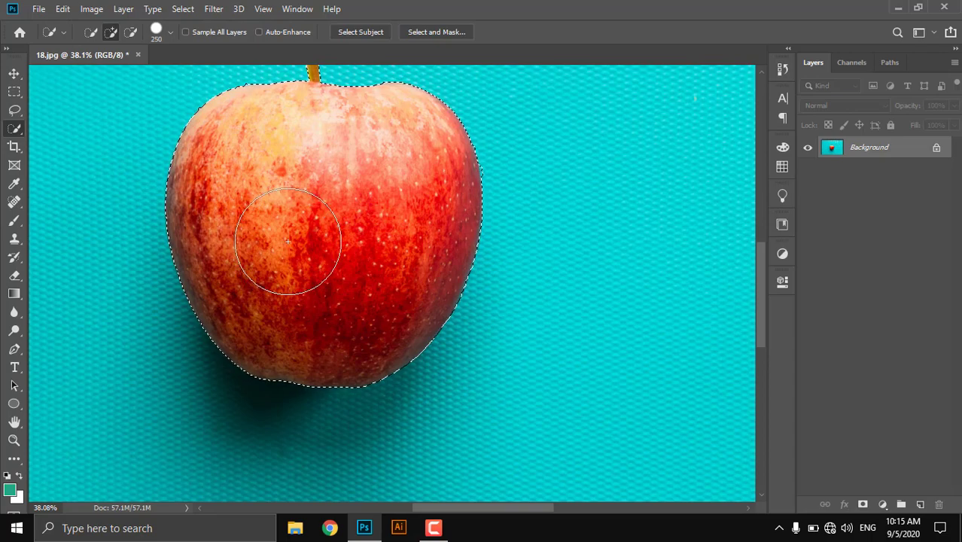
{"action": "key", "text": "bracketleft"}
{"action": "key", "text": "bracketleft"}
{"action": "key", "text": "bracketleft"}
{"action": "key", "text": "bracketleft"}
{"action": "key", "text": "bracketleft"}
{"action": "key", "text": "super"}
{"action": "key", "text": "super"}
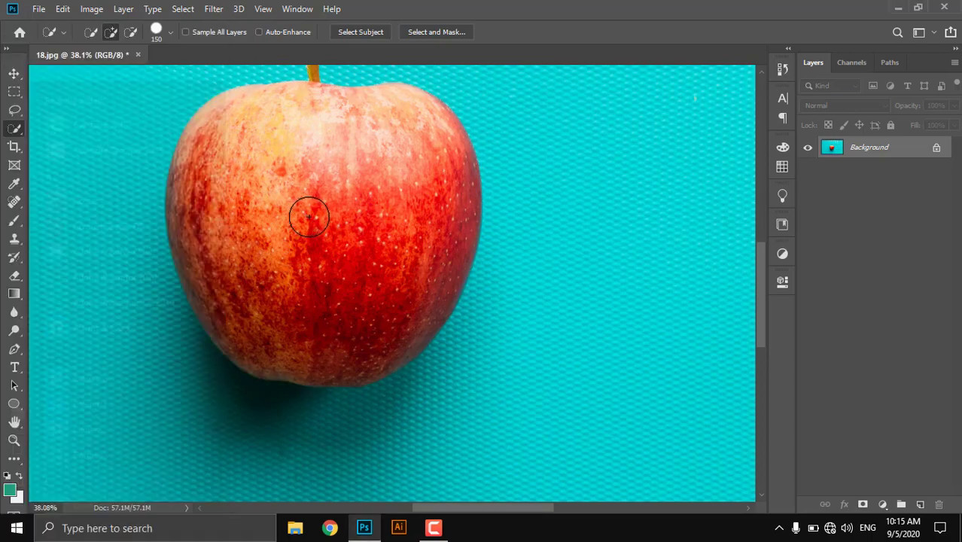
{"action": "mouse_move", "coordinate": [270, 206]}
{"action": "left_mouse_down"}
{"action": "mouse_move", "coordinate": [323, 208]}
{"action": "mouse_move", "coordinate": [284, 206]}
{"action": "mouse_move", "coordinate": [299, 209]}
{"action": "left_mouse_up"}
{"action": "scroll", "coordinate": [295, 297], "scroll_direction": "down", "scroll_amount": 3}
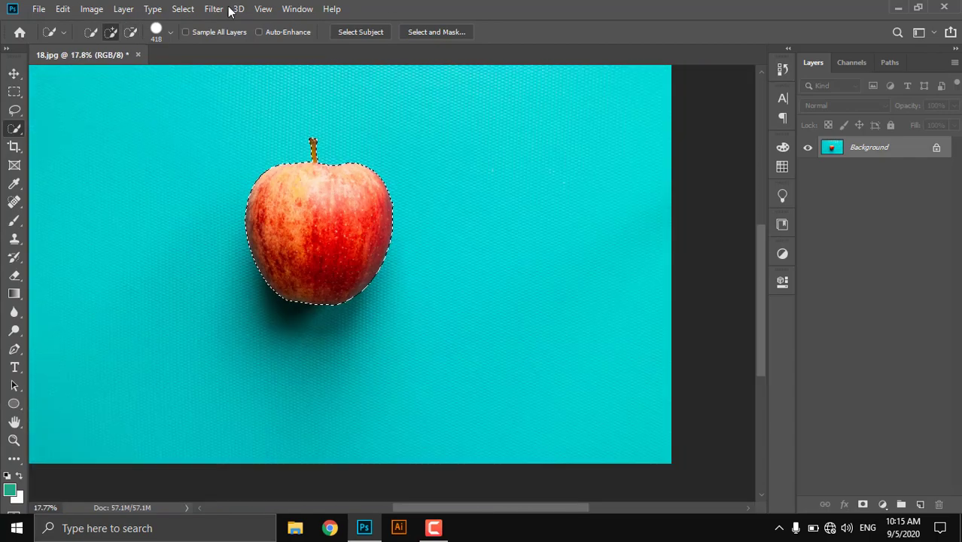
Step: Try to move the selected apple slightly upward with the Move tool
{"action": "left_click", "coordinate": [170, 33]}
{"action": "left_click", "coordinate": [170, 33]}
{"action": "left_click", "coordinate": [14, 75]}
{"action": "left_click_drag", "start_coordinate": [304, 200], "coordinate": [314, 178]}
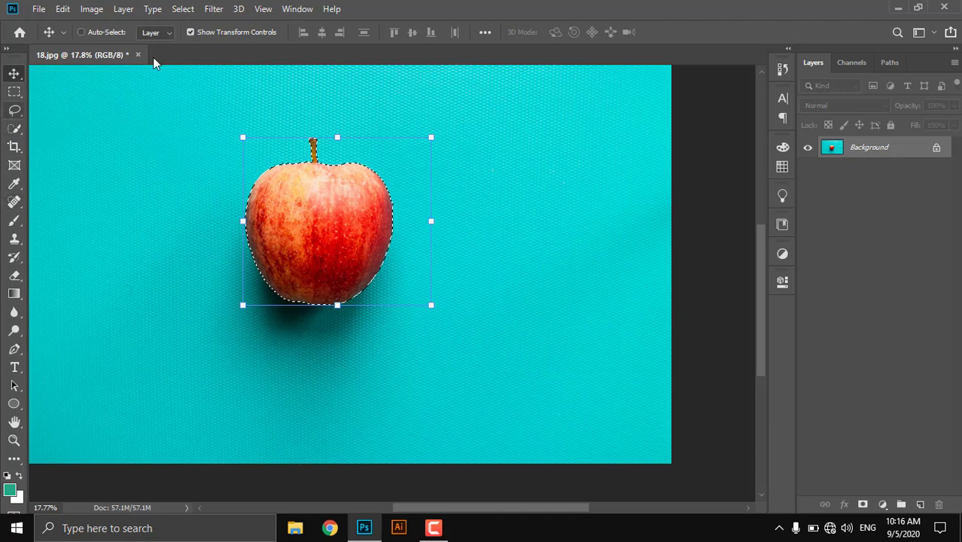
Step: Clear the selection and reselect the apple automatically with the Quick Selection tool's Select Subject command
{"action": "key", "text": "ctrl+d"}
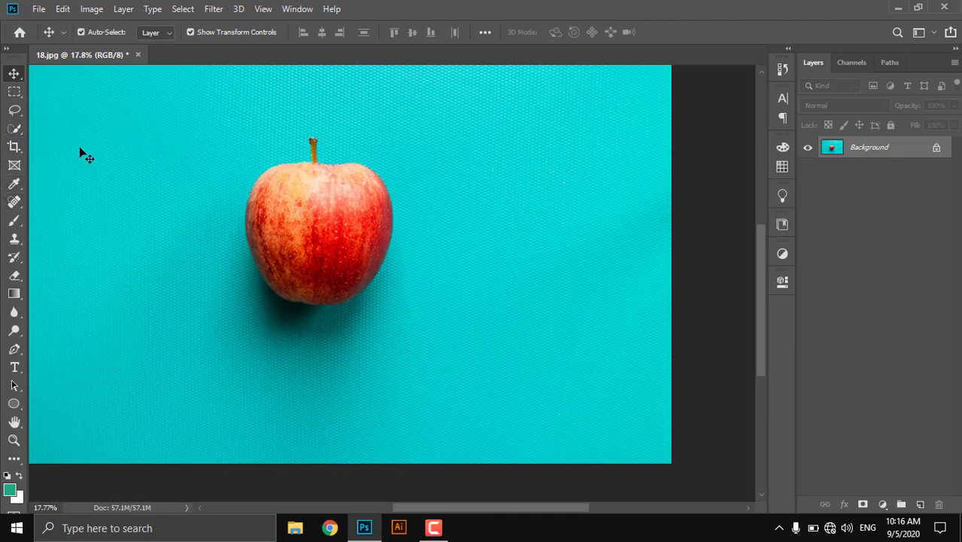
{"action": "left_click", "coordinate": [17, 128]}
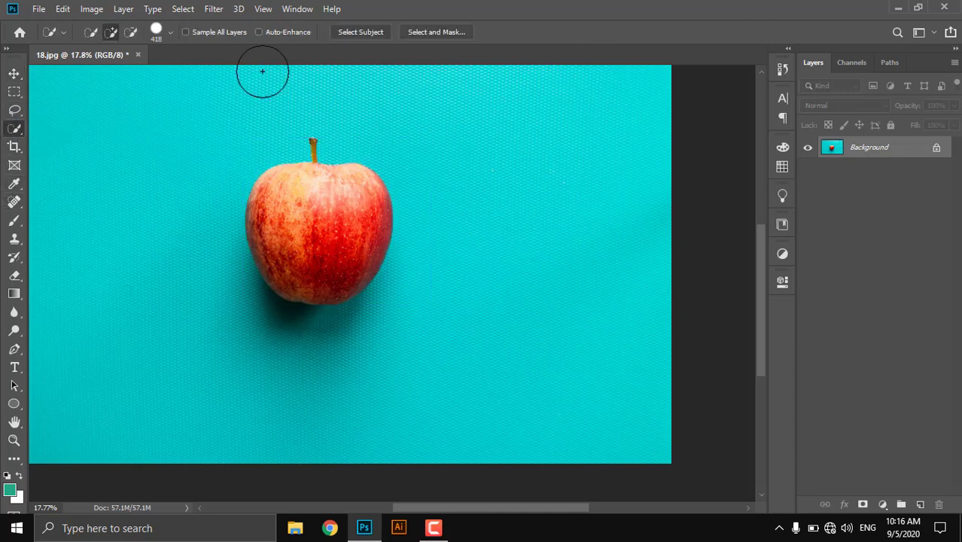
{"action": "left_click", "coordinate": [362, 32]}
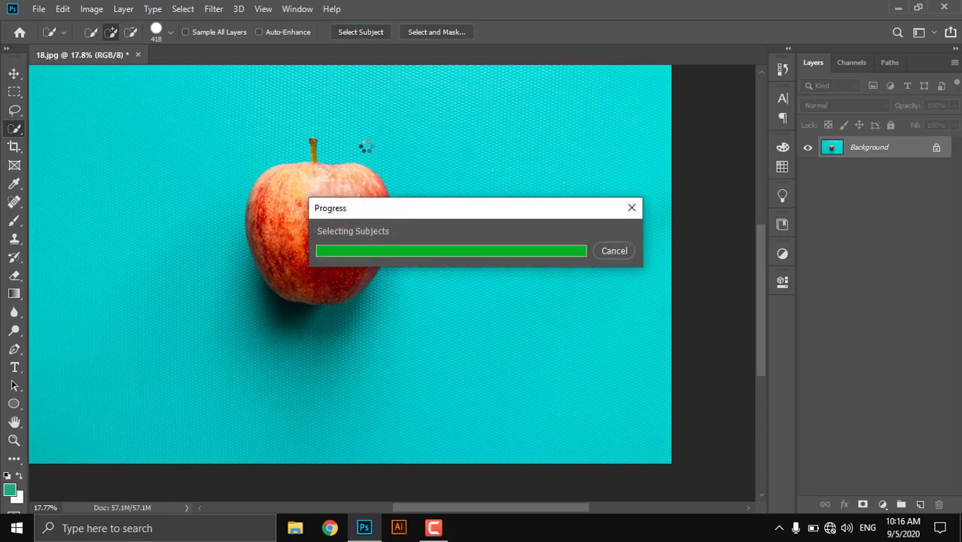
Step: Examine how closely the automatic selection follows the apple's outline and stem
{"action": "key", "text": "z"}
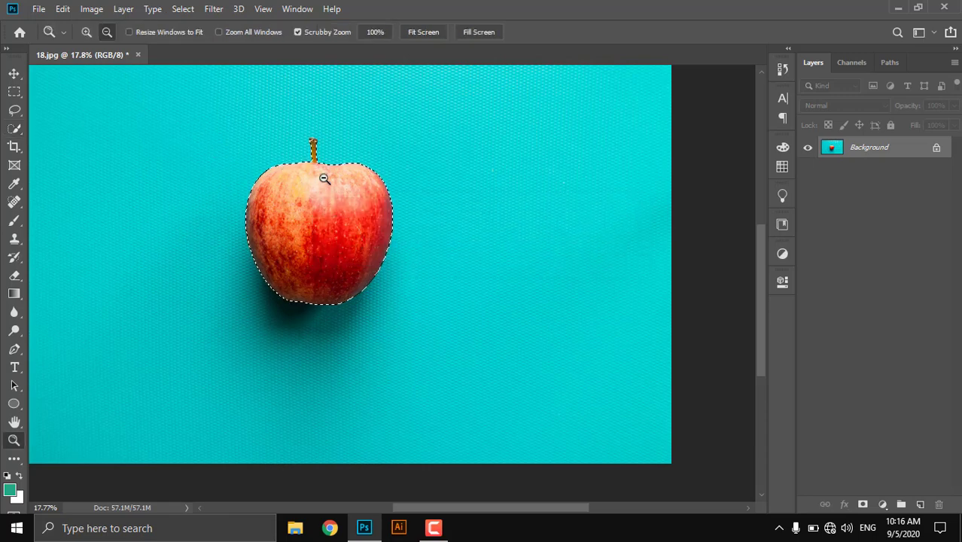
{"action": "left_click_drag", "start_coordinate": [320, 180], "coordinate": [418, 197]}
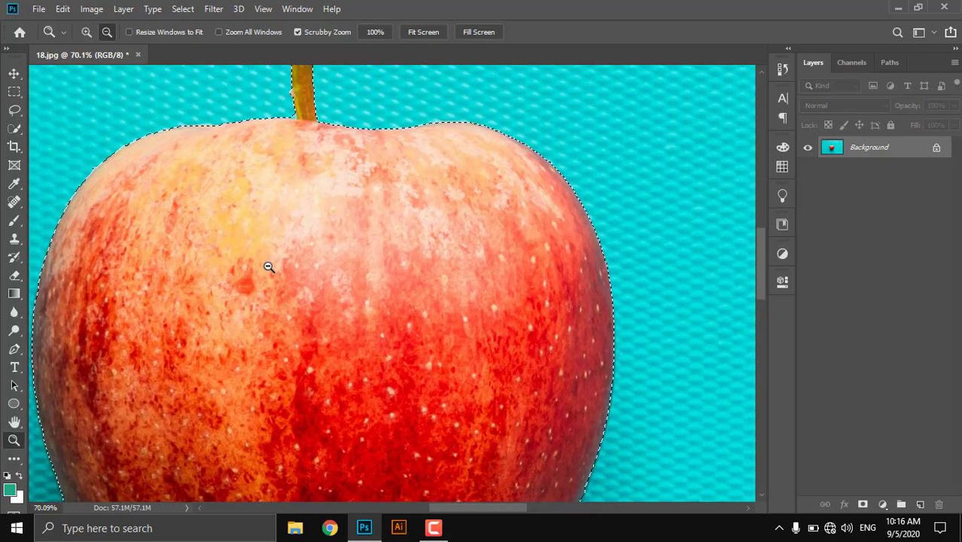
{"action": "key", "text": "ctrl+0"}
{"action": "left_click_drag", "start_coordinate": [438, 229], "coordinate": [524, 232]}
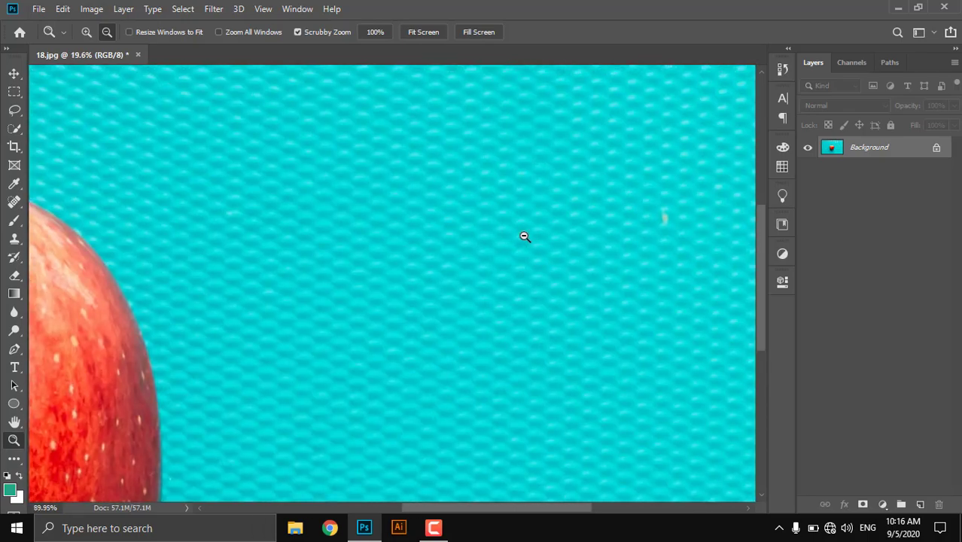
{"action": "key", "text": "ctrl+0"}
{"action": "left_click_drag", "start_coordinate": [308, 292], "coordinate": [188, 294]}
{"action": "left_click_drag", "start_coordinate": [332, 263], "coordinate": [455, 377]}
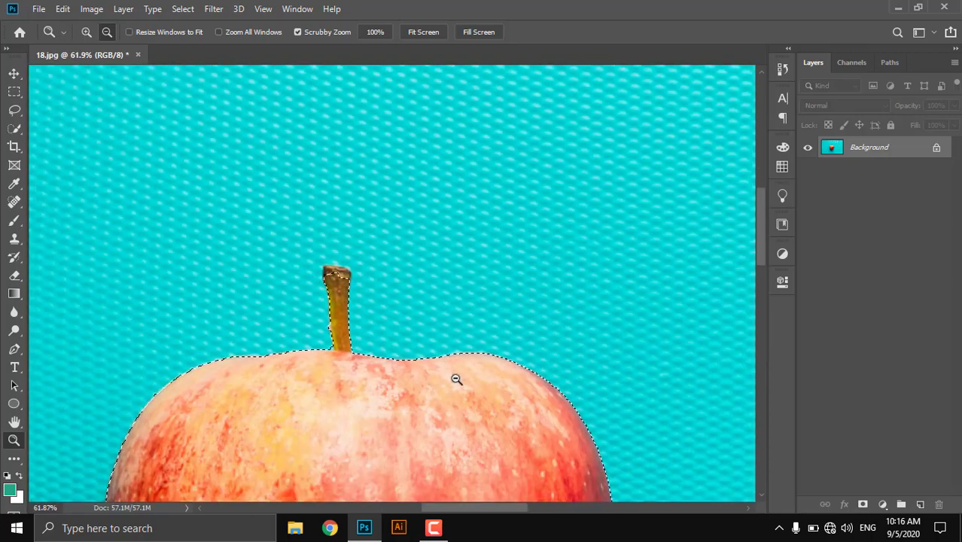
Step: Open the forest bridge image 7.jpg
{"action": "left_click", "coordinate": [38, 8]}
{"action": "left_click", "coordinate": [76, 39]}
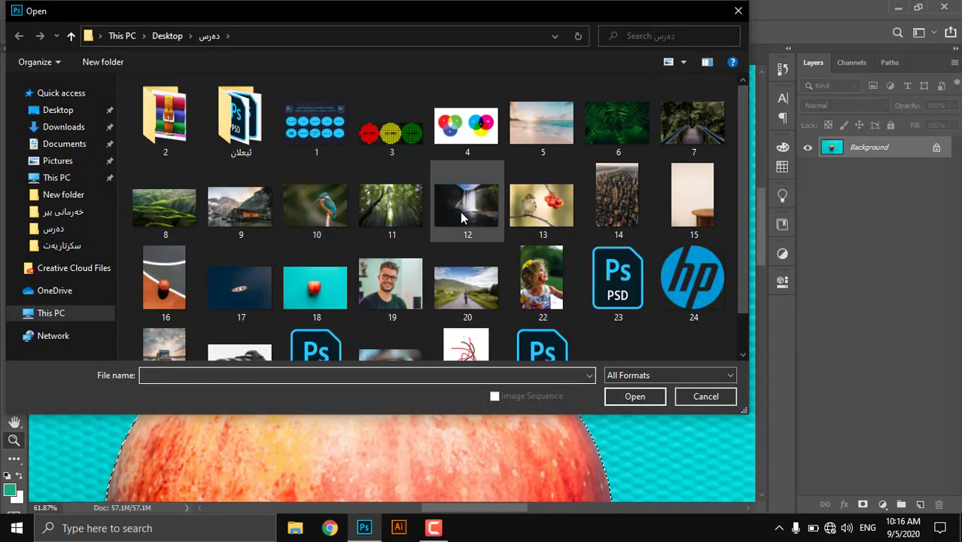
{"action": "scroll", "coordinate": [489, 225], "scroll_direction": "down", "scroll_amount": 1}
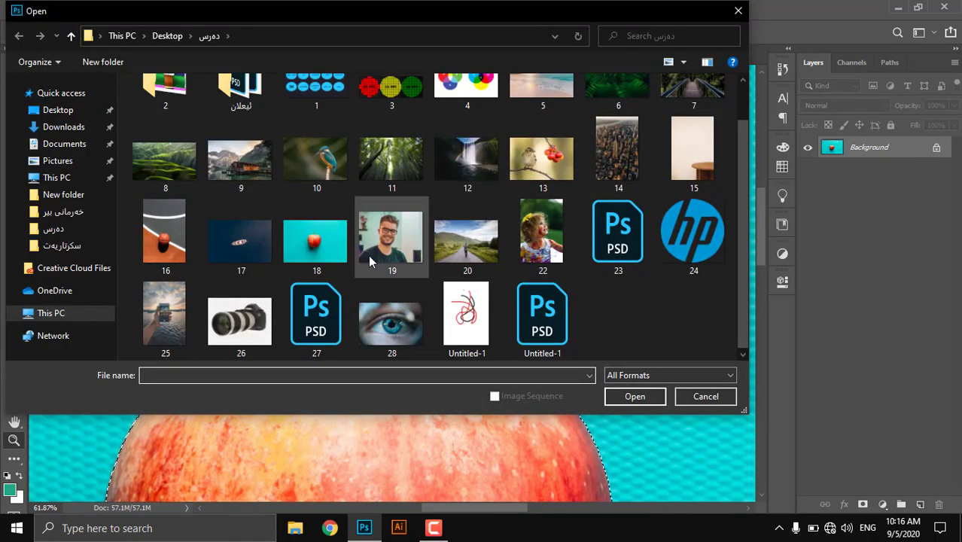
{"action": "scroll", "coordinate": [520, 252], "scroll_direction": "up", "scroll_amount": 1}
{"action": "key", "text": "Escape"}
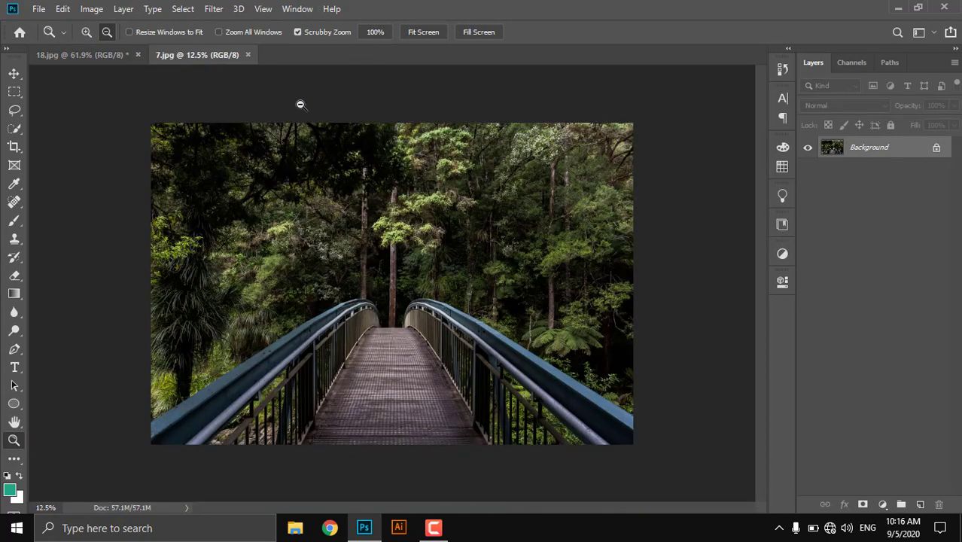
Step: Select the bridge automatically with the Quick Selection tool's Select Subject command
{"action": "left_click", "coordinate": [15, 128]}
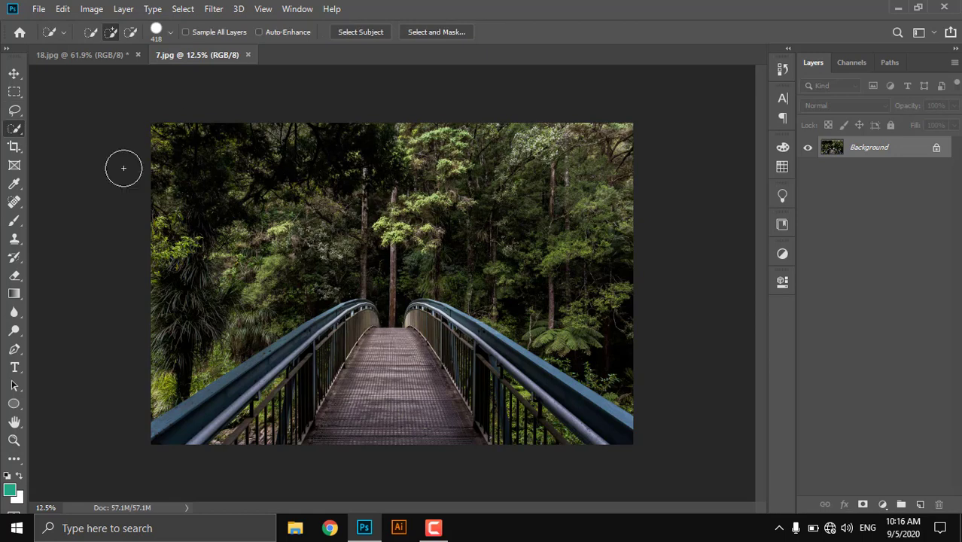
{"action": "right_click", "coordinate": [23, 130]}
{"action": "left_click", "coordinate": [75, 129]}
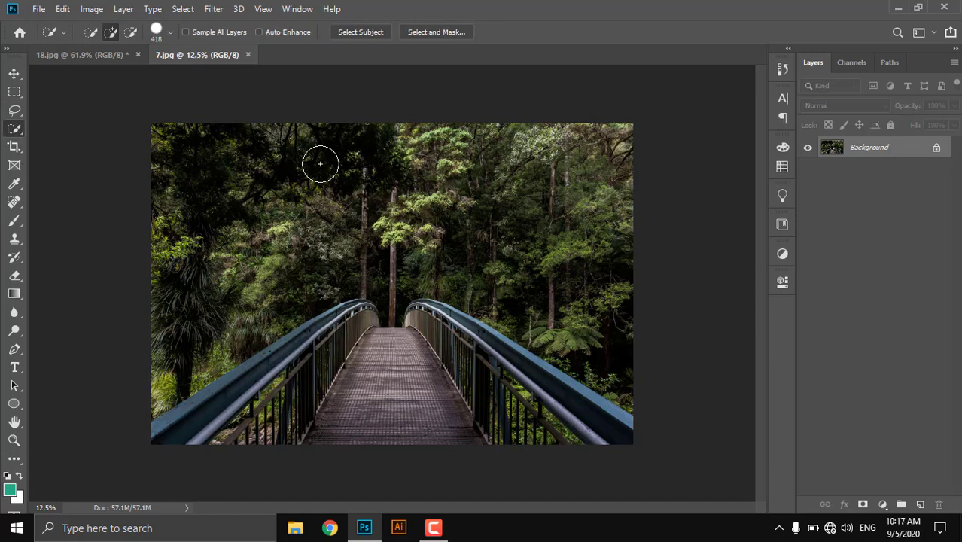
{"action": "left_click", "coordinate": [383, 31]}
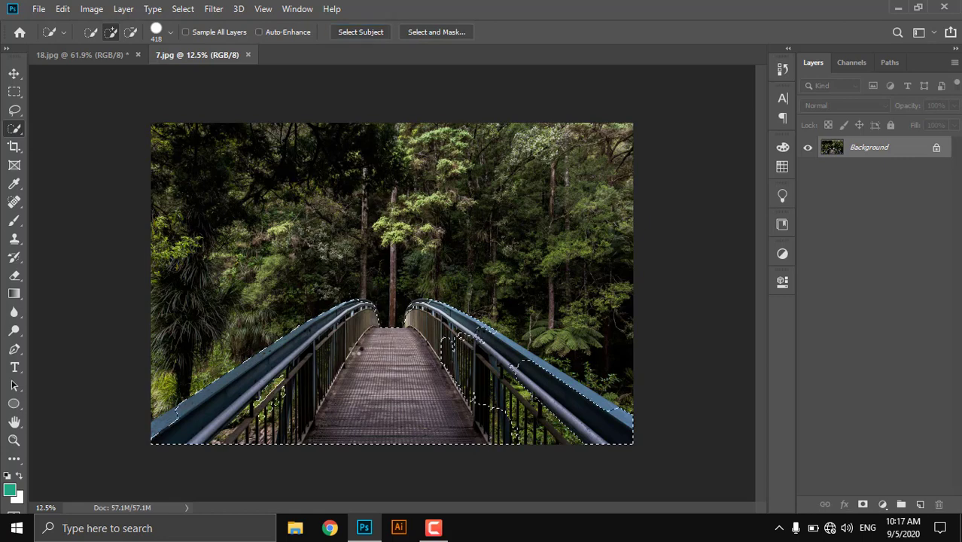
Step: Examine the automatic selection along the bridge's railings and walkway
{"action": "key", "text": "z"}
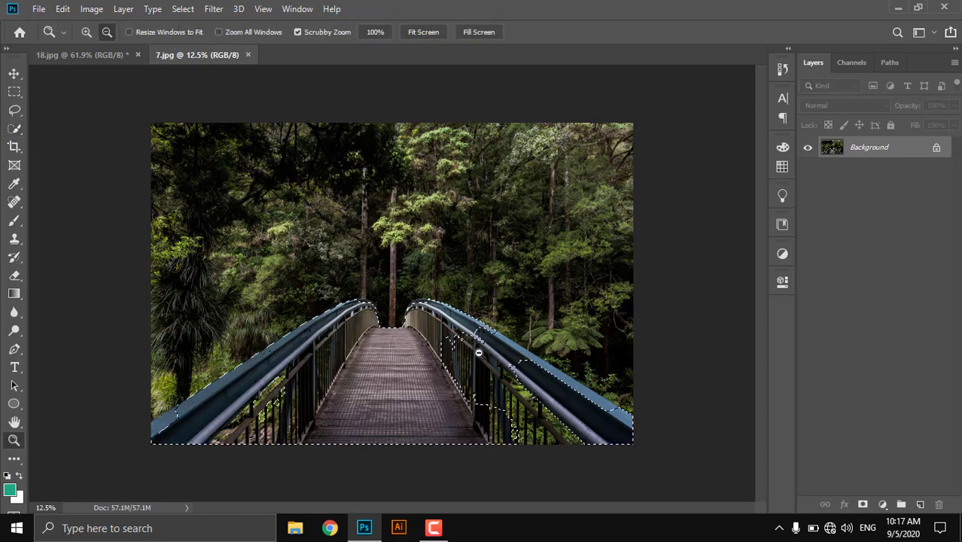
{"action": "left_click_drag", "start_coordinate": [451, 369], "coordinate": [465, 367]}
{"action": "key", "text": "ctrl+0"}
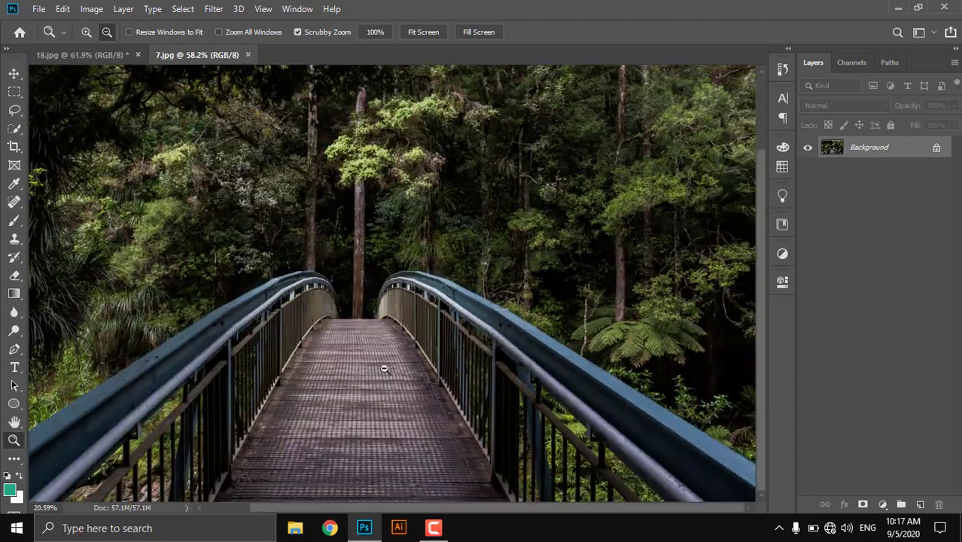
{"action": "left_click_drag", "start_coordinate": [214, 279], "coordinate": [249, 149]}
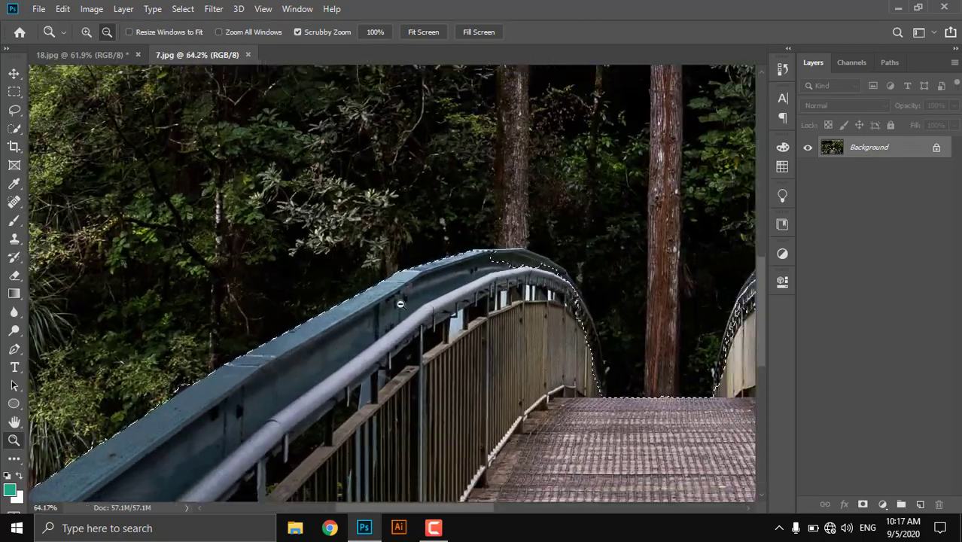
{"action": "left_click_drag", "start_coordinate": [399, 302], "coordinate": [372, 352]}
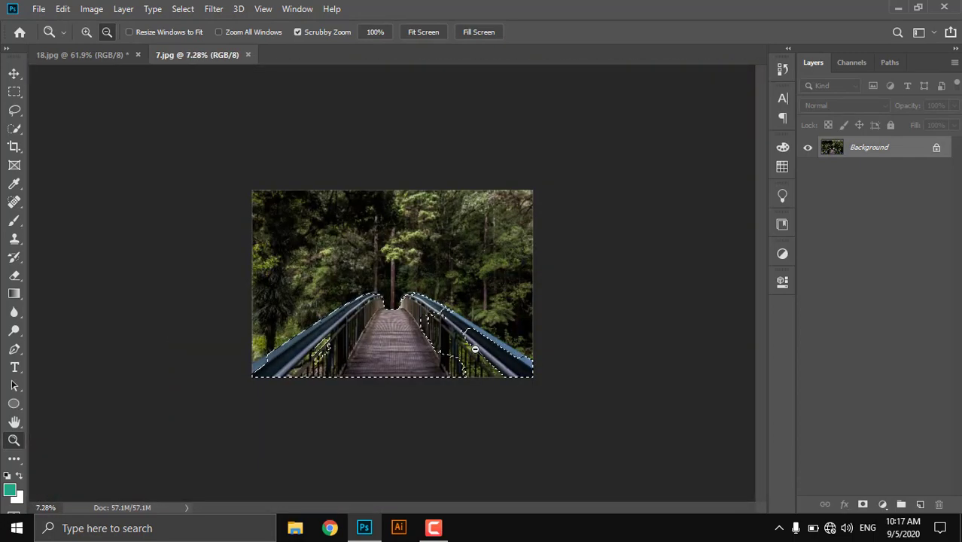
{"action": "key", "text": "alt+bracketright"}
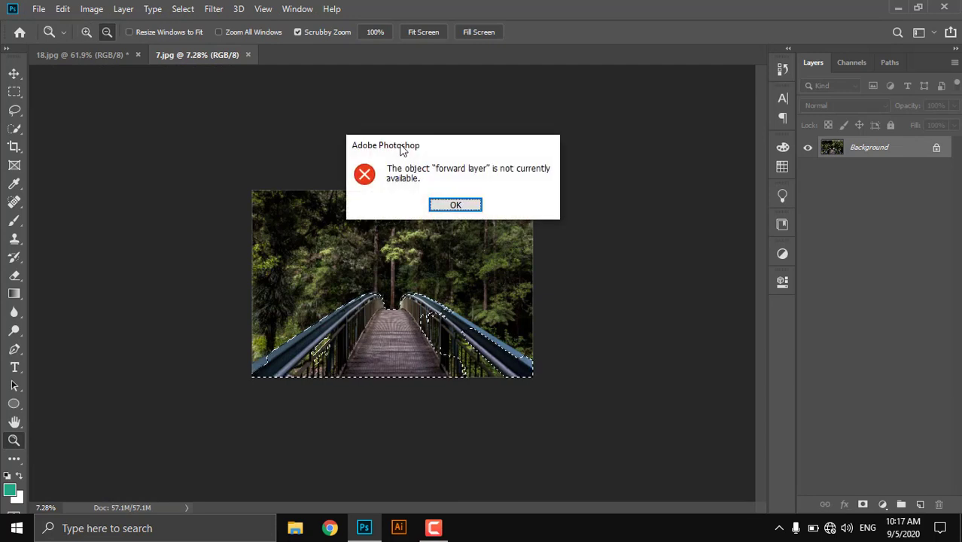
{"action": "left_click", "coordinate": [456, 205]}
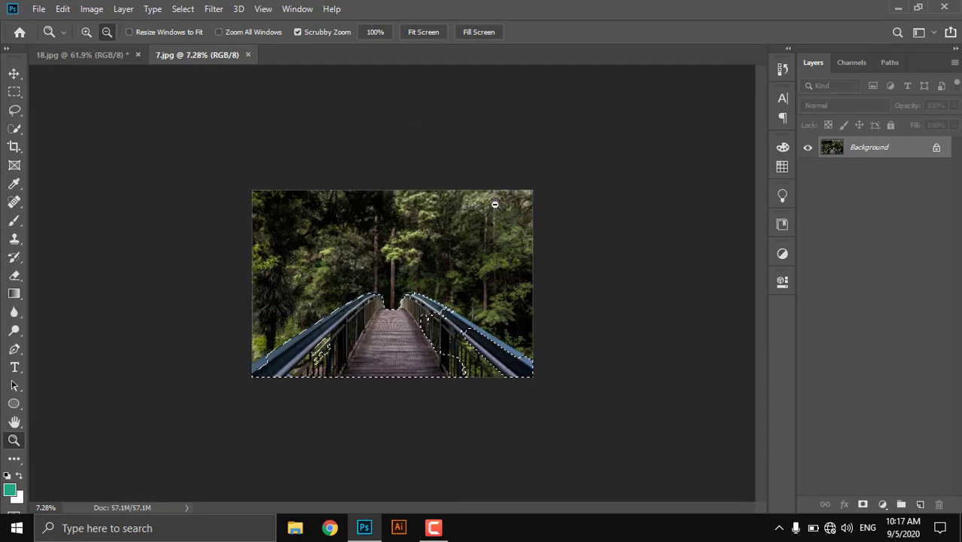
Step: Unlock the background layer and clear the selected bridge area, and return to 18.jpg
{"action": "left_click", "coordinate": [935, 149]}
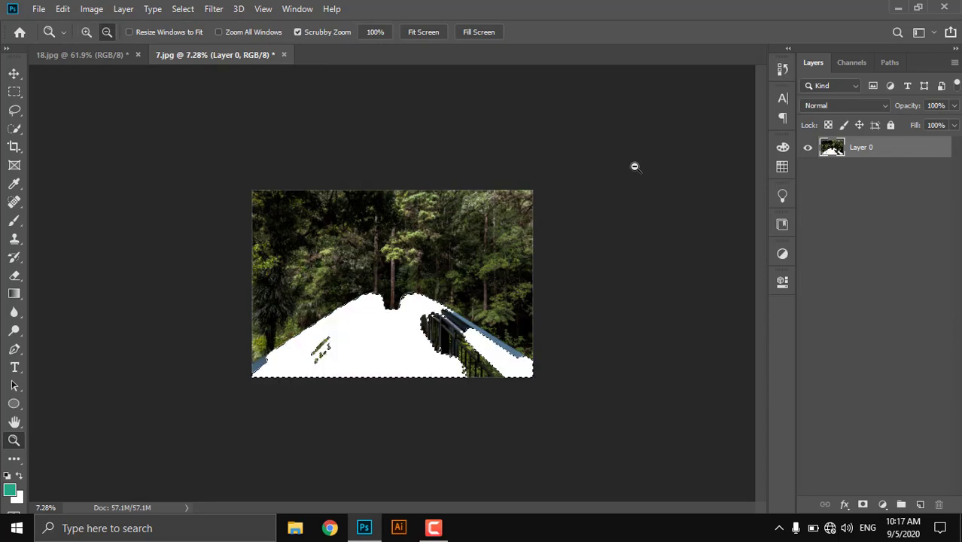
{"action": "left_click_drag", "start_coordinate": [504, 326], "coordinate": [473, 340]}
{"action": "left_click", "coordinate": [103, 56]}
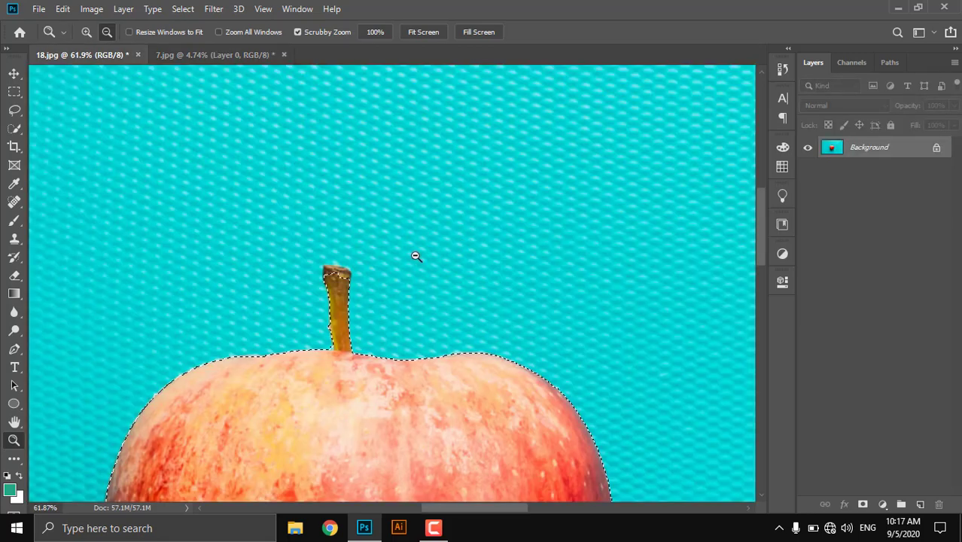
Step: Fill the selected apple with the green foreground colour, and undo the fill
{"action": "left_click_drag", "start_coordinate": [416, 256], "coordinate": [350, 346]}
{"action": "scroll", "coordinate": [354, 361], "scroll_direction": "down", "scroll_amount": 2}
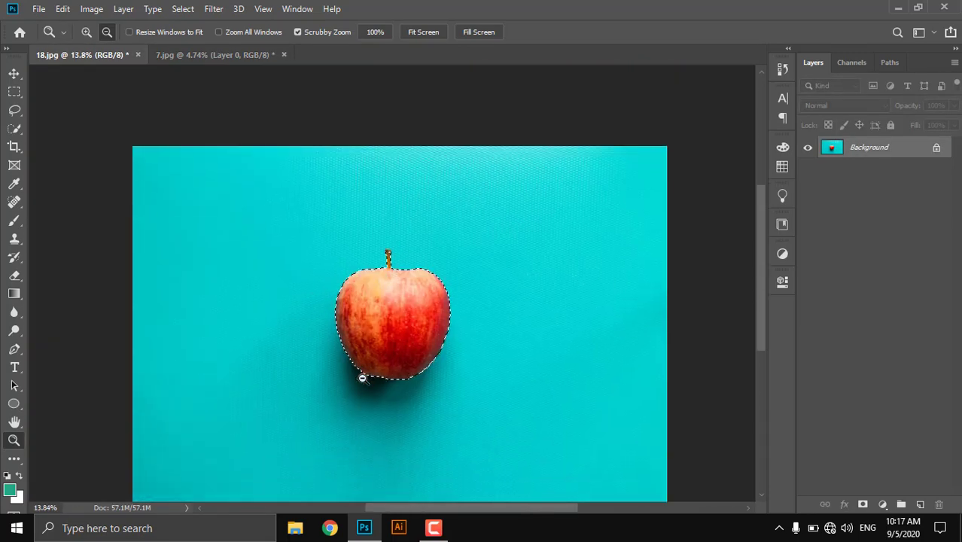
{"action": "key", "text": "alt+BackSpace"}
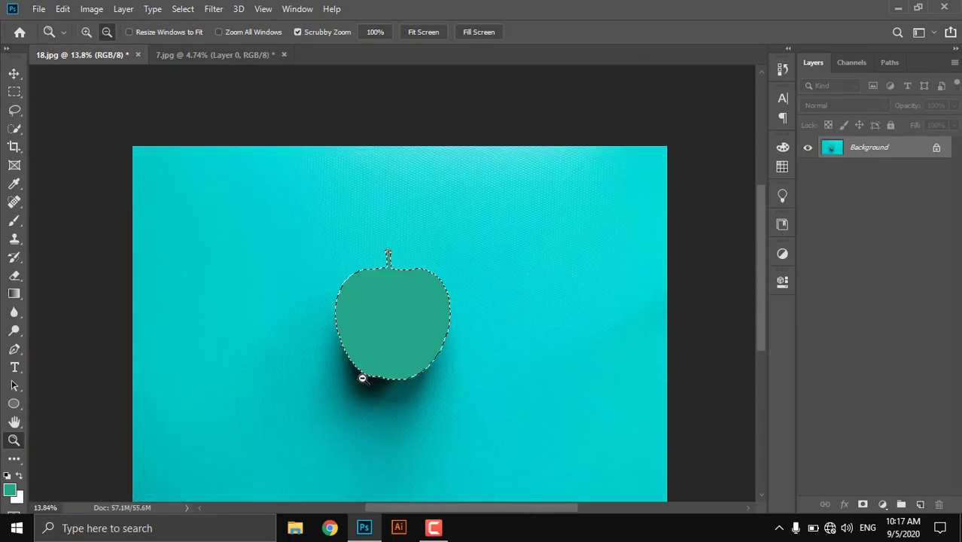
{"action": "left_click_drag", "start_coordinate": [387, 237], "coordinate": [481, 377]}
{"action": "key", "text": "ctrl+z"}
{"action": "key", "text": "ctrl+z"}
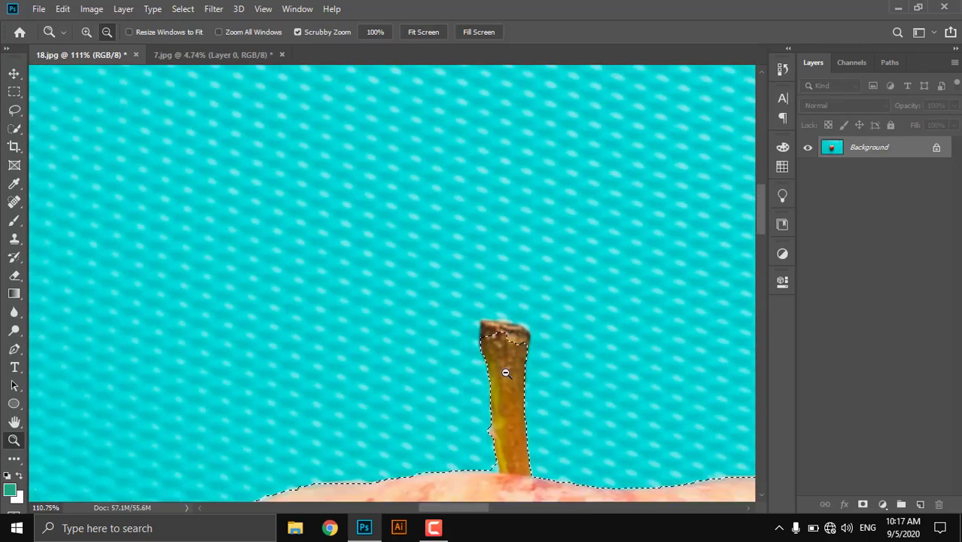
Step: Reduce the Quick Selection brush size to 40 and add the tip of the apple's stem to the selection
{"action": "key", "text": "w"}
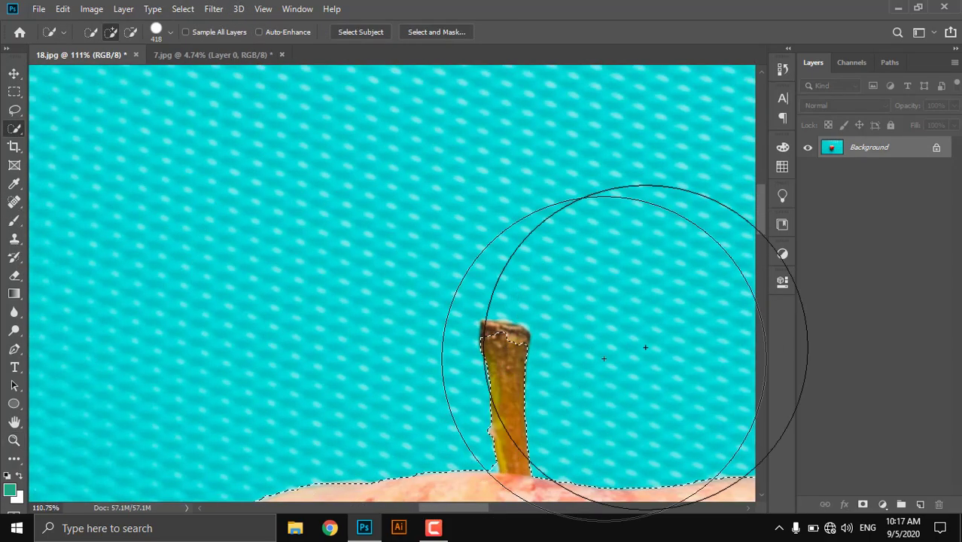
{"action": "key", "text": "bracketleft"}
{"action": "key", "text": "bracketleft"}
{"action": "key", "text": "bracketleft"}
{"action": "key", "text": "bracketleft"}
{"action": "key", "text": "bracketleft"}
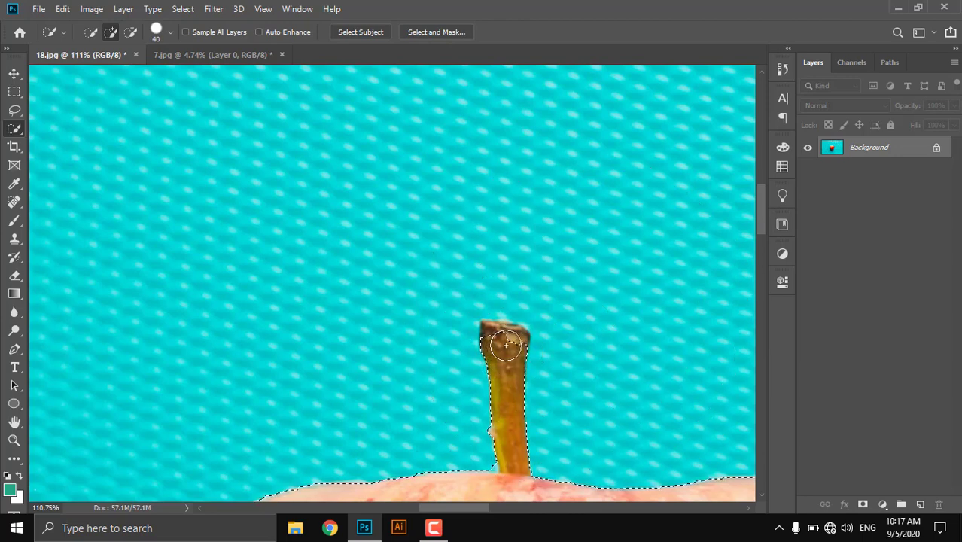
{"action": "scroll", "coordinate": [465, 452], "scroll_direction": "up", "scroll_amount": 5}
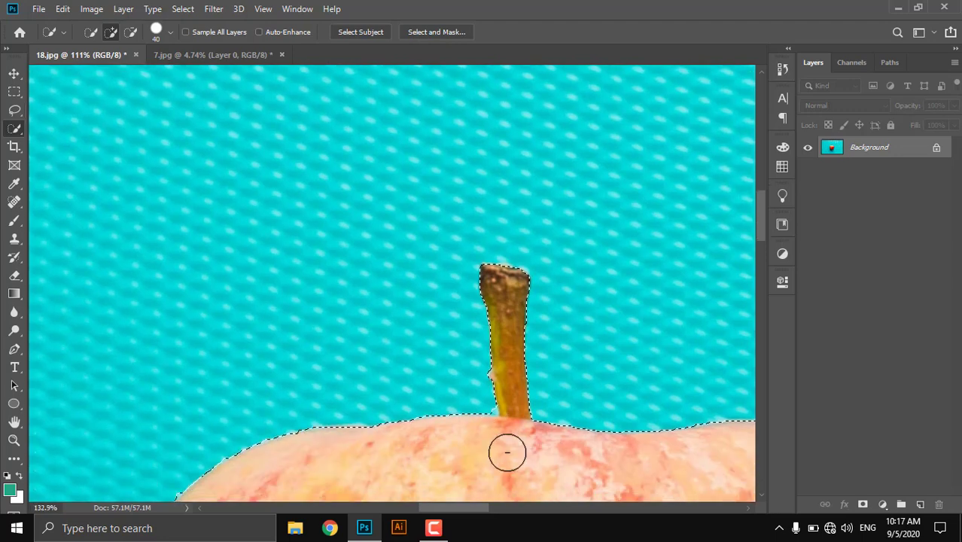
Step: Shrink the Quick Selection brush further and subtract the bit of background beside the stem's base from the selection
{"action": "key", "text": "bracketleft"}
{"action": "key", "text": "bracketleft"}
{"action": "key", "text": "bracketleft"}
{"action": "key", "text": "bracketleft"}
{"action": "key", "text": "bracketleft"}
{"action": "key", "text": "bracketleft"}
{"action": "key", "text": "bracketleft"}
{"action": "key", "text": "bracketleft"}
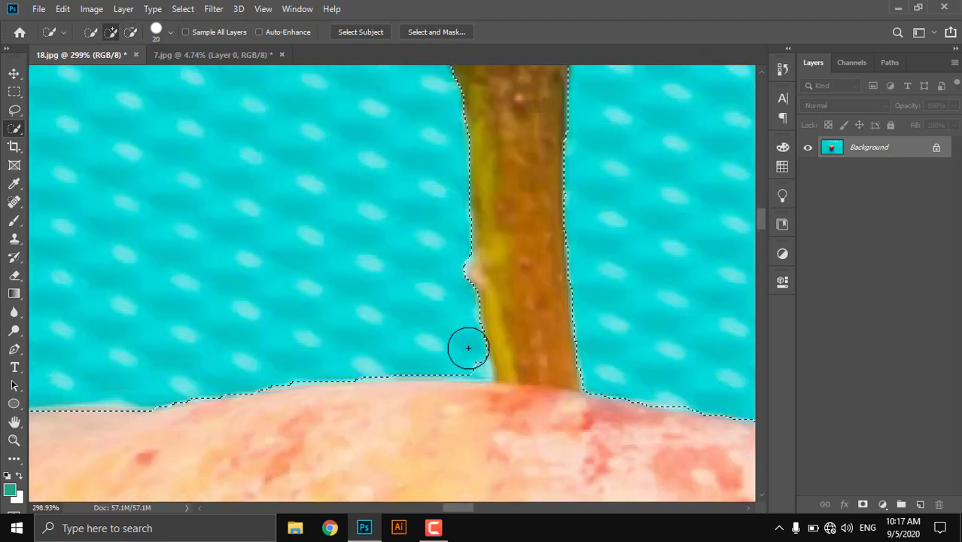
{"action": "left_click", "coordinate": [482, 369], "text": "alt"}
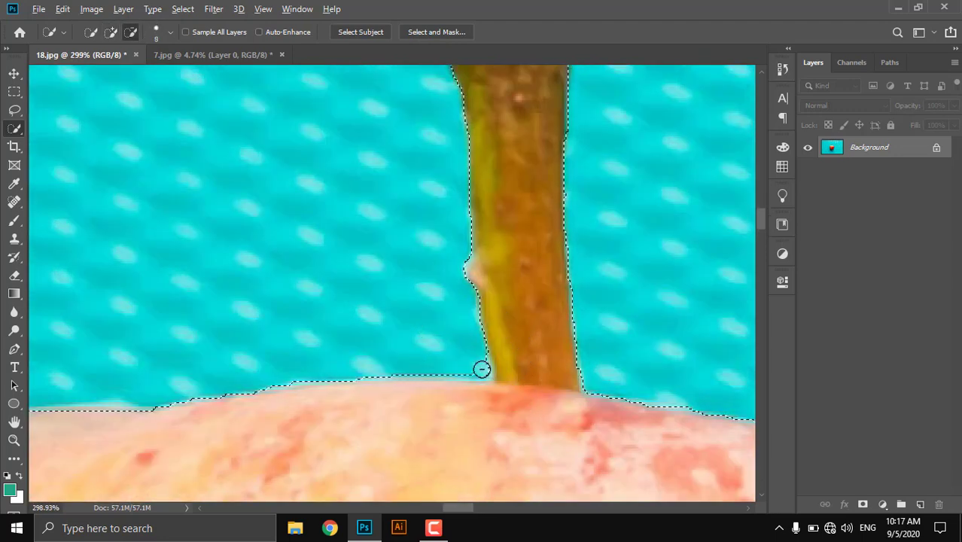
{"action": "scroll", "coordinate": [482, 367], "scroll_direction": "down", "scroll_amount": 6}
{"action": "scroll", "coordinate": [456, 360], "scroll_direction": "down", "scroll_amount": 4}
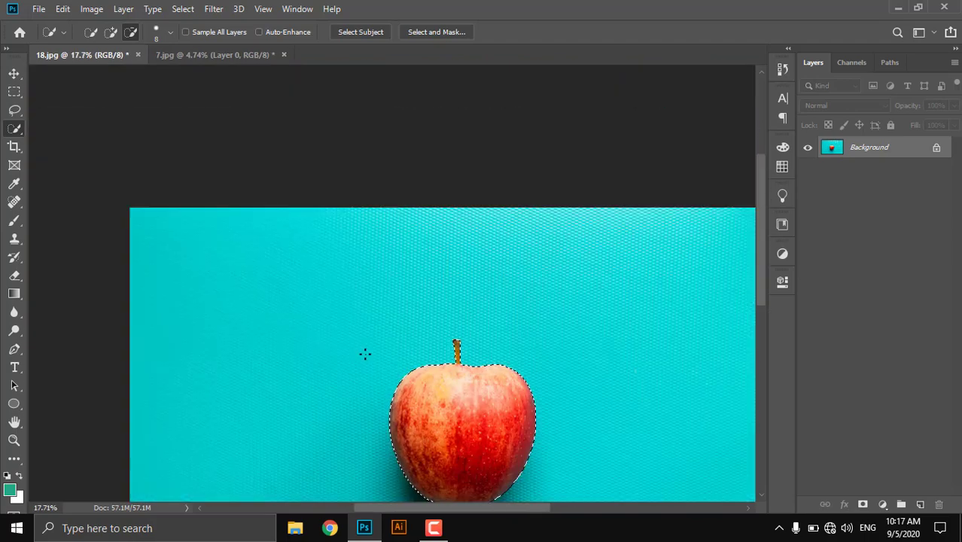
{"action": "scroll", "coordinate": [434, 370], "scroll_direction": "up", "scroll_amount": 2}
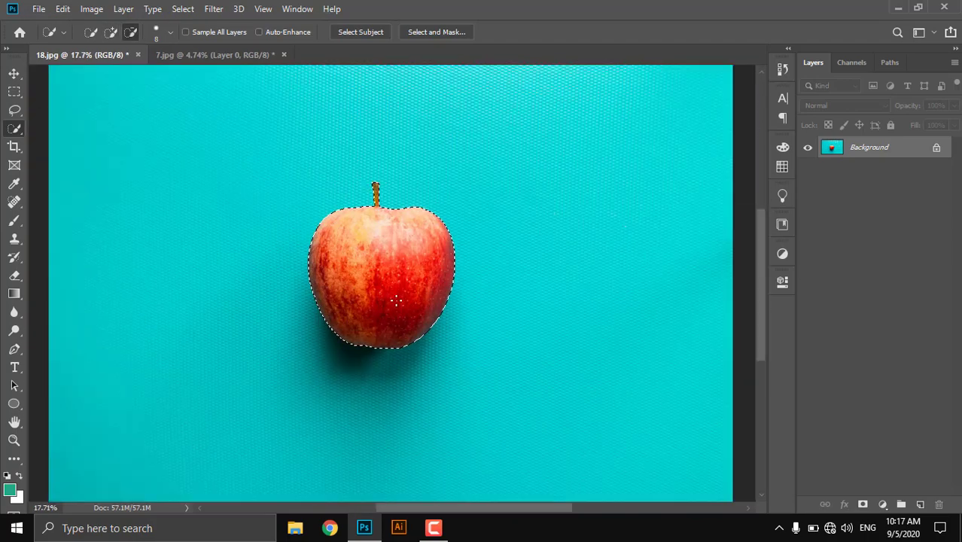
Step: Switch to the Magic Wand tool and clear the apple selection
{"action": "right_click", "coordinate": [14, 128]}
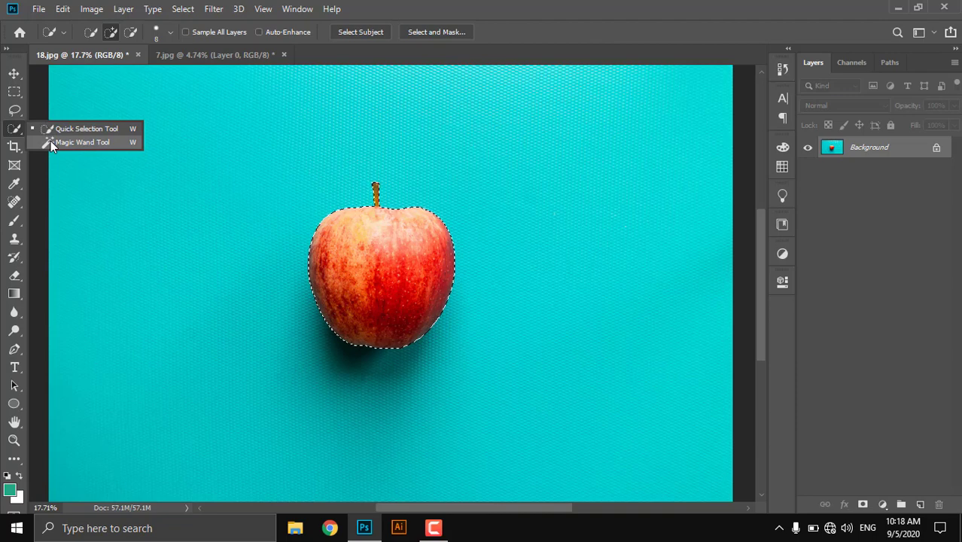
{"action": "left_click", "coordinate": [51, 141]}
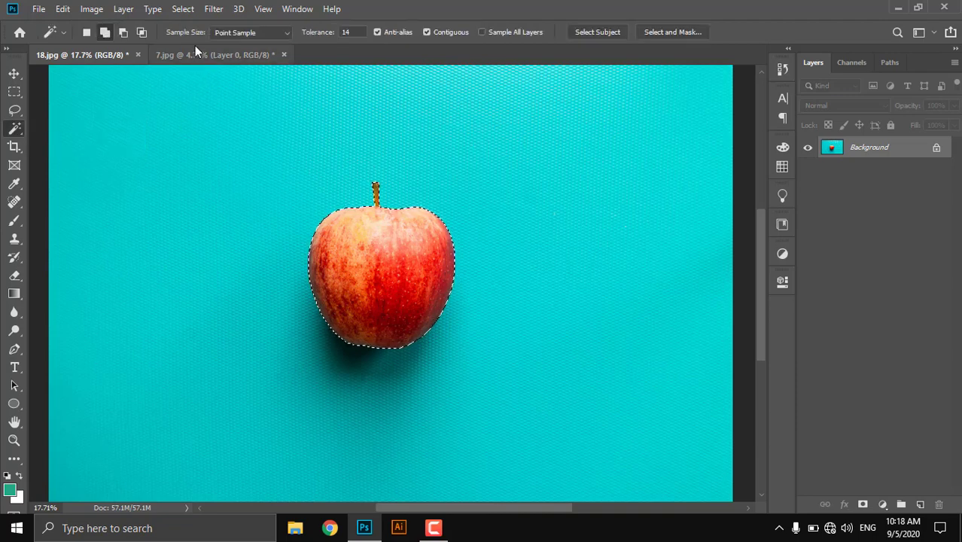
{"action": "key", "text": "ctrl+d"}
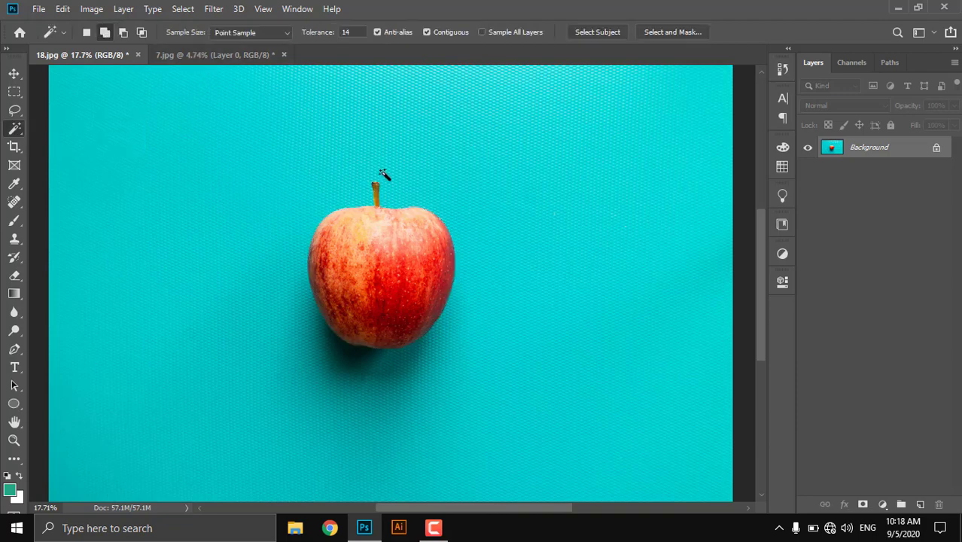
{"action": "right_click", "coordinate": [13, 128]}
{"action": "left_click", "coordinate": [11, 131]}
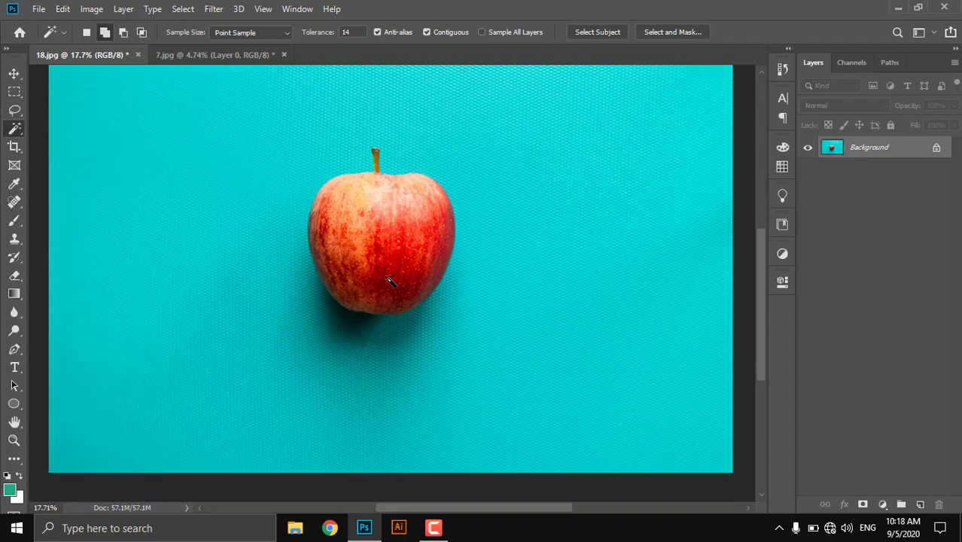
Step: Select a small patch of the apple's red skin with the Magic Wand at a tolerance of 14
{"action": "scroll", "coordinate": [389, 280], "scroll_direction": "up", "scroll_amount": 10}
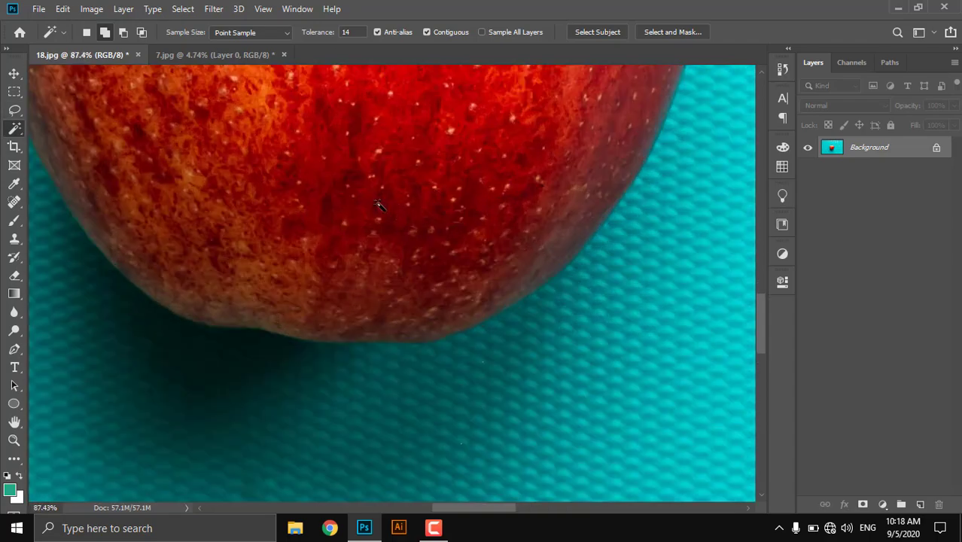
{"action": "scroll", "coordinate": [385, 187], "scroll_direction": "down", "scroll_amount": 10}
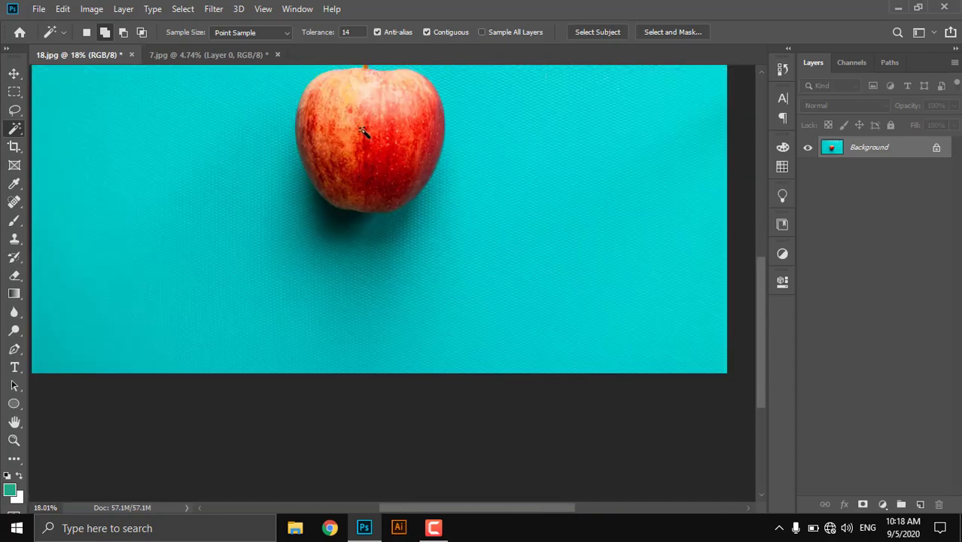
{"action": "scroll", "coordinate": [376, 239], "scroll_direction": "up", "scroll_amount": 4}
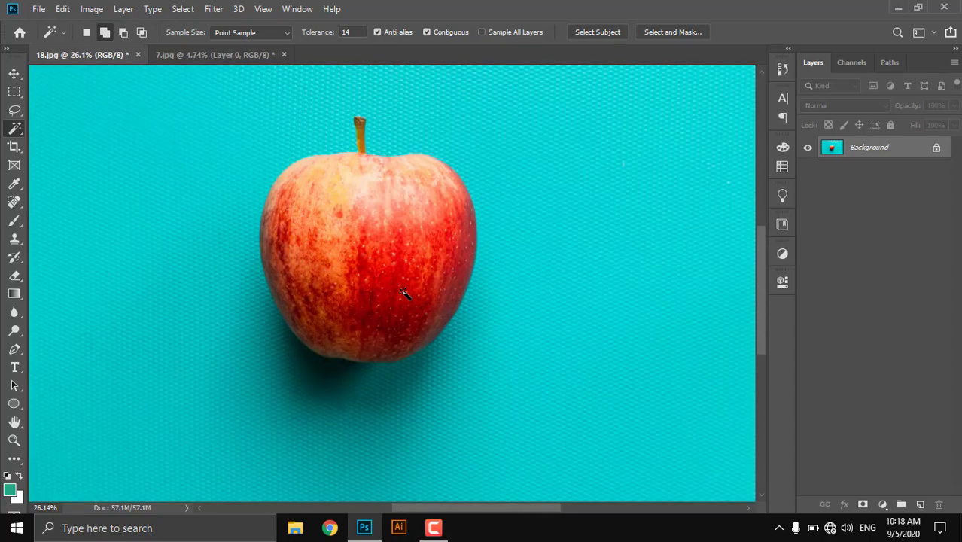
{"action": "scroll", "coordinate": [545, 271], "scroll_direction": "up", "scroll_amount": 1}
{"action": "scroll", "coordinate": [376, 258], "scroll_direction": "down", "scroll_amount": 3}
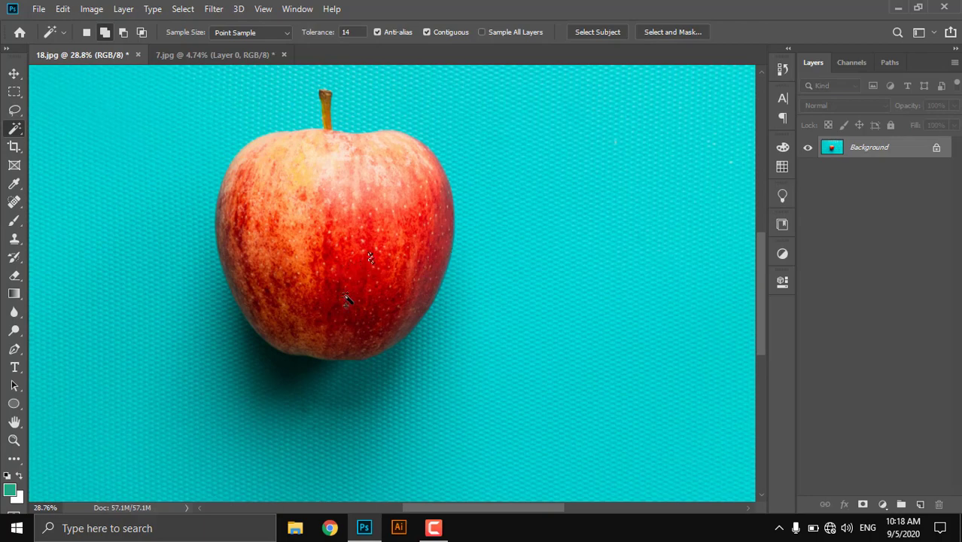
{"action": "scroll", "coordinate": [352, 300], "scroll_direction": "up", "scroll_amount": 10}
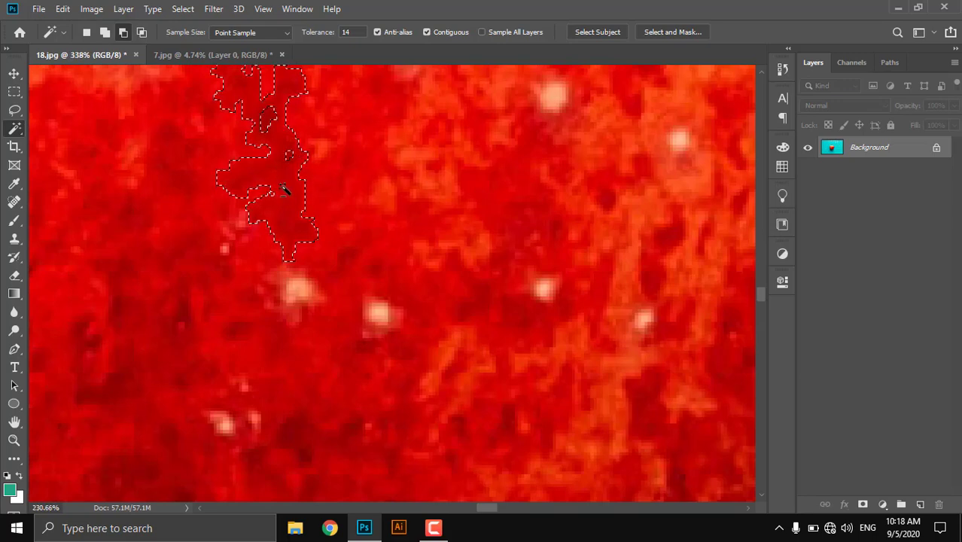
Step: Raise the Magic Wand tolerance to 62 and add a larger area of the apple's skin to the selection
{"action": "scroll", "coordinate": [286, 188], "scroll_direction": "down", "scroll_amount": 3}
{"action": "scroll", "coordinate": [365, 242], "scroll_direction": "down", "scroll_amount": 5}
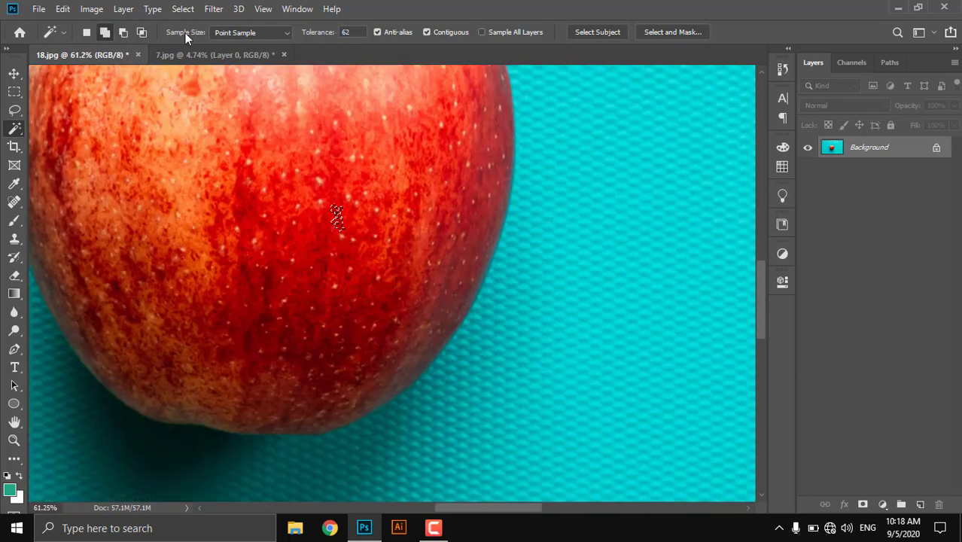
{"action": "left_click", "coordinate": [280, 232]}
{"action": "scroll", "coordinate": [293, 210], "scroll_direction": "down", "scroll_amount": 2}
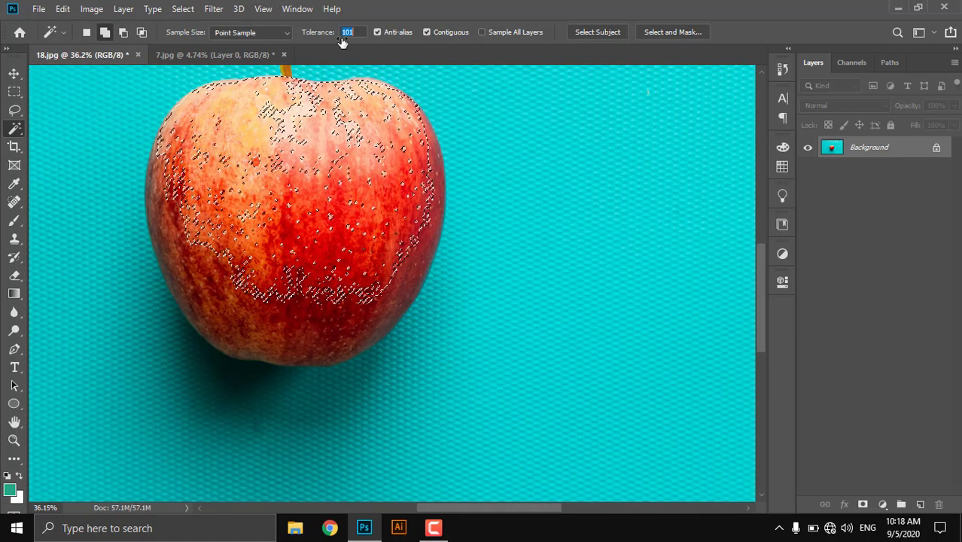
Step: Set the Magic Wand tolerance to 106 and add the remaining areas of the apple to the selection
{"action": "type", "text": "106"}
{"action": "left_click", "coordinate": [327, 285]}
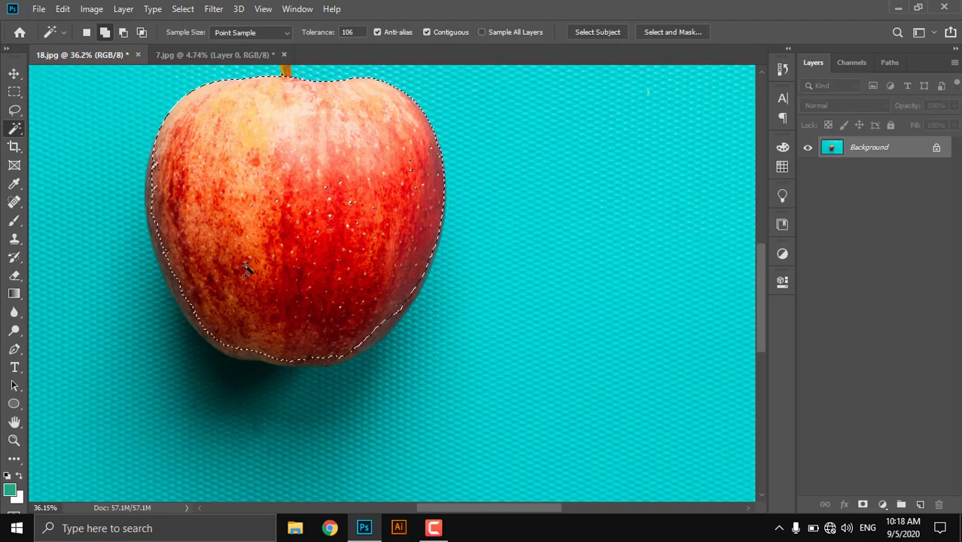
{"action": "left_click", "coordinate": [307, 200]}
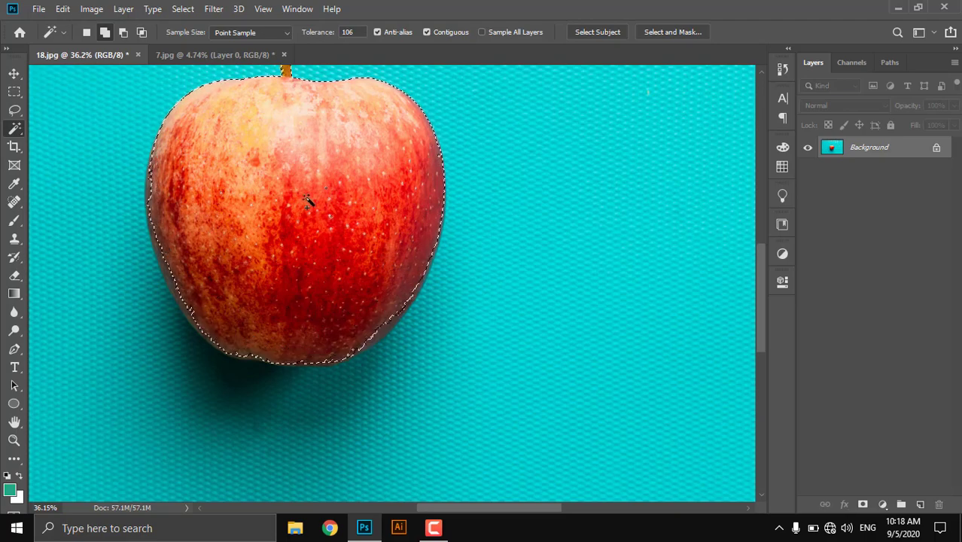
{"action": "scroll", "coordinate": [307, 200], "scroll_direction": "down", "scroll_amount": 5}
{"action": "scroll", "coordinate": [382, 285], "scroll_direction": "up", "scroll_amount": 4}
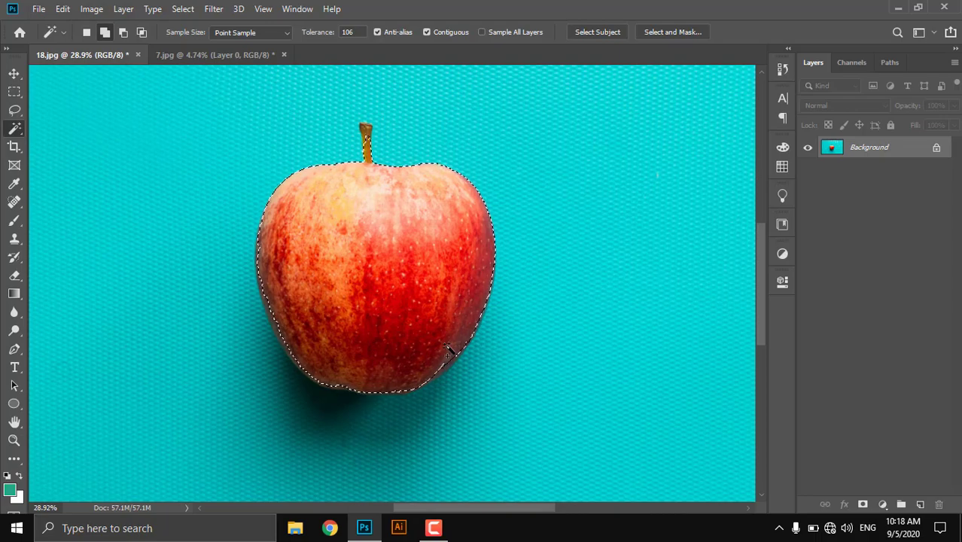
{"action": "scroll", "coordinate": [423, 344], "scroll_direction": "up", "scroll_amount": 12}
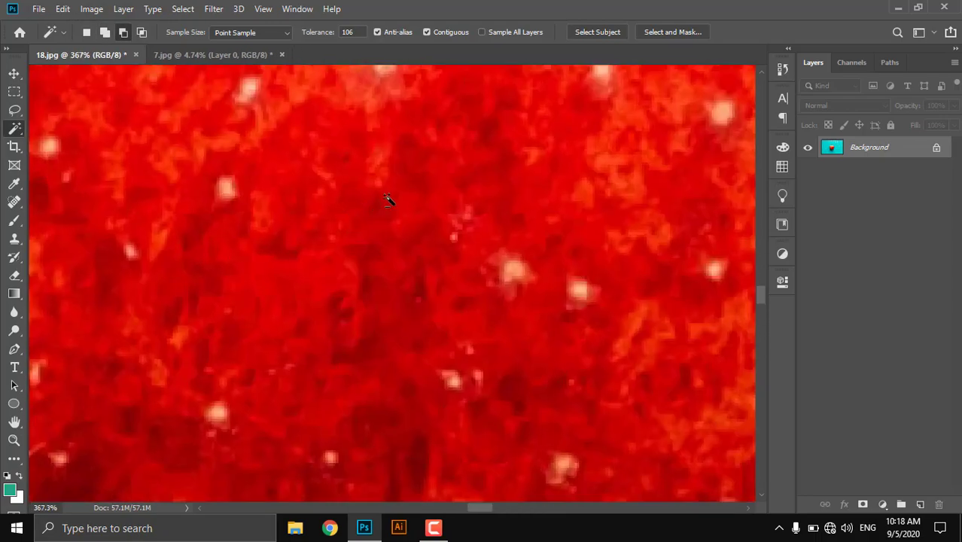
{"action": "scroll", "coordinate": [386, 200], "scroll_direction": "up", "scroll_amount": 4}
{"action": "scroll", "coordinate": [398, 258], "scroll_direction": "down", "scroll_amount": 9}
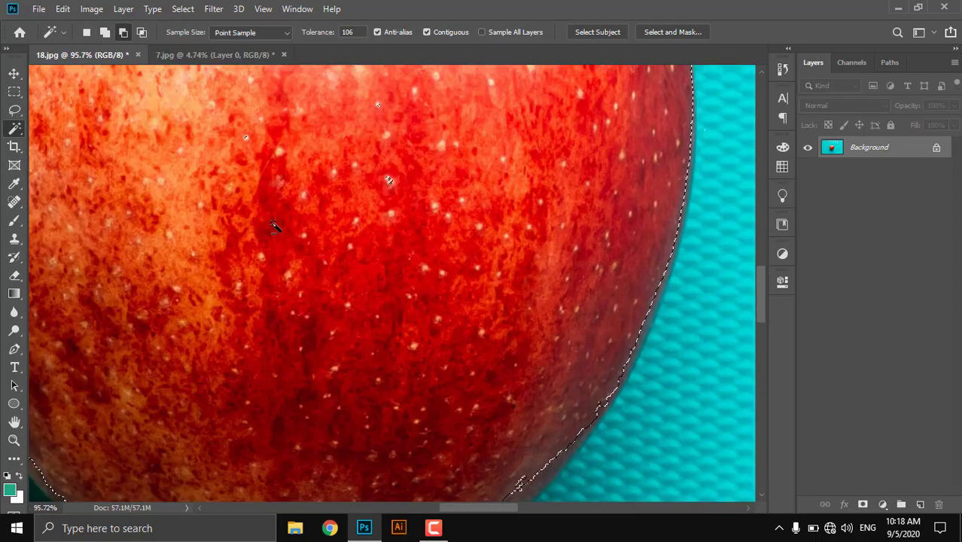
{"action": "scroll", "coordinate": [274, 227], "scroll_direction": "down", "scroll_amount": 5}
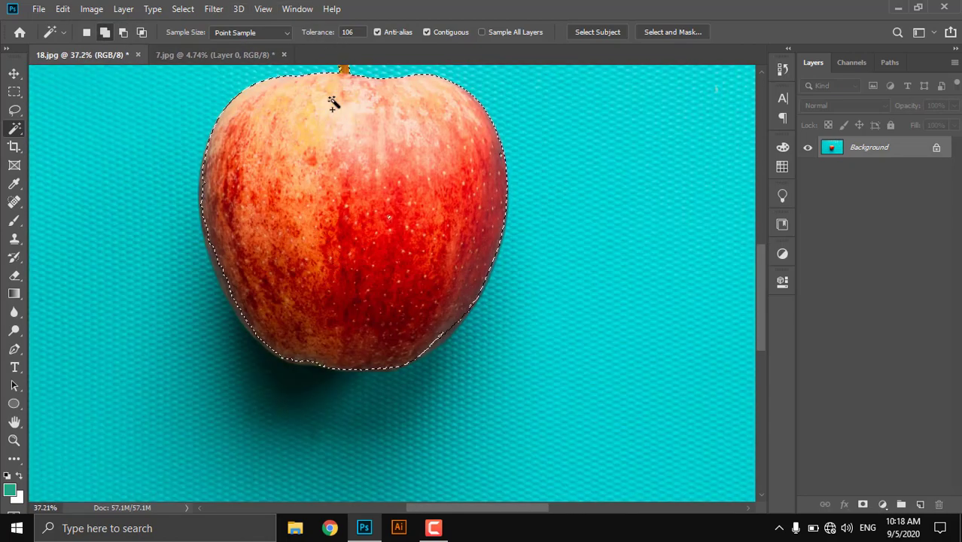
Step: Clear the selection, and sample a few similar red pixels on the apple with the tolerance set to 5
{"action": "key", "text": "ctrl+d"}
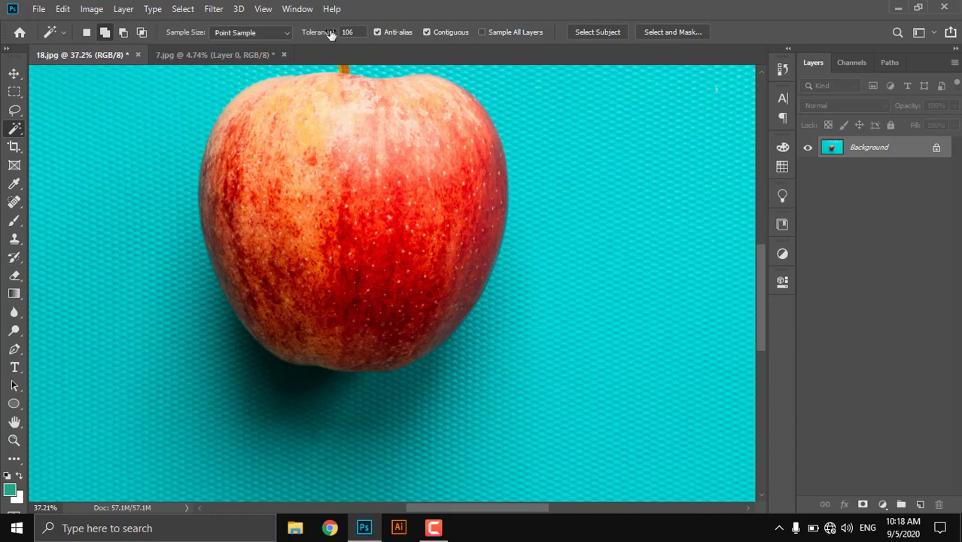
{"action": "left_click_drag", "start_coordinate": [308, 39], "coordinate": [538, 66]}
{"action": "scroll", "coordinate": [335, 261], "scroll_direction": "up", "scroll_amount": 8}
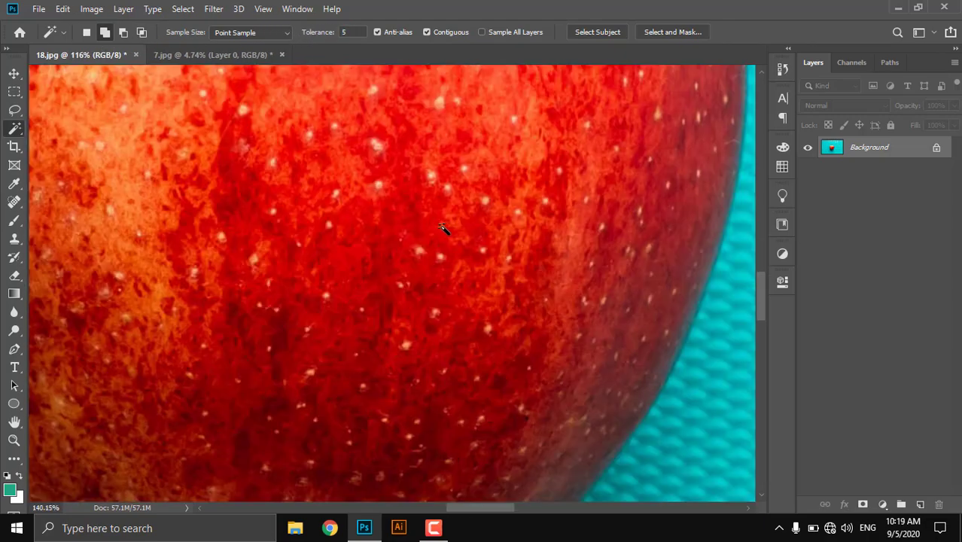
{"action": "scroll", "coordinate": [319, 179], "scroll_direction": "up", "scroll_amount": 10}
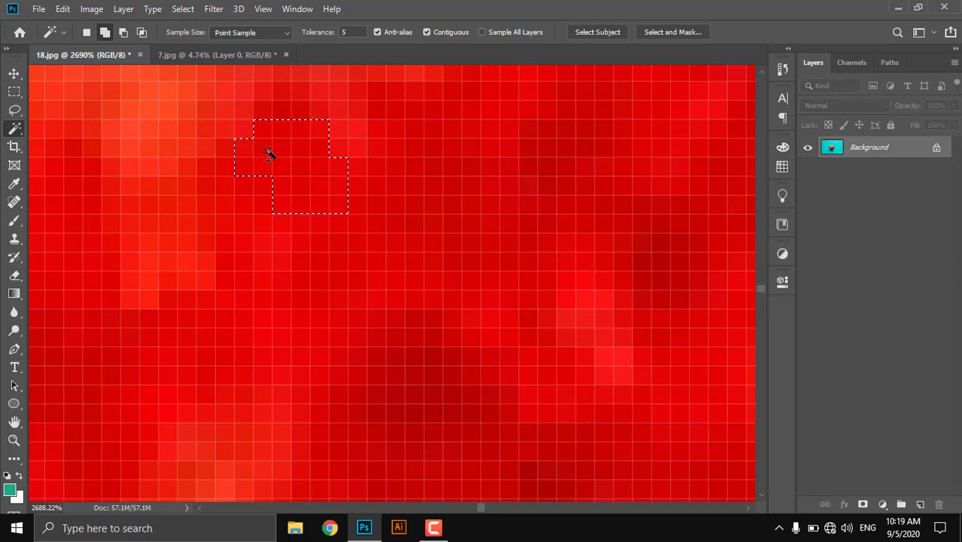
{"action": "scroll", "coordinate": [288, 158], "scroll_direction": "down", "scroll_amount": 3}
{"action": "scroll", "coordinate": [288, 158], "scroll_direction": "down", "scroll_amount": 2}
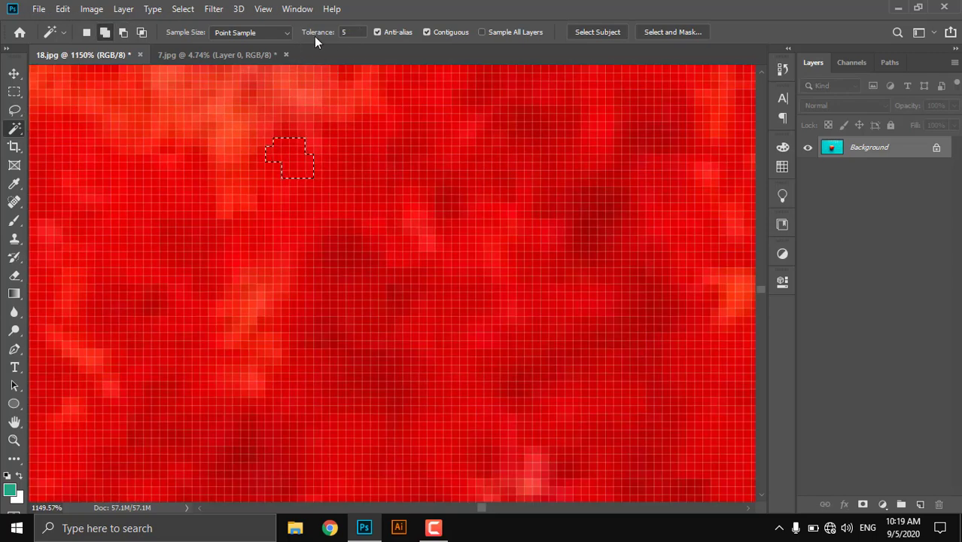
{"action": "scroll", "coordinate": [301, 282], "scroll_direction": "down", "scroll_amount": 3}
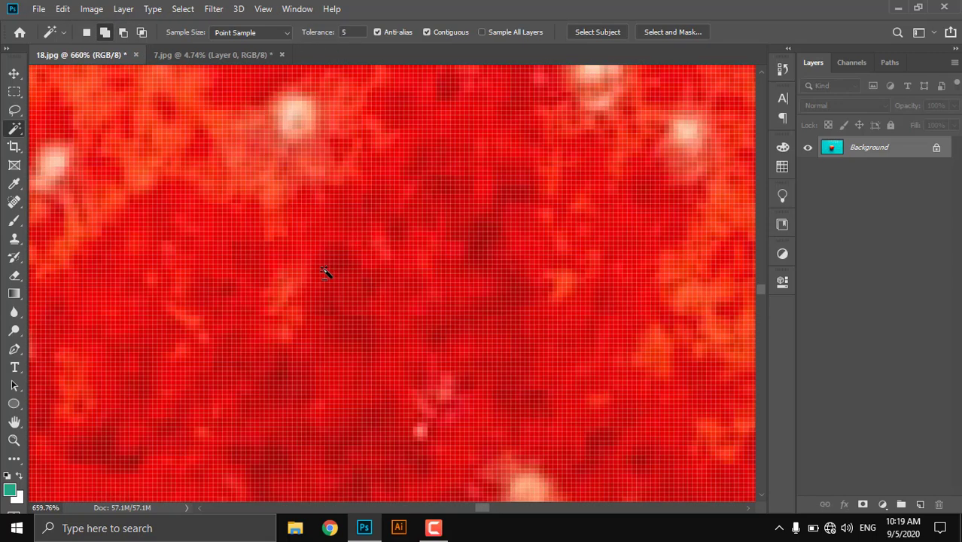
Step: Set the Magic Wand tolerance to 152 and select the red area of the apple
{"action": "left_click_drag", "start_coordinate": [318, 38], "coordinate": [358, 45]}
{"action": "scroll", "coordinate": [355, 124], "scroll_direction": "down", "scroll_amount": 10}
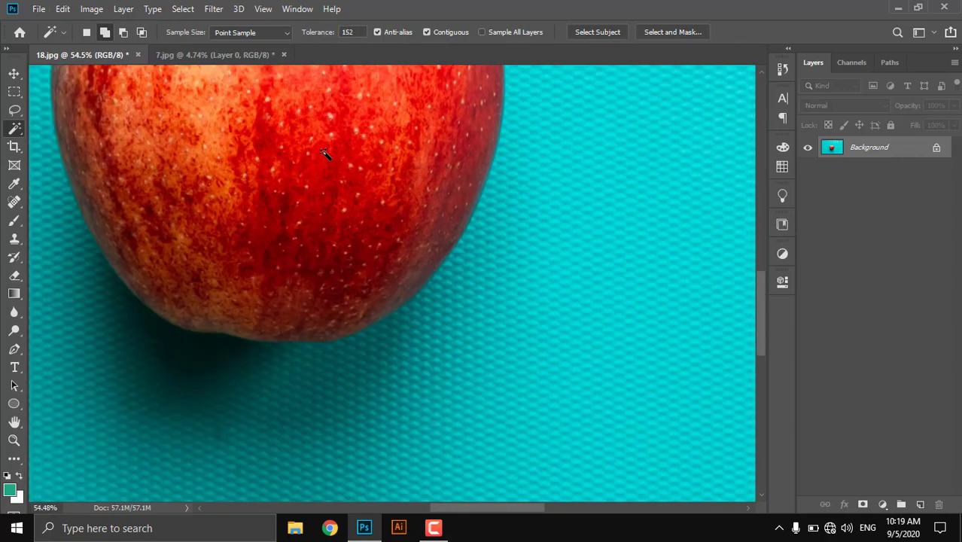
{"action": "left_click", "coordinate": [325, 153]}
{"action": "scroll", "coordinate": [331, 150], "scroll_direction": "down", "scroll_amount": 4}
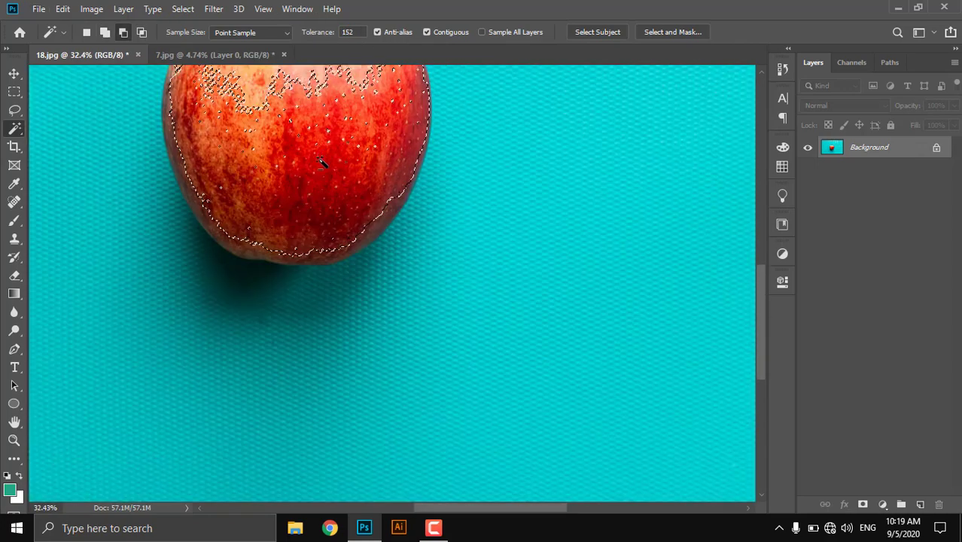
{"action": "scroll", "coordinate": [348, 143], "scroll_direction": "up", "scroll_amount": 6}
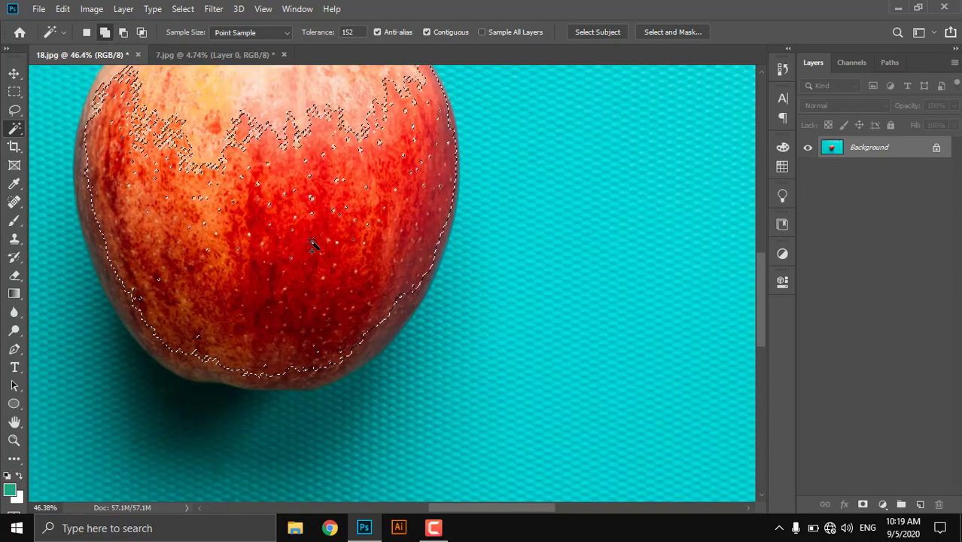
Step: Set the Magic Wand tolerance to 204 and add more of the apple's skin to the selection
{"action": "scroll", "coordinate": [335, 235], "scroll_direction": "up", "scroll_amount": 4}
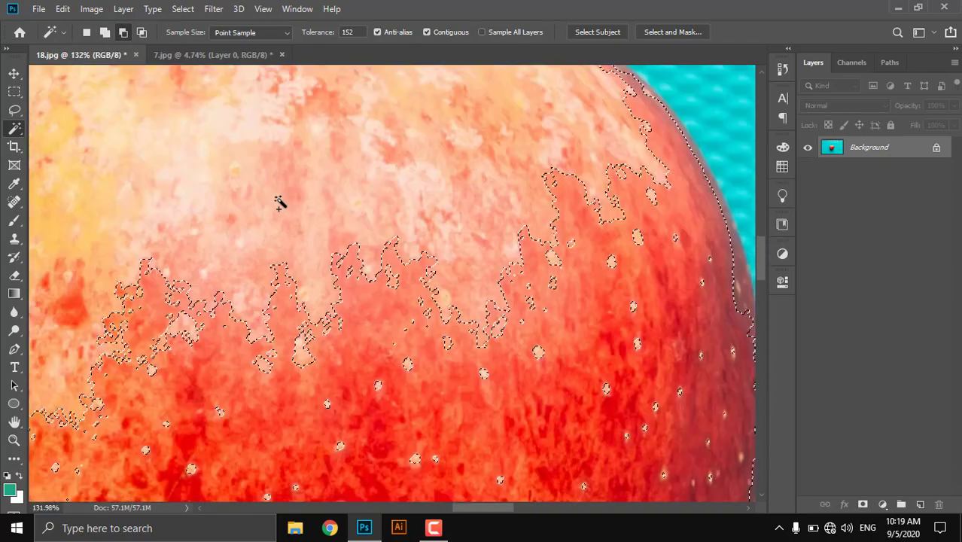
{"action": "scroll", "coordinate": [328, 200], "scroll_direction": "down", "scroll_amount": 6}
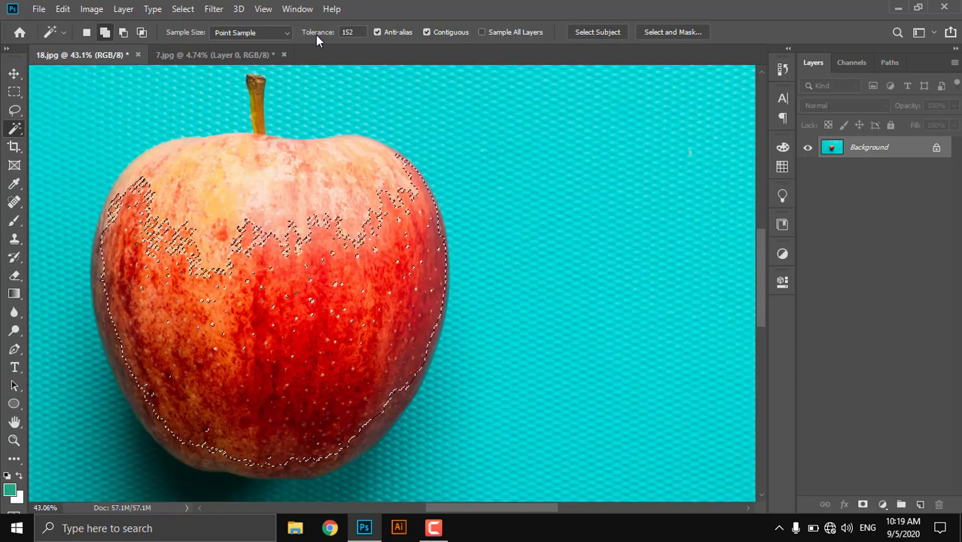
{"action": "left_click_drag", "start_coordinate": [316, 32], "coordinate": [352, 45]}
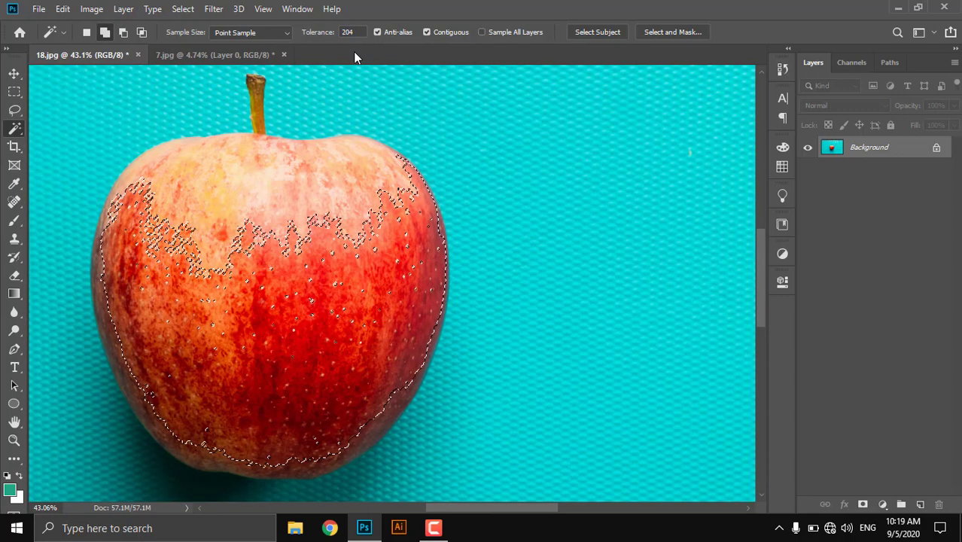
{"action": "left_click", "coordinate": [303, 270]}
{"action": "scroll", "coordinate": [301, 316], "scroll_direction": "down", "scroll_amount": 4}
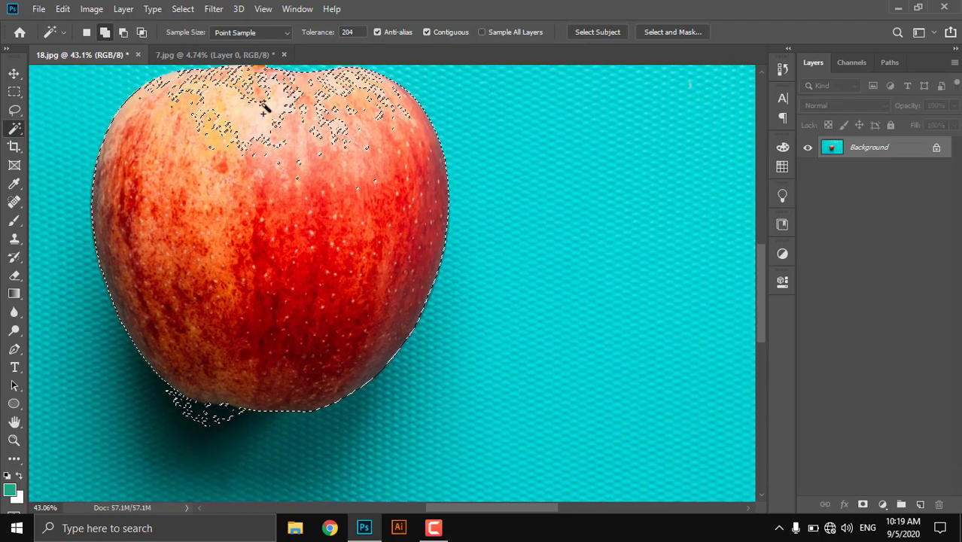
Step: Raise the Magic Wand tolerance to 255 and add the rest of the apple and its stem to the selection
{"action": "scroll", "coordinate": [280, 236], "scroll_direction": "down", "scroll_amount": 2}
{"action": "scroll", "coordinate": [219, 151], "scroll_direction": "up", "scroll_amount": 5}
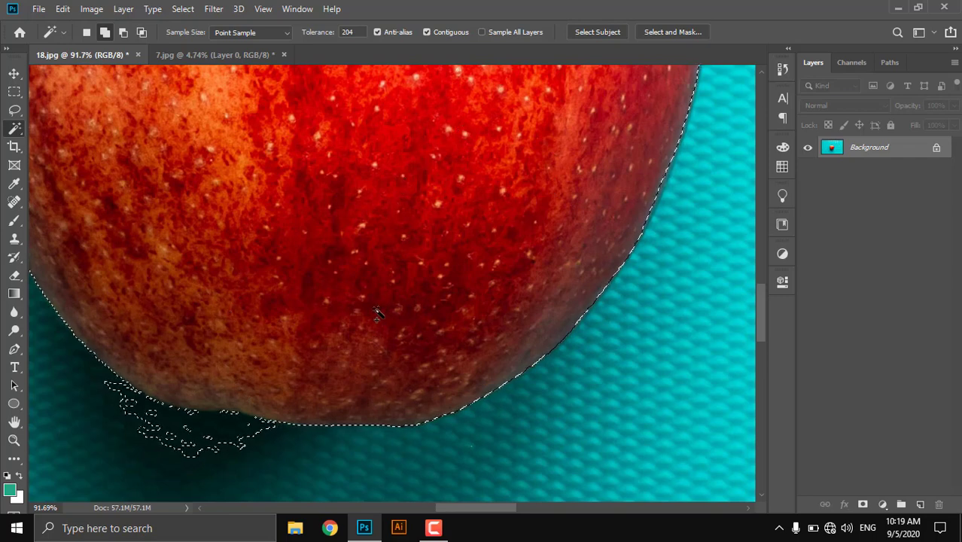
{"action": "scroll", "coordinate": [360, 267], "scroll_direction": "down", "scroll_amount": 3}
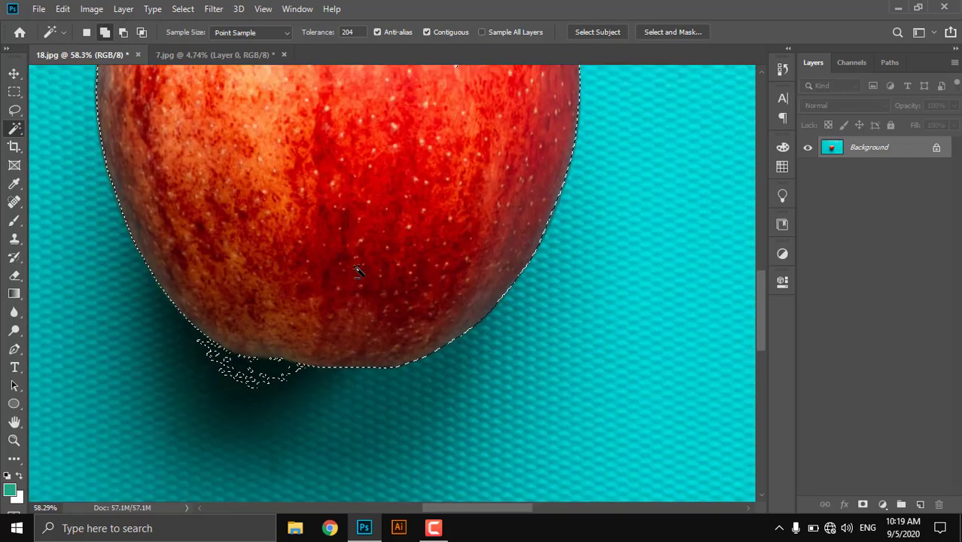
{"action": "scroll", "coordinate": [376, 254], "scroll_direction": "down", "scroll_amount": 1}
{"action": "left_click_drag", "start_coordinate": [319, 32], "coordinate": [415, 41]}
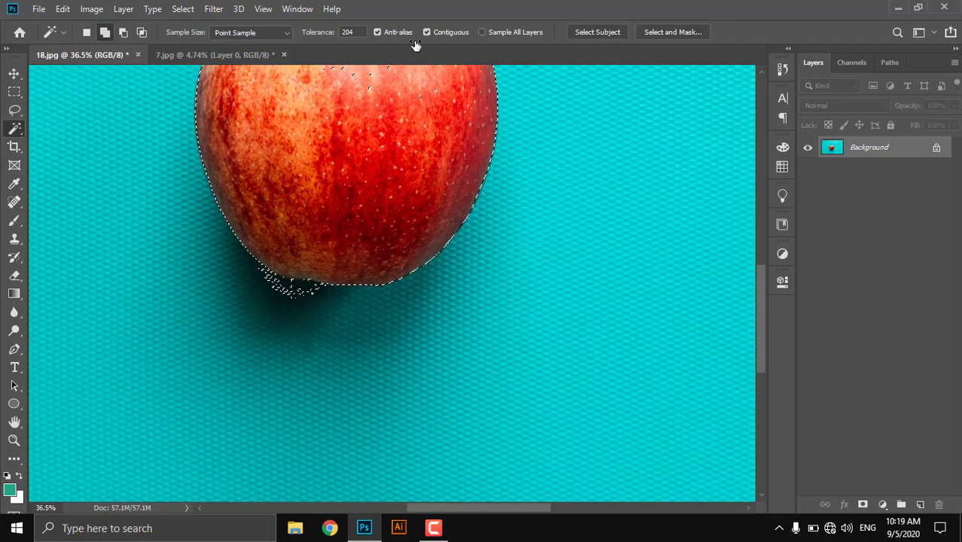
{"action": "scroll", "coordinate": [409, 133], "scroll_direction": "down", "scroll_amount": 2}
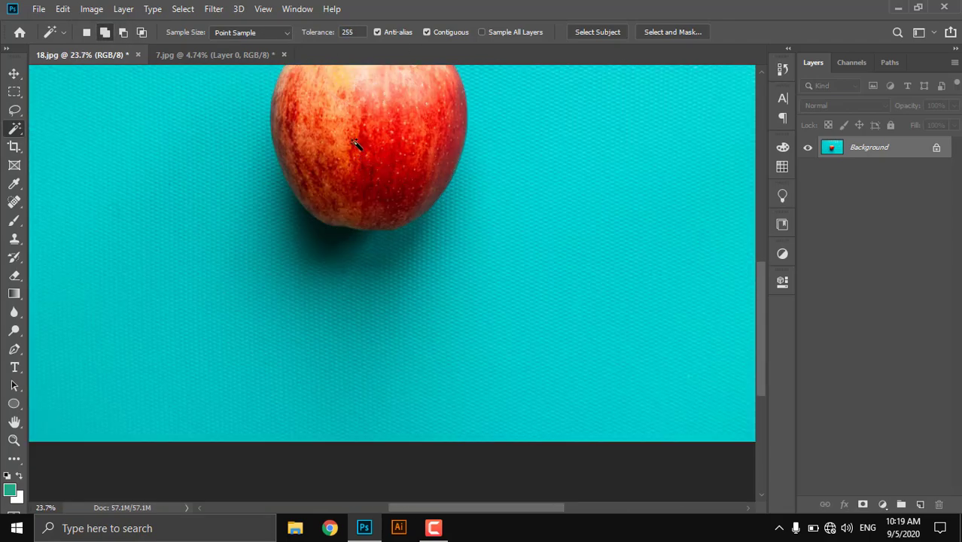
{"action": "scroll", "coordinate": [484, 276], "scroll_direction": "up", "scroll_amount": 5}
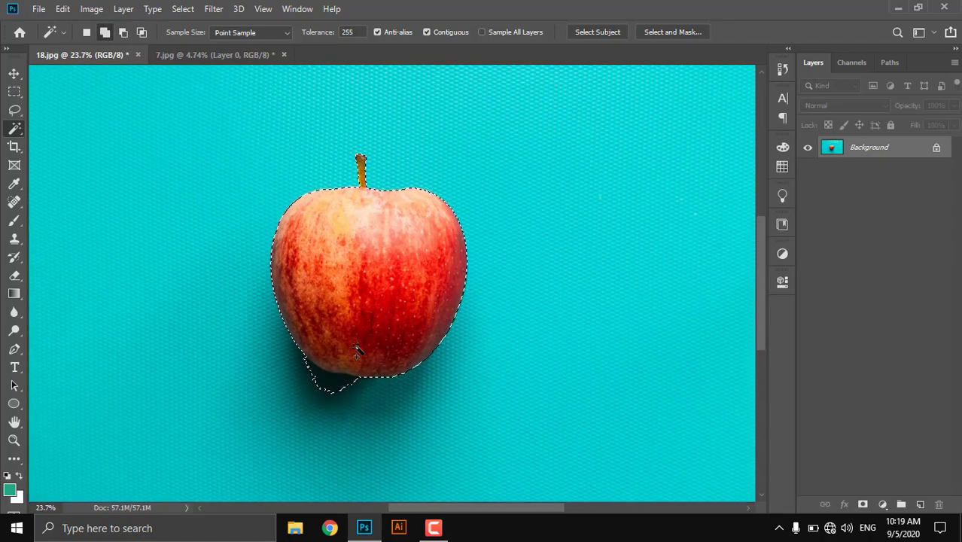
{"action": "scroll", "coordinate": [376, 303], "scroll_direction": "down", "scroll_amount": 3}
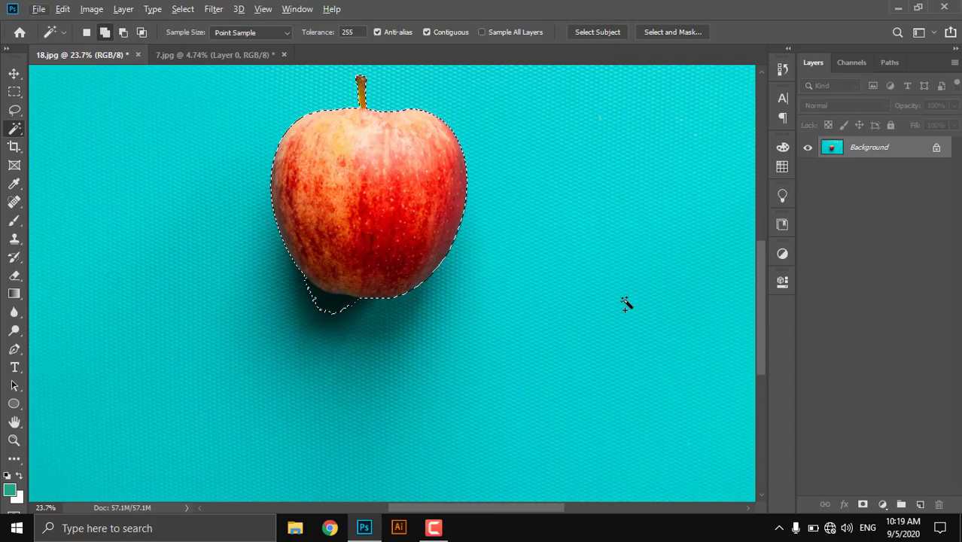
{"action": "scroll", "coordinate": [260, 361], "scroll_direction": "up", "scroll_amount": 2}
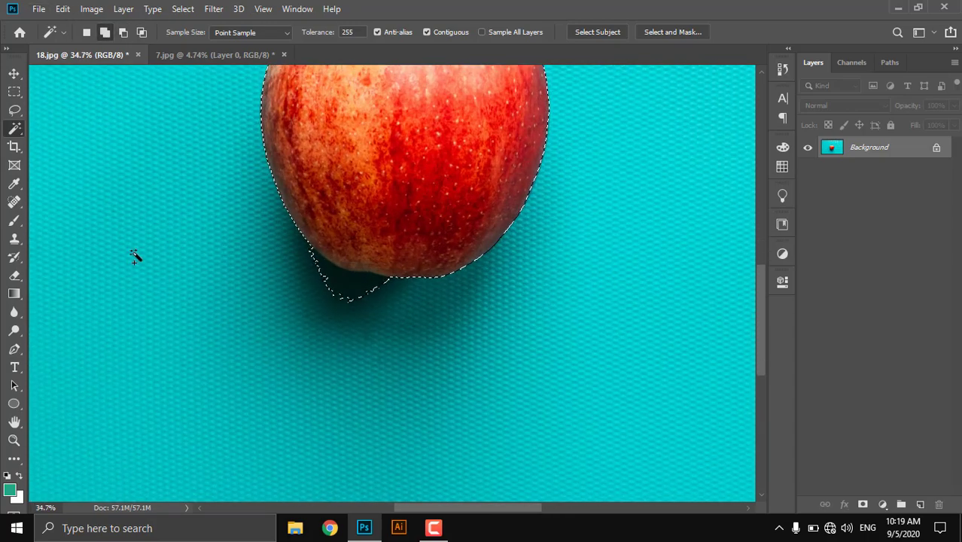
Step: Try to subtract the dark shadow below the apple from the selection with the Quick Selection tool
{"action": "key", "text": "shift+w"}
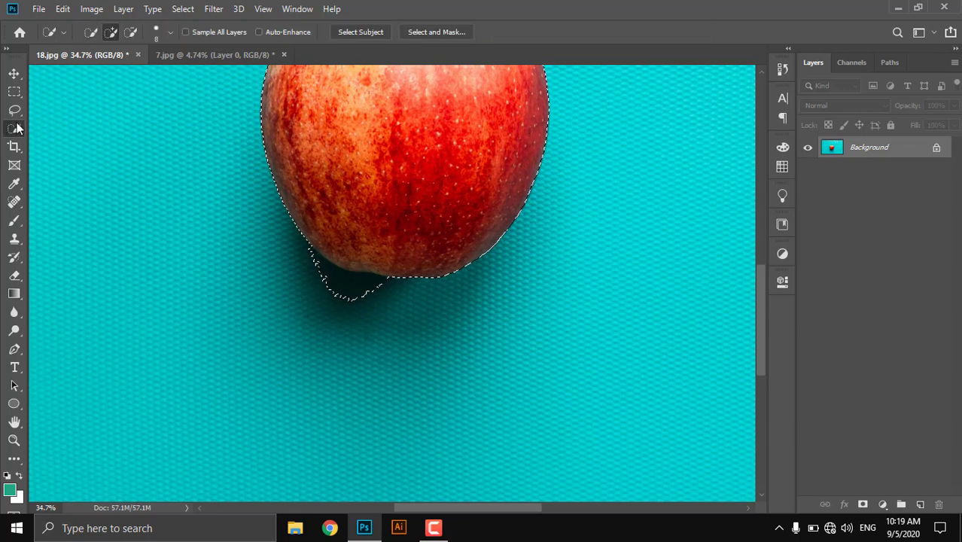
{"action": "right_click", "coordinate": [14, 128]}
{"action": "left_click", "coordinate": [75, 130]}
{"action": "key", "text": "alt"}
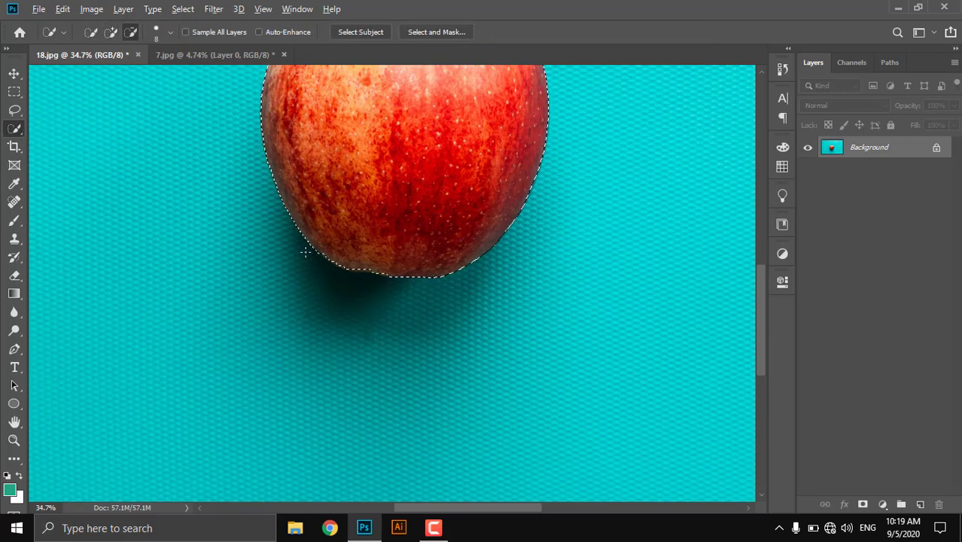
{"action": "scroll", "coordinate": [377, 283], "scroll_direction": "up", "scroll_amount": 3}
{"action": "left_click", "coordinate": [376, 283]}
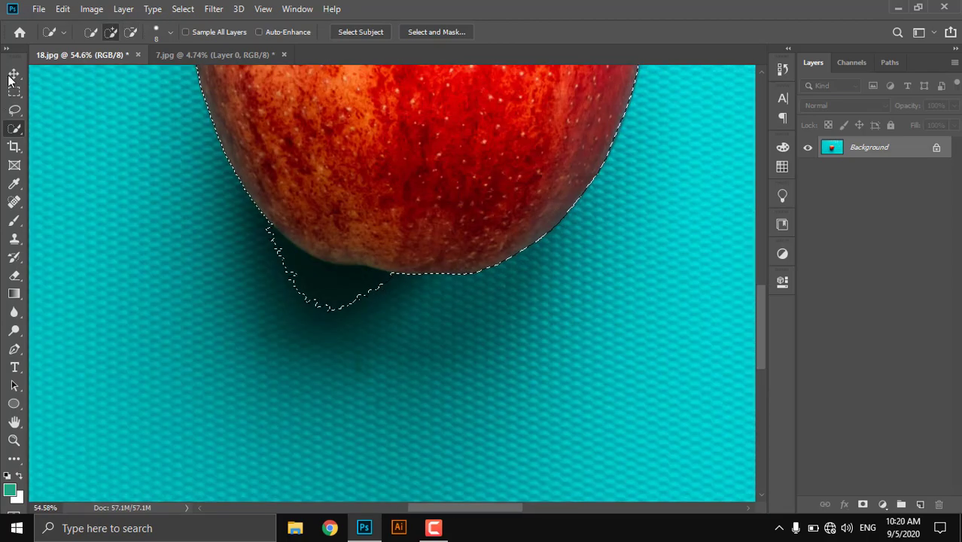
Step: Try to subtract the shadow using the Magic Wand at tolerance 255, and undo the change
{"action": "right_click", "coordinate": [15, 128]}
{"action": "left_click", "coordinate": [46, 140]}
{"action": "scroll", "coordinate": [253, 136], "scroll_direction": "down", "scroll_amount": 3}
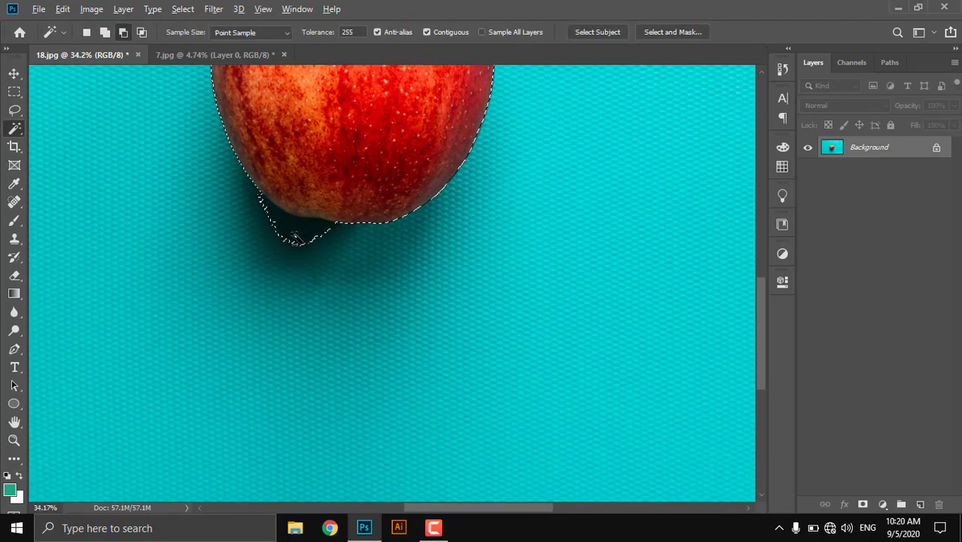
{"action": "left_click", "coordinate": [269, 343]}
{"action": "key", "text": "ctrl+z"}
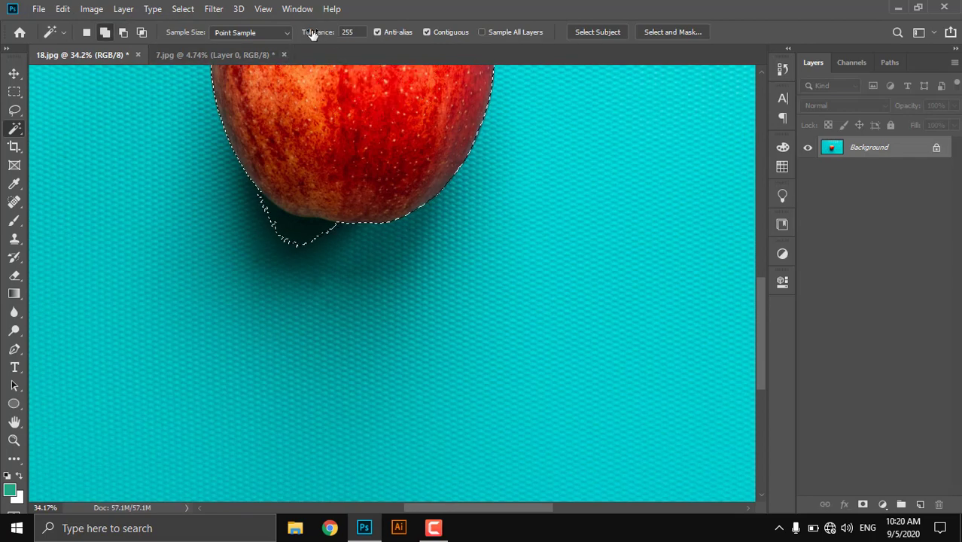
Step: Set the Magic Wand tolerance to 43 and subtract the shadow below the apple from the selection
{"action": "type", "text": "43"}
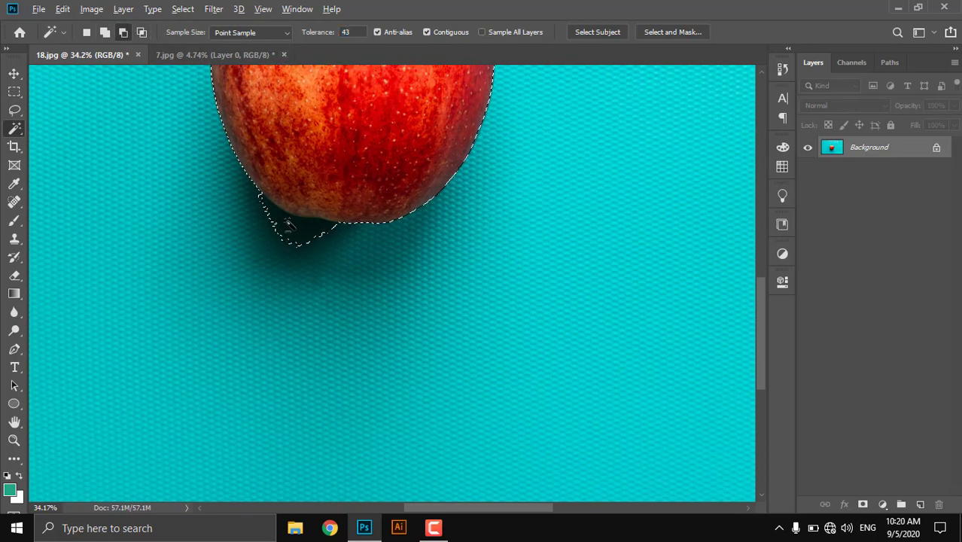
{"action": "left_click", "coordinate": [294, 241], "text": "alt"}
{"action": "scroll", "coordinate": [294, 241], "scroll_direction": "down", "scroll_amount": 3}
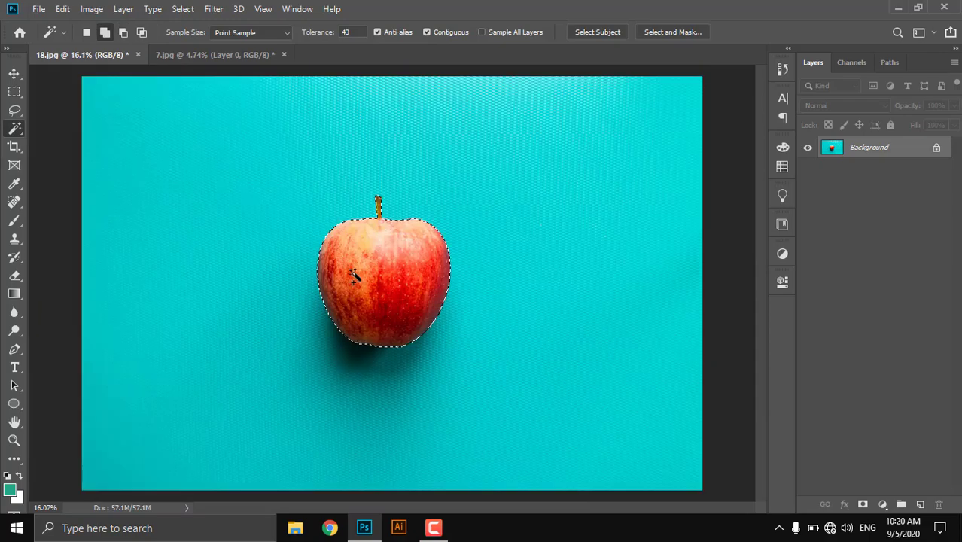
{"action": "scroll", "coordinate": [392, 235], "scroll_direction": "up", "scroll_amount": 2}
{"action": "scroll", "coordinate": [347, 211], "scroll_direction": "up", "scroll_amount": 2}
{"action": "scroll", "coordinate": [446, 144], "scroll_direction": "down", "scroll_amount": 3}
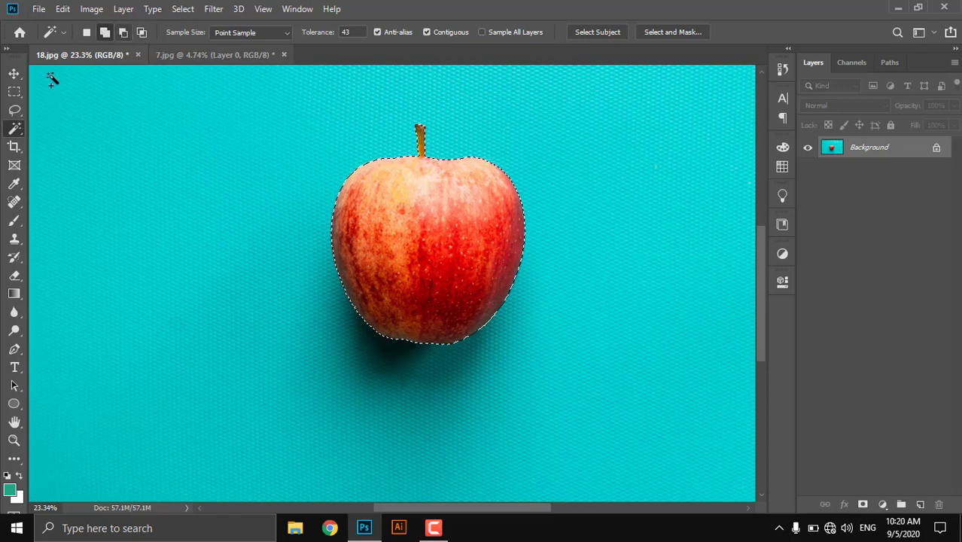
Step: Review the Magic Wand sample size options, and clear the selection around the apple
{"action": "left_click", "coordinate": [247, 34]}
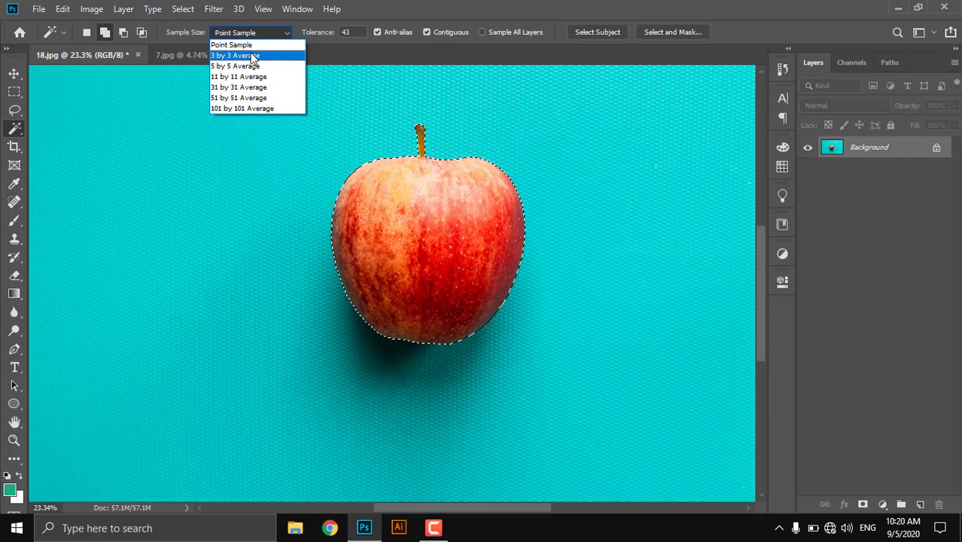
{"action": "left_click", "coordinate": [382, 123]}
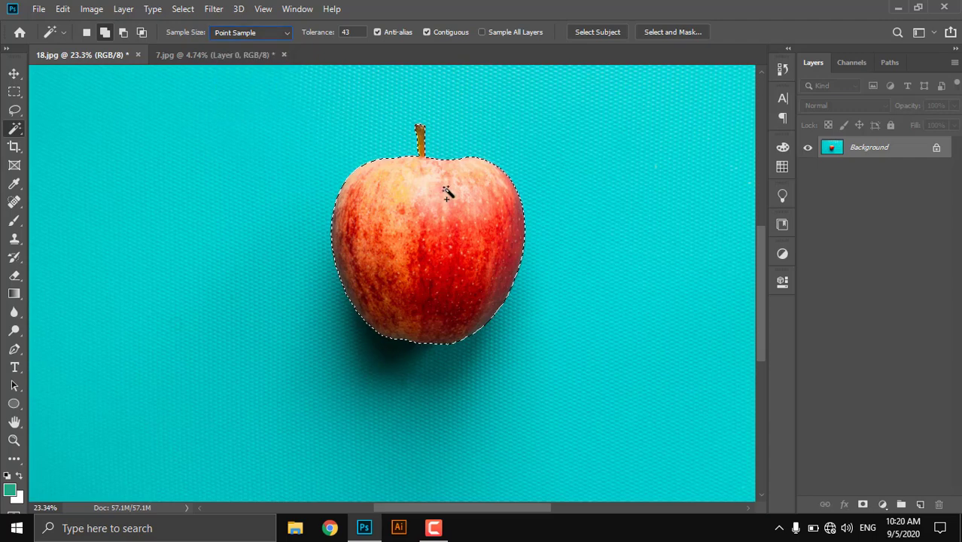
{"action": "key", "text": "ctrl+d"}
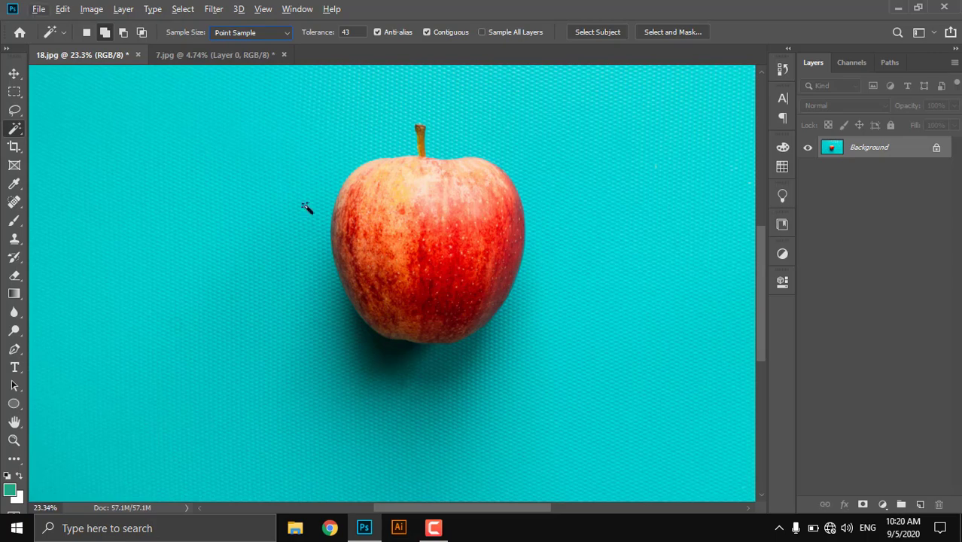
Step: Set the Magic Wand sample size to 3 by 3 Average and examine the apple's individual pixels
{"action": "left_click", "coordinate": [13, 73]}
{"action": "scroll", "coordinate": [542, 244], "scroll_direction": "up", "scroll_amount": 8}
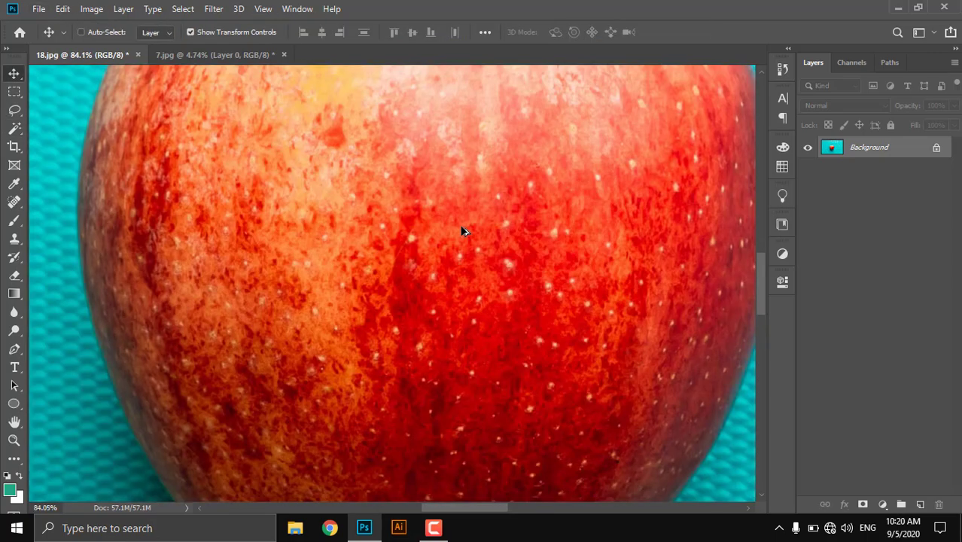
{"action": "key", "text": "w"}
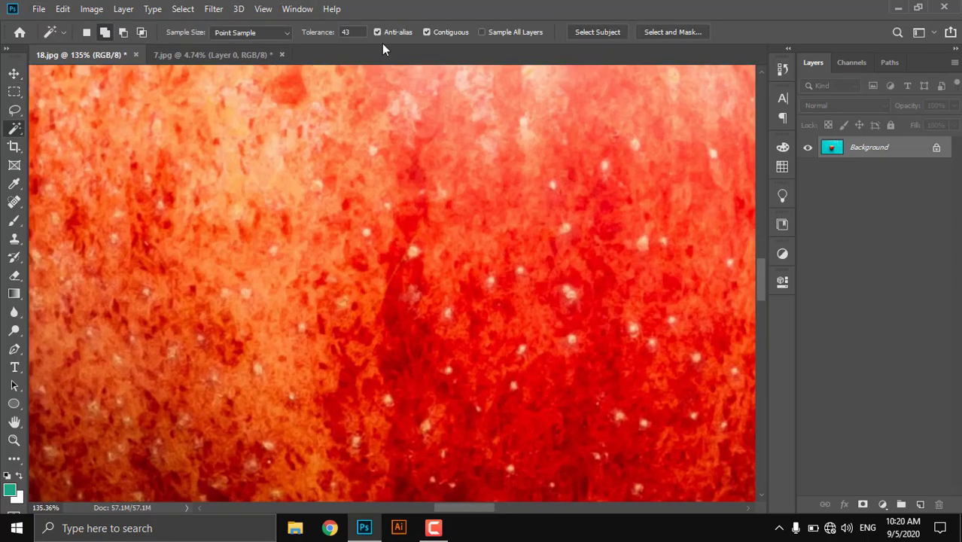
{"action": "scroll", "coordinate": [457, 229], "scroll_direction": "up", "scroll_amount": 15}
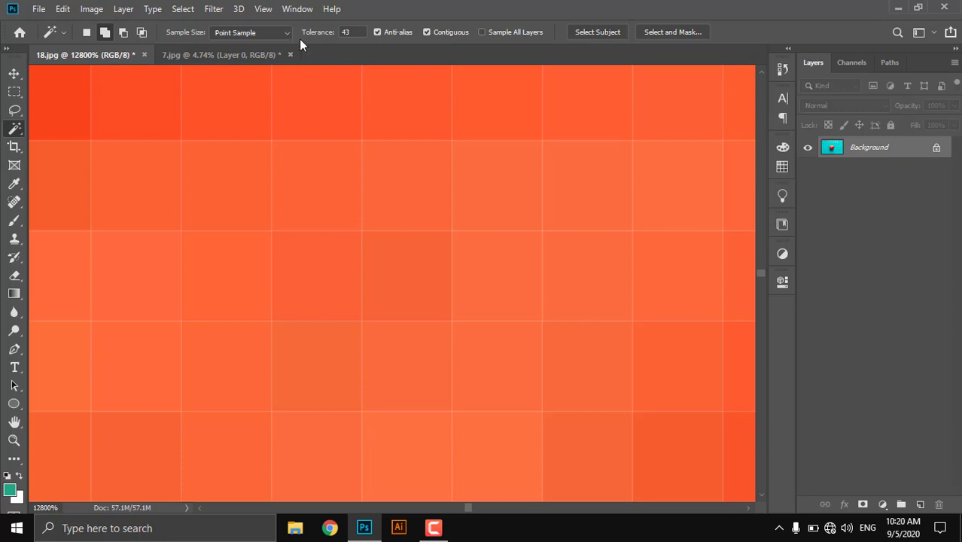
{"action": "left_click", "coordinate": [275, 33]}
{"action": "left_click", "coordinate": [271, 58]}
{"action": "scroll", "coordinate": [503, 210], "scroll_direction": "down", "scroll_amount": 2}
{"action": "scroll", "coordinate": [510, 209], "scroll_direction": "up", "scroll_amount": 2}
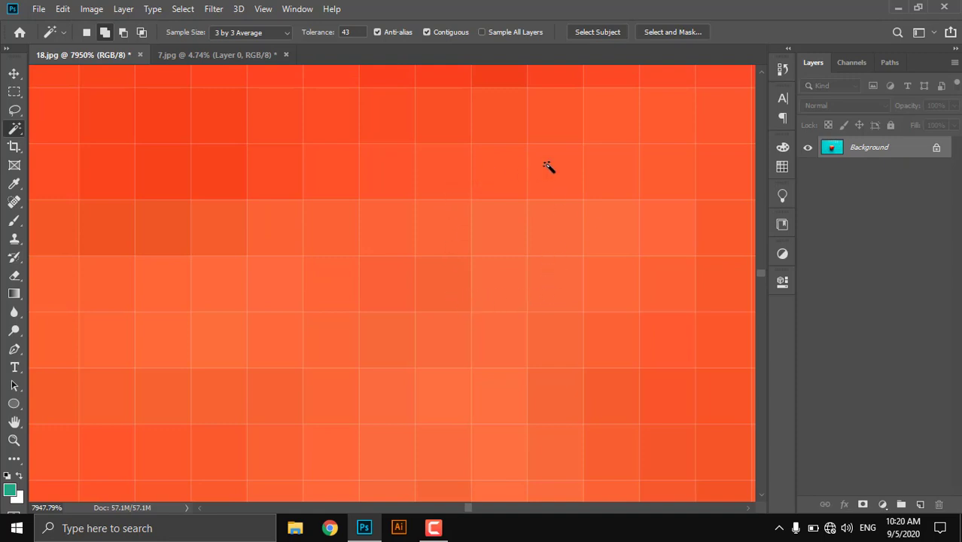
Step: Try the 5 by 5 Average sample size for the Magic Wand, and return it to Point Sample
{"action": "left_click", "coordinate": [243, 30]}
{"action": "left_click", "coordinate": [242, 66]}
{"action": "left_click", "coordinate": [270, 33]}
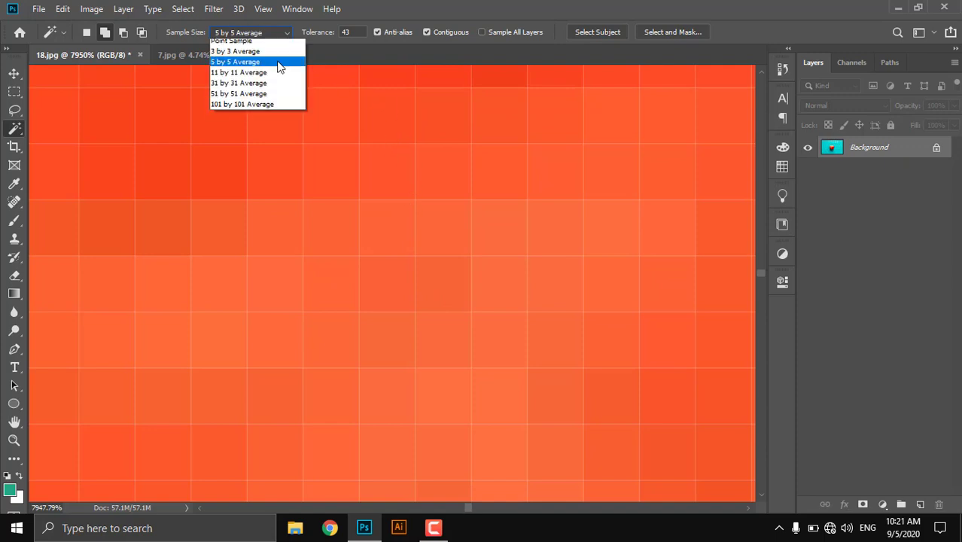
{"action": "left_click", "coordinate": [314, 119]}
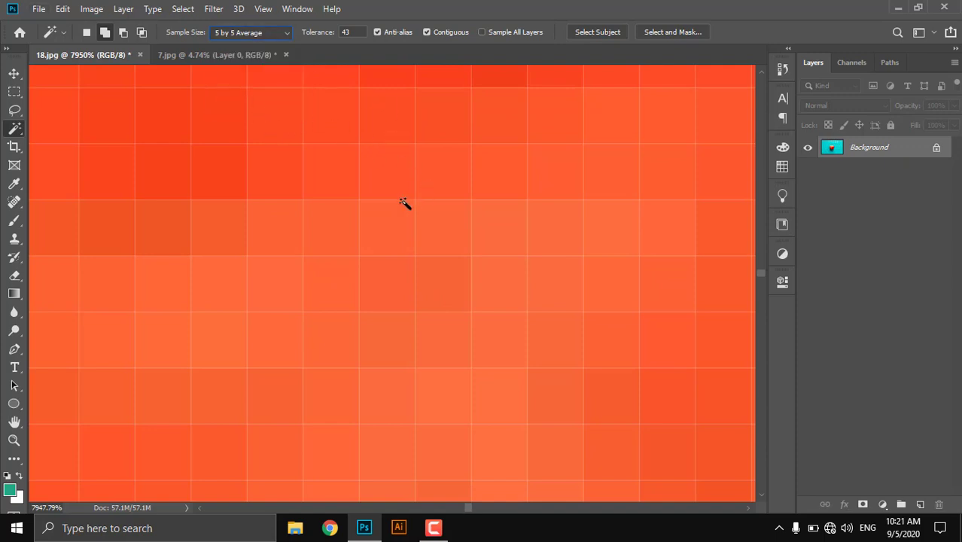
{"action": "left_click", "coordinate": [257, 35]}
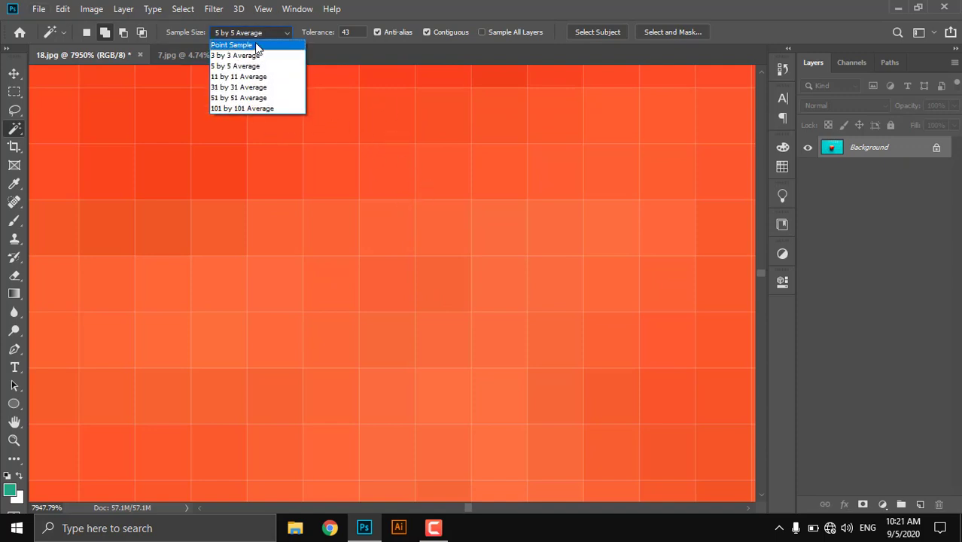
{"action": "left_click", "coordinate": [254, 44]}
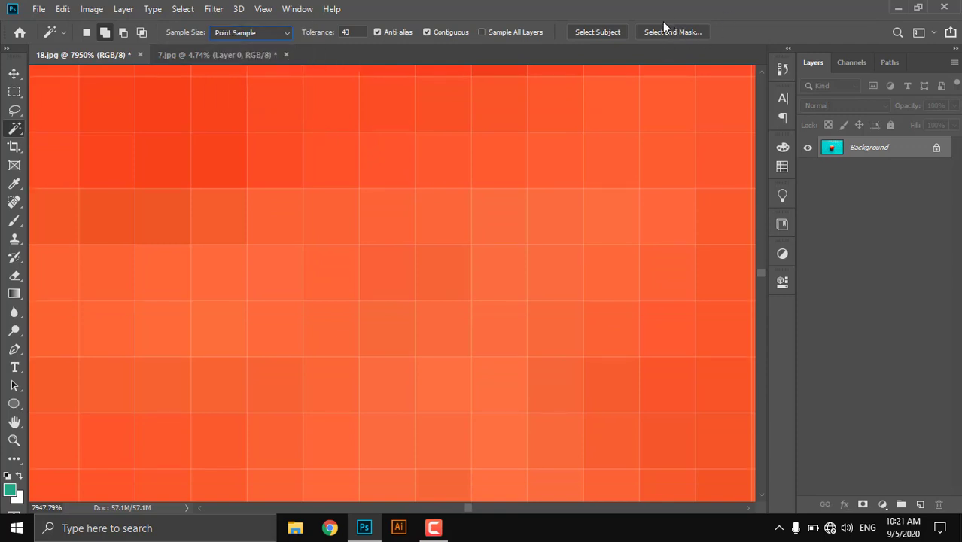
Step: Select the orange-red area of the apple with the Magic Wand at tolerance 43, and clear that selection
{"action": "scroll", "coordinate": [279, 217], "scroll_direction": "down", "scroll_amount": 10}
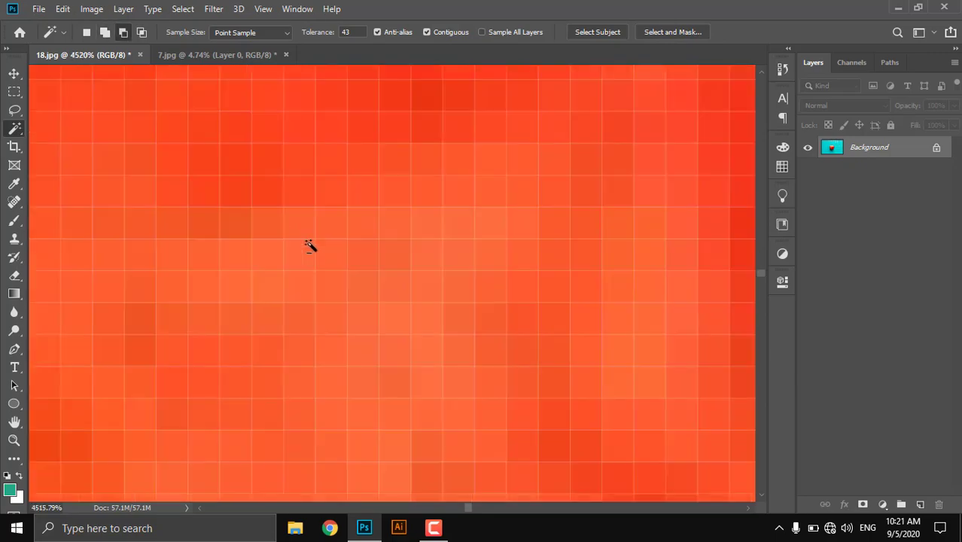
{"action": "left_click", "coordinate": [320, 263]}
{"action": "scroll", "coordinate": [335, 258], "scroll_direction": "down", "scroll_amount": 8}
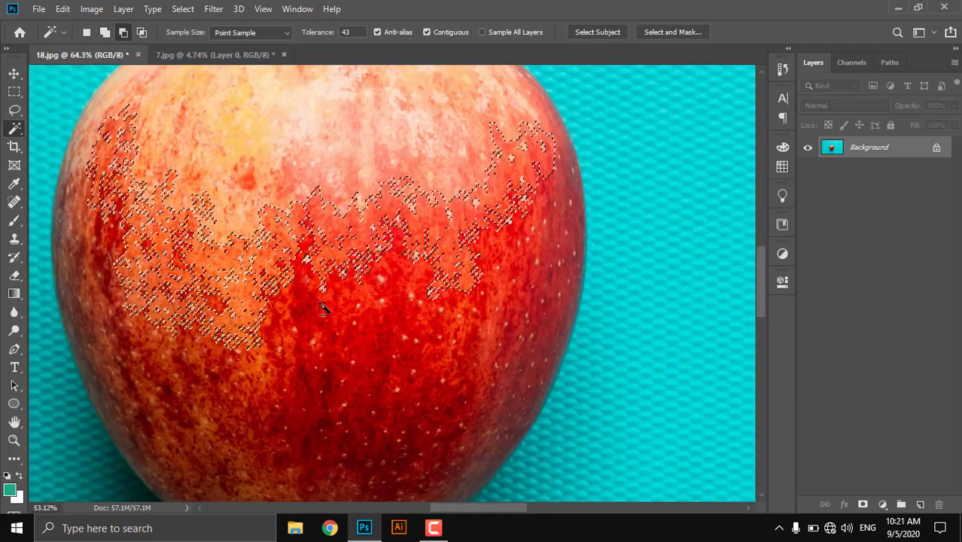
{"action": "key", "text": "ctrl+d"}
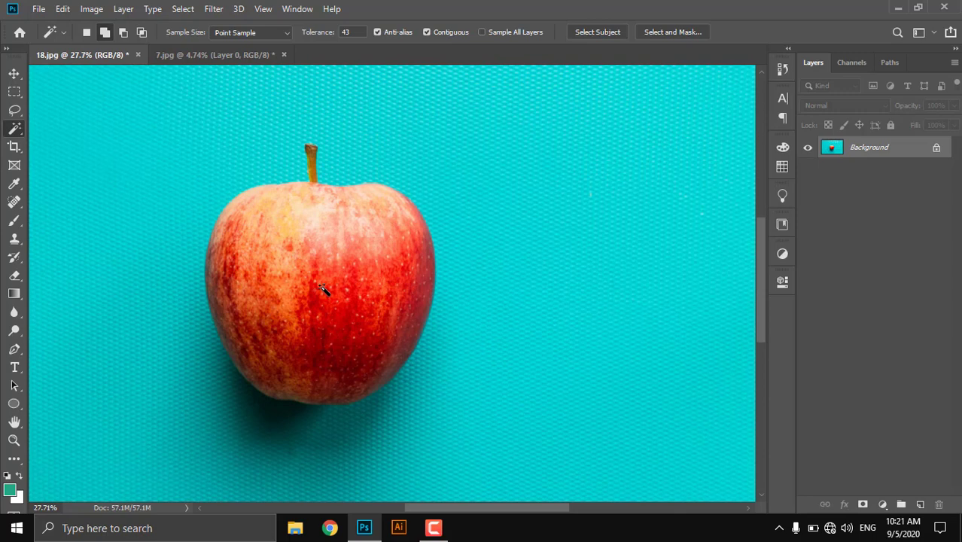
{"action": "scroll", "coordinate": [306, 223], "scroll_direction": "down", "scroll_amount": 3}
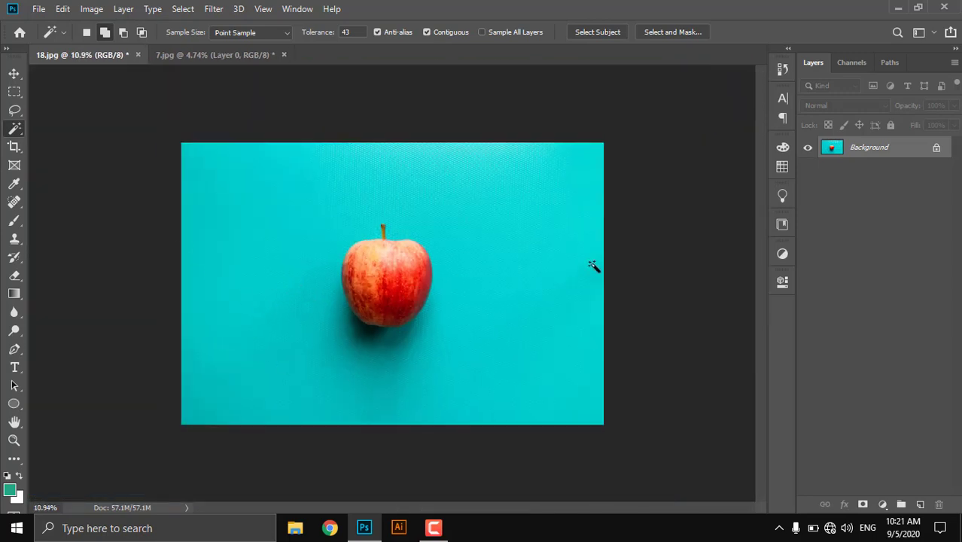
Step: Clear the selection in the bridge photo 7.jpg and close that file without saving its changes
{"action": "left_click", "coordinate": [185, 55]}
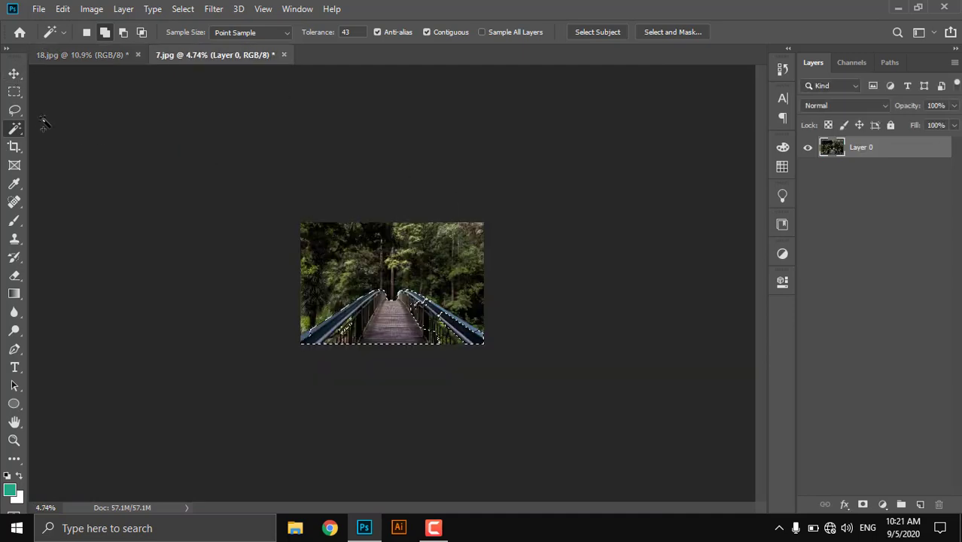
{"action": "key", "text": "ctrl+d"}
{"action": "left_click", "coordinate": [284, 55]}
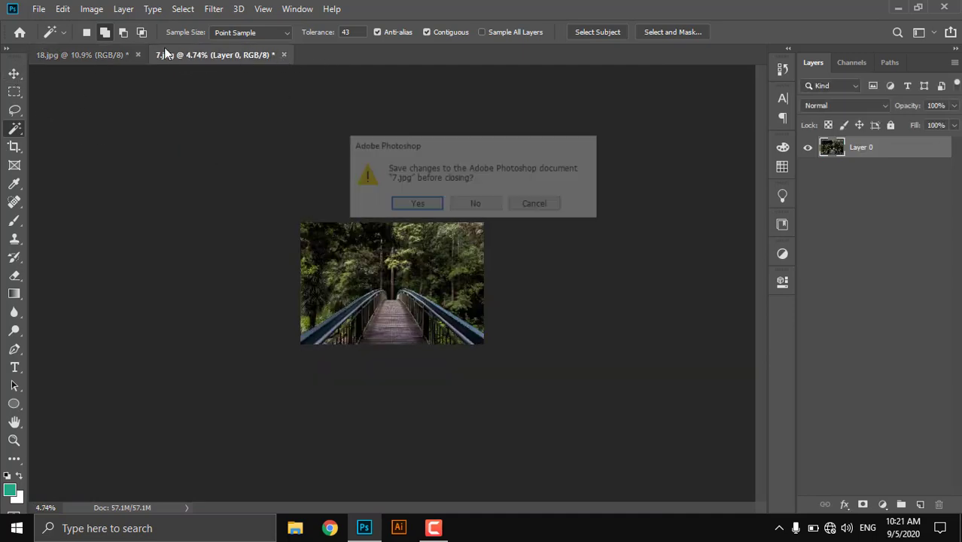
{"action": "left_click", "coordinate": [471, 207]}
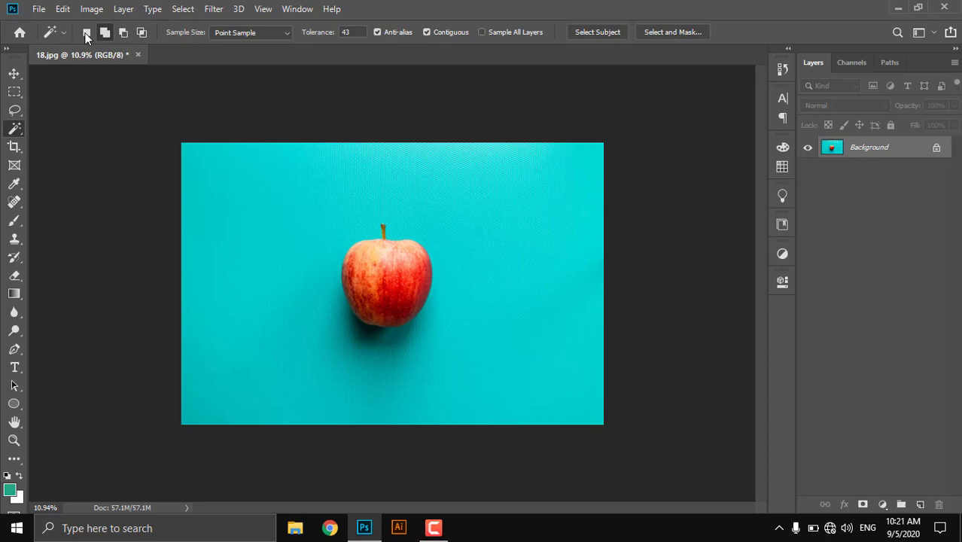
Step: Open the portrait 19.jpg and place it as a new layer over the upper-right part of the apple photo 18.jpg
{"action": "left_click", "coordinate": [39, 9]}
{"action": "left_click", "coordinate": [47, 36]}
{"action": "scroll", "coordinate": [368, 218], "scroll_direction": "down", "scroll_amount": 1}
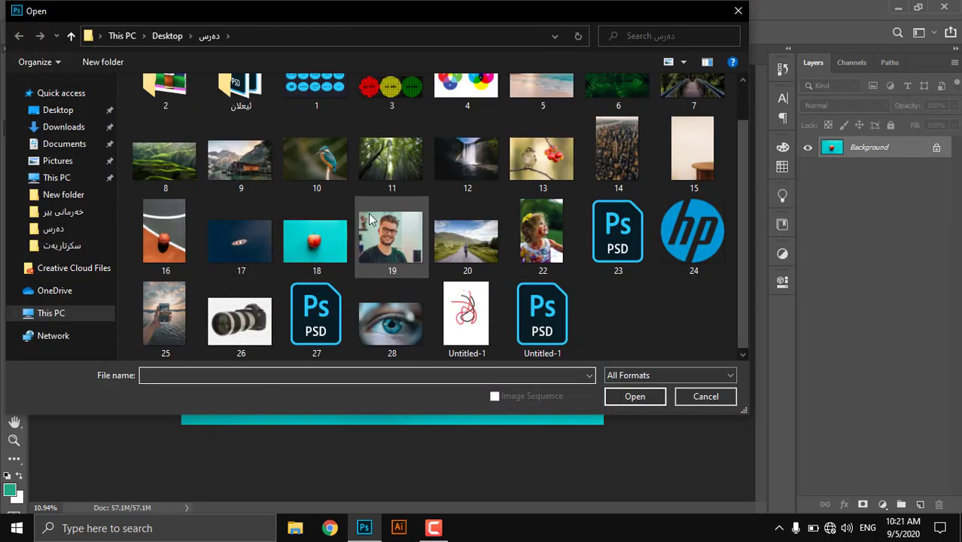
{"action": "double_click", "coordinate": [373, 222]}
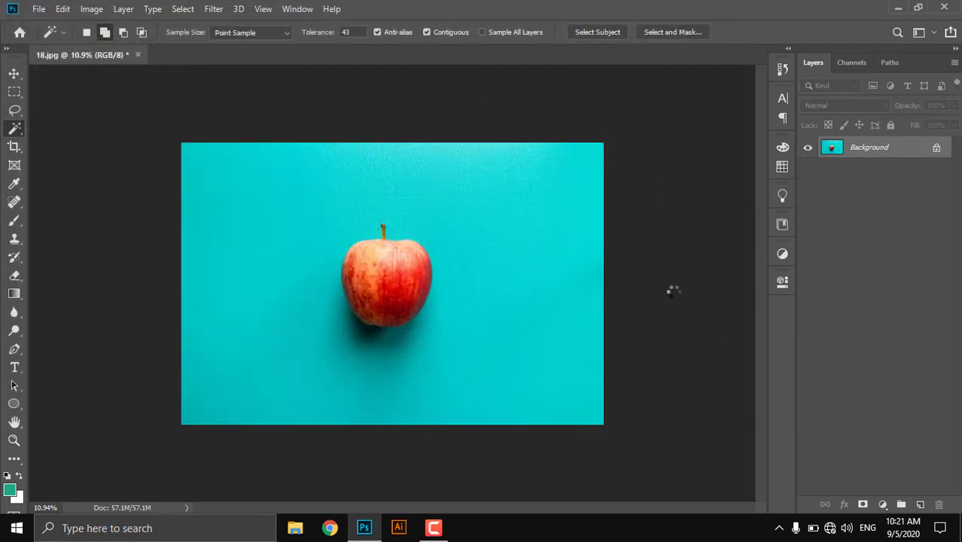
{"action": "left_click", "coordinate": [13, 73]}
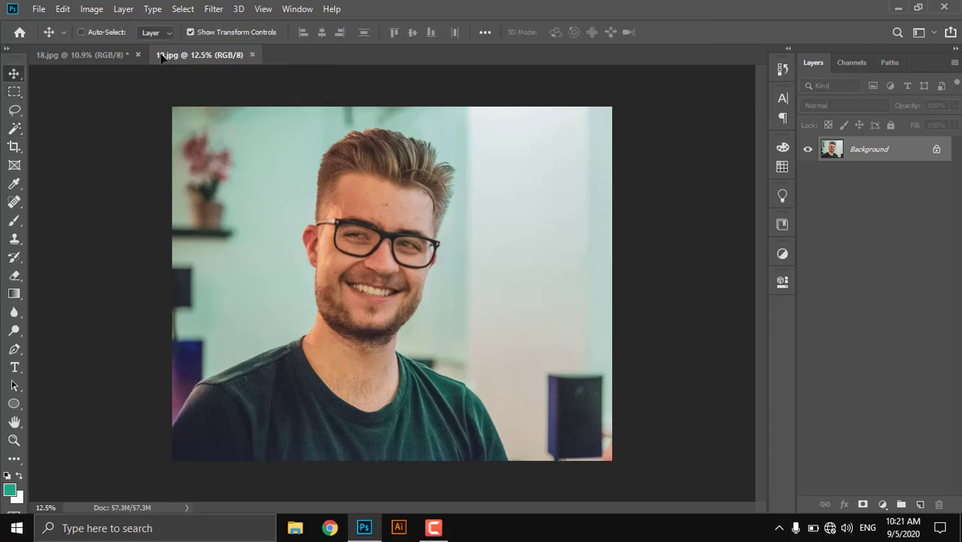
{"action": "left_click_drag", "start_coordinate": [103, 57], "coordinate": [662, 198]}
Step: Select the empty area of Layer 1 around the portrait with the Magic Wand at tolerance 43, and clear the selection
{"action": "key", "text": "z"}
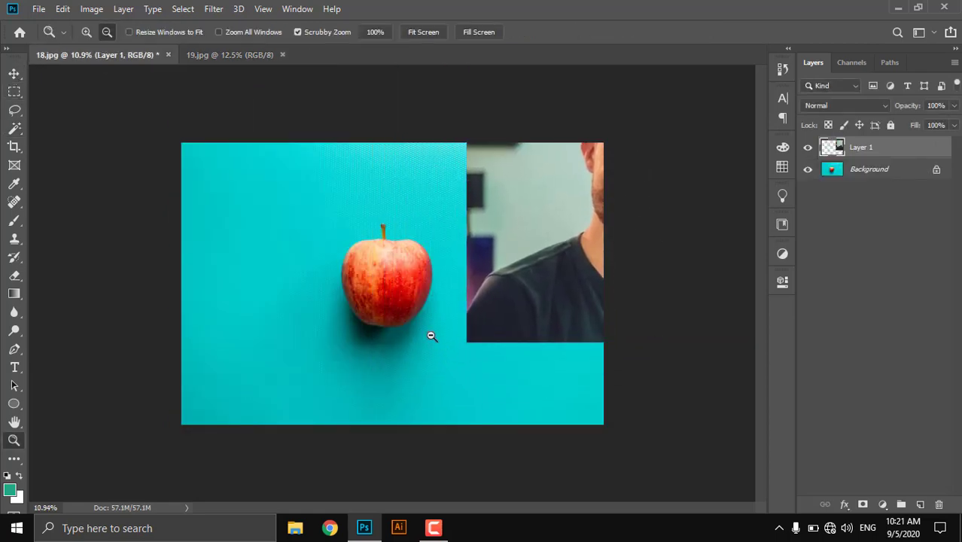
{"action": "left_click_drag", "start_coordinate": [435, 322], "coordinate": [472, 307]}
{"action": "key", "text": "w"}
{"action": "scroll", "coordinate": [444, 316], "scroll_direction": "down", "scroll_amount": 1}
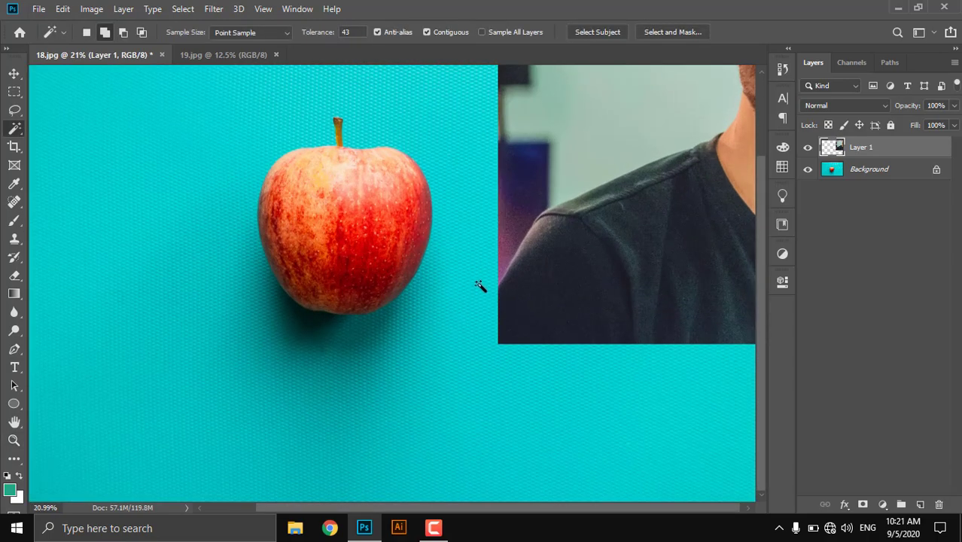
{"action": "scroll", "coordinate": [487, 308], "scroll_direction": "up", "scroll_amount": 3}
{"action": "left_click", "coordinate": [491, 300]}
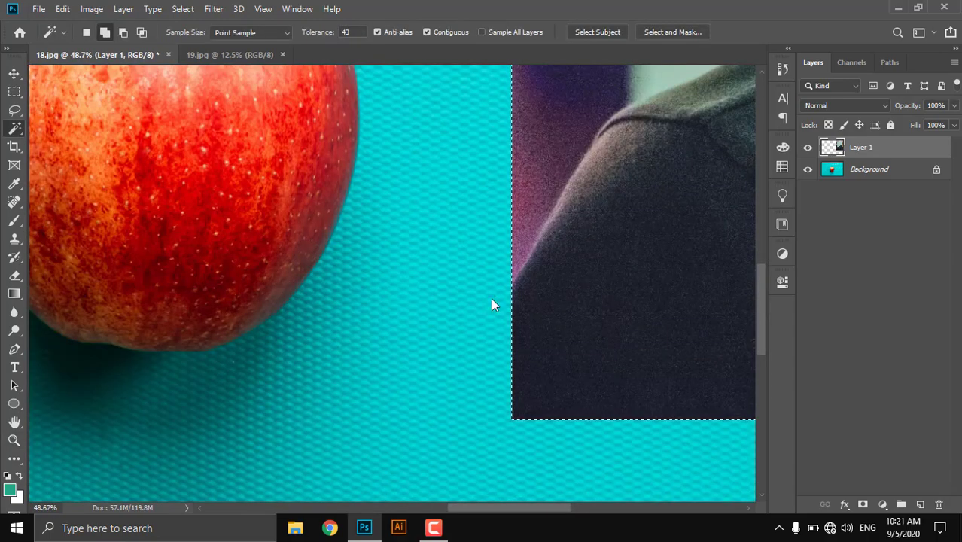
{"action": "scroll", "coordinate": [490, 301], "scroll_direction": "down", "scroll_amount": 5}
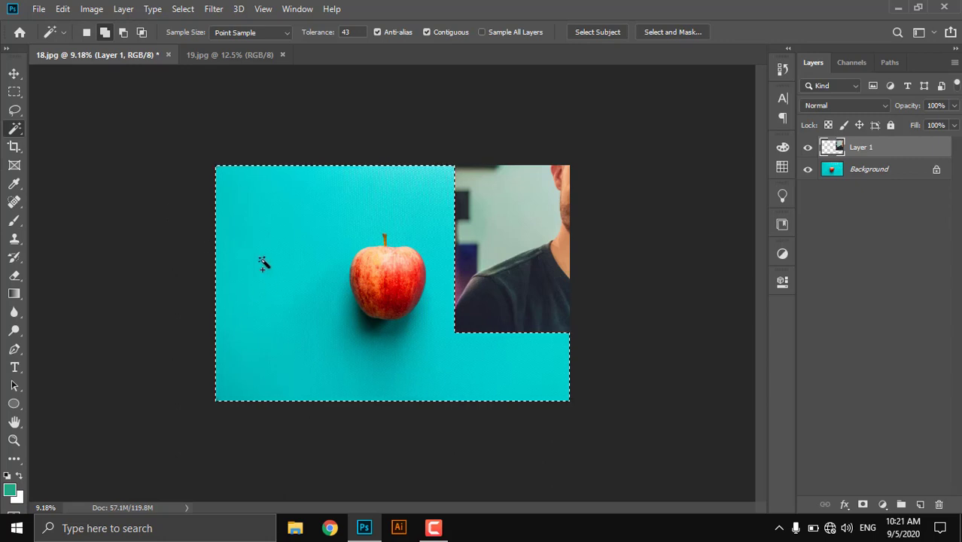
{"action": "scroll", "coordinate": [420, 276], "scroll_direction": "up", "scroll_amount": 1}
{"action": "scroll", "coordinate": [420, 276], "scroll_direction": "up", "scroll_amount": 1}
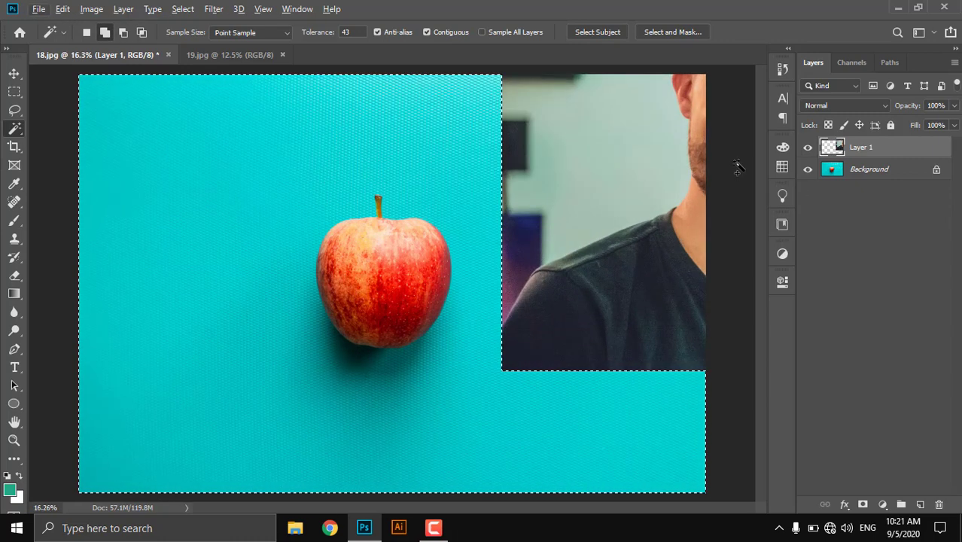
{"action": "key", "text": "ctrl+d"}
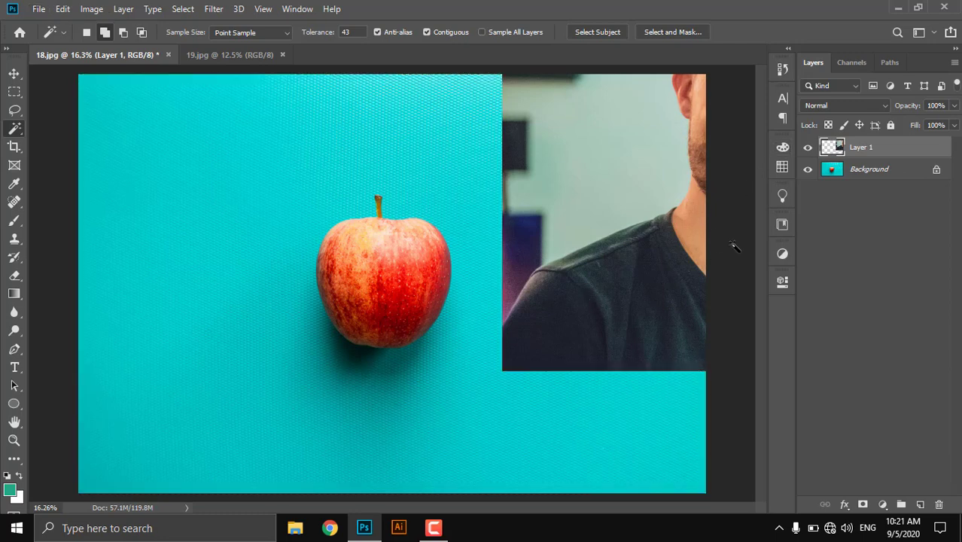
Step: Unlock the Background layer and select its turquoise backdrop with the Magic Wand at tolerance 43
{"action": "left_click", "coordinate": [860, 173]}
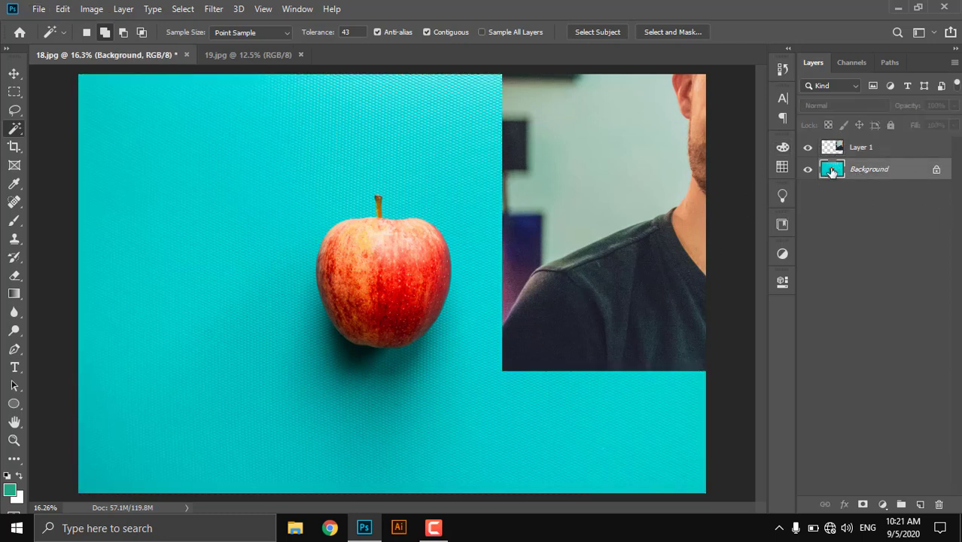
{"action": "left_click", "coordinate": [936, 171]}
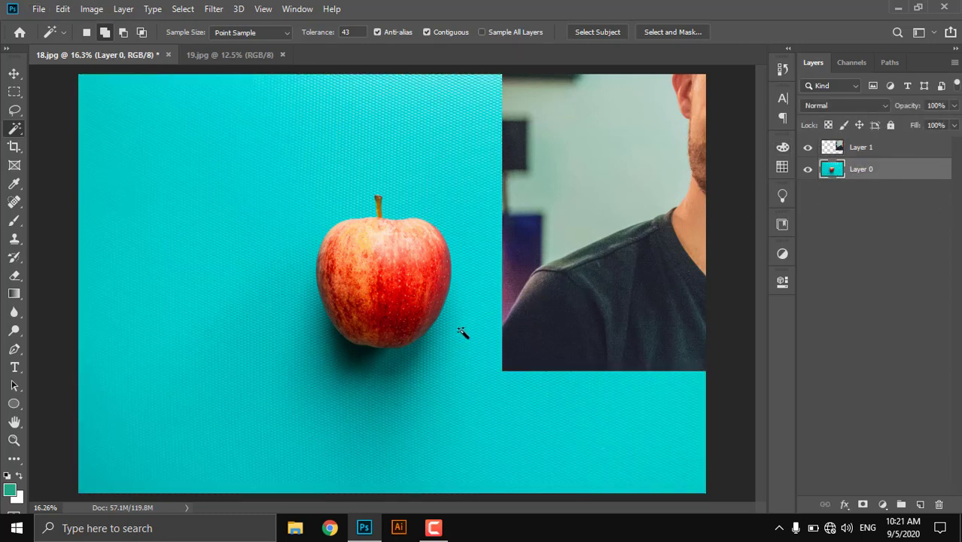
{"action": "left_click", "coordinate": [408, 407]}
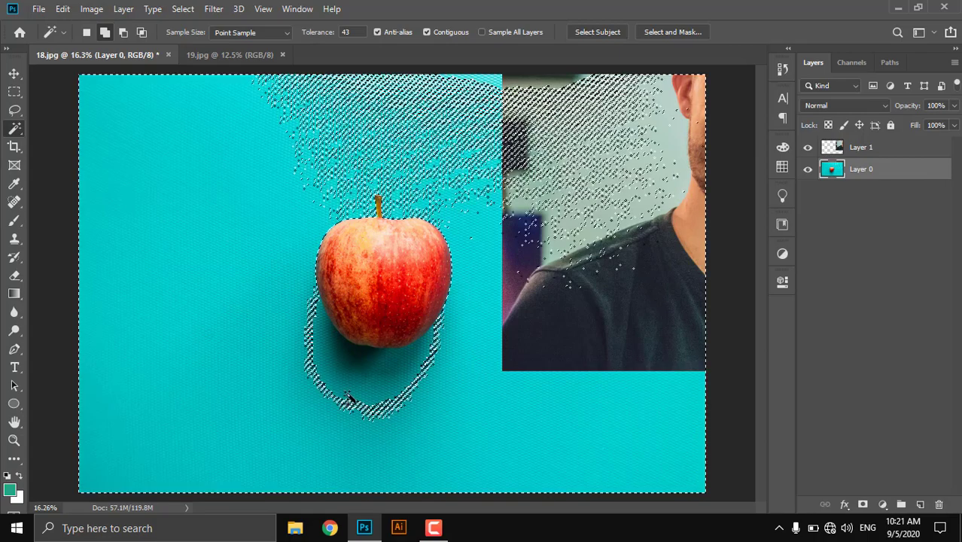
Step: Hide Layer 1 to examine the turquoise backdrop selection on Layer 0, and clear the selection
{"action": "left_click", "coordinate": [807, 147]}
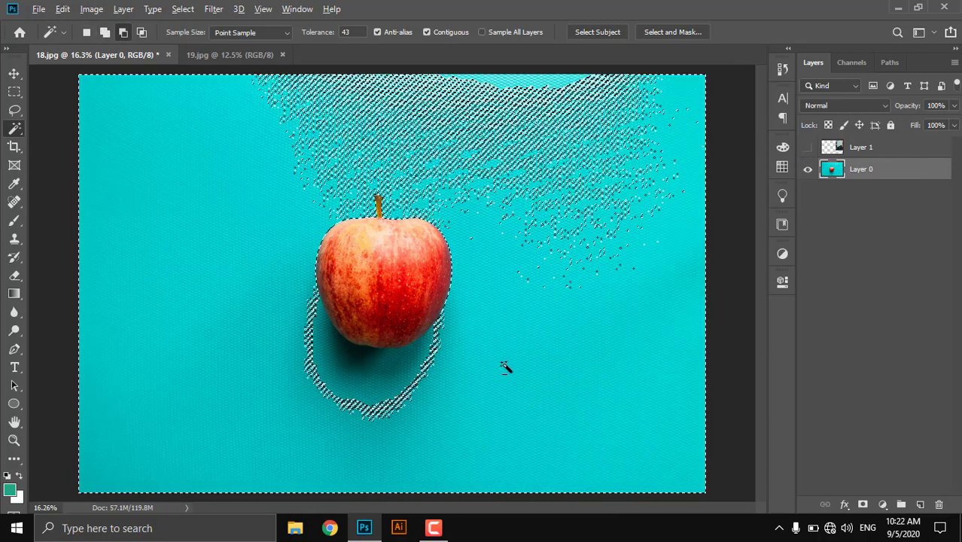
{"action": "scroll", "coordinate": [622, 224], "scroll_direction": "up", "scroll_amount": 3}
{"action": "scroll", "coordinate": [522, 198], "scroll_direction": "down", "scroll_amount": 2}
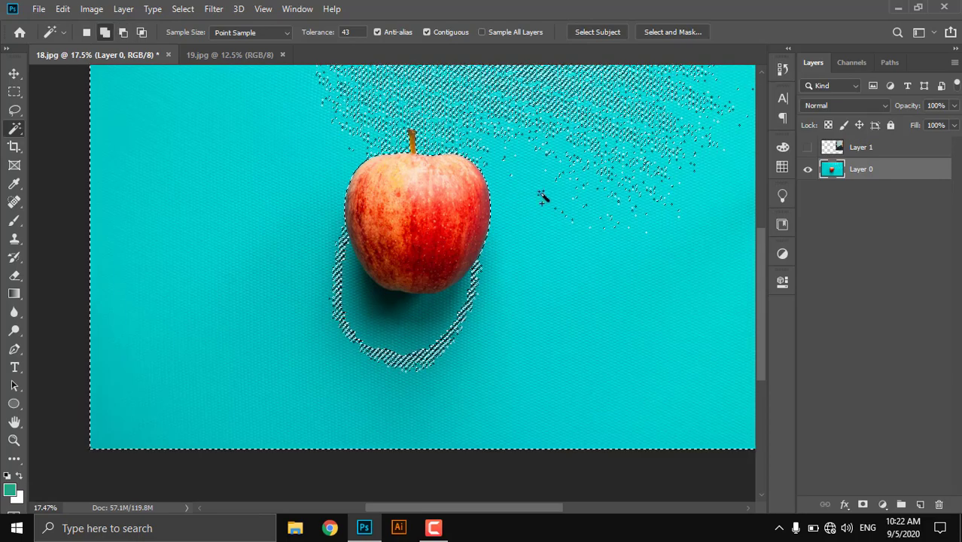
{"action": "scroll", "coordinate": [527, 207], "scroll_direction": "down", "scroll_amount": 1}
{"action": "scroll", "coordinate": [551, 206], "scroll_direction": "down", "scroll_amount": 3}
{"action": "scroll", "coordinate": [542, 301], "scroll_direction": "up", "scroll_amount": 1}
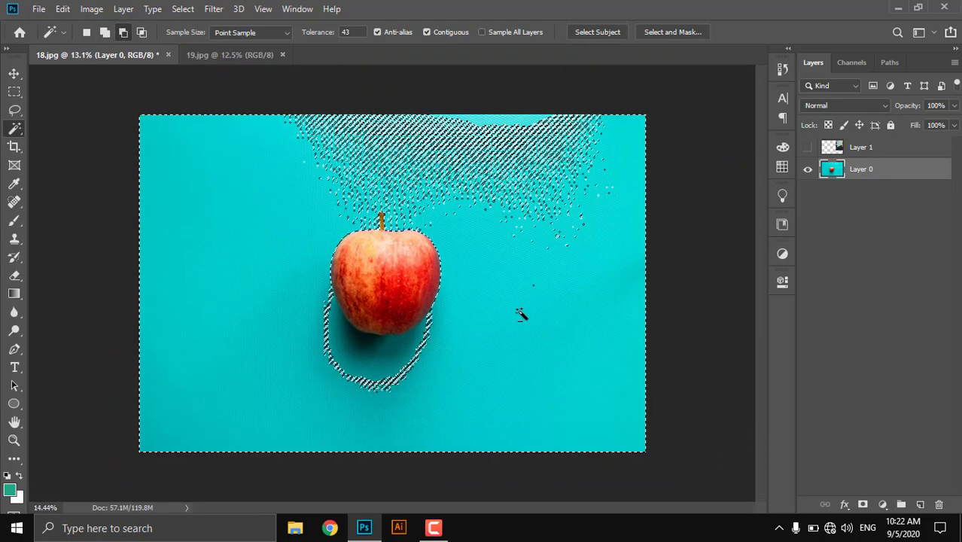
{"action": "scroll", "coordinate": [523, 310], "scroll_direction": "up", "scroll_amount": 3}
{"action": "key", "text": "ctrl+d"}
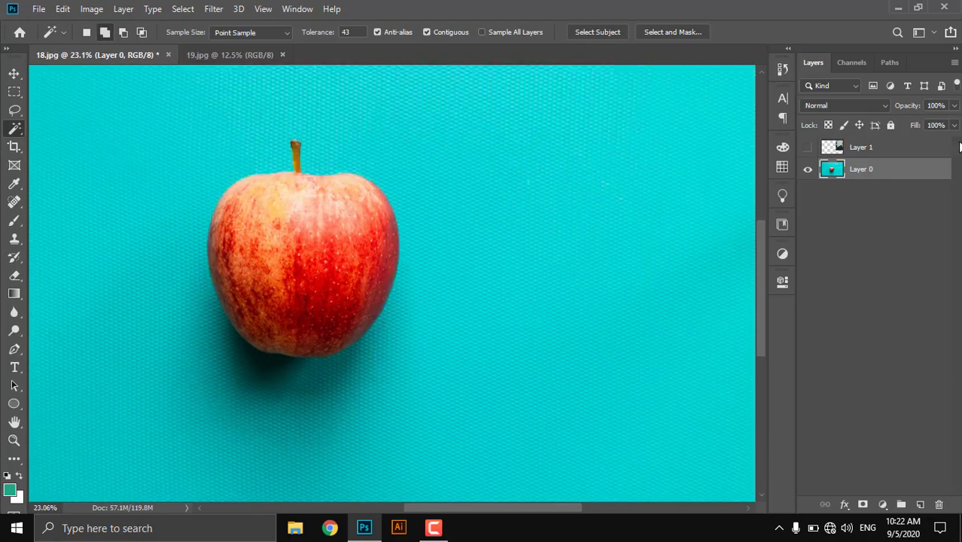
Step: Show Layer 1 again, compare the image with and without the portrait, and make Layer 0 the only active layer
{"action": "left_click", "coordinate": [807, 148]}
{"action": "left_click", "coordinate": [865, 148], "text": "shift"}
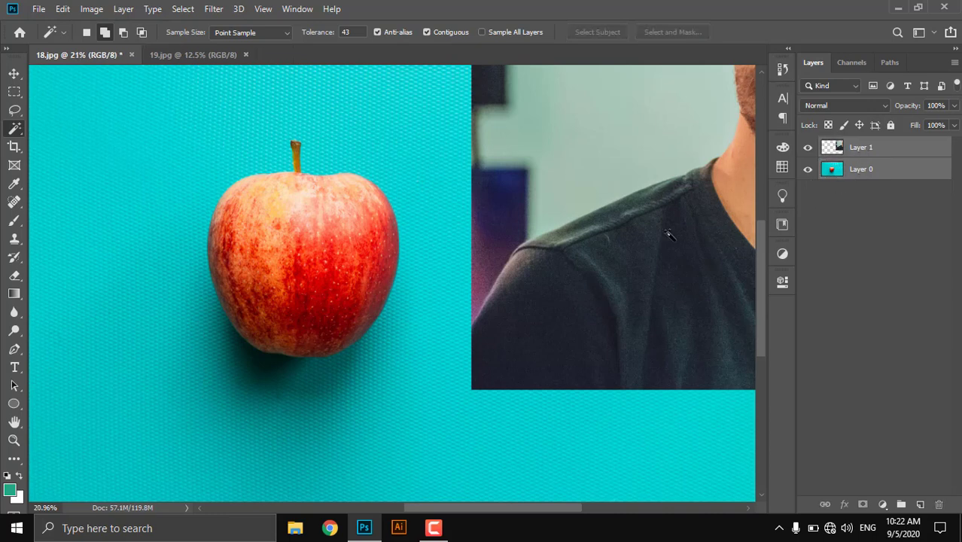
{"action": "scroll", "coordinate": [669, 235], "scroll_direction": "down", "scroll_amount": 3}
{"action": "left_click", "coordinate": [807, 147]}
{"action": "left_click", "coordinate": [807, 147]}
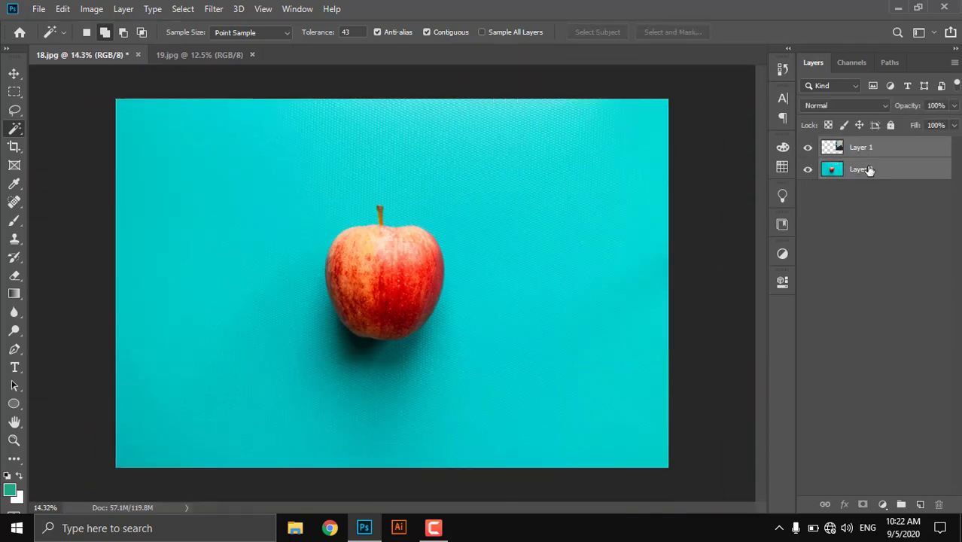
{"action": "left_click", "coordinate": [865, 167]}
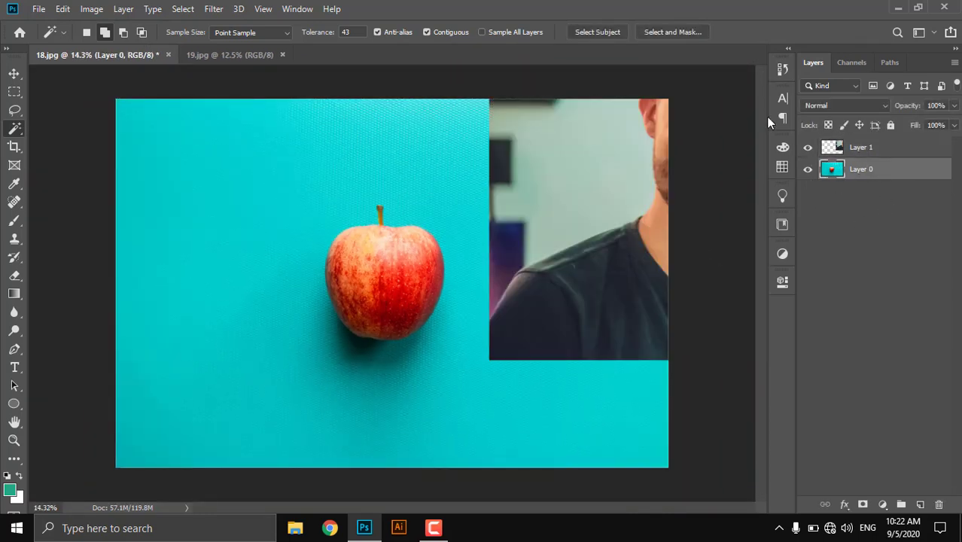
Step: Turn on Sample All Layers and select the turquoise backdrop around the portrait with the Magic Wand at tolerance 43
{"action": "left_click", "coordinate": [503, 34]}
{"action": "scroll", "coordinate": [496, 377], "scroll_direction": "up", "scroll_amount": 3}
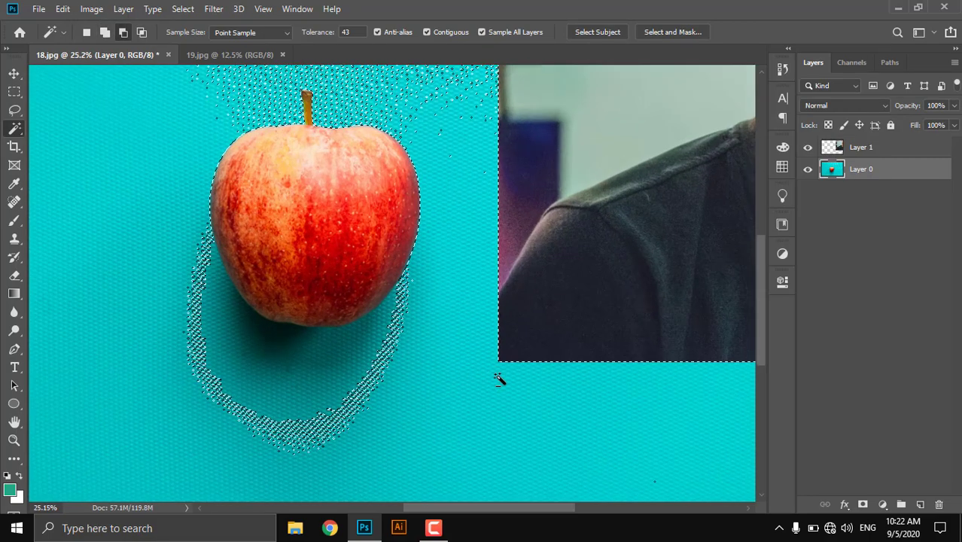
Step: Select the backdrop across all layers at tolerance 235, examine the selection edges, and clear it with Sample All Layers turned off
{"action": "left_click_drag", "start_coordinate": [320, 34], "coordinate": [515, 51]}
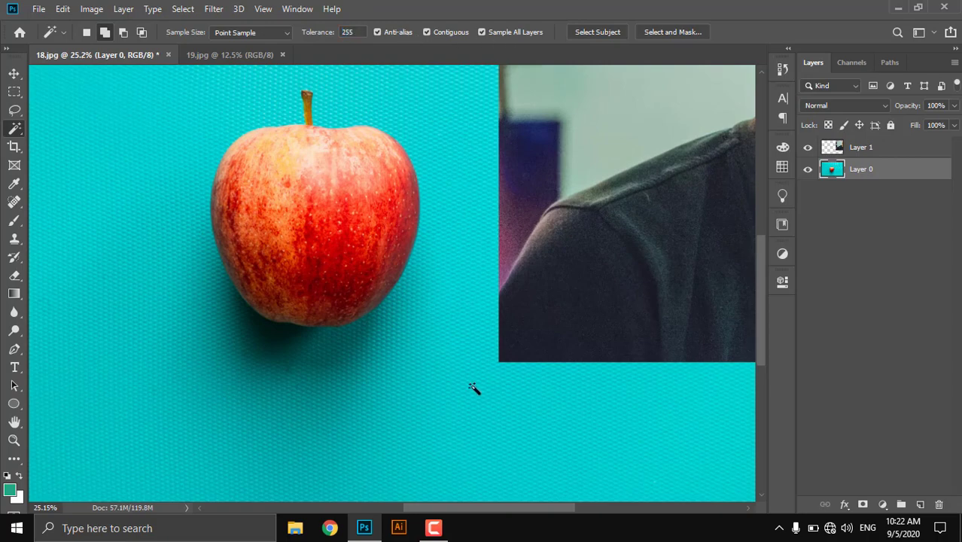
{"action": "left_click_drag", "start_coordinate": [316, 33], "coordinate": [301, 37]}
{"action": "scroll", "coordinate": [610, 249], "scroll_direction": "down", "scroll_amount": 3}
{"action": "scroll", "coordinate": [572, 271], "scroll_direction": "up", "scroll_amount": 3}
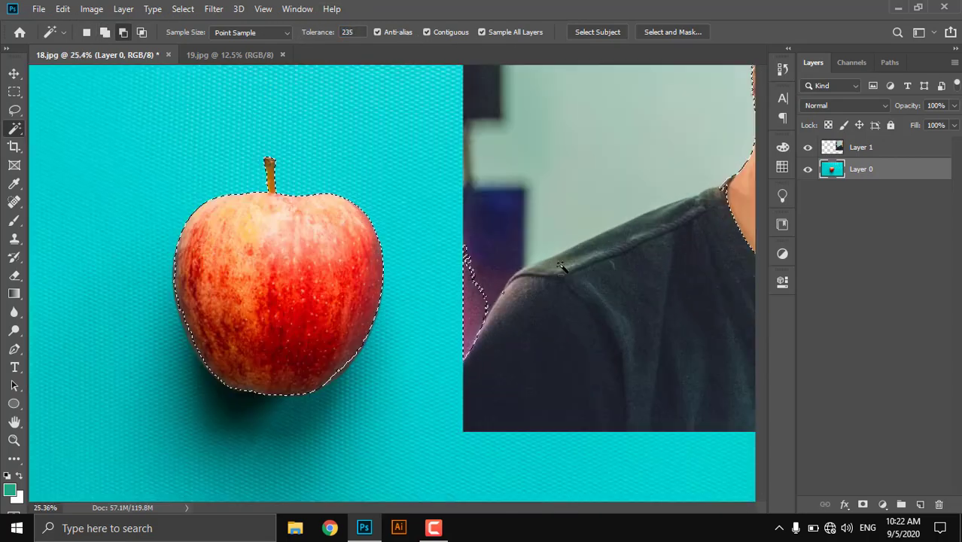
{"action": "scroll", "coordinate": [541, 318], "scroll_direction": "up", "scroll_amount": 4}
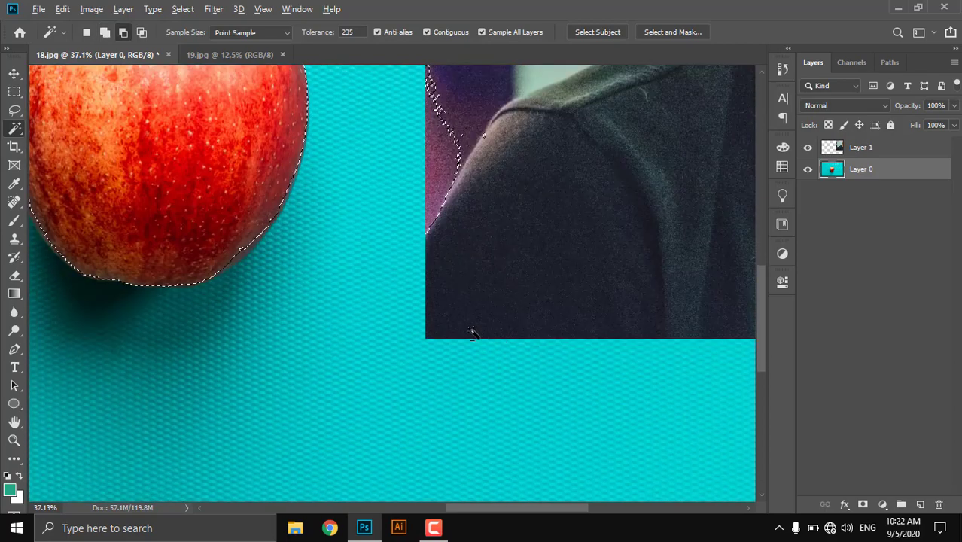
{"action": "scroll", "coordinate": [472, 334], "scroll_direction": "up", "scroll_amount": 5}
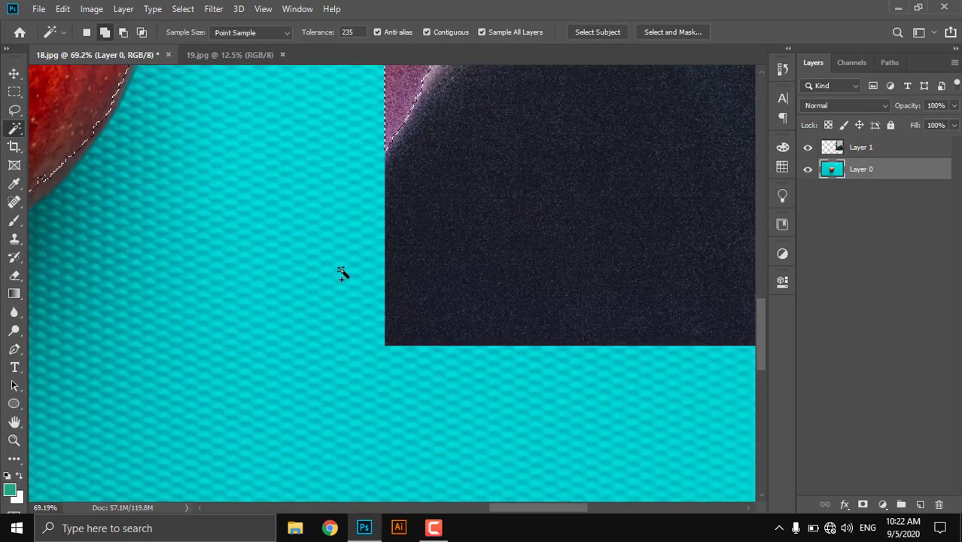
{"action": "scroll", "coordinate": [341, 273], "scroll_direction": "down", "scroll_amount": 3}
{"action": "scroll", "coordinate": [506, 280], "scroll_direction": "down", "scroll_amount": 2}
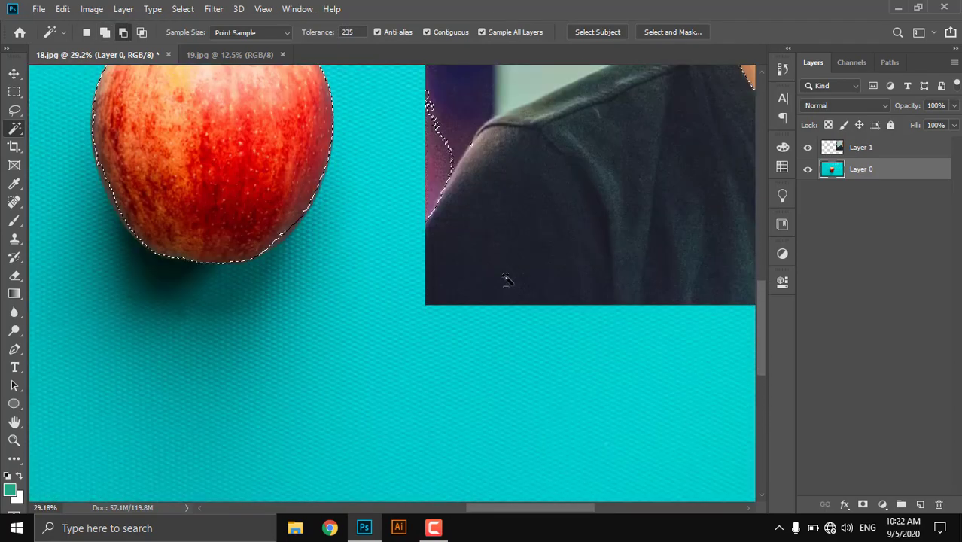
{"action": "scroll", "coordinate": [506, 280], "scroll_direction": "down", "scroll_amount": 3}
{"action": "scroll", "coordinate": [555, 236], "scroll_direction": "up", "scroll_amount": 1}
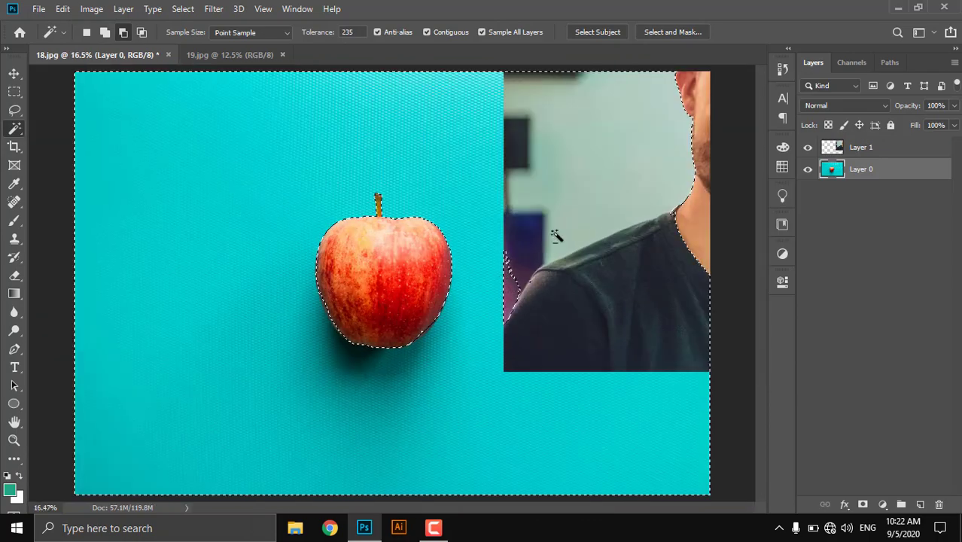
{"action": "left_click", "coordinate": [487, 34]}
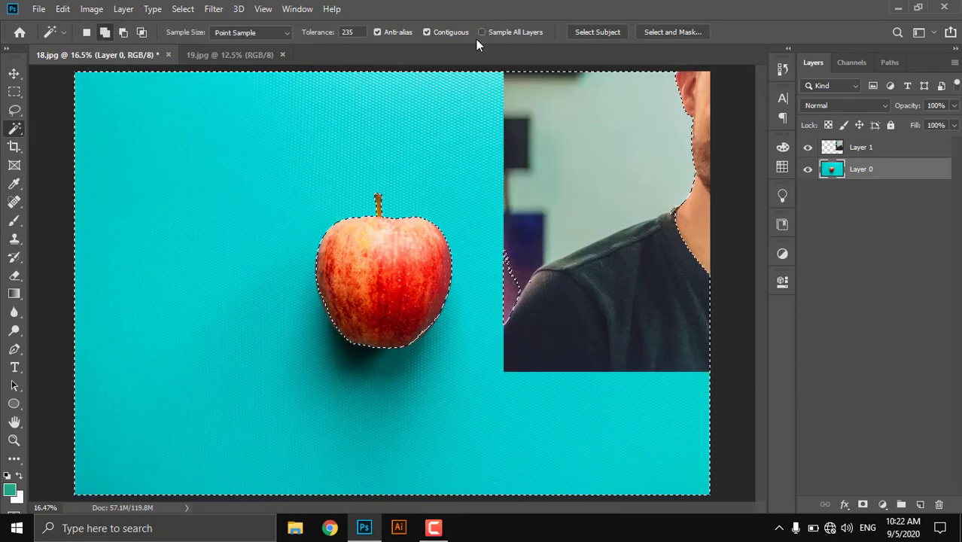
{"action": "key", "text": "ctrl+d"}
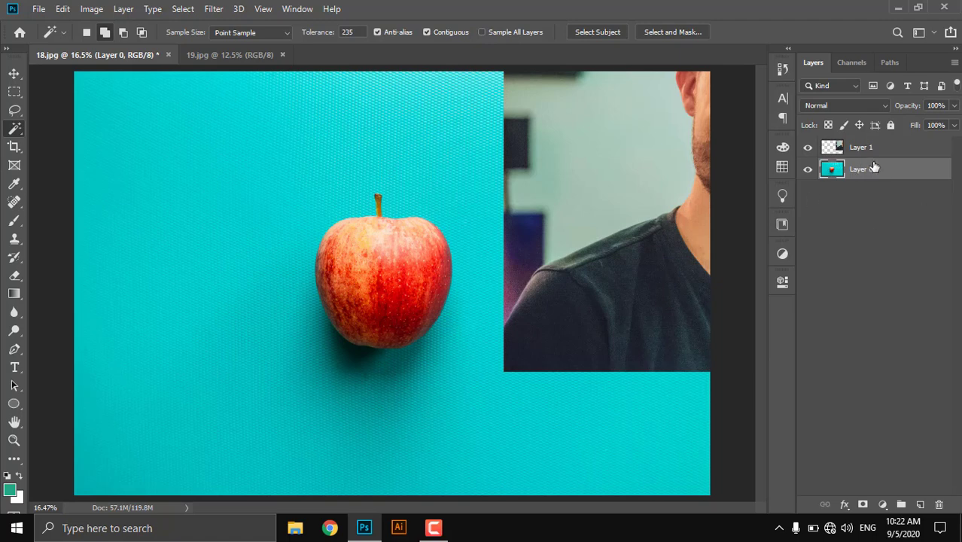
Step: Turn Sample All Layers back on, select from the man's dark shirt at tolerance 235, and clear the selection
{"action": "left_click", "coordinate": [496, 35]}
{"action": "left_click", "coordinate": [607, 277]}
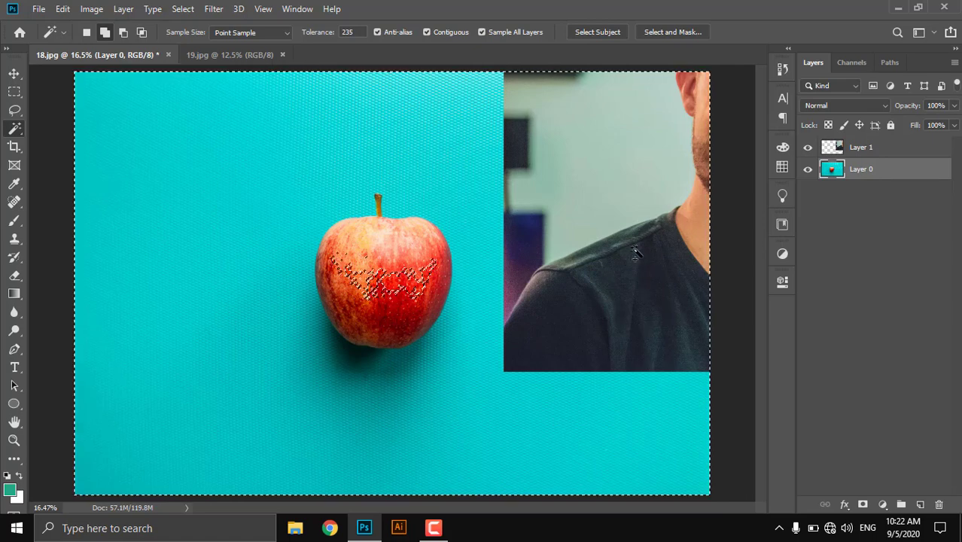
{"action": "key", "text": "ctrl+d"}
Step: Select the man's dark shirt at tolerance 92 from Layer 0, clear the selection, and turn off Sample All Layers
{"action": "left_click_drag", "start_coordinate": [319, 38], "coordinate": [217, 51]}
{"action": "left_click", "coordinate": [584, 310]}
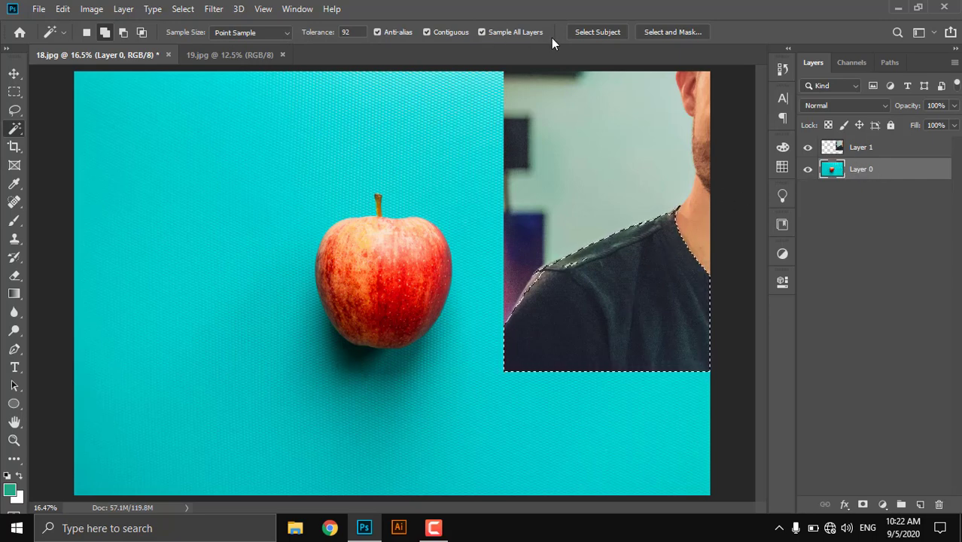
{"action": "key", "text": "ctrl+d"}
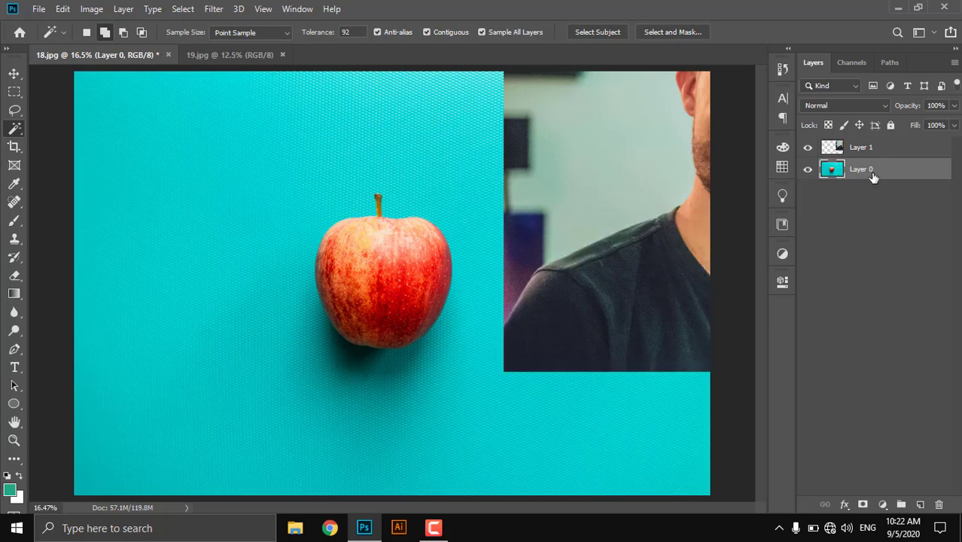
{"action": "left_click", "coordinate": [486, 33]}
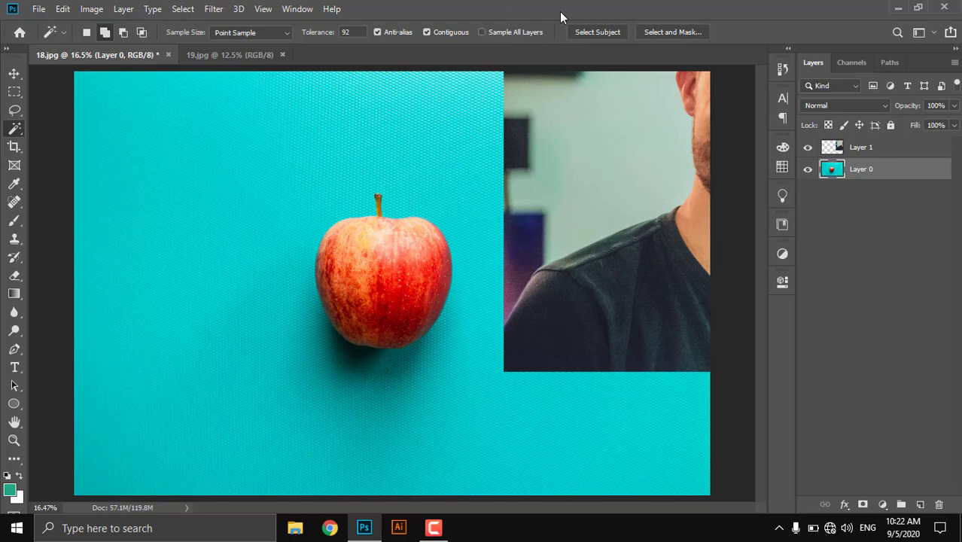
Step: Select the turquoise backdrop on Layer 0 with the Magic Wand at tolerance 92, and clear the selection
{"action": "left_click", "coordinate": [581, 311]}
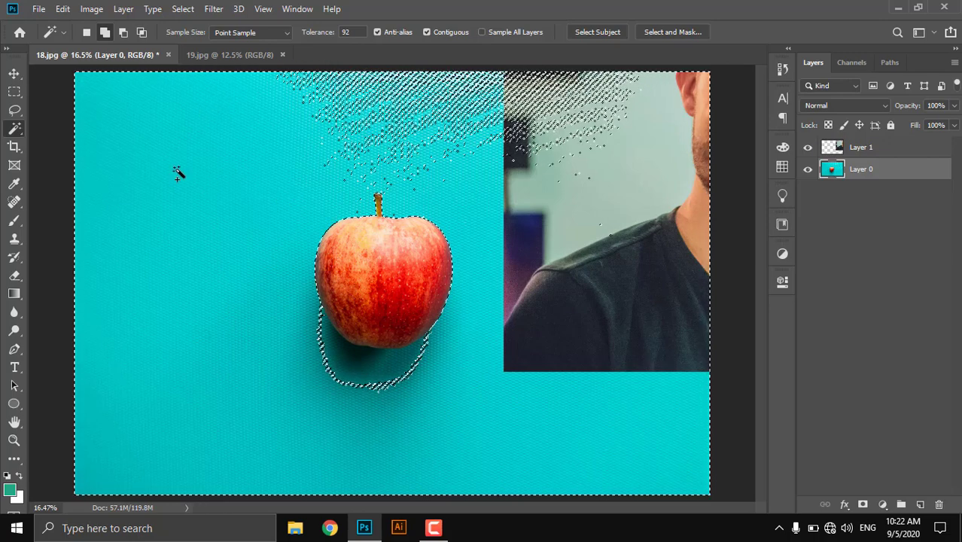
{"action": "key", "text": "ctrl+d"}
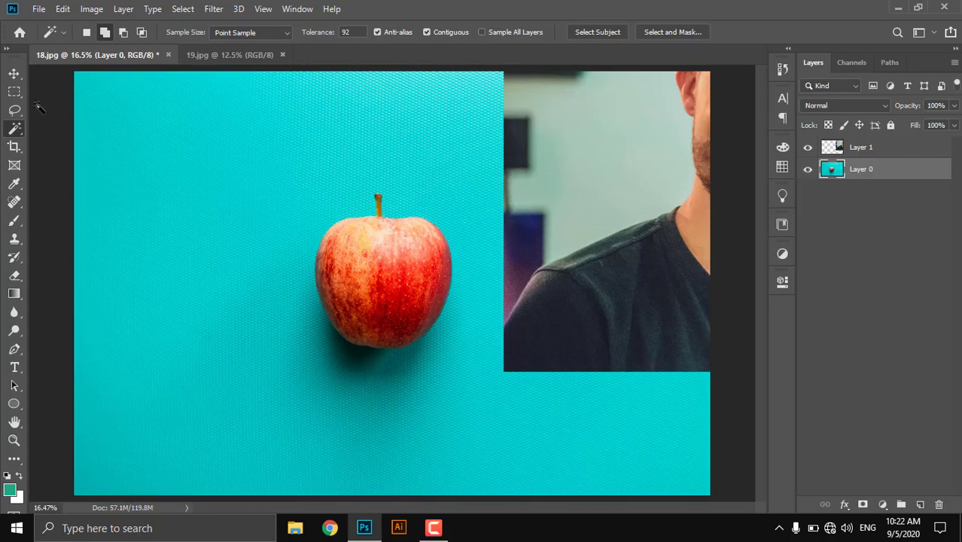
Step: Delete Layer 1, the portrait overlay, from 18.jpg with the Move tool active
{"action": "left_click", "coordinate": [14, 73]}
{"action": "left_click", "coordinate": [871, 154]}
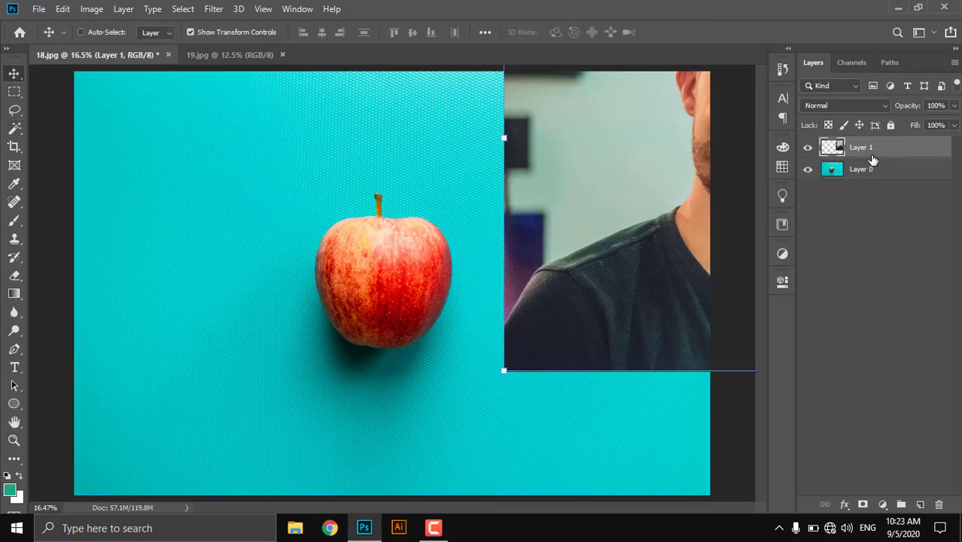
{"action": "key", "text": "Delete"}
Step: Open the city skyline photo 14.jpg
{"action": "left_click", "coordinate": [38, 9]}
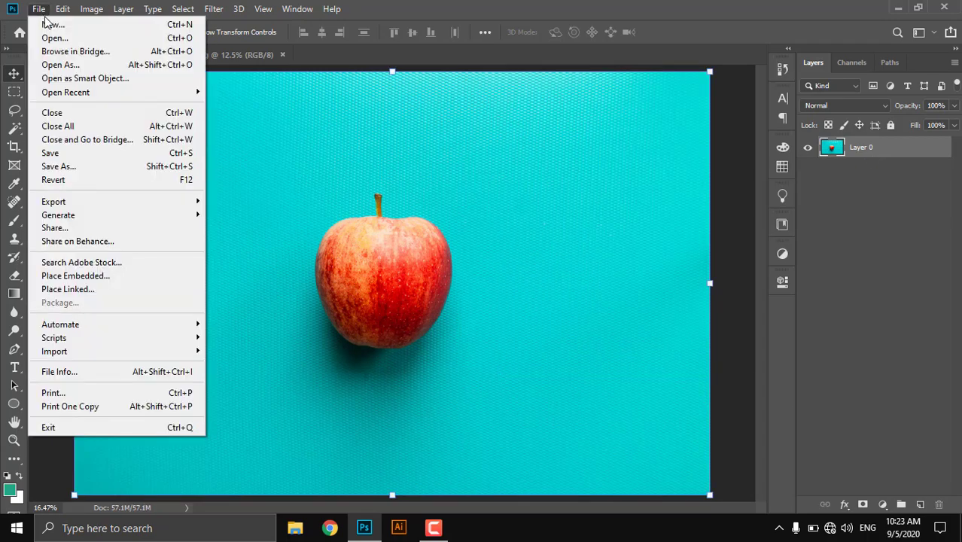
{"action": "left_click", "coordinate": [99, 39]}
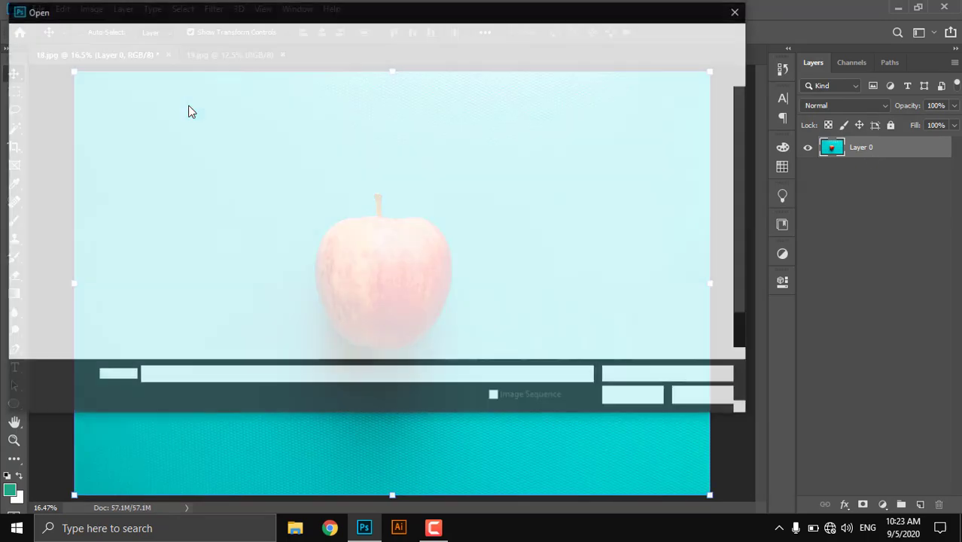
{"action": "scroll", "coordinate": [612, 215], "scroll_direction": "down", "scroll_amount": 1}
{"action": "double_click", "coordinate": [312, 282]}
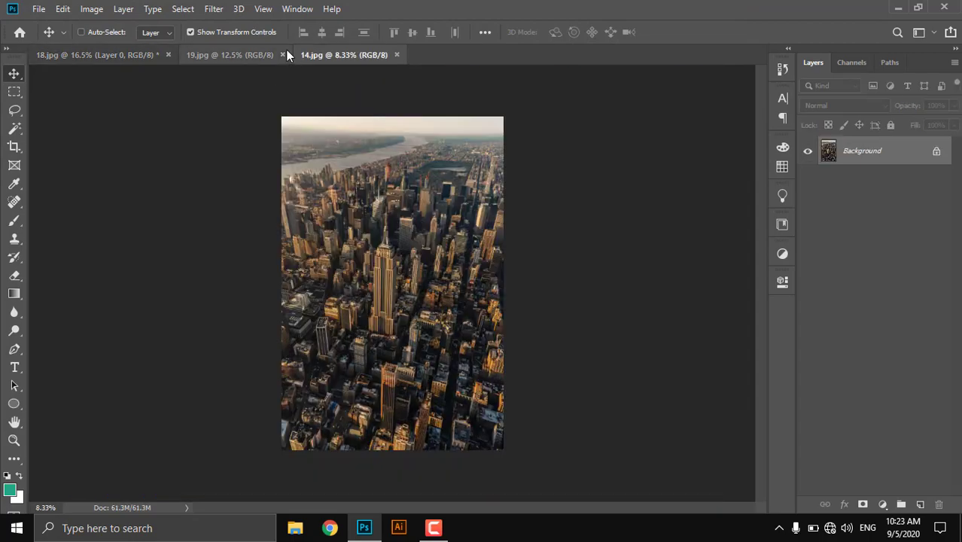
Step: Close 19.jpg and 18.jpg, discarding the changes to 18.jpg
{"action": "left_click", "coordinate": [283, 53]}
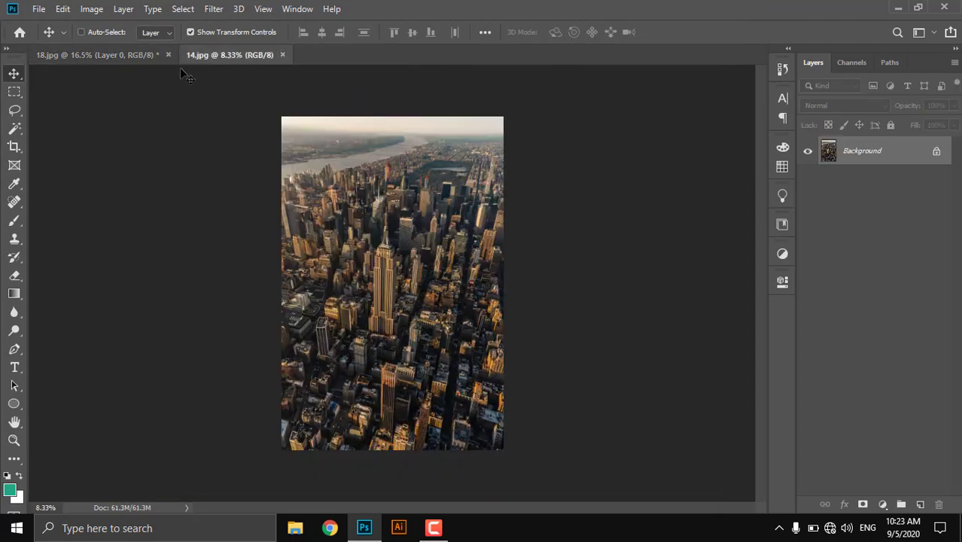
{"action": "left_click", "coordinate": [168, 56]}
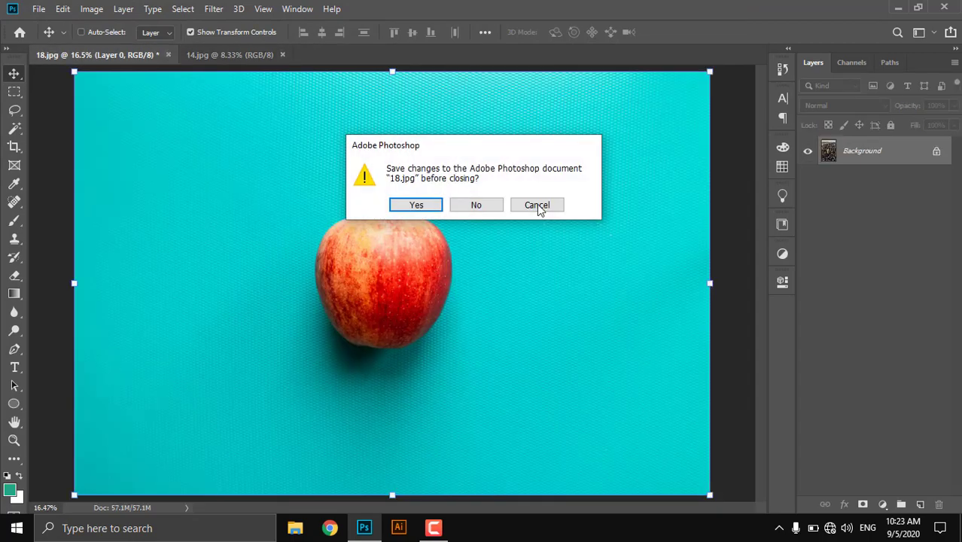
{"action": "left_click", "coordinate": [451, 206]}
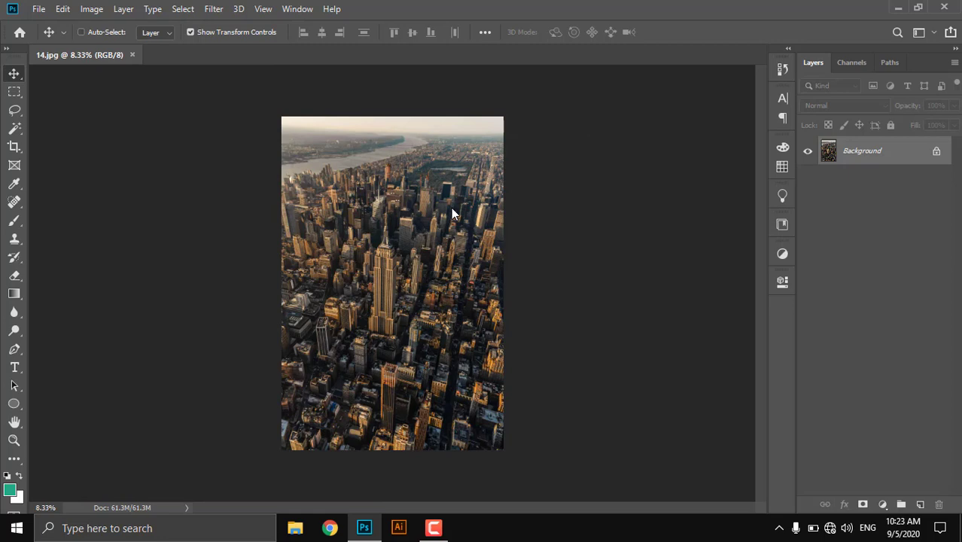
Step: Activate the Crop tool on the city photo
{"action": "key", "text": "c"}
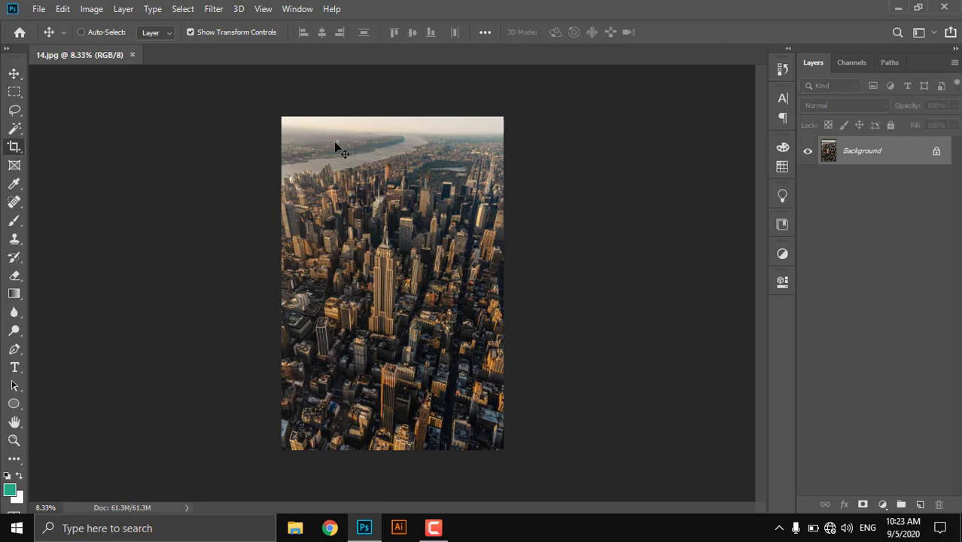
{"action": "right_click", "coordinate": [16, 146]}
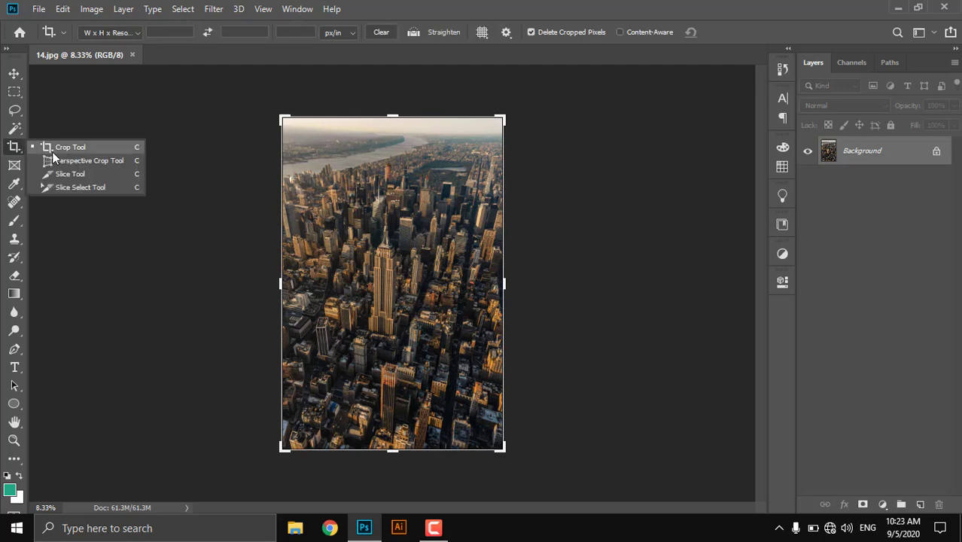
{"action": "left_click", "coordinate": [35, 147]}
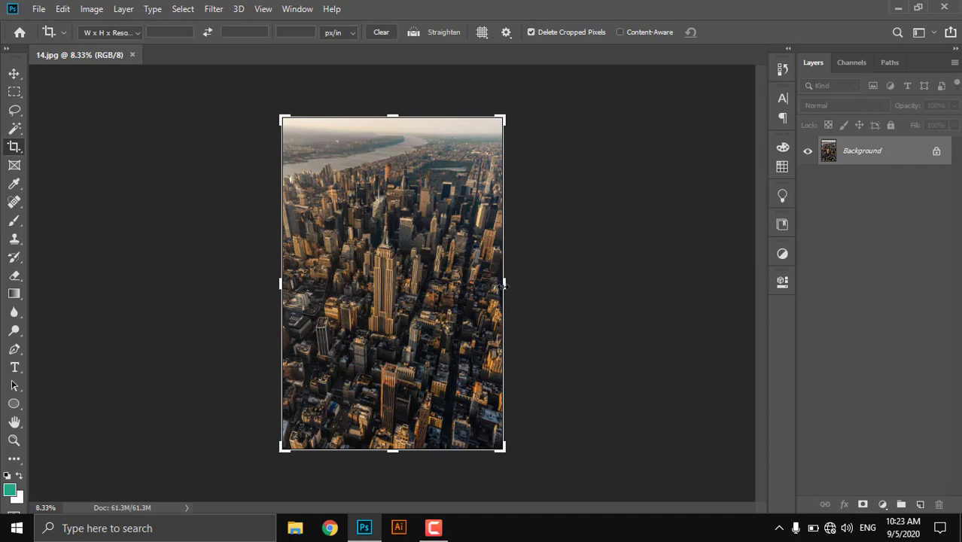
Step: Try widening the canvas past the photo's right edge, undo it, and try trimming the right edge inward
{"action": "left_click_drag", "start_coordinate": [503, 284], "coordinate": [518, 284]}
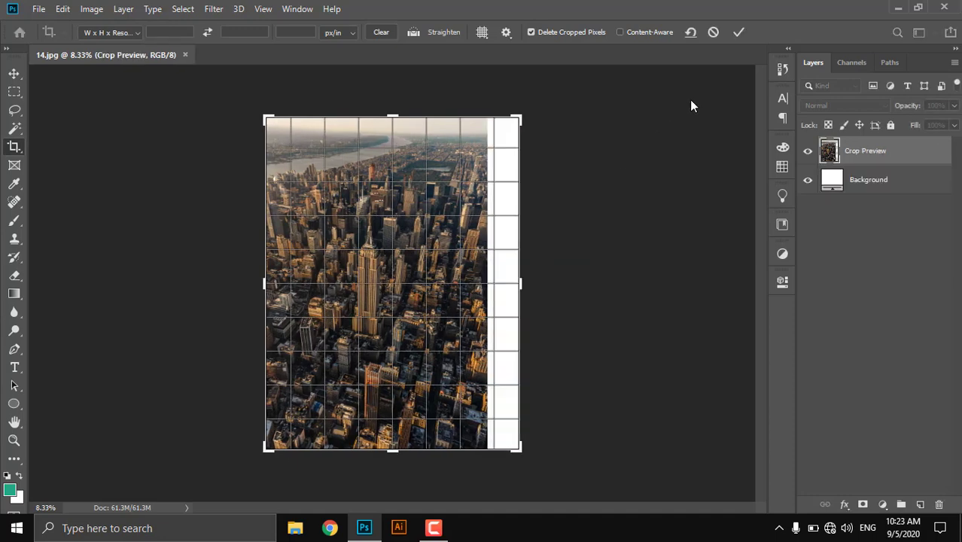
{"action": "left_click", "coordinate": [738, 32]}
{"action": "key", "text": "ctrl+z"}
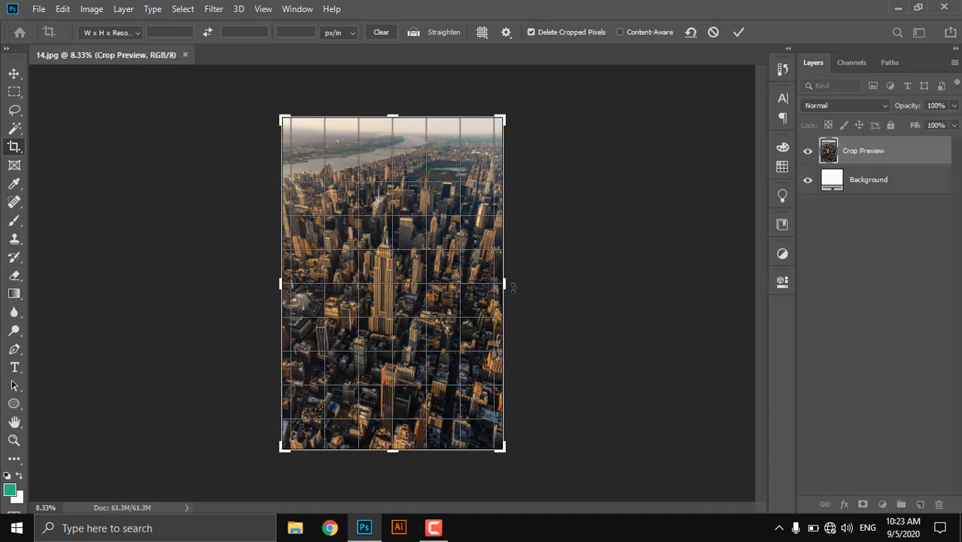
{"action": "left_click_drag", "start_coordinate": [497, 283], "coordinate": [462, 284]}
{"action": "left_click", "coordinate": [738, 32]}
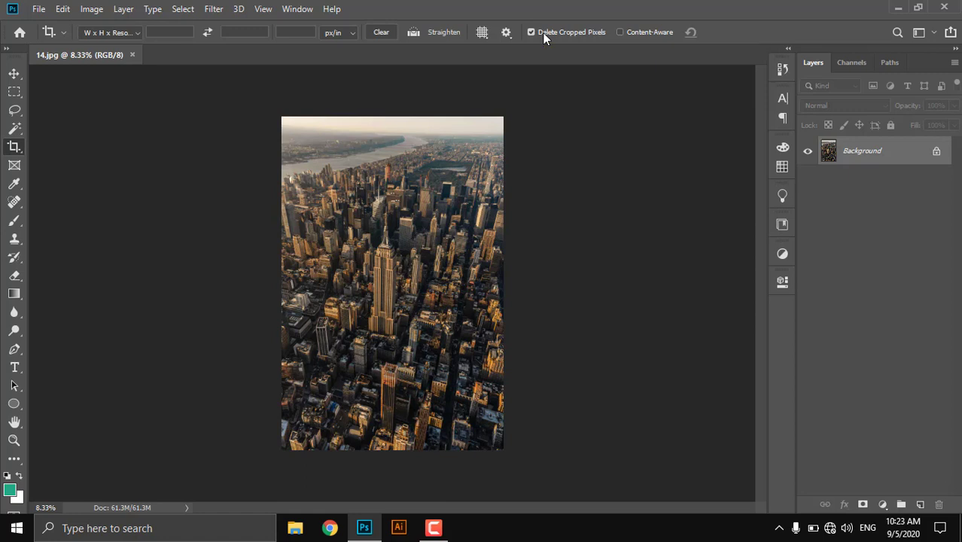
Step: With Delete Cropped Pixels on, crop the sky off the photo, extend the canvas back upward, and undo both crops
{"action": "left_click", "coordinate": [228, 347]}
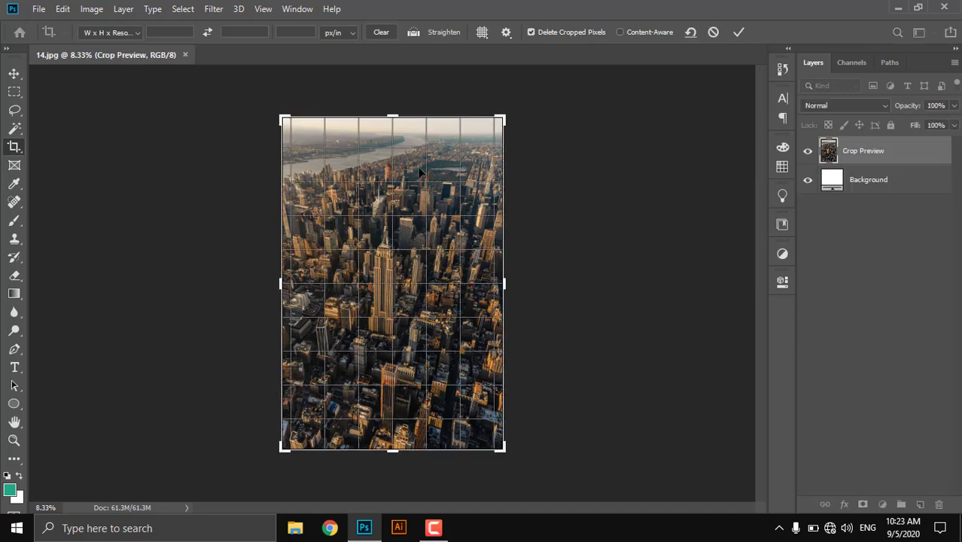
{"action": "left_click_drag", "start_coordinate": [398, 116], "coordinate": [396, 145]}
{"action": "left_click", "coordinate": [738, 33]}
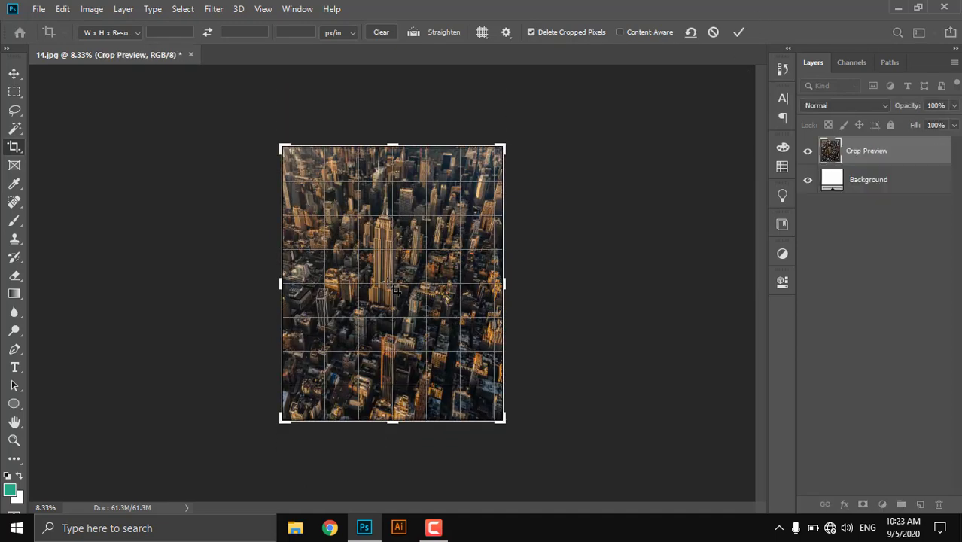
{"action": "left_click_drag", "start_coordinate": [398, 139], "coordinate": [397, 118]}
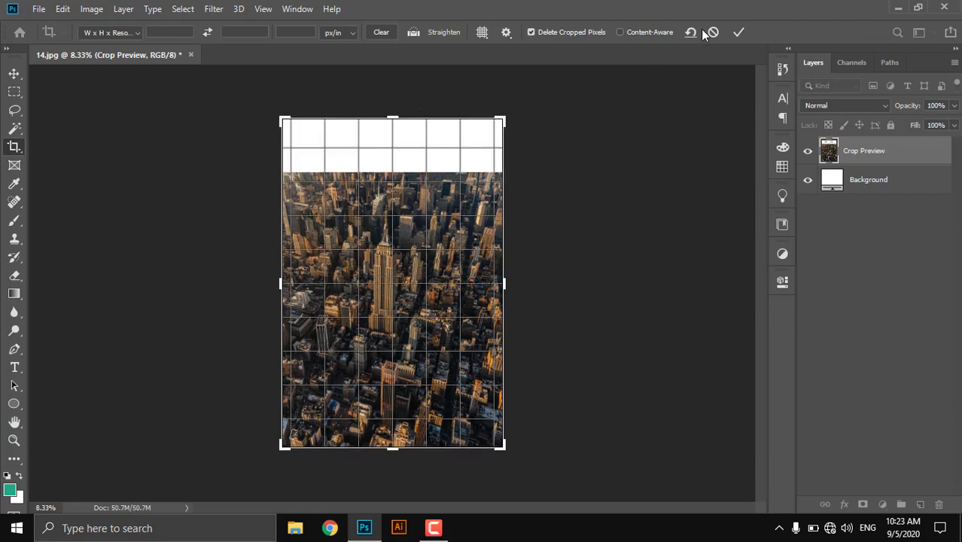
{"action": "left_click", "coordinate": [738, 32]}
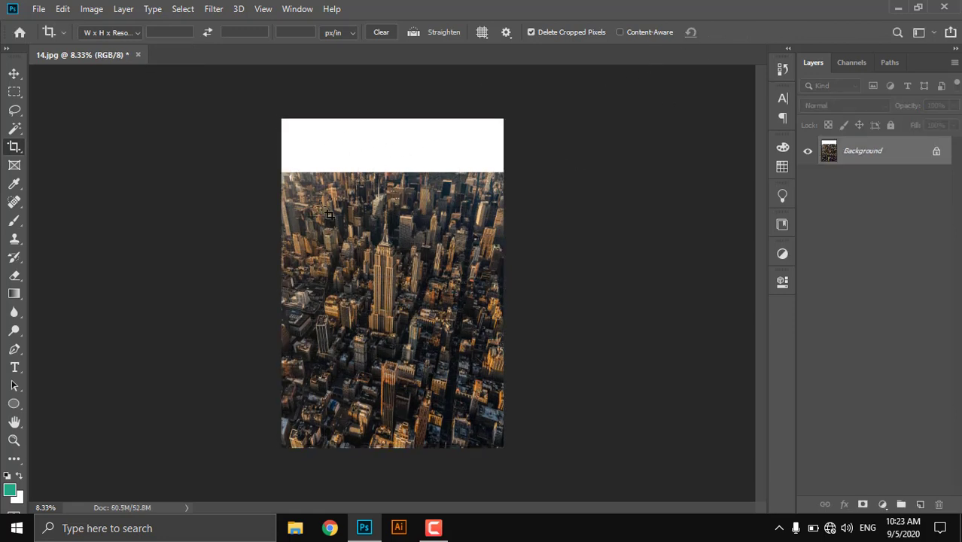
{"action": "key", "text": "ctrl+z"}
{"action": "key", "text": "ctrl+z"}
Step: Turn off Delete Cropped Pixels and crop the sky off the top of the city photo
{"action": "left_click", "coordinate": [540, 31]}
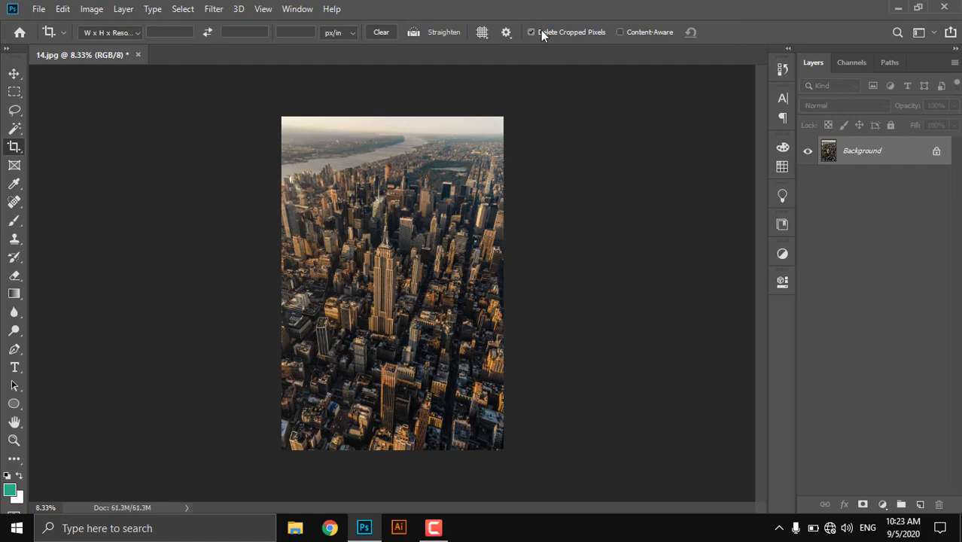
{"action": "left_click", "coordinate": [387, 155]}
{"action": "left_click_drag", "start_coordinate": [392, 118], "coordinate": [392, 141]}
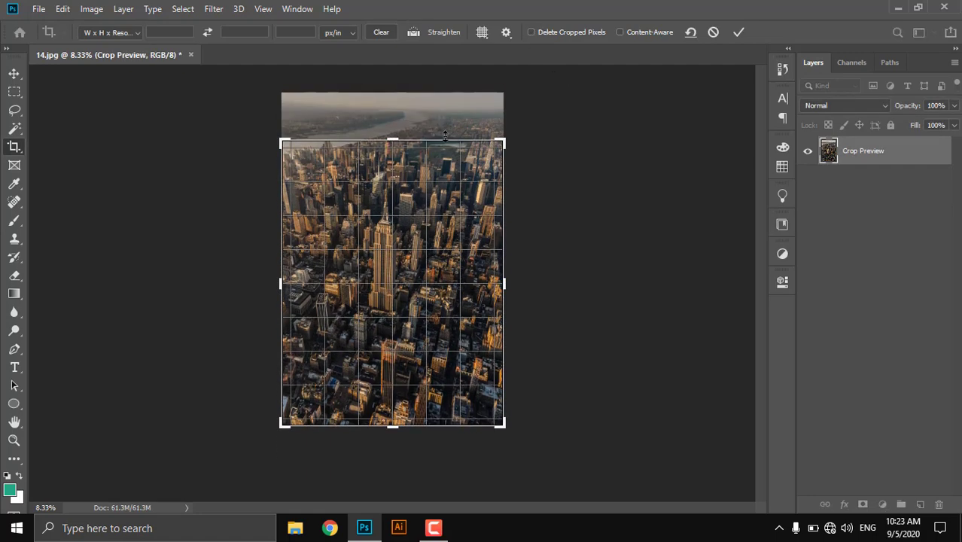
{"action": "left_click", "coordinate": [737, 34]}
Step: Extend the crop upward past its top edge to recover the hidden sky and river
{"action": "left_click", "coordinate": [392, 143]}
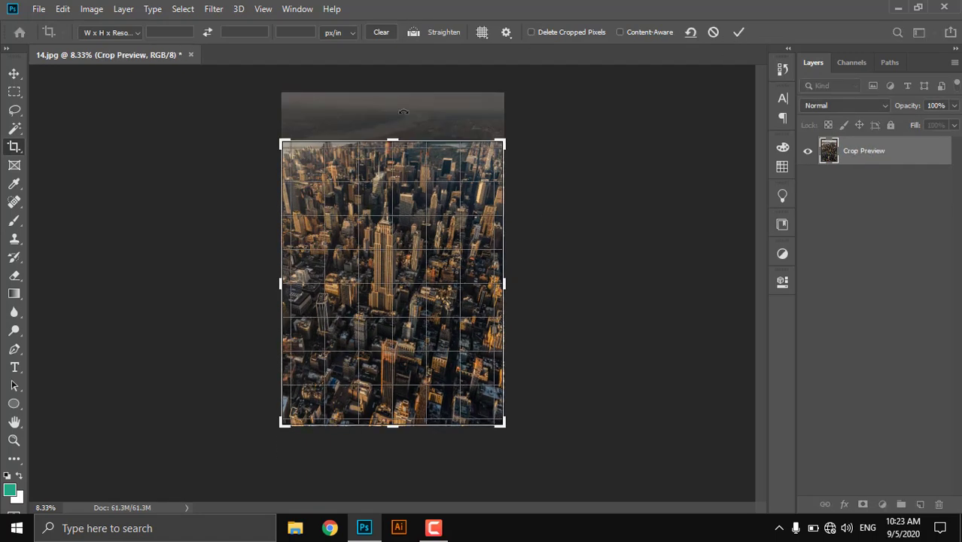
{"action": "left_click_drag", "start_coordinate": [392, 141], "coordinate": [431, 265]}
{"action": "left_click", "coordinate": [737, 32]}
{"action": "key", "text": "z"}
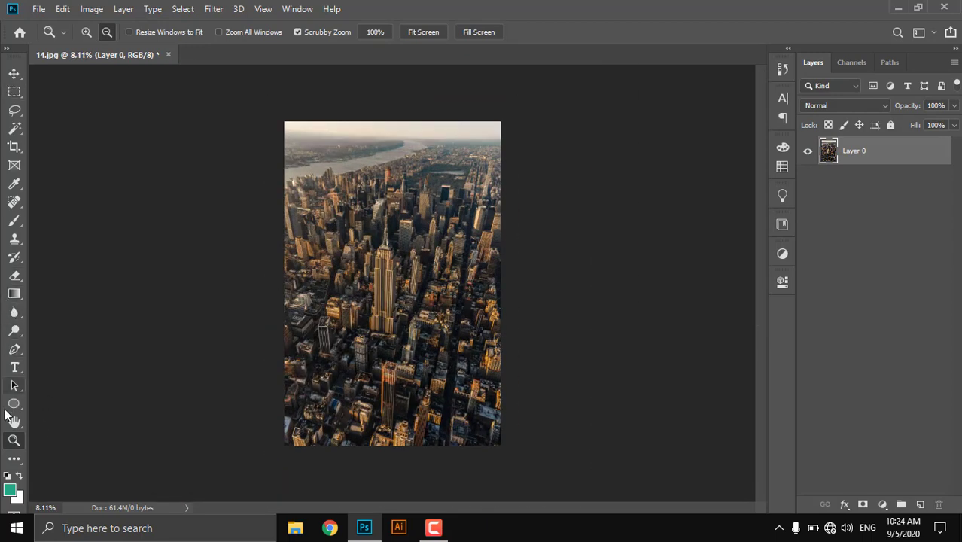
Step: With Content-Aware off, extend the canvas past the photo's right edge, examine the added strip, and undo the crop
{"action": "left_click", "coordinate": [13, 147]}
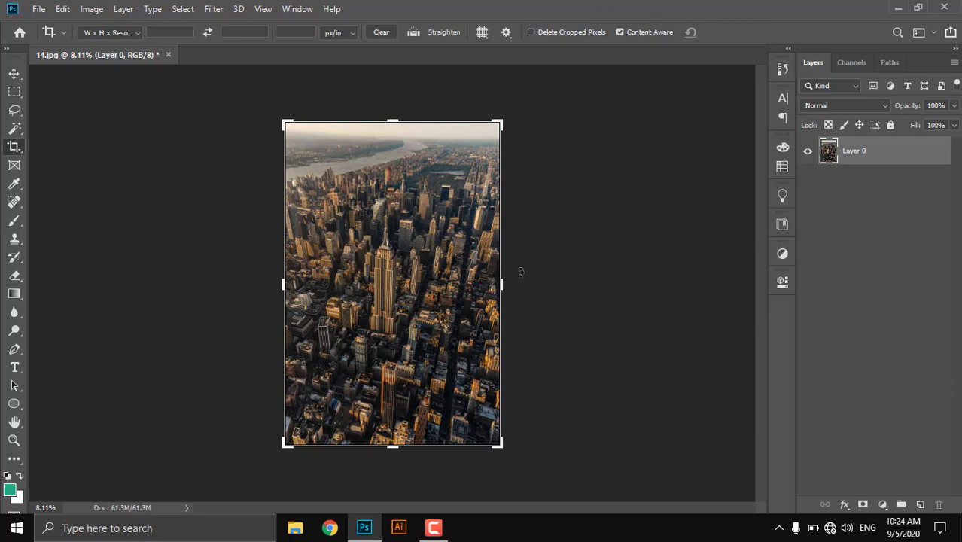
{"action": "left_click", "coordinate": [634, 34]}
{"action": "scroll", "coordinate": [528, 310], "scroll_direction": "up", "scroll_amount": 2}
{"action": "left_click_drag", "start_coordinate": [525, 274], "coordinate": [537, 274]}
{"action": "left_click", "coordinate": [739, 32]}
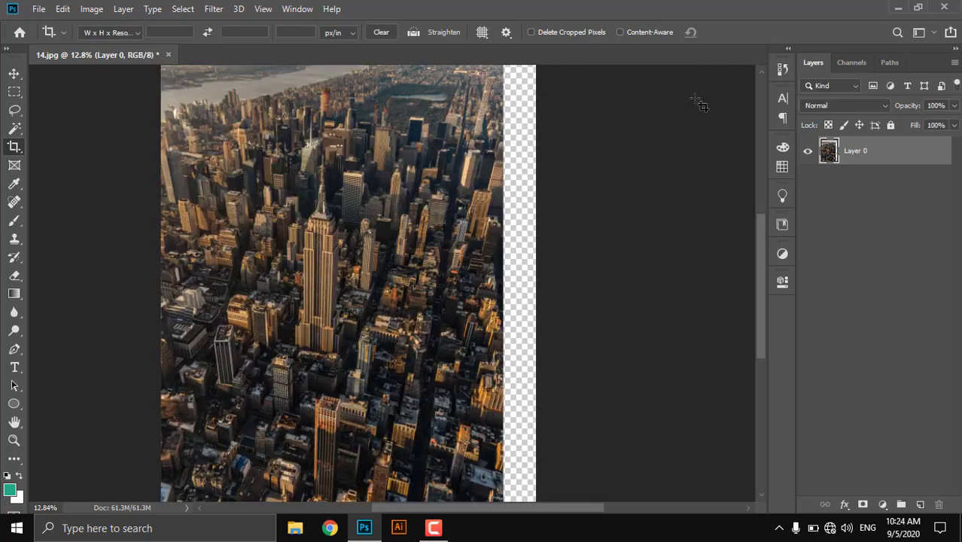
{"action": "key", "text": "z"}
{"action": "left_click_drag", "start_coordinate": [541, 236], "coordinate": [615, 205]}
{"action": "scroll", "coordinate": [496, 279], "scroll_direction": "up", "scroll_amount": 4}
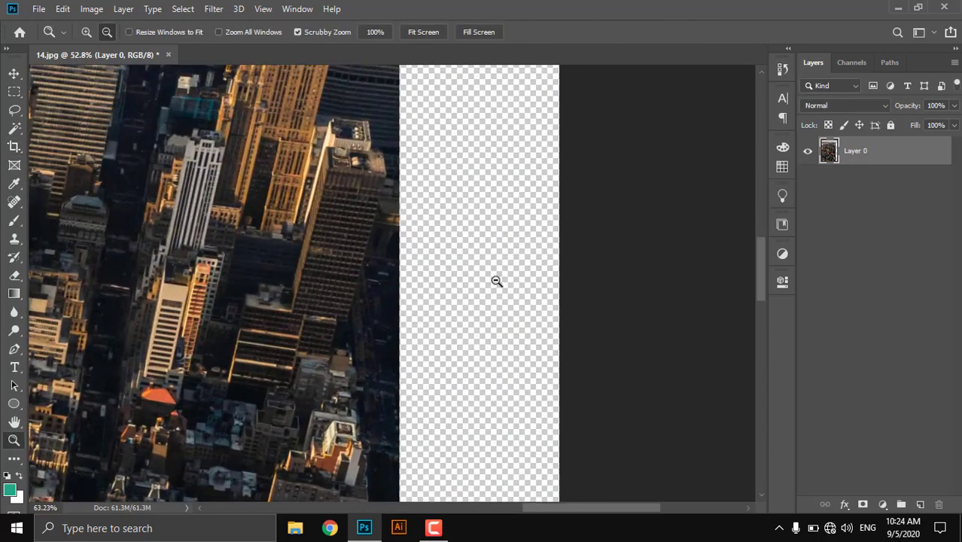
{"action": "scroll", "coordinate": [399, 279], "scroll_direction": "down", "scroll_amount": 10}
{"action": "scroll", "coordinate": [406, 302], "scroll_direction": "up", "scroll_amount": 2}
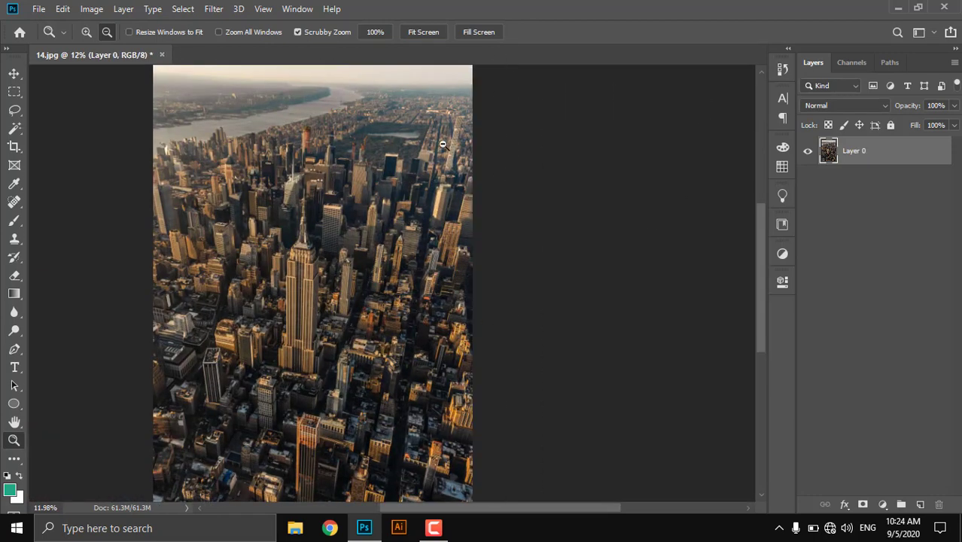
Step: Turn on Content-Aware and extend the canvas slightly past the photo's right edge, filling the new strip
{"action": "key", "text": "c"}
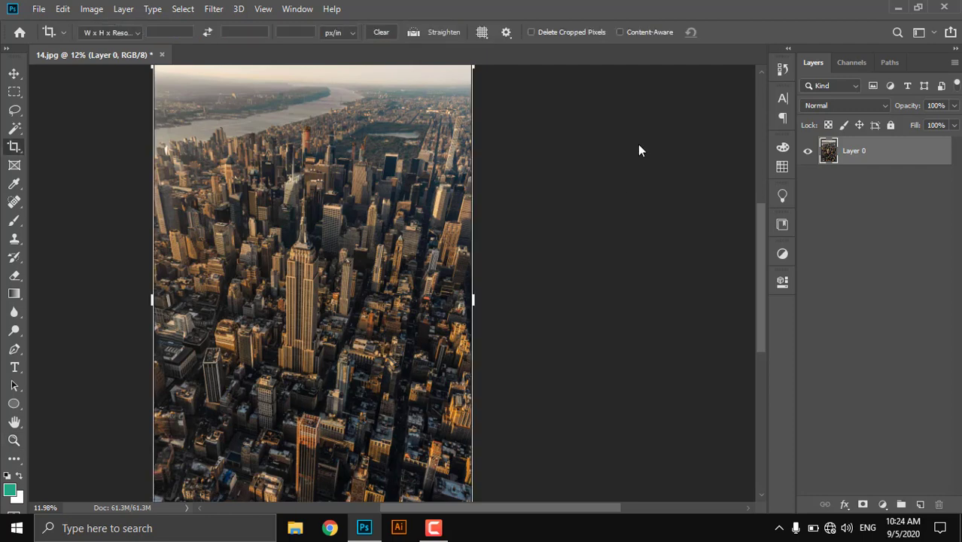
{"action": "left_click_drag", "start_coordinate": [472, 301], "coordinate": [477, 302]}
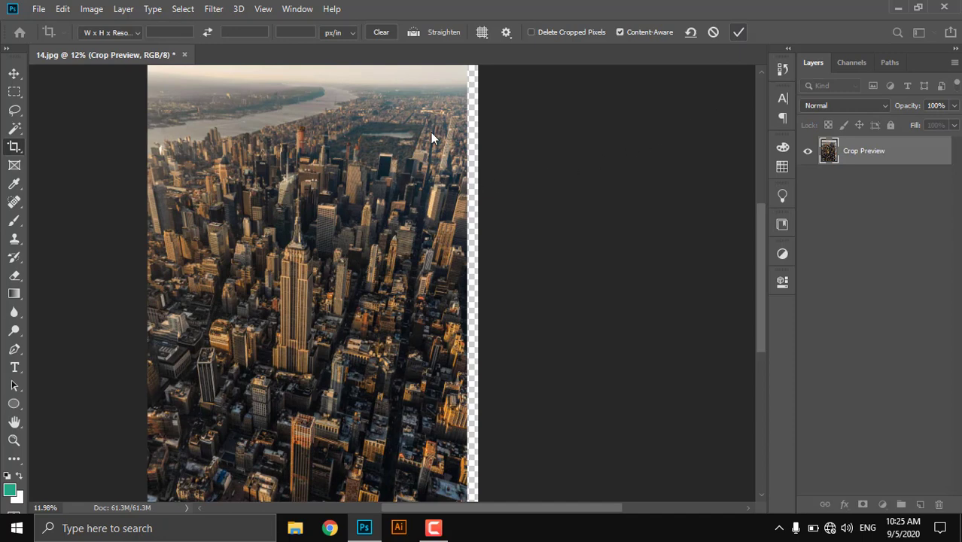
{"action": "key", "text": "Return"}
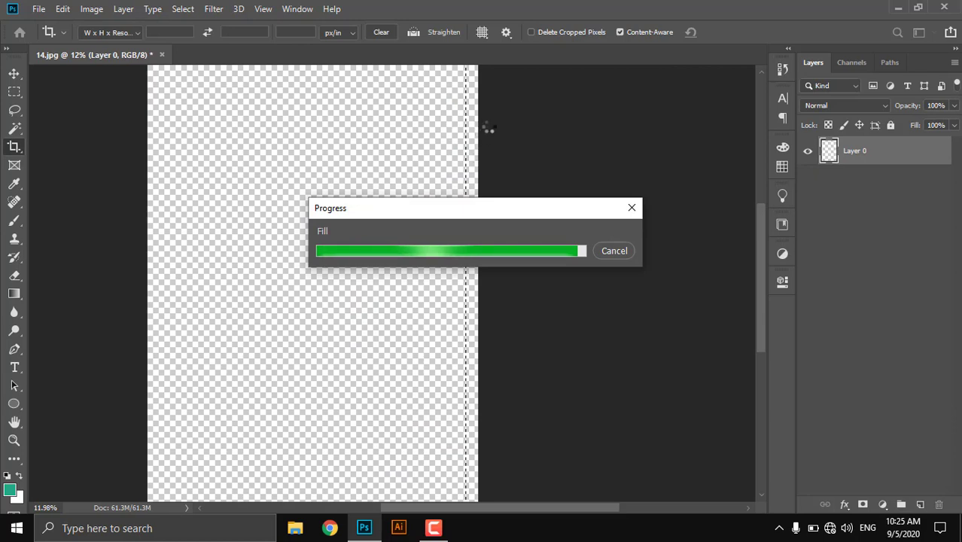
Step: Examine the content-aware fill closely along the city photo's right edge, from the bottom corner upward
{"action": "scroll", "coordinate": [493, 301], "scroll_direction": "down", "scroll_amount": 5}
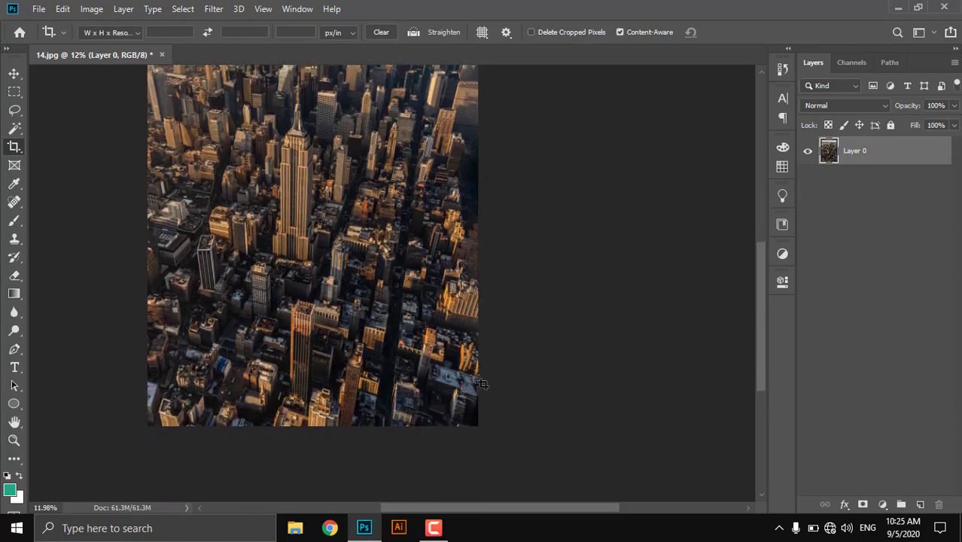
{"action": "key", "text": "z"}
{"action": "scroll", "coordinate": [456, 208], "scroll_direction": "up", "scroll_amount": 5}
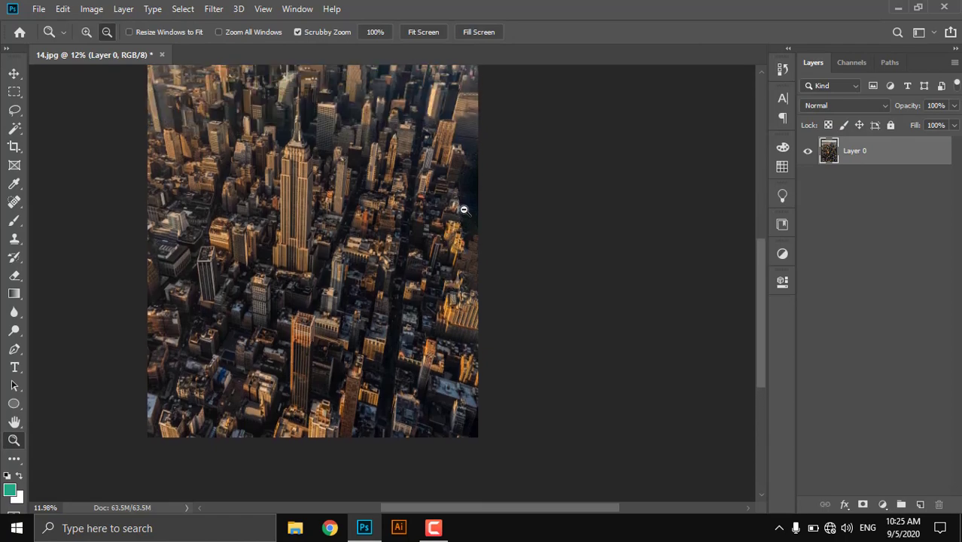
{"action": "left_click_drag", "start_coordinate": [499, 207], "coordinate": [343, 184]}
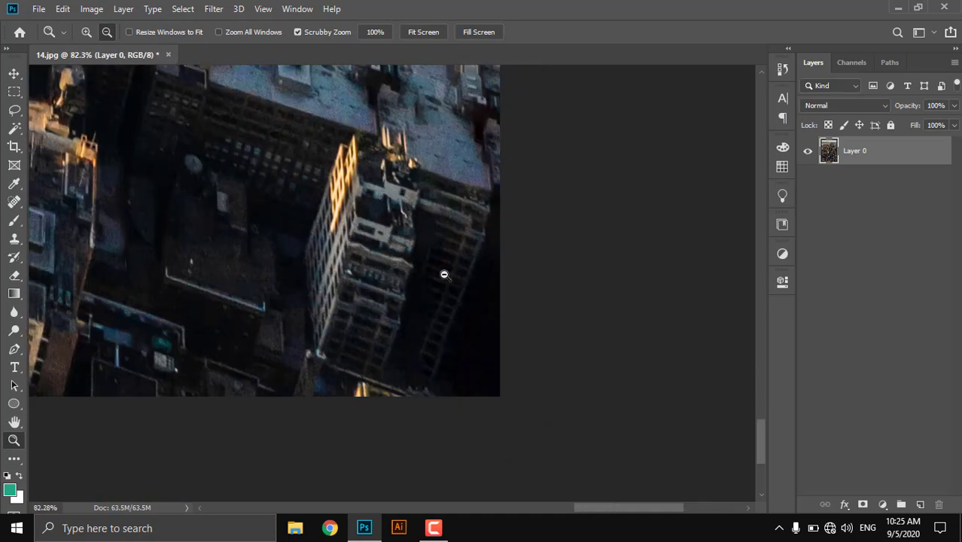
{"action": "scroll", "coordinate": [443, 272], "scroll_direction": "up", "scroll_amount": 5}
{"action": "scroll", "coordinate": [443, 273], "scroll_direction": "up", "scroll_amount": 3}
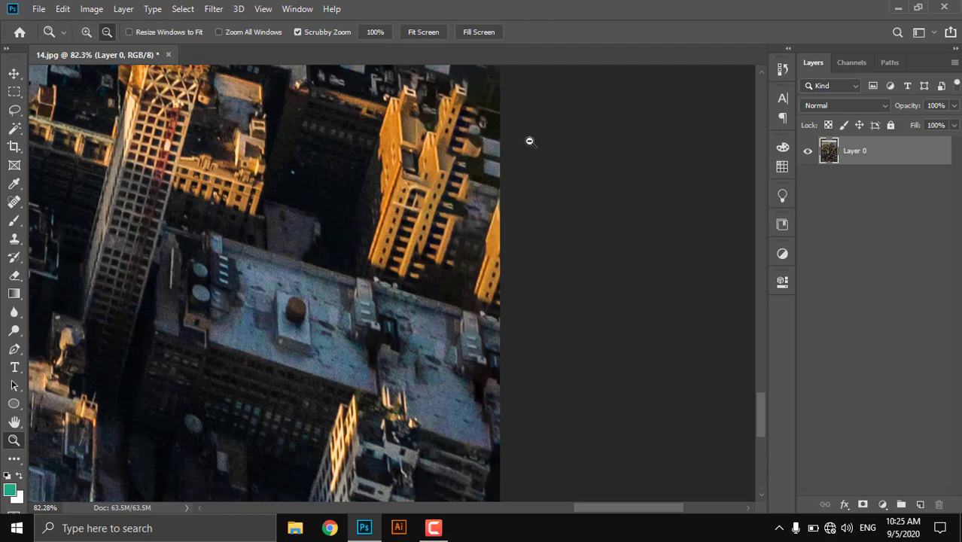
{"action": "scroll", "coordinate": [477, 173], "scroll_direction": "up", "scroll_amount": 5}
{"action": "scroll", "coordinate": [477, 194], "scroll_direction": "up", "scroll_amount": 10}
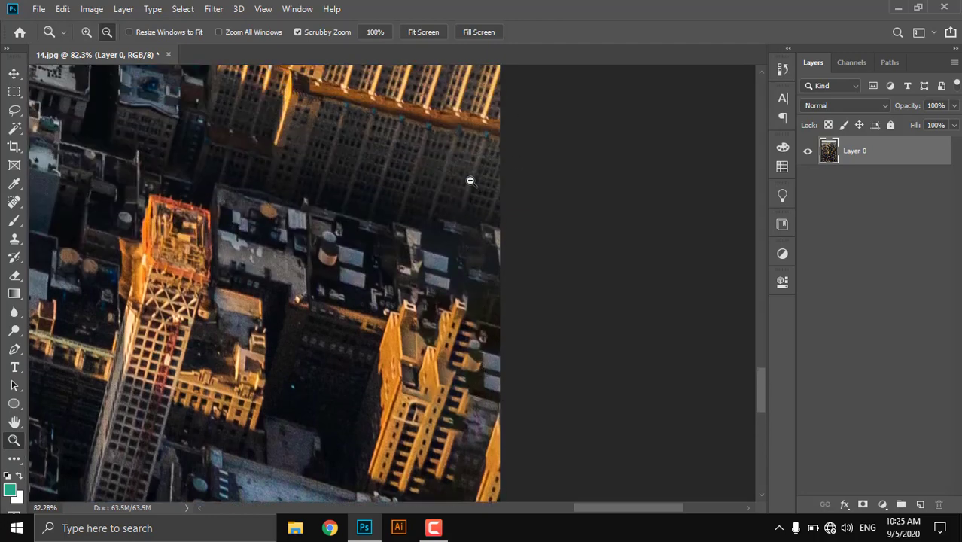
Step: Inspect the rest of the content-aware fill along the photo's right edge, up to the large ribbed office tower
{"action": "scroll", "coordinate": [477, 203], "scroll_direction": "up", "scroll_amount": 10}
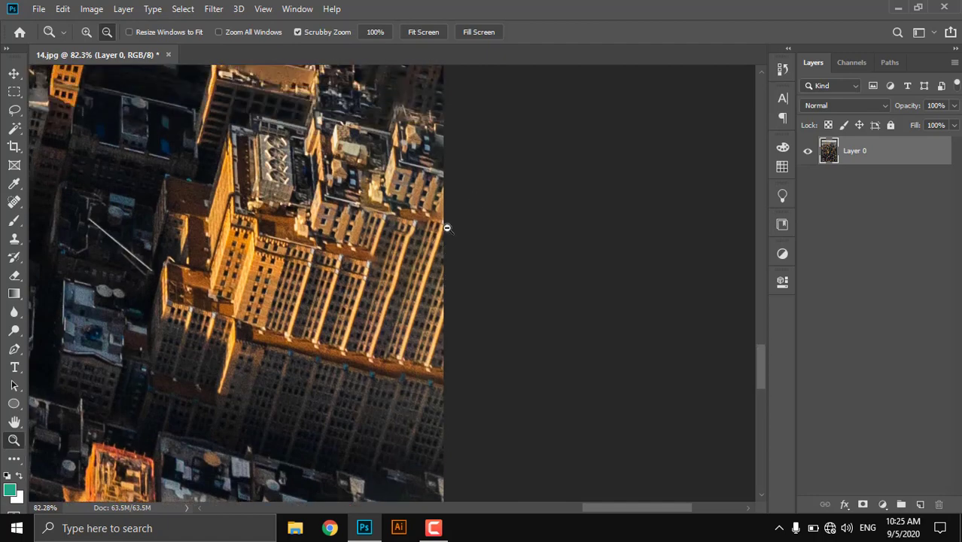
{"action": "scroll", "coordinate": [440, 246], "scroll_direction": "up", "scroll_amount": 8}
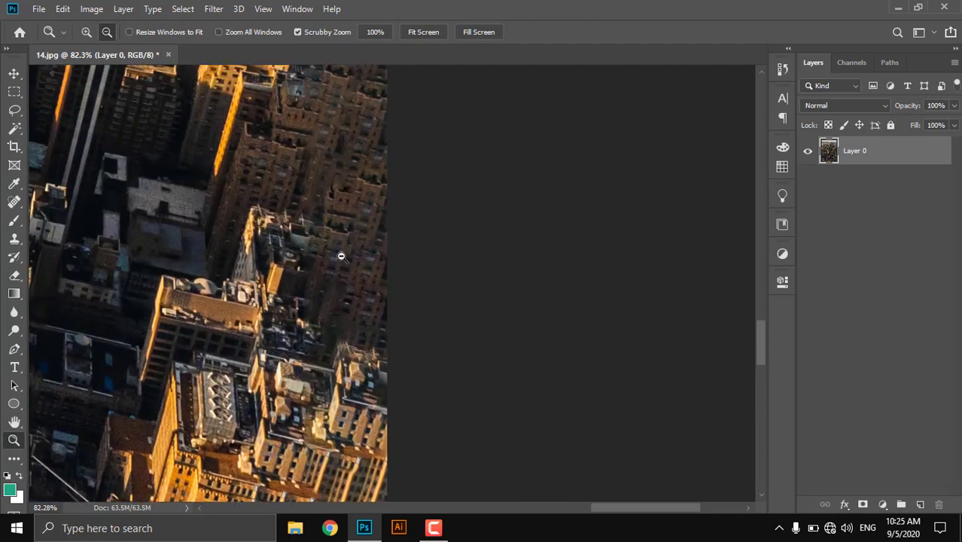
{"action": "scroll", "coordinate": [328, 274], "scroll_direction": "up", "scroll_amount": 6}
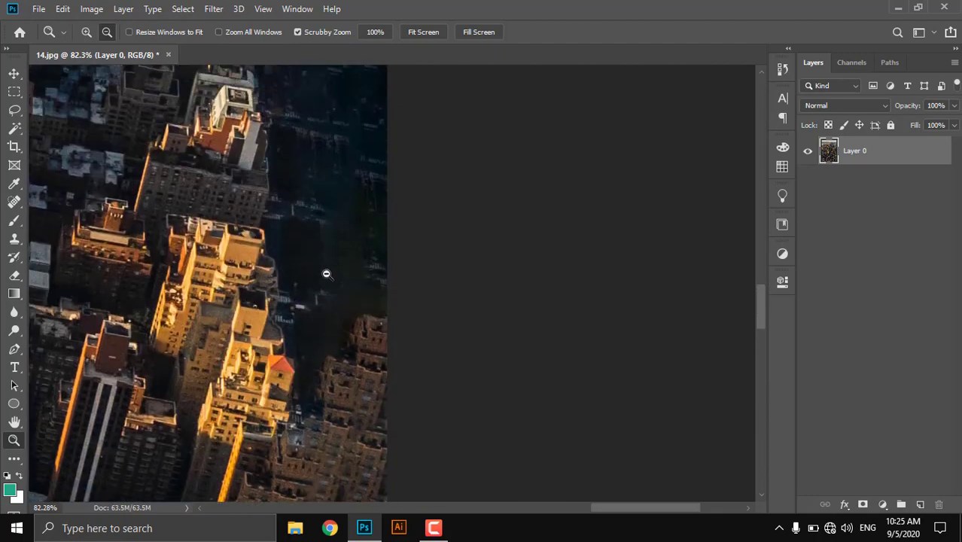
{"action": "scroll", "coordinate": [331, 285], "scroll_direction": "up", "scroll_amount": 3}
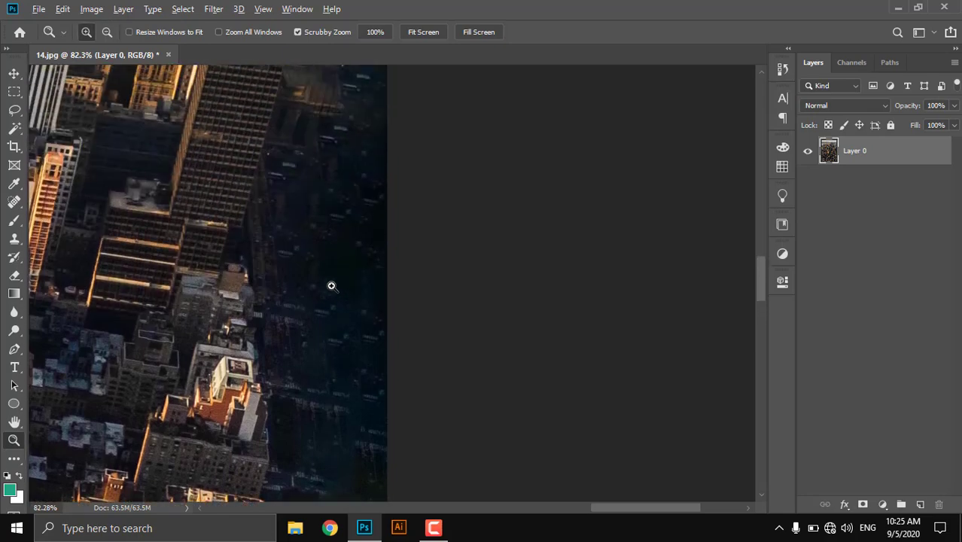
{"action": "left_click", "coordinate": [331, 290], "text": "alt"}
{"action": "scroll", "coordinate": [334, 301], "scroll_direction": "up", "scroll_amount": 4}
{"action": "scroll", "coordinate": [335, 305], "scroll_direction": "up", "scroll_amount": 4}
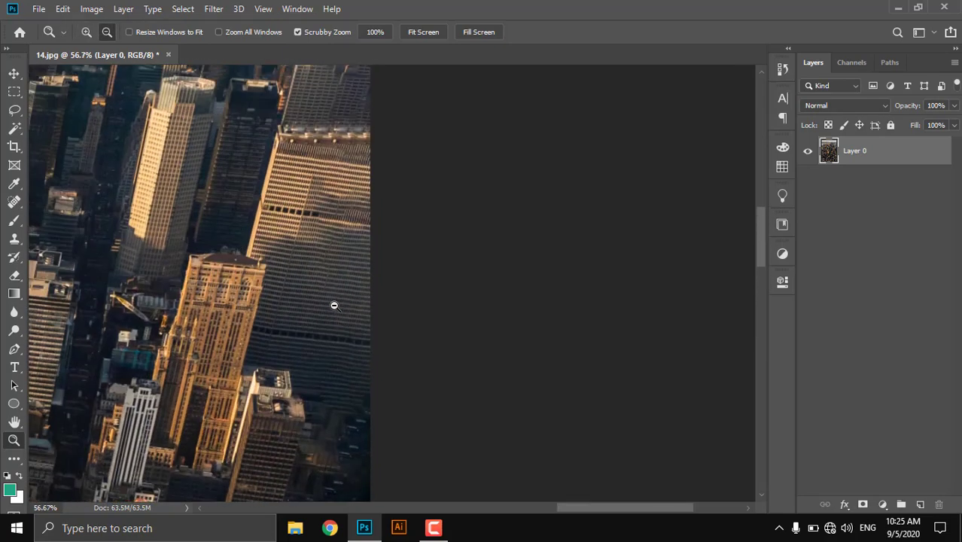
{"action": "scroll", "coordinate": [336, 304], "scroll_direction": "up", "scroll_amount": 2}
{"action": "scroll", "coordinate": [336, 304], "scroll_direction": "up", "scroll_amount": 2}
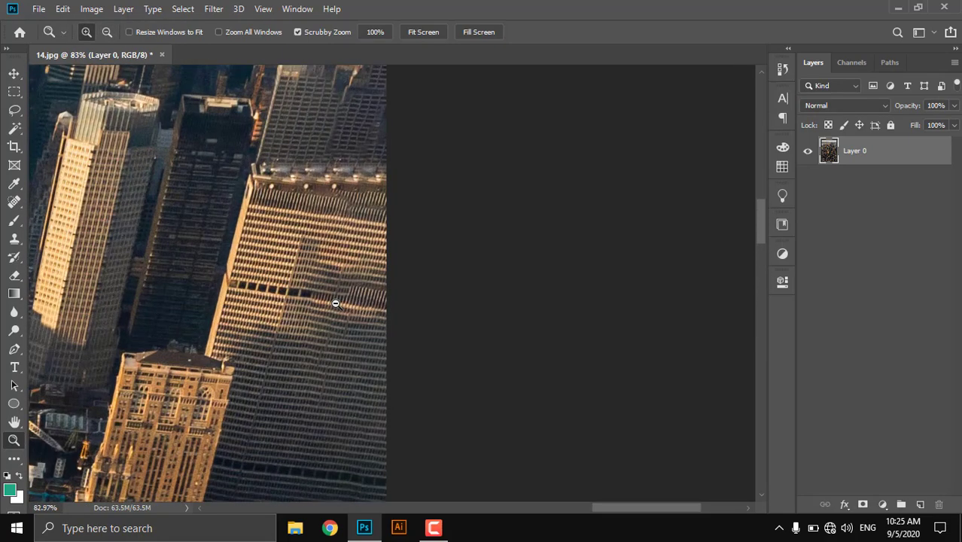
Step: Retouch the distorted facade patch on the large office tower near the right edge with the size 150 Spot Healing Brush
{"action": "key", "text": "j"}
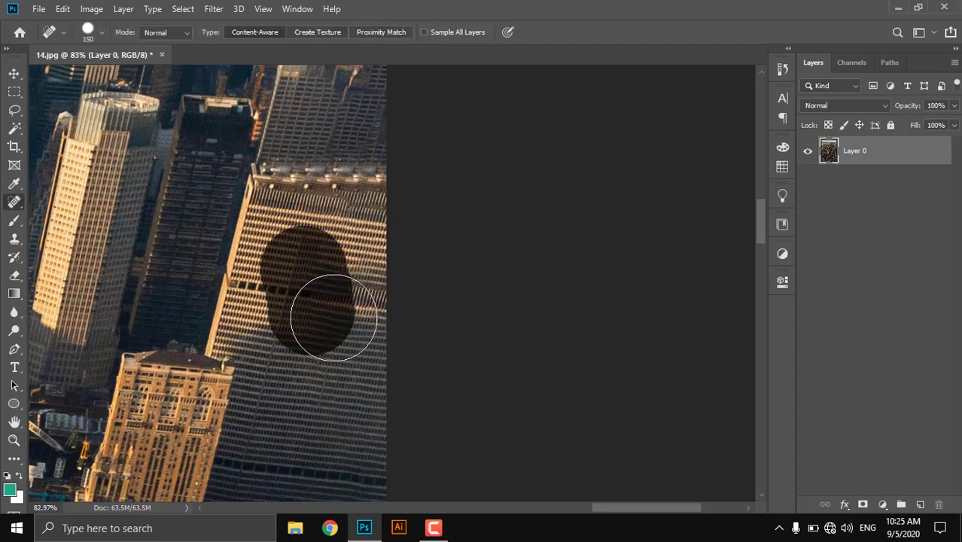
{"action": "left_click_drag", "start_coordinate": [305, 303], "coordinate": [320, 310]}
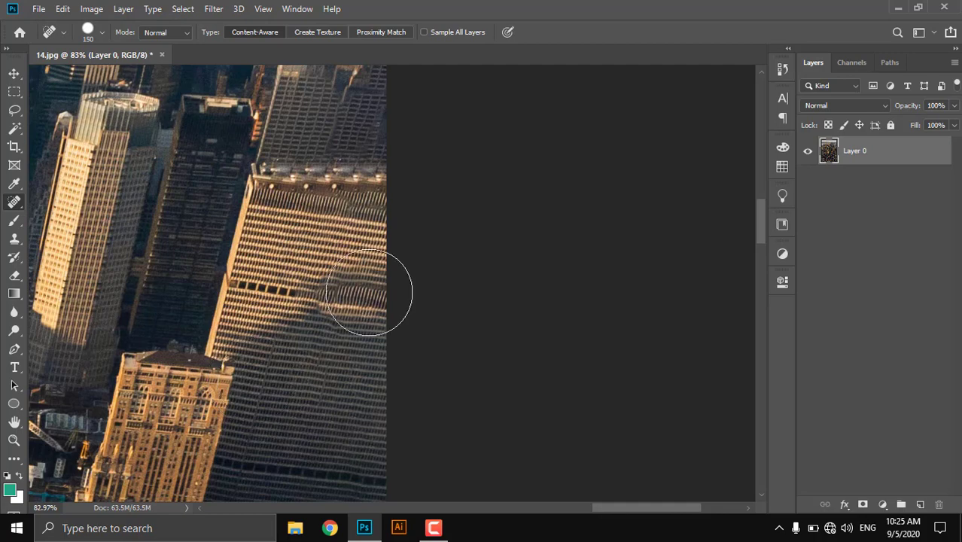
{"action": "scroll", "coordinate": [369, 293], "scroll_direction": "up", "scroll_amount": 2}
{"action": "scroll", "coordinate": [368, 301], "scroll_direction": "up", "scroll_amount": 2}
{"action": "scroll", "coordinate": [346, 310], "scroll_direction": "down", "scroll_amount": 3}
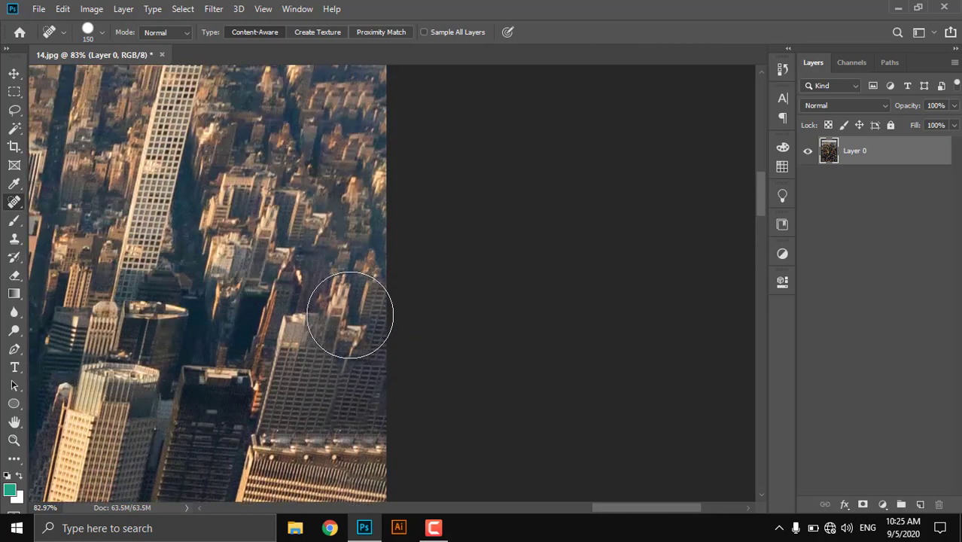
{"action": "scroll", "coordinate": [345, 314], "scroll_direction": "down", "scroll_amount": 3}
{"action": "scroll", "coordinate": [231, 344], "scroll_direction": "up", "scroll_amount": 2}
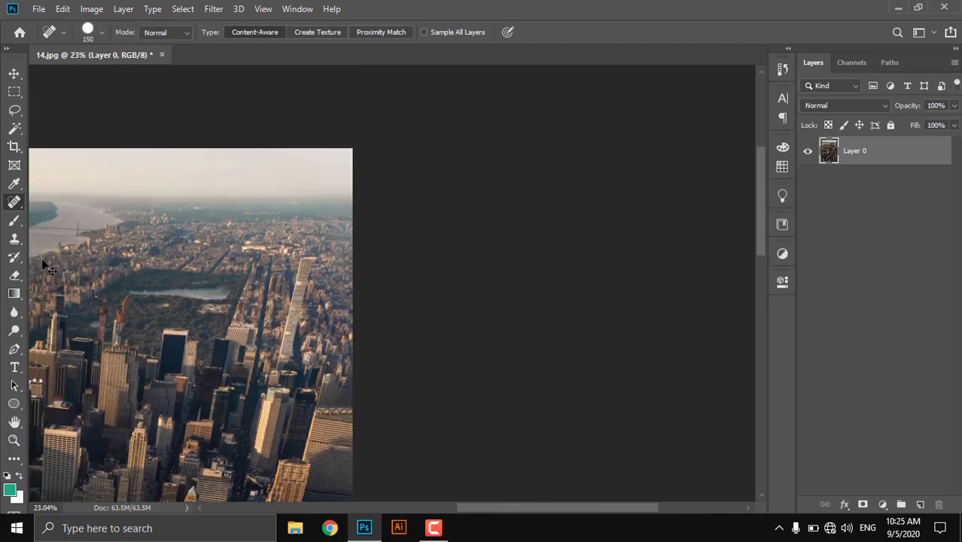
Step: Activate the Crop tool on the whole city photo and turn off Content-Aware
{"action": "left_click", "coordinate": [15, 147]}
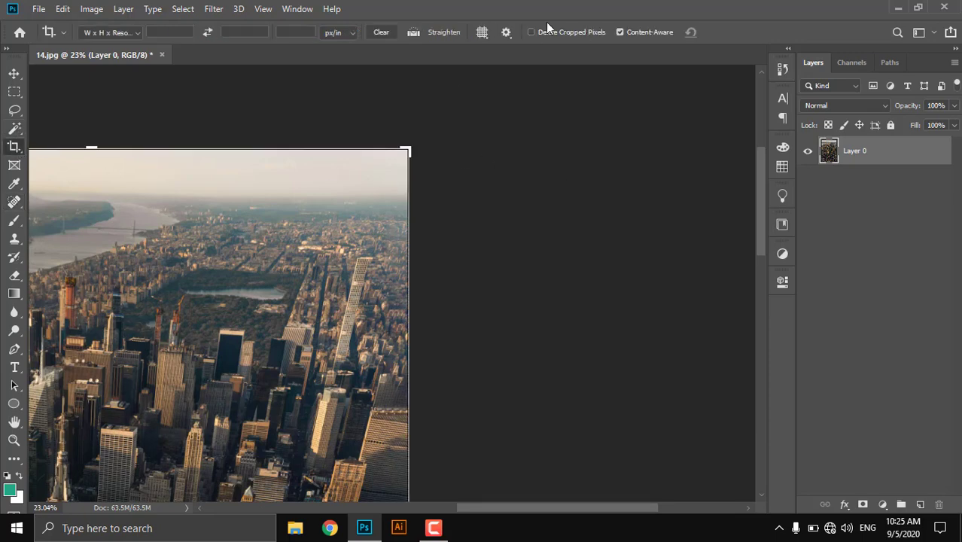
{"action": "scroll", "coordinate": [397, 185], "scroll_direction": "down", "scroll_amount": 2}
{"action": "scroll", "coordinate": [396, 186], "scroll_direction": "down", "scroll_amount": 2}
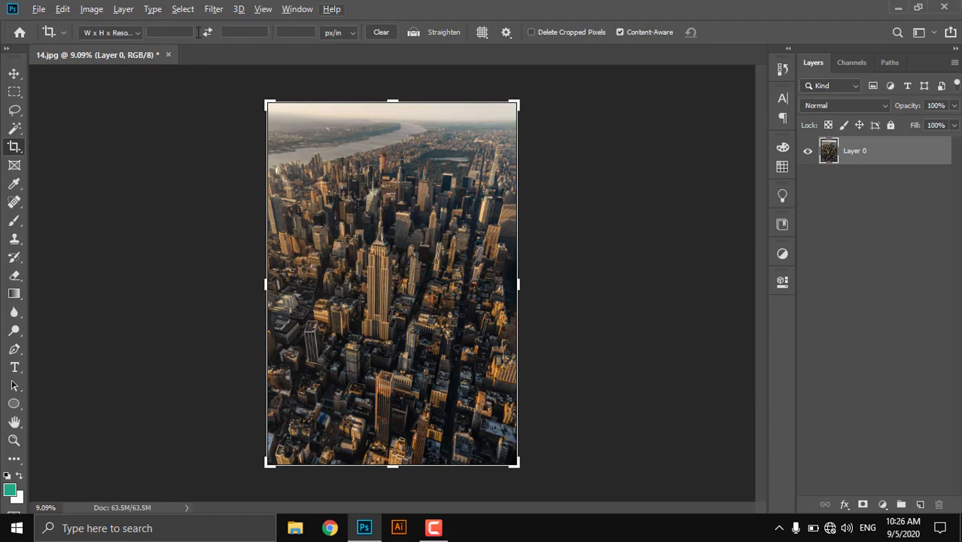
{"action": "left_click", "coordinate": [115, 33]}
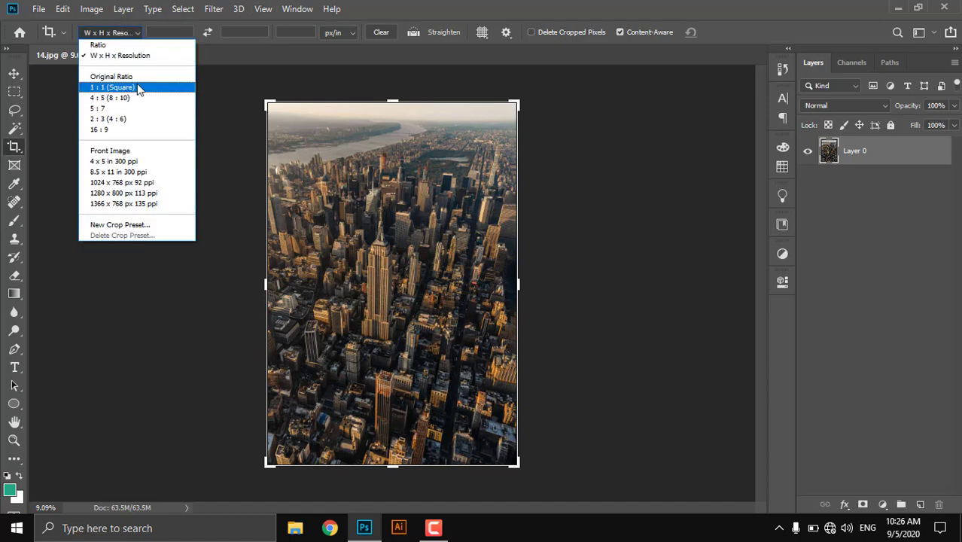
{"action": "left_click", "coordinate": [624, 33]}
Step: Try the 1 : 1 (Square) crop ratio, shrink the frame to about 51.9 in square, and cancel the crop
{"action": "left_click", "coordinate": [109, 33]}
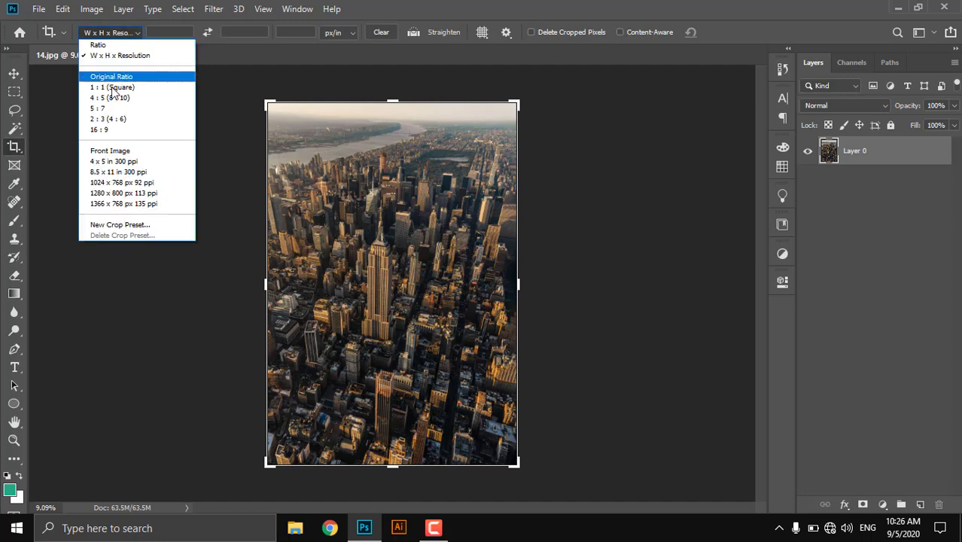
{"action": "left_click", "coordinate": [106, 86]}
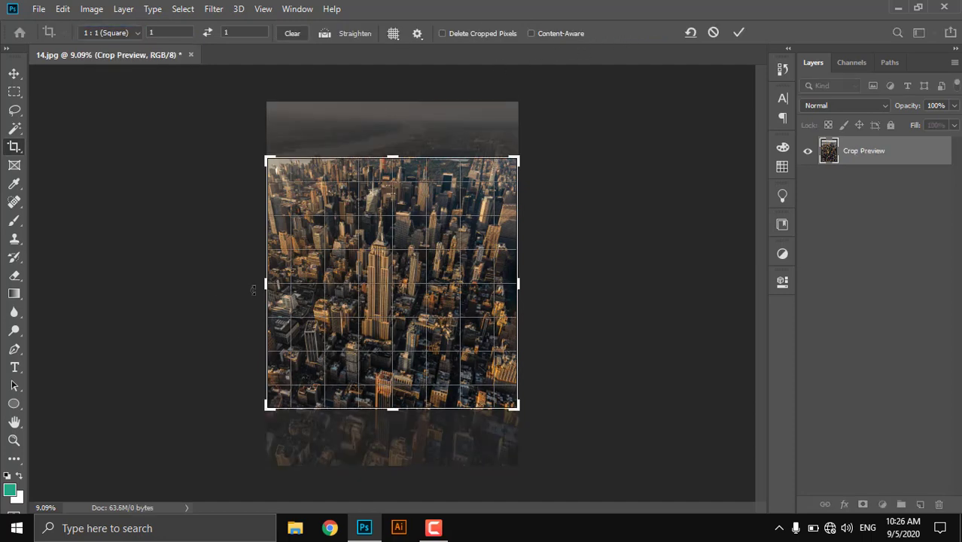
{"action": "left_click_drag", "start_coordinate": [253, 290], "coordinate": [270, 280]}
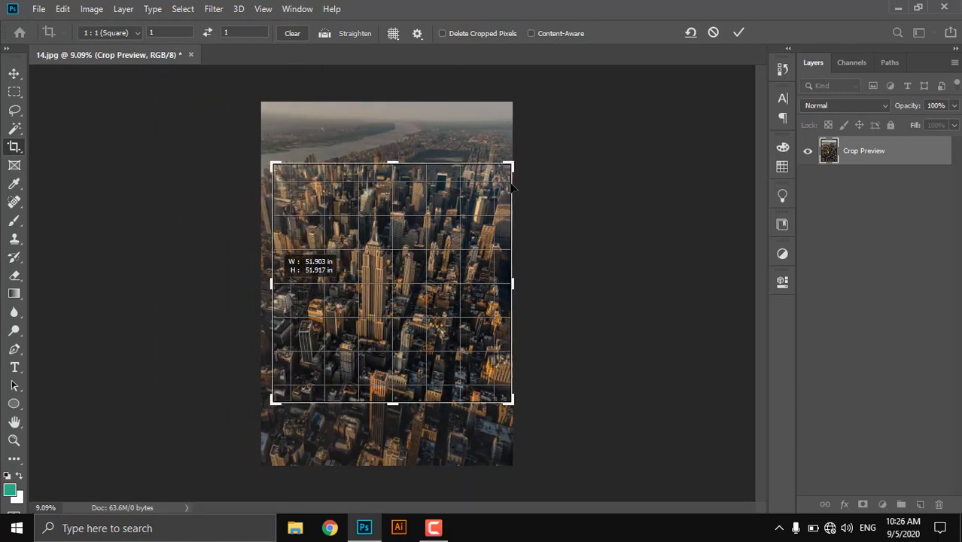
{"action": "left_click", "coordinate": [713, 33]}
Step: Try the 4 : 5 (8 : 10) and 16 : 9 crop ratios on the photo, cancel, and leave the Crop tool
{"action": "left_click", "coordinate": [113, 32]}
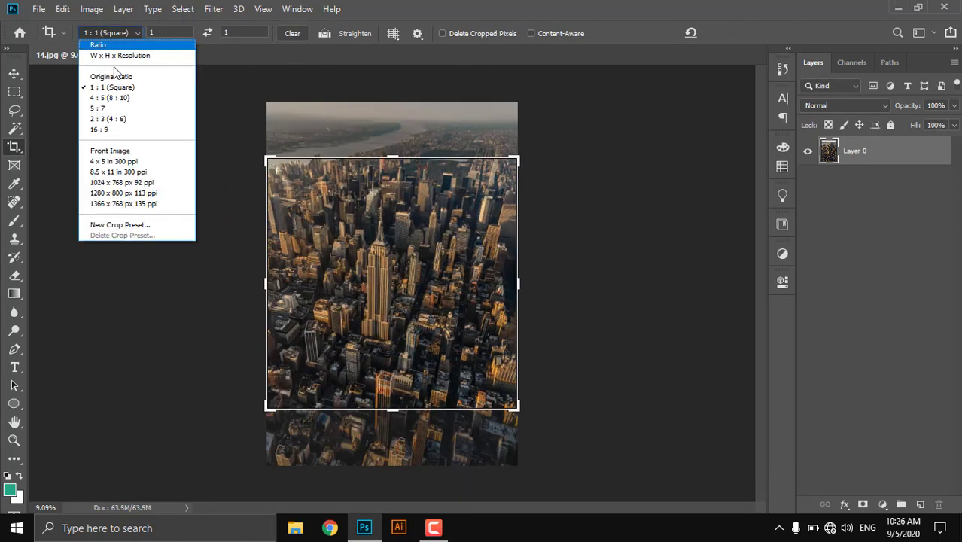
{"action": "left_click", "coordinate": [119, 98]}
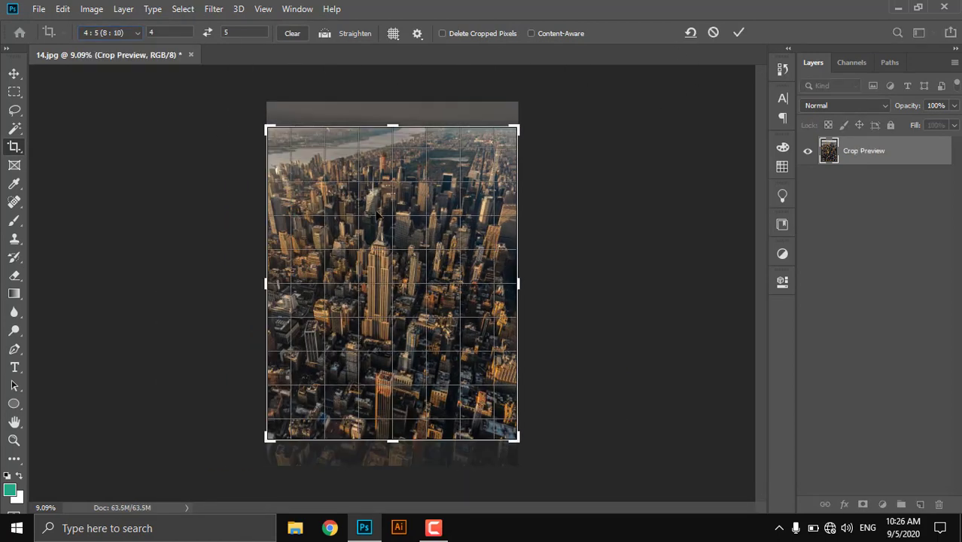
{"action": "left_click", "coordinate": [114, 33]}
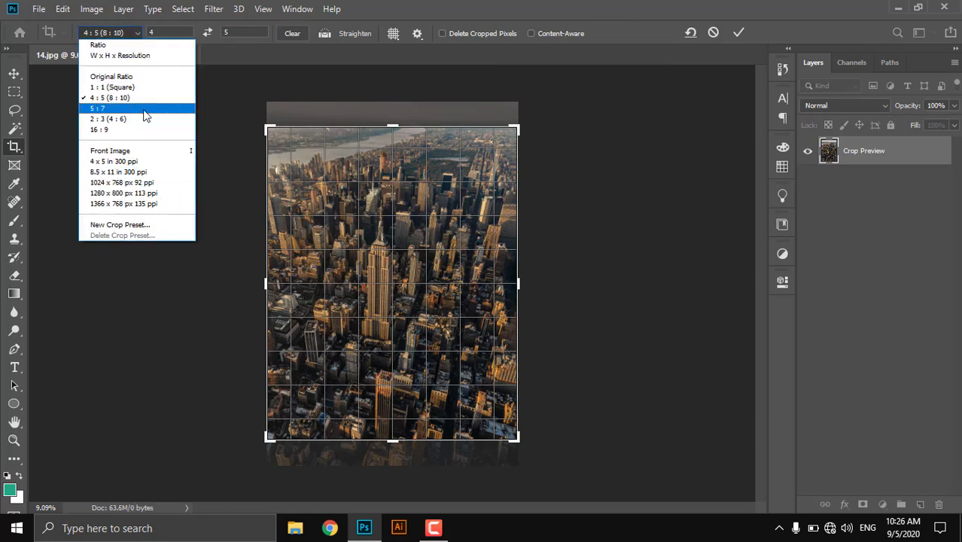
{"action": "left_click", "coordinate": [126, 131]}
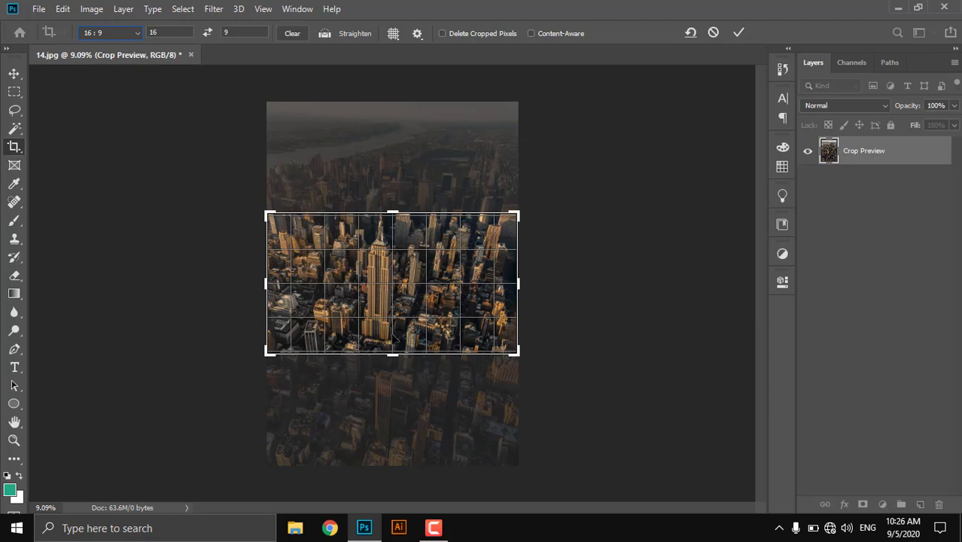
{"action": "left_click", "coordinate": [712, 32]}
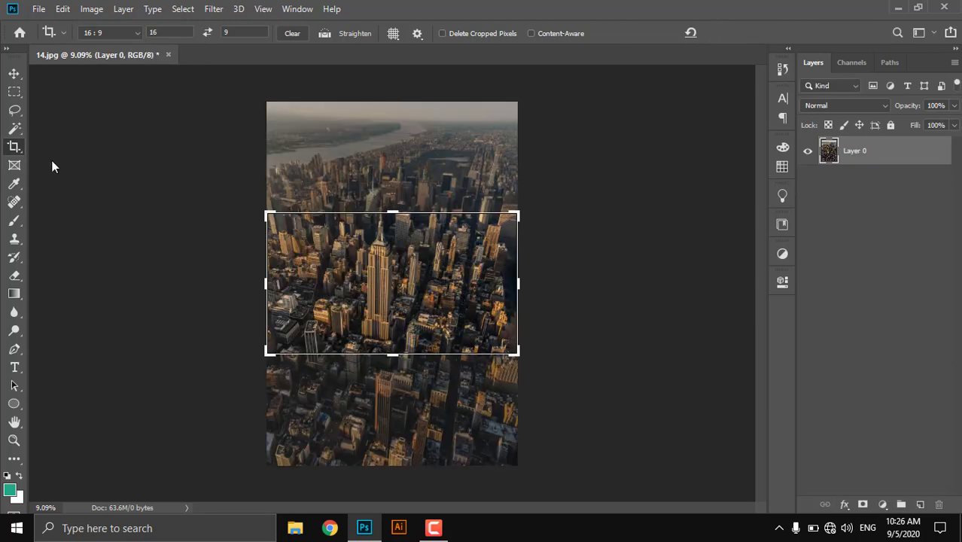
{"action": "left_click", "coordinate": [13, 73]}
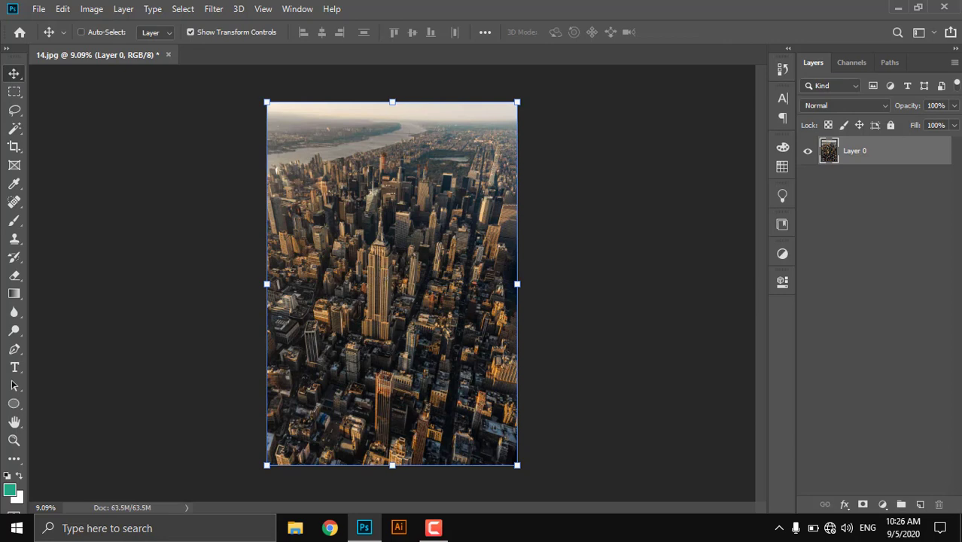
Step: Preview the color themes in the Interface preferences and choose the darkest one
{"action": "left_click", "coordinate": [63, 9]}
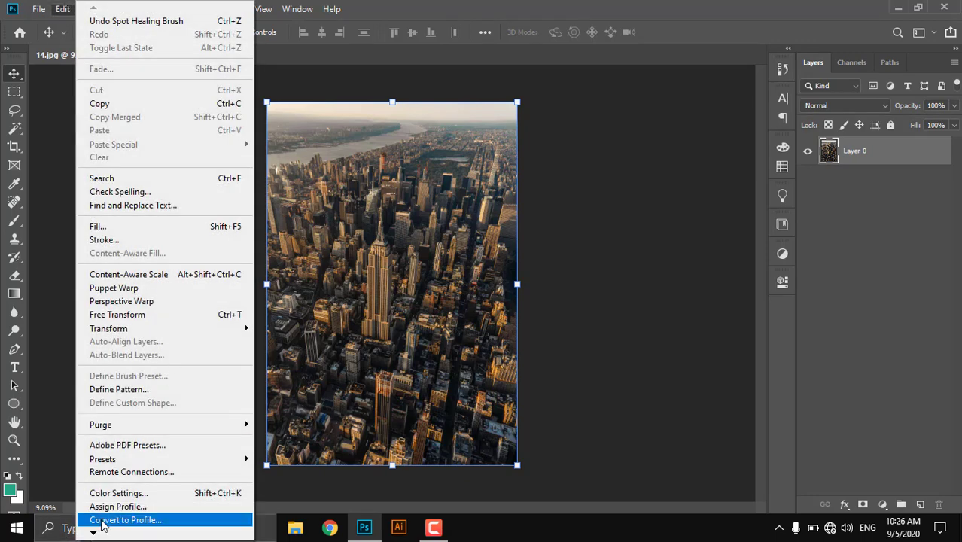
{"action": "mouse_move", "coordinate": [94, 532]}
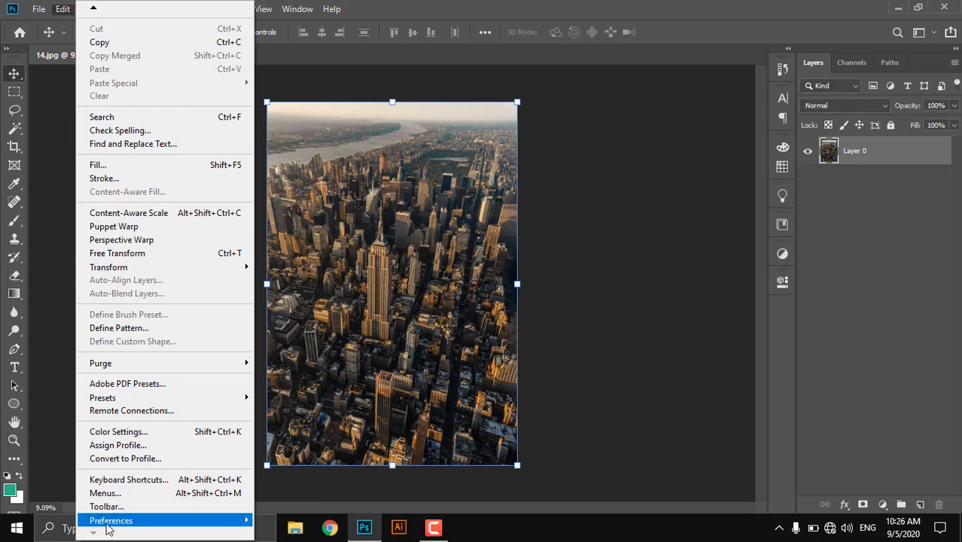
{"action": "left_click", "coordinate": [308, 285]}
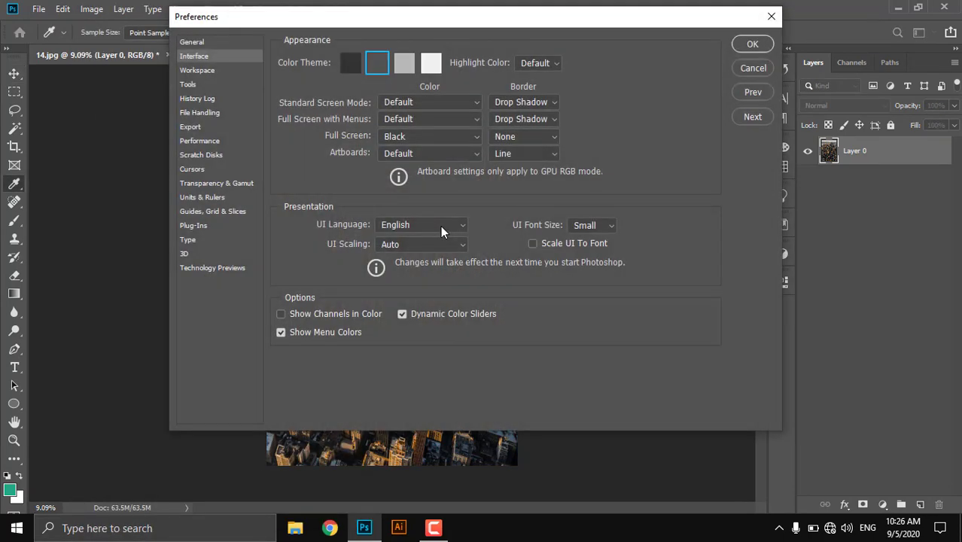
{"action": "left_click", "coordinate": [348, 63]}
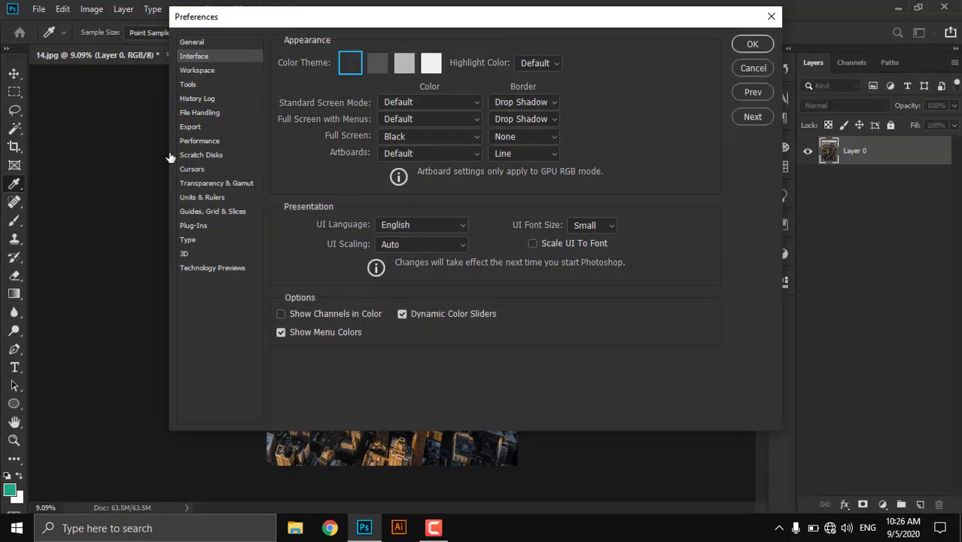
{"action": "left_click", "coordinate": [431, 63]}
{"action": "left_click", "coordinate": [404, 63]}
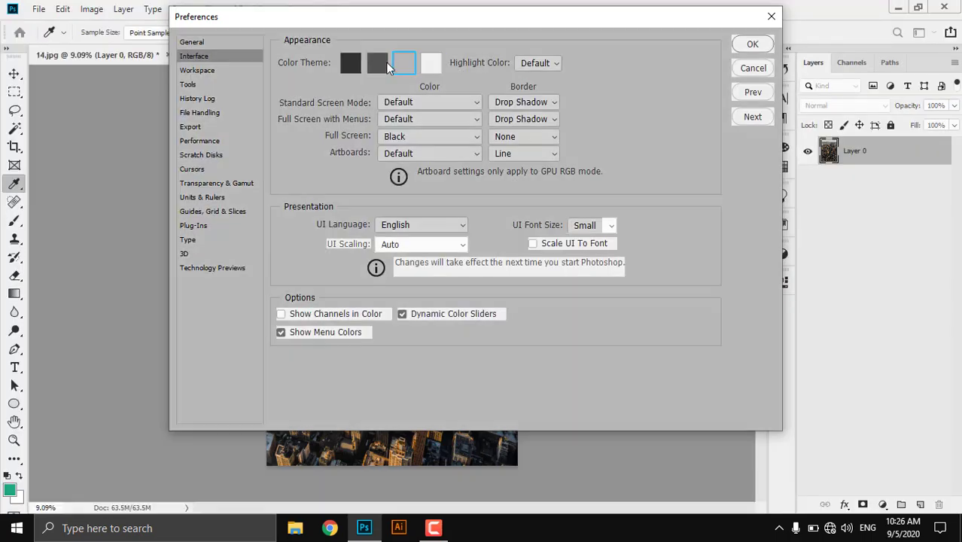
{"action": "left_click", "coordinate": [377, 63]}
{"action": "left_click", "coordinate": [350, 64]}
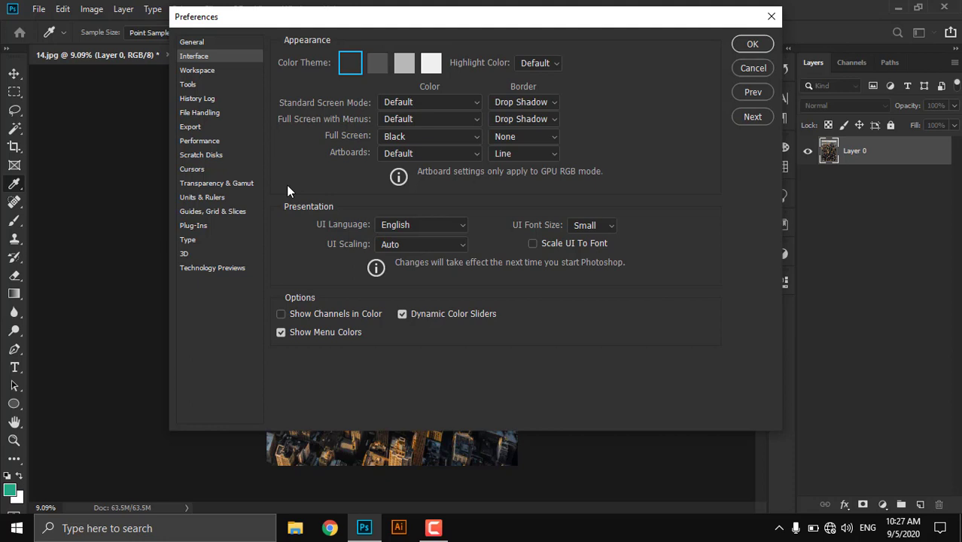
Step: Look through several preference categories and raise the Performance memory allowance to 10015 MB (89%)
{"action": "left_click", "coordinate": [203, 128]}
{"action": "left_click", "coordinate": [211, 113]}
{"action": "left_click", "coordinate": [214, 98]}
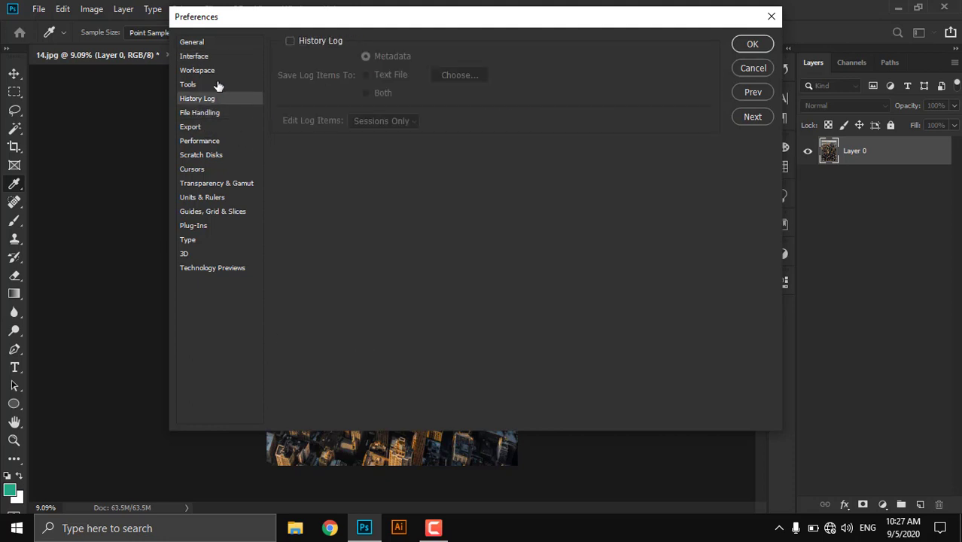
{"action": "left_click", "coordinate": [197, 85]}
{"action": "left_click", "coordinate": [209, 130]}
{"action": "left_click", "coordinate": [211, 141]}
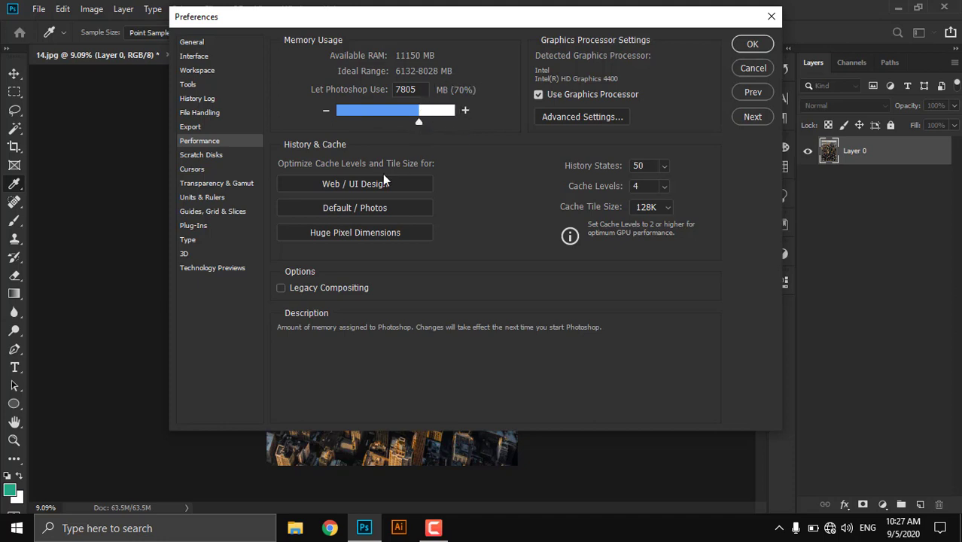
{"action": "left_click_drag", "start_coordinate": [417, 125], "coordinate": [442, 119]}
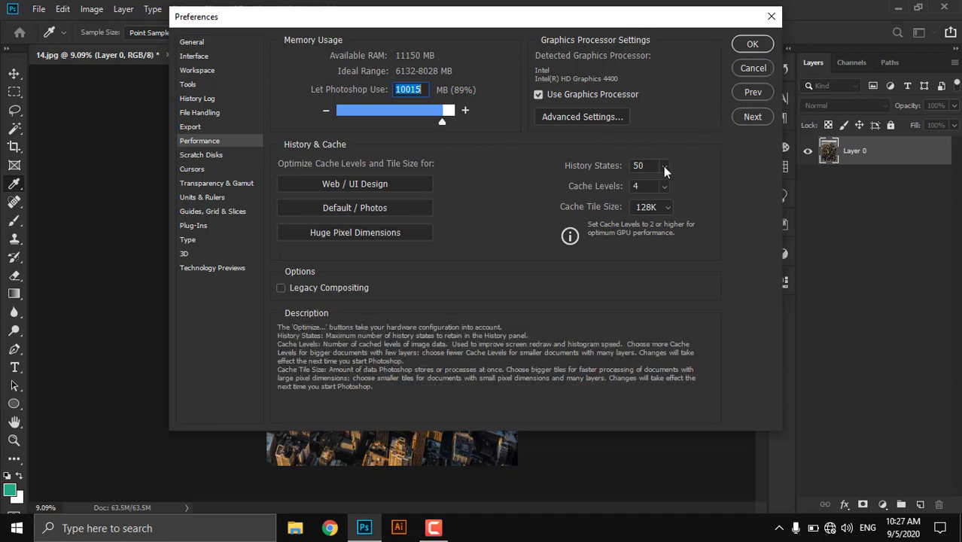
Step: Activate the E:\ and F:\ drives as scratch disks and apply the preferences
{"action": "left_click", "coordinate": [205, 155]}
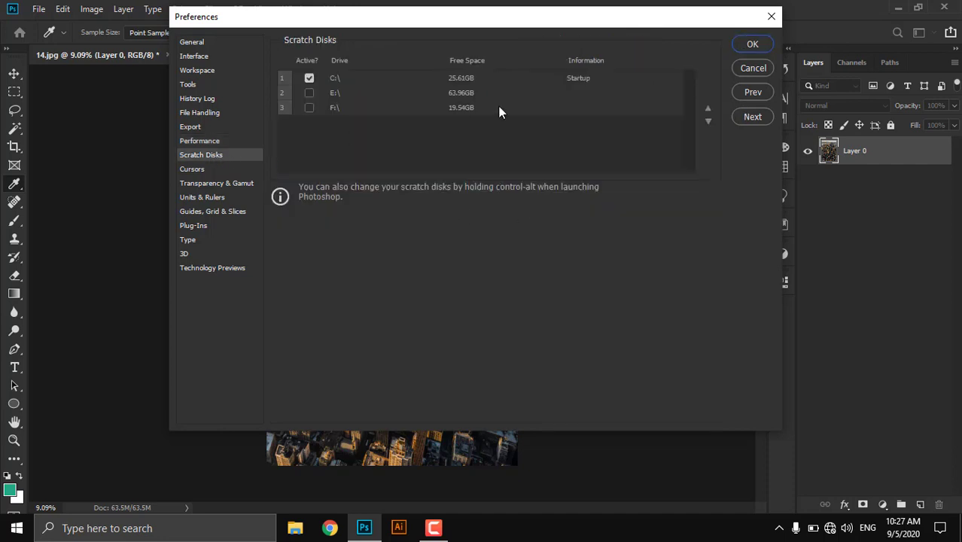
{"action": "left_click", "coordinate": [309, 92]}
{"action": "left_click", "coordinate": [309, 107]}
{"action": "left_click", "coordinate": [752, 43]}
{"action": "key", "text": "v"}
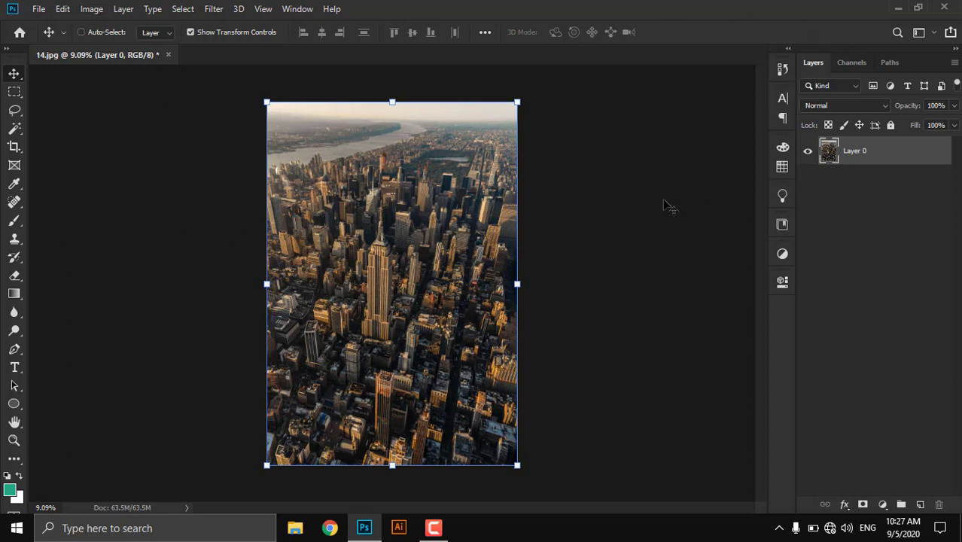
Step: Try Black and then the Custom blue as the canvas color around the photo
{"action": "right_click", "coordinate": [128, 219]}
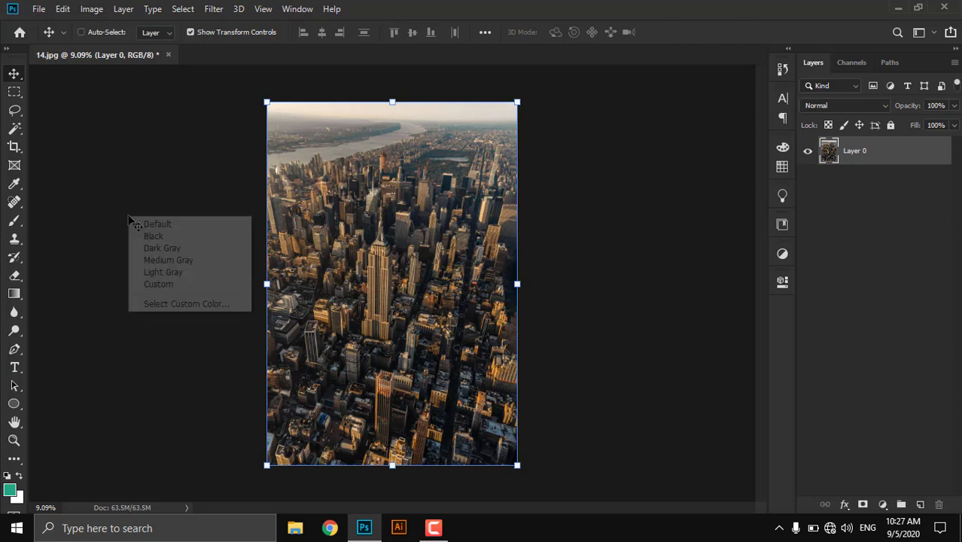
{"action": "left_click", "coordinate": [169, 240]}
{"action": "right_click", "coordinate": [174, 150]}
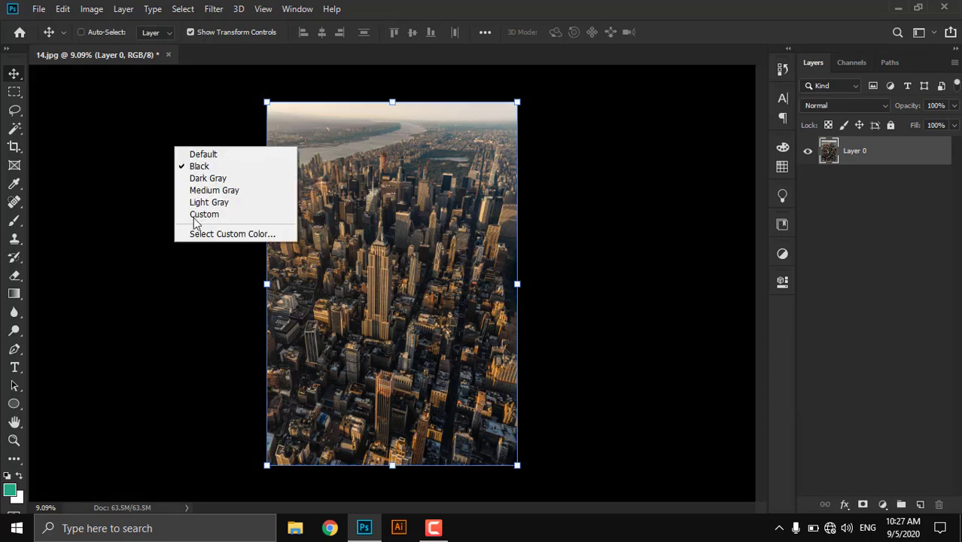
{"action": "left_click", "coordinate": [198, 202]}
{"action": "left_click", "coordinate": [194, 280]}
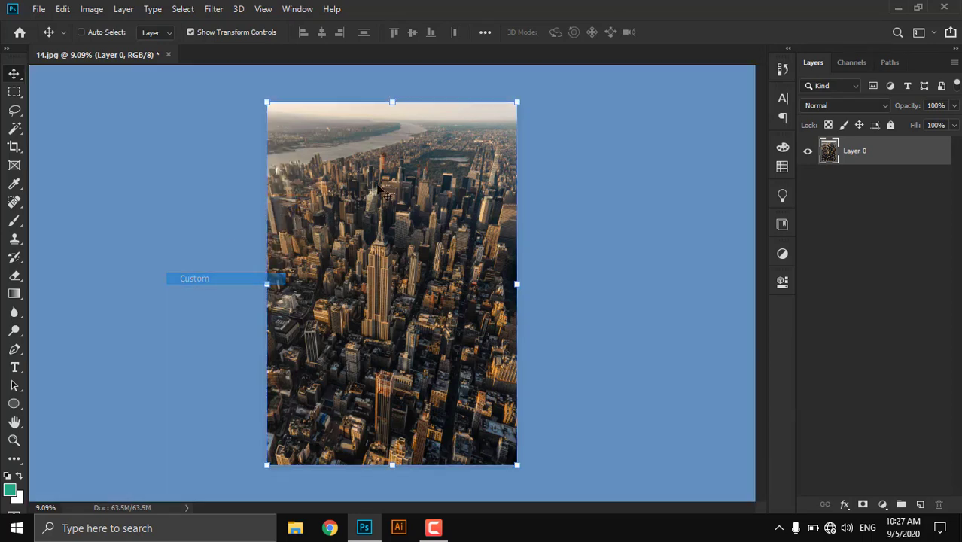
Step: Pick bright green 30ff00 as the custom canvas color around the photo
{"action": "right_click", "coordinate": [161, 239]}
{"action": "left_click", "coordinate": [218, 322]}
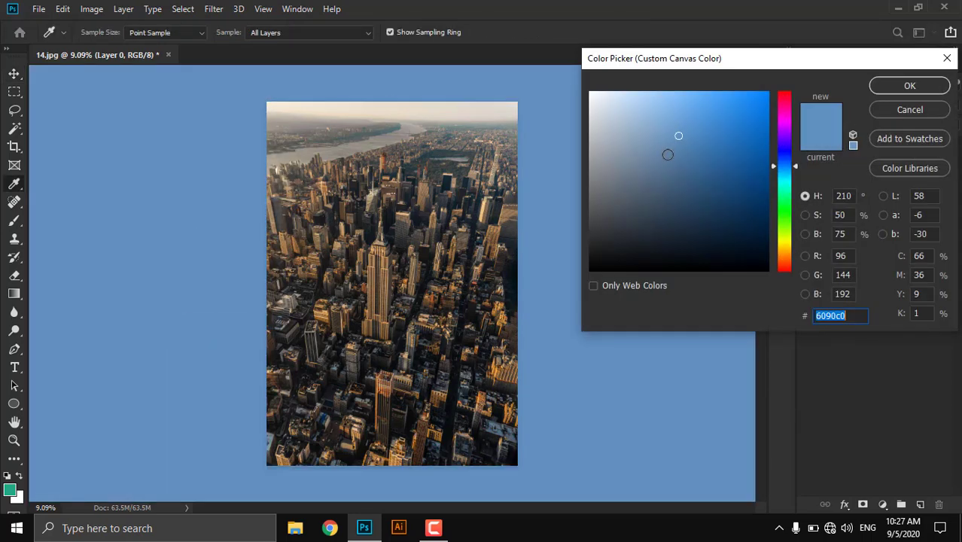
{"action": "left_click", "coordinate": [782, 217]}
{"action": "left_click", "coordinate": [768, 91]}
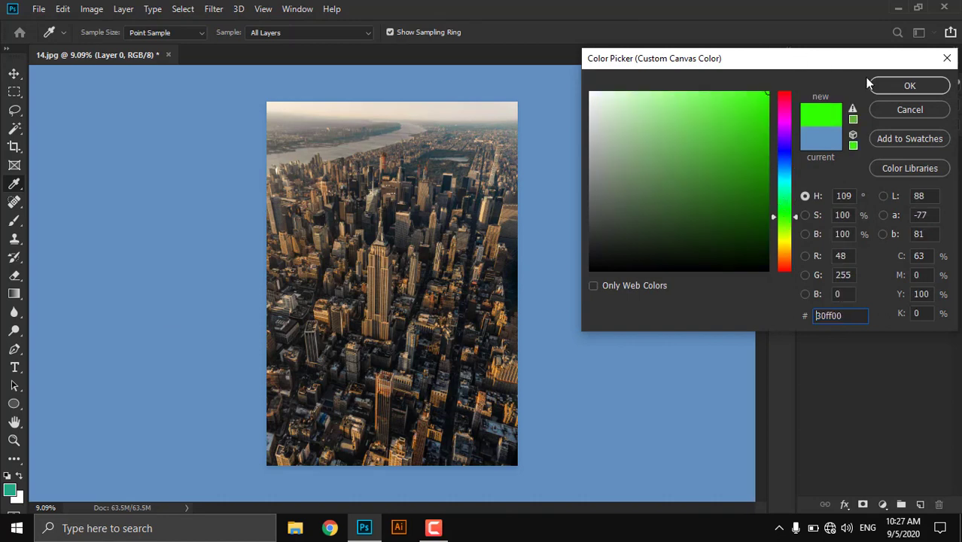
{"action": "left_click", "coordinate": [885, 86]}
Step: Compare the Black, Dark Gray and Default canvas colors and finish with a dark gray surround
{"action": "right_click", "coordinate": [189, 182]}
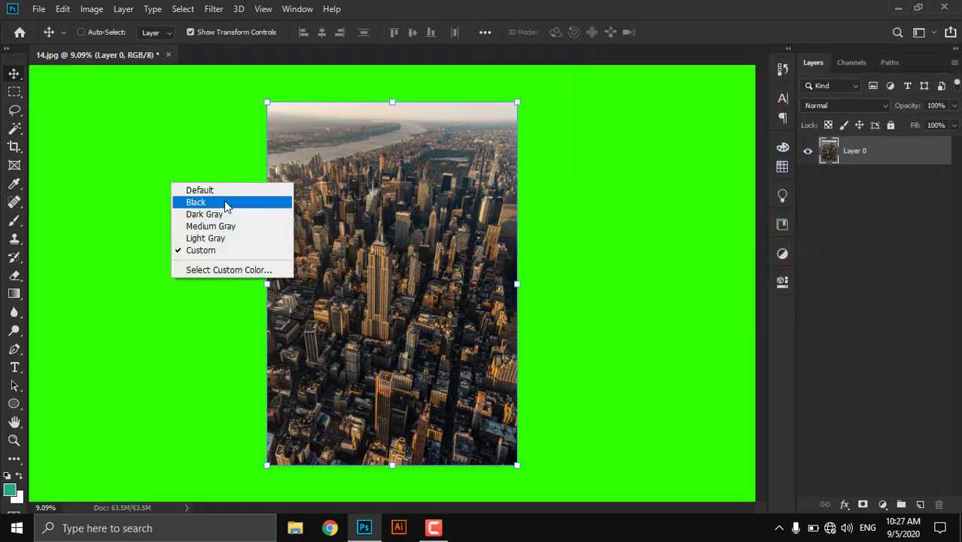
{"action": "left_click", "coordinate": [226, 201]}
{"action": "right_click", "coordinate": [188, 182]}
{"action": "left_click", "coordinate": [229, 213]}
{"action": "right_click", "coordinate": [155, 173]}
{"action": "left_click", "coordinate": [186, 179]}
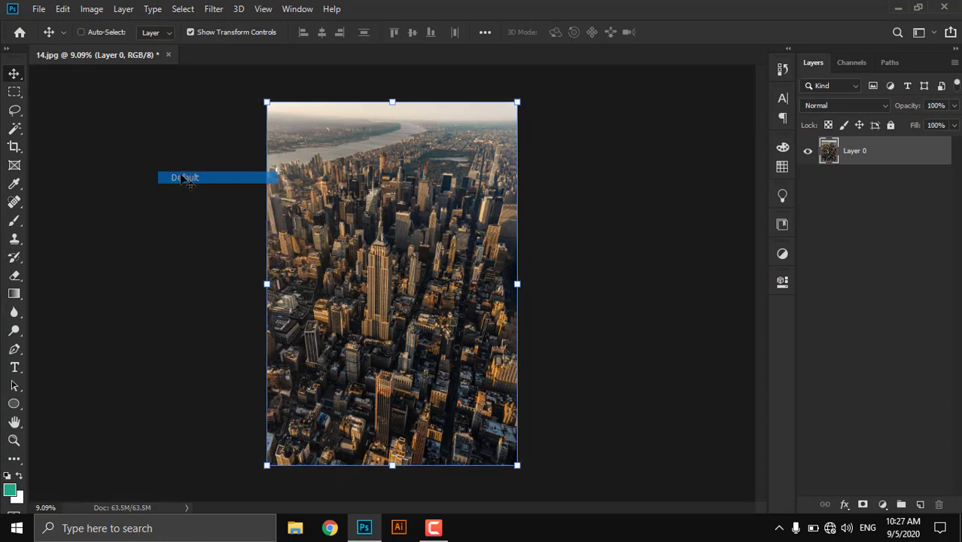
{"action": "right_click", "coordinate": [173, 177]}
{"action": "left_click", "coordinate": [201, 195]}
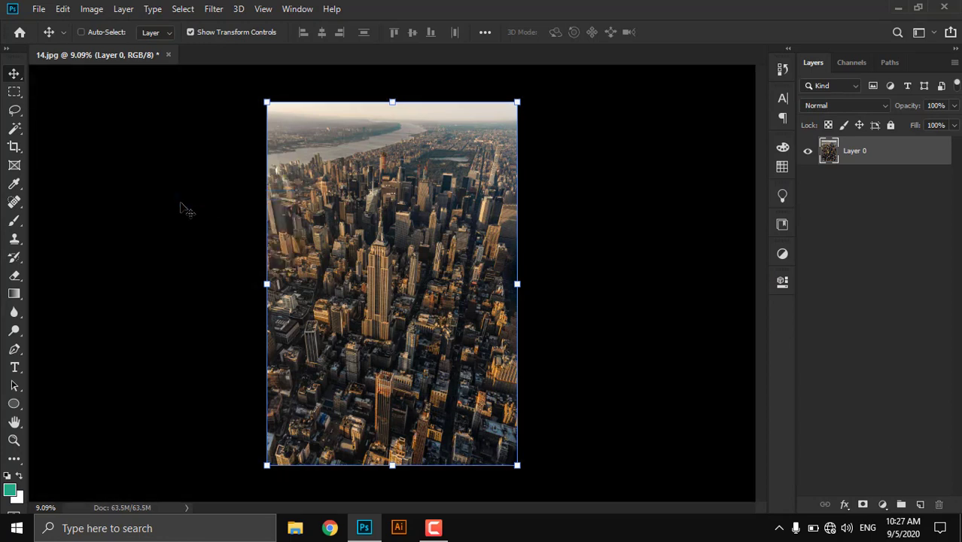
{"action": "right_click", "coordinate": [181, 204]}
{"action": "left_click", "coordinate": [221, 236]}
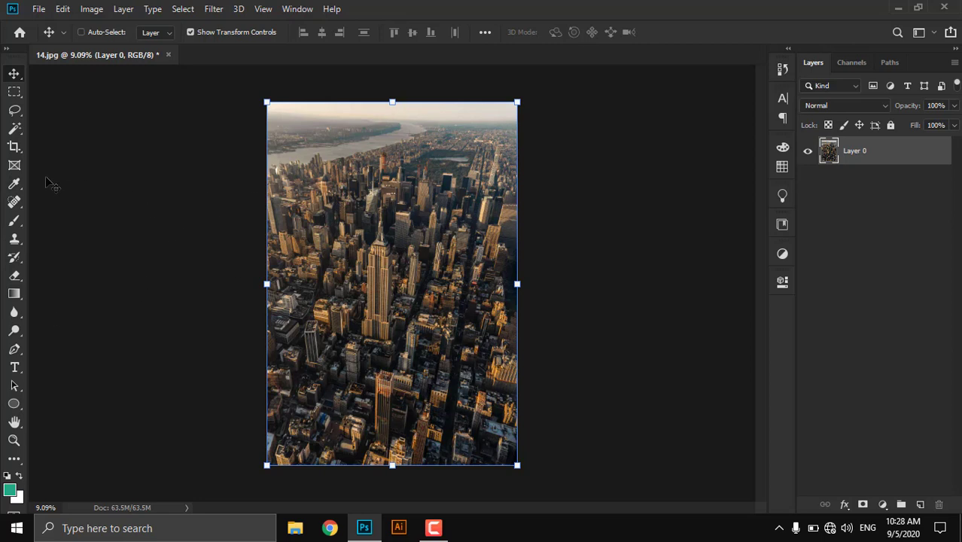
Step: Select the Perspective Crop tool and examine the perspective of the tall central skyscraper up close
{"action": "left_click", "coordinate": [12, 147]}
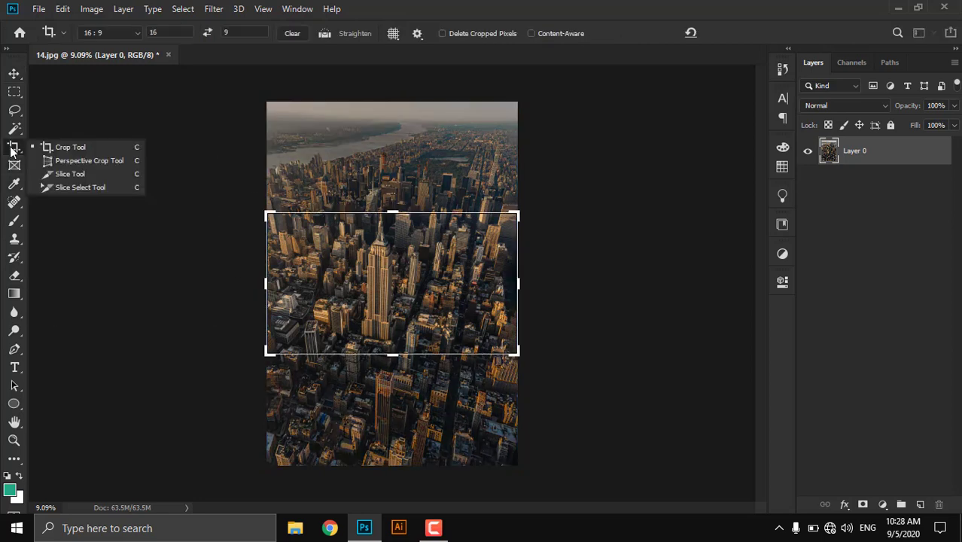
{"action": "left_click", "coordinate": [89, 158]}
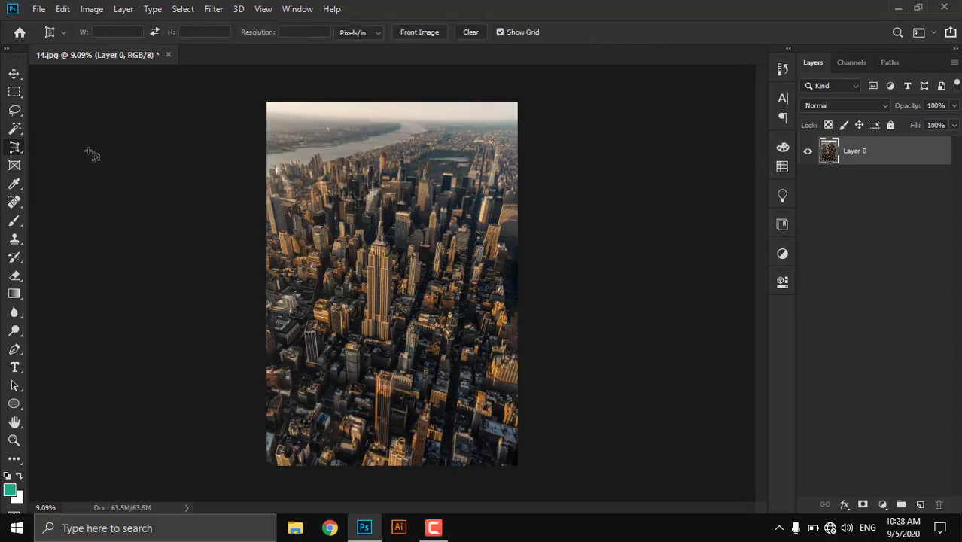
{"action": "right_click", "coordinate": [13, 147]}
{"action": "left_click", "coordinate": [67, 158]}
{"action": "scroll", "coordinate": [369, 334], "scroll_direction": "up", "scroll_amount": 4}
{"action": "scroll", "coordinate": [435, 174], "scroll_direction": "up", "scroll_amount": 1}
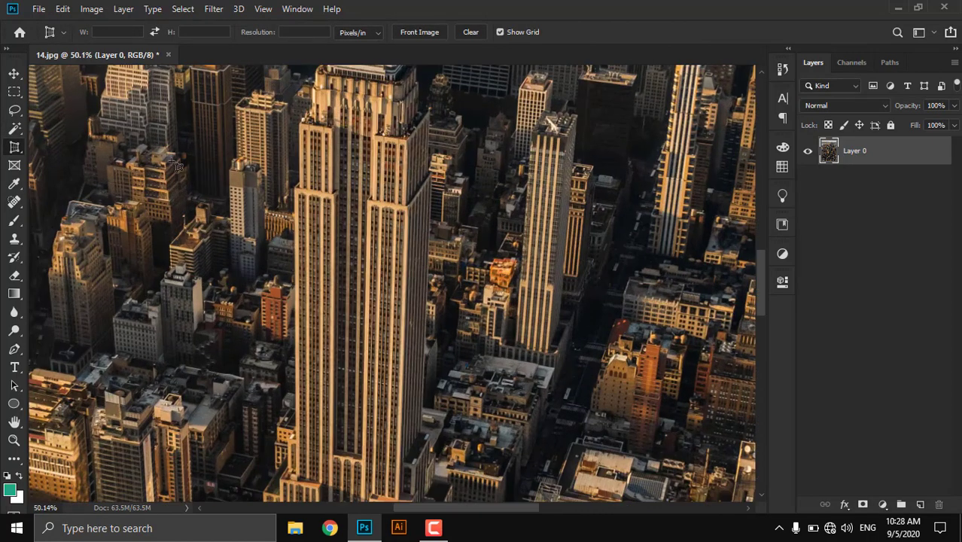
{"action": "right_click", "coordinate": [15, 149]}
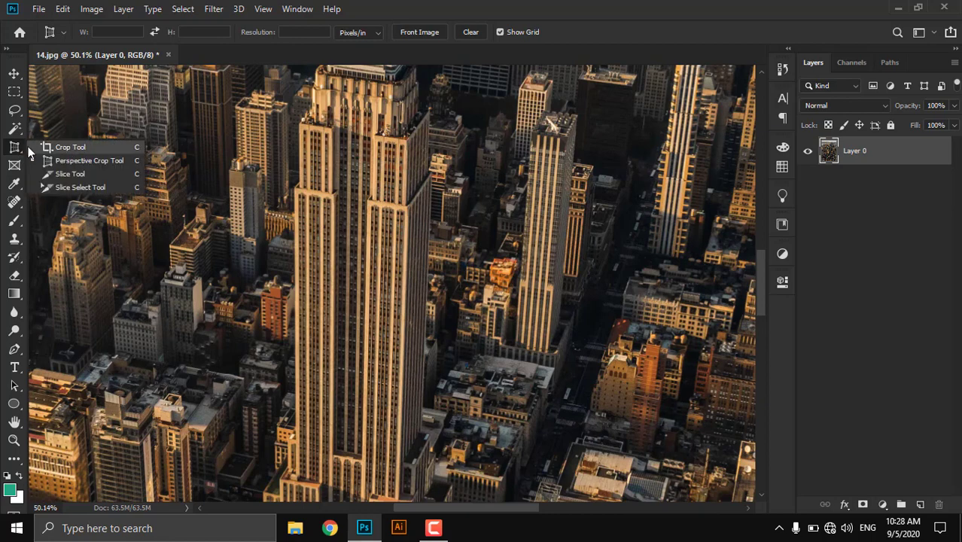
{"action": "left_click", "coordinate": [96, 161]}
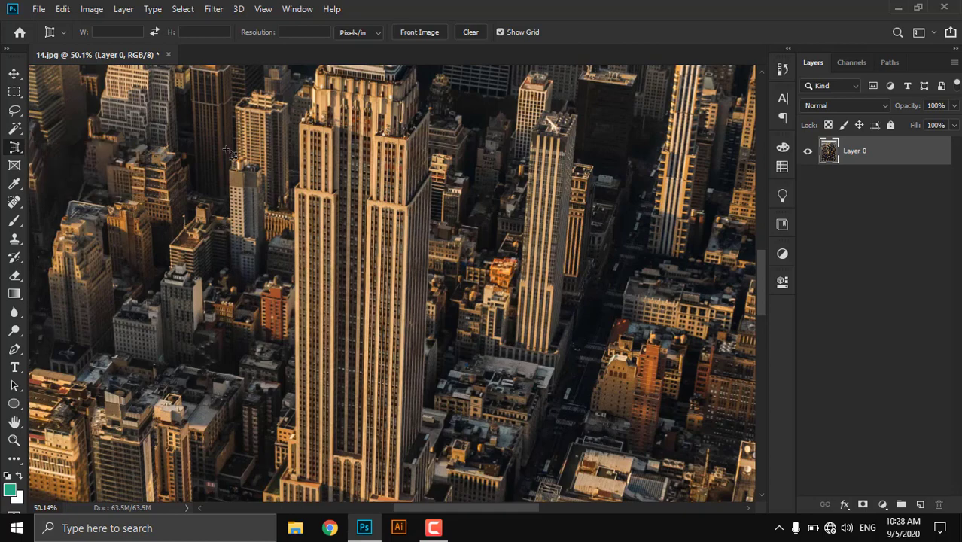
{"action": "scroll", "coordinate": [423, 243], "scroll_direction": "up", "scroll_amount": 5}
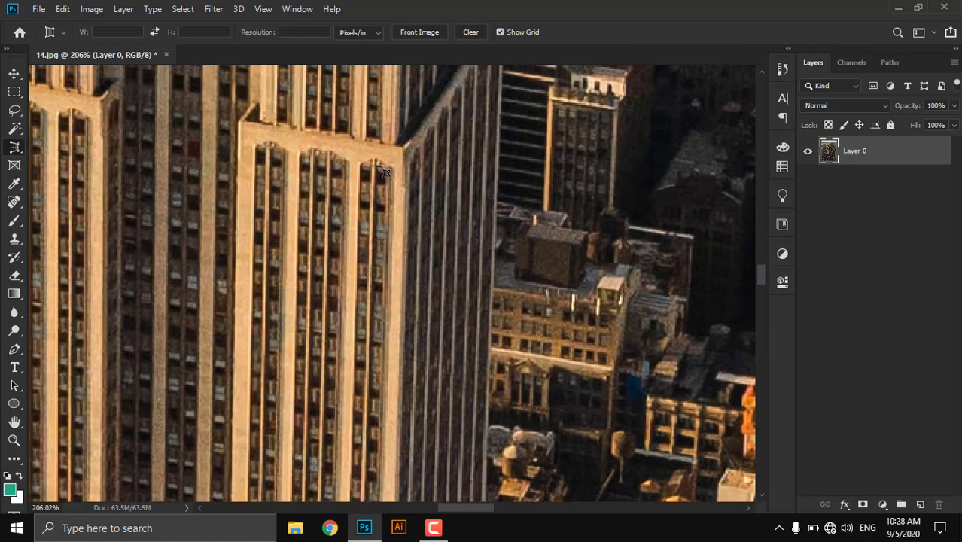
{"action": "scroll", "coordinate": [324, 158], "scroll_direction": "down", "scroll_amount": 5}
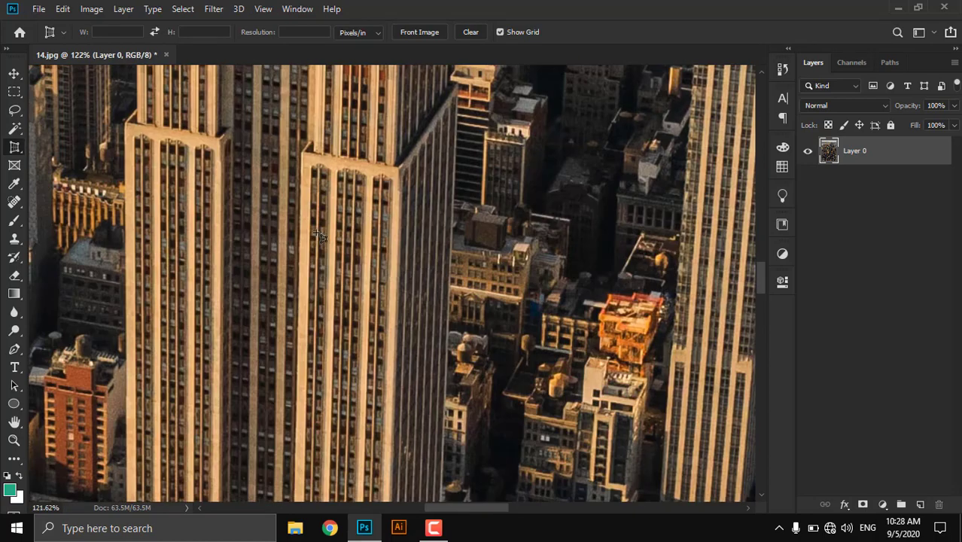
{"action": "scroll", "coordinate": [280, 422], "scroll_direction": "down", "scroll_amount": 3}
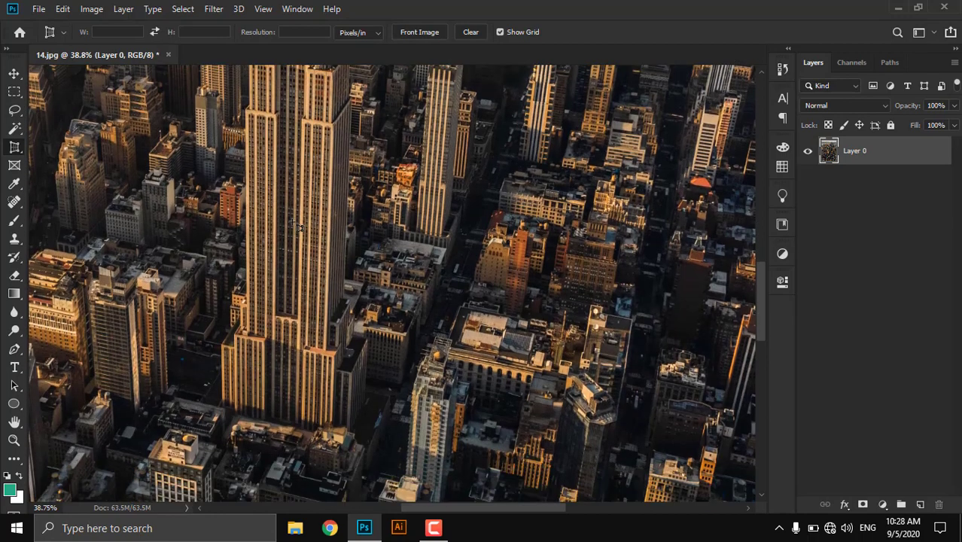
{"action": "scroll", "coordinate": [295, 226], "scroll_direction": "down", "scroll_amount": 3}
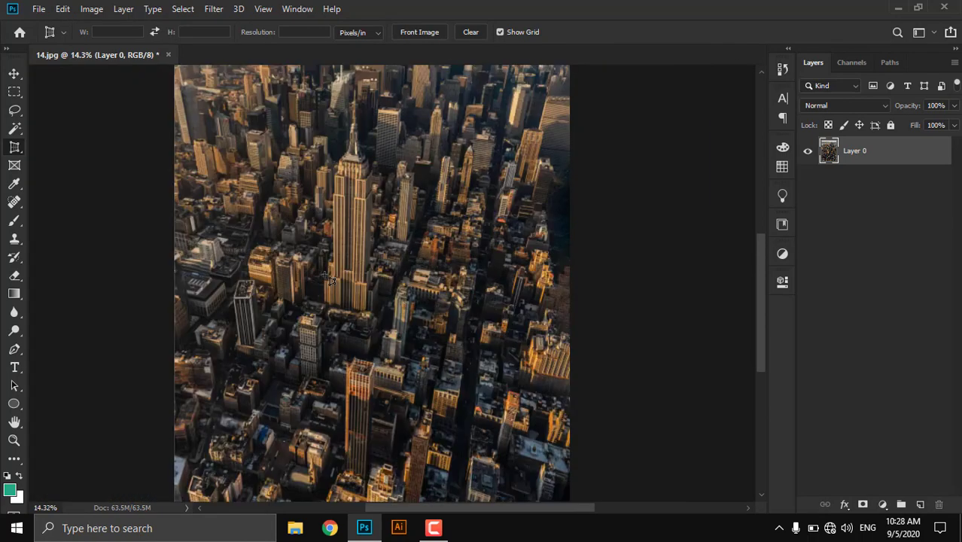
{"action": "scroll", "coordinate": [329, 278], "scroll_direction": "up", "scroll_amount": 2}
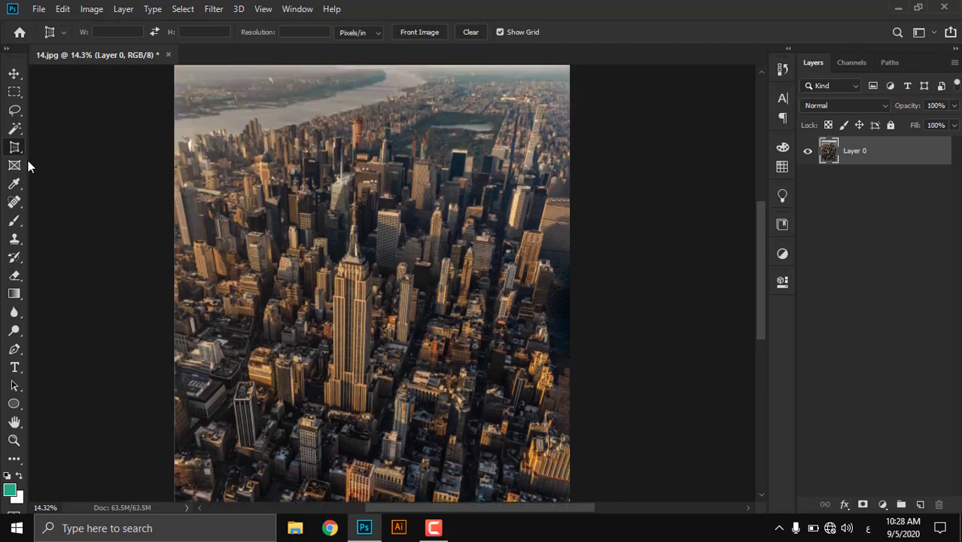
Step: Shrink the 16 : 9 crop around the central skyscraper with the Crop tool and switch the preset to Ratio
{"action": "key", "text": "c"}
{"action": "scroll", "coordinate": [526, 258], "scroll_direction": "up", "scroll_amount": 2}
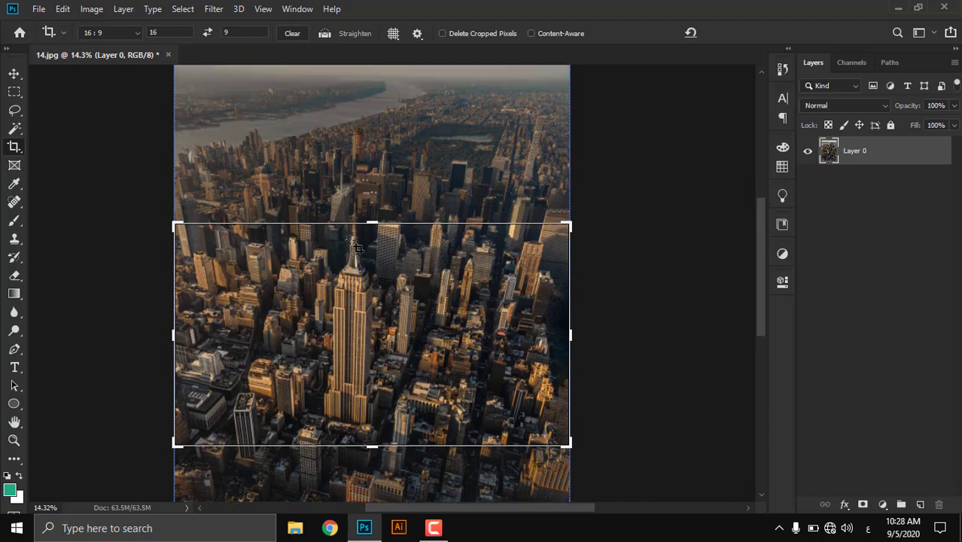
{"action": "left_click_drag", "start_coordinate": [574, 380], "coordinate": [474, 369]}
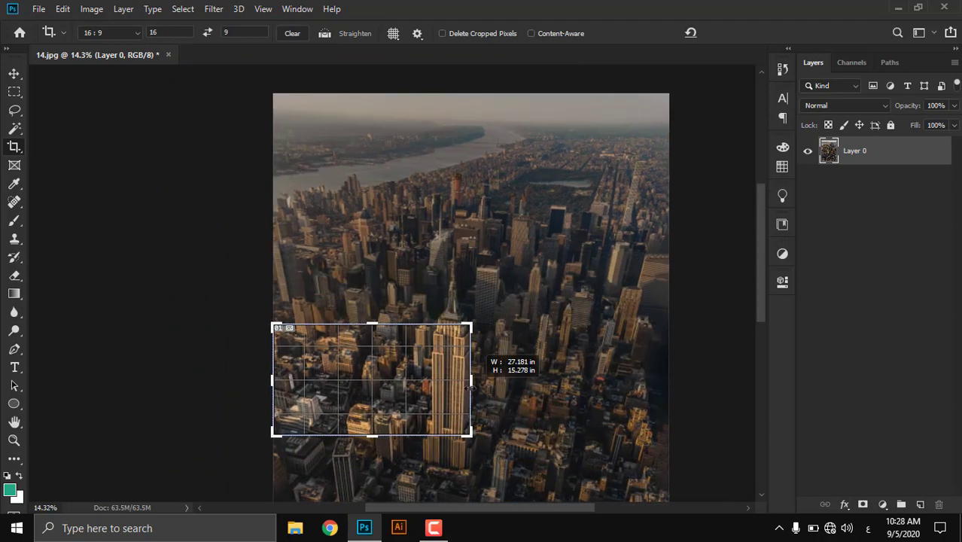
{"action": "left_click", "coordinate": [122, 38]}
{"action": "left_click", "coordinate": [119, 43]}
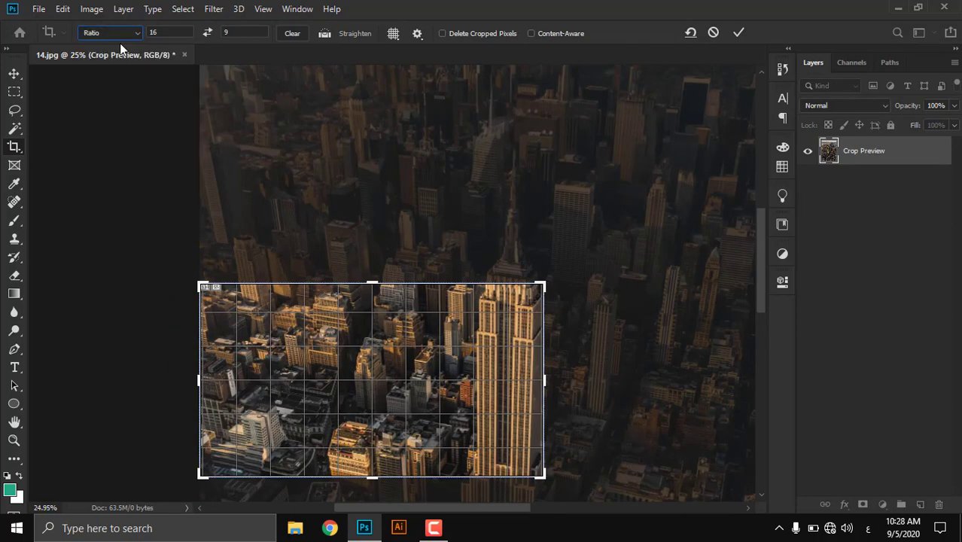
{"action": "left_click_drag", "start_coordinate": [199, 380], "coordinate": [317, 379]}
Step: Set the crop preset to W x H x Resolution, extend the crop upward over the tower's crown and apply it
{"action": "left_click", "coordinate": [110, 32]}
{"action": "scroll", "coordinate": [113, 113], "scroll_direction": "up", "scroll_amount": 2}
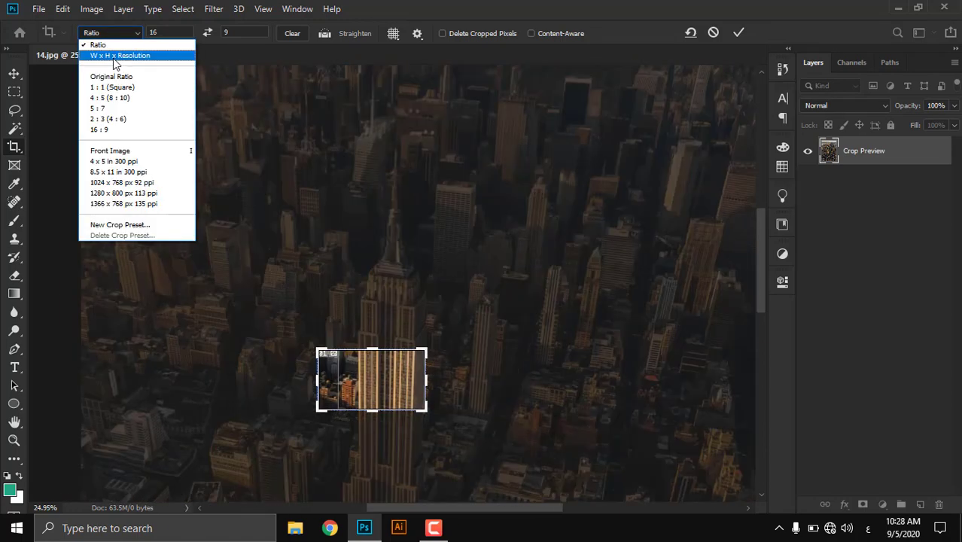
{"action": "left_click", "coordinate": [113, 21]}
{"action": "left_click_drag", "start_coordinate": [371, 350], "coordinate": [372, 302]}
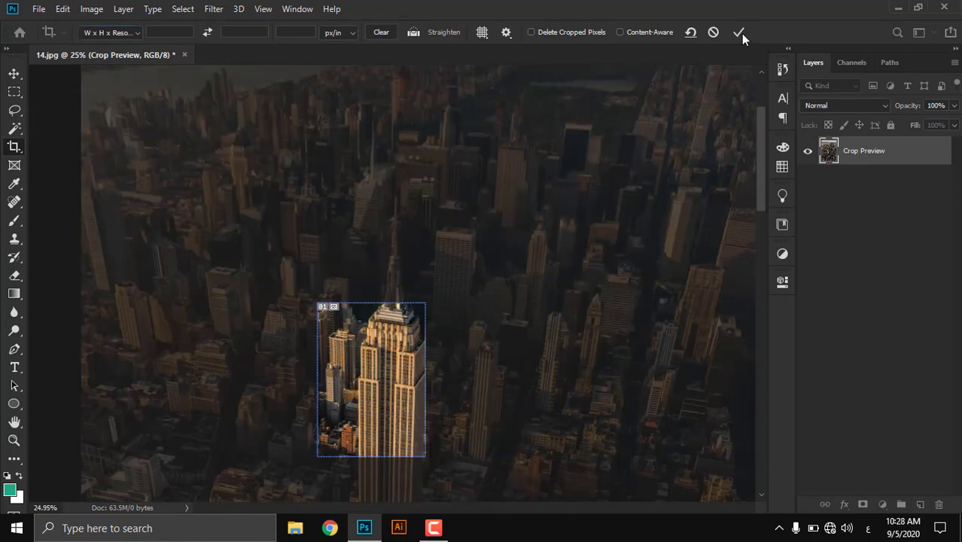
{"action": "left_click", "coordinate": [739, 32]}
Step: Undo the tower crop and the earlier edits on the photo, back to its locked Background layer
{"action": "key", "text": "ctrl+0"}
{"action": "key", "text": "ctrl+z"}
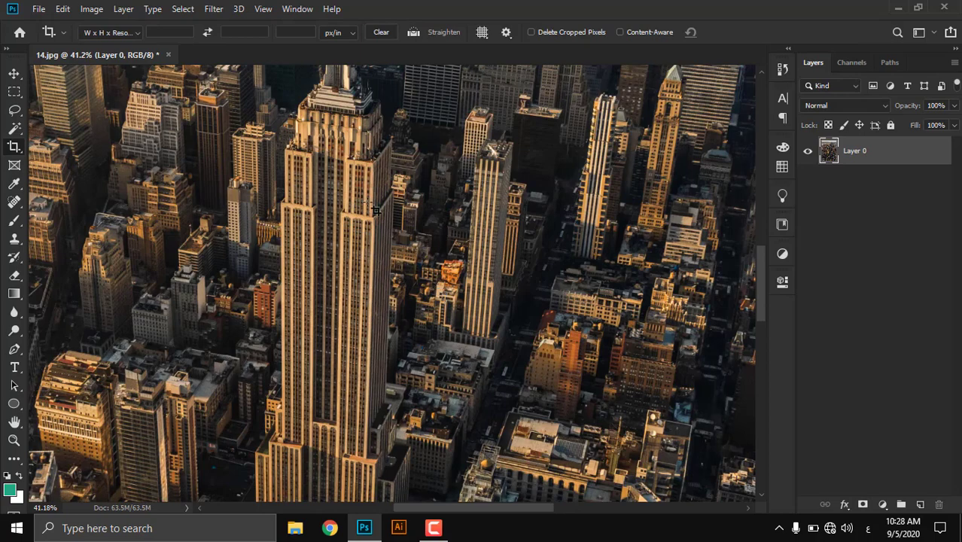
{"action": "key", "text": "ctrl+0"}
{"action": "scroll", "coordinate": [338, 247], "scroll_direction": "up", "scroll_amount": 3}
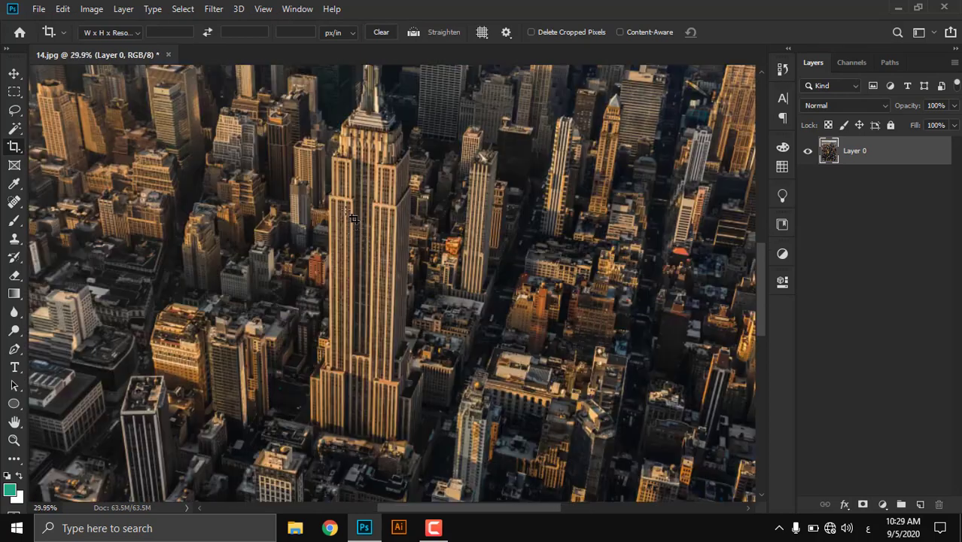
{"action": "scroll", "coordinate": [335, 222], "scroll_direction": "down", "scroll_amount": 2}
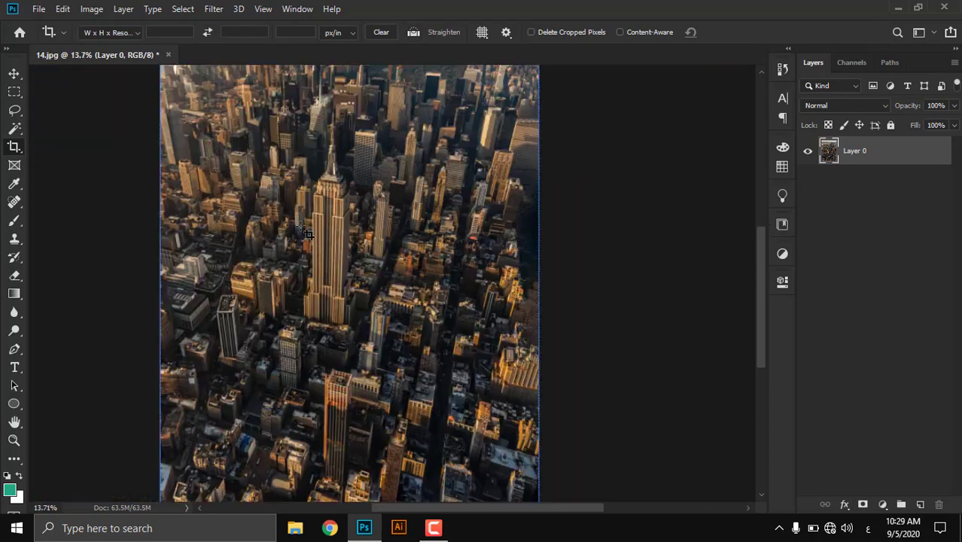
{"action": "key", "text": "ctrl+z"}
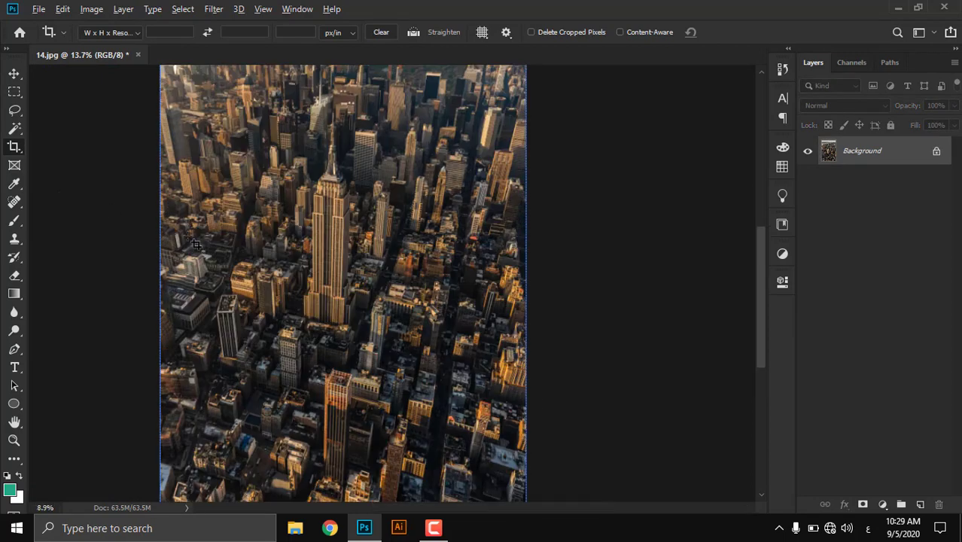
{"action": "key", "text": "ctrl+z"}
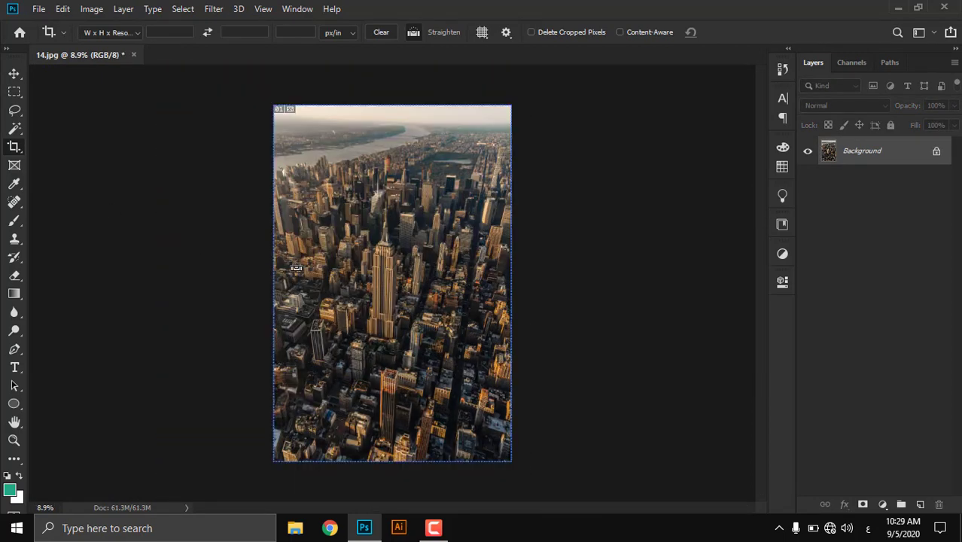
Step: Narrow the crop from both sides to a thin vertical strip around the central skyscraper
{"action": "left_click", "coordinate": [14, 147]}
{"action": "key", "text": "z"}
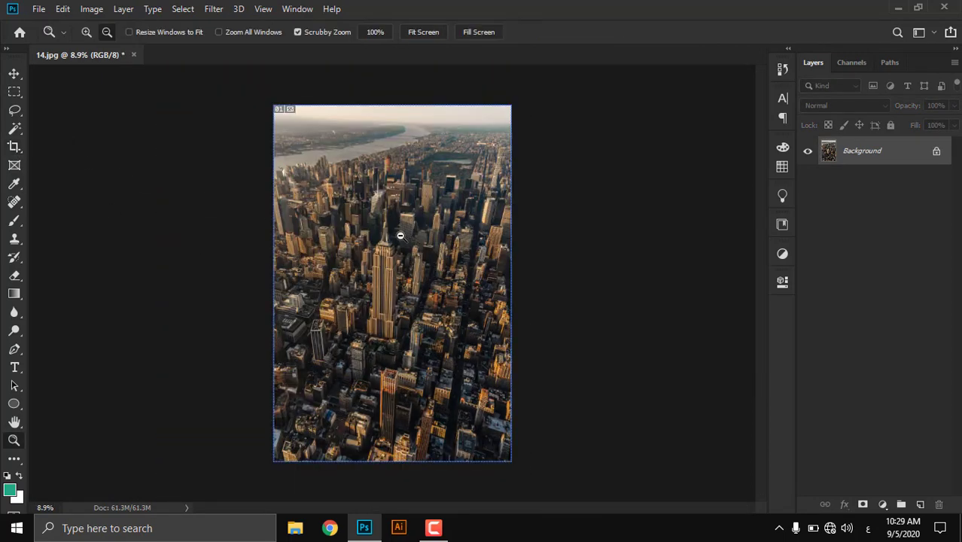
{"action": "key", "text": "c"}
{"action": "key", "text": "ctrl+0"}
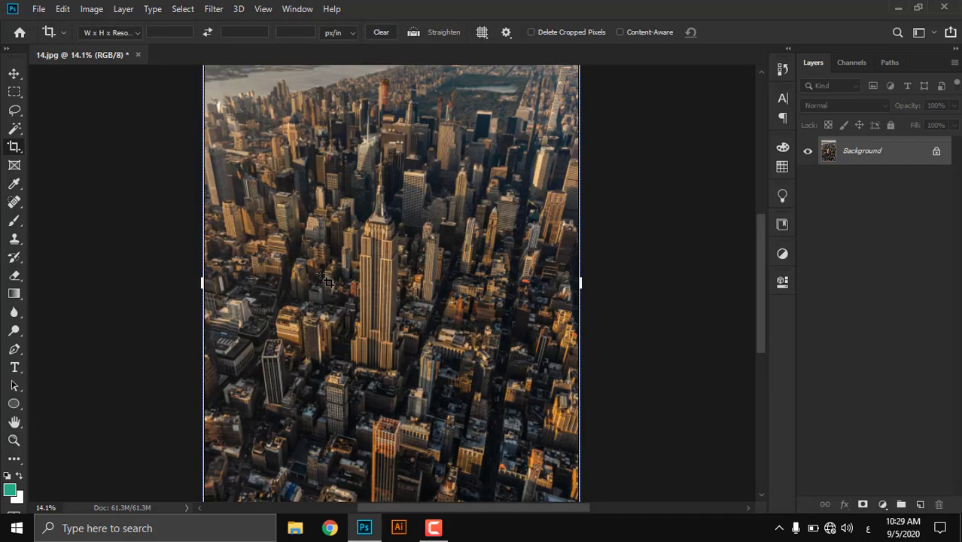
{"action": "scroll", "coordinate": [448, 308], "scroll_direction": "up", "scroll_amount": 3}
{"action": "scroll", "coordinate": [101, 262], "scroll_direction": "down", "scroll_amount": 1}
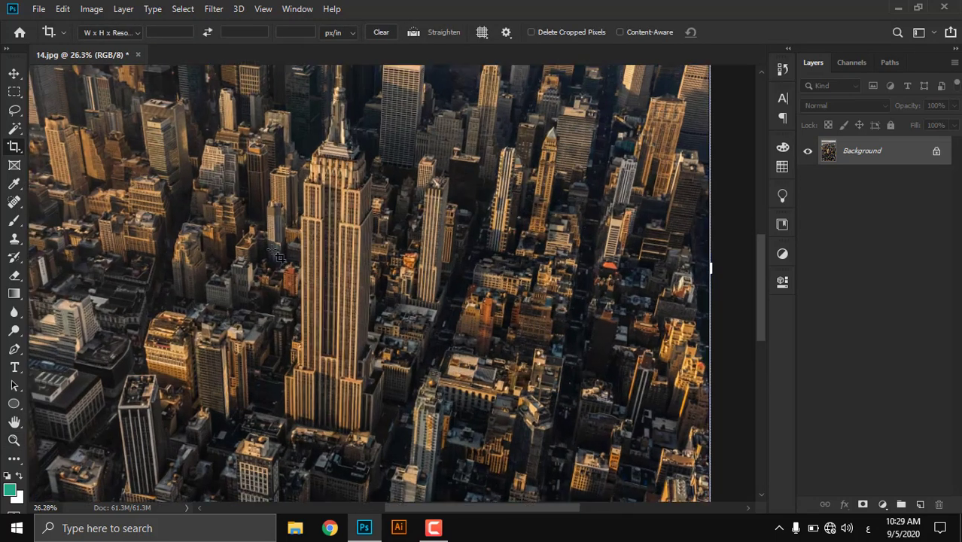
{"action": "scroll", "coordinate": [68, 270], "scroll_direction": "down", "scroll_amount": 1}
{"action": "left_click_drag", "start_coordinate": [34, 264], "coordinate": [130, 265]}
{"action": "left_click_drag", "start_coordinate": [421, 267], "coordinate": [301, 268]}
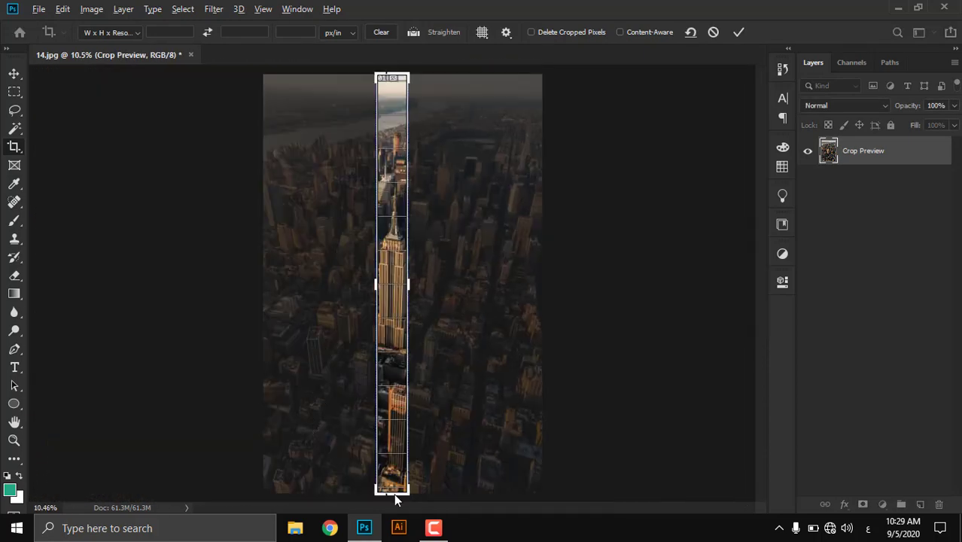
Step: Shorten the crop from below and above to the skyscraper's shaft, just under its spire, and apply it
{"action": "left_click_drag", "start_coordinate": [397, 495], "coordinate": [392, 423]}
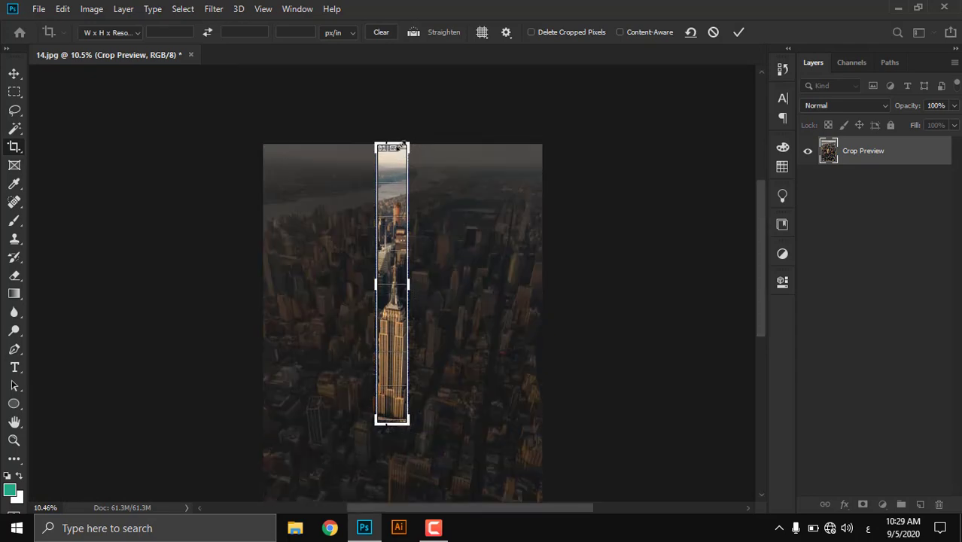
{"action": "left_click_drag", "start_coordinate": [405, 143], "coordinate": [404, 226]}
{"action": "left_click_drag", "start_coordinate": [431, 470], "coordinate": [456, 472]}
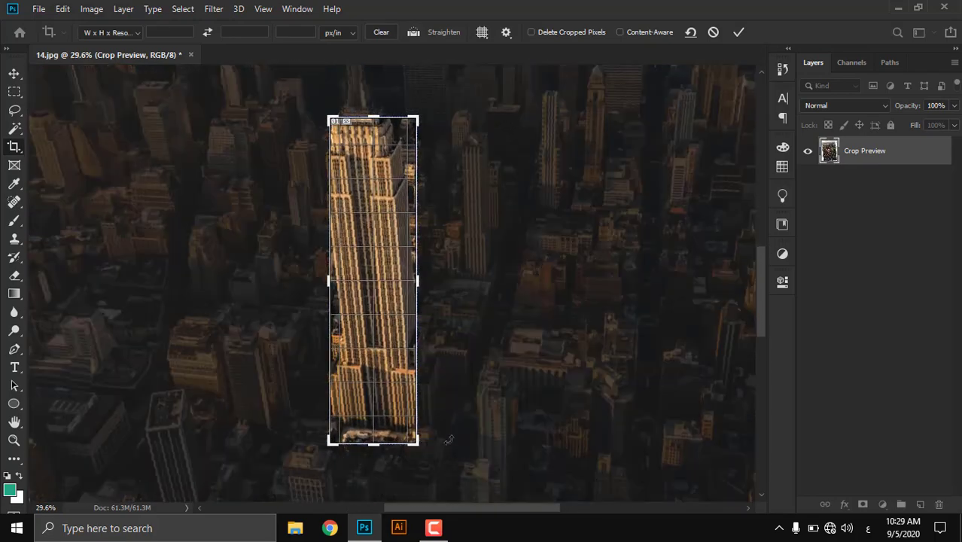
{"action": "left_click", "coordinate": [736, 31]}
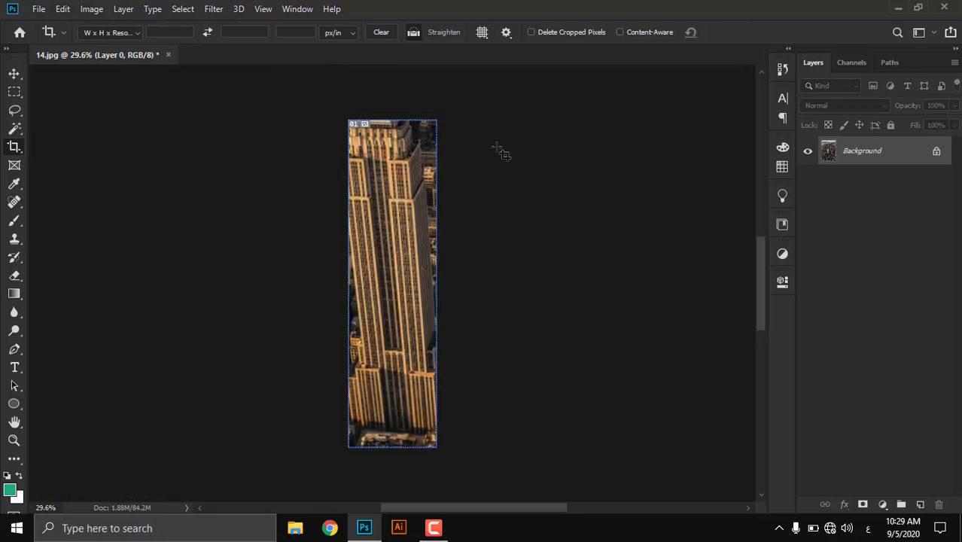
Step: Undo the skyscraper crop to restore the full city photo and fit it in view
{"action": "key", "text": "ctrl+z"}
{"action": "key", "text": "ctrl+0"}
{"action": "key", "text": "ctrl+z"}
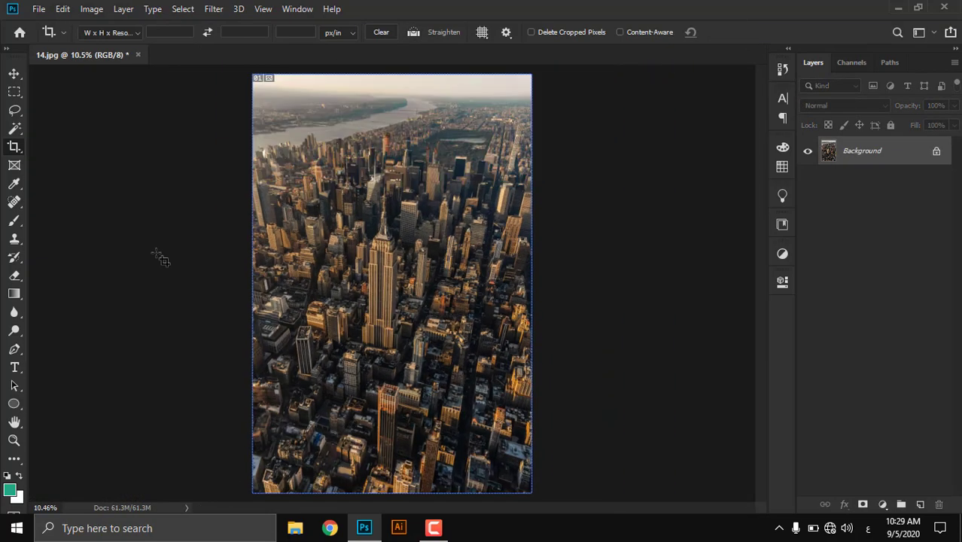
Step: Outline the skyscraper's front facade by its four corners with the Perspective Crop tool and apply the crop
{"action": "right_click", "coordinate": [16, 152]}
{"action": "left_click", "coordinate": [77, 159]}
{"action": "scroll", "coordinate": [582, 429], "scroll_direction": "up", "scroll_amount": 5}
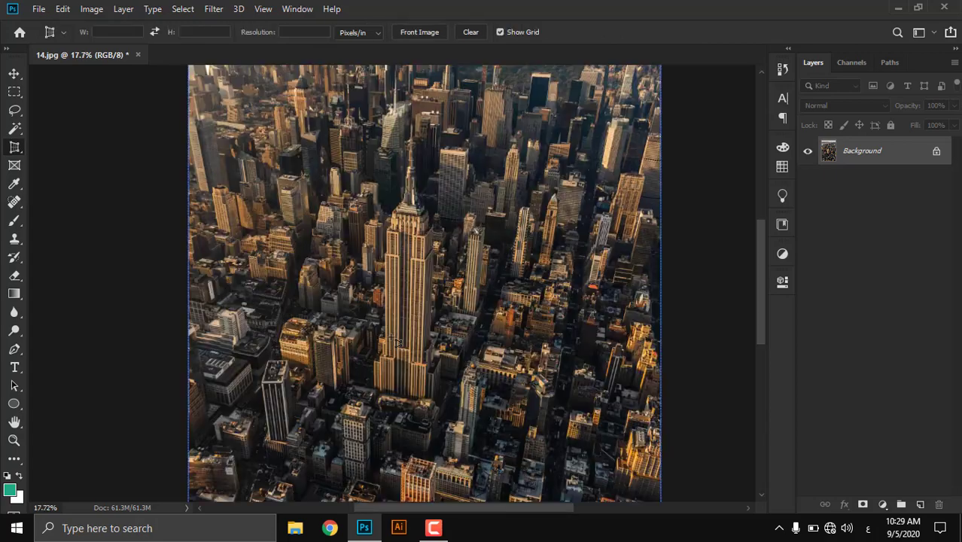
{"action": "scroll", "coordinate": [581, 429], "scroll_direction": "up", "scroll_amount": 2}
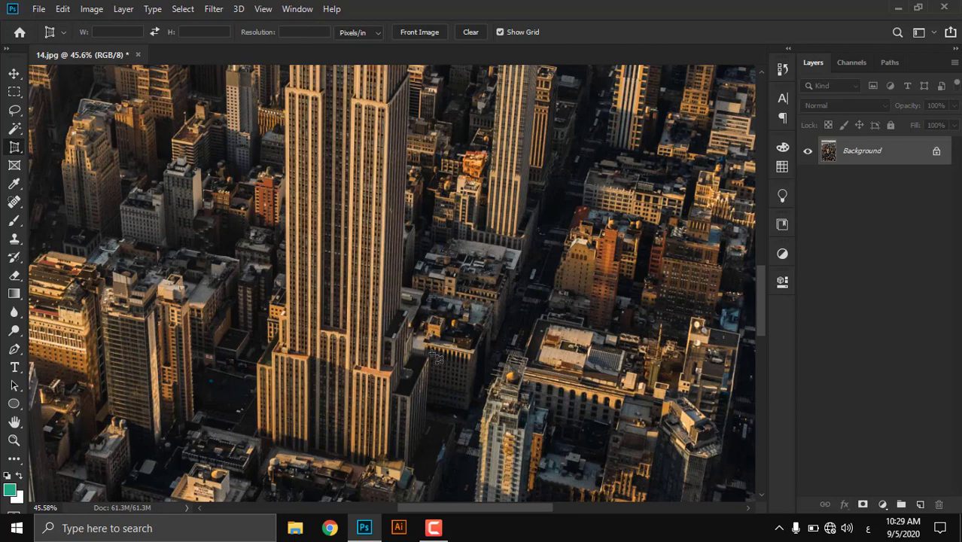
{"action": "left_click", "coordinate": [380, 368]}
{"action": "left_click", "coordinate": [284, 351]}
{"action": "left_click", "coordinate": [284, 210]}
{"action": "left_click", "coordinate": [284, 84]}
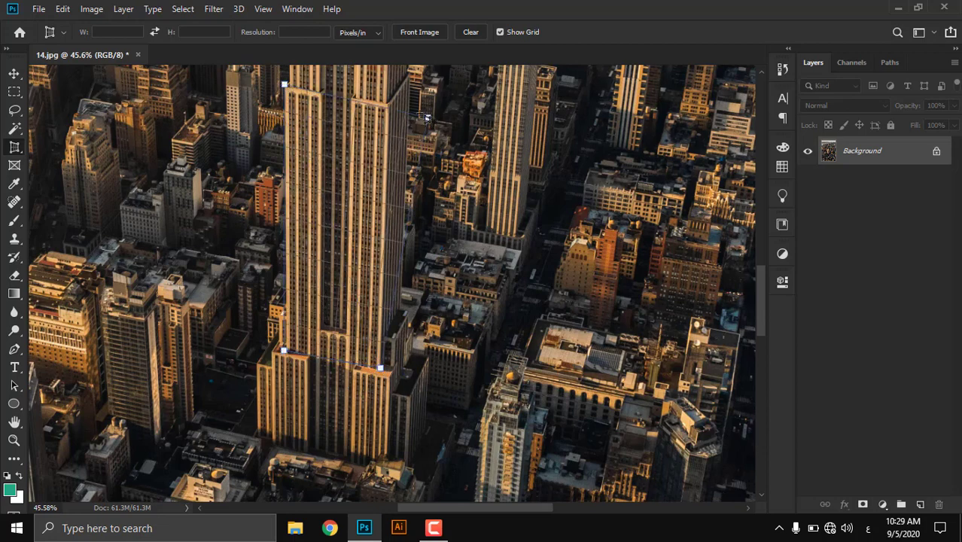
{"action": "left_click", "coordinate": [385, 104]}
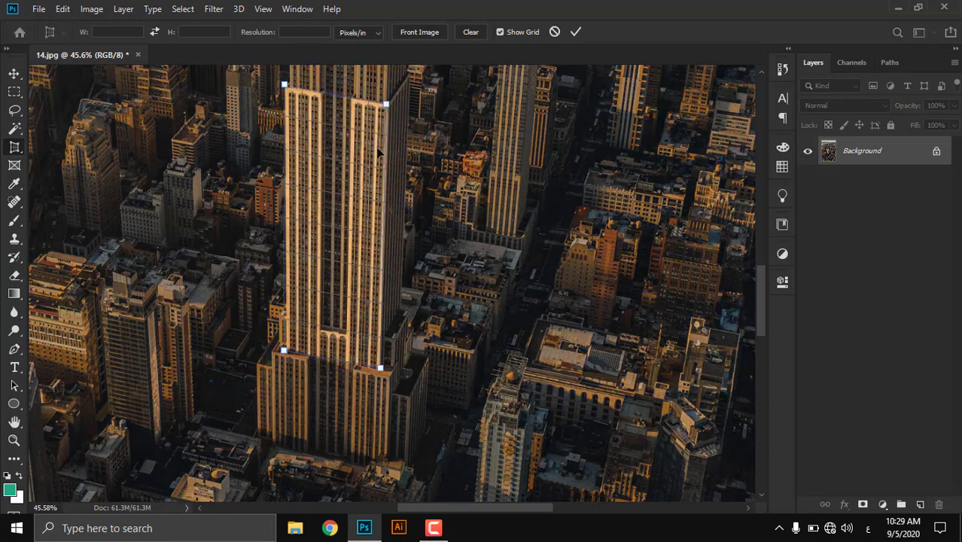
{"action": "left_click", "coordinate": [575, 32]}
Step: Paint two short test brush strokes on the straightened facade and undo them
{"action": "key", "text": "z"}
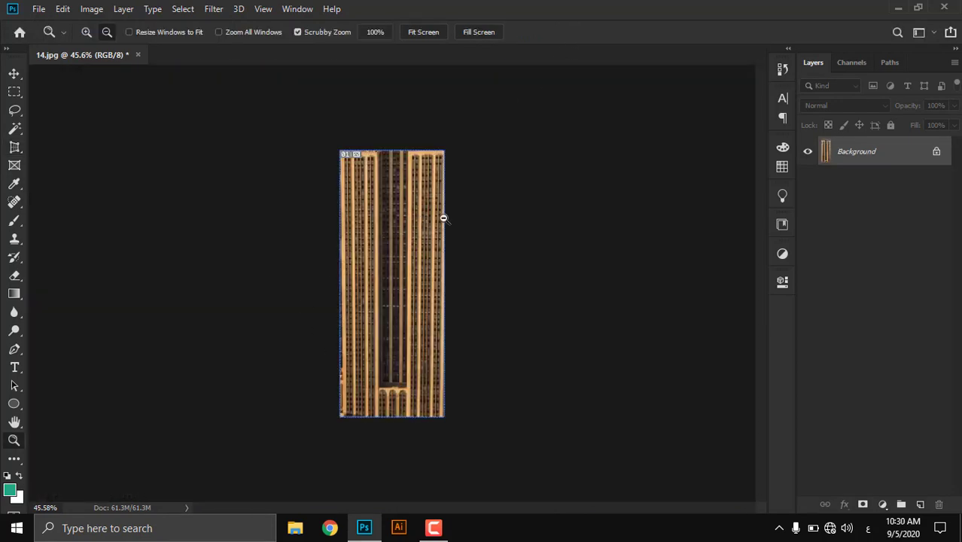
{"action": "left_click_drag", "start_coordinate": [442, 217], "coordinate": [364, 111]}
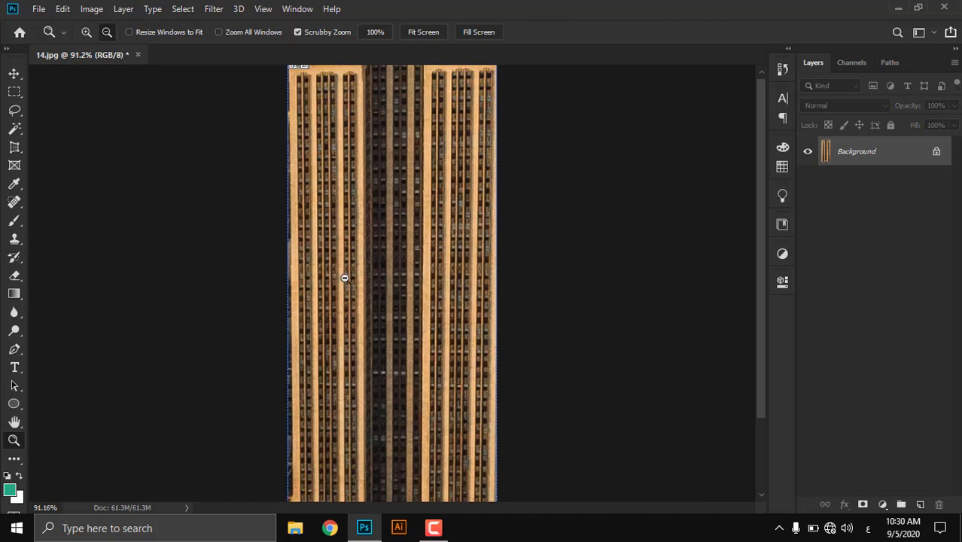
{"action": "left_click_drag", "start_coordinate": [386, 345], "coordinate": [373, 314]}
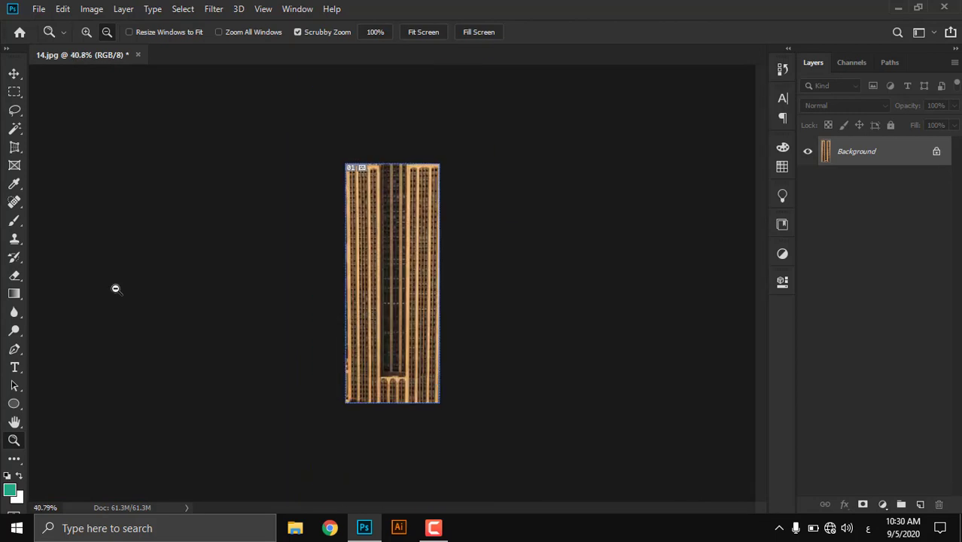
{"action": "key", "text": "b"}
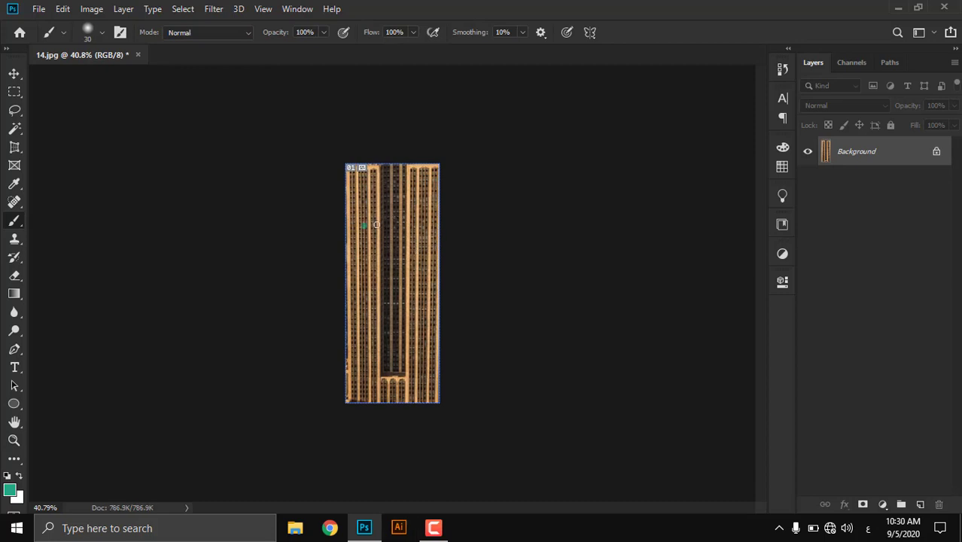
{"action": "left_click_drag", "start_coordinate": [377, 224], "coordinate": [383, 243]}
{"action": "left_click_drag", "start_coordinate": [398, 210], "coordinate": [414, 233]}
{"action": "key", "text": "ctrl+z"}
{"action": "key", "text": "ctrl+z"}
Step: Close 14.jpg without saving its changes and open the photo 22.jpg
{"action": "left_click", "coordinate": [15, 73]}
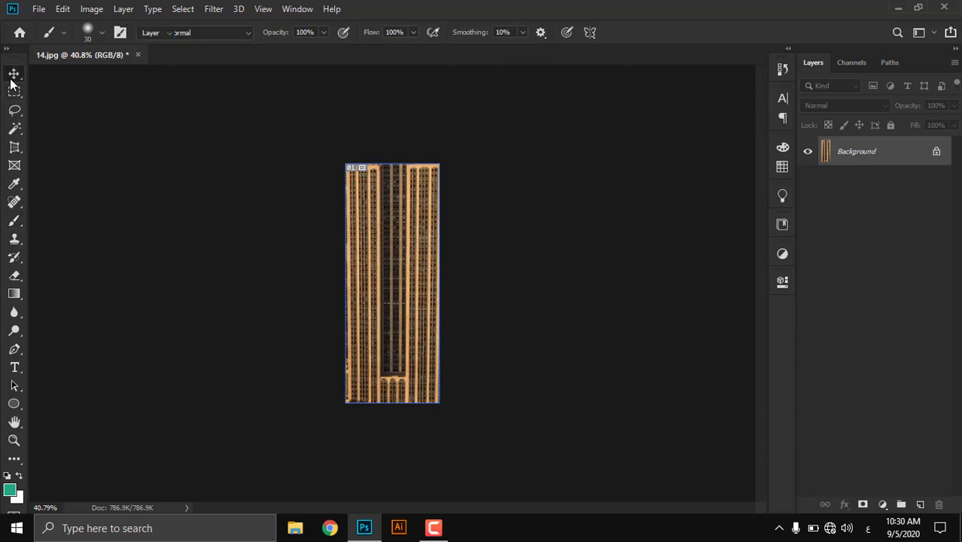
{"action": "left_click", "coordinate": [137, 55]}
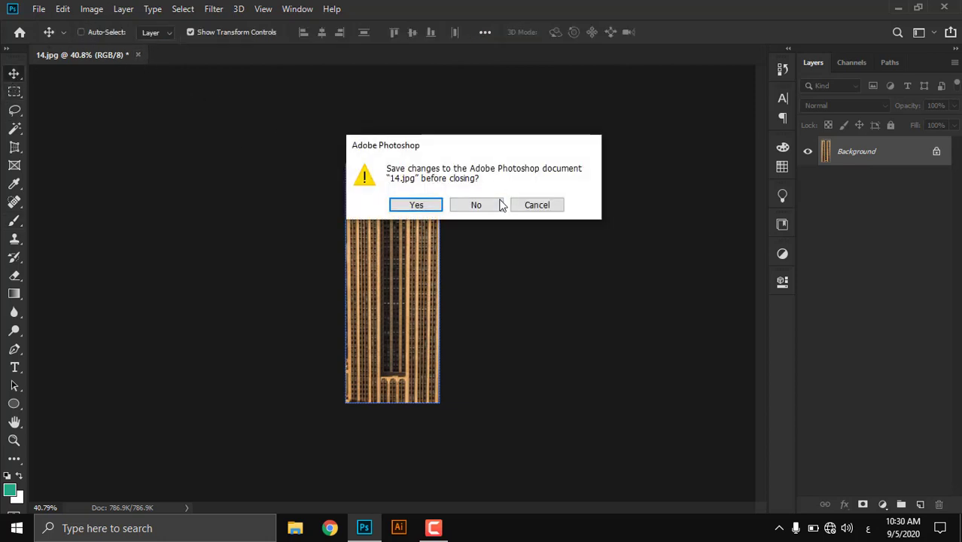
{"action": "left_click", "coordinate": [480, 204]}
{"action": "left_click", "coordinate": [36, 9]}
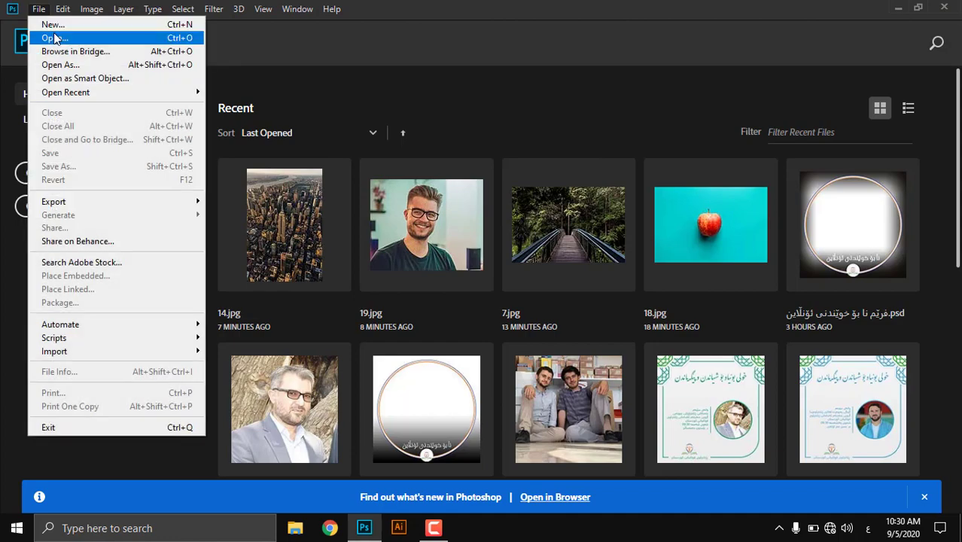
{"action": "left_click", "coordinate": [53, 34]}
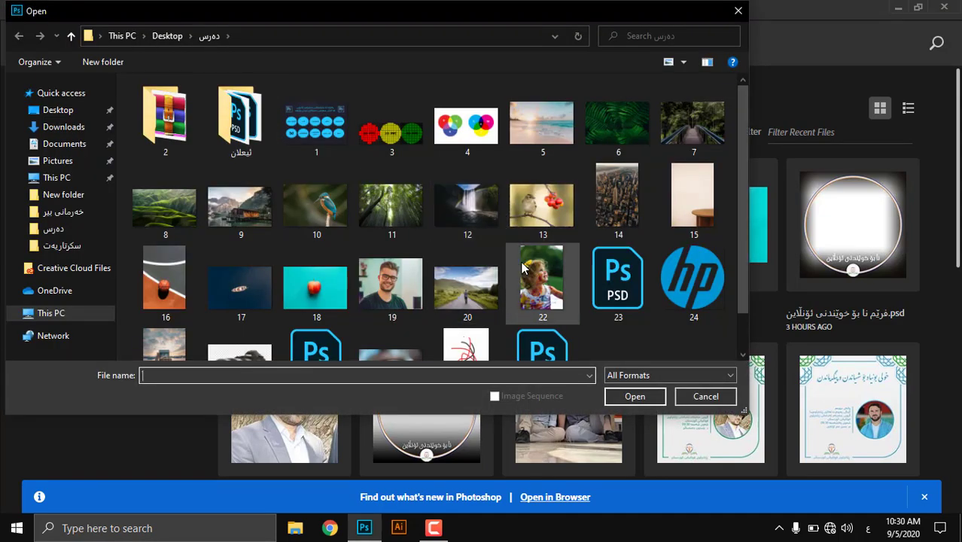
{"action": "double_click", "coordinate": [541, 282]}
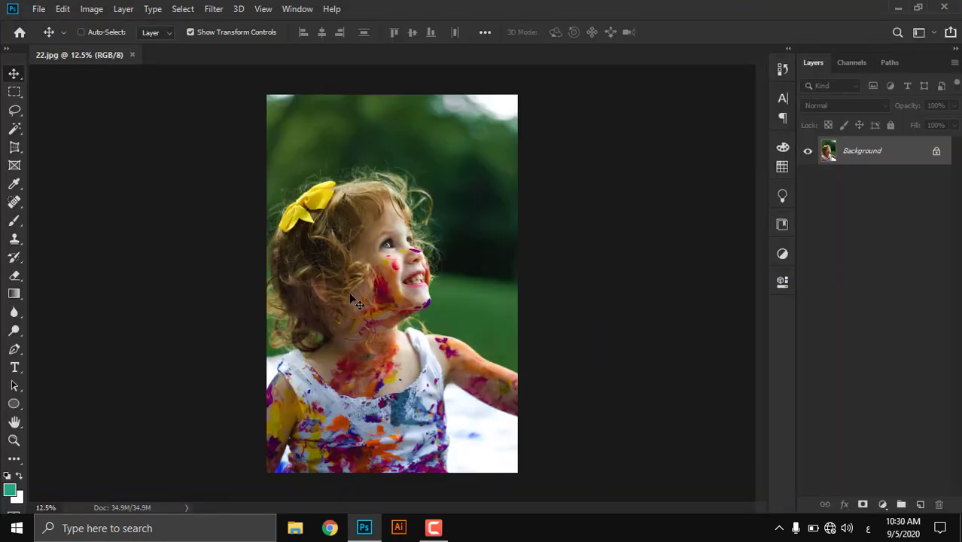
Step: Activate the Eyedropper tool for sampling colours from the photo of the paint-covered girl
{"action": "key", "text": "z"}
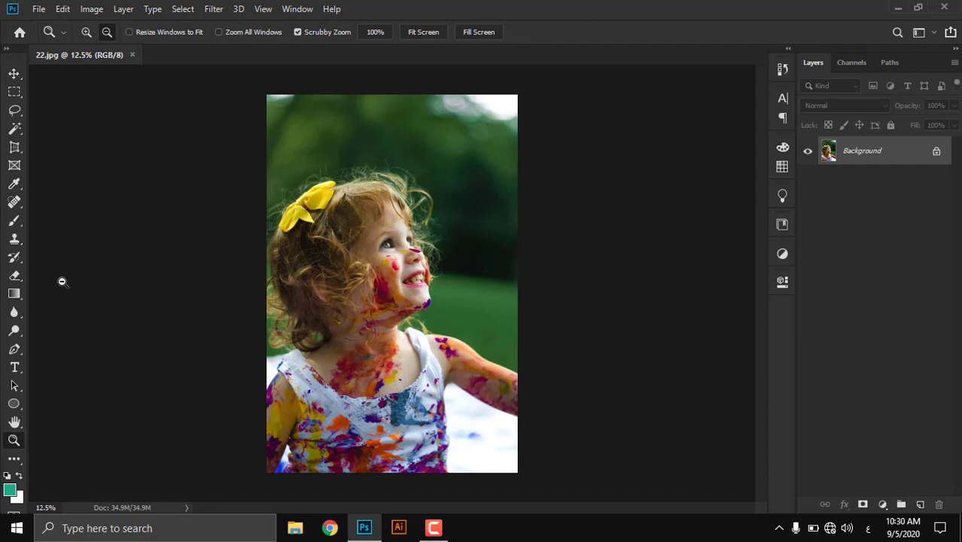
{"action": "left_click", "coordinate": [16, 185]}
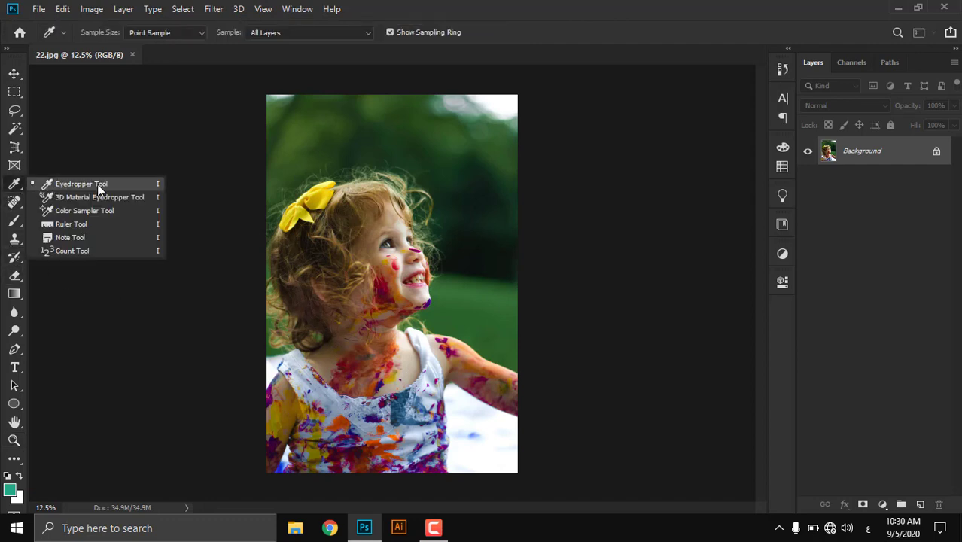
{"action": "left_click", "coordinate": [14, 167]}
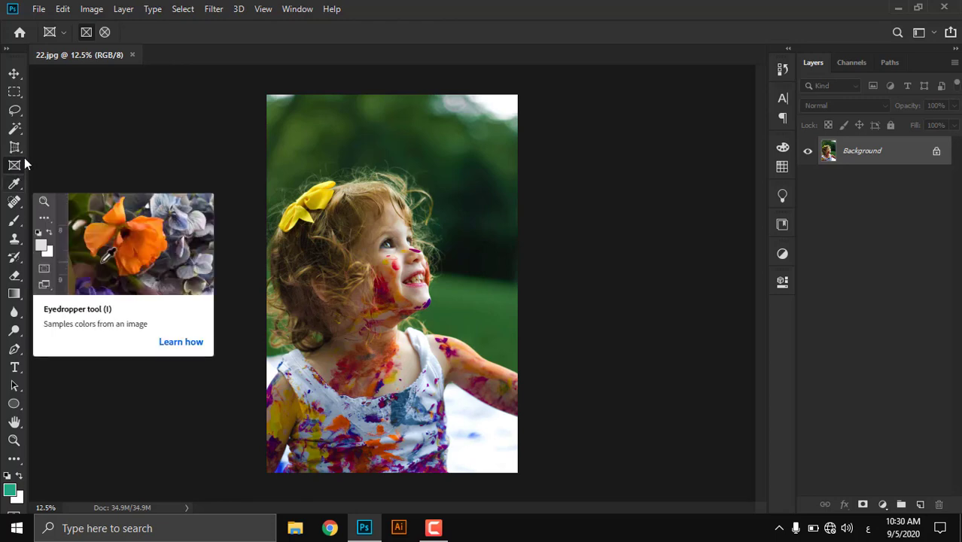
{"action": "left_click", "coordinate": [14, 184]}
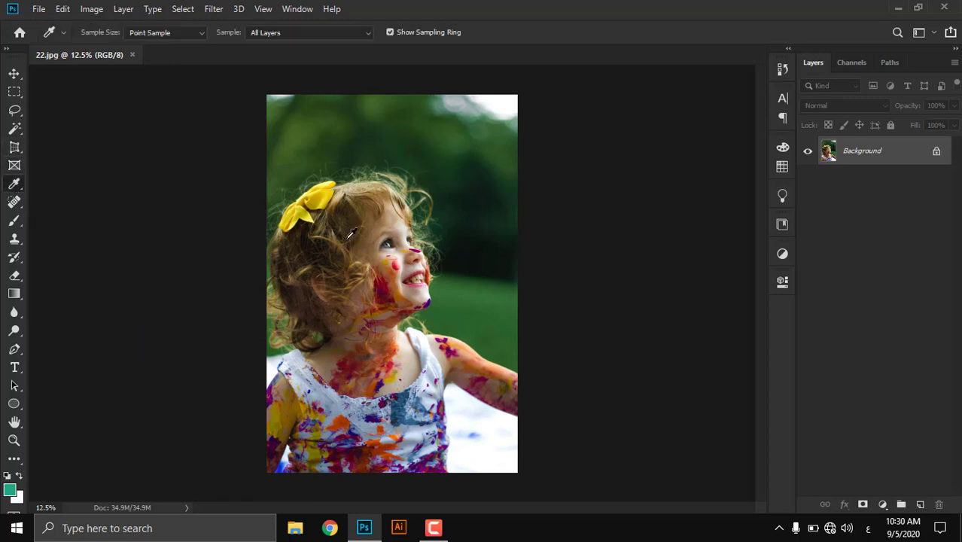
{"action": "scroll", "coordinate": [466, 250], "scroll_direction": "up", "scroll_amount": 2}
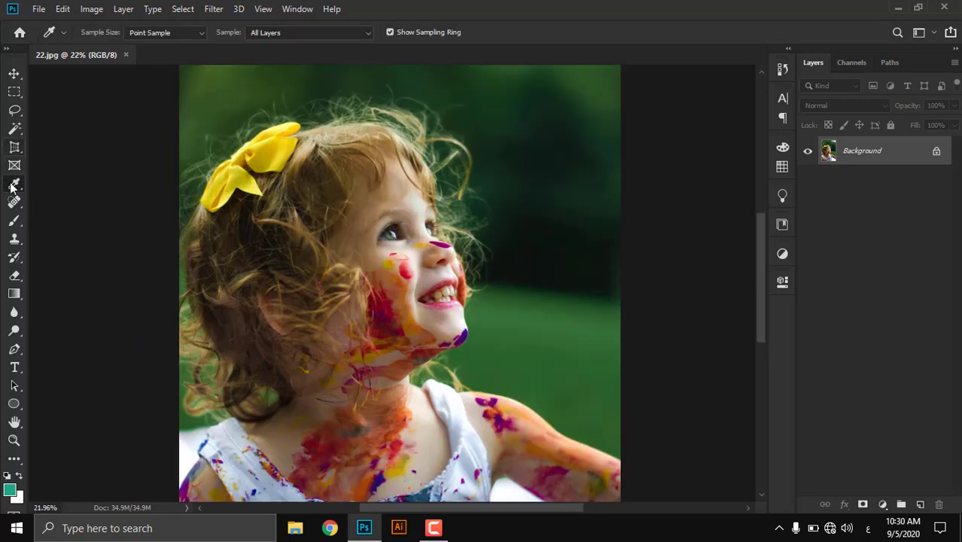
{"action": "right_click", "coordinate": [11, 187]}
{"action": "left_click", "coordinate": [4, 186]}
{"action": "scroll", "coordinate": [362, 340], "scroll_direction": "down", "scroll_amount": 4}
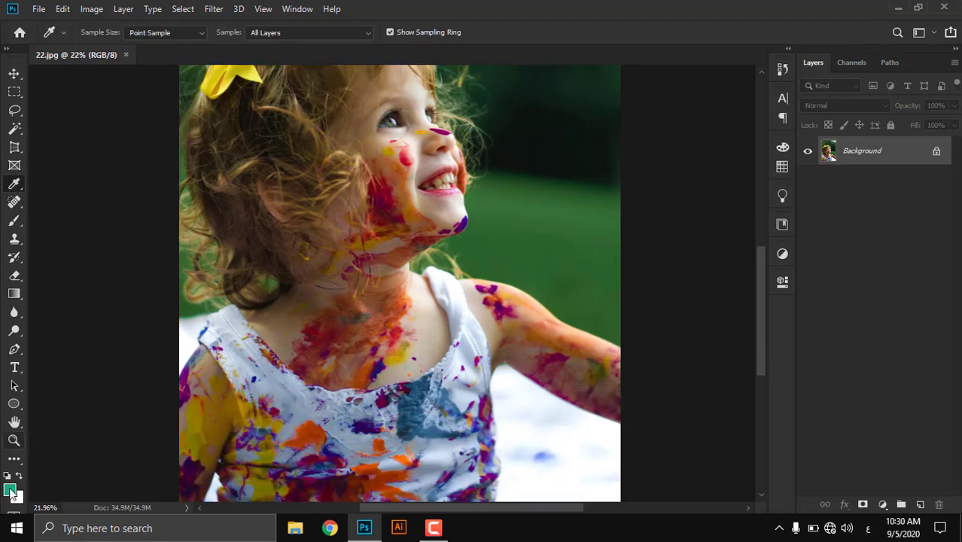
Step: Set the foreground colour to pink f45f7e in the Color Picker, approximating the paint spot on the girl's cheek
{"action": "scroll", "coordinate": [402, 147], "scroll_direction": "up", "scroll_amount": 10}
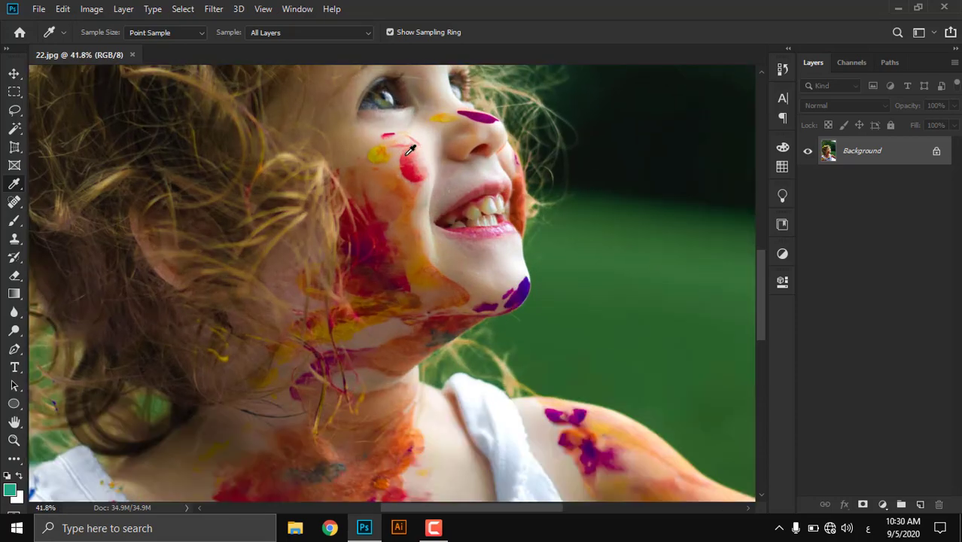
{"action": "scroll", "coordinate": [386, 198], "scroll_direction": "down", "scroll_amount": 10}
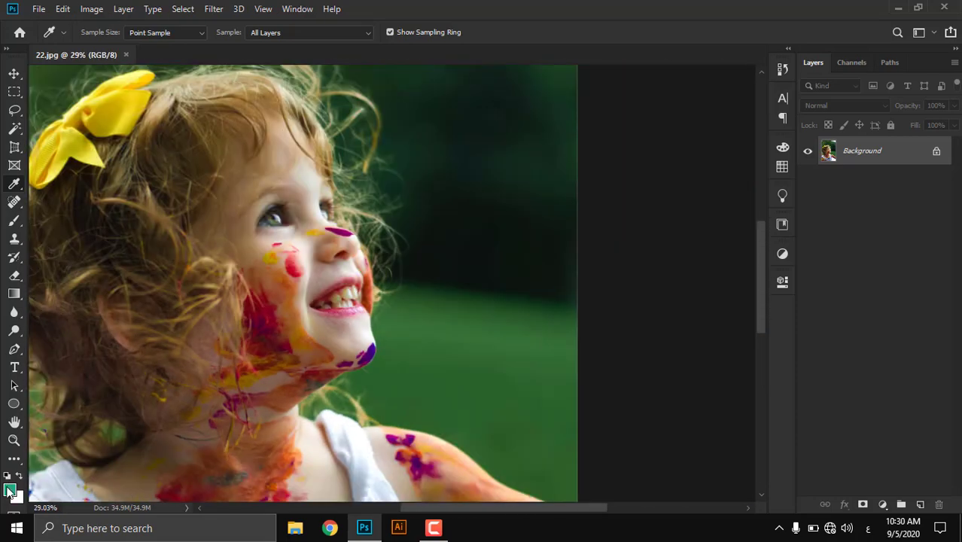
{"action": "left_click", "coordinate": [9, 491]}
{"action": "left_click_drag", "start_coordinate": [781, 151], "coordinate": [782, 97]}
{"action": "left_click_drag", "start_coordinate": [707, 106], "coordinate": [698, 99]}
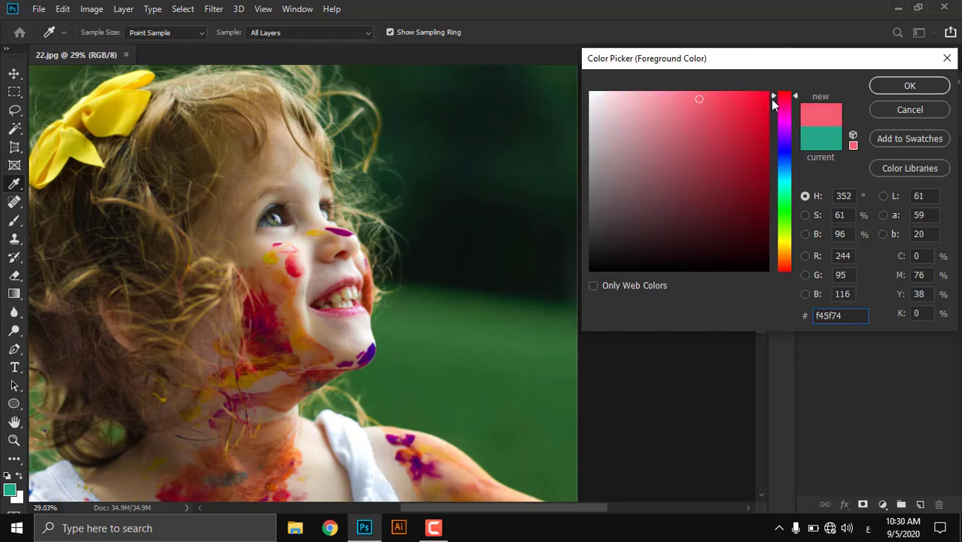
{"action": "left_click_drag", "start_coordinate": [772, 100], "coordinate": [779, 100]}
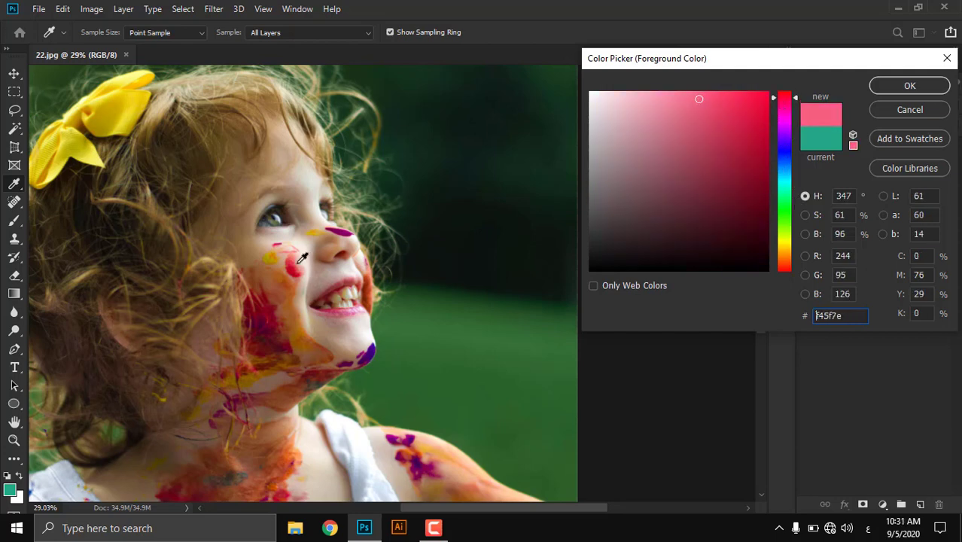
{"action": "left_click", "coordinate": [896, 84]}
Step: Paint a short pink test stroke beside the girl's nose with the Brush tool and undo it
{"action": "scroll", "coordinate": [372, 283], "scroll_direction": "up", "scroll_amount": 4}
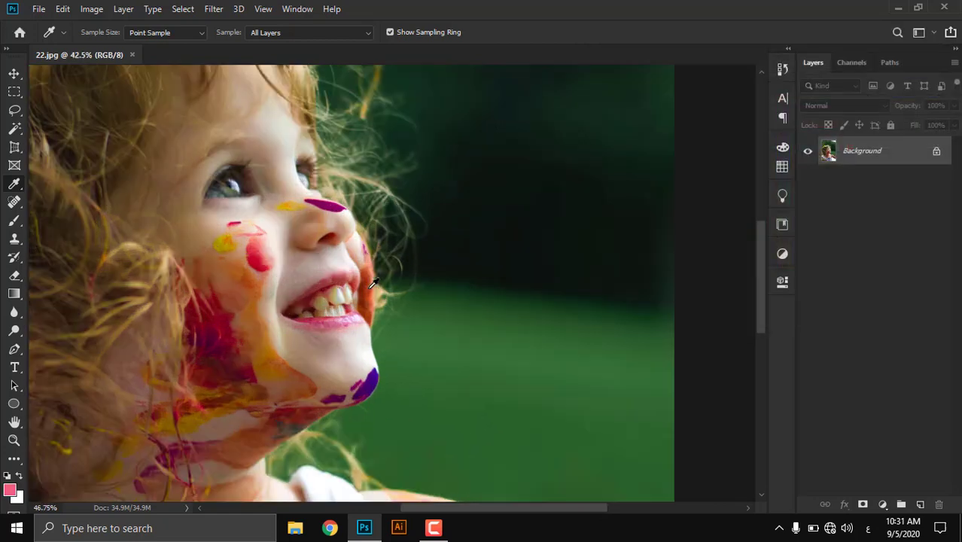
{"action": "key", "text": "b"}
{"action": "left_click_drag", "start_coordinate": [276, 225], "coordinate": [276, 245]}
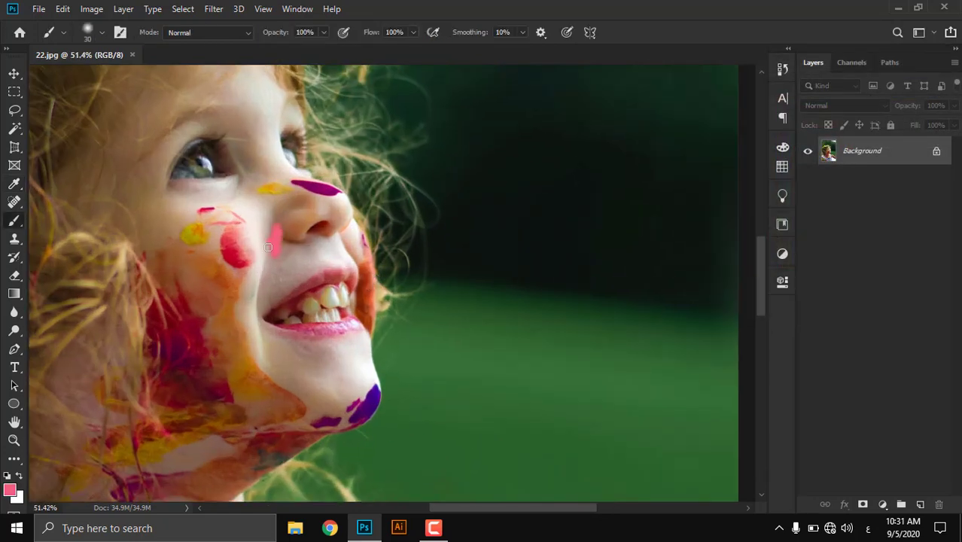
{"action": "key", "text": "ctrl+z"}
Step: Brush a test stroke beside the nose in the red sampled from the cheek's paint spot, and undo the stroke
{"action": "scroll", "coordinate": [247, 234], "scroll_direction": "up", "scroll_amount": 3}
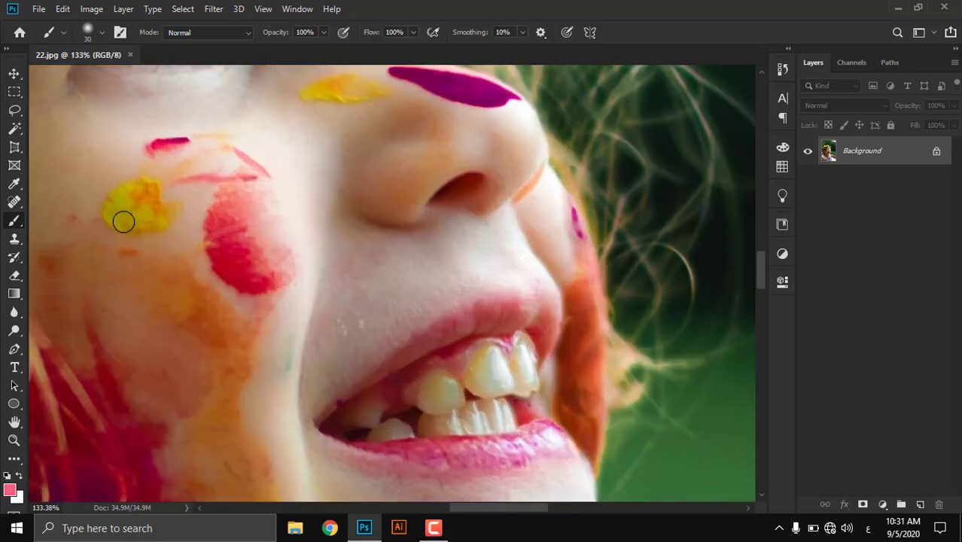
{"action": "key", "text": "i"}
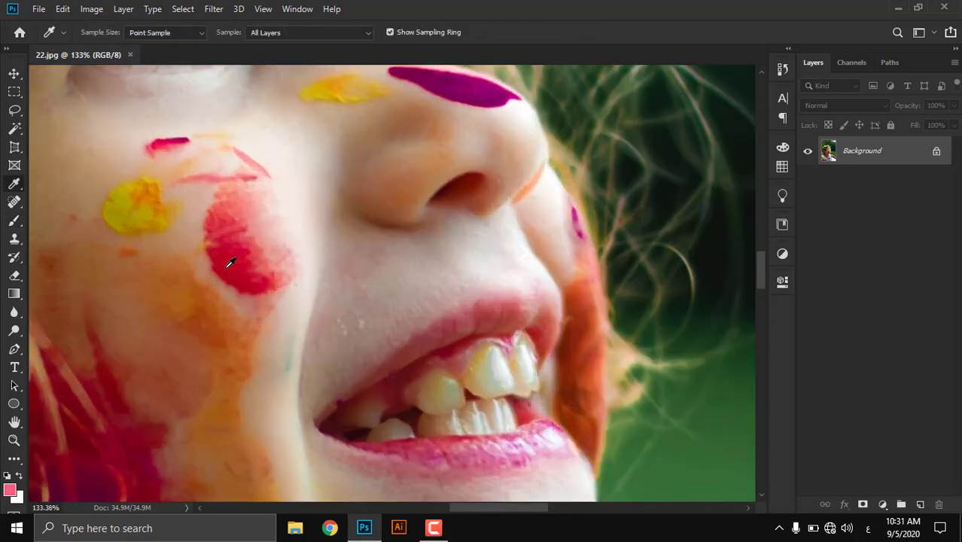
{"action": "key", "text": "b"}
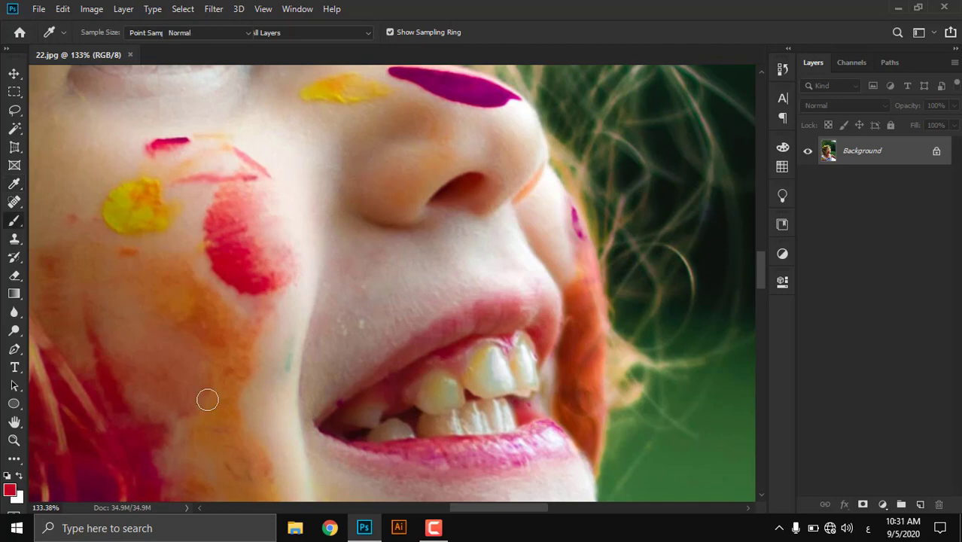
{"action": "left_click_drag", "start_coordinate": [322, 196], "coordinate": [315, 228]}
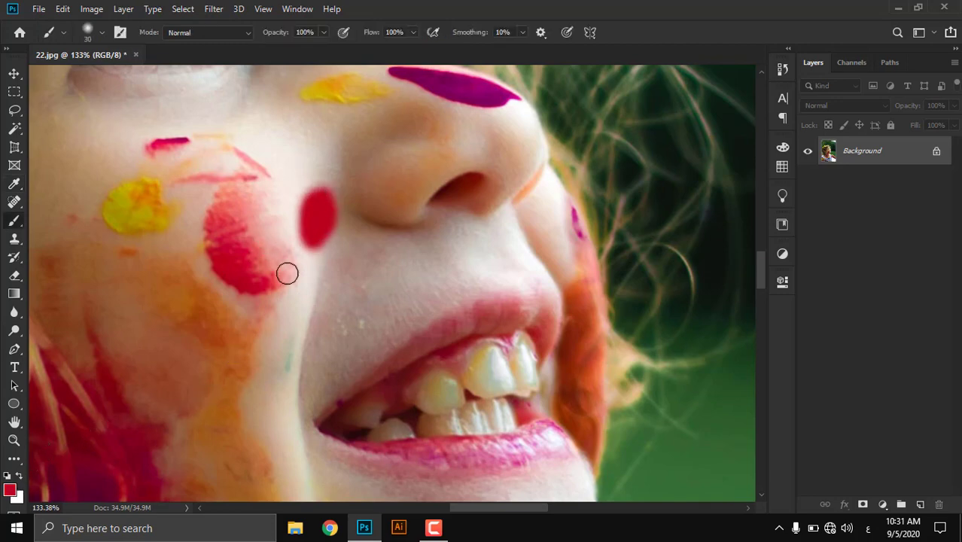
{"action": "key", "text": "ctrl+z"}
Step: Sample the purple paint on the girl's nose as the foreground colour and switch back to the Brush tool
{"action": "scroll", "coordinate": [410, 261], "scroll_direction": "down", "scroll_amount": 3}
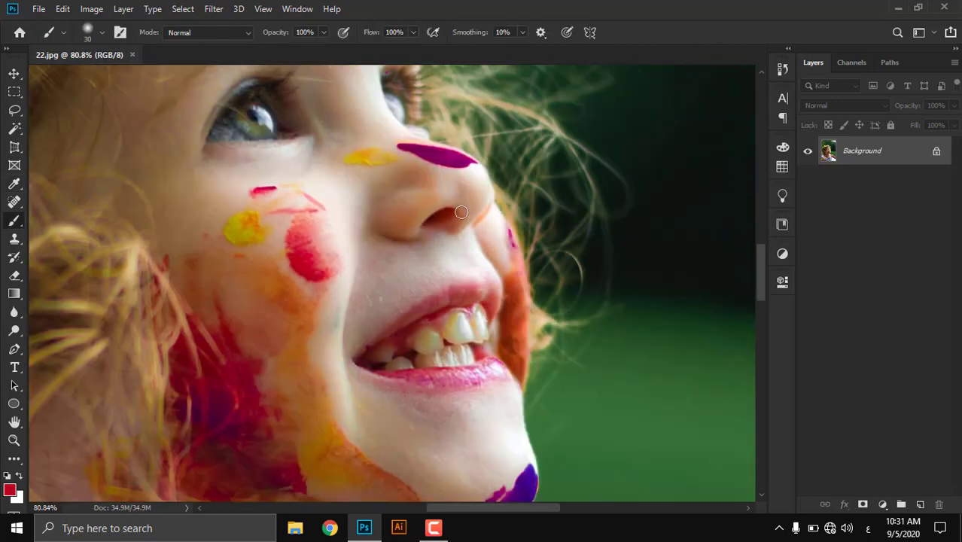
{"action": "key", "text": "i"}
{"action": "left_click", "coordinate": [435, 148]}
{"action": "key", "text": "b"}
{"action": "scroll", "coordinate": [403, 231], "scroll_direction": "down", "scroll_amount": 5}
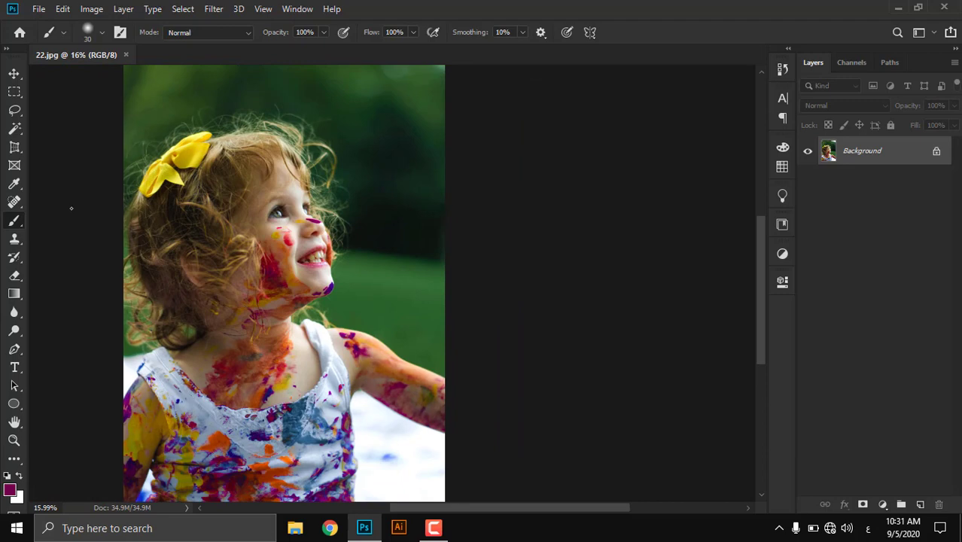
Step: Switch to the Eyedropper tool and review its sample source and sample size options, keeping All Layers and Point Sample
{"action": "key", "text": "i"}
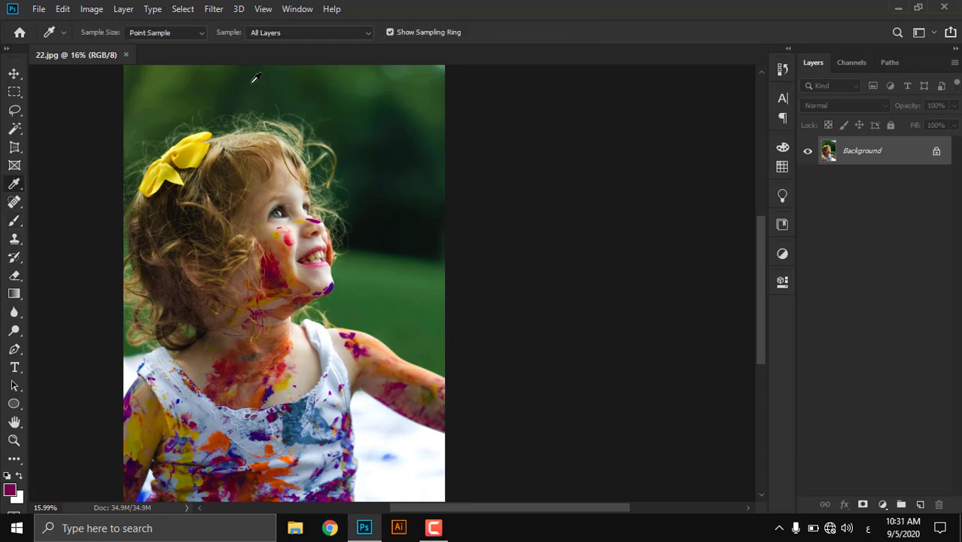
{"action": "left_click", "coordinate": [335, 33]}
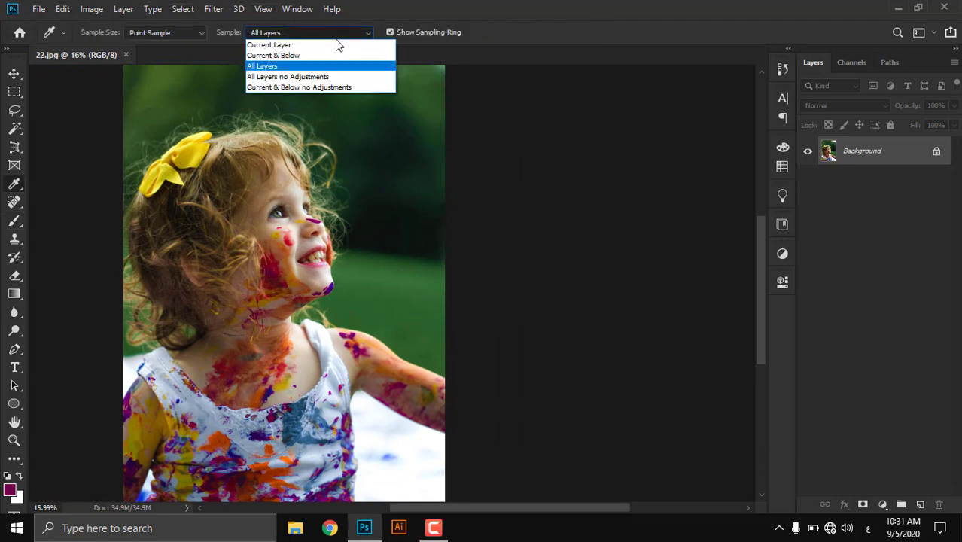
{"action": "left_click", "coordinate": [293, 66]}
{"action": "left_click", "coordinate": [183, 35]}
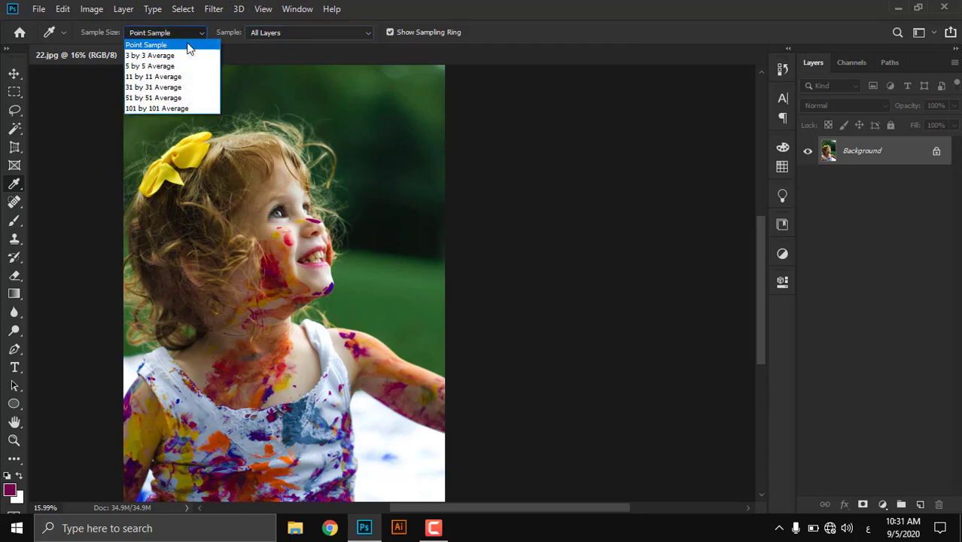
{"action": "left_click", "coordinate": [289, 242]}
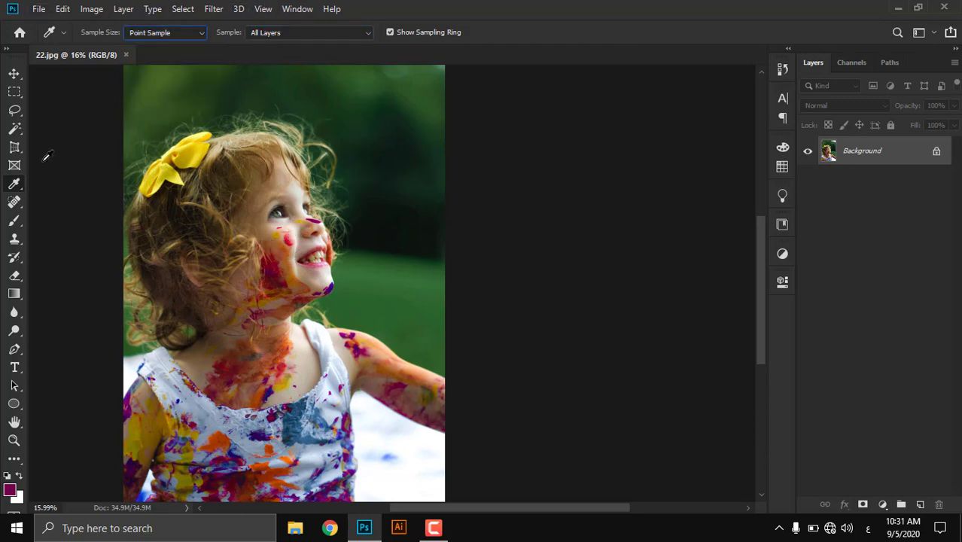
Step: Sample a pinkish red pixel from the paint spot on the girl's cheek using the Eyedropper set to Point Sample
{"action": "key", "text": "v"}
{"action": "scroll", "coordinate": [269, 221], "scroll_direction": "up", "scroll_amount": 10}
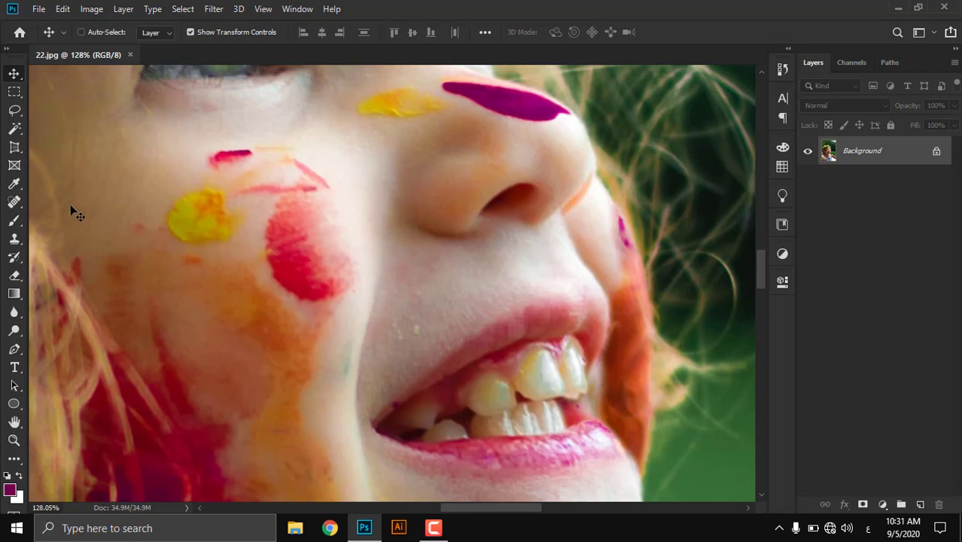
{"action": "key", "text": "i"}
{"action": "scroll", "coordinate": [319, 240], "scroll_direction": "up", "scroll_amount": 15}
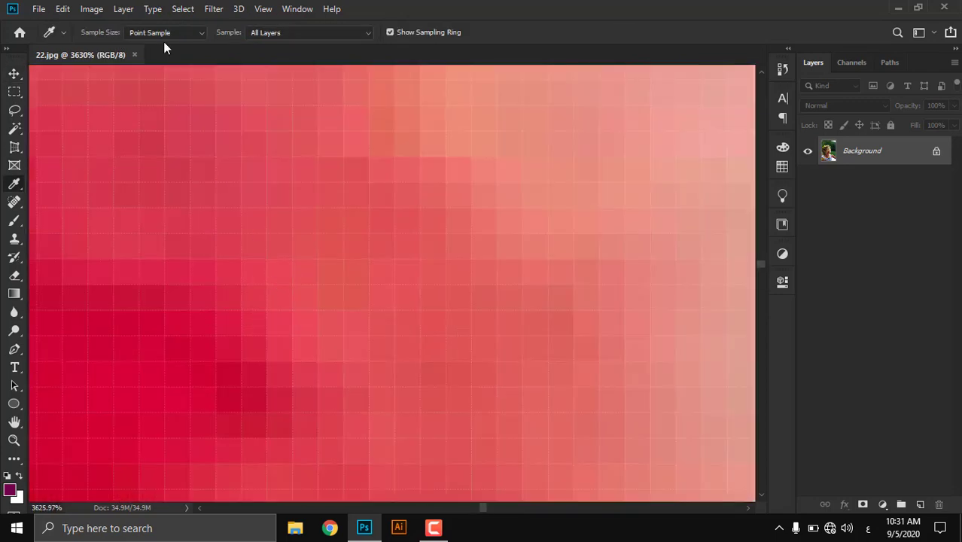
{"action": "left_click", "coordinate": [164, 35]}
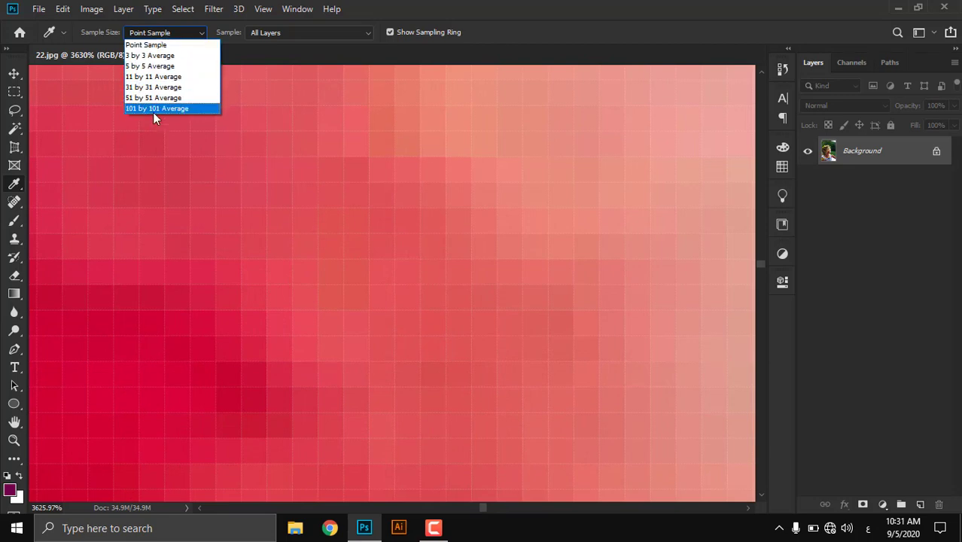
{"action": "left_click", "coordinate": [157, 47]}
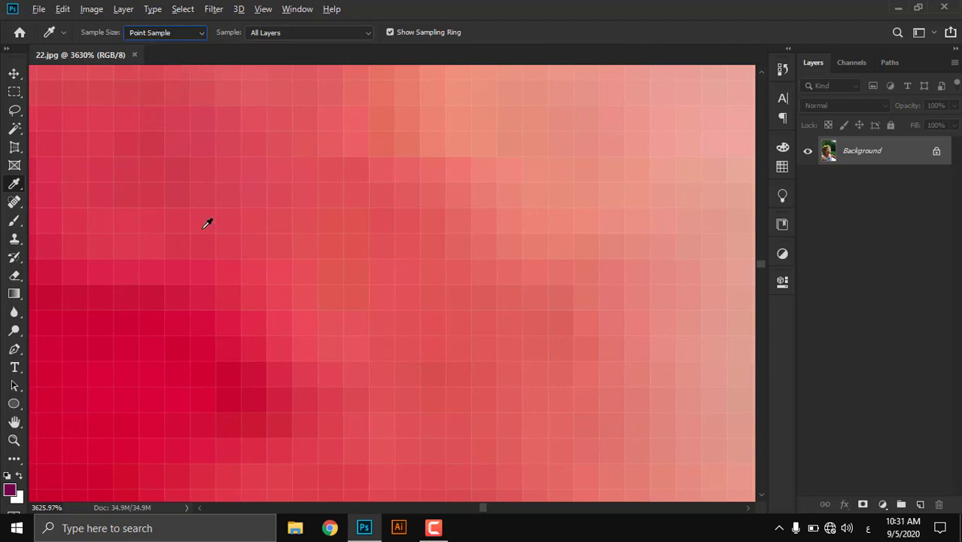
{"action": "scroll", "coordinate": [263, 213], "scroll_direction": "down", "scroll_amount": 10}
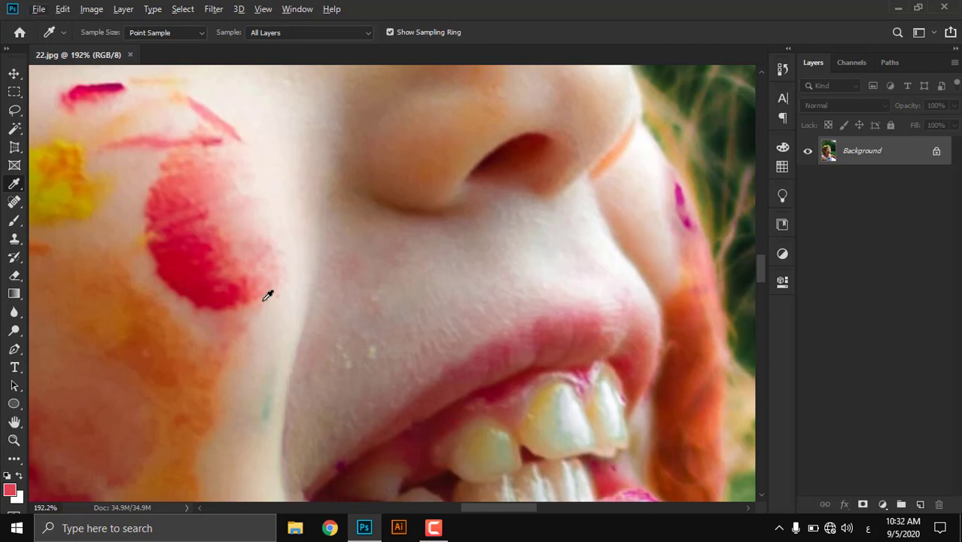
{"action": "scroll", "coordinate": [267, 295], "scroll_direction": "down", "scroll_amount": 8}
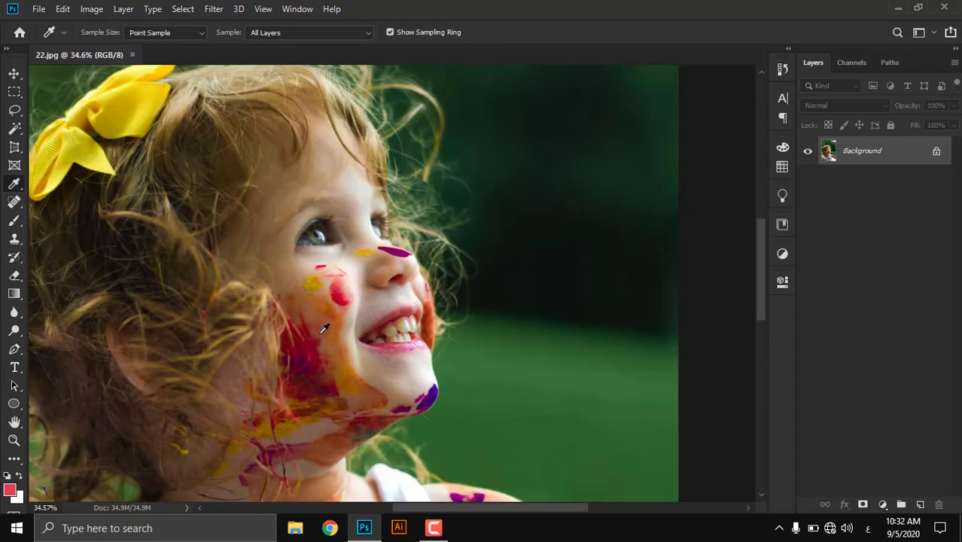
{"action": "scroll", "coordinate": [324, 328], "scroll_direction": "down", "scroll_amount": 2}
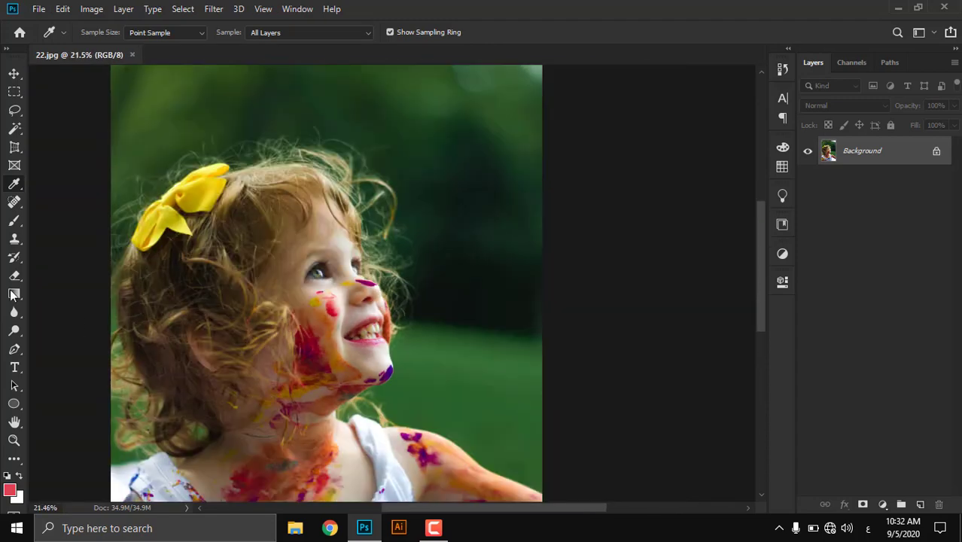
Step: Activate the Spot Healing Brush, open the boat photo 17.jpg and close 22.jpg
{"action": "left_click", "coordinate": [18, 200]}
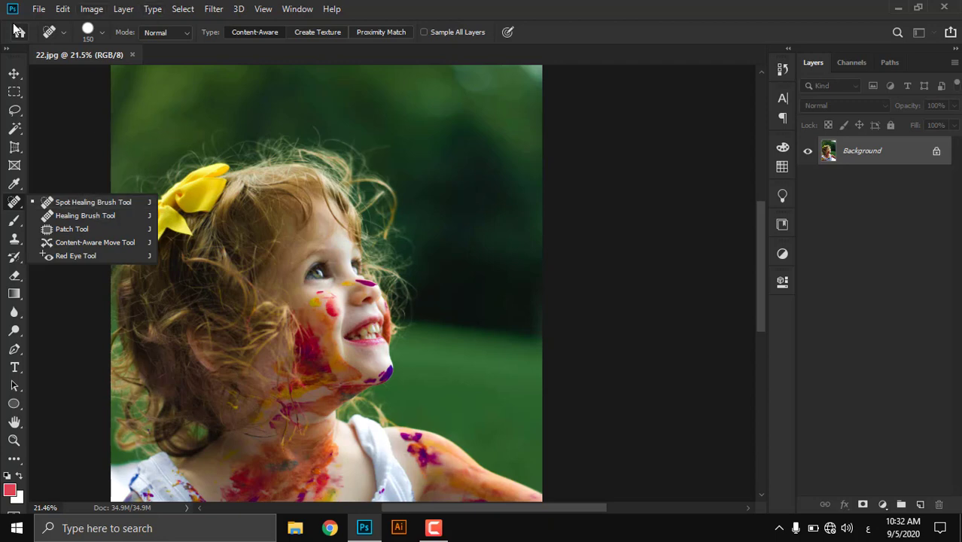
{"action": "left_click", "coordinate": [37, 9]}
{"action": "left_click", "coordinate": [55, 38]}
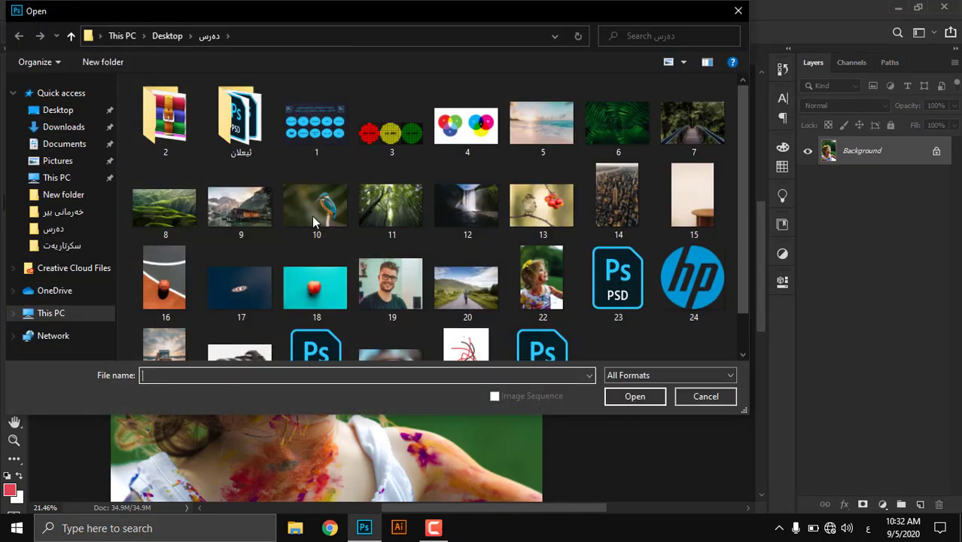
{"action": "scroll", "coordinate": [311, 216], "scroll_direction": "down", "scroll_amount": 1}
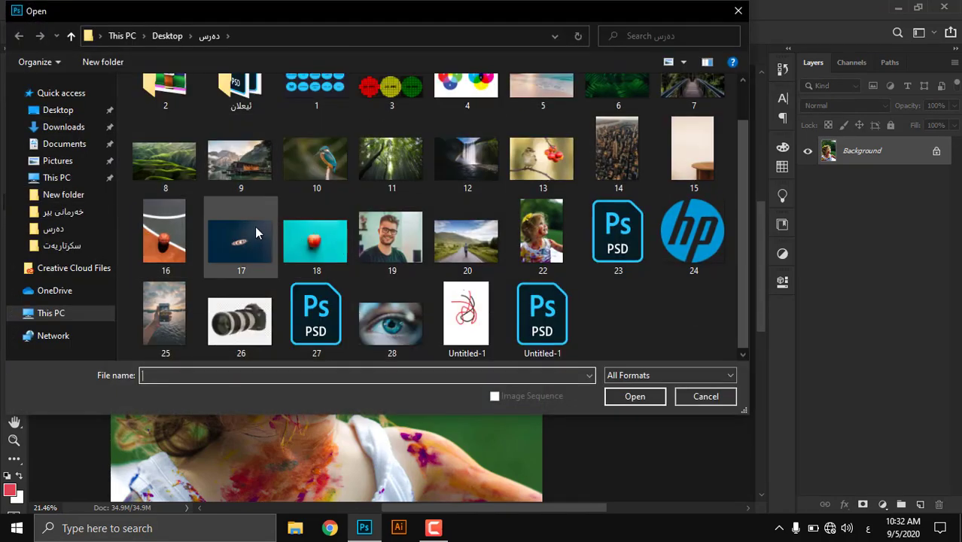
{"action": "double_click", "coordinate": [240, 245]}
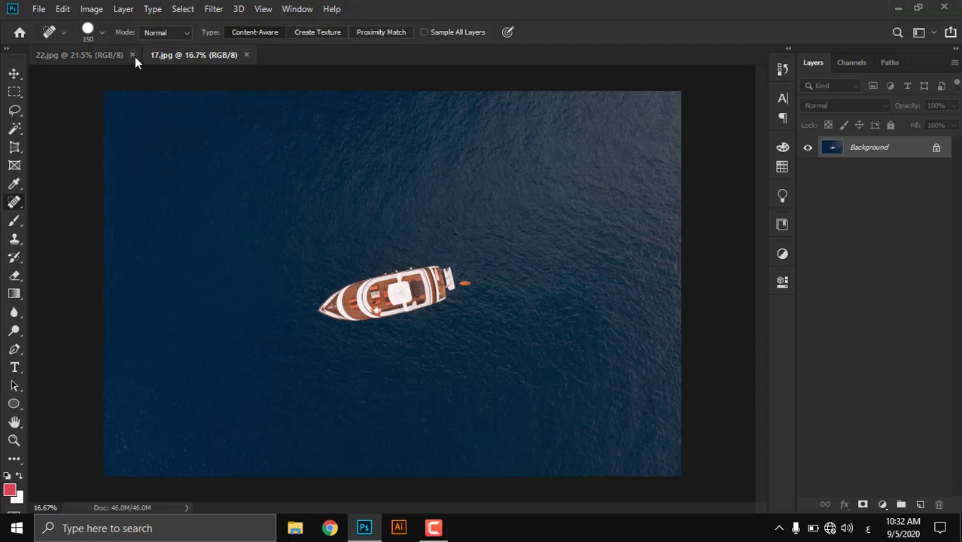
{"action": "left_click", "coordinate": [132, 55]}
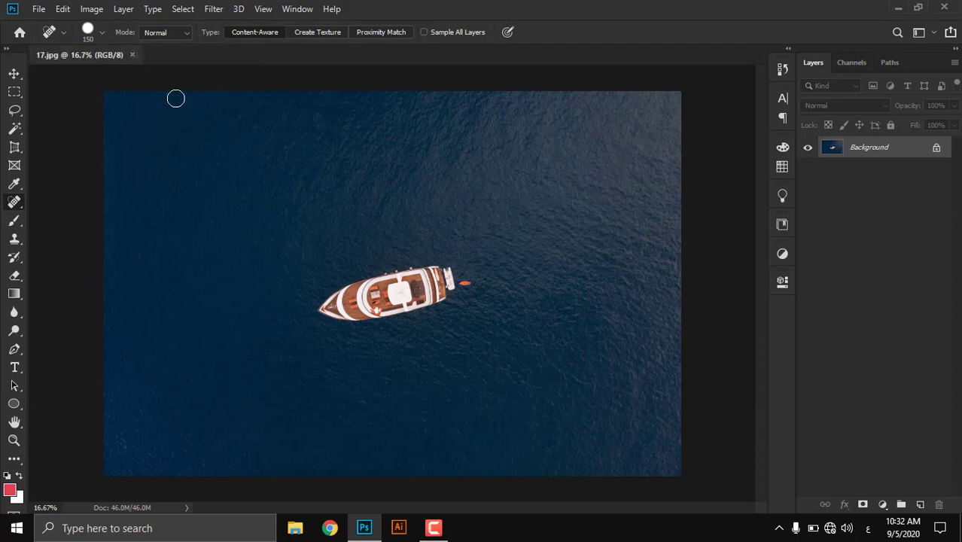
Step: Remove the orange lounger with the person in black from the boat's deck using the Spot Healing Brush at size 40
{"action": "scroll", "coordinate": [368, 290], "scroll_direction": "up", "scroll_amount": 3}
{"action": "scroll", "coordinate": [409, 338], "scroll_direction": "down", "scroll_amount": 5}
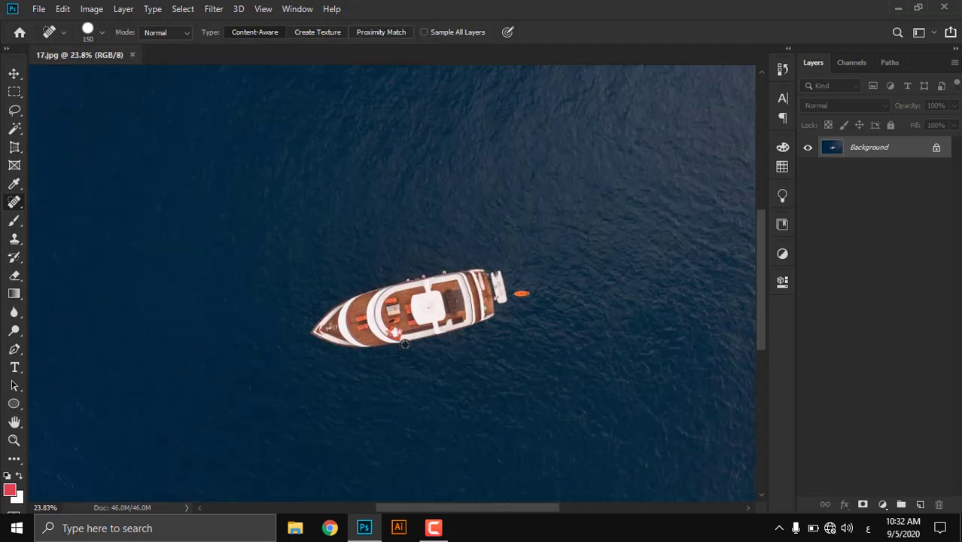
{"action": "scroll", "coordinate": [354, 332], "scroll_direction": "up", "scroll_amount": 5}
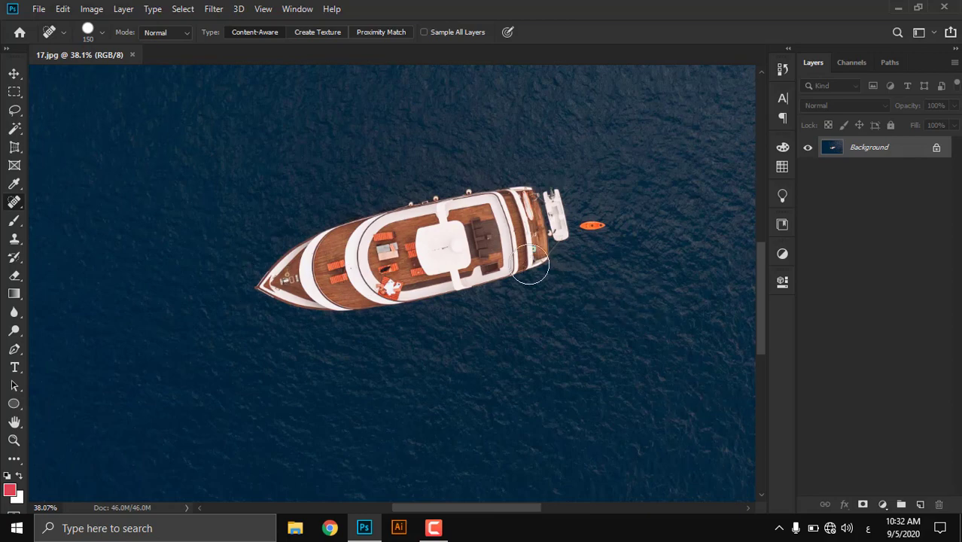
{"action": "scroll", "coordinate": [387, 305], "scroll_direction": "up", "scroll_amount": 6}
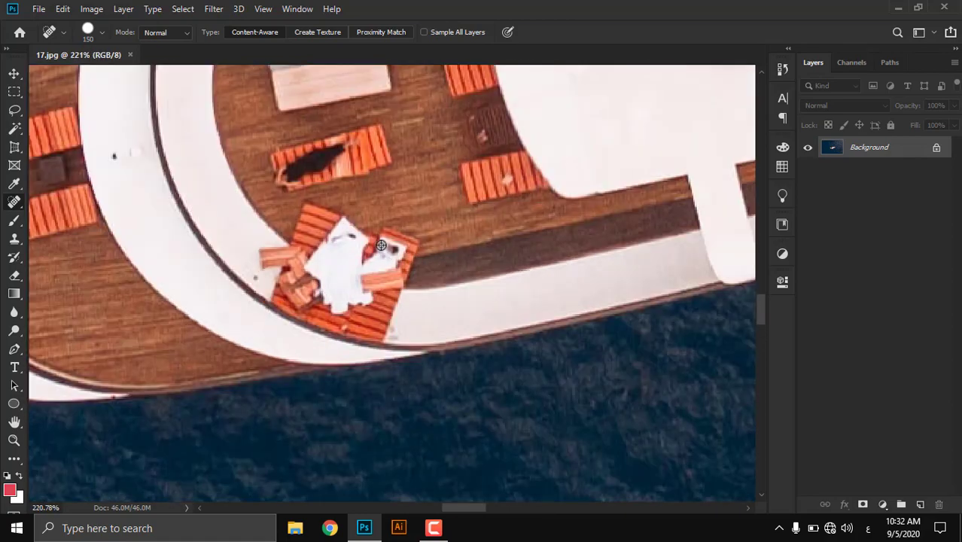
{"action": "key", "text": "bracketleft"}
{"action": "key", "text": "bracketleft"}
{"action": "key", "text": "bracketleft"}
{"action": "key", "text": "bracketleft"}
{"action": "key", "text": "bracketleft"}
{"action": "key", "text": "bracketleft"}
{"action": "key", "text": "bracketleft"}
{"action": "key", "text": "bracketleft"}
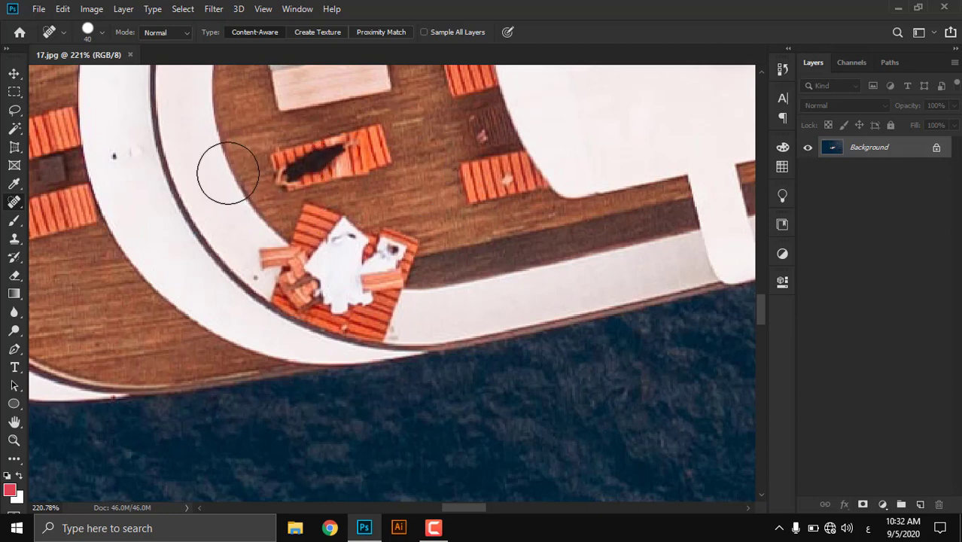
{"action": "right_click", "coordinate": [14, 202]}
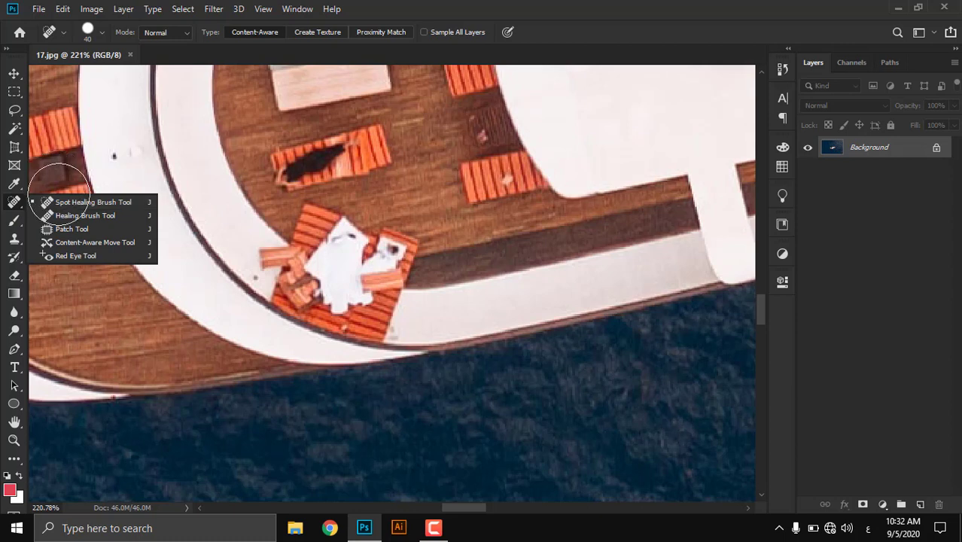
{"action": "left_click", "coordinate": [59, 200]}
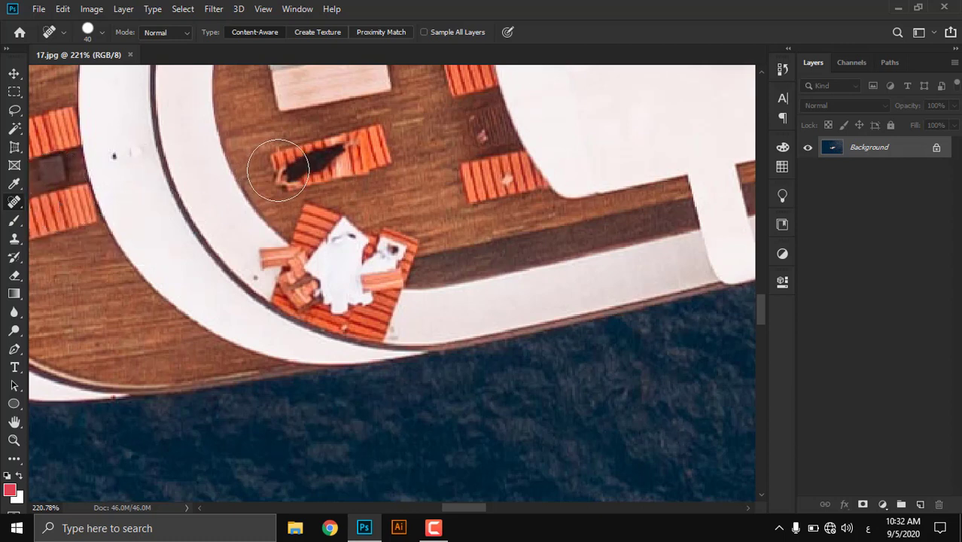
{"action": "left_click_drag", "start_coordinate": [286, 167], "coordinate": [377, 151]}
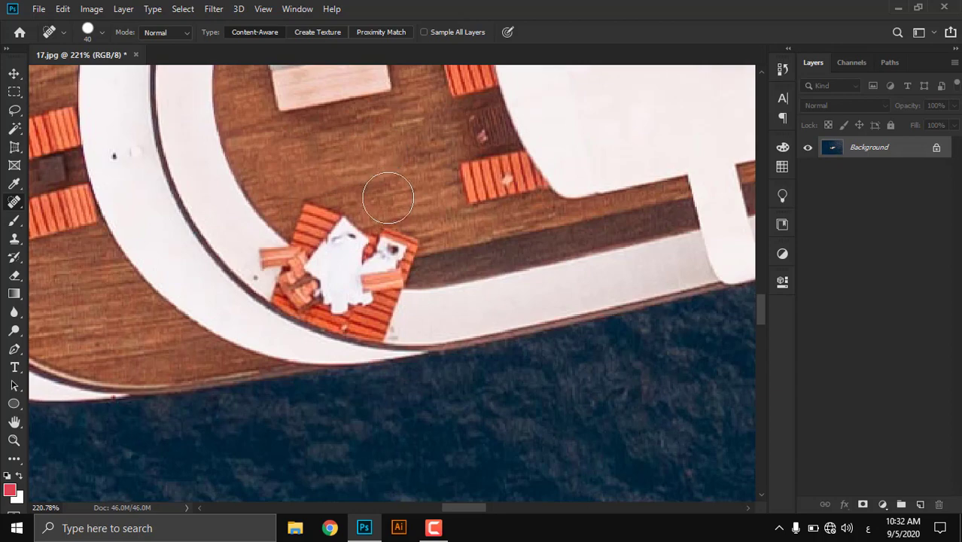
Step: Check the healed patch of deck and enlarge the Spot Healing Brush to 335 px
{"action": "scroll", "coordinate": [380, 188], "scroll_direction": "down", "scroll_amount": 4}
{"action": "scroll", "coordinate": [374, 183], "scroll_direction": "up", "scroll_amount": 8}
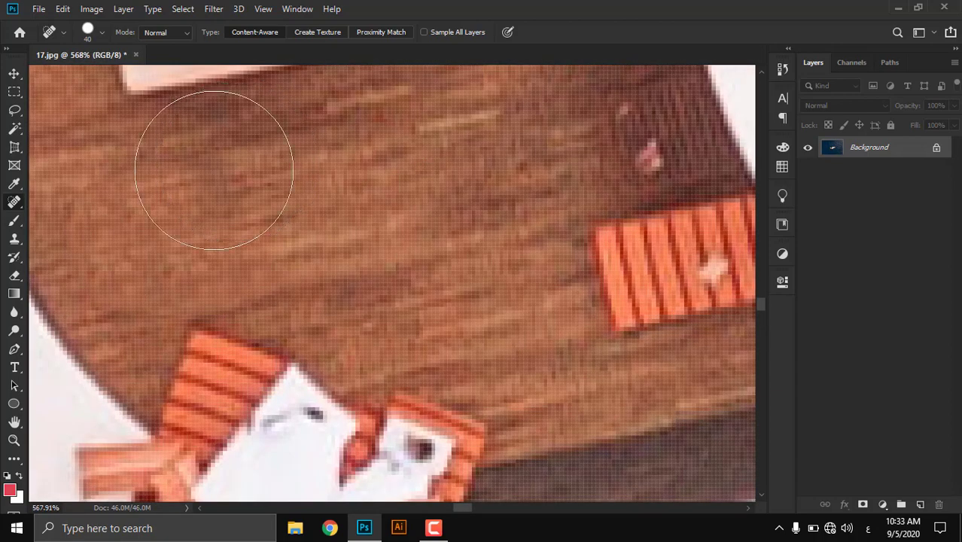
{"action": "scroll", "coordinate": [215, 253], "scroll_direction": "down", "scroll_amount": 2}
{"action": "scroll", "coordinate": [215, 253], "scroll_direction": "down", "scroll_amount": 6}
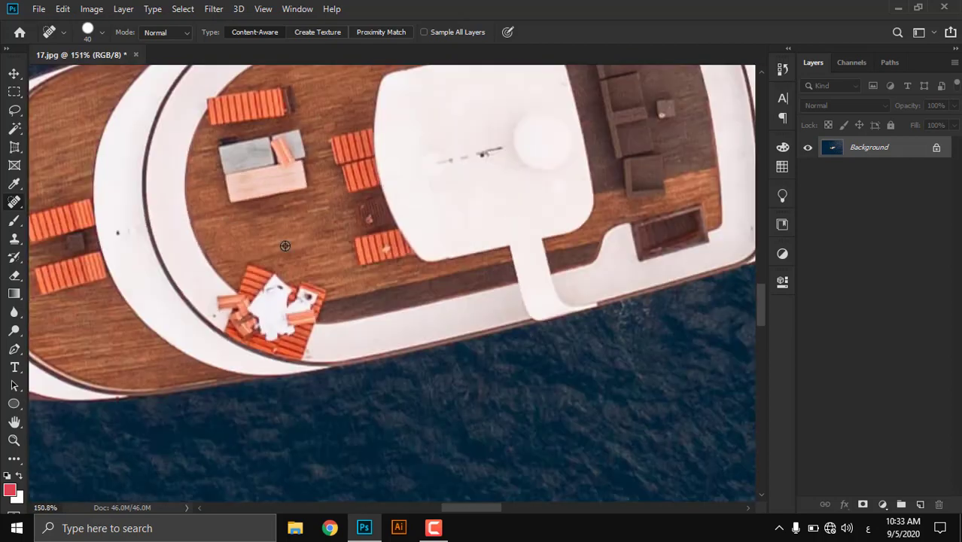
{"action": "scroll", "coordinate": [385, 251], "scroll_direction": "down", "scroll_amount": 2}
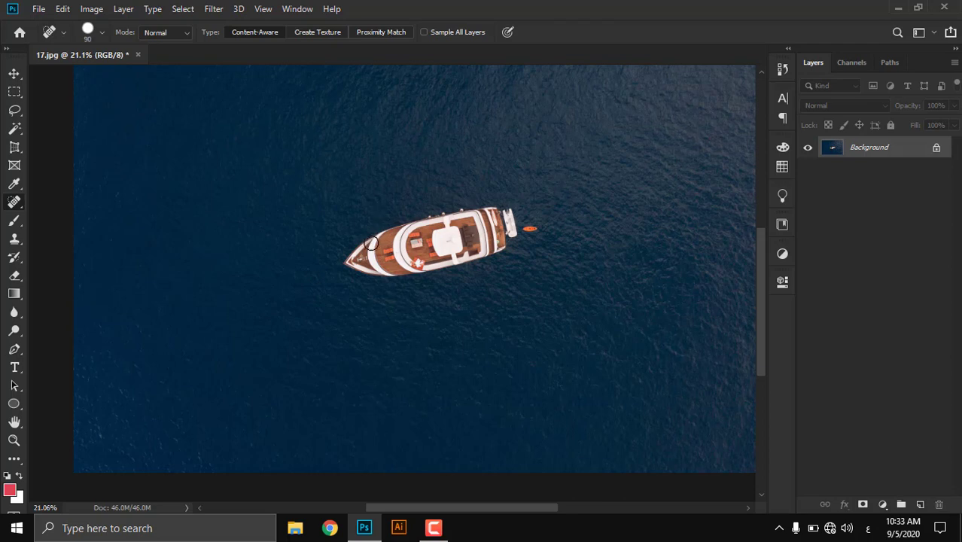
{"action": "key", "text": "bracketright"}
{"action": "key", "text": "bracketright"}
{"action": "right_click", "coordinate": [308, 260]}
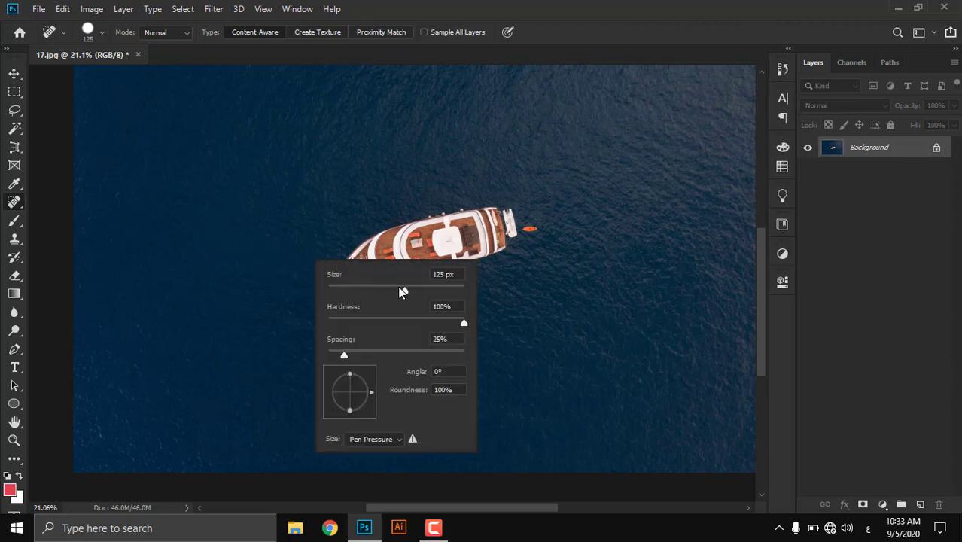
{"action": "left_click_drag", "start_coordinate": [412, 288], "coordinate": [416, 289]}
{"action": "left_click", "coordinate": [98, 35]}
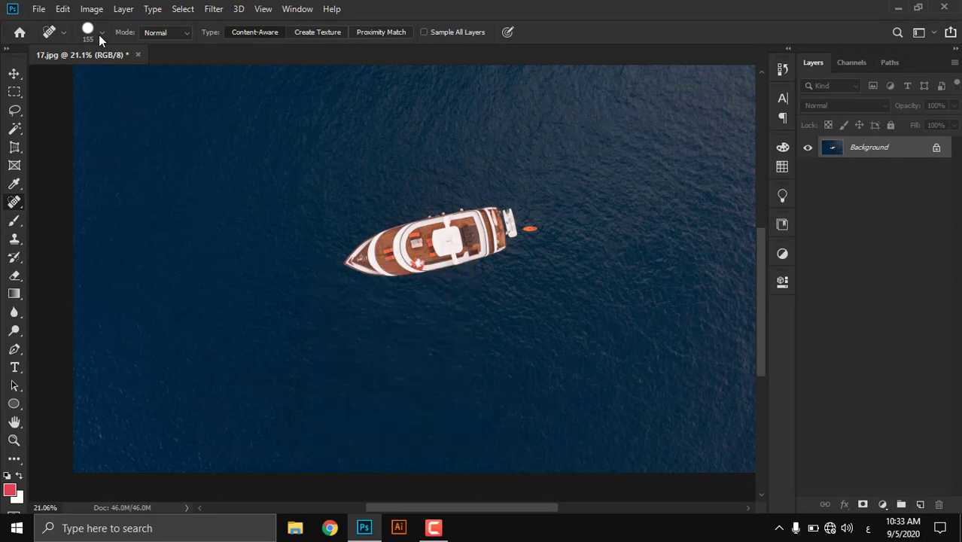
{"action": "left_click", "coordinate": [99, 34]}
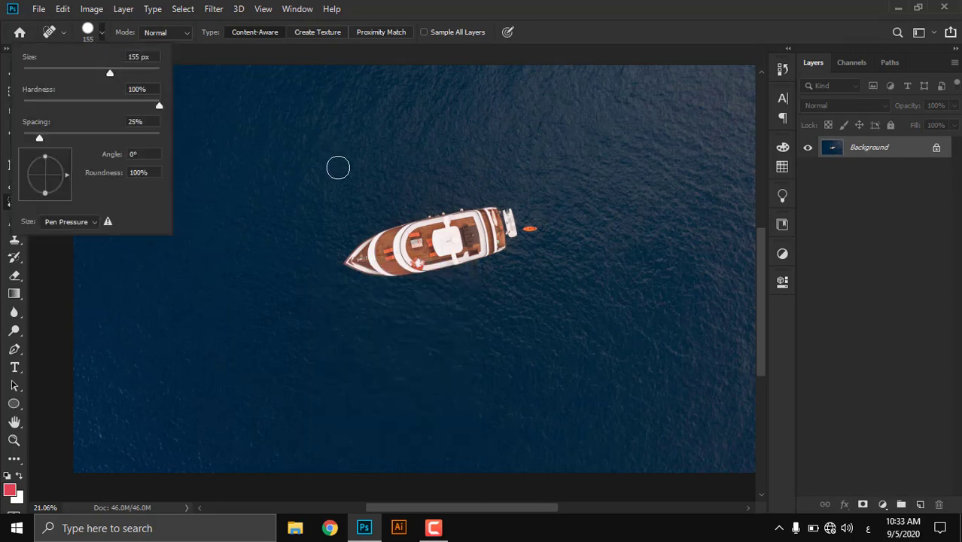
{"action": "mouse_move", "coordinate": [319, 167]}
{"action": "left_mouse_down"}
{"action": "mouse_move", "coordinate": [399, 176]}
{"action": "mouse_move", "coordinate": [324, 167]}
{"action": "left_mouse_up"}
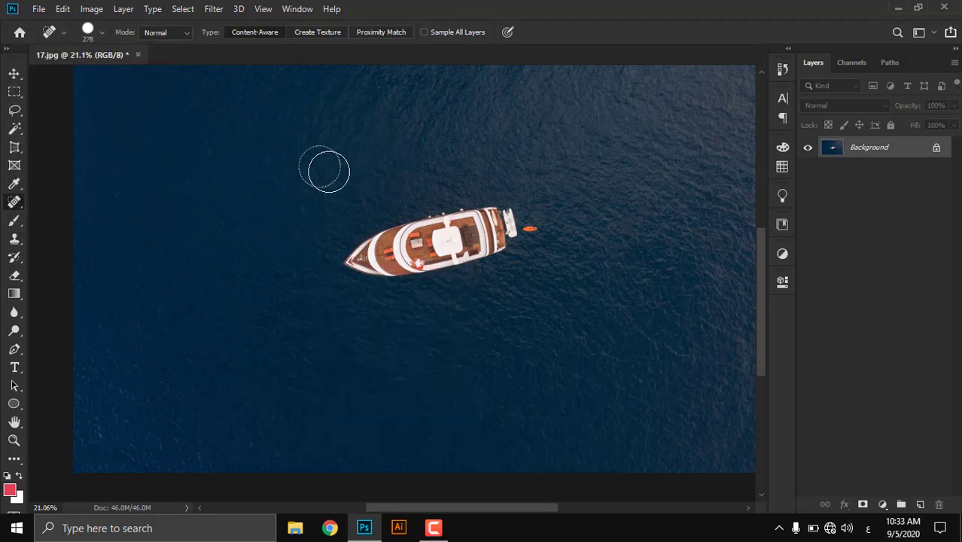
{"action": "left_click_drag", "start_coordinate": [317, 271], "coordinate": [329, 294]}
Step: Paint over the whole boat and the small orange craft behind it with the Spot Healing Brush, and undo the removal
{"action": "scroll", "coordinate": [335, 293], "scroll_direction": "up", "scroll_amount": 1}
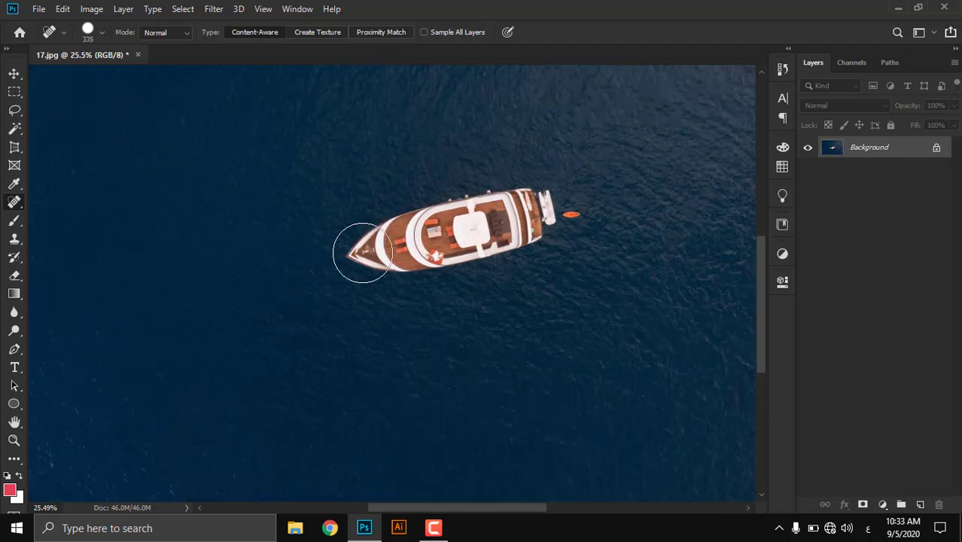
{"action": "mouse_move", "coordinate": [362, 254]}
{"action": "left_mouse_down"}
{"action": "mouse_move", "coordinate": [500, 212]}
{"action": "mouse_move", "coordinate": [566, 205]}
{"action": "mouse_move", "coordinate": [544, 233]}
{"action": "mouse_move", "coordinate": [458, 236]}
{"action": "mouse_move", "coordinate": [412, 260]}
{"action": "mouse_move", "coordinate": [397, 251]}
{"action": "mouse_move", "coordinate": [463, 221]}
{"action": "mouse_move", "coordinate": [443, 217]}
{"action": "mouse_move", "coordinate": [448, 233]}
{"action": "mouse_move", "coordinate": [476, 220]}
{"action": "left_mouse_up"}
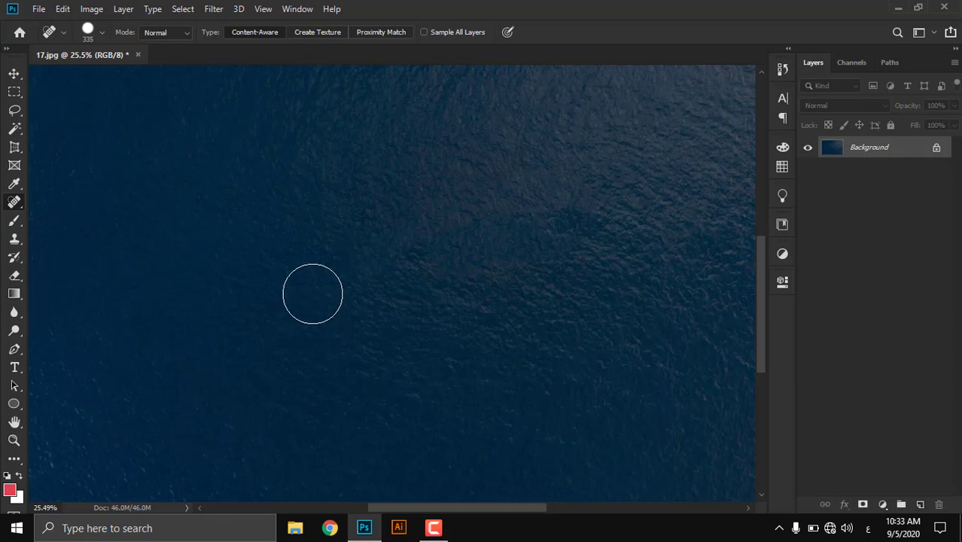
{"action": "scroll", "coordinate": [409, 315], "scroll_direction": "down", "scroll_amount": 5}
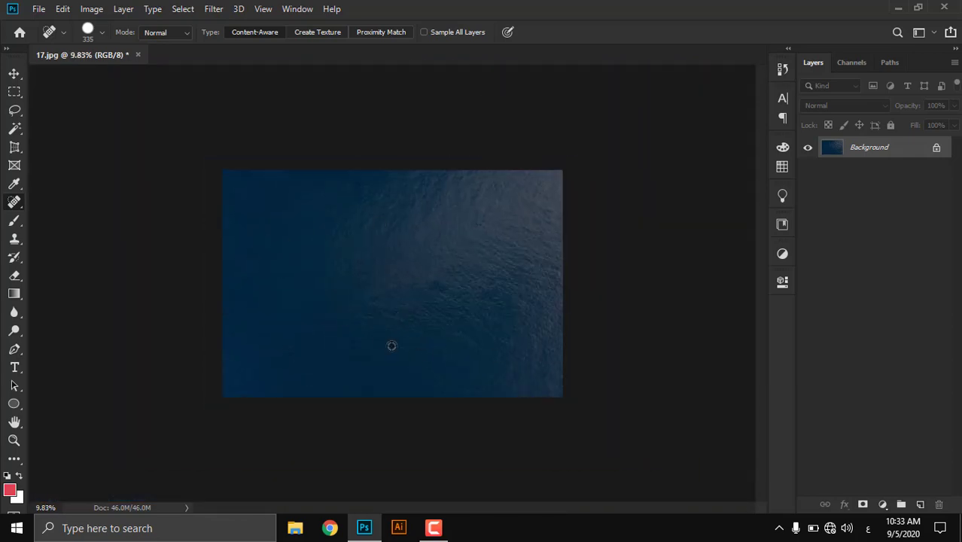
{"action": "scroll", "coordinate": [391, 345], "scroll_direction": "up", "scroll_amount": 3}
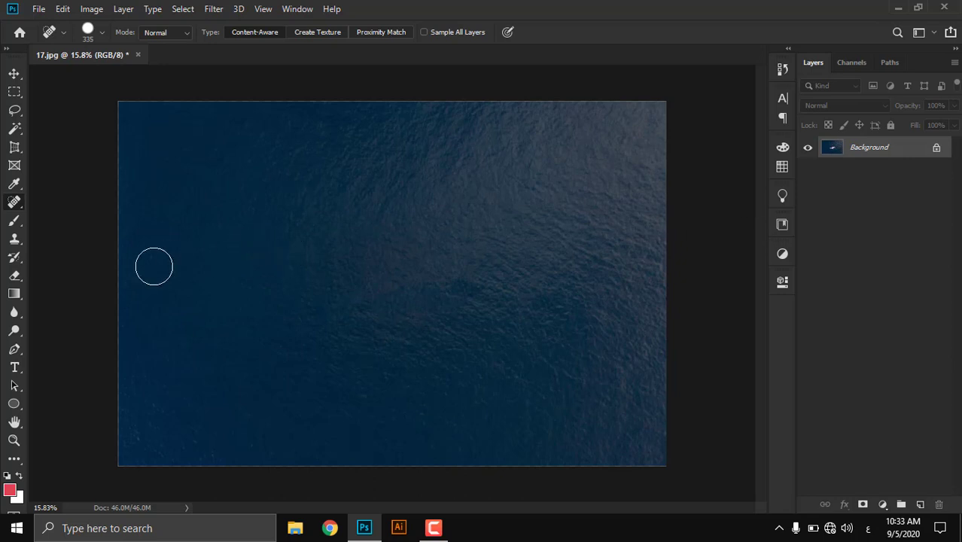
{"action": "key", "text": "ctrl+z"}
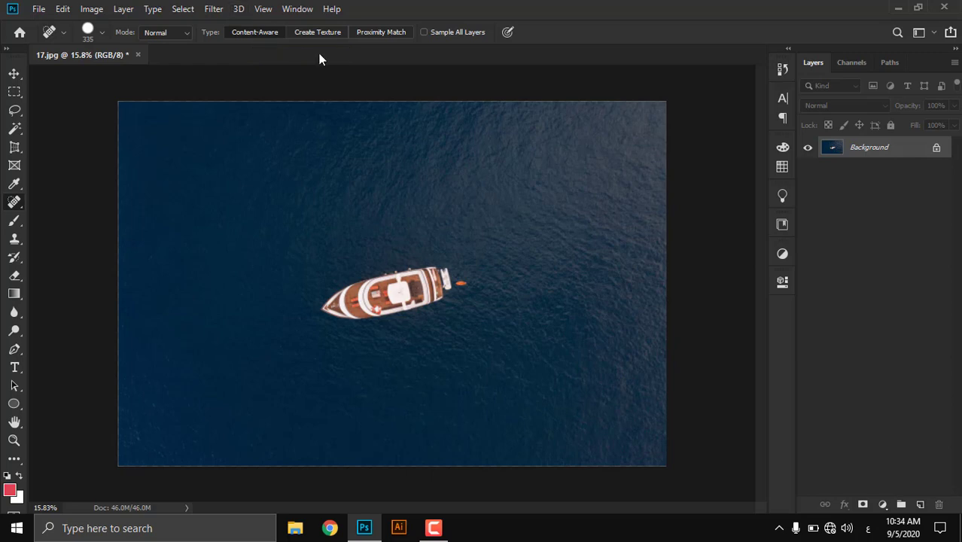
Step: Set the Spot Healing Brush to Proximity Match, paint over the boat and undo the removal
{"action": "left_click", "coordinate": [354, 34]}
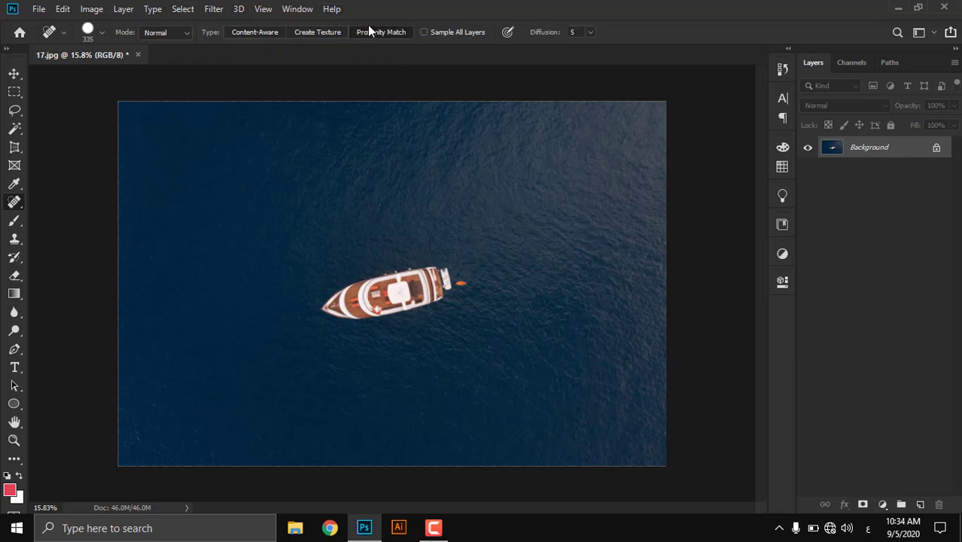
{"action": "mouse_move", "coordinate": [312, 314]}
{"action": "left_mouse_down"}
{"action": "mouse_move", "coordinate": [409, 281]}
{"action": "mouse_move", "coordinate": [457, 286]}
{"action": "mouse_move", "coordinate": [372, 301]}
{"action": "mouse_move", "coordinate": [345, 294]}
{"action": "mouse_move", "coordinate": [376, 315]}
{"action": "left_mouse_up"}
{"action": "left_click_drag", "start_coordinate": [329, 288], "coordinate": [314, 324]}
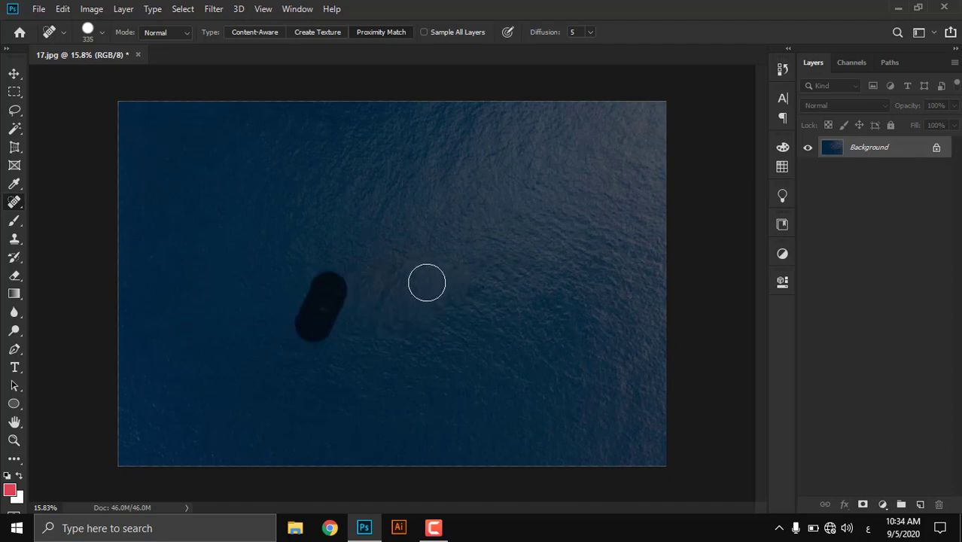
{"action": "scroll", "coordinate": [359, 309], "scroll_direction": "up", "scroll_amount": 3}
{"action": "scroll", "coordinate": [359, 309], "scroll_direction": "up", "scroll_amount": 3}
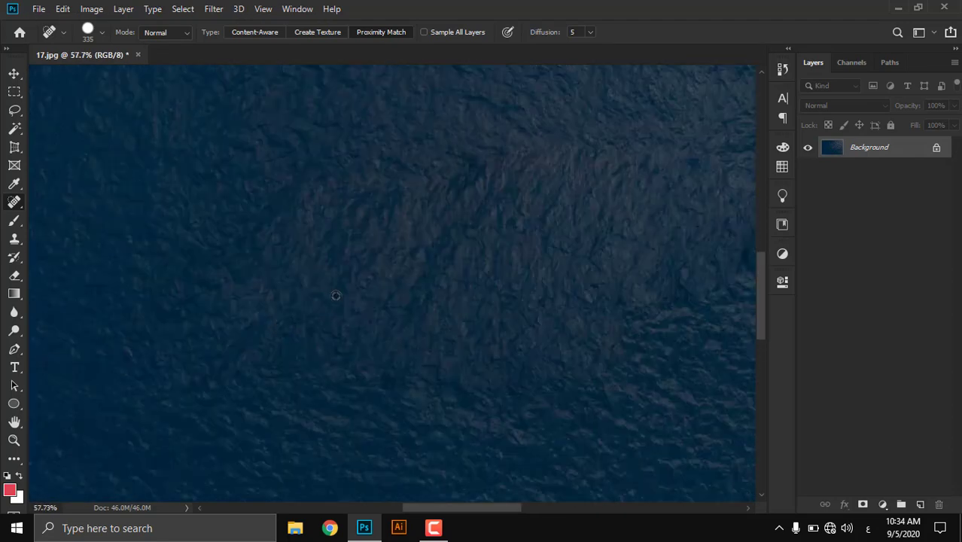
{"action": "key", "text": "ctrl+z"}
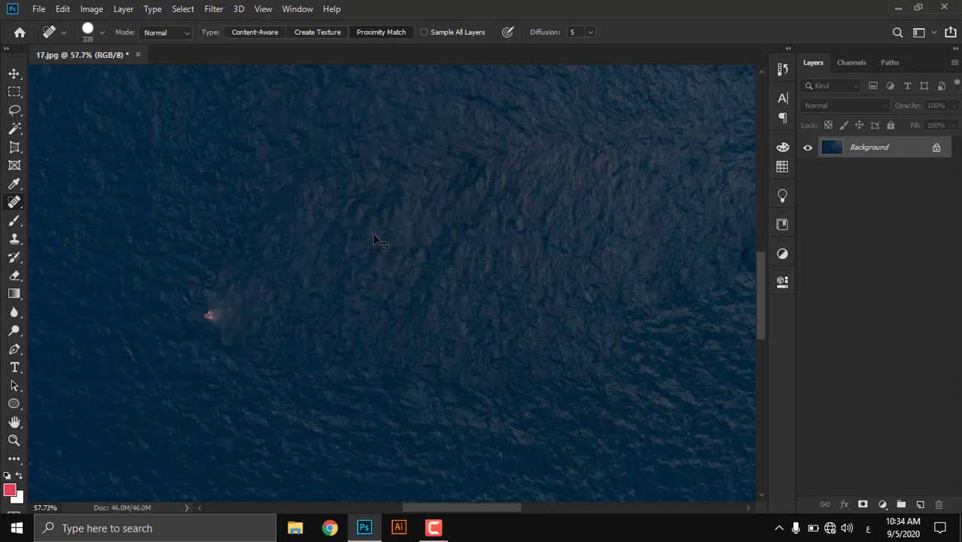
{"action": "key", "text": "ctrl+z"}
Step: Paint over the boat and the small orange craft behind it again with the Spot Healing Brush, and undo the result
{"action": "mouse_move", "coordinate": [224, 301]}
{"action": "left_mouse_down"}
{"action": "mouse_move", "coordinate": [523, 230]}
{"action": "mouse_move", "coordinate": [639, 218]}
{"action": "mouse_move", "coordinate": [688, 255]}
{"action": "mouse_move", "coordinate": [316, 331]}
{"action": "mouse_move", "coordinate": [347, 301]}
{"action": "left_mouse_up"}
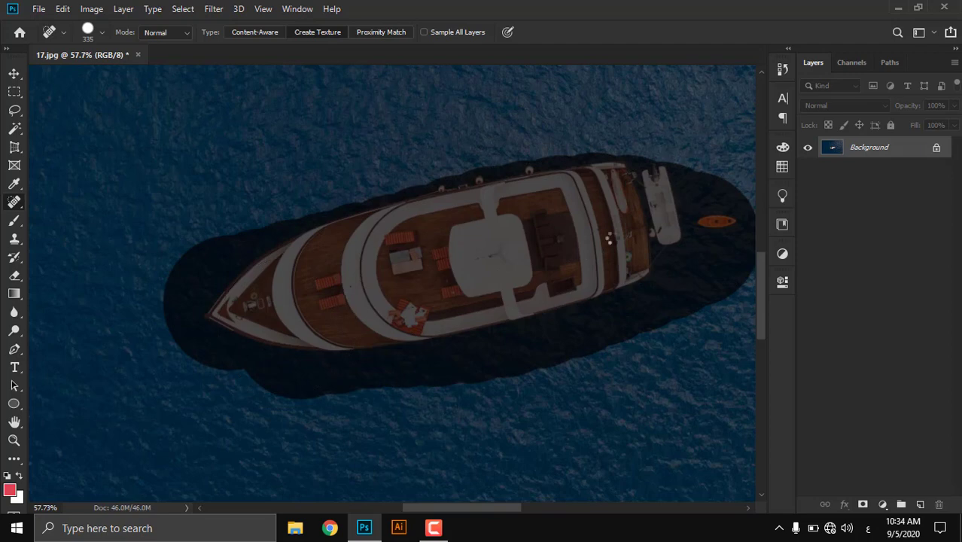
{"action": "left_click_drag", "start_coordinate": [559, 361], "coordinate": [557, 358]}
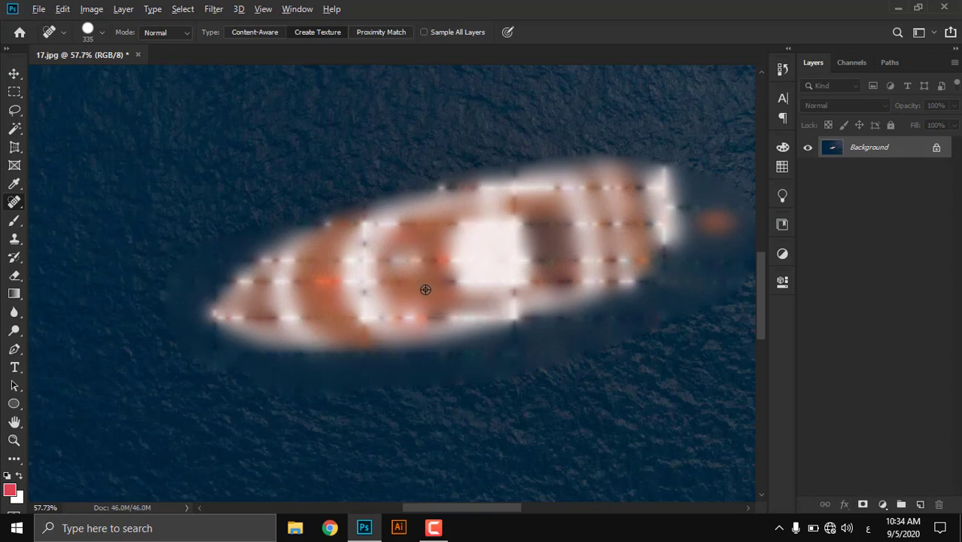
{"action": "scroll", "coordinate": [425, 286], "scroll_direction": "down", "scroll_amount": 2}
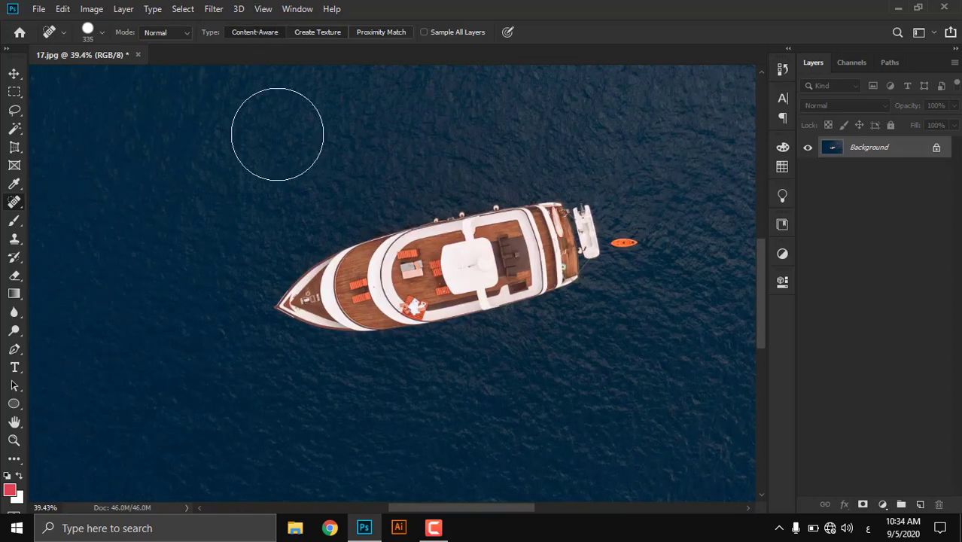
{"action": "scroll", "coordinate": [293, 271], "scroll_direction": "down", "scroll_amount": 1}
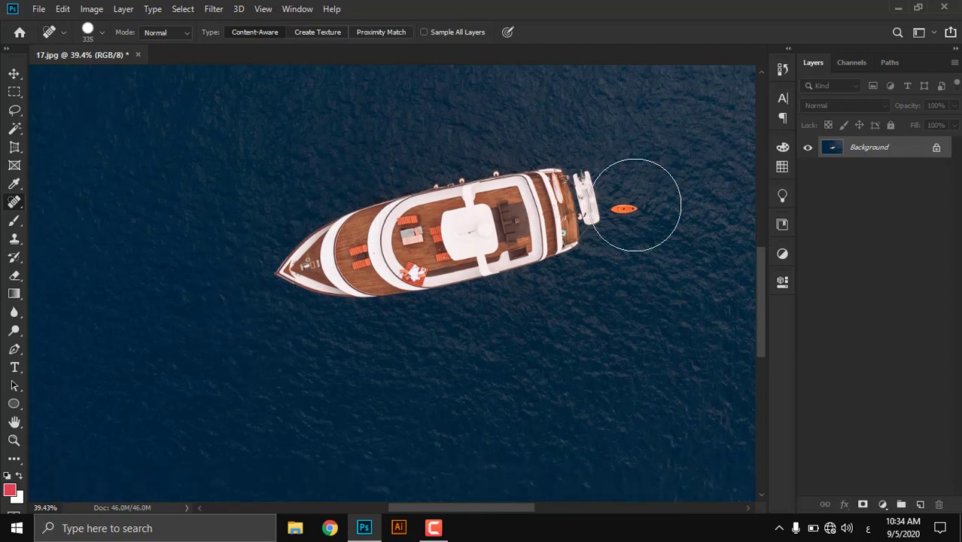
{"action": "scroll", "coordinate": [393, 306], "scroll_direction": "down", "scroll_amount": 2}
{"action": "scroll", "coordinate": [393, 305], "scroll_direction": "down", "scroll_amount": 3}
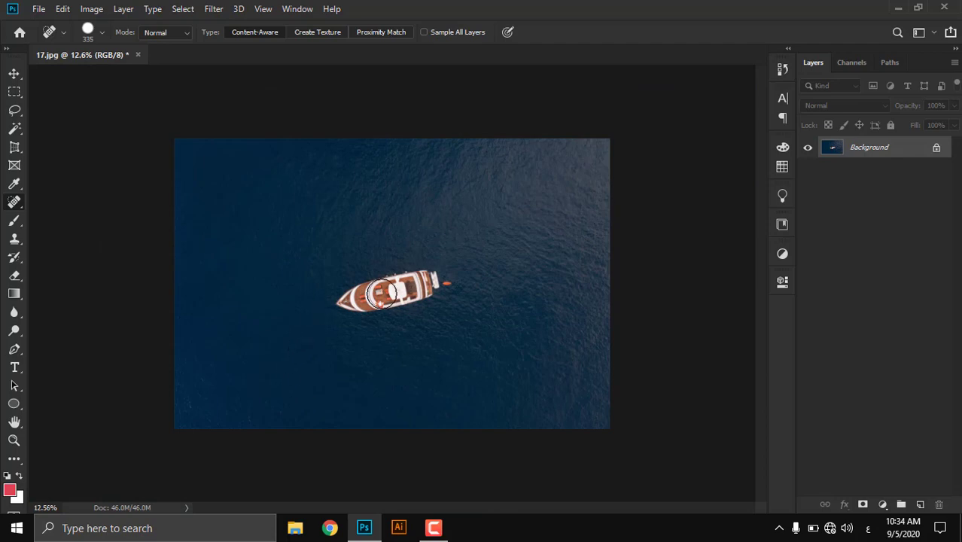
{"action": "scroll", "coordinate": [380, 294], "scroll_direction": "up", "scroll_amount": 4}
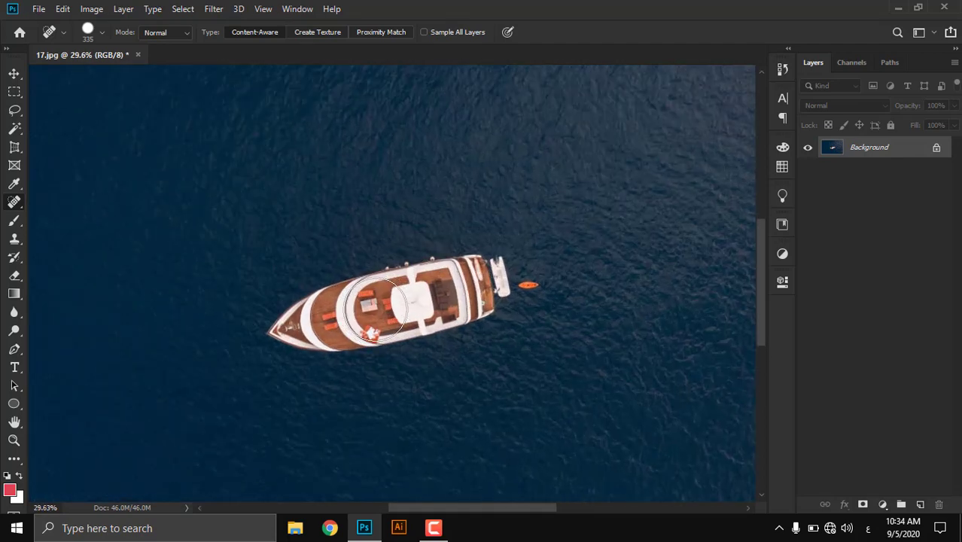
Step: Set the Spot Healing Brush to Create Texture and reduce its size to 45 px
{"action": "left_click", "coordinate": [381, 32]}
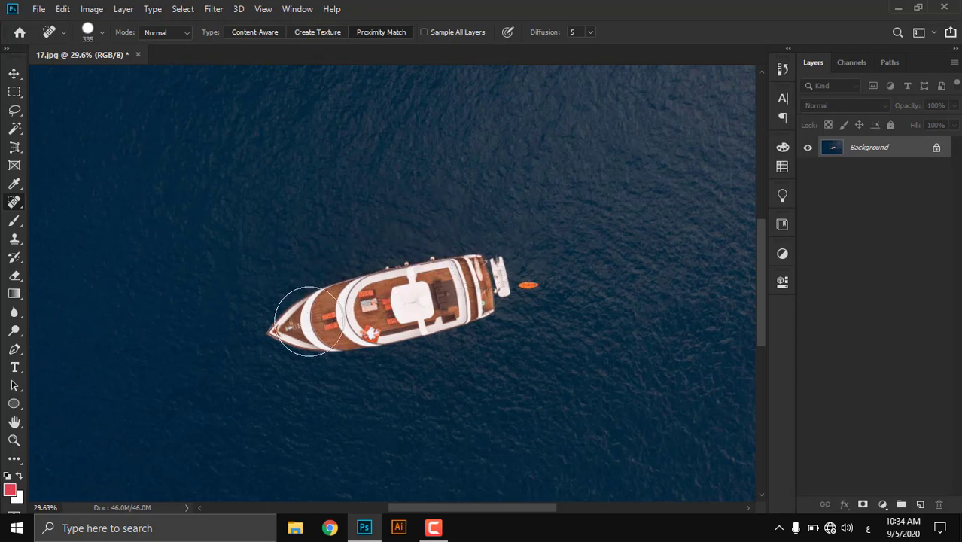
{"action": "left_click", "coordinate": [332, 34]}
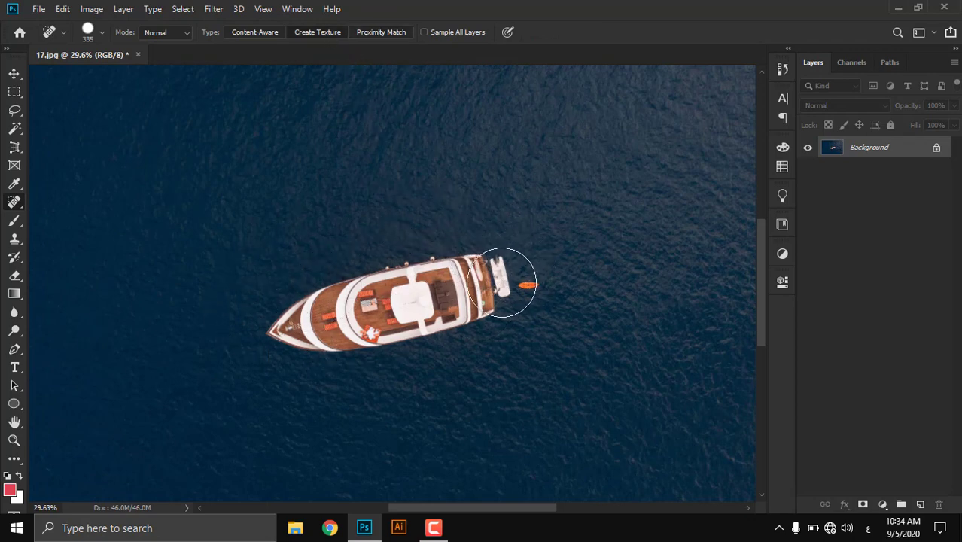
{"action": "scroll", "coordinate": [350, 335], "scroll_direction": "up", "scroll_amount": 10}
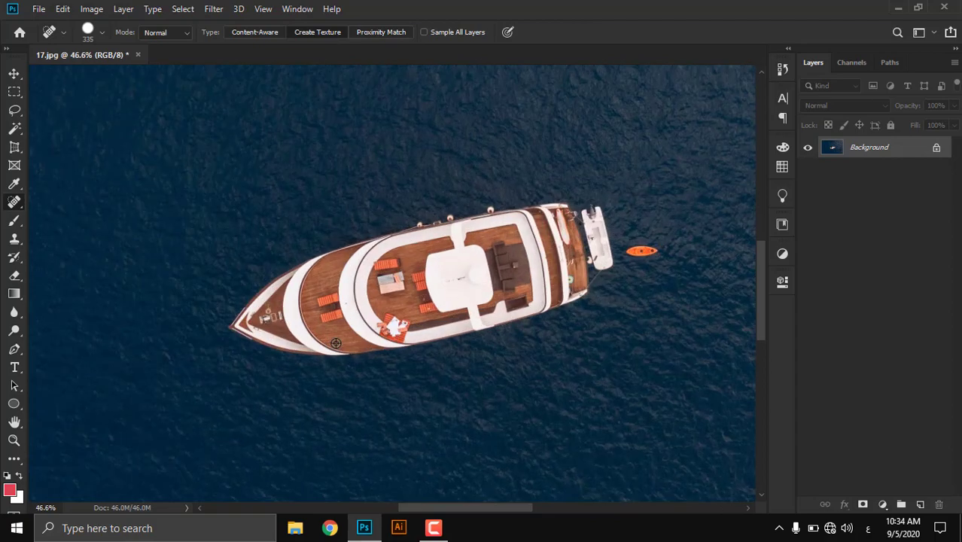
{"action": "scroll", "coordinate": [557, 332], "scroll_direction": "up", "scroll_amount": 2}
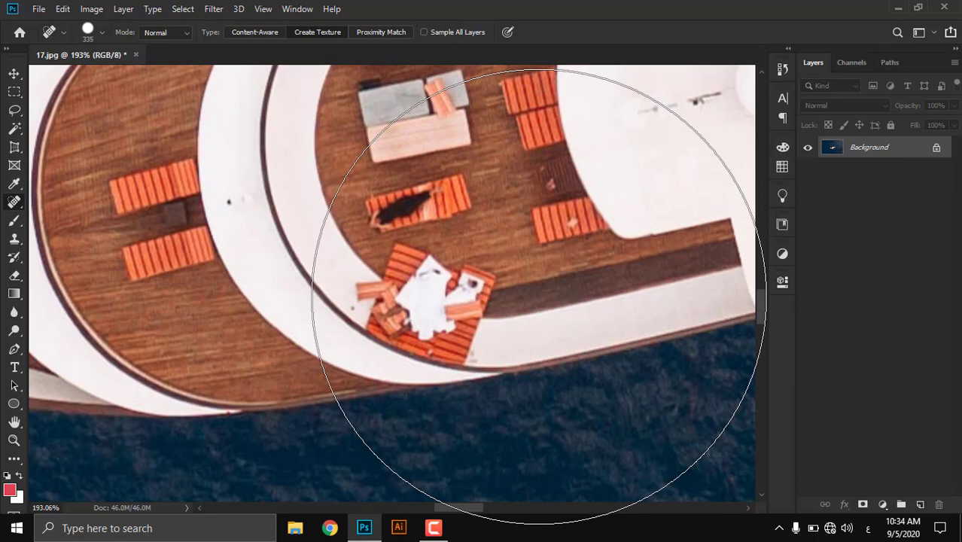
{"action": "key", "text": "bracketleft"}
{"action": "key", "text": "bracketleft"}
{"action": "key", "text": "bracketleft"}
{"action": "key", "text": "bracketleft"}
{"action": "key", "text": "bracketleft"}
{"action": "key", "text": "bracketleft"}
{"action": "key", "text": "bracketleft"}
{"action": "key", "text": "bracketleft"}
{"action": "key", "text": "bracketleft"}
{"action": "key", "text": "bracketleft"}
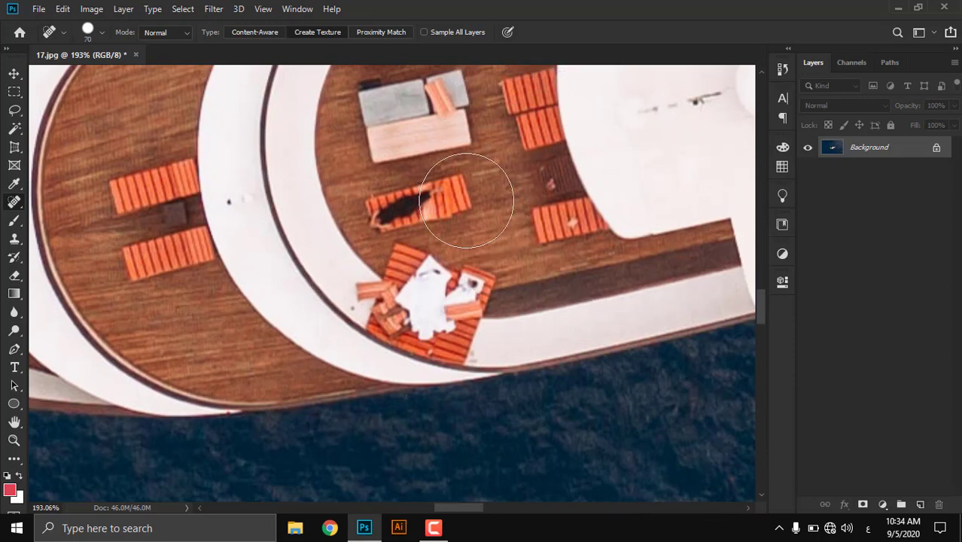
{"action": "key", "text": "bracketleft"}
{"action": "key", "text": "bracketleft"}
{"action": "key", "text": "bracketleft"}
Step: Paint over the orange lounger with the person in black on the boat's deck, and undo the healing
{"action": "left_click_drag", "start_coordinate": [458, 197], "coordinate": [380, 209]}
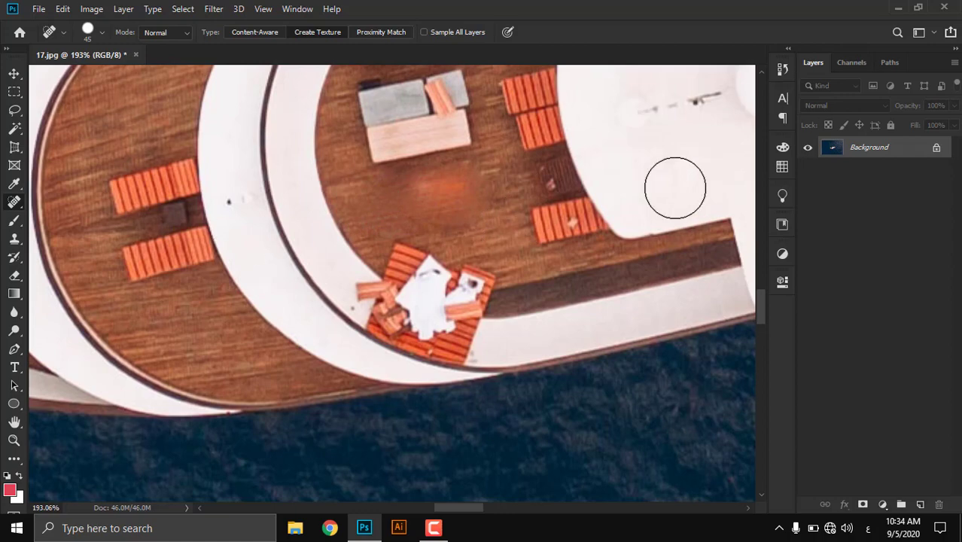
{"action": "scroll", "coordinate": [675, 188], "scroll_direction": "down", "scroll_amount": 5}
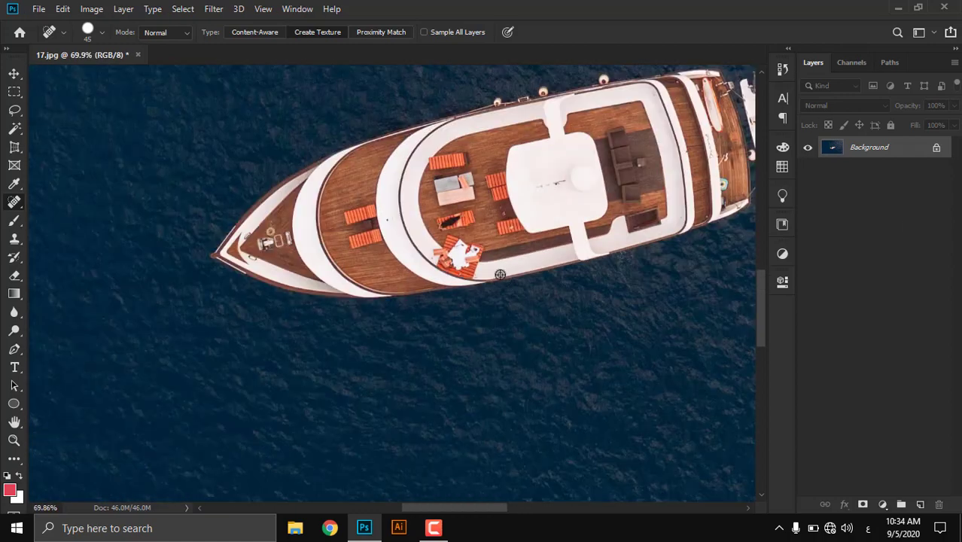
{"action": "scroll", "coordinate": [444, 188], "scroll_direction": "down", "scroll_amount": 3}
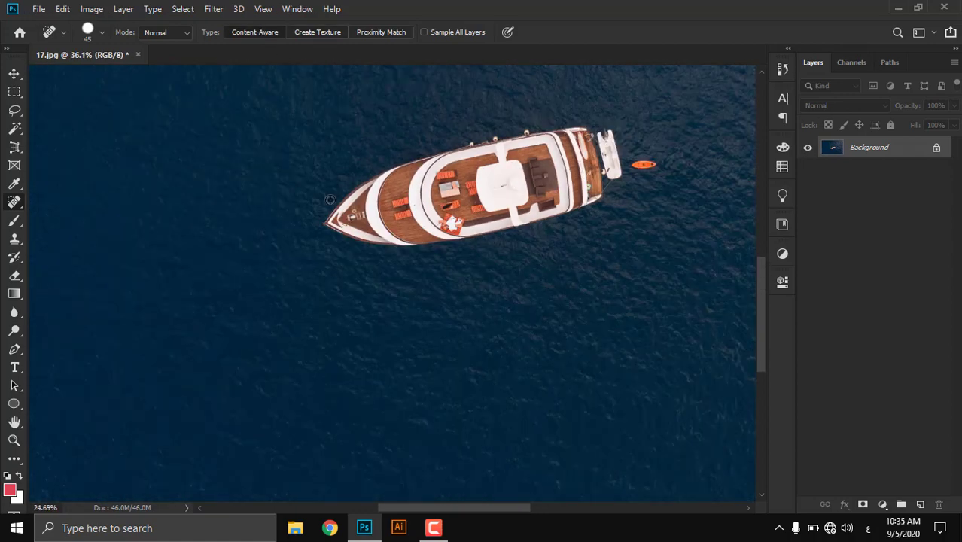
{"action": "scroll", "coordinate": [329, 199], "scroll_direction": "down", "scroll_amount": 2}
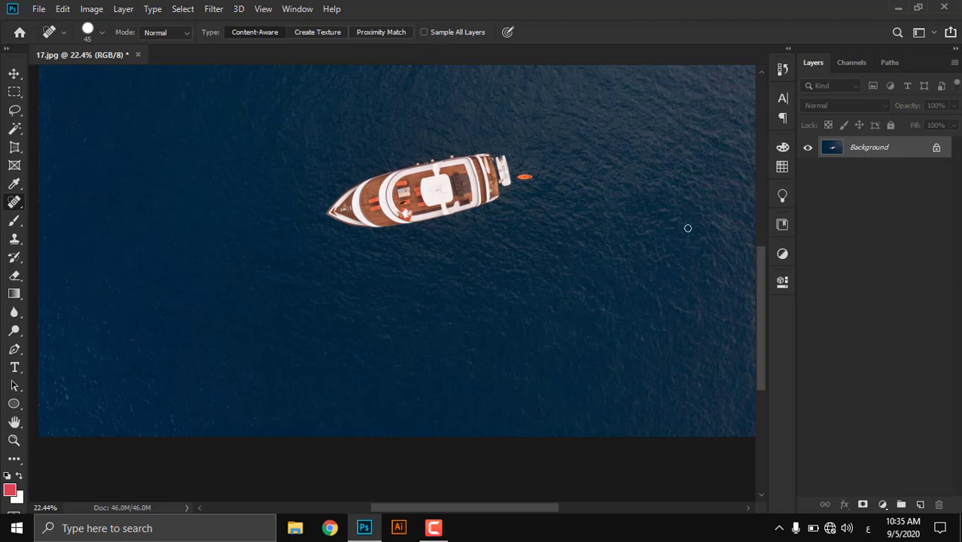
Step: View the blending modes available for the Spot Healing Brush and leave the tool
{"action": "left_click", "coordinate": [177, 32]}
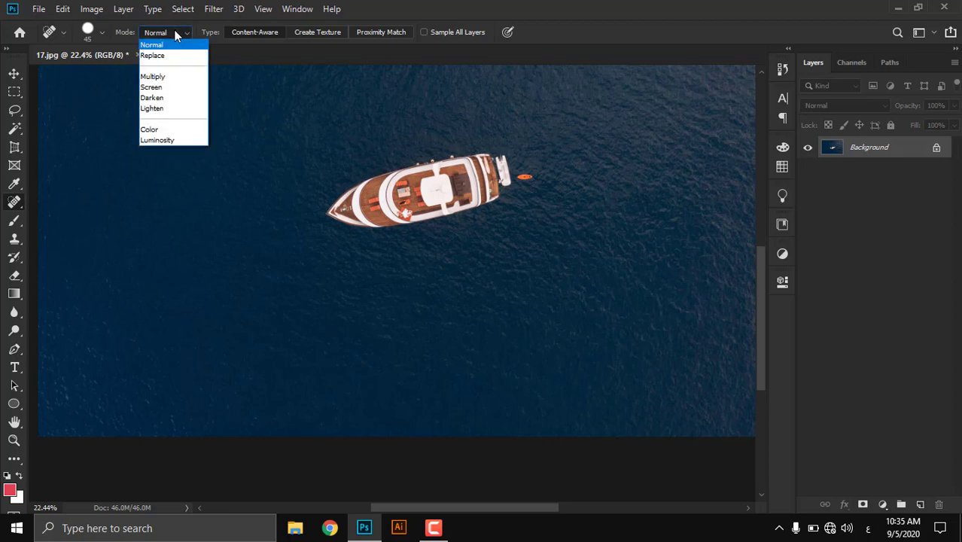
{"action": "left_click", "coordinate": [174, 30]}
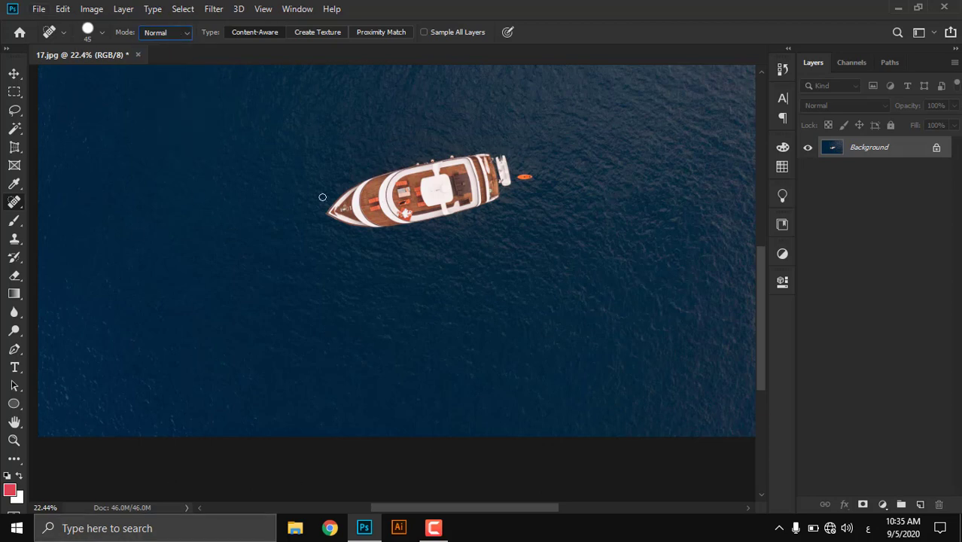
{"action": "left_click", "coordinate": [14, 73]}
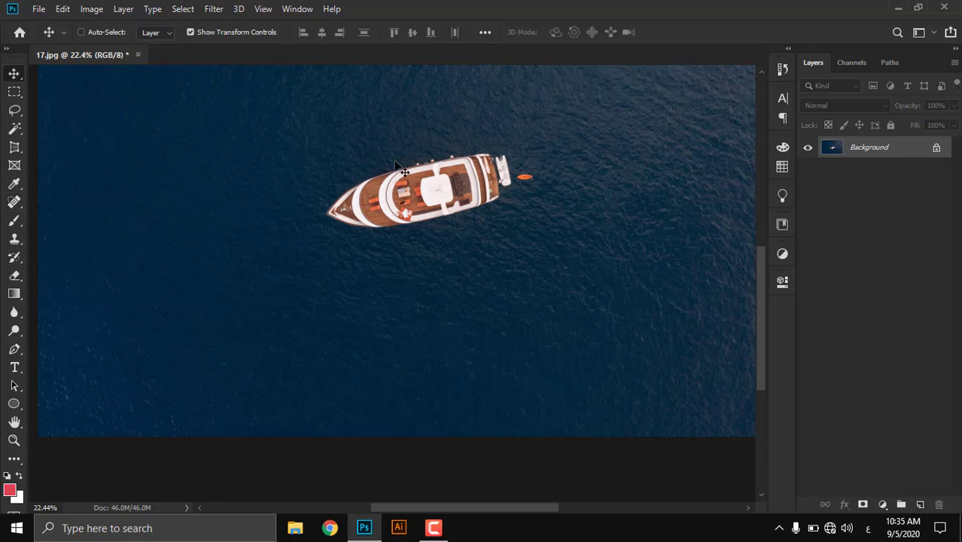
{"action": "scroll", "coordinate": [558, 197], "scroll_direction": "down", "scroll_amount": 3}
{"action": "scroll", "coordinate": [389, 315], "scroll_direction": "up", "scroll_amount": 3}
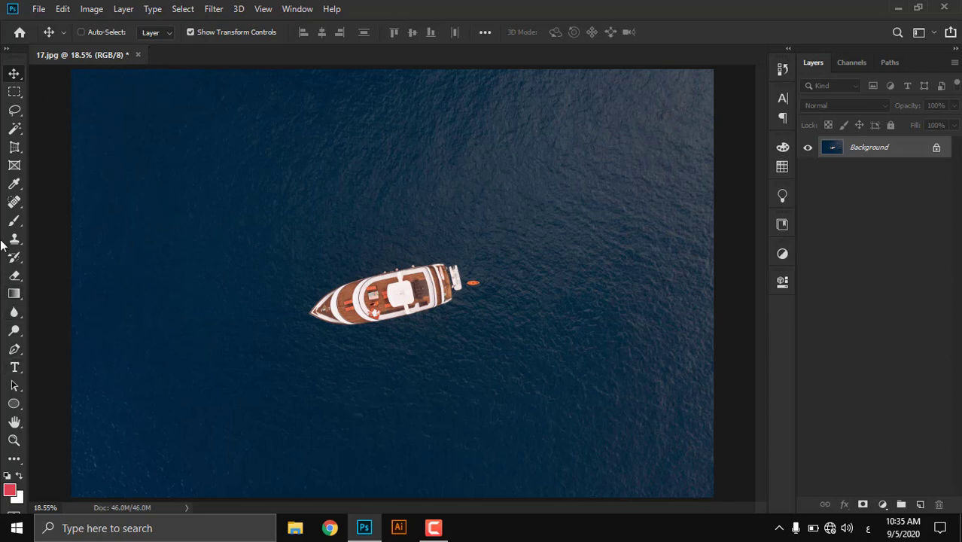
Step: Activate the Patch Tool and outline the boat together with the small orange craft behind it
{"action": "left_click", "coordinate": [15, 203]}
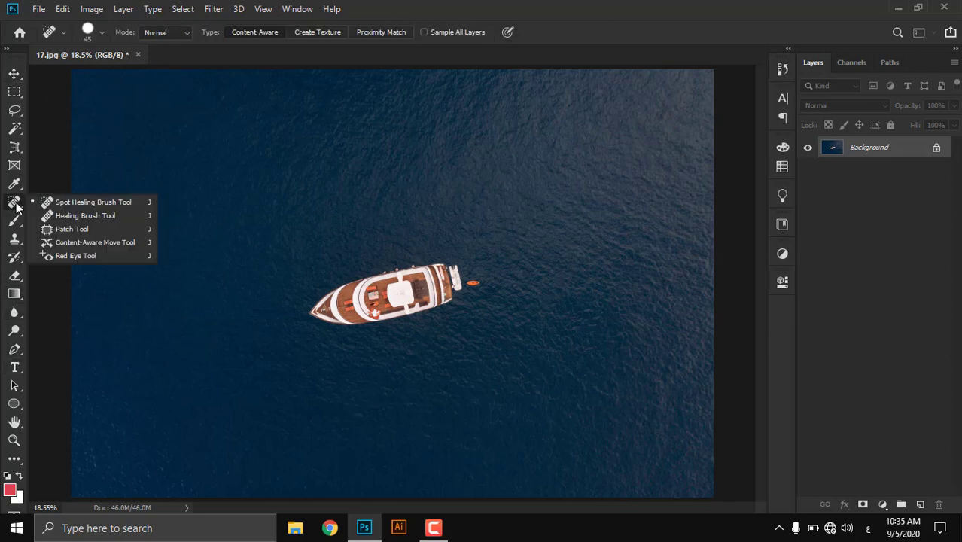
{"action": "left_click", "coordinate": [75, 231]}
{"action": "mouse_move", "coordinate": [293, 324]}
{"action": "left_mouse_down"}
{"action": "mouse_move", "coordinate": [355, 254]}
{"action": "mouse_move", "coordinate": [504, 240]}
{"action": "mouse_move", "coordinate": [509, 283]}
{"action": "mouse_move", "coordinate": [427, 343]}
{"action": "mouse_move", "coordinate": [307, 347]}
{"action": "mouse_move", "coordinate": [294, 328]}
{"action": "left_mouse_up"}
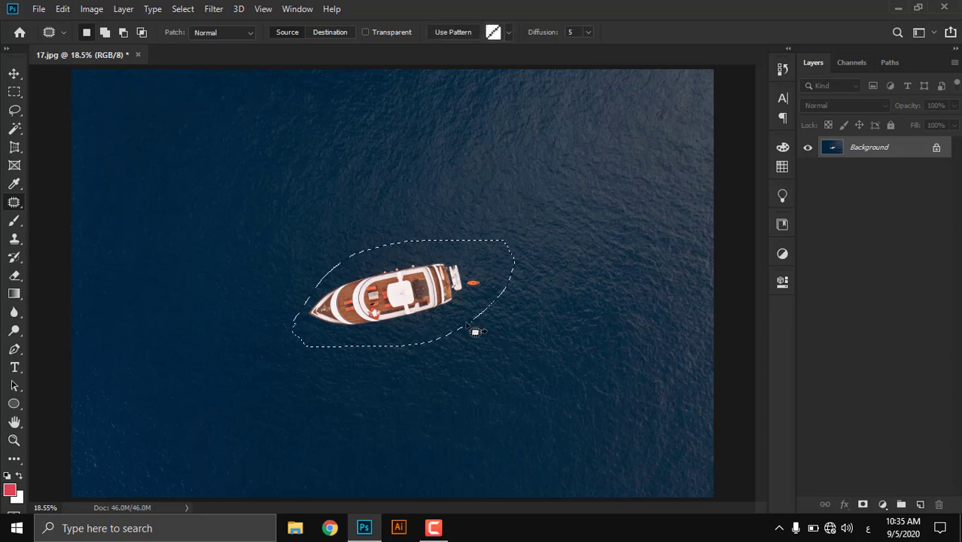
Step: Patch the outlined boat with open water from above it, and undo the patch
{"action": "left_click_drag", "start_coordinate": [380, 273], "coordinate": [307, 206]}
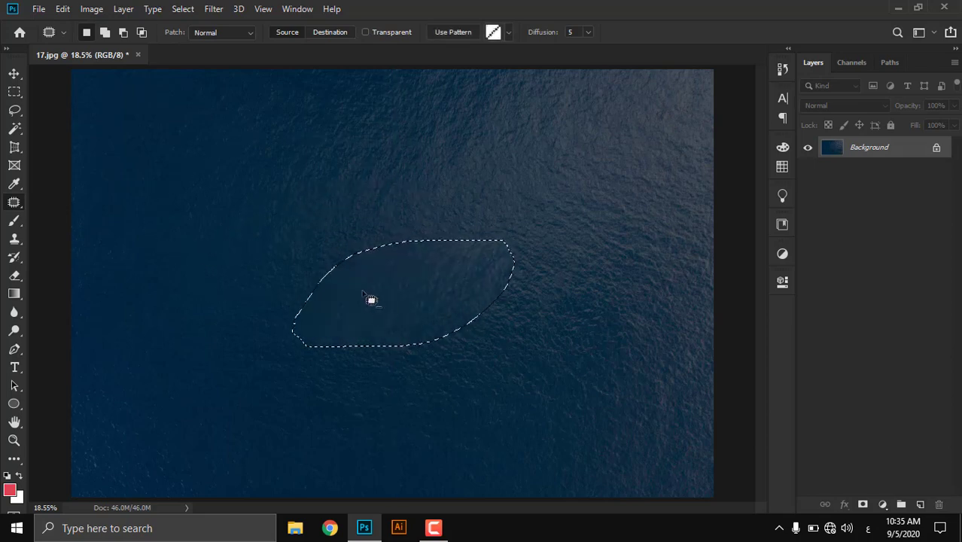
{"action": "scroll", "coordinate": [370, 301], "scroll_direction": "up", "scroll_amount": 2}
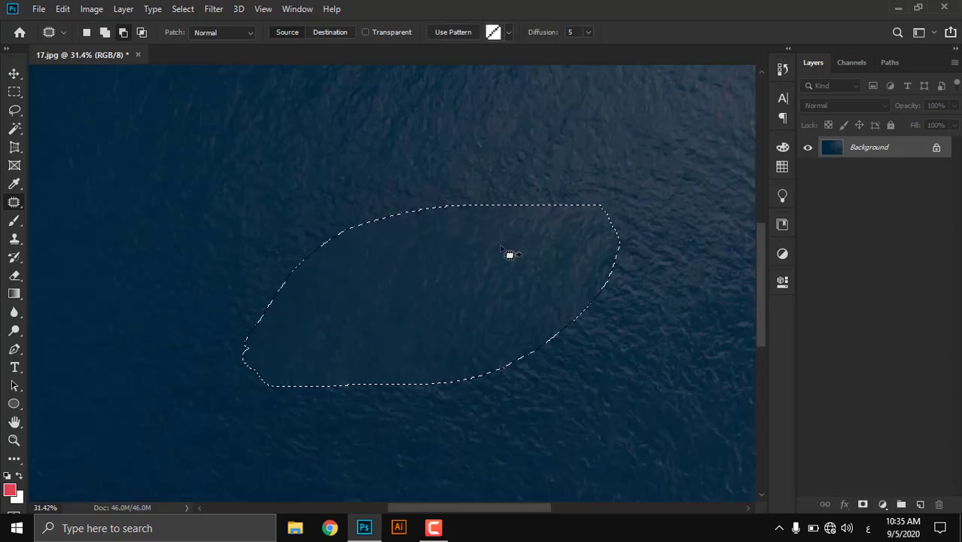
{"action": "scroll", "coordinate": [289, 252], "scroll_direction": "down", "scroll_amount": 2}
{"action": "left_click_drag", "start_coordinate": [296, 247], "coordinate": [156, 139]}
{"action": "left_click_drag", "start_coordinate": [435, 250], "coordinate": [611, 134]}
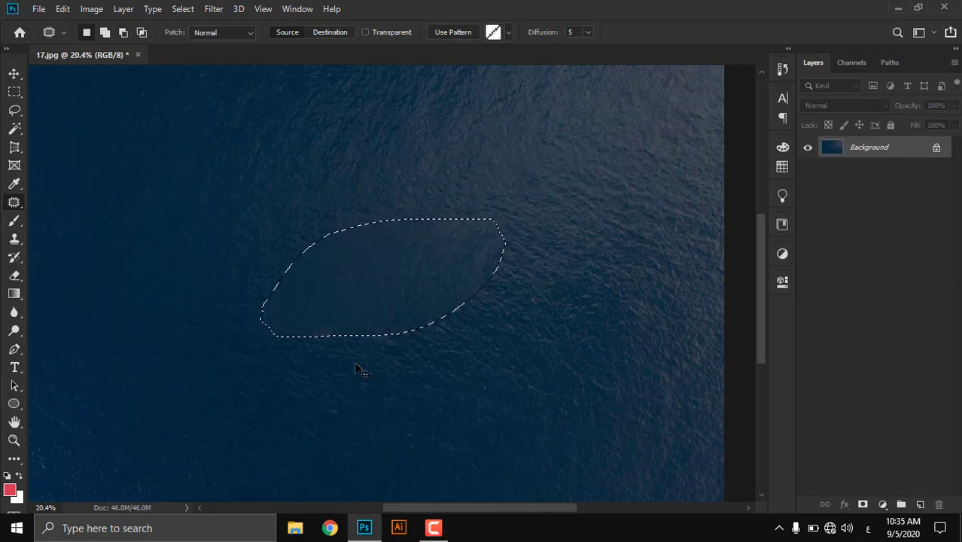
{"action": "key", "text": "ctrl+z"}
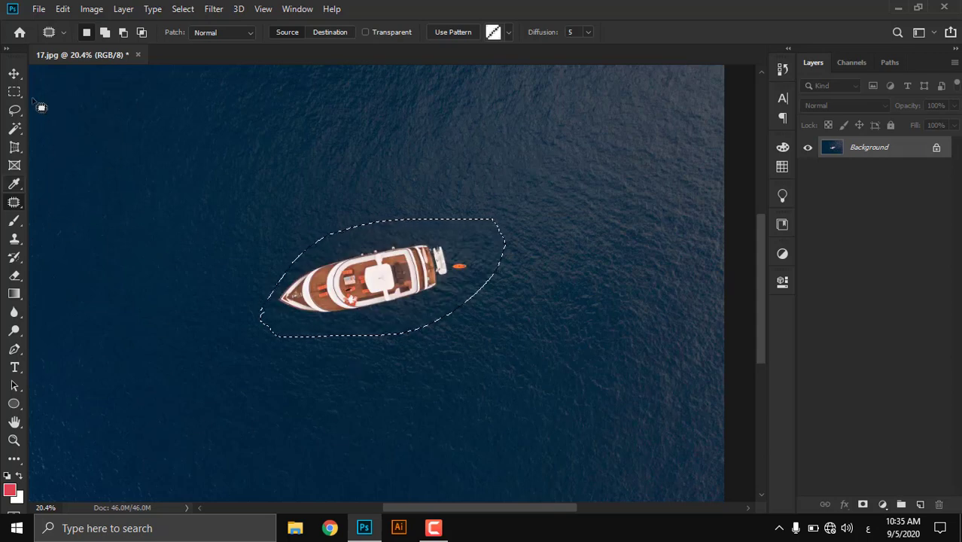
Step: Switch to the Move tool and copy the outlined boat onto a new layer
{"action": "left_click", "coordinate": [13, 75]}
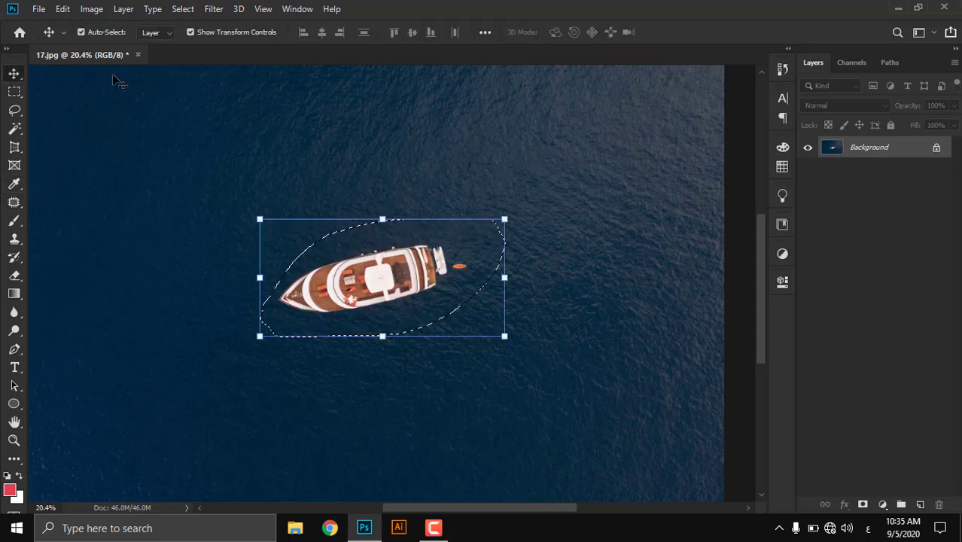
{"action": "key", "text": "ctrl+j"}
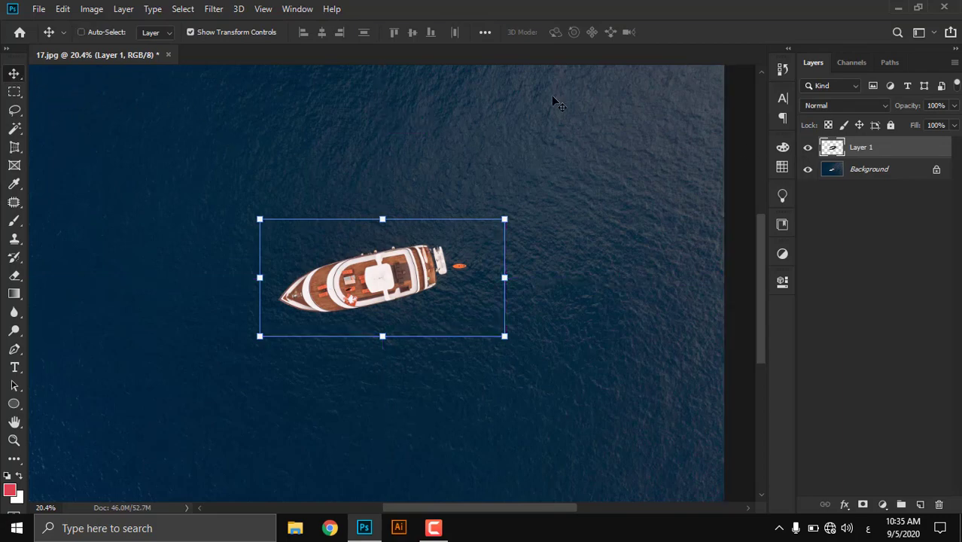
Step: Move the copied boat up and to the left of the original, and undo the move
{"action": "left_click_drag", "start_coordinate": [444, 299], "coordinate": [356, 203]}
{"action": "key", "text": "z"}
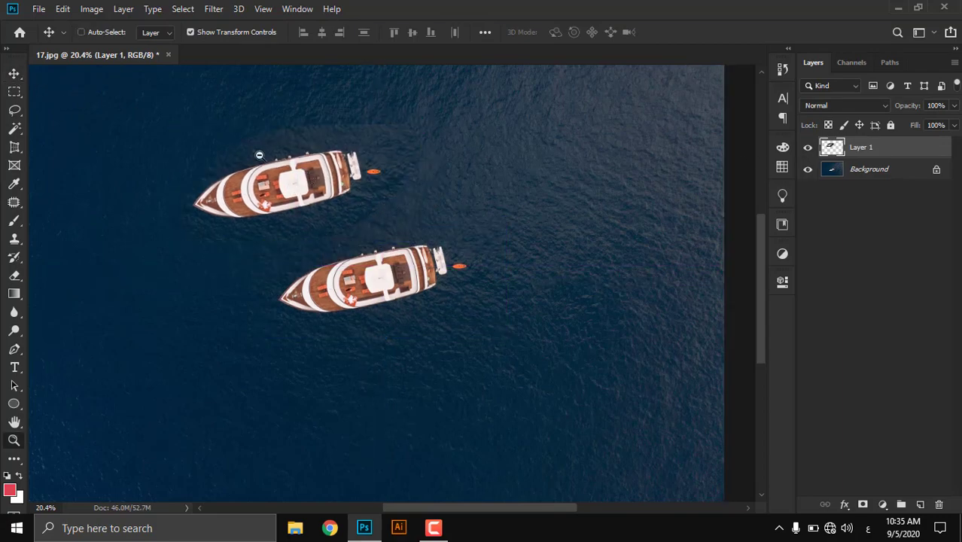
{"action": "left_click_drag", "start_coordinate": [258, 154], "coordinate": [266, 239]}
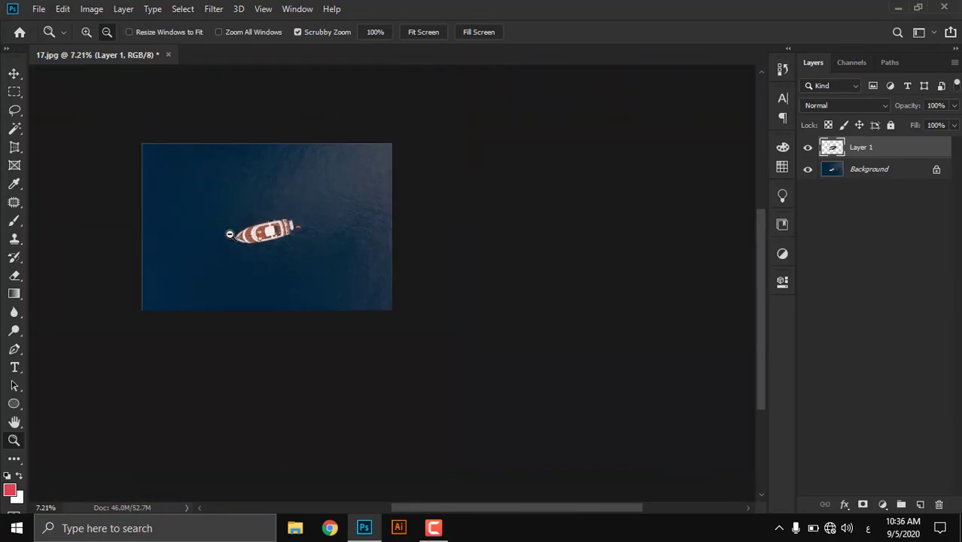
{"action": "left_click_drag", "start_coordinate": [179, 207], "coordinate": [195, 196]}
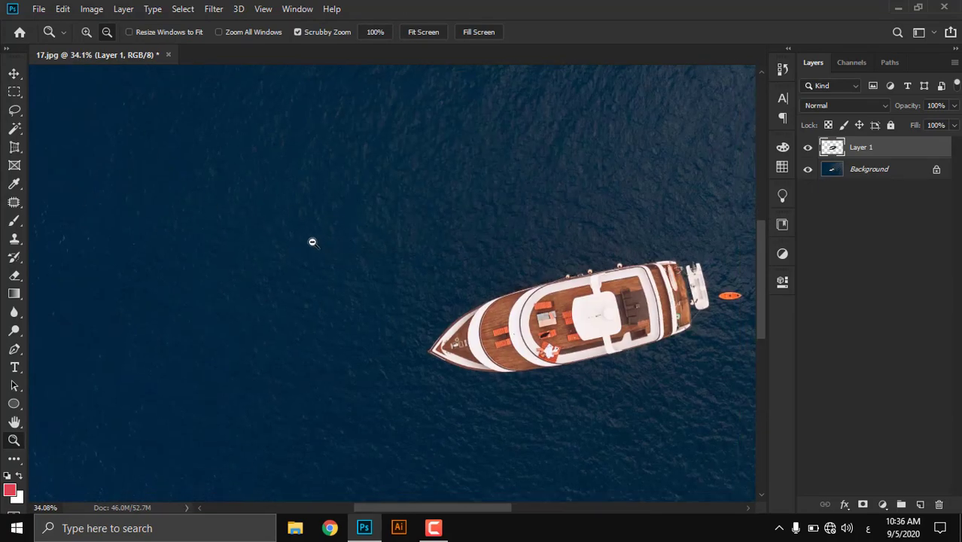
{"action": "left_click_drag", "start_coordinate": [312, 242], "coordinate": [442, 318]}
{"action": "left_click_drag", "start_coordinate": [563, 298], "coordinate": [569, 297]}
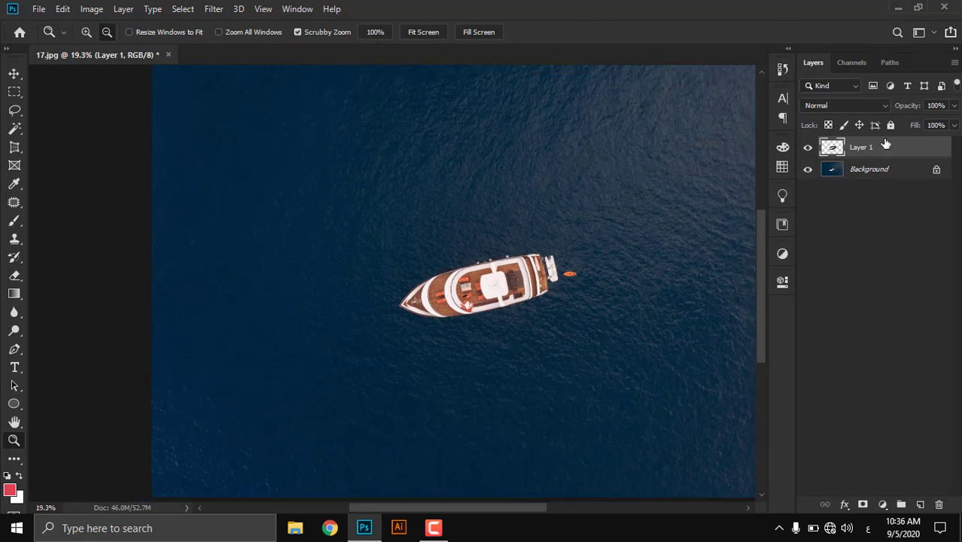
Step: Delete the layer holding the copied boat and unlock the Background layer
{"action": "key", "text": "Delete"}
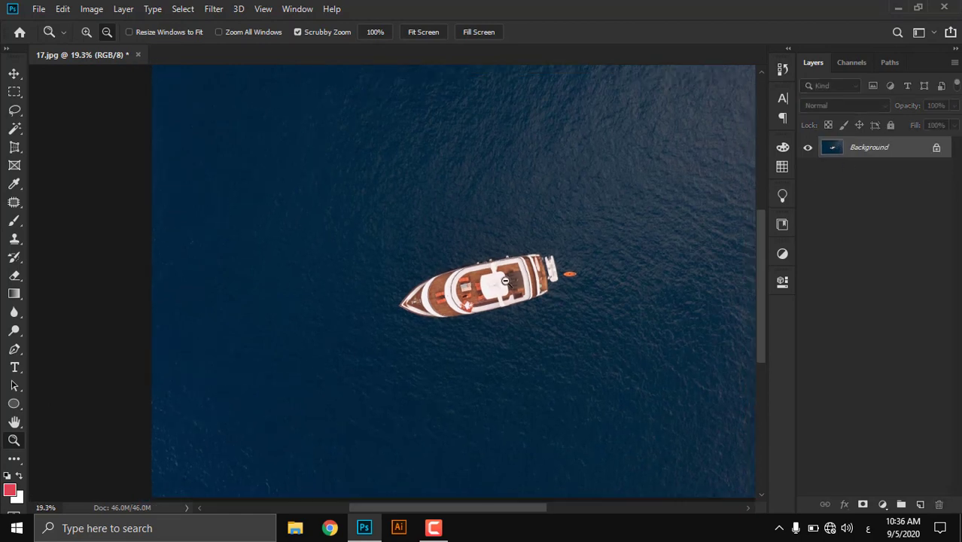
{"action": "left_click", "coordinate": [937, 148]}
Step: Outline the boat and its small orange craft with the Content-Aware Move Tool, and move them up and to the left across the water
{"action": "right_click", "coordinate": [14, 203]}
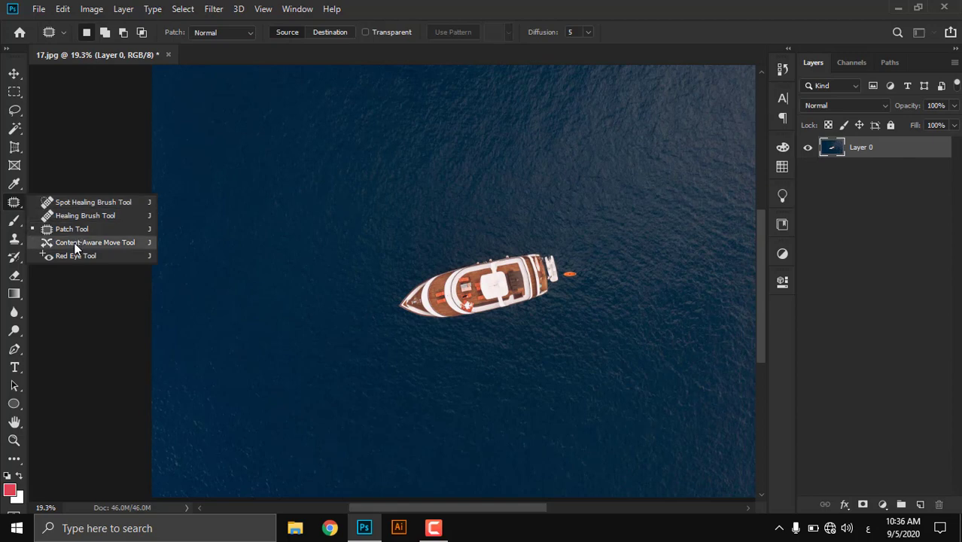
{"action": "left_click", "coordinate": [94, 242]}
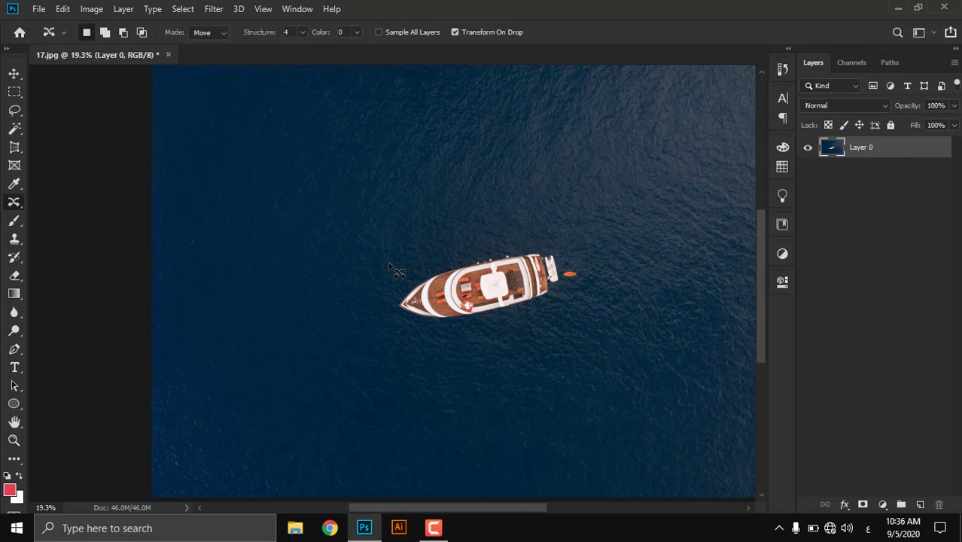
{"action": "mouse_move", "coordinate": [388, 262]}
{"action": "left_mouse_down"}
{"action": "mouse_move", "coordinate": [627, 314]}
{"action": "mouse_move", "coordinate": [416, 314]}
{"action": "mouse_move", "coordinate": [384, 297]}
{"action": "mouse_move", "coordinate": [380, 253]}
{"action": "mouse_move", "coordinate": [595, 315]}
{"action": "mouse_move", "coordinate": [380, 318]}
{"action": "mouse_move", "coordinate": [380, 247]}
{"action": "left_mouse_up"}
{"action": "key", "text": "ctrl+d"}
{"action": "mouse_move", "coordinate": [474, 263]}
{"action": "left_mouse_down"}
{"action": "mouse_move", "coordinate": [405, 137]}
{"action": "mouse_move", "coordinate": [372, 110]}
{"action": "mouse_move", "coordinate": [359, 115]}
{"action": "left_mouse_up"}
{"action": "left_click", "coordinate": [577, 31]}
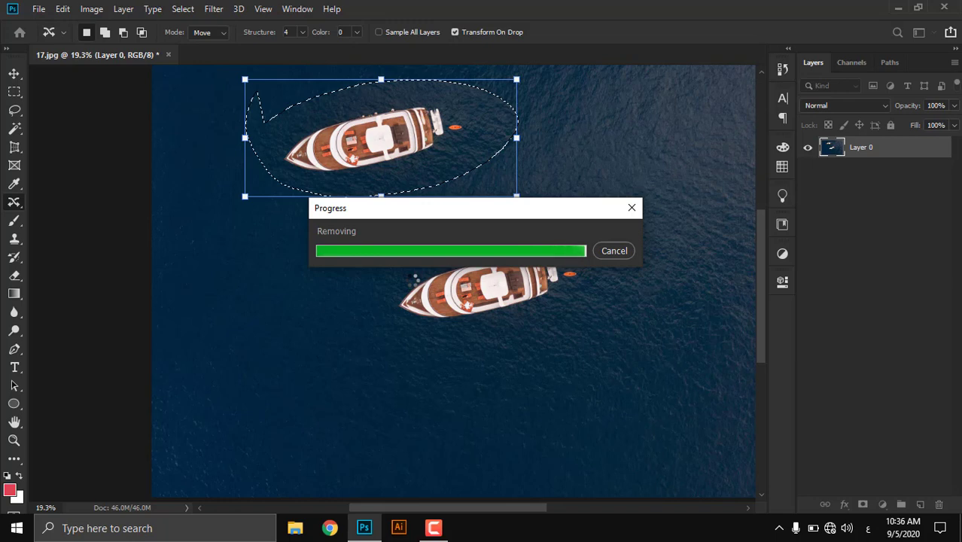
{"action": "key", "text": "ctrl+d"}
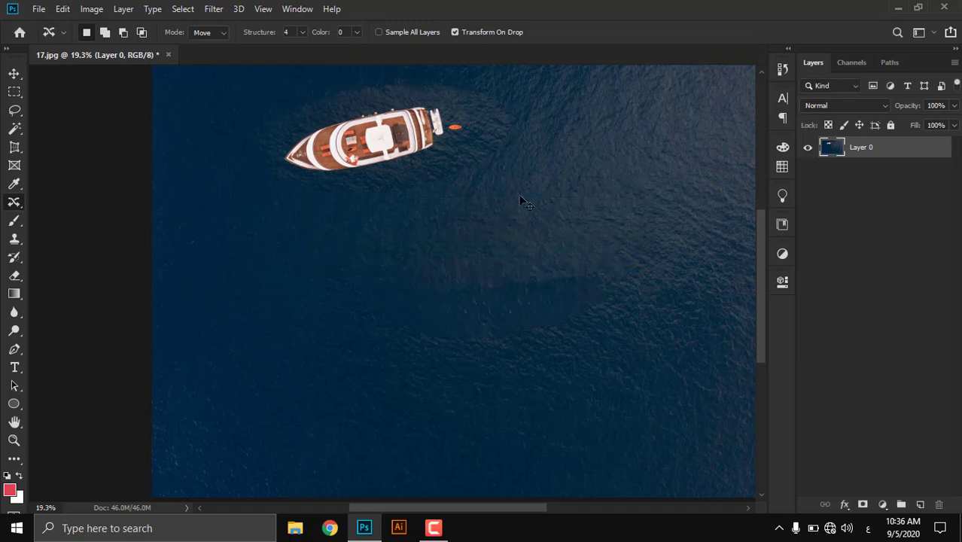
Step: Undo the content-aware move of the boat and clear the selection around it
{"action": "key", "text": "ctrl+z"}
{"action": "key", "text": "z"}
{"action": "key", "text": "ctrl+z"}
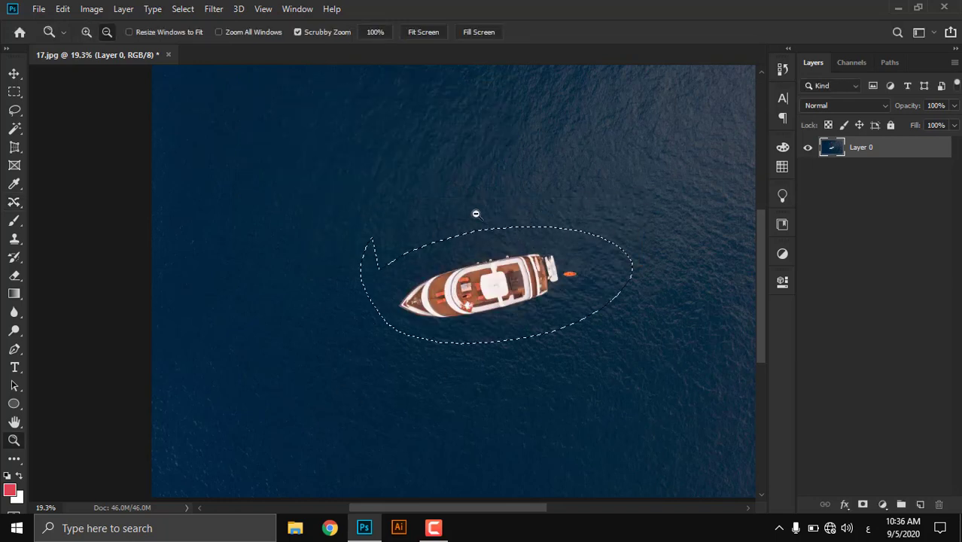
{"action": "key", "text": "ctrl+d"}
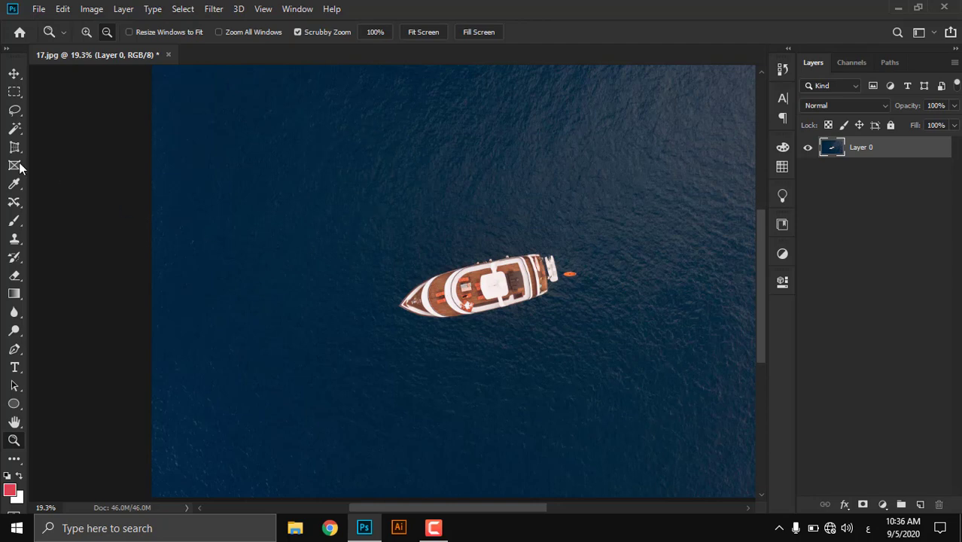
{"action": "key", "text": "j"}
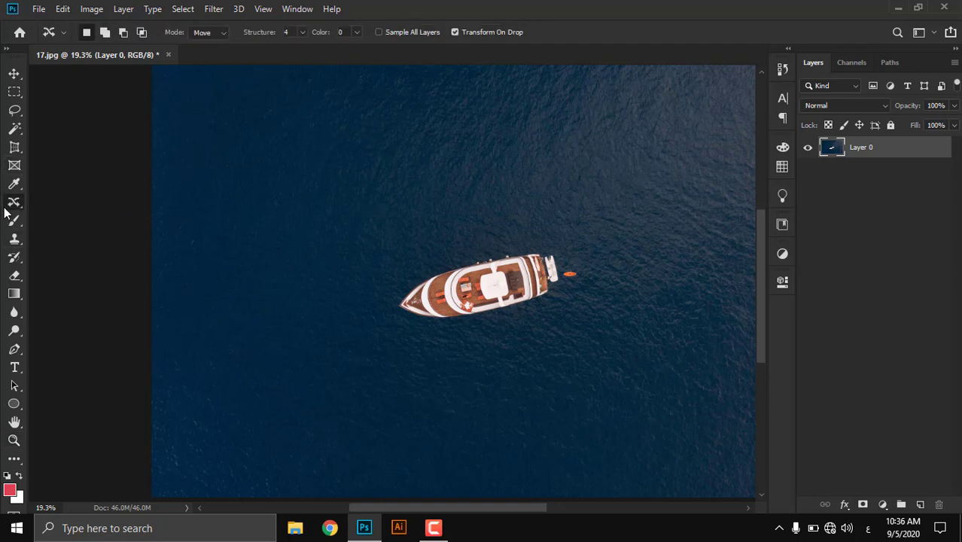
Step: Try to cover the yacht with a patch of open water using the Content-Aware Move Tool
{"action": "mouse_move", "coordinate": [344, 140]}
{"action": "left_mouse_down"}
{"action": "mouse_move", "coordinate": [543, 123]}
{"action": "mouse_move", "coordinate": [411, 203]}
{"action": "mouse_move", "coordinate": [350, 167]}
{"action": "mouse_move", "coordinate": [346, 142]}
{"action": "left_mouse_up"}
{"action": "left_click_drag", "start_coordinate": [411, 165], "coordinate": [452, 290]}
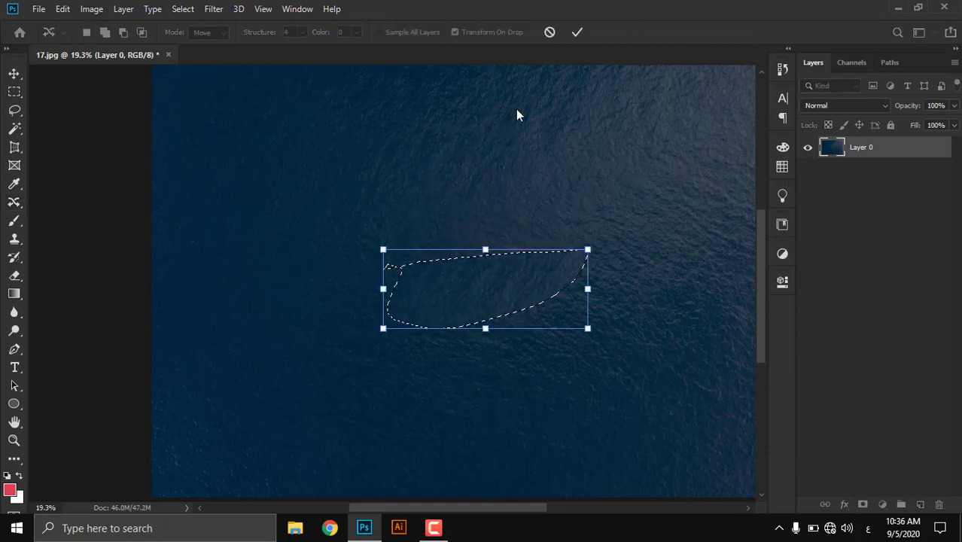
{"action": "left_click", "coordinate": [549, 33]}
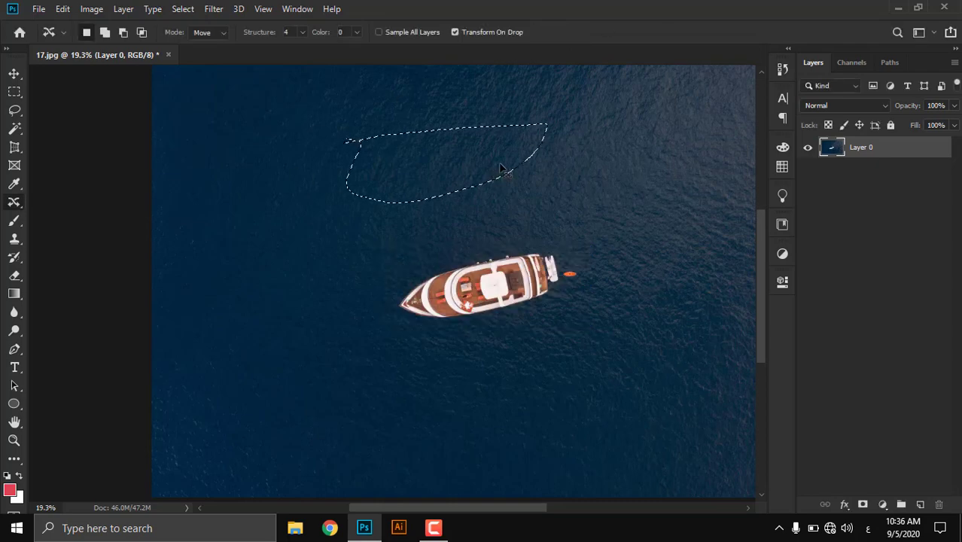
{"action": "left_click", "coordinate": [303, 201]}
Step: Choose the Red Eye Tool and open the portrait image 19.jpg
{"action": "right_click", "coordinate": [12, 206]}
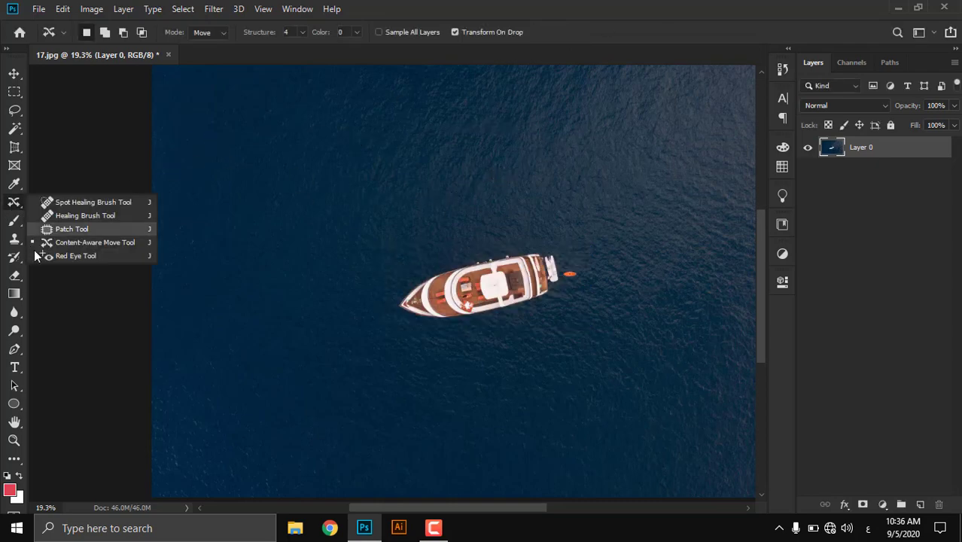
{"action": "left_click", "coordinate": [83, 256]}
{"action": "scroll", "coordinate": [517, 324], "scroll_direction": "up", "scroll_amount": 1}
{"action": "scroll", "coordinate": [226, 213], "scroll_direction": "up", "scroll_amount": 1}
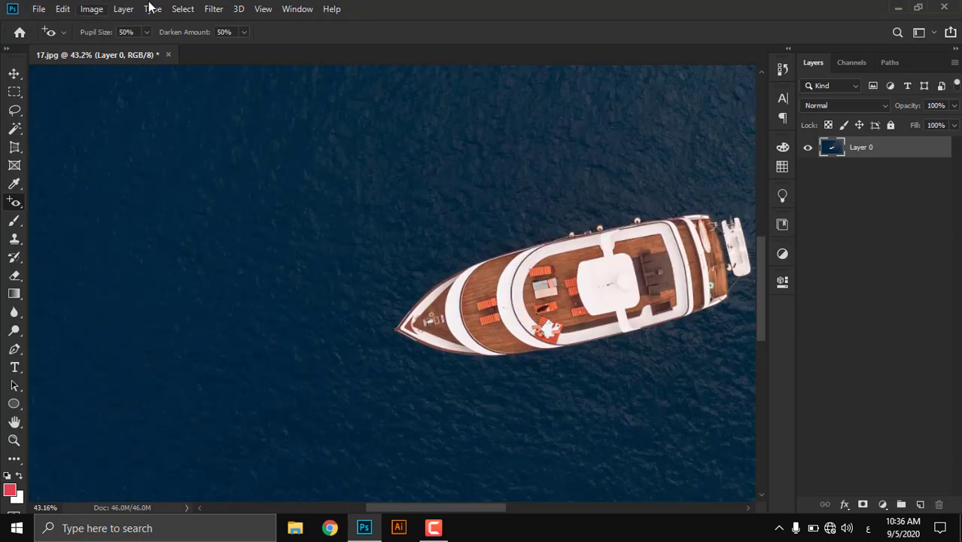
{"action": "left_click", "coordinate": [43, 14]}
{"action": "left_click", "coordinate": [46, 37]}
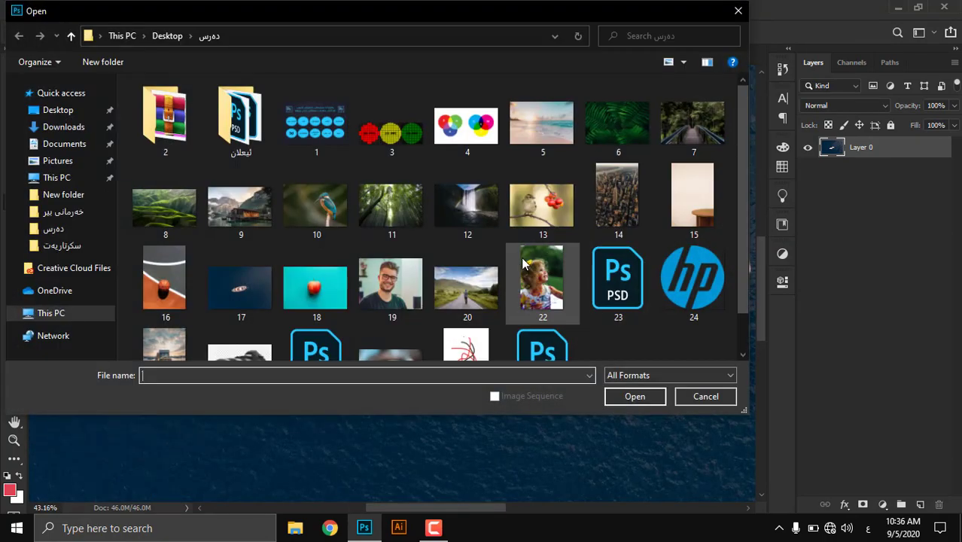
{"action": "scroll", "coordinate": [411, 257], "scroll_direction": "down", "scroll_amount": 1}
{"action": "key", "text": "Escape"}
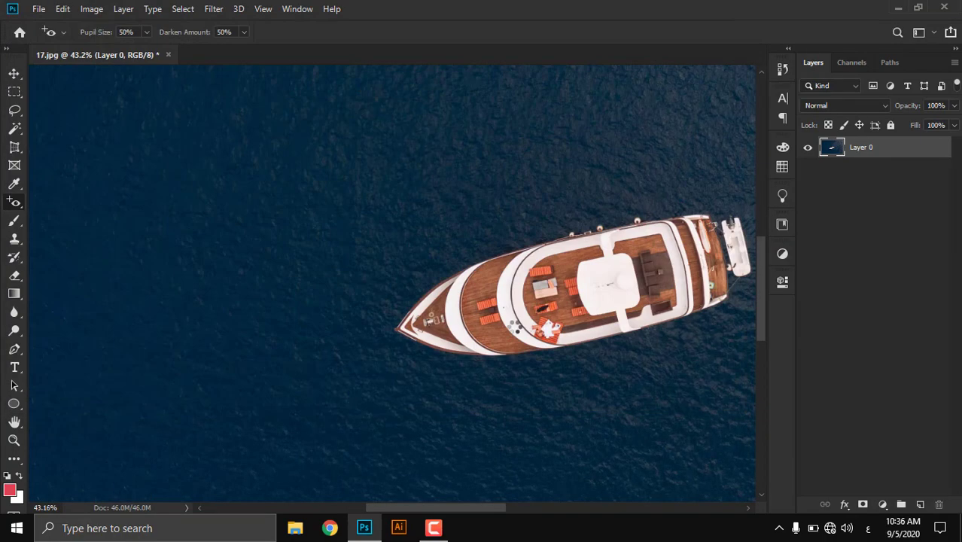
Step: Paint a red dot on each of the man's pupils with the Brush at size 30
{"action": "scroll", "coordinate": [368, 238], "scroll_direction": "up", "scroll_amount": 5}
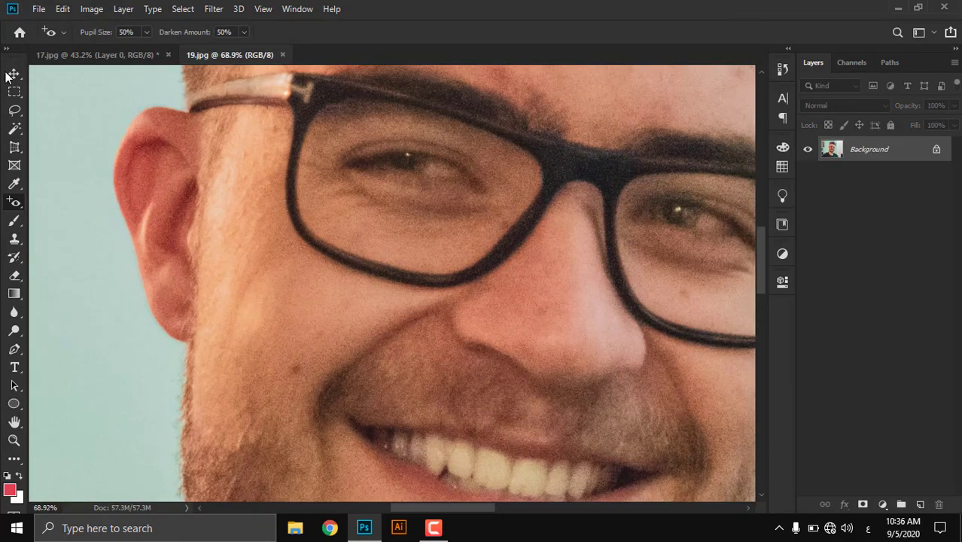
{"action": "key", "text": "b"}
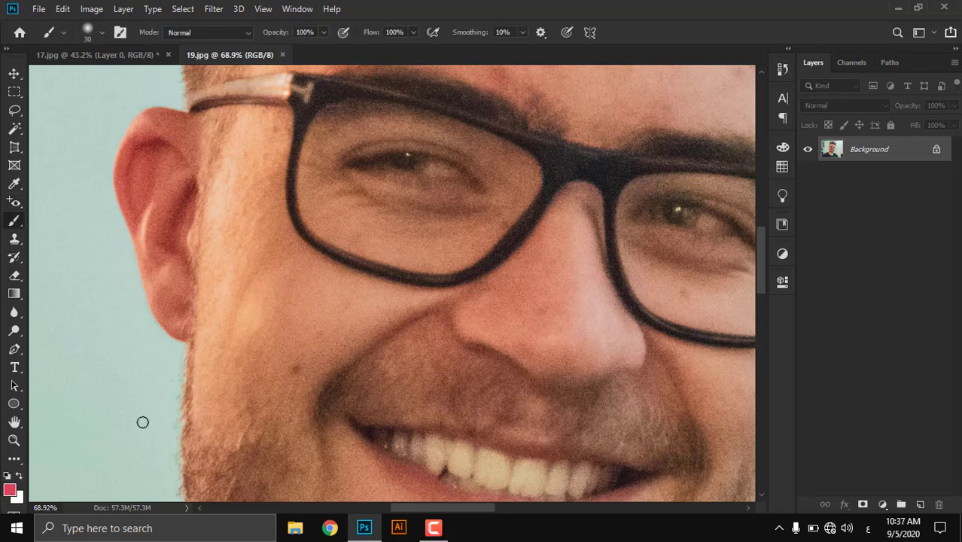
{"action": "left_click", "coordinate": [407, 161]}
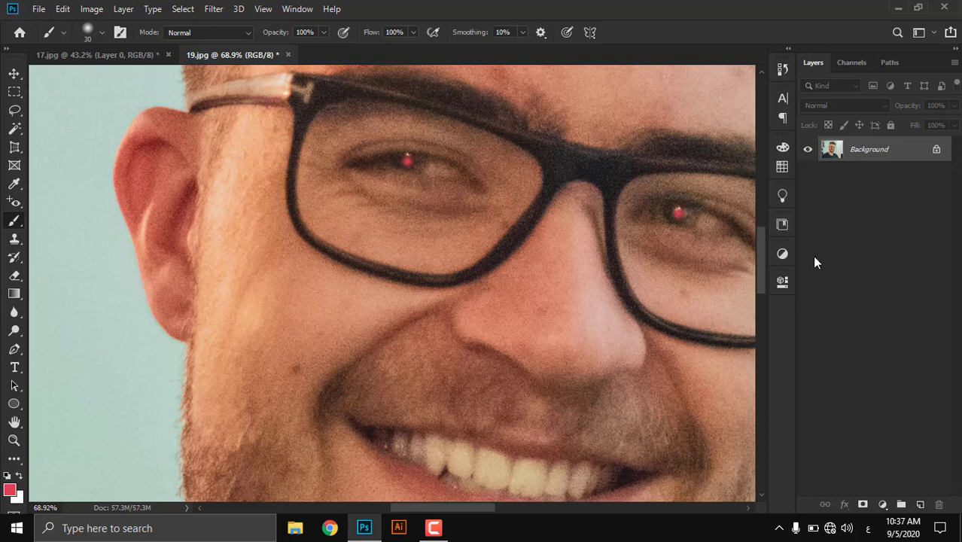
Step: Remove the red dots from both pupils using the Red Eye Tool with 50% pupil size and 50% darken amount
{"action": "left_click", "coordinate": [15, 202]}
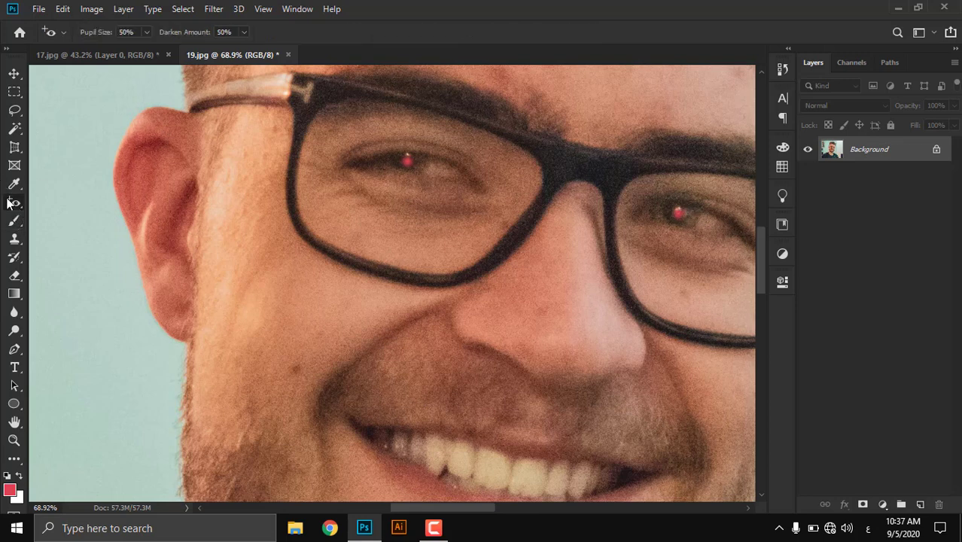
{"action": "right_click", "coordinate": [7, 198]}
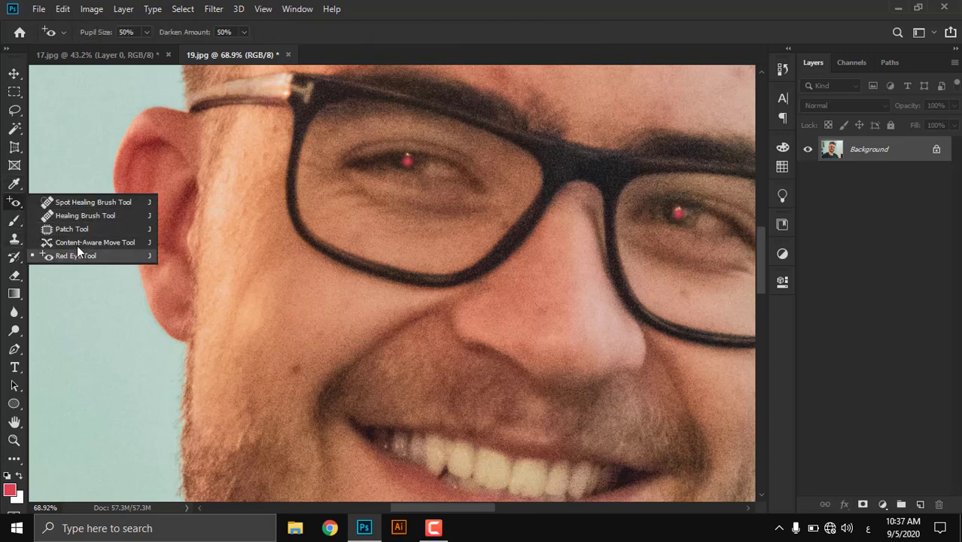
{"action": "left_click", "coordinate": [75, 255]}
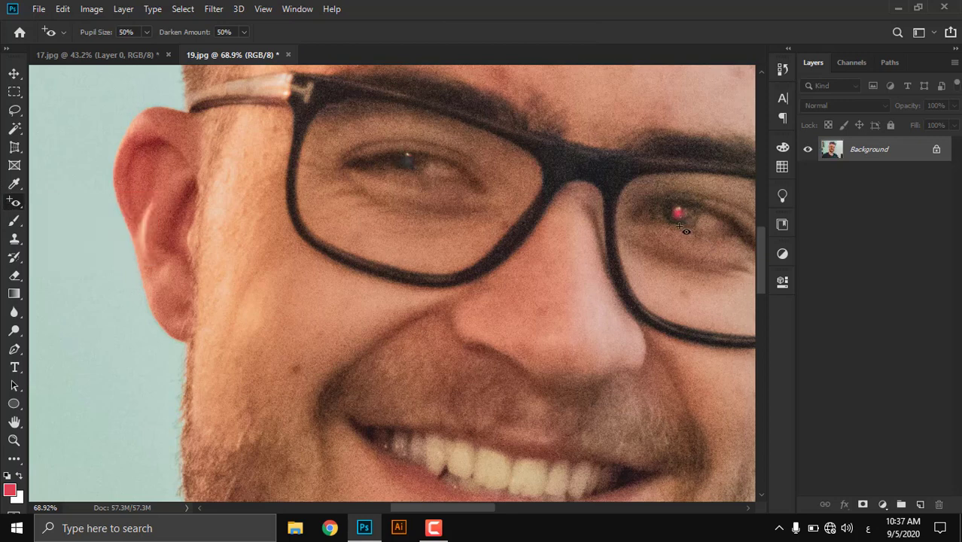
{"action": "scroll", "coordinate": [372, 280], "scroll_direction": "down", "scroll_amount": 5}
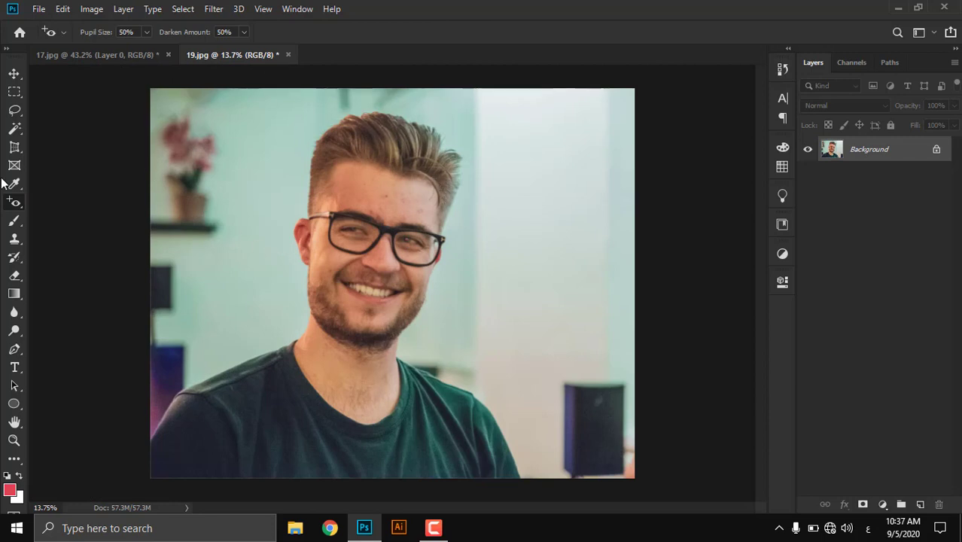
Step: Heal the blemishes on the man's forehead with the Spot Healing Brush at size 175 in Content-Aware mode
{"action": "right_click", "coordinate": [15, 204]}
{"action": "left_click", "coordinate": [56, 202]}
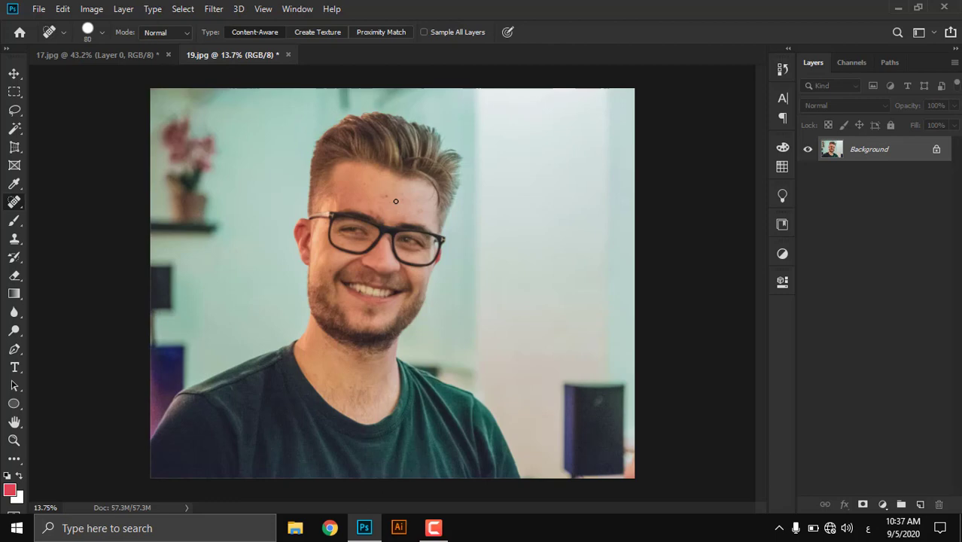
{"action": "key", "text": "bracketright"}
{"action": "key", "text": "bracketright"}
{"action": "scroll", "coordinate": [385, 219], "scroll_direction": "up", "scroll_amount": 5}
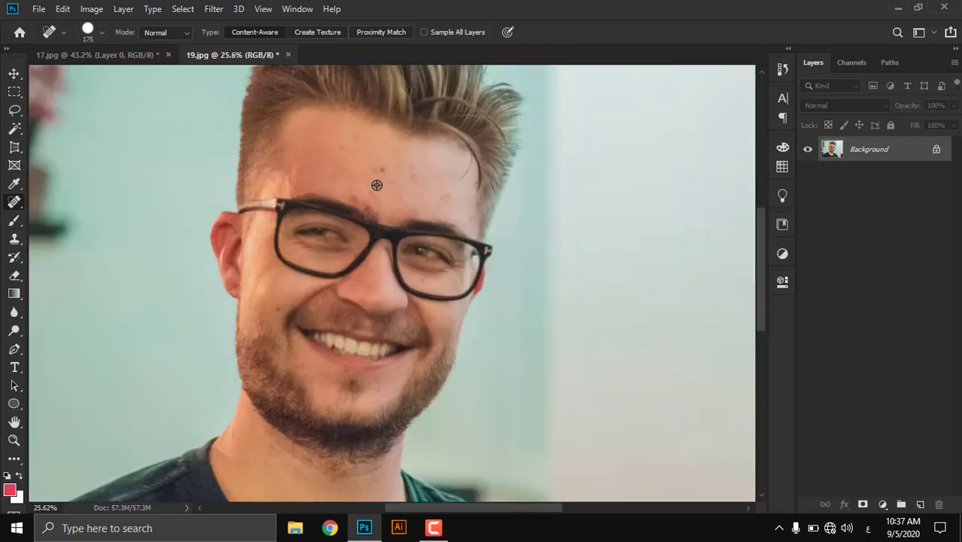
{"action": "left_click", "coordinate": [383, 161]}
{"action": "left_click", "coordinate": [305, 103]}
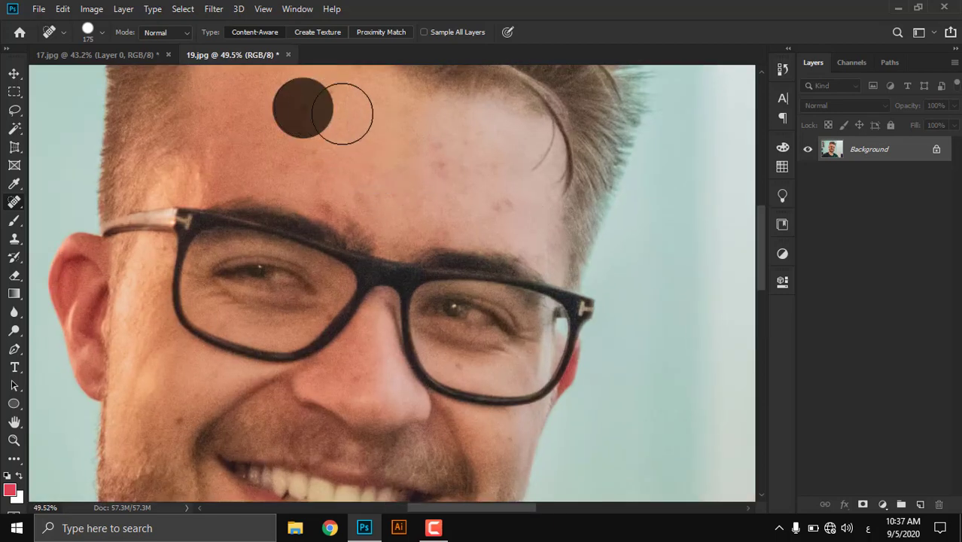
{"action": "left_click", "coordinate": [339, 110]}
{"action": "left_click", "coordinate": [490, 197]}
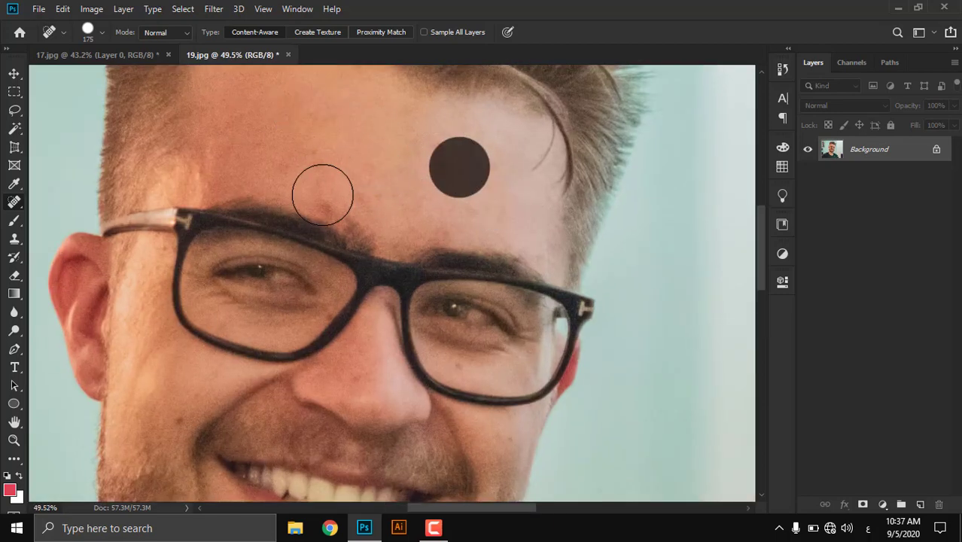
{"action": "left_click", "coordinate": [326, 193]}
Step: Heal the mole on the man's cheek beside the mouth with the Spot Healing Brush
{"action": "scroll", "coordinate": [198, 388], "scroll_direction": "down", "scroll_amount": 2}
{"action": "scroll", "coordinate": [198, 388], "scroll_direction": "down", "scroll_amount": 1}
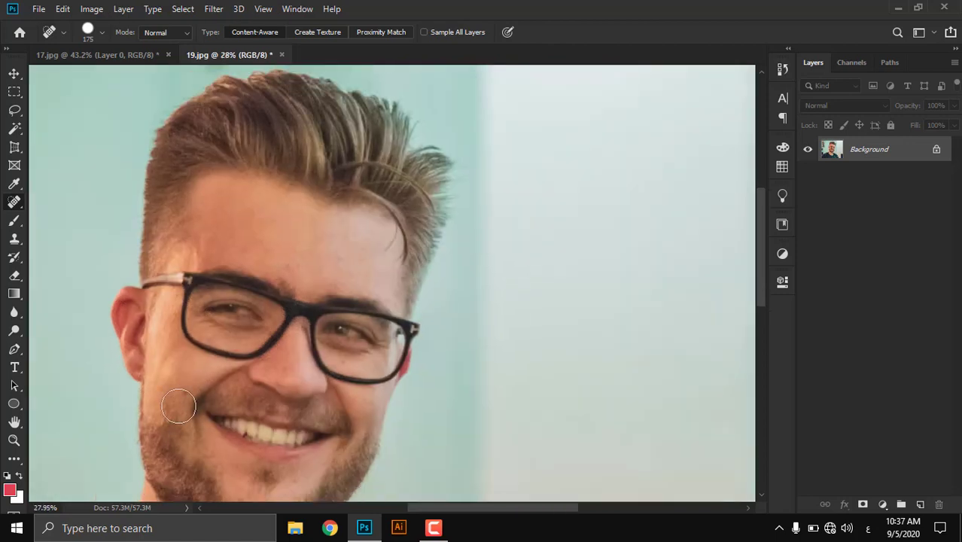
{"action": "left_click", "coordinate": [180, 397]}
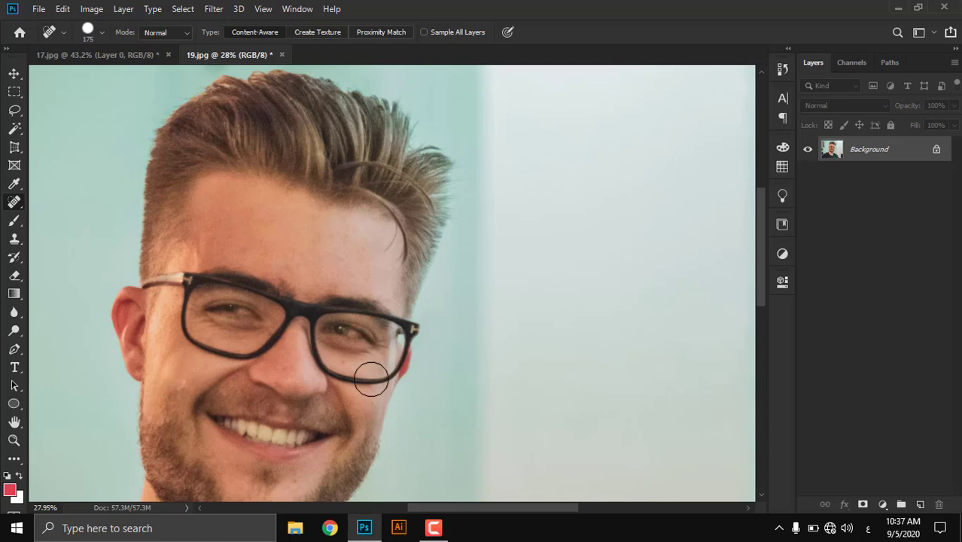
{"action": "scroll", "coordinate": [371, 376], "scroll_direction": "down", "scroll_amount": 2}
{"action": "scroll", "coordinate": [291, 240], "scroll_direction": "down", "scroll_amount": 1}
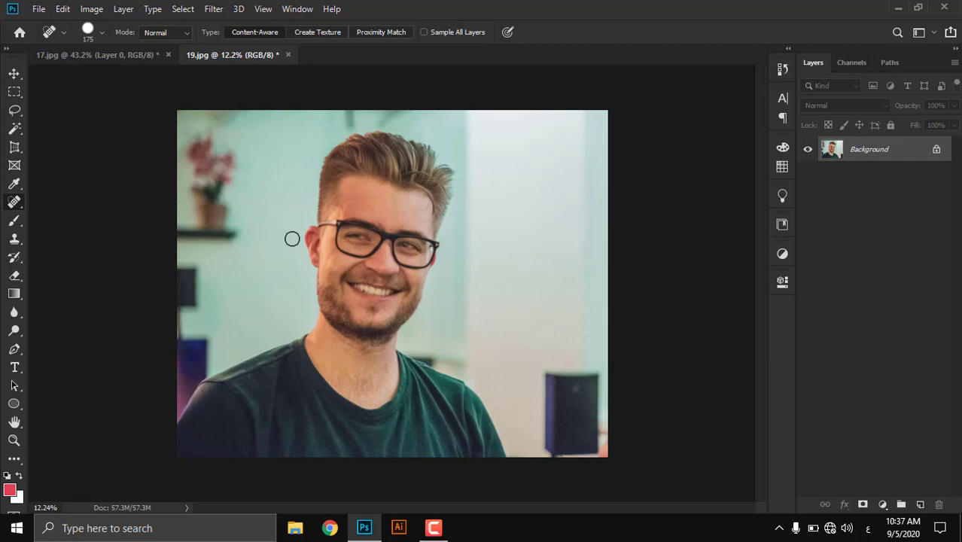
Step: Close 19.jpg and 17.jpg without saving their changes
{"action": "left_click", "coordinate": [288, 55]}
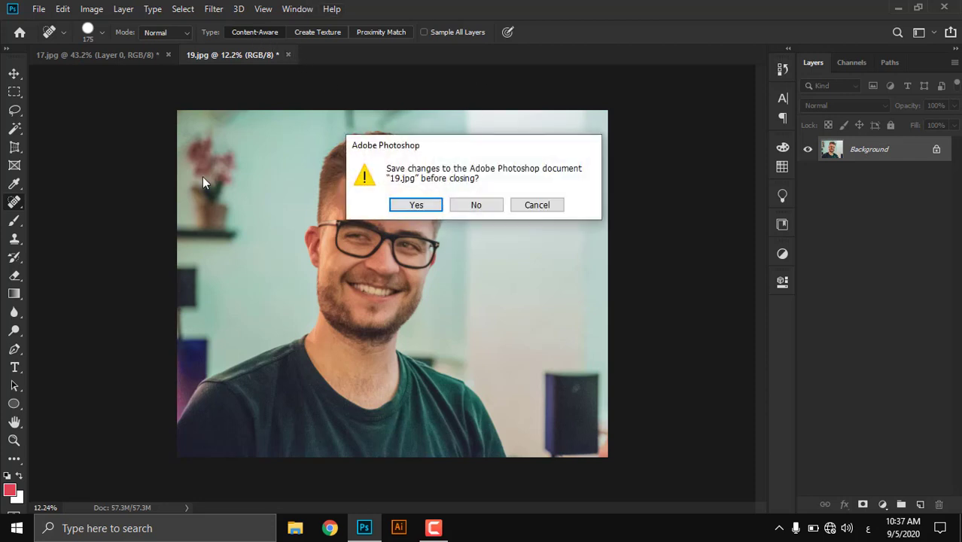
{"action": "left_click", "coordinate": [474, 205]}
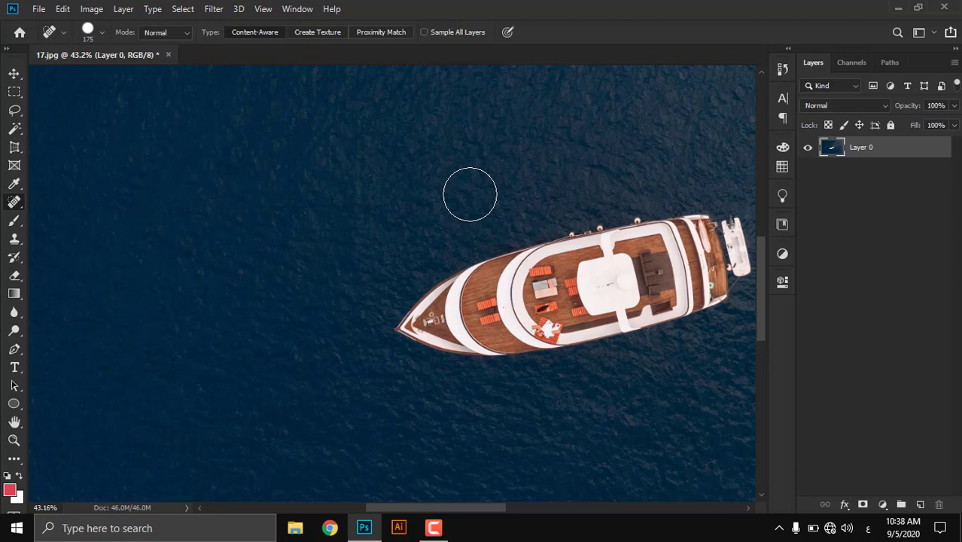
{"action": "scroll", "coordinate": [470, 194], "scroll_direction": "down", "scroll_amount": 6}
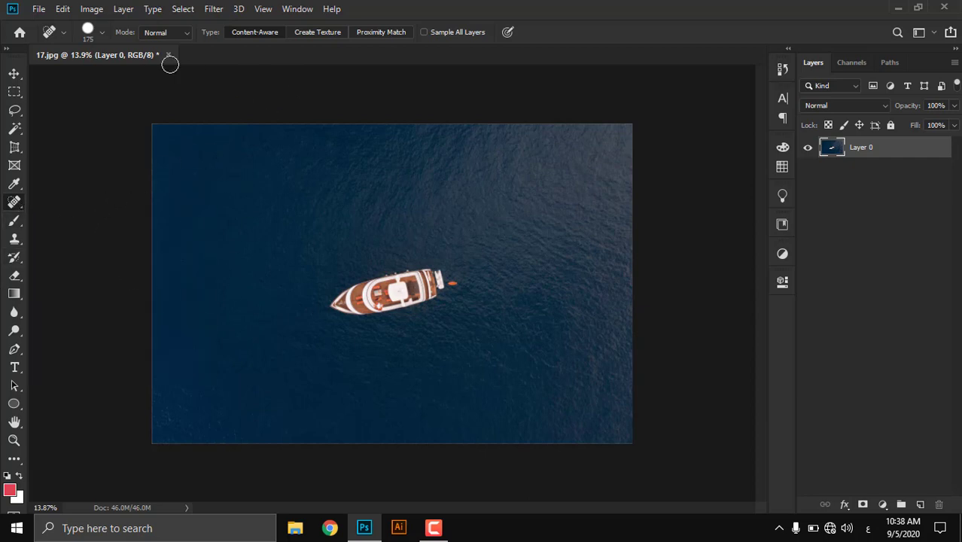
{"action": "key", "text": "ctrl+w"}
{"action": "left_click", "coordinate": [488, 208]}
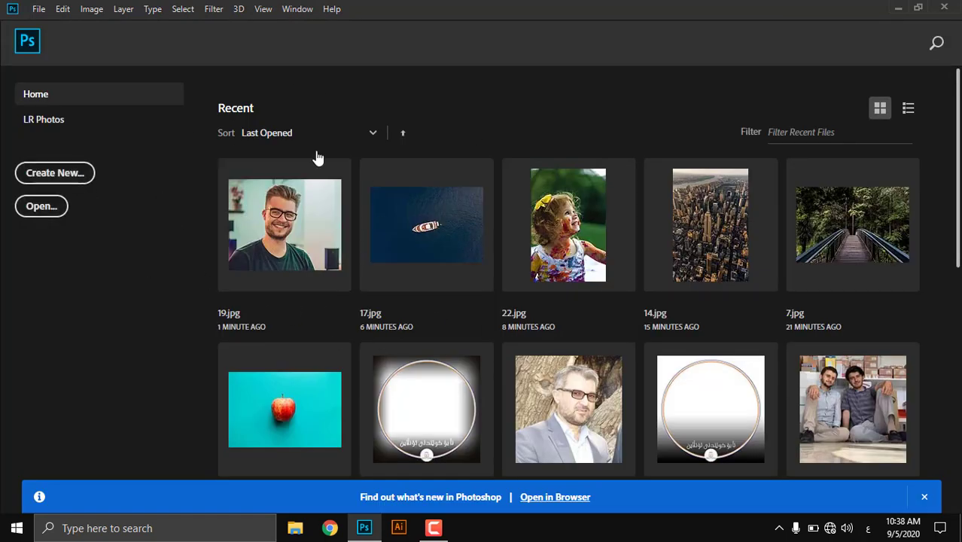
Step: Create a new document from the A4 print preset, 210 x 297 mm at 300 ppi, in CMYK Color mode
{"action": "left_click", "coordinate": [55, 172]}
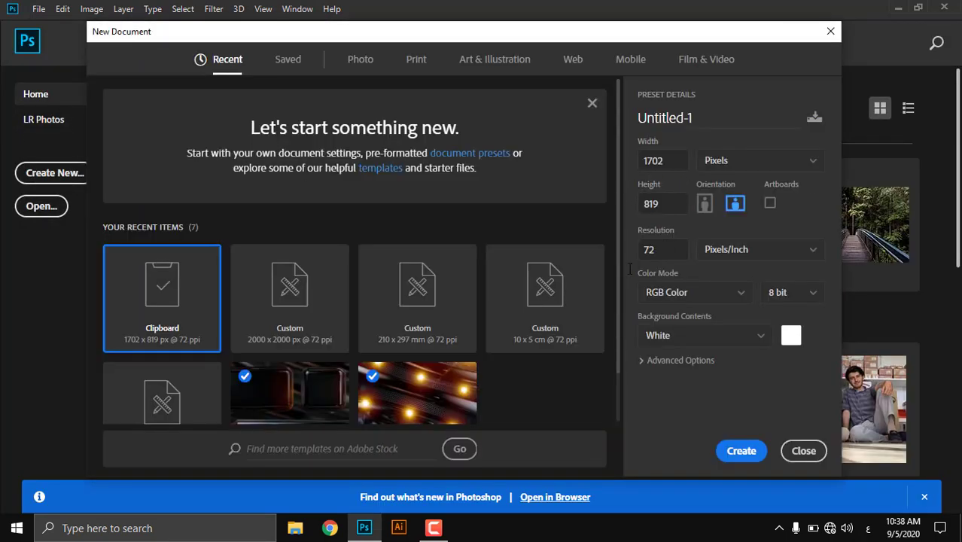
{"action": "left_click", "coordinate": [416, 61]}
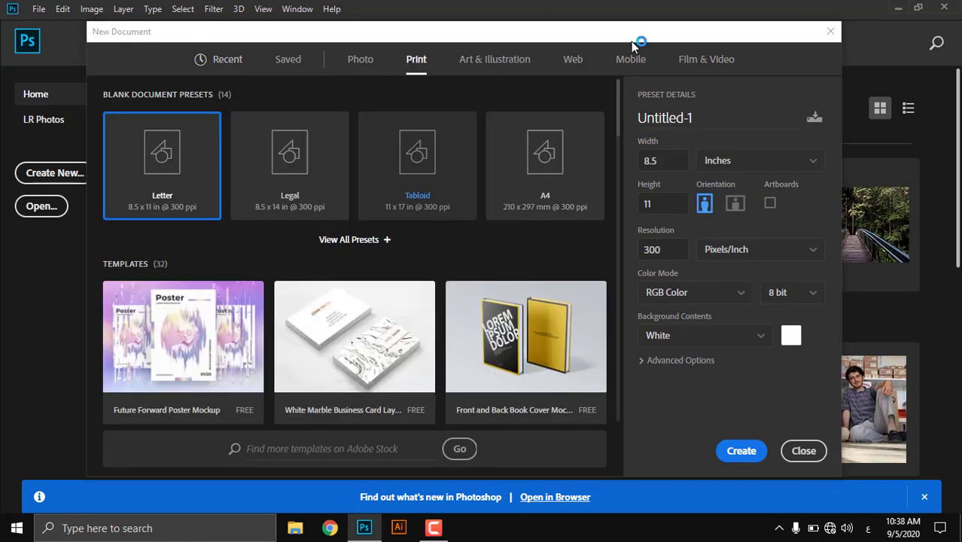
{"action": "left_click", "coordinate": [546, 179]}
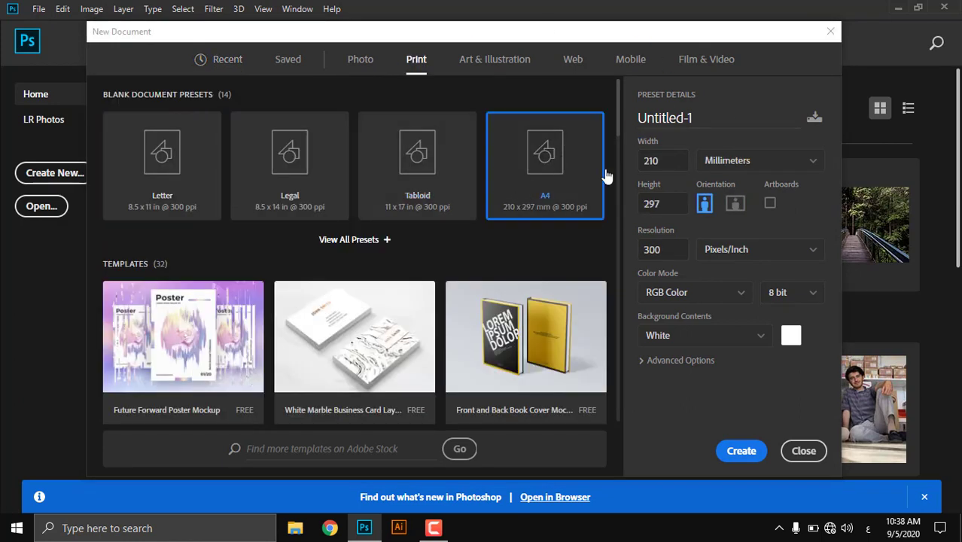
{"action": "left_click", "coordinate": [675, 295]}
{"action": "left_click", "coordinate": [685, 385]}
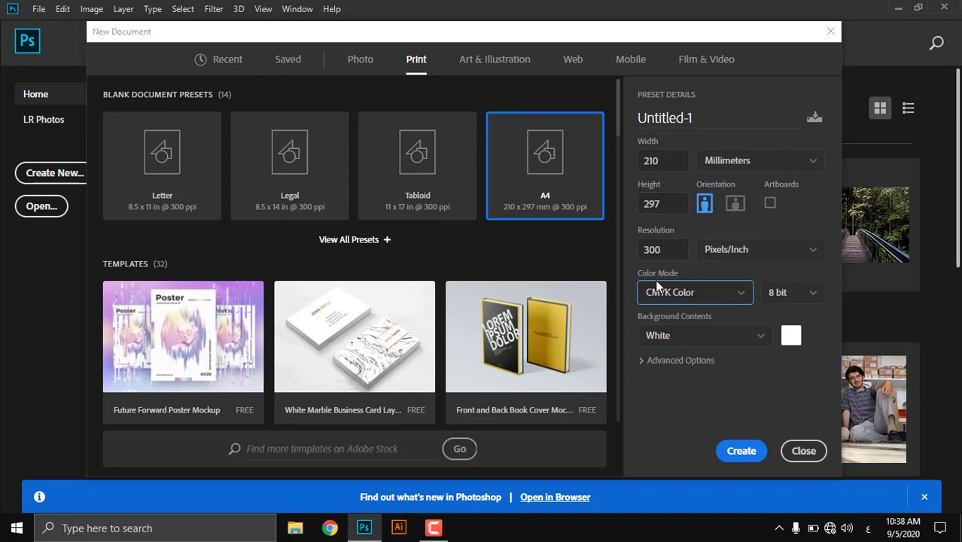
{"action": "left_click", "coordinate": [741, 452]}
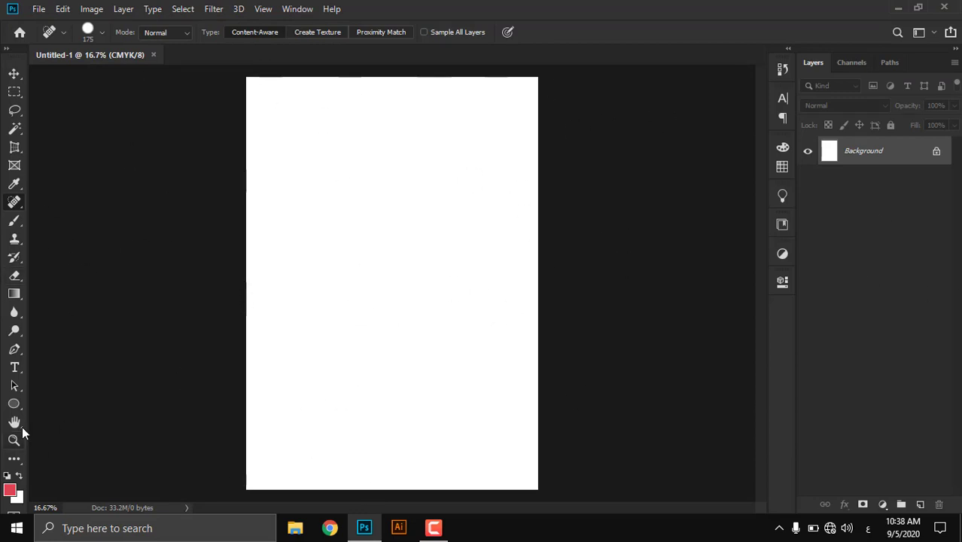
Step: Fill the blank page with the red foreground color using the Paint Bucket Tool
{"action": "left_click", "coordinate": [15, 293]}
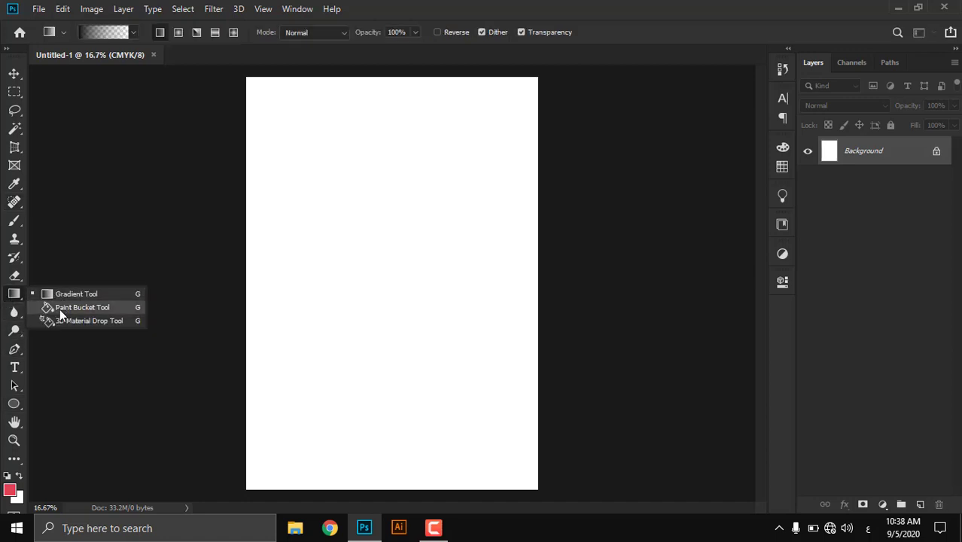
{"action": "left_click", "coordinate": [60, 309]}
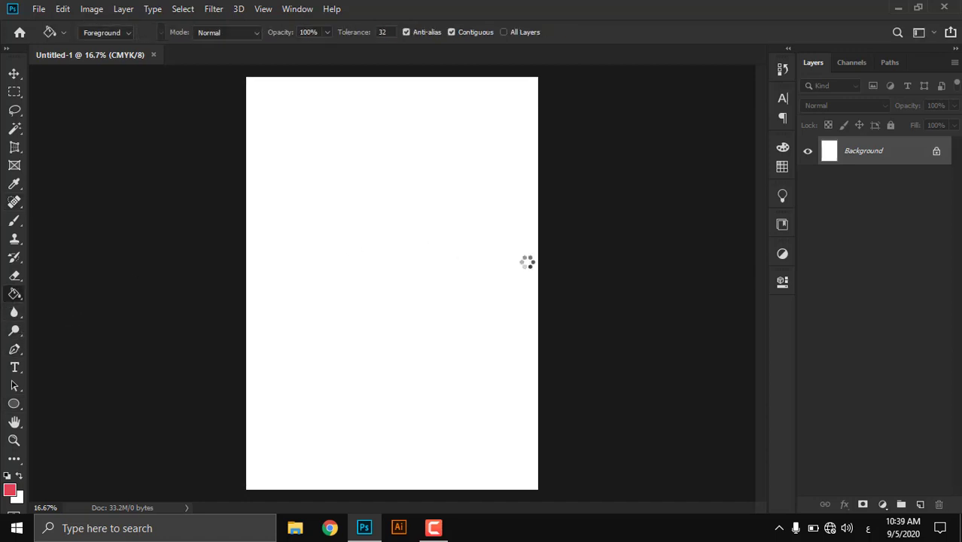
{"action": "left_click", "coordinate": [527, 262]}
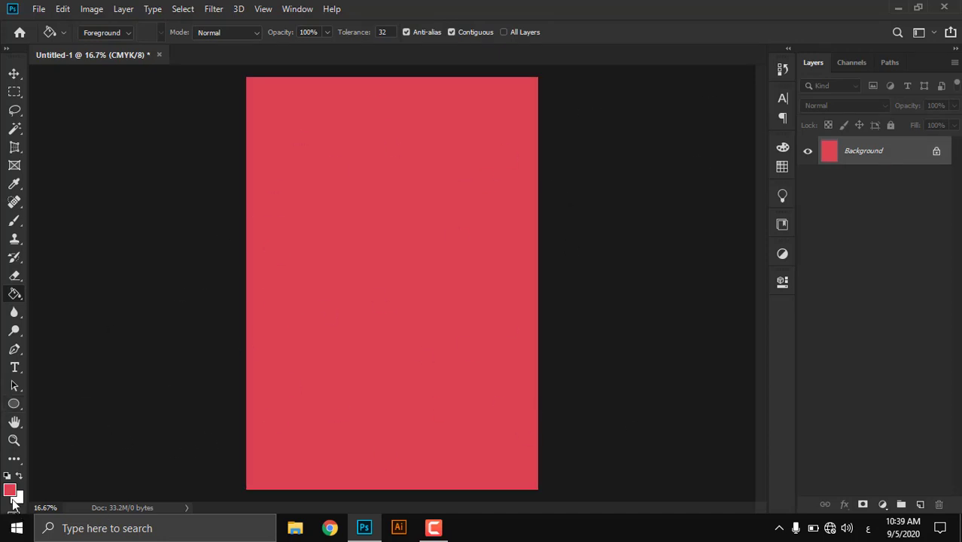
Step: Change the foreground color to a vivid blue and fill the page with it
{"action": "left_click", "coordinate": [10, 490]}
{"action": "left_click_drag", "start_coordinate": [779, 133], "coordinate": [781, 158]}
{"action": "left_click", "coordinate": [909, 85]}
{"action": "left_click", "coordinate": [347, 228]}
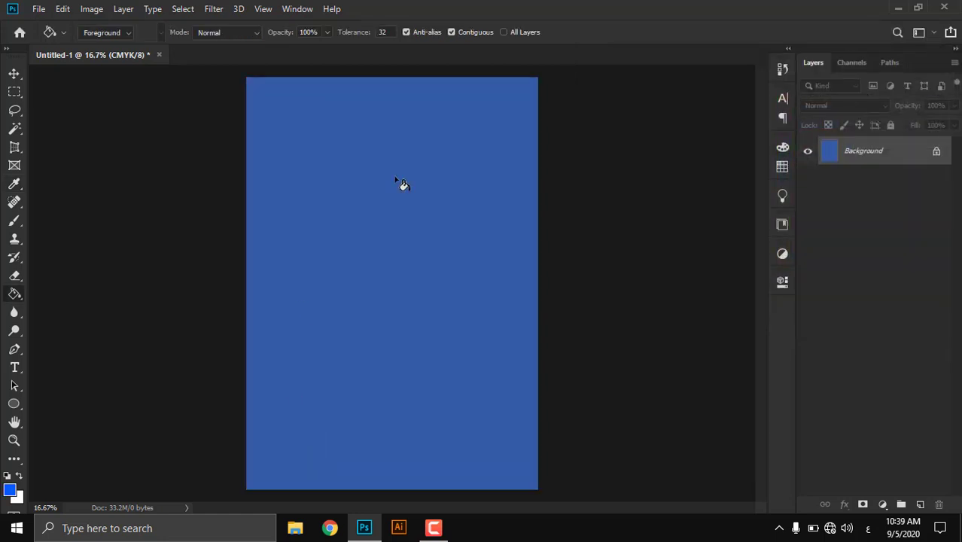
{"action": "right_click", "coordinate": [18, 297]}
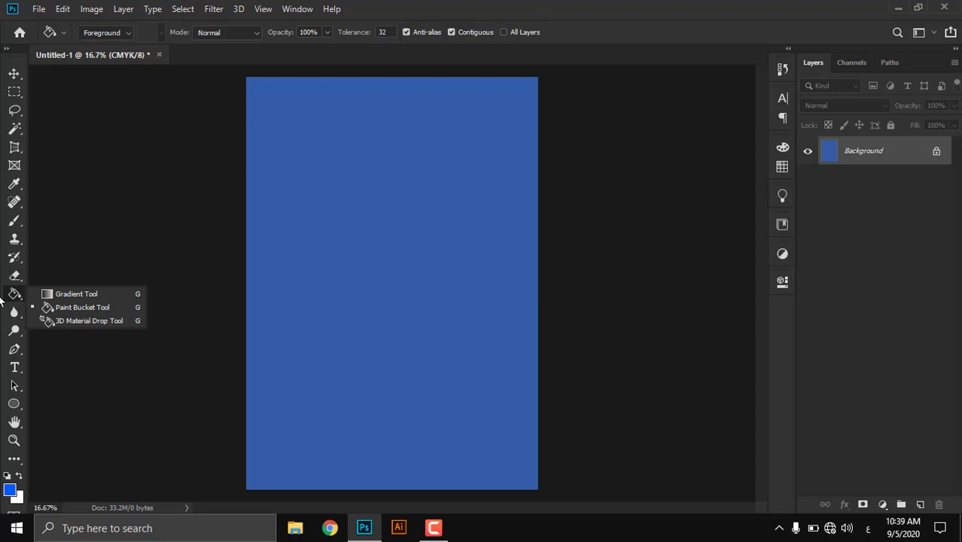
{"action": "left_click", "coordinate": [87, 304]}
{"action": "right_click", "coordinate": [20, 293]}
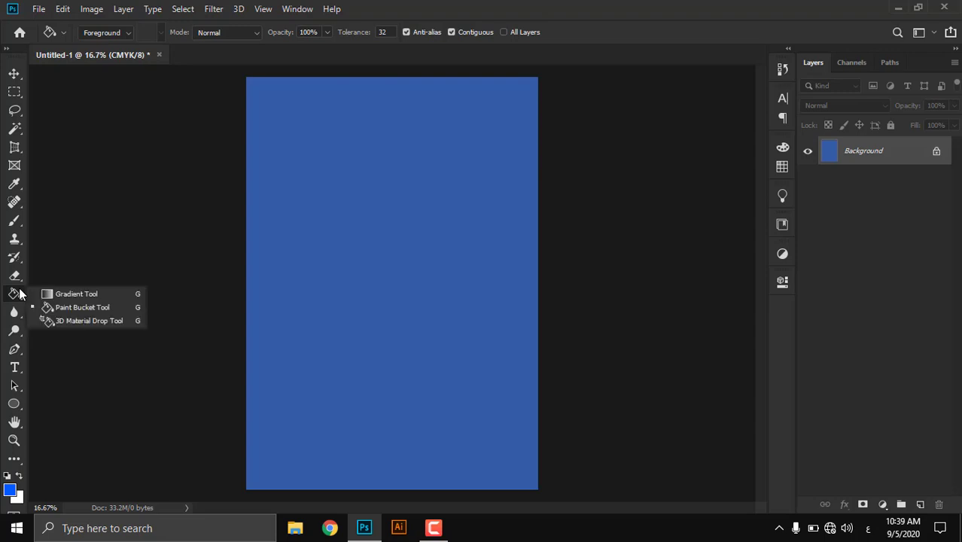
Step: Change the foreground color to bright magenta, hex ff00e4
{"action": "left_click", "coordinate": [18, 76]}
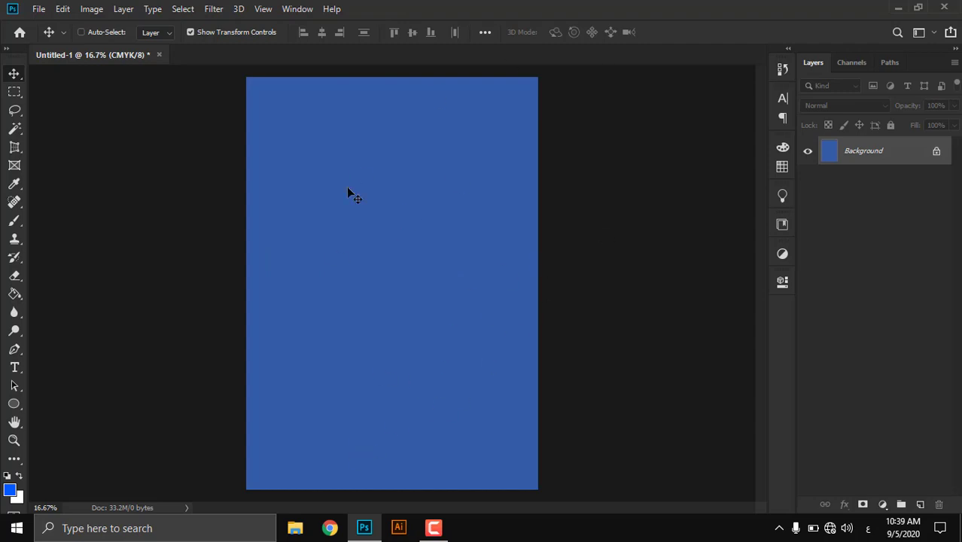
{"action": "left_click", "coordinate": [10, 491]}
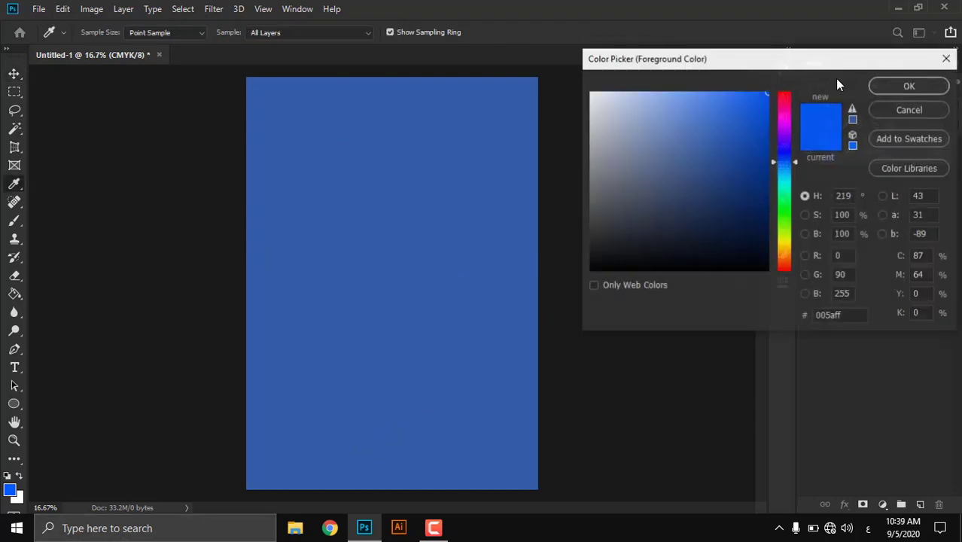
{"action": "left_click", "coordinate": [785, 119]}
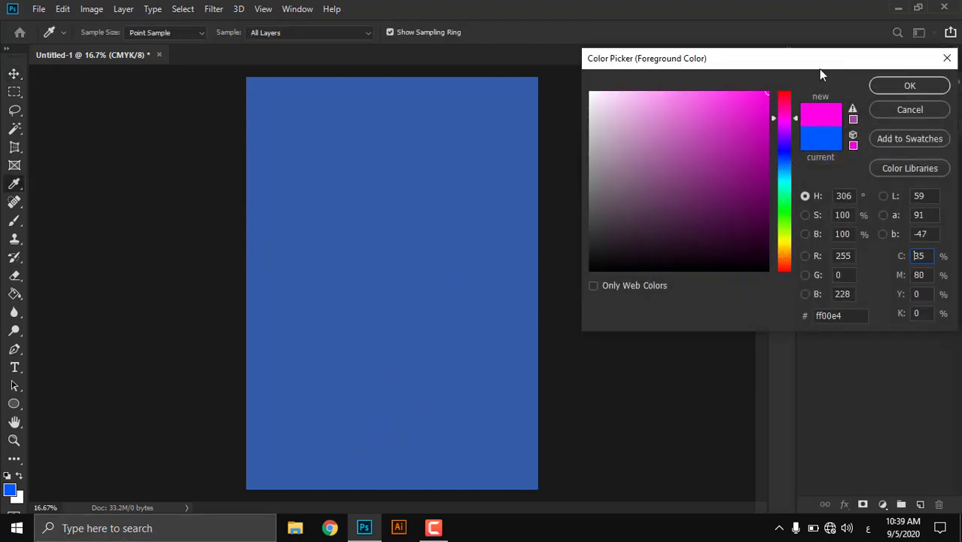
{"action": "left_click", "coordinate": [905, 86]}
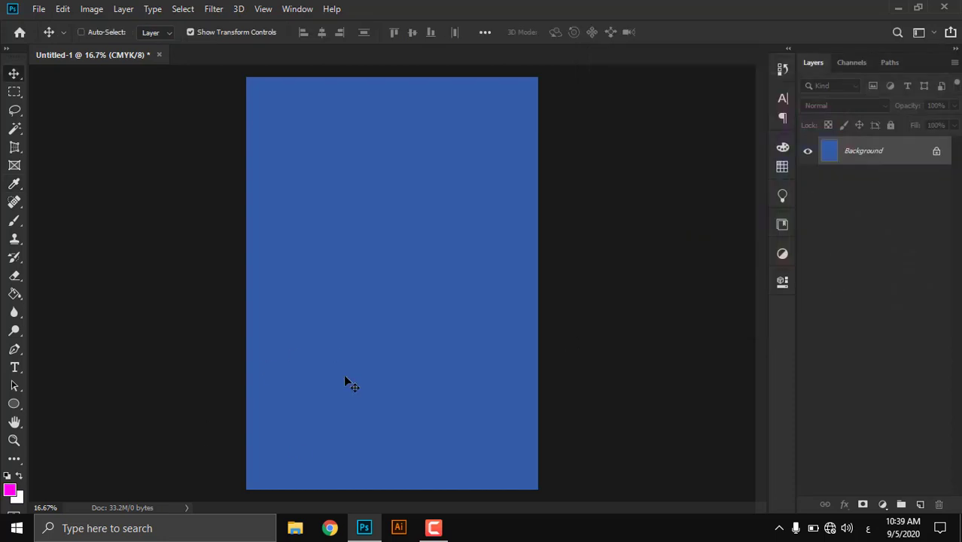
Step: Change the background color from the default to a vivid green with a hue of 104°
{"action": "left_click", "coordinate": [16, 497]}
{"action": "left_click", "coordinate": [784, 204]}
{"action": "left_click", "coordinate": [705, 148]}
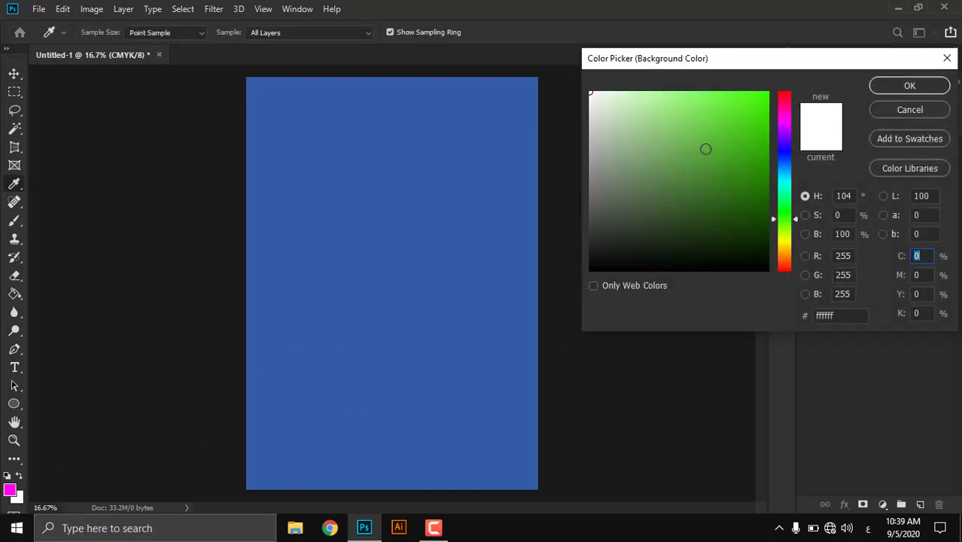
{"action": "left_click_drag", "start_coordinate": [704, 148], "coordinate": [849, 62]}
{"action": "left_click", "coordinate": [897, 85]}
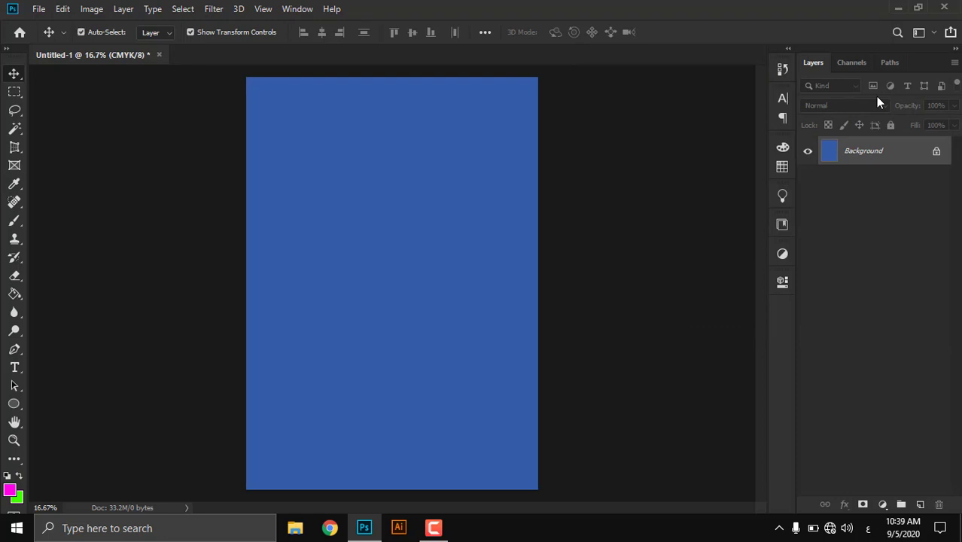
Step: Fill the page with the green background color and refill it with the magenta foreground color
{"action": "key", "text": "ctrl+BackSpace"}
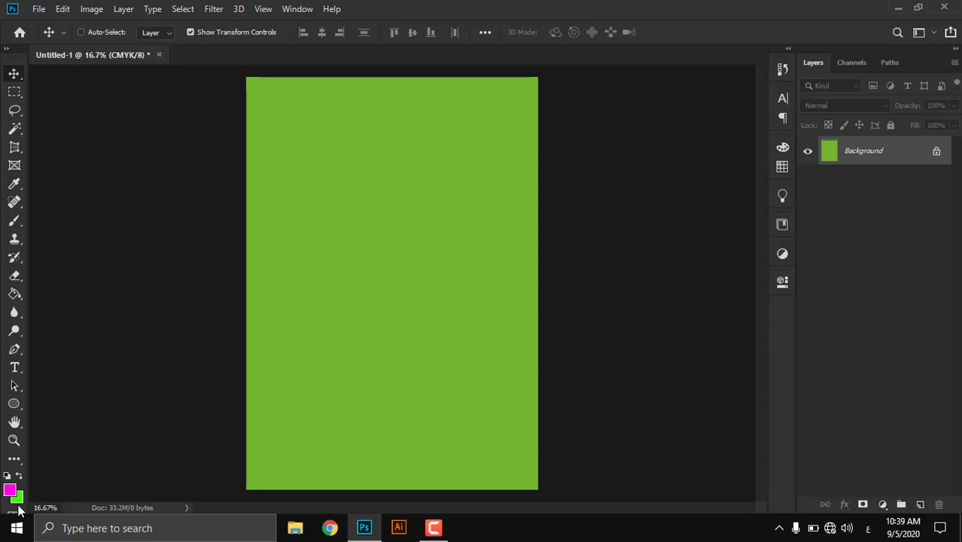
{"action": "key", "text": "alt+BackSpace"}
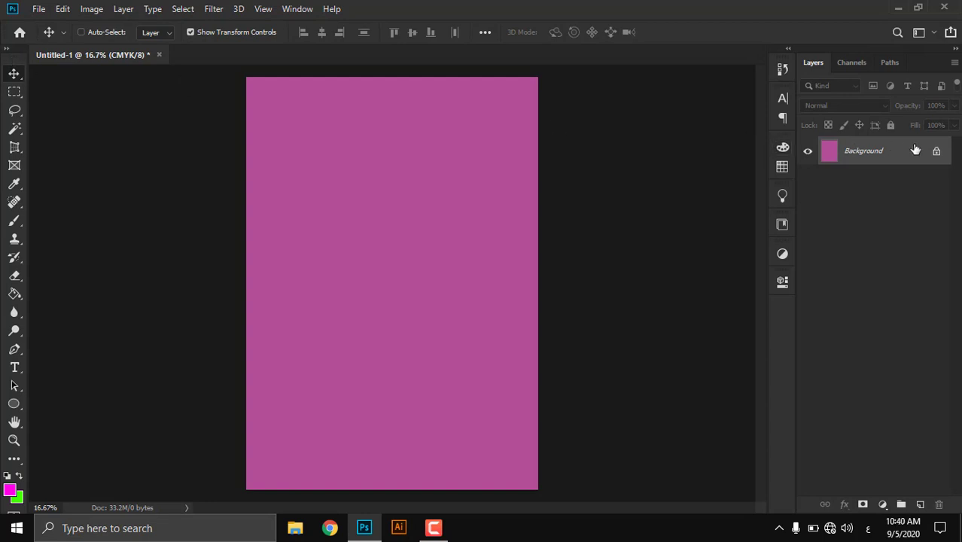
Step: Unlock the Background layer, reset the colors to the default black and white, and fill the layer with white
{"action": "left_click", "coordinate": [936, 151]}
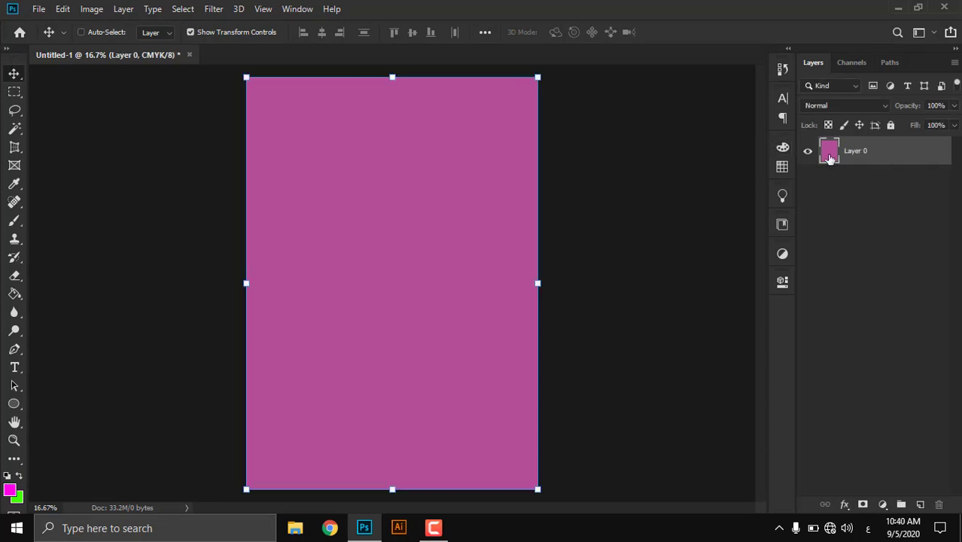
{"action": "key", "text": "d"}
{"action": "key", "text": "ctrl+BackSpace"}
{"action": "key", "text": "alt+BackSpace"}
{"action": "key", "text": "ctrl+BackSpace"}
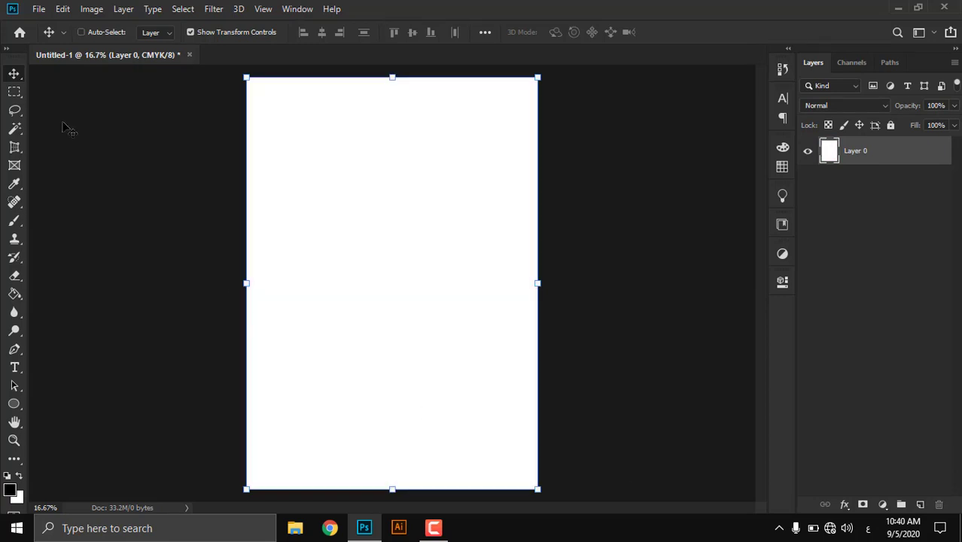
Step: Make a wide rectangular marquee selection near the page's upper edge and fill it with a pure red foreground color
{"action": "left_click", "coordinate": [14, 91]}
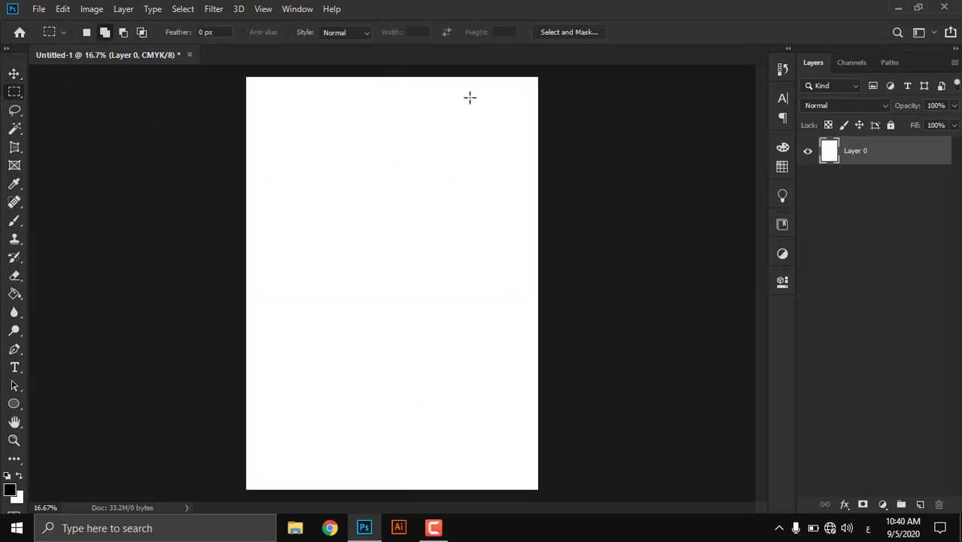
{"action": "left_click_drag", "start_coordinate": [460, 100], "coordinate": [301, 164]}
{"action": "left_click", "coordinate": [10, 490]}
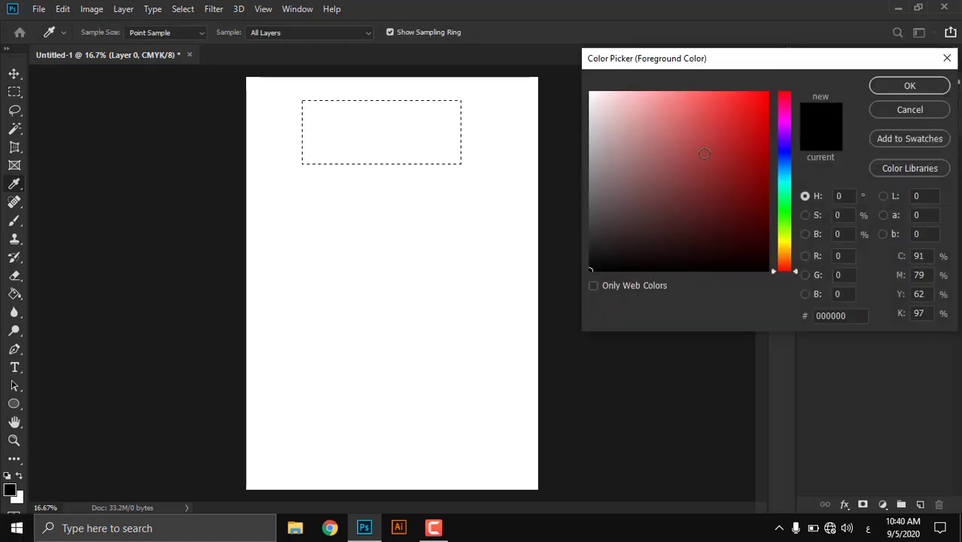
{"action": "left_click", "coordinate": [765, 92]}
{"action": "left_click", "coordinate": [878, 88]}
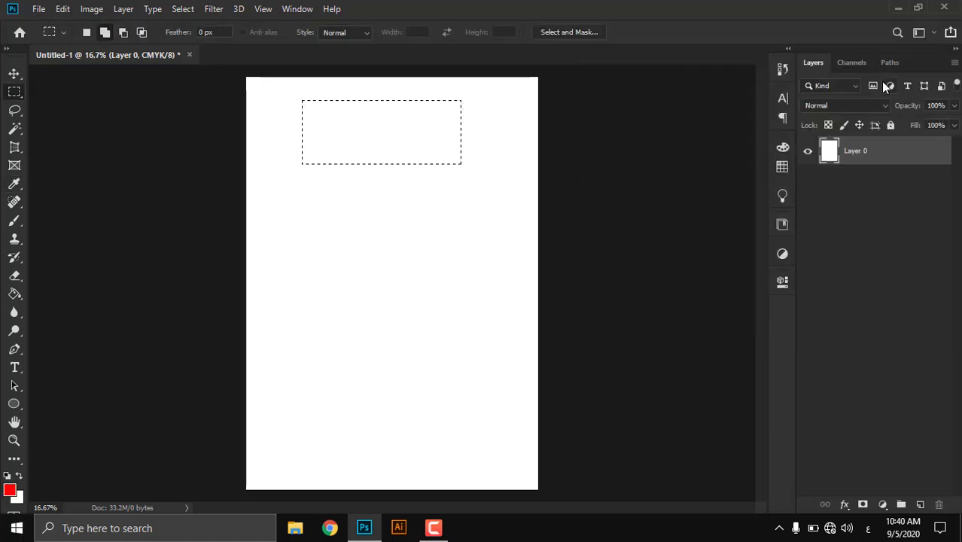
{"action": "key", "text": "alt+BackSpace"}
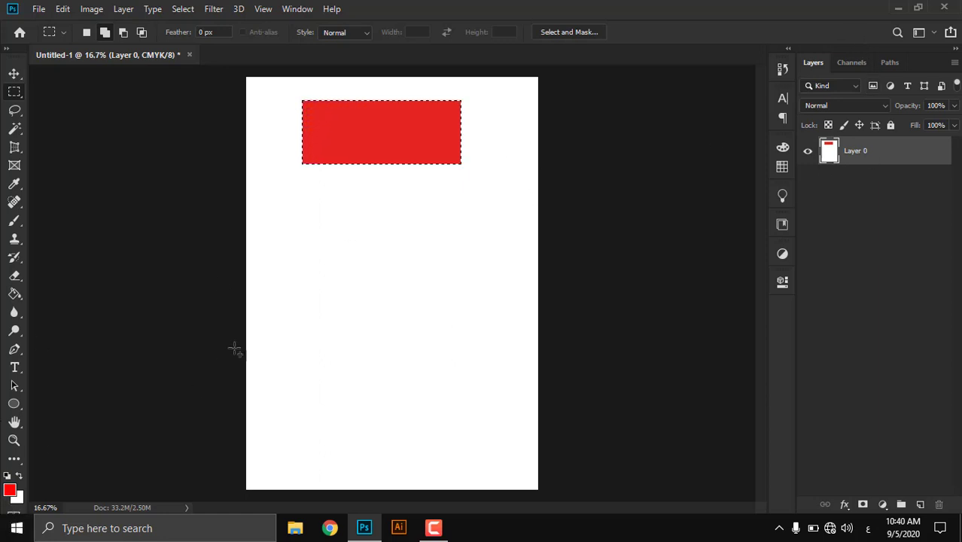
Step: Move the selected red rectangle slightly to the right on Layer 0 and deselect it
{"action": "left_click", "coordinate": [15, 73]}
{"action": "mouse_move", "coordinate": [354, 133]}
{"action": "left_mouse_down"}
{"action": "mouse_move", "coordinate": [379, 130]}
{"action": "mouse_move", "coordinate": [363, 130]}
{"action": "left_mouse_up"}
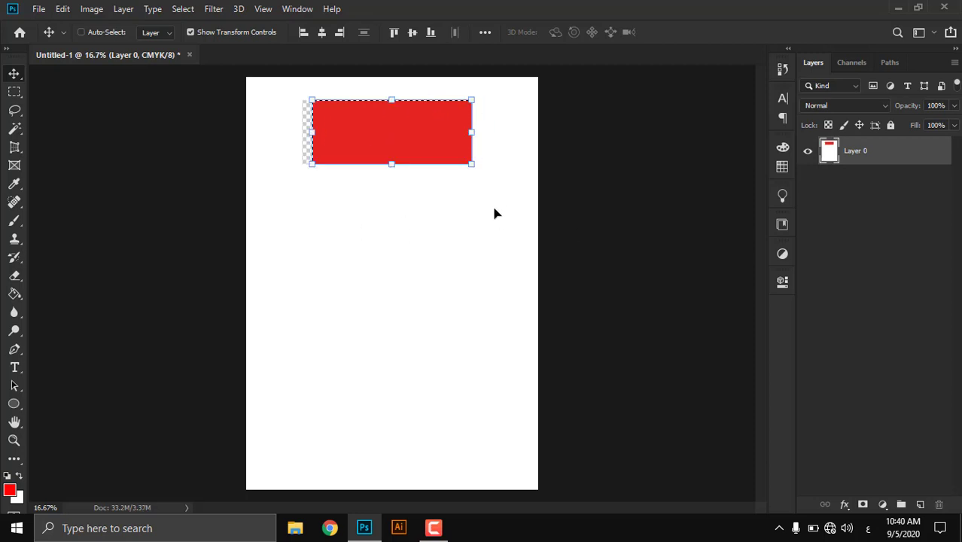
{"action": "key", "text": "ctrl"}
{"action": "key", "text": "z"}
{"action": "left_click_drag", "start_coordinate": [328, 207], "coordinate": [396, 151]}
{"action": "scroll", "coordinate": [507, 192], "scroll_direction": "up", "scroll_amount": 1}
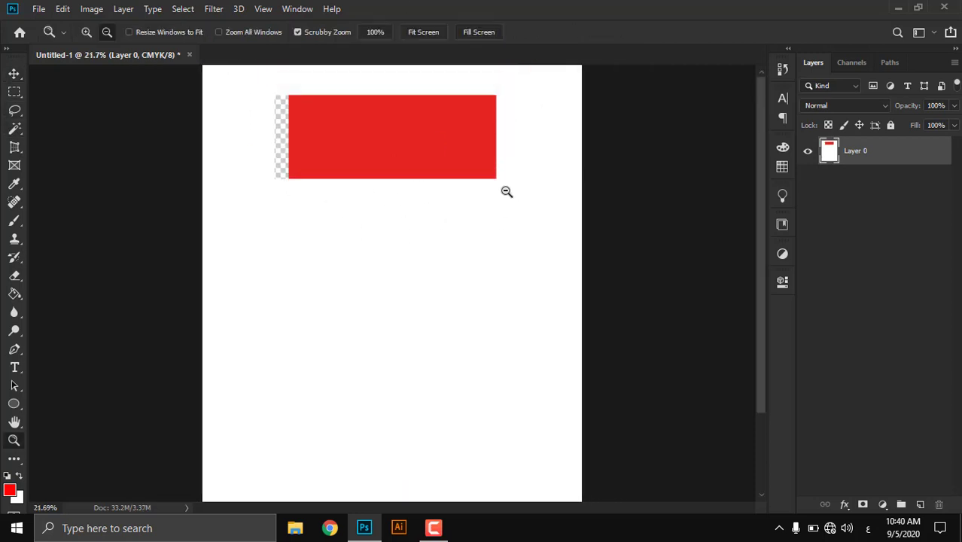
Step: Try to move the red rectangle without a selection, and undo back to before the first move
{"action": "left_click", "coordinate": [15, 72]}
{"action": "left_click_drag", "start_coordinate": [455, 132], "coordinate": [532, 200]}
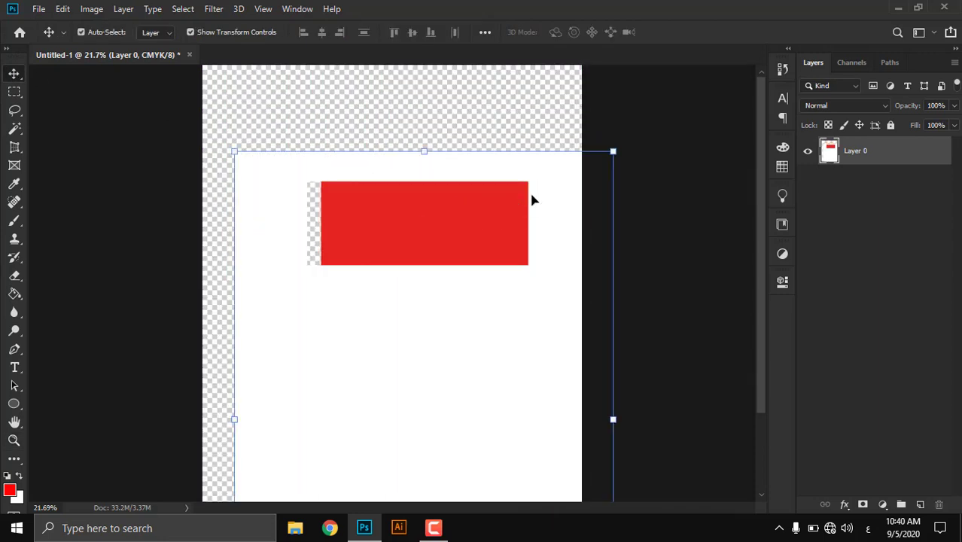
{"action": "key", "text": "ctrl+z"}
{"action": "key", "text": "ctrl+z"}
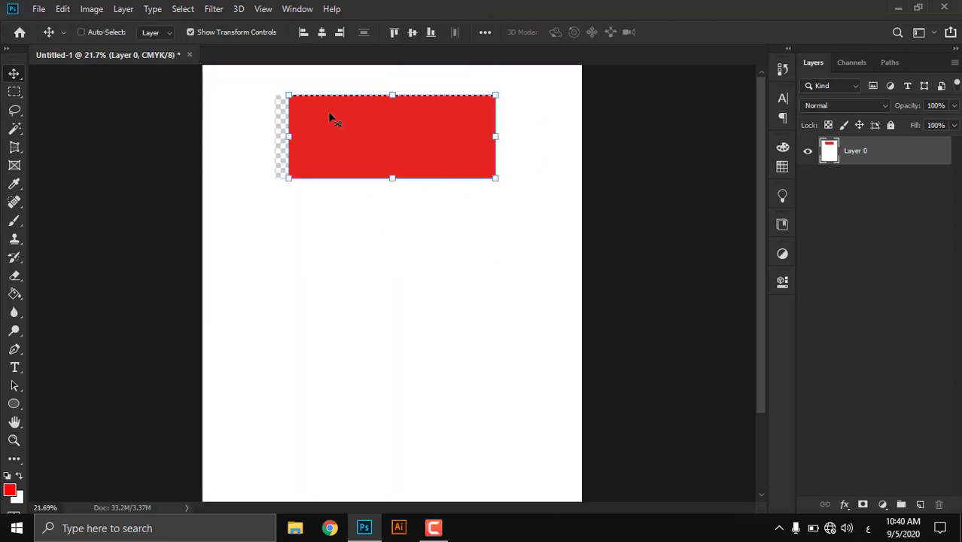
{"action": "key", "text": "ctrl+z"}
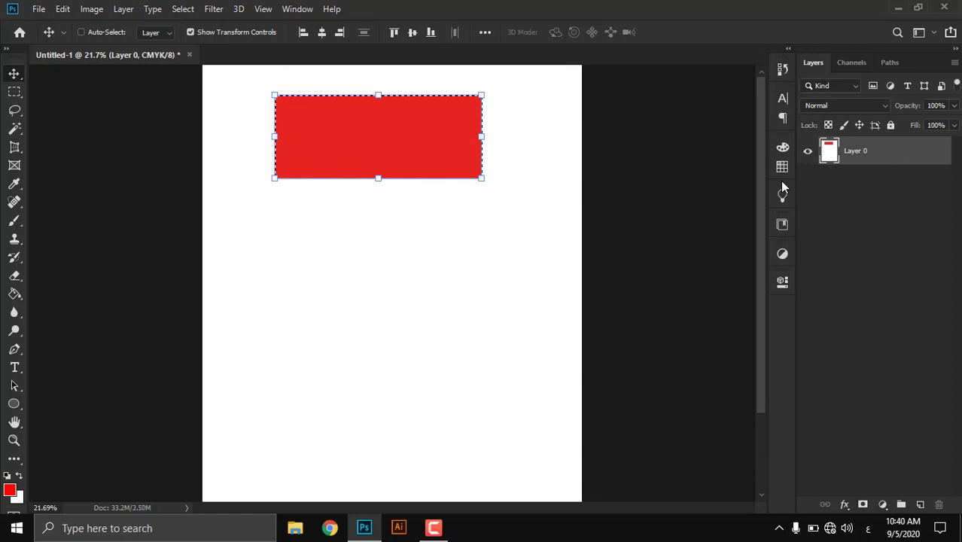
Step: Remove the red fill from the selected area on Layer 0 and add a new layer named Layer 1 above it
{"action": "key", "text": "Delete"}
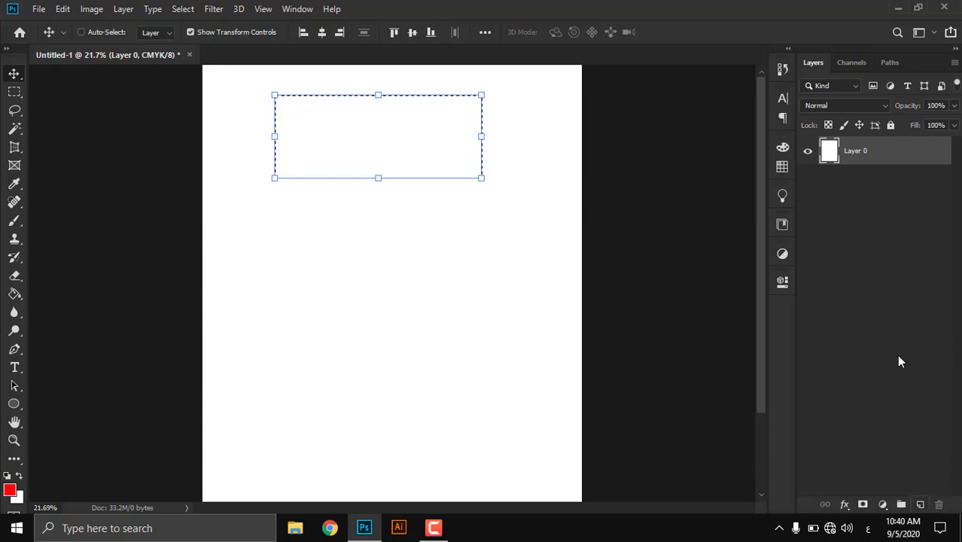
{"action": "key", "text": "ctrl"}
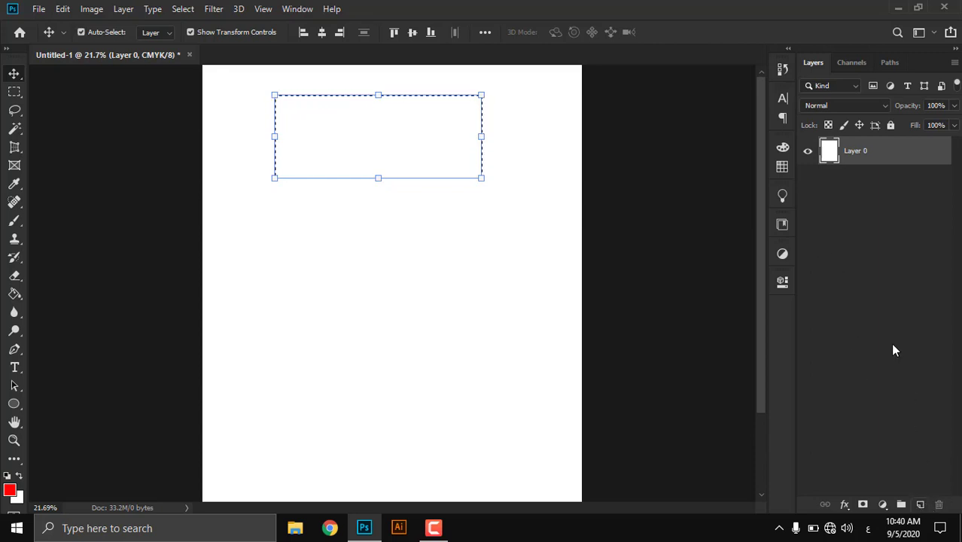
{"action": "key", "text": "ctrl+shift+n"}
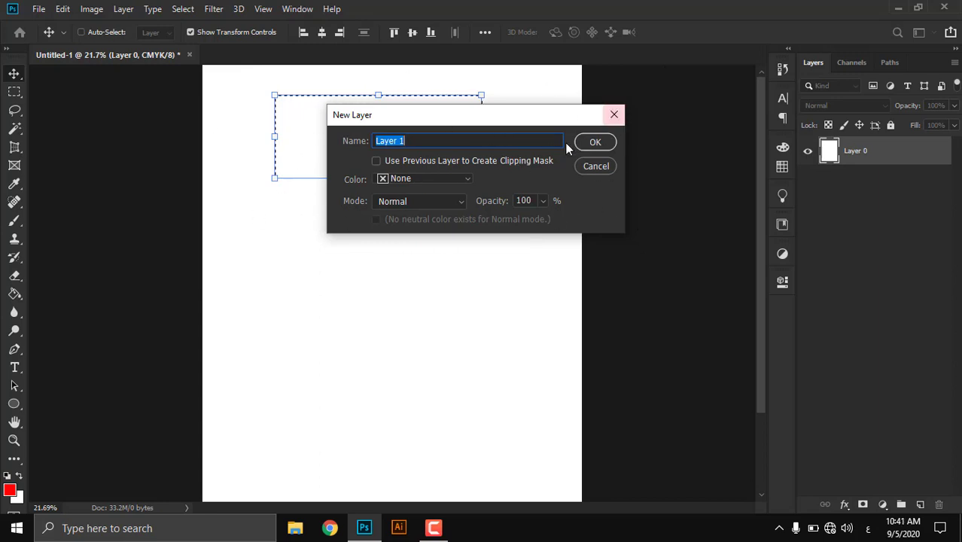
{"action": "left_click", "coordinate": [594, 143]}
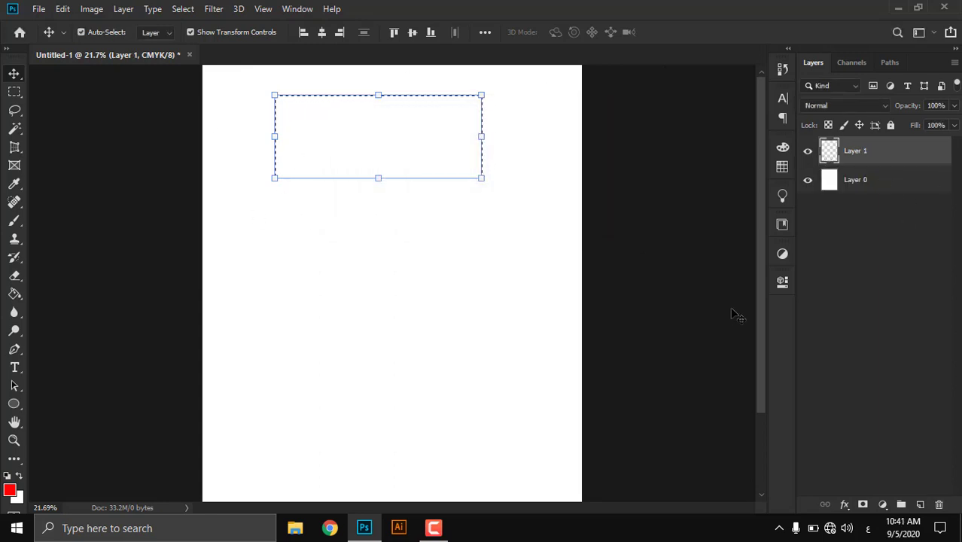
{"action": "key", "text": "ctrl+z"}
{"action": "key", "text": "ctrl+shift+z"}
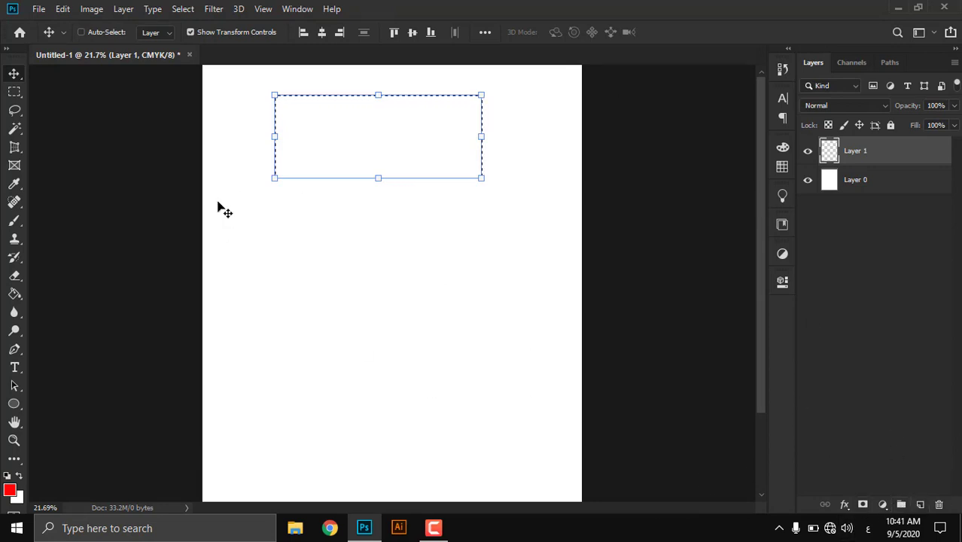
Step: Fill the rectangular selection on Layer 1 with the red foreground color and deselect it
{"action": "key", "text": "alt+BackSpace"}
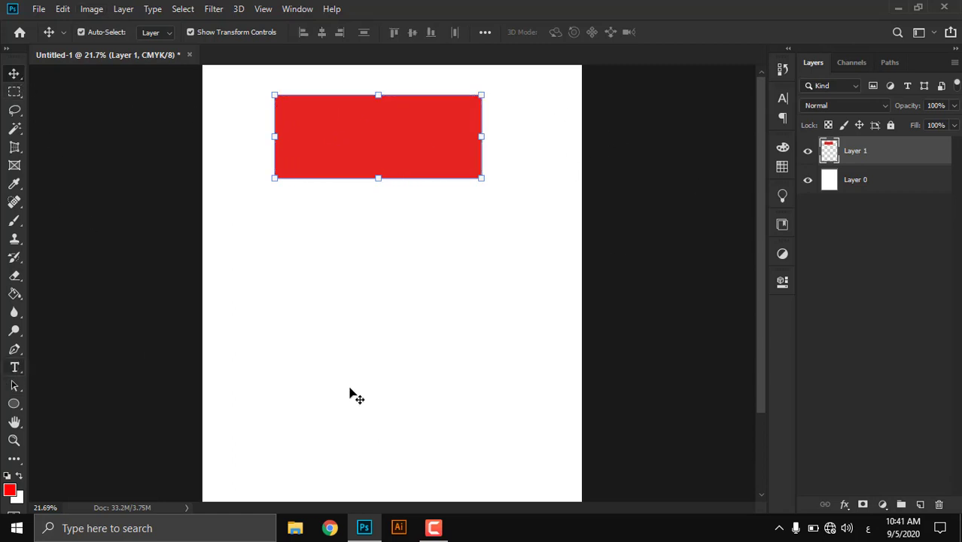
{"action": "key", "text": "ctrl+d"}
{"action": "key", "text": "z"}
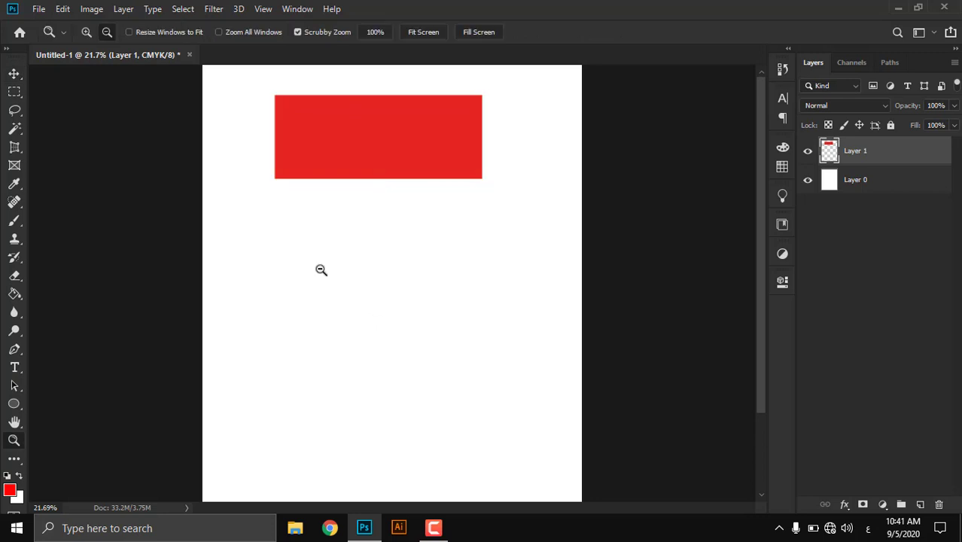
Step: Center the red rectangle of Layer 1 near the page's upper edge and place duplicates of it in a column below
{"action": "left_click", "coordinate": [849, 181]}
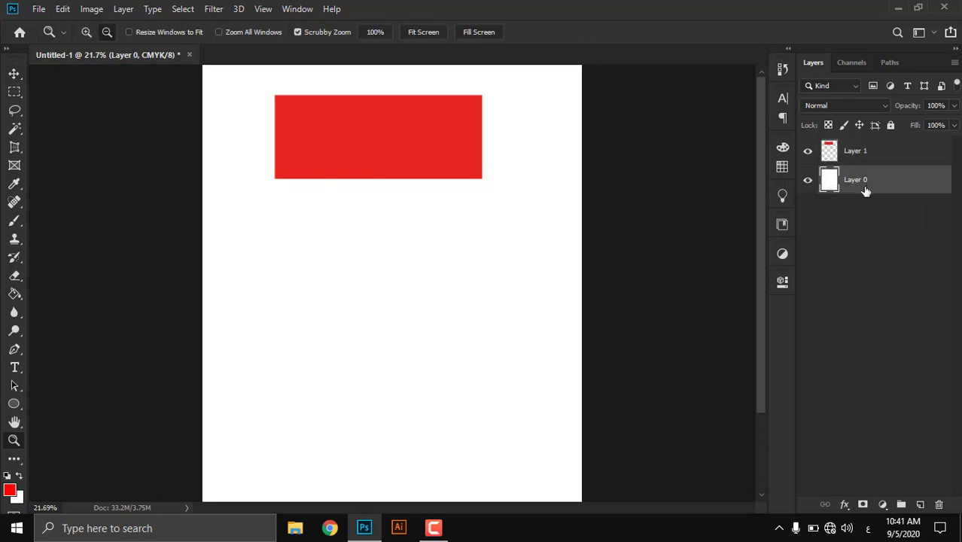
{"action": "left_click", "coordinate": [13, 74]}
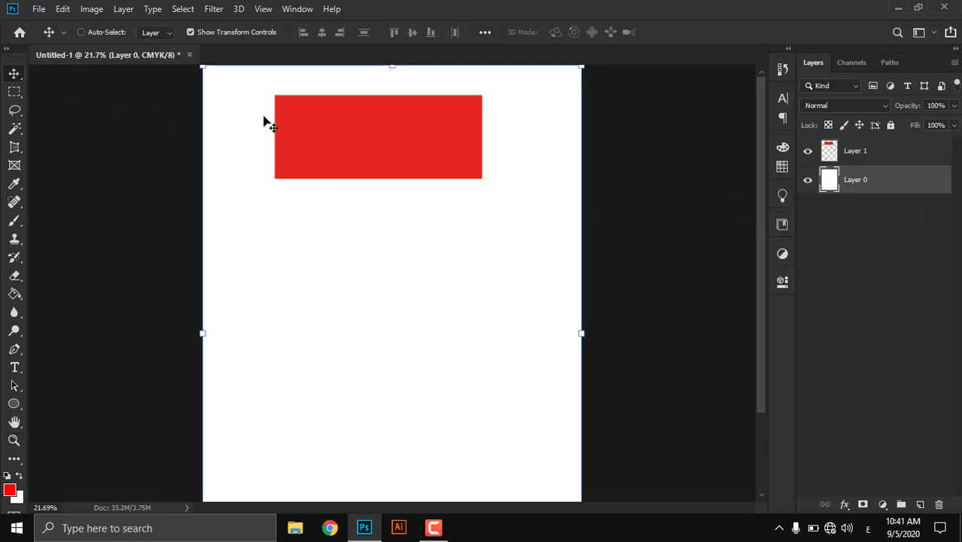
{"action": "left_click", "coordinate": [865, 150]}
{"action": "mouse_move", "coordinate": [426, 125]}
{"action": "left_mouse_down"}
{"action": "mouse_move", "coordinate": [444, 124]}
{"action": "mouse_move", "coordinate": [451, 265]}
{"action": "mouse_move", "coordinate": [451, 113]}
{"action": "mouse_move", "coordinate": [435, 112]}
{"action": "left_mouse_up"}
{"action": "left_click_drag", "start_coordinate": [498, 124], "coordinate": [498, 267]}
{"action": "left_click_drag", "start_coordinate": [449, 291], "coordinate": [472, 400]}
{"action": "scroll", "coordinate": [472, 399], "scroll_direction": "down", "scroll_amount": 3}
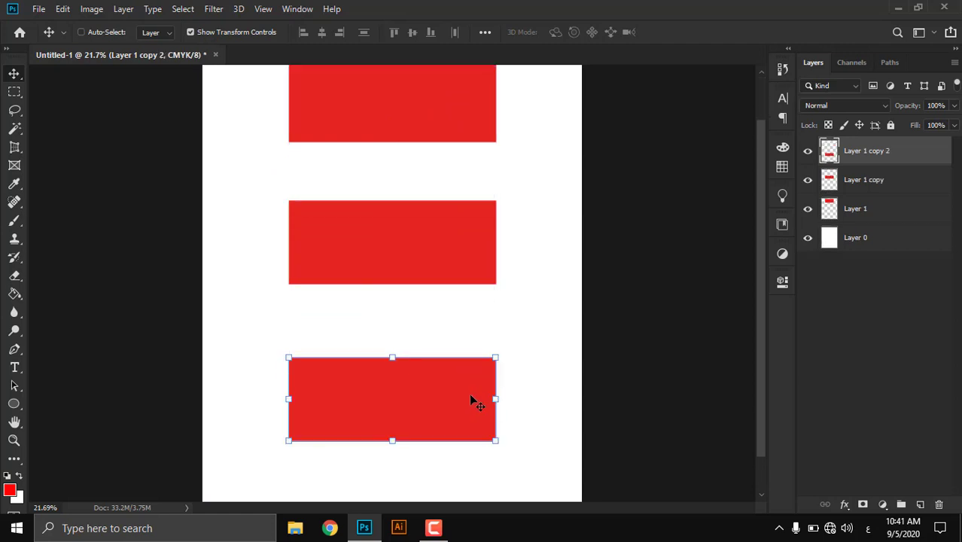
{"action": "left_click_drag", "start_coordinate": [468, 358], "coordinate": [453, 440]}
{"action": "scroll", "coordinate": [454, 433], "scroll_direction": "down", "scroll_amount": 3}
{"action": "scroll", "coordinate": [455, 421], "scroll_direction": "down", "scroll_amount": 1}
Step: Undo the rectangle's duplicates and move, and continue undoing back to the single blank white Layer 0
{"action": "key", "text": "ctrl+z"}
{"action": "key", "text": "ctrl+z"}
{"action": "key", "text": "ctrl+z"}
{"action": "key", "text": "ctrl+z"}
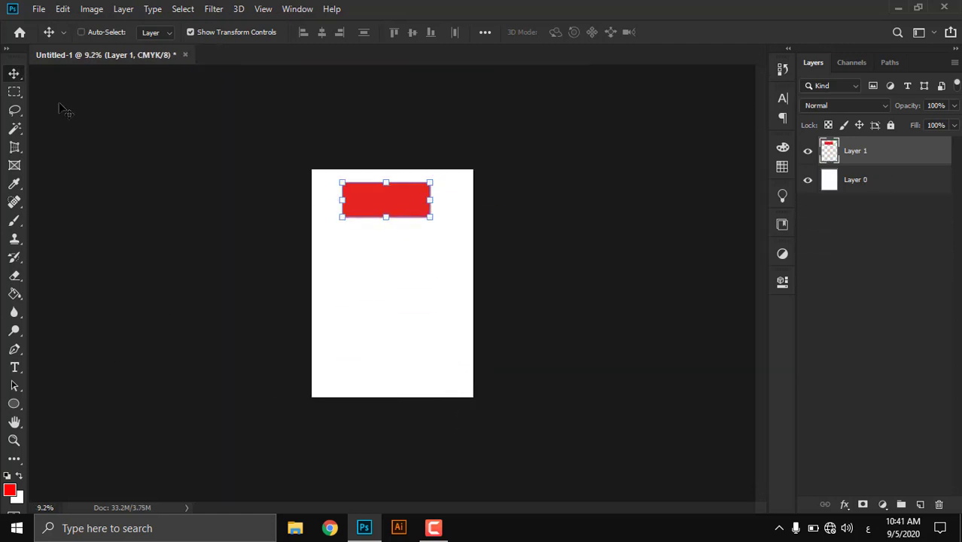
{"action": "key", "text": "ctrl+z"}
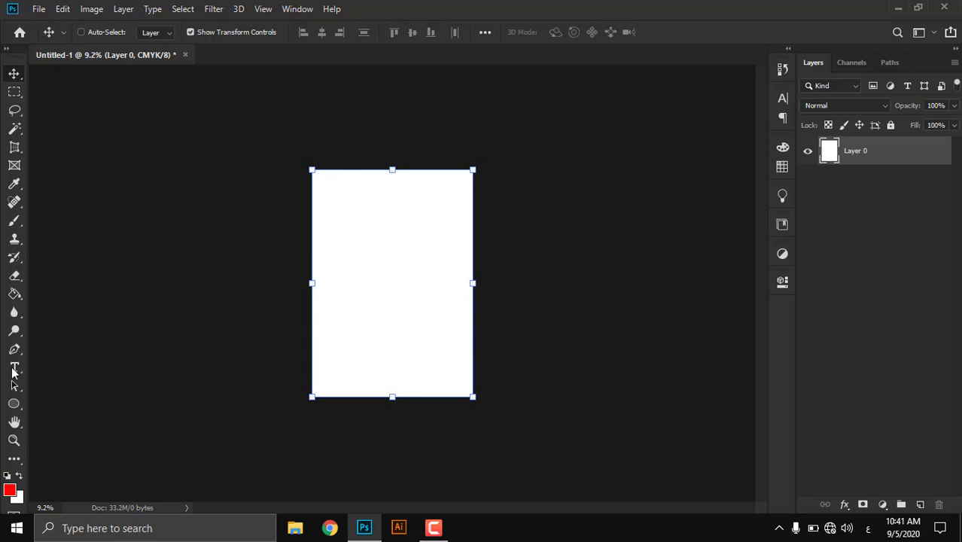
Step: Activate the Gradient Tool and choose the Red, Green preset gradient
{"action": "left_click", "coordinate": [15, 293]}
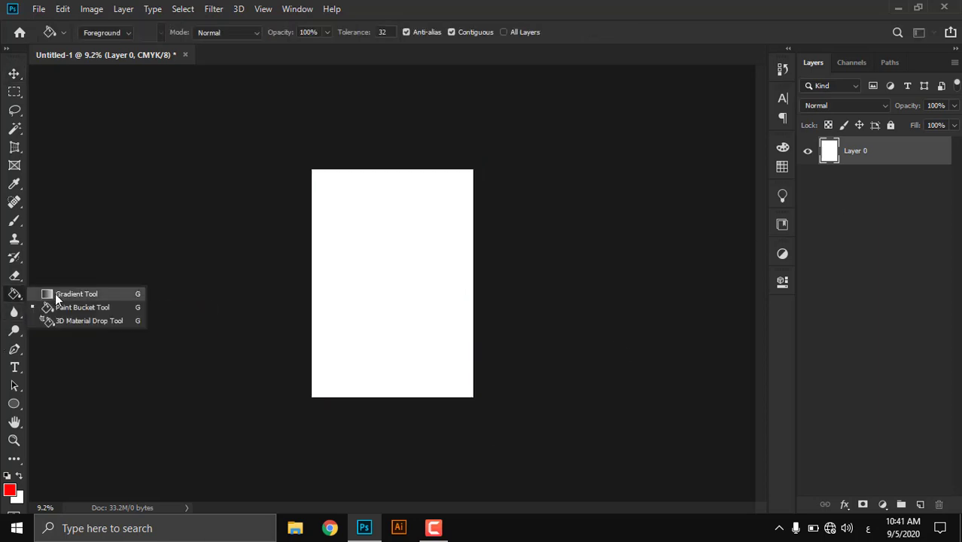
{"action": "left_click", "coordinate": [12, 298]}
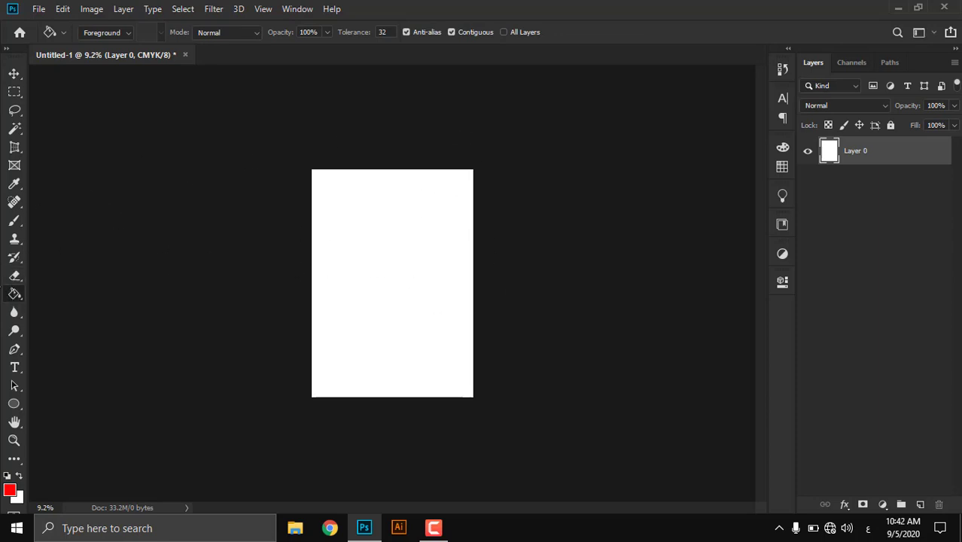
{"action": "left_click", "coordinate": [14, 293]}
{"action": "left_click", "coordinate": [42, 292]}
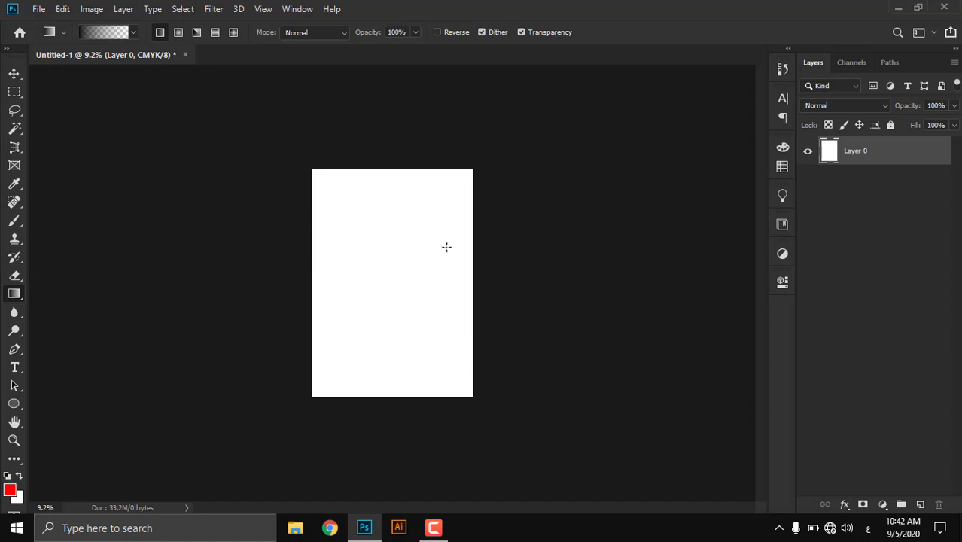
{"action": "left_click", "coordinate": [134, 33]}
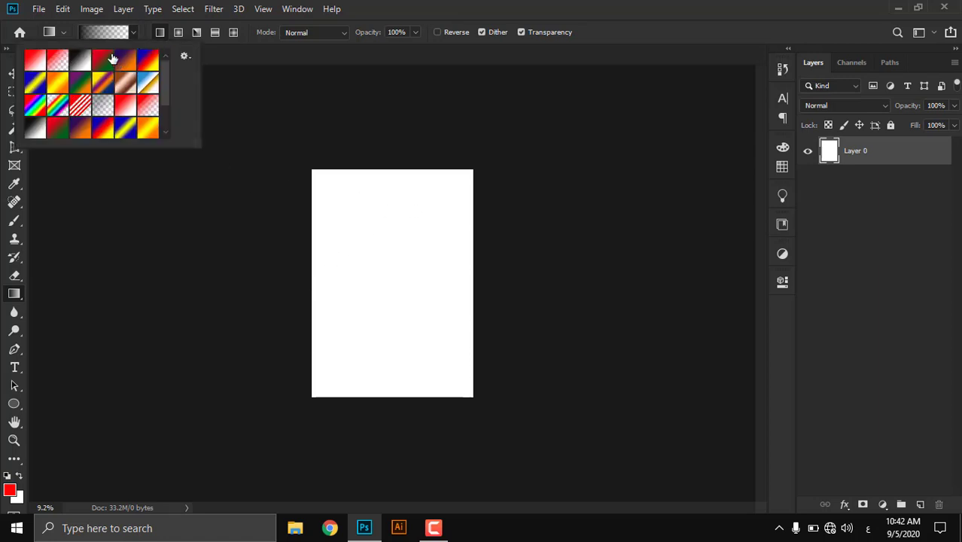
{"action": "left_click", "coordinate": [111, 59]}
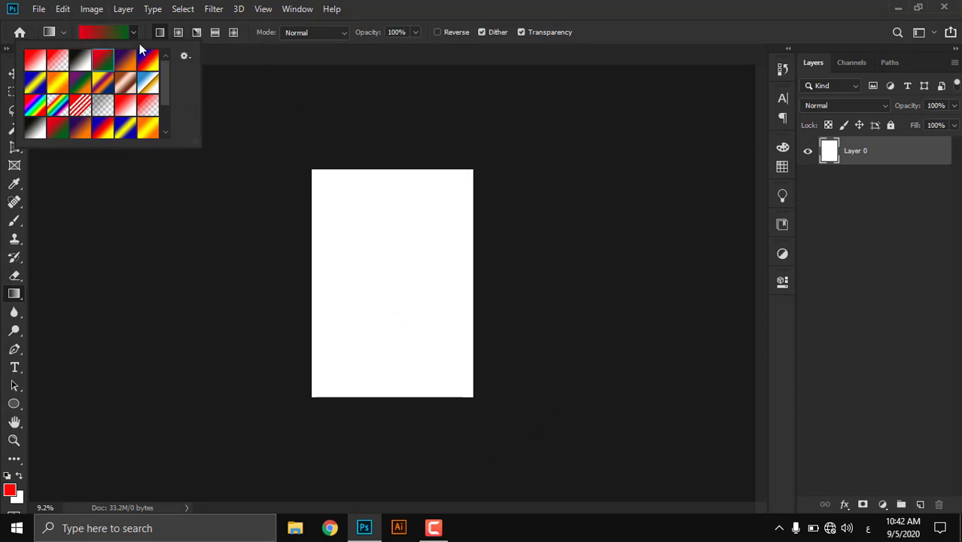
{"action": "left_click", "coordinate": [132, 32]}
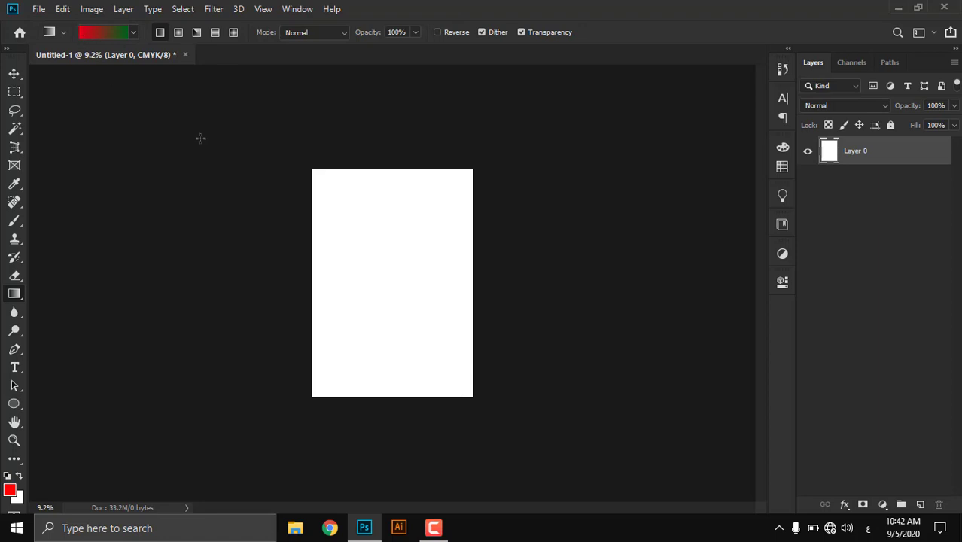
Step: Fill Layer 0 with a linear red-to-green gradient running from near the page's upper edge down to its lower part
{"action": "scroll", "coordinate": [392, 259], "scroll_direction": "up", "scroll_amount": 2}
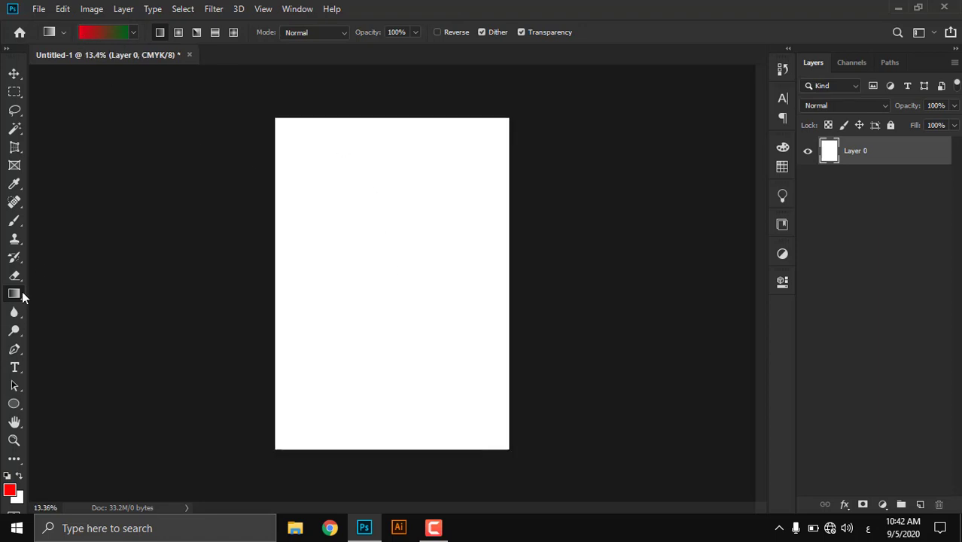
{"action": "left_click_drag", "start_coordinate": [386, 144], "coordinate": [378, 401]}
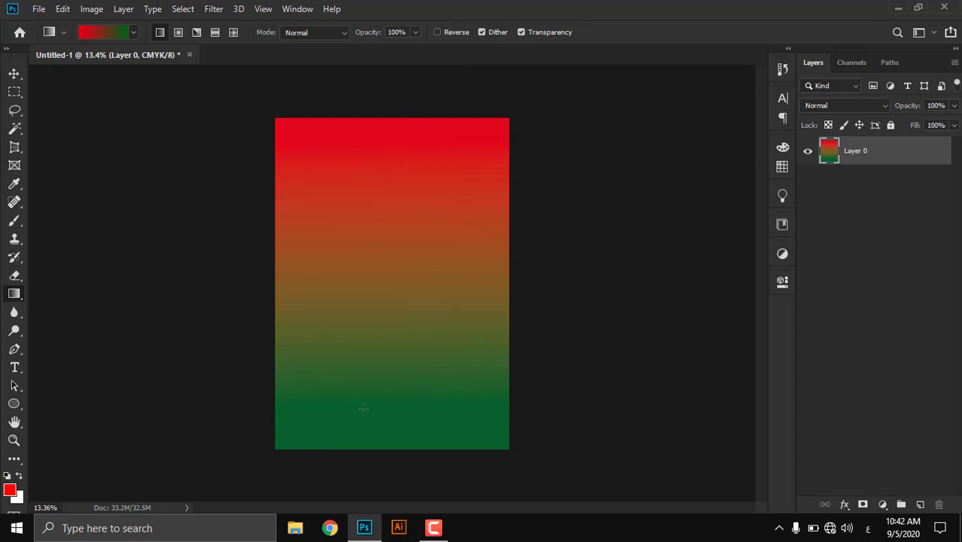
{"action": "scroll", "coordinate": [371, 285], "scroll_direction": "up", "scroll_amount": 4}
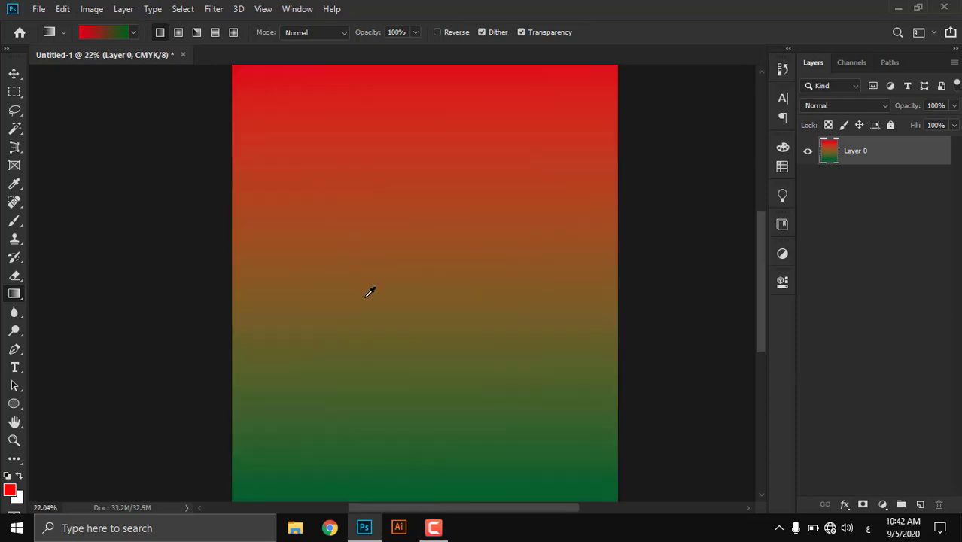
{"action": "scroll", "coordinate": [481, 319], "scroll_direction": "down", "scroll_amount": 2}
{"action": "scroll", "coordinate": [481, 319], "scroll_direction": "down", "scroll_amount": 2}
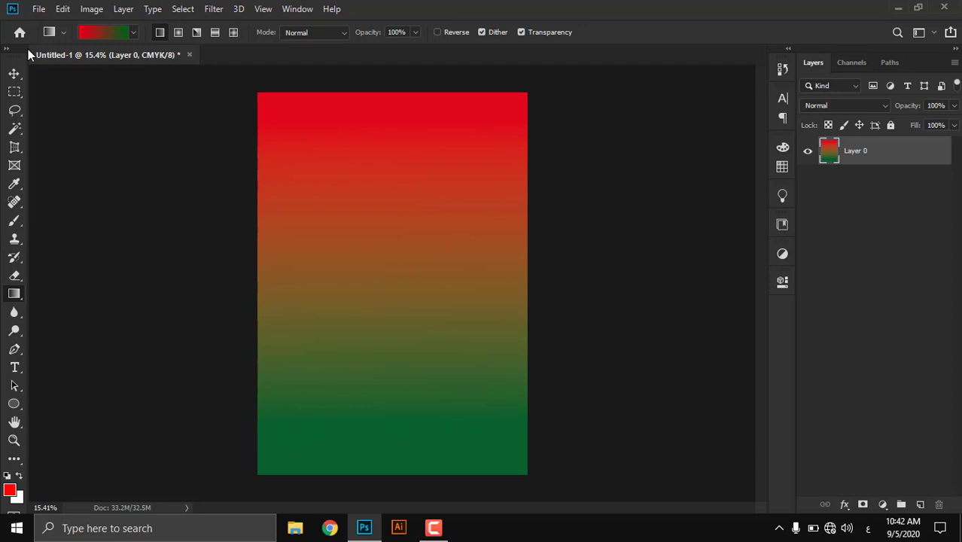
Step: Edit the gradient and change its starting red color stop to blue, #000cff
{"action": "left_click", "coordinate": [108, 35]}
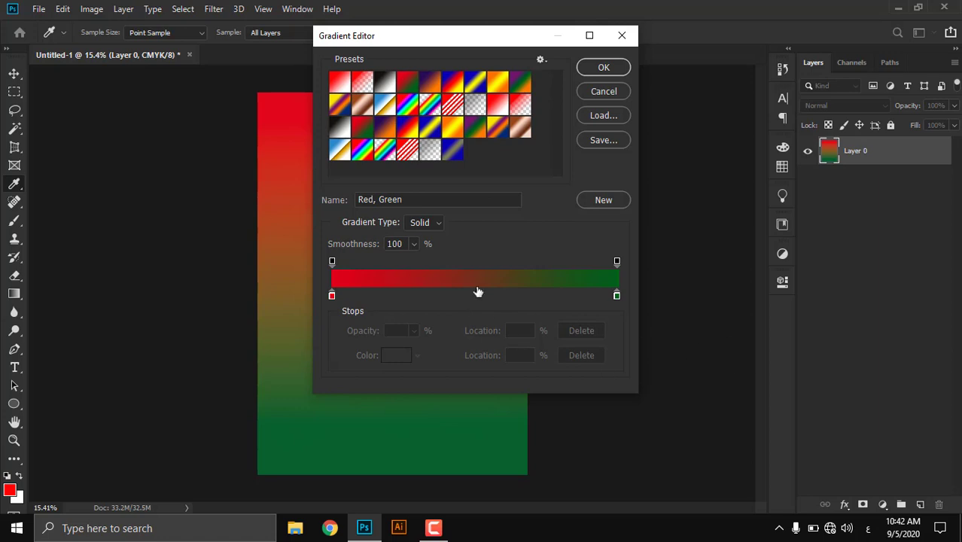
{"action": "left_click", "coordinate": [331, 296]}
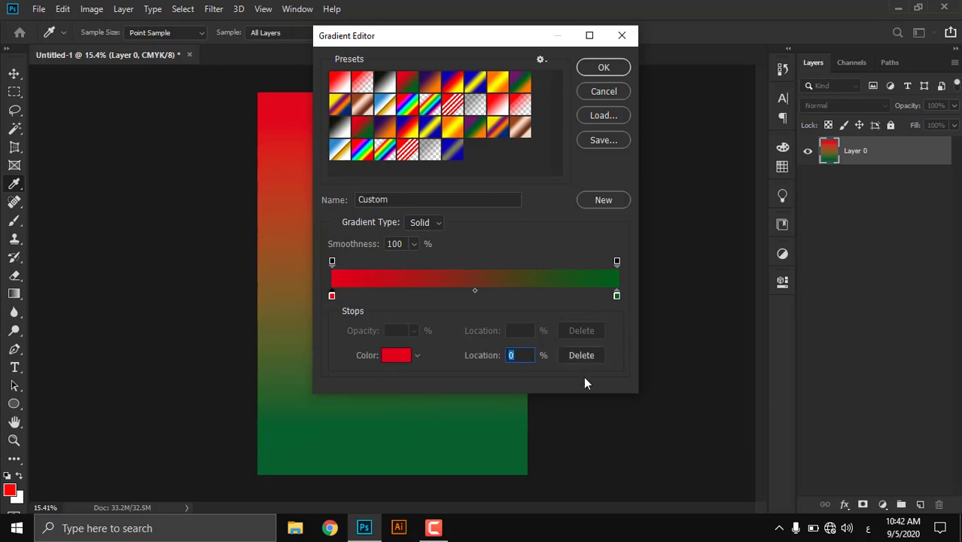
{"action": "left_click", "coordinate": [399, 356]}
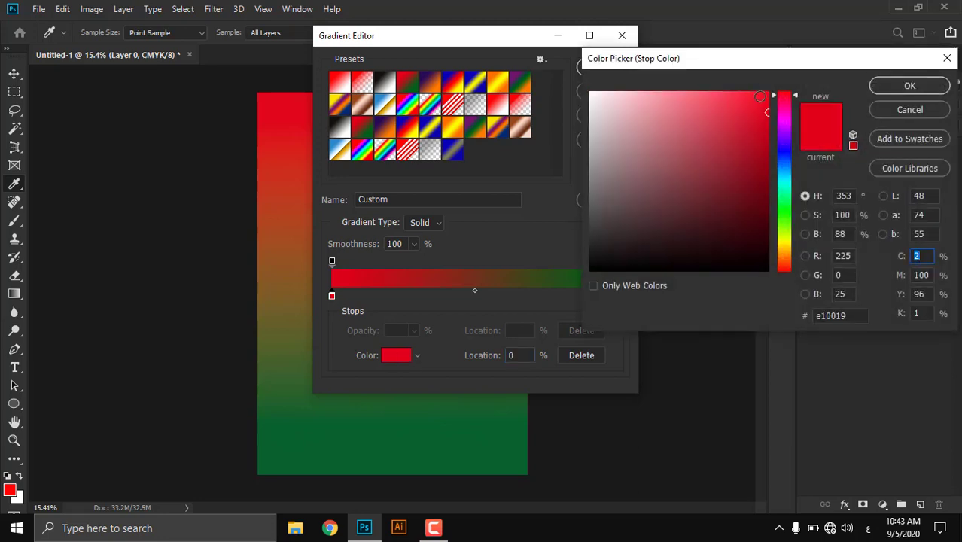
{"action": "left_click_drag", "start_coordinate": [784, 95], "coordinate": [783, 152]}
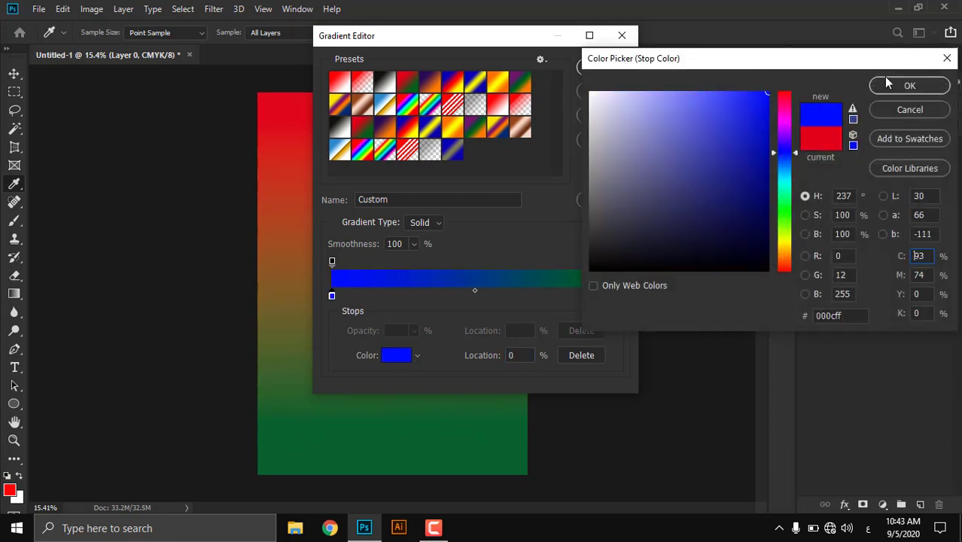
{"action": "left_click", "coordinate": [909, 85]}
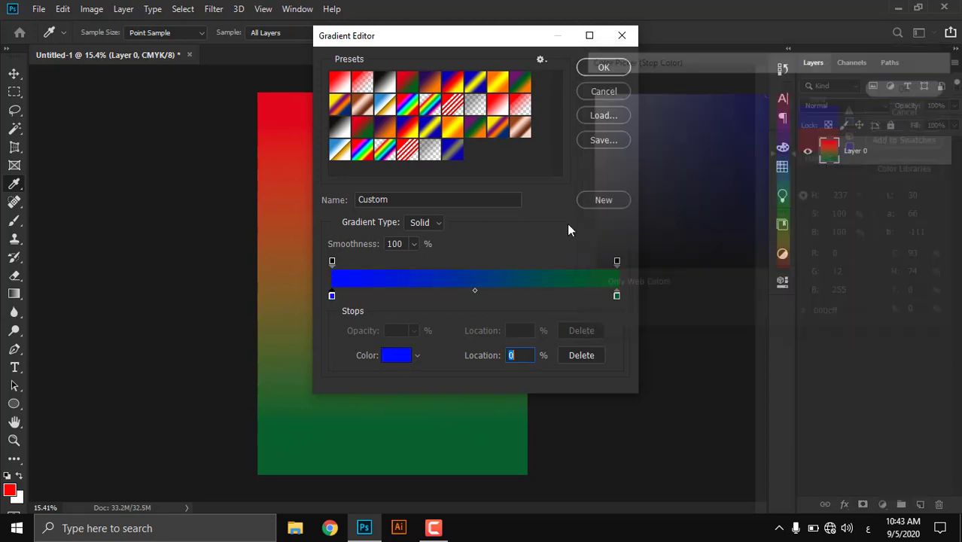
Step: Change the gradient's ending green color stop to black, #000000, and accept the edited gradient
{"action": "left_click", "coordinate": [617, 295]}
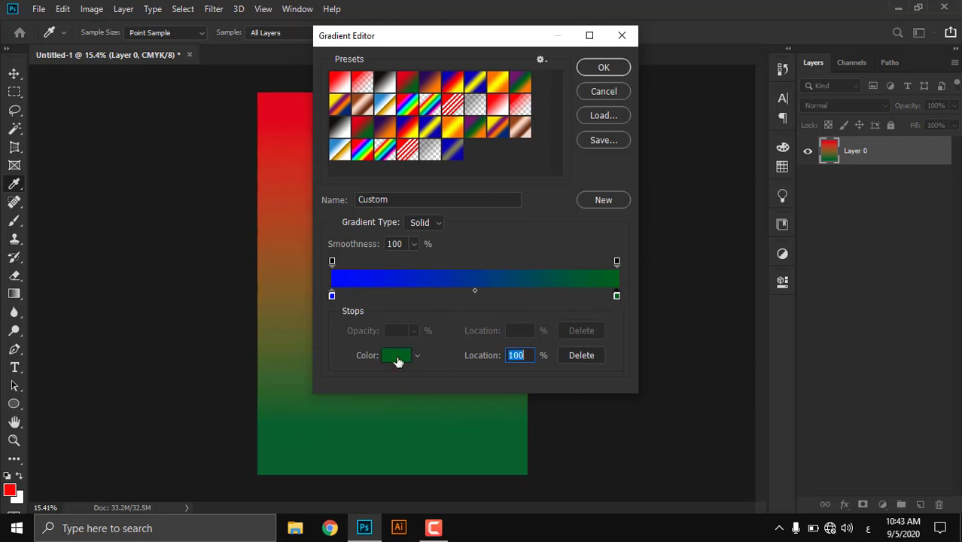
{"action": "left_click", "coordinate": [398, 360]}
{"action": "left_click", "coordinate": [593, 272]}
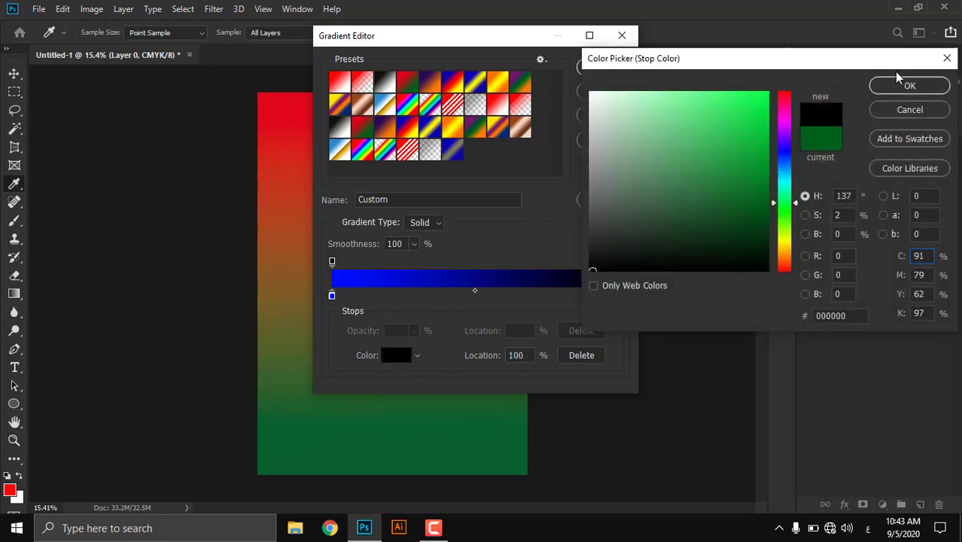
{"action": "left_click", "coordinate": [908, 86]}
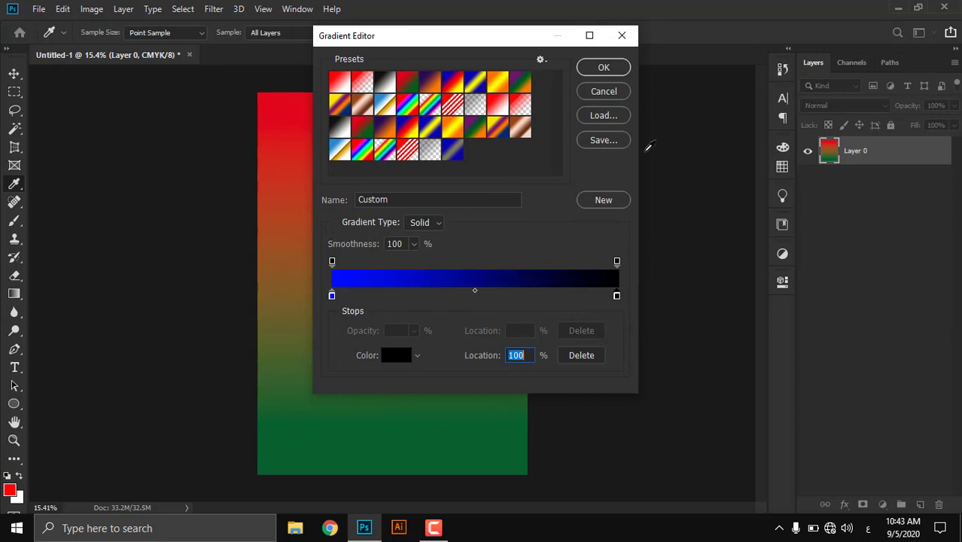
{"action": "left_click", "coordinate": [600, 70]}
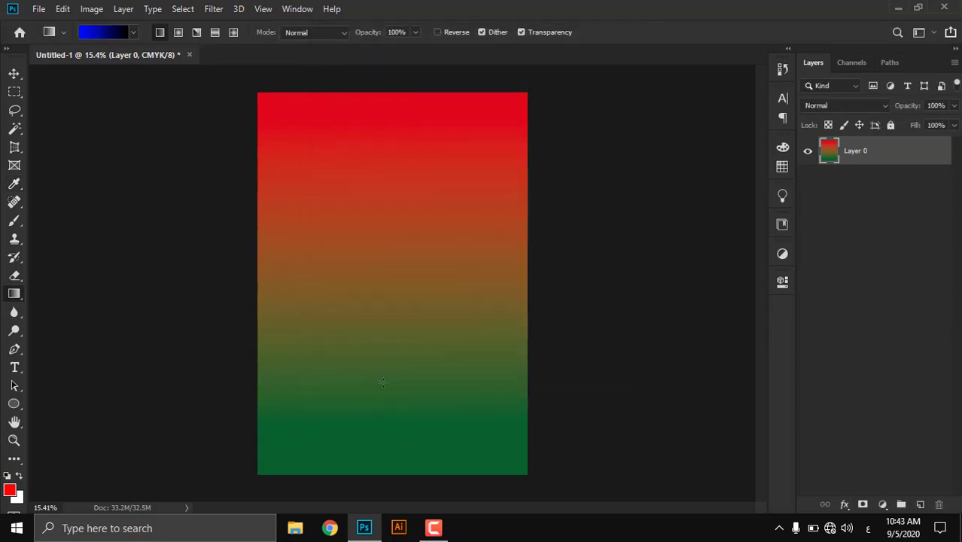
Step: Apply the blue-to-black linear gradient to Layer 0 from the lower part upward, once straight and twice at increasing slants
{"action": "left_click_drag", "start_coordinate": [382, 383], "coordinate": [383, 188]}
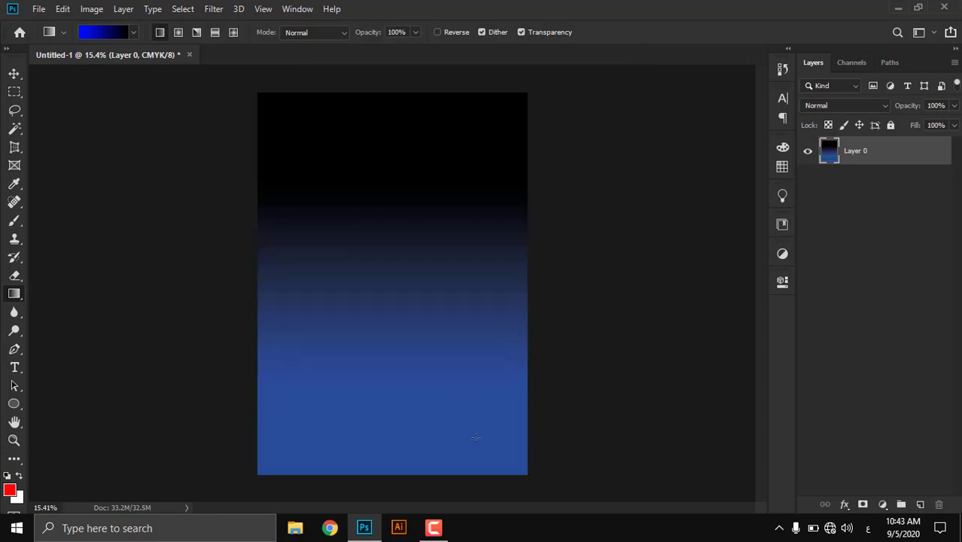
{"action": "left_click_drag", "start_coordinate": [431, 422], "coordinate": [394, 250]}
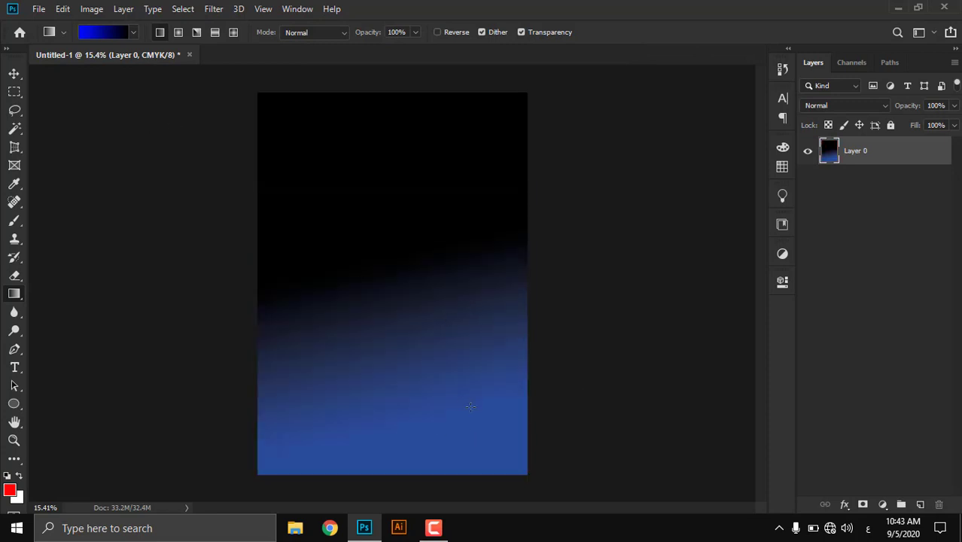
{"action": "left_click_drag", "start_coordinate": [471, 406], "coordinate": [355, 246]}
{"action": "scroll", "coordinate": [387, 286], "scroll_direction": "down", "scroll_amount": 2}
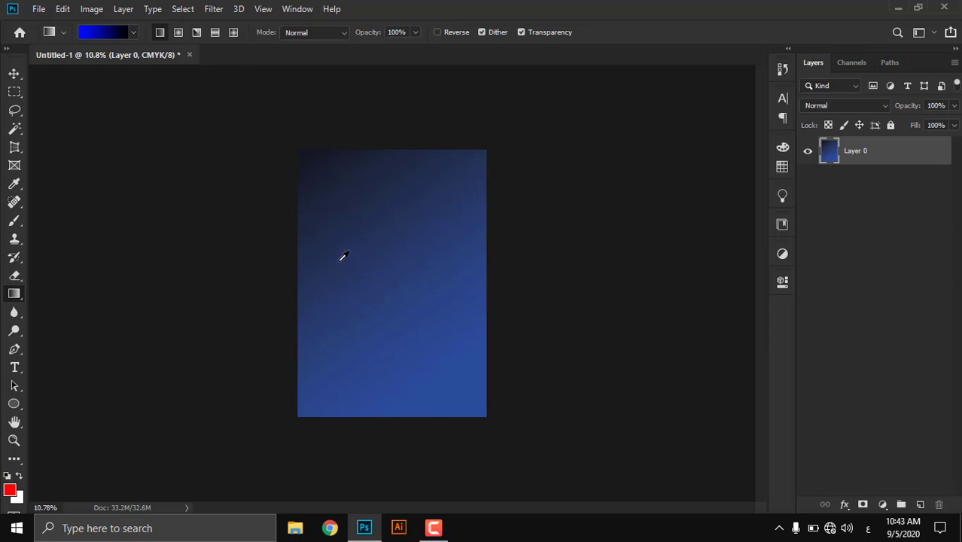
{"action": "scroll", "coordinate": [342, 256], "scroll_direction": "up", "scroll_amount": 1}
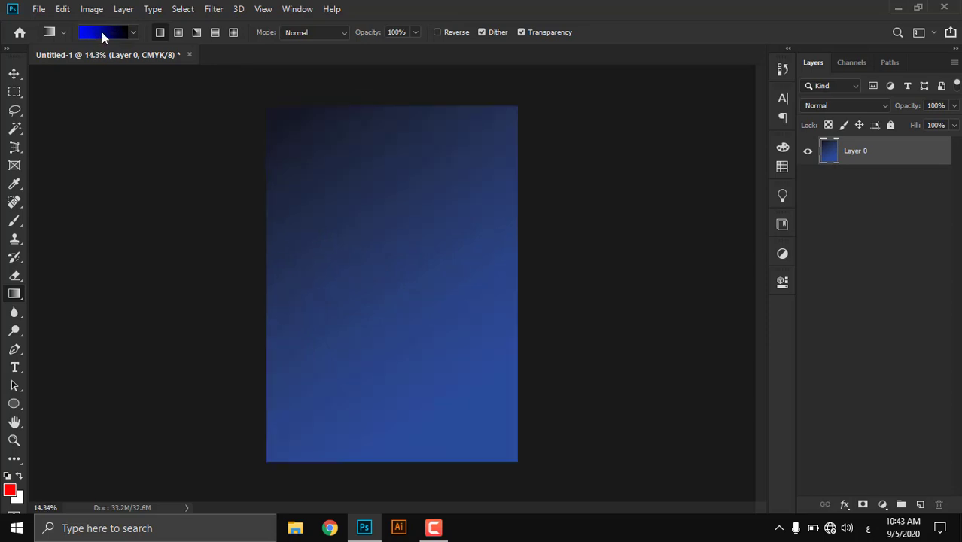
Step: Move the midpoint between the gradient's blue and black stops to 90% and finally to 5%, and accept the gradient
{"action": "left_click", "coordinate": [103, 34]}
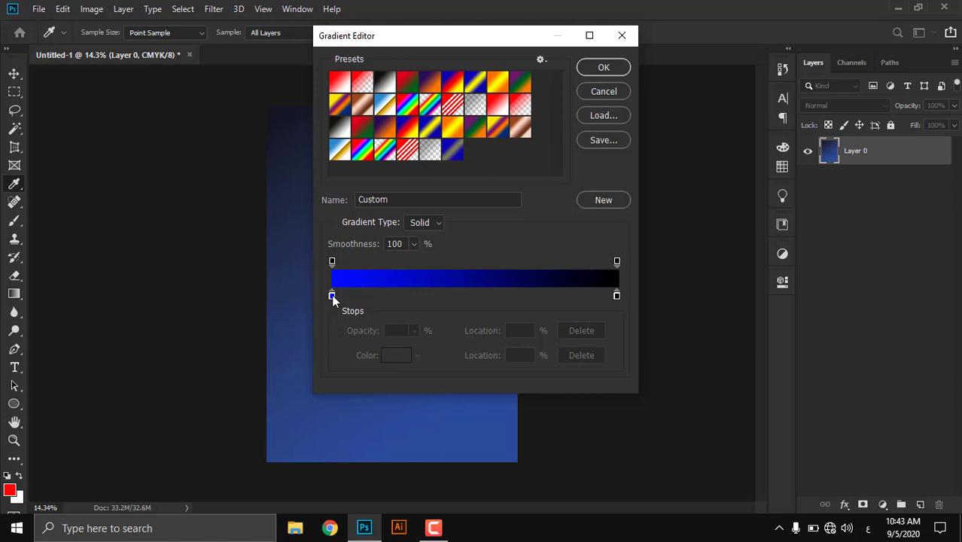
{"action": "left_click", "coordinate": [331, 295]}
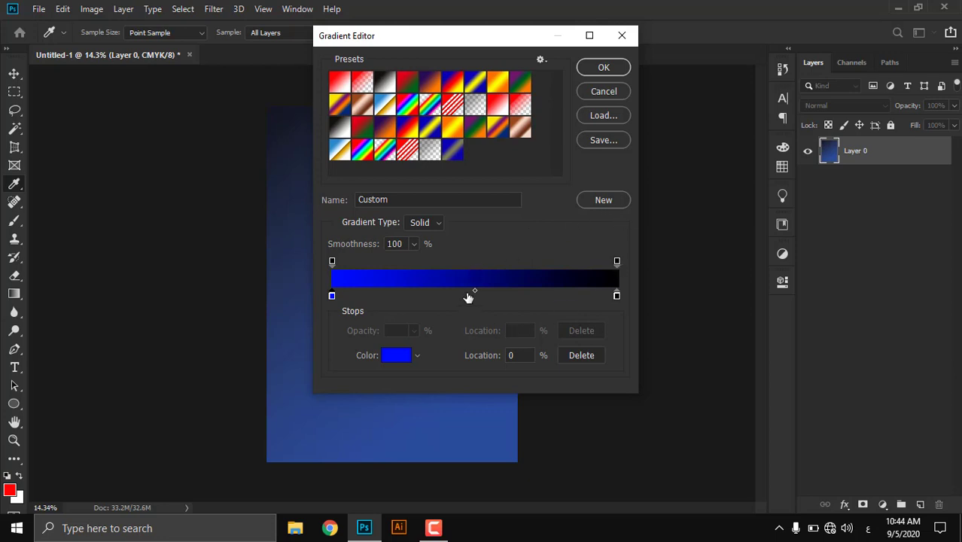
{"action": "left_click_drag", "start_coordinate": [474, 291], "coordinate": [592, 291]}
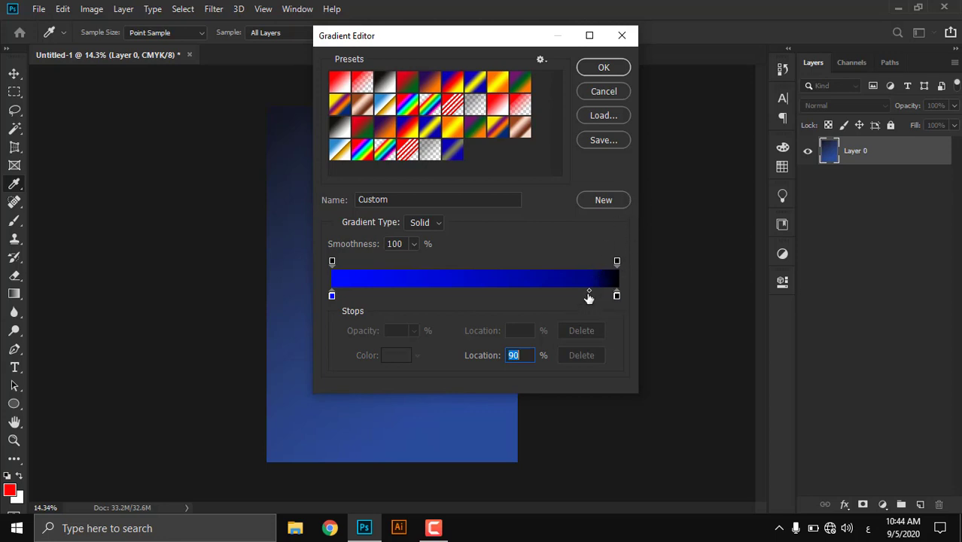
{"action": "left_click_drag", "start_coordinate": [586, 296], "coordinate": [520, 350]}
{"action": "left_click", "coordinate": [616, 296]}
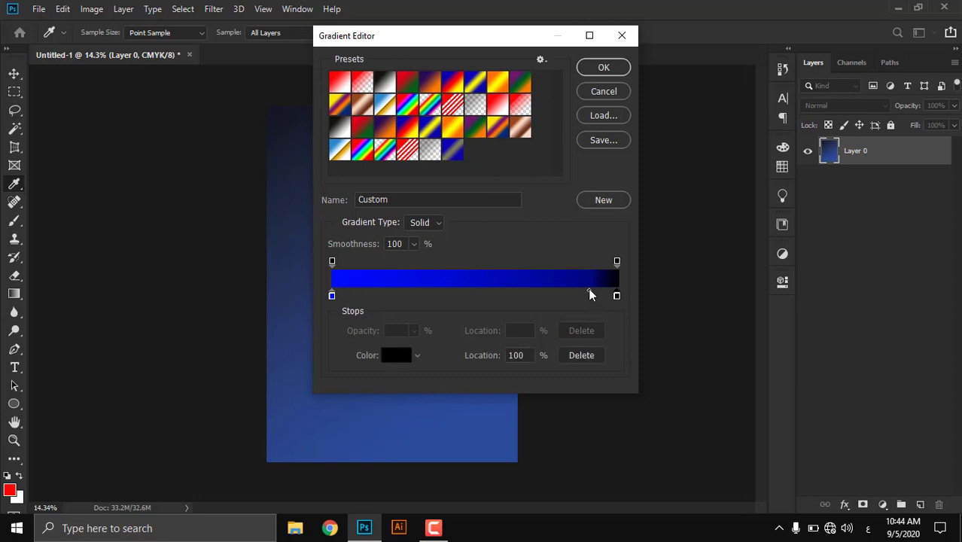
{"action": "left_click_drag", "start_coordinate": [590, 291], "coordinate": [411, 289]}
{"action": "left_click_drag", "start_coordinate": [344, 293], "coordinate": [343, 293]}
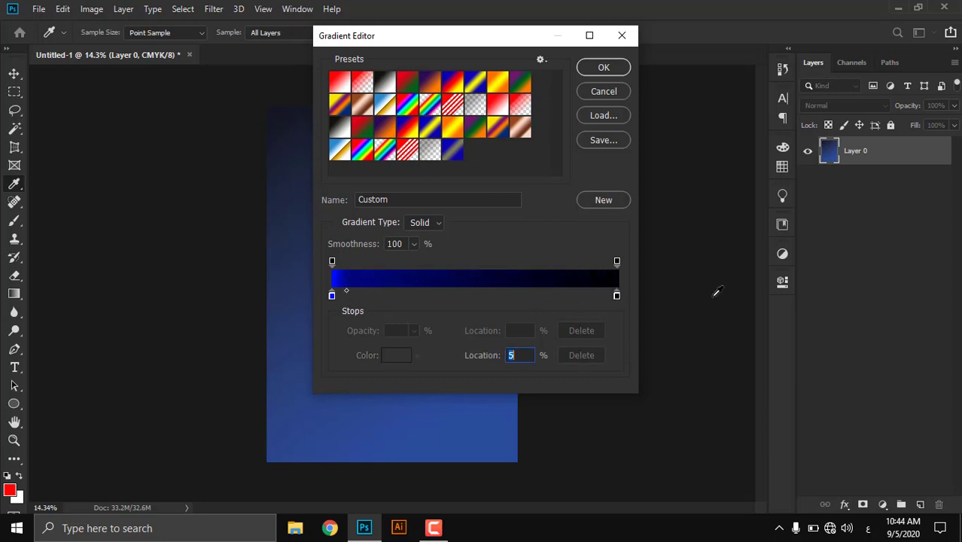
{"action": "left_click", "coordinate": [603, 67]}
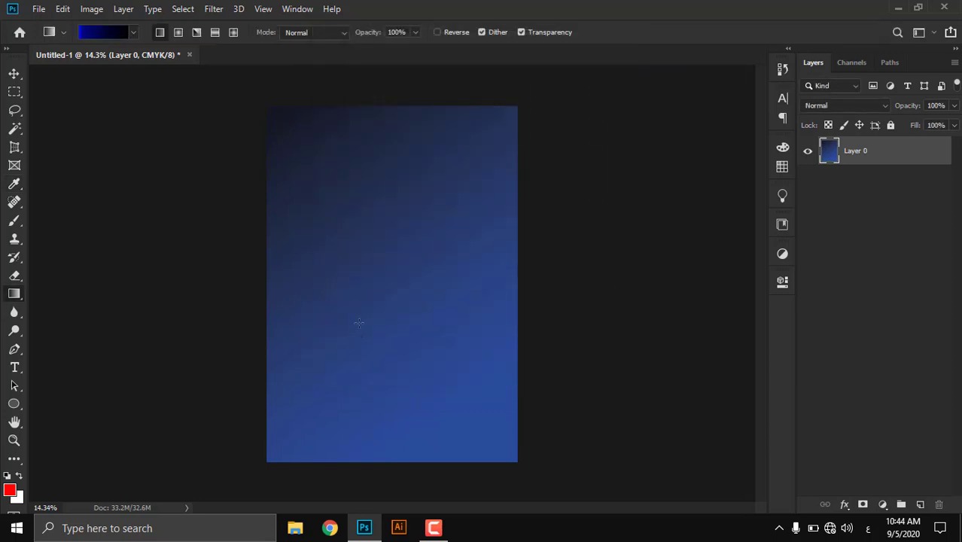
Step: Apply the adjusted blue-to-black gradient to Layer 0 repeatedly from bottom to top, ending with a straight vertical transition
{"action": "left_click_drag", "start_coordinate": [357, 339], "coordinate": [365, 208]}
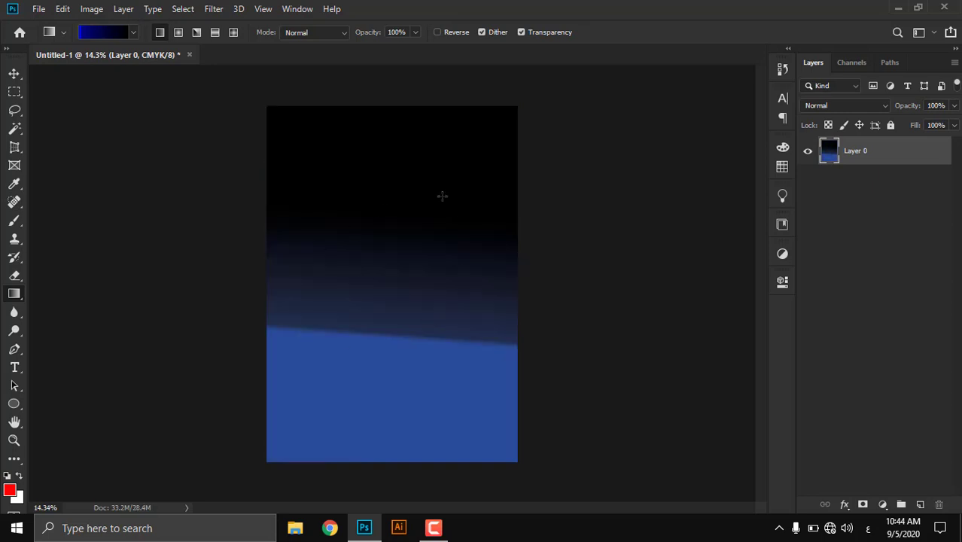
{"action": "left_click_drag", "start_coordinate": [384, 403], "coordinate": [378, 182]}
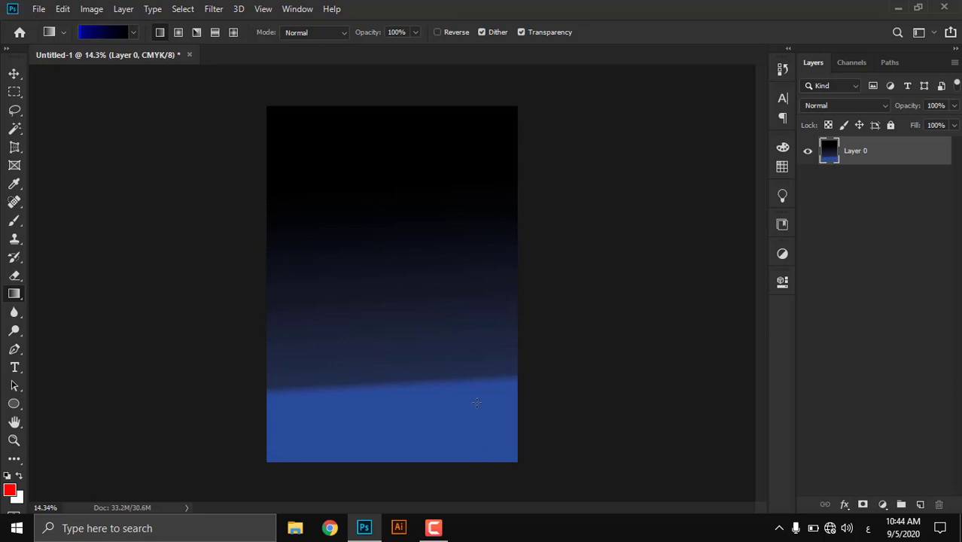
{"action": "left_click_drag", "start_coordinate": [416, 379], "coordinate": [427, 203]}
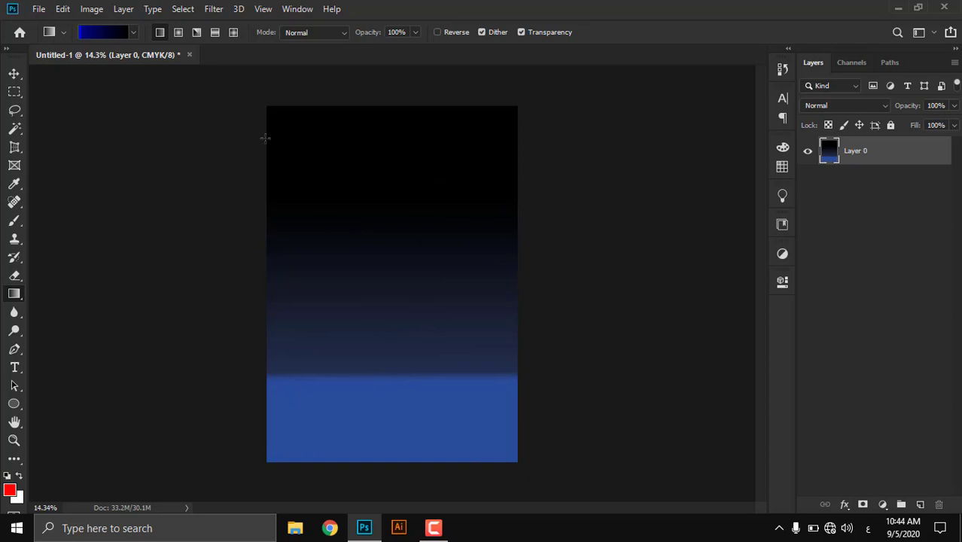
Step: Set the gradient's blue-black midpoint back to 50% and add a blue color stop at location 61%
{"action": "left_click", "coordinate": [117, 32]}
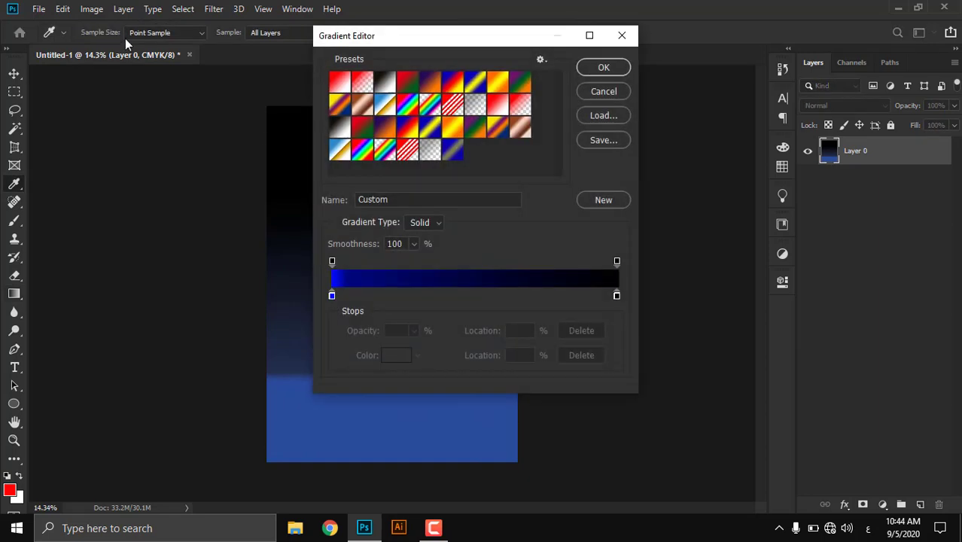
{"action": "left_click", "coordinate": [332, 294]}
{"action": "left_click", "coordinate": [347, 291]}
{"action": "type", "text": "50"}
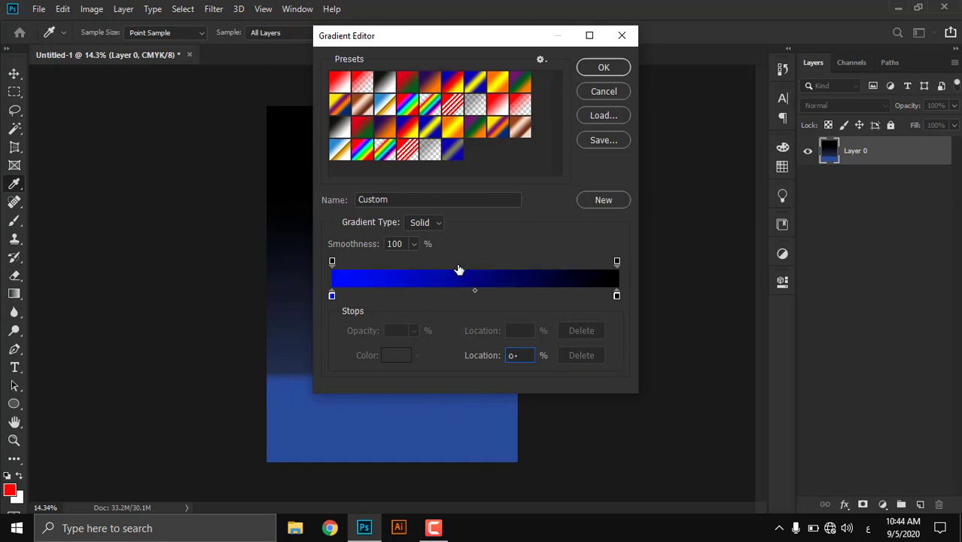
{"action": "key", "text": "Return"}
{"action": "left_click", "coordinate": [503, 297]}
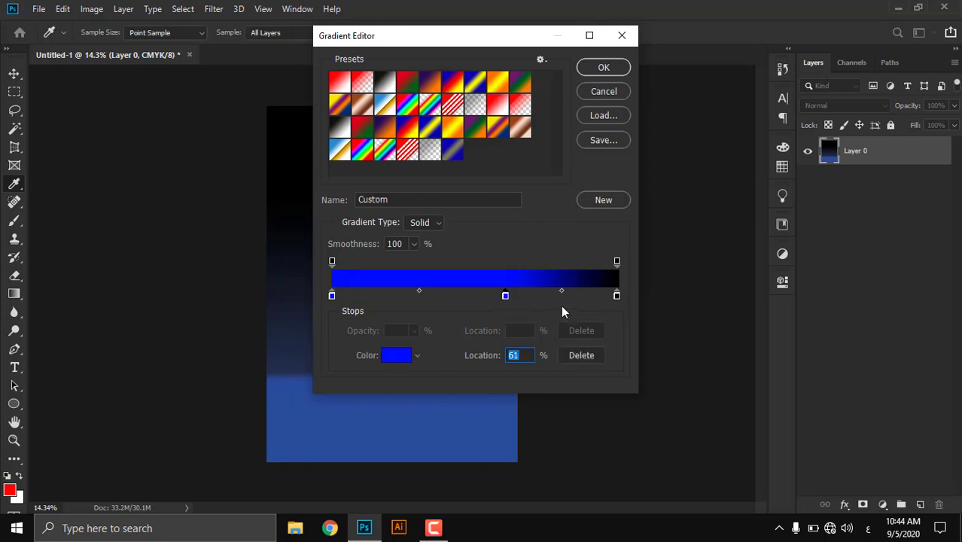
Step: Remove the extra color stops between the gradient's blue and black ends, including the blue one at 61%
{"action": "left_click", "coordinate": [439, 296]}
{"action": "left_click_drag", "start_coordinate": [440, 299], "coordinate": [438, 331]}
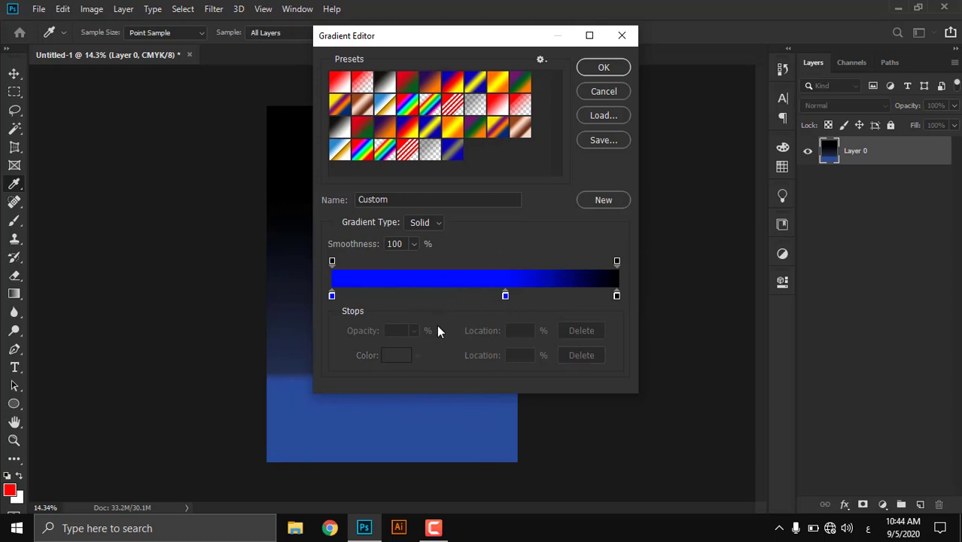
{"action": "left_click", "coordinate": [505, 296]}
{"action": "left_click", "coordinate": [592, 356]}
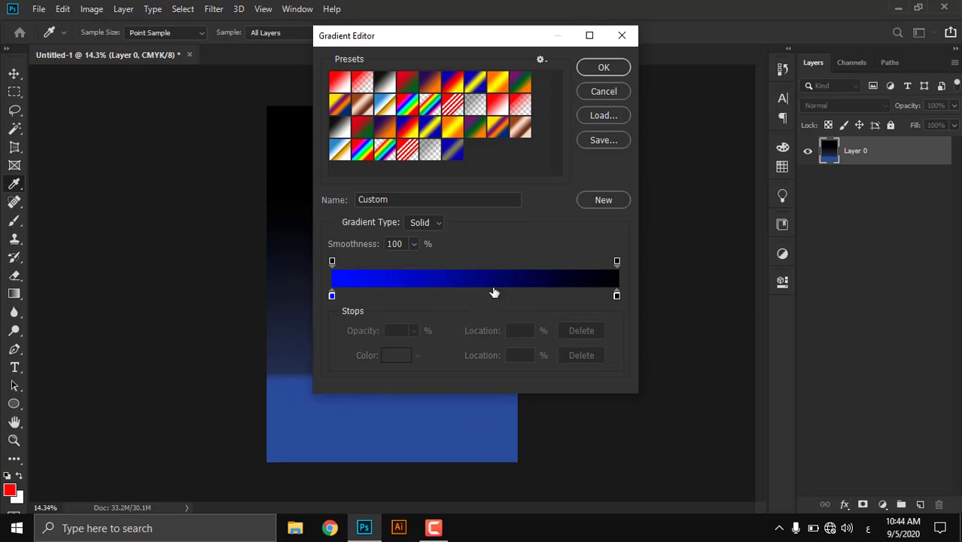
Step: Add a color stop at location 50% between blue and black and set its color to white (ffffff)
{"action": "left_click", "coordinate": [486, 297]}
{"action": "left_click_drag", "start_coordinate": [486, 296], "coordinate": [475, 297]}
{"action": "double_click", "coordinate": [476, 296]}
{"action": "left_click_drag", "start_coordinate": [596, 96], "coordinate": [590, 91]}
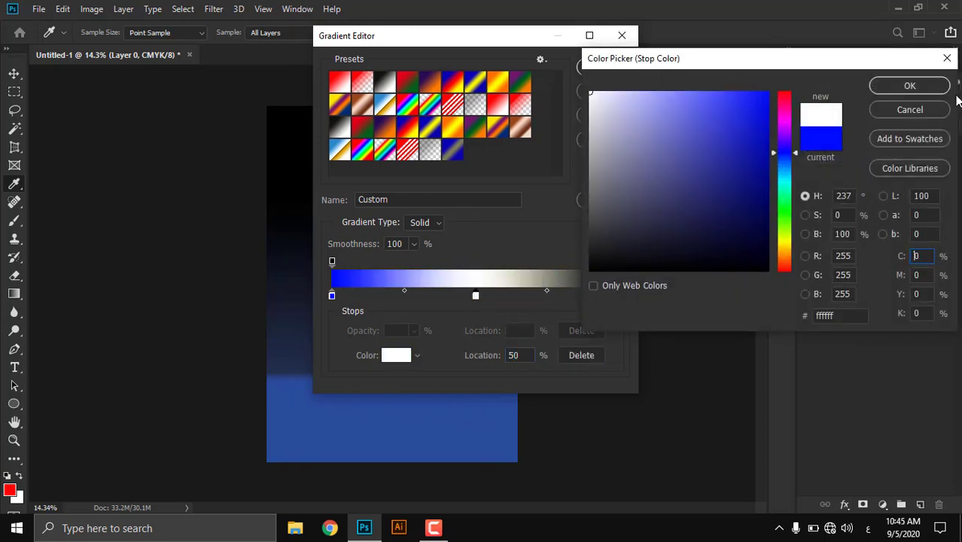
{"action": "left_click", "coordinate": [909, 86]}
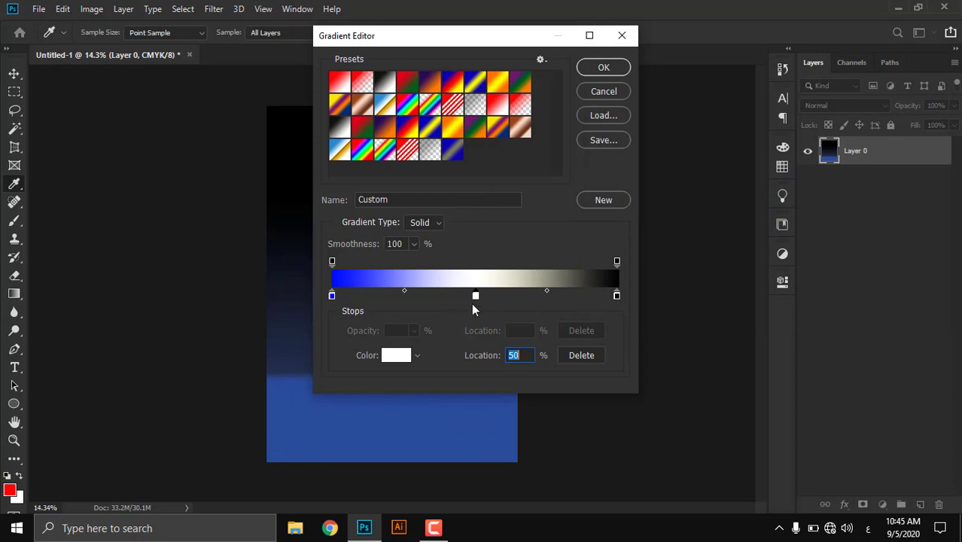
Step: Rearrange the stops with white at 0% and blue at 50%, and apply the gradient to Layer 0 from the upper part downward
{"action": "mouse_move", "coordinate": [470, 300]}
{"action": "left_mouse_down"}
{"action": "mouse_move", "coordinate": [348, 300]}
{"action": "mouse_move", "coordinate": [469, 298]}
{"action": "left_mouse_up"}
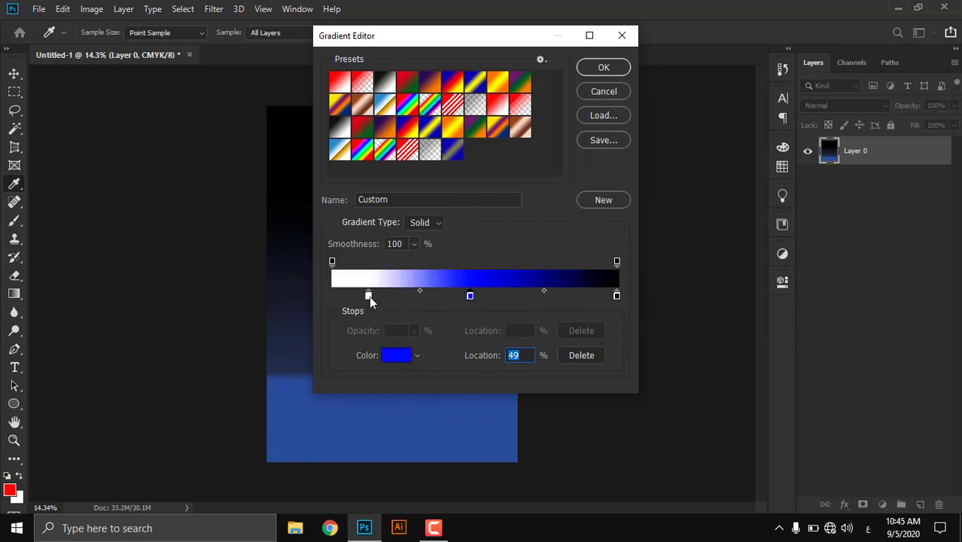
{"action": "left_click_drag", "start_coordinate": [368, 298], "coordinate": [320, 300]}
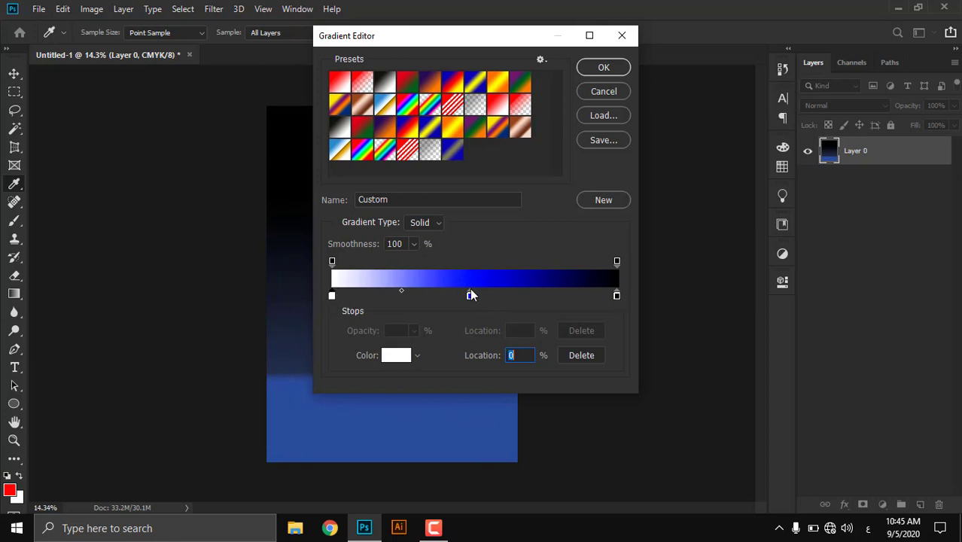
{"action": "left_click_drag", "start_coordinate": [469, 295], "coordinate": [476, 299]}
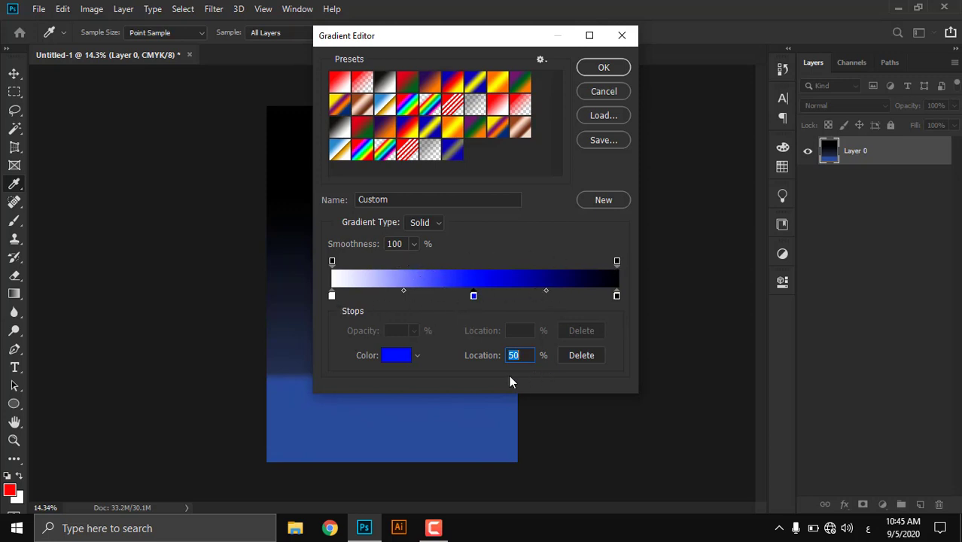
{"action": "left_click", "coordinate": [594, 70]}
{"action": "left_click_drag", "start_coordinate": [378, 175], "coordinate": [361, 378]}
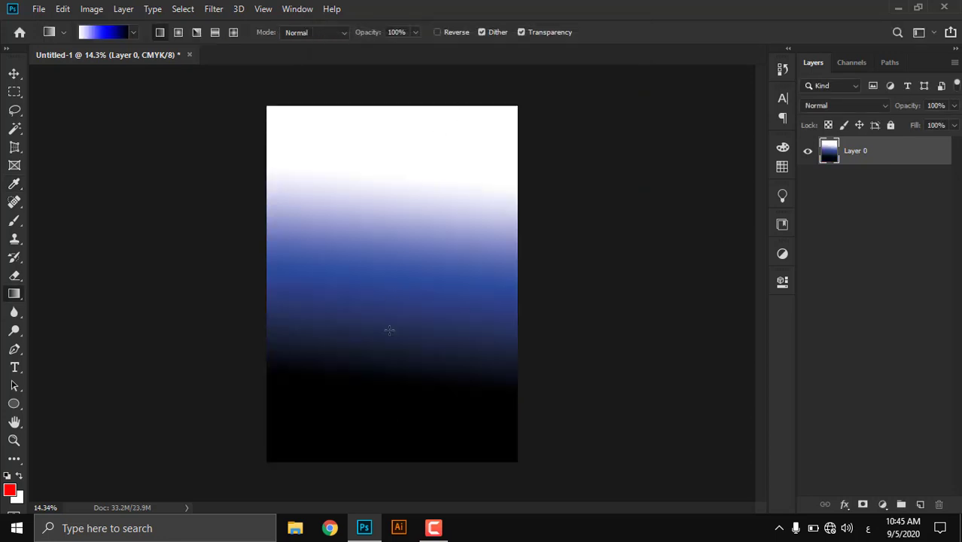
Step: Delete the last Copper preset and the yellow-violet-orange-blue preset beside it in the Gradient Editor
{"action": "left_click", "coordinate": [109, 33]}
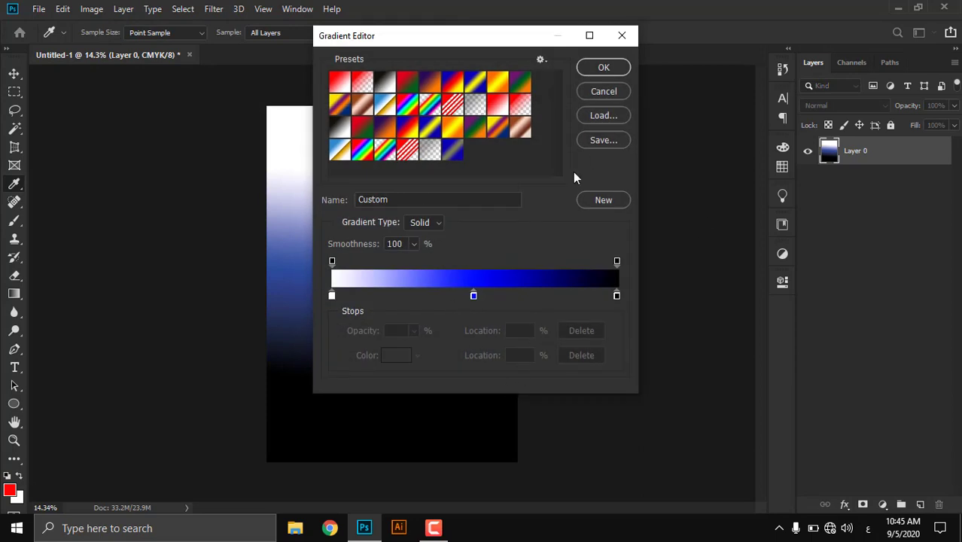
{"action": "left_click", "coordinate": [518, 131]}
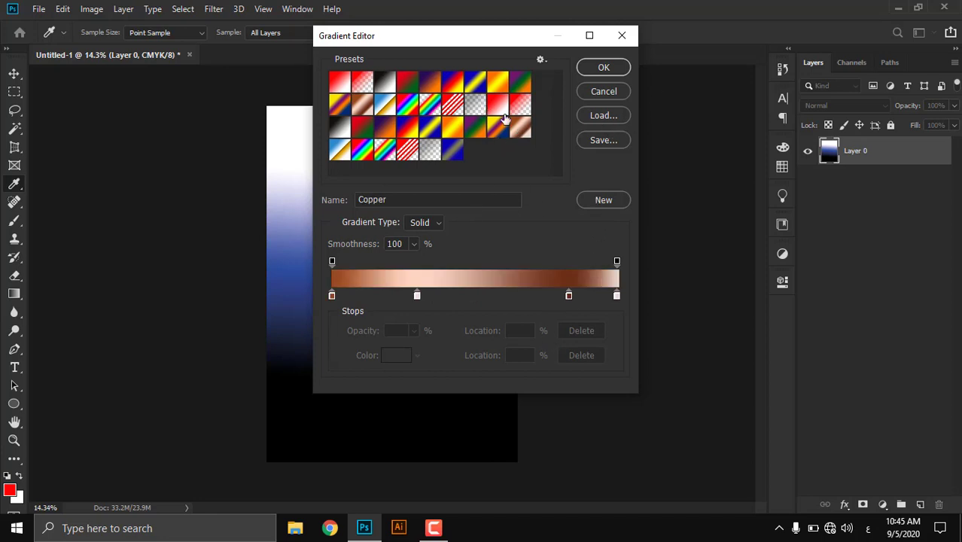
{"action": "right_click", "coordinate": [530, 125]}
{"action": "left_click", "coordinate": [563, 156]}
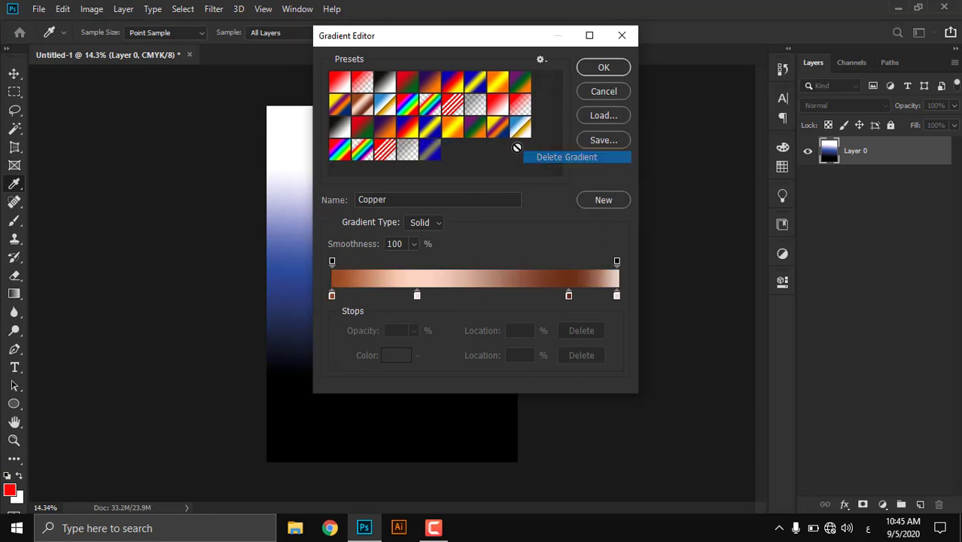
{"action": "right_click", "coordinate": [505, 130]}
{"action": "left_click", "coordinate": [548, 158]}
{"action": "right_click", "coordinate": [503, 134]}
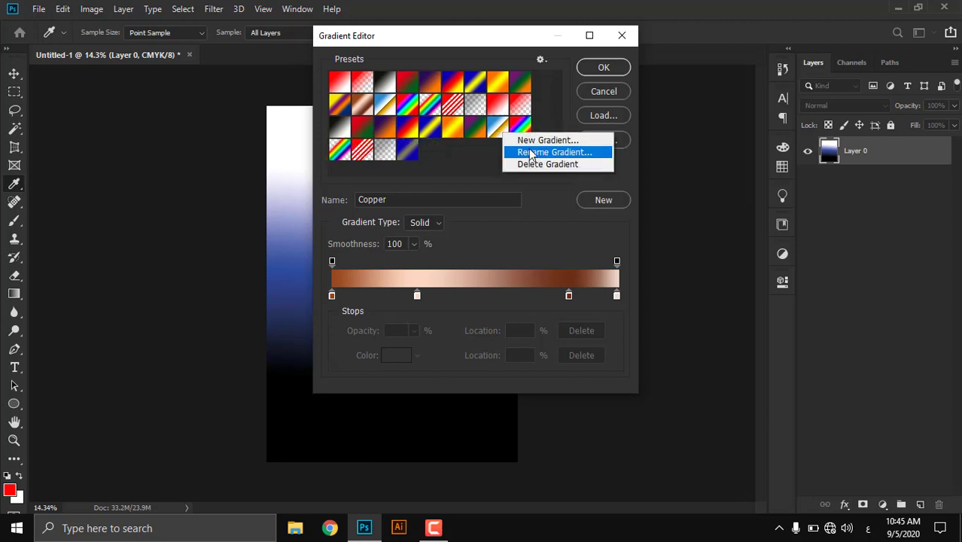
{"action": "left_click", "coordinate": [453, 154]}
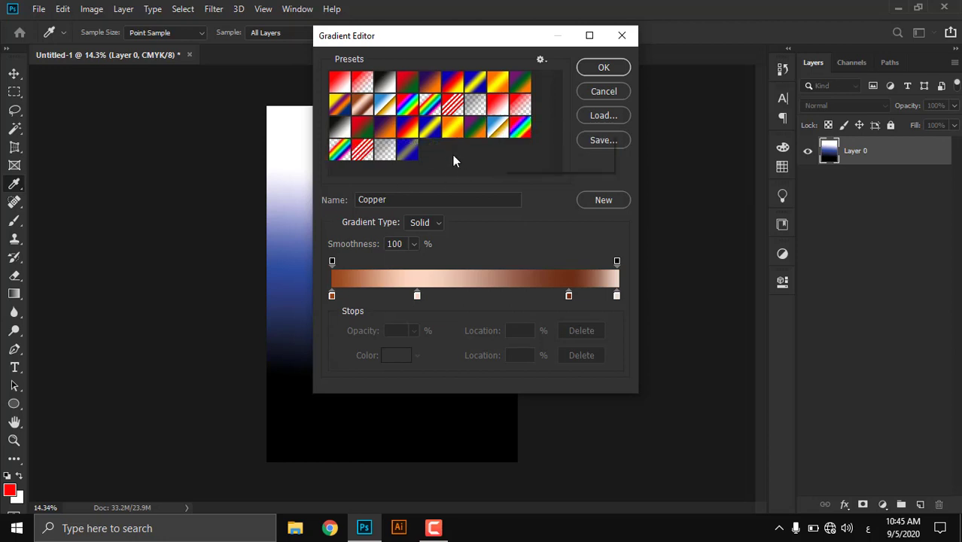
Step: Choose the Orange, Yellow, Orange preset and change its middle color stop to black (000000)
{"action": "left_click", "coordinate": [452, 127]}
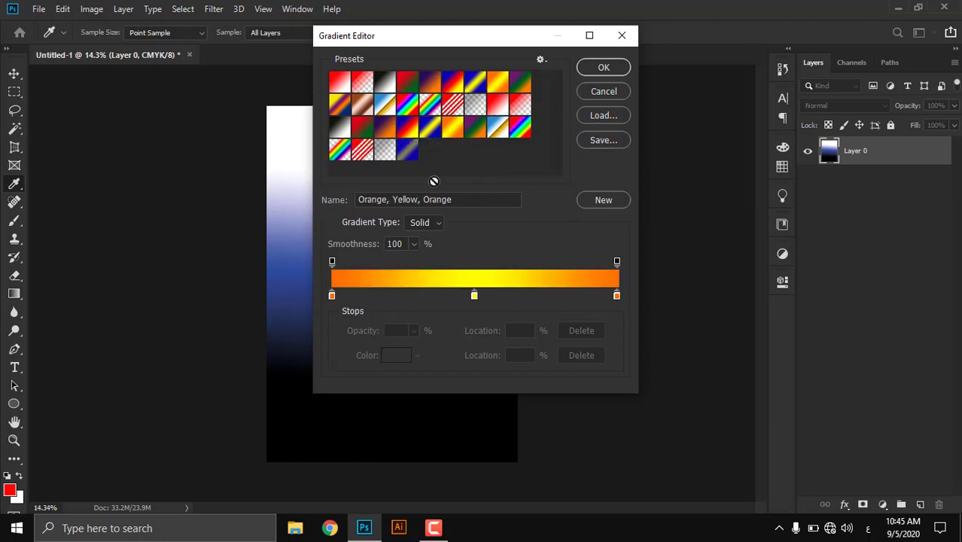
{"action": "double_click", "coordinate": [473, 295]}
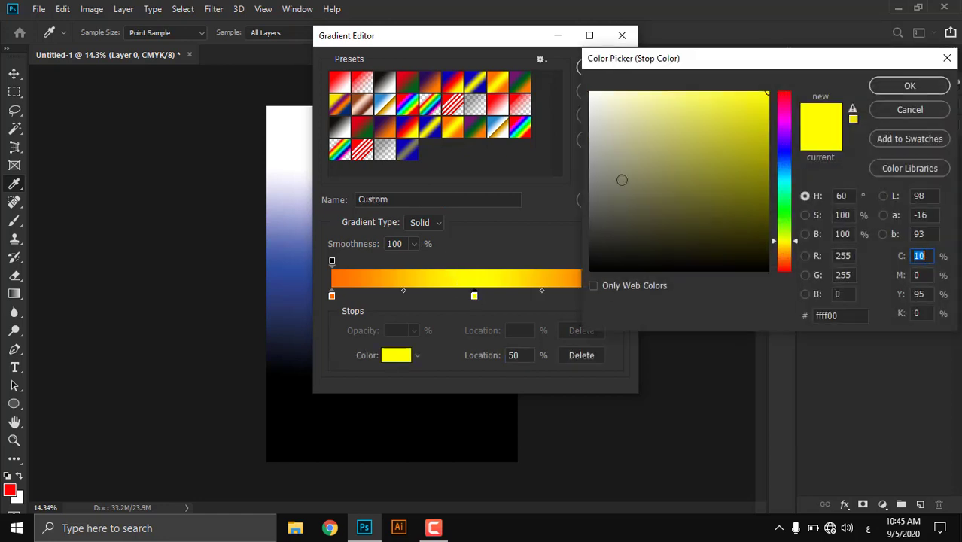
{"action": "left_click", "coordinate": [624, 173]}
{"action": "left_click_drag", "start_coordinate": [624, 172], "coordinate": [589, 270]}
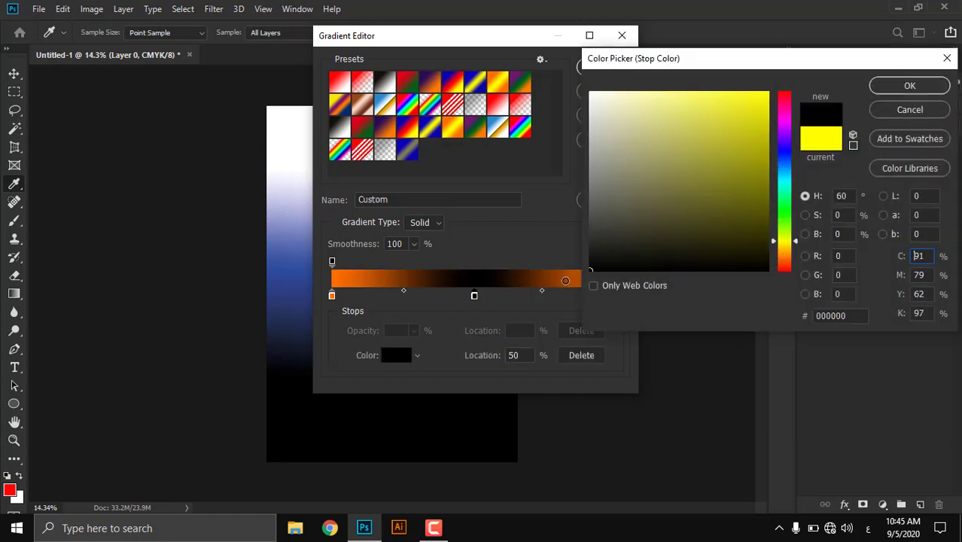
{"action": "left_click", "coordinate": [875, 87]}
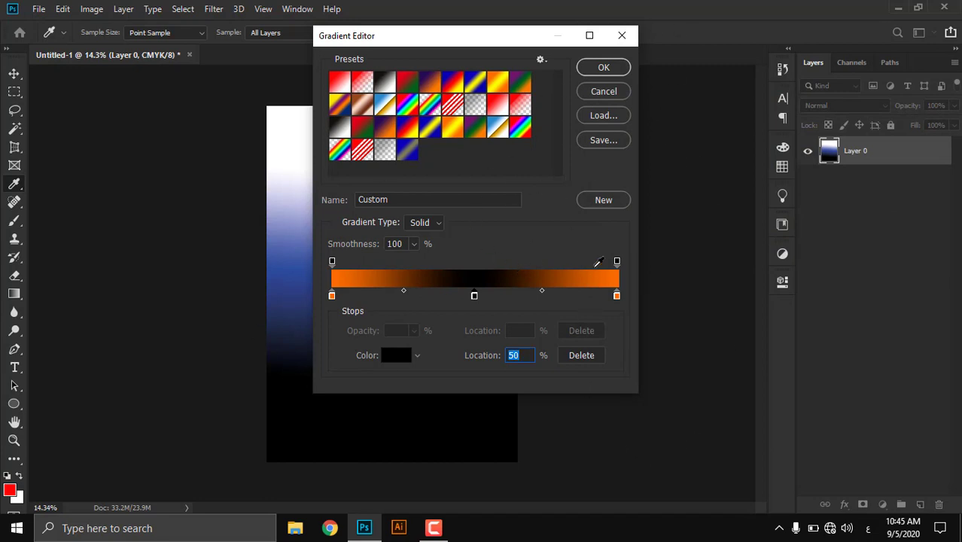
Step: Add the orange-black-orange gradient as a new preset and save the gradient set to the Desktop as گرێدیەن
{"action": "left_click", "coordinate": [596, 200]}
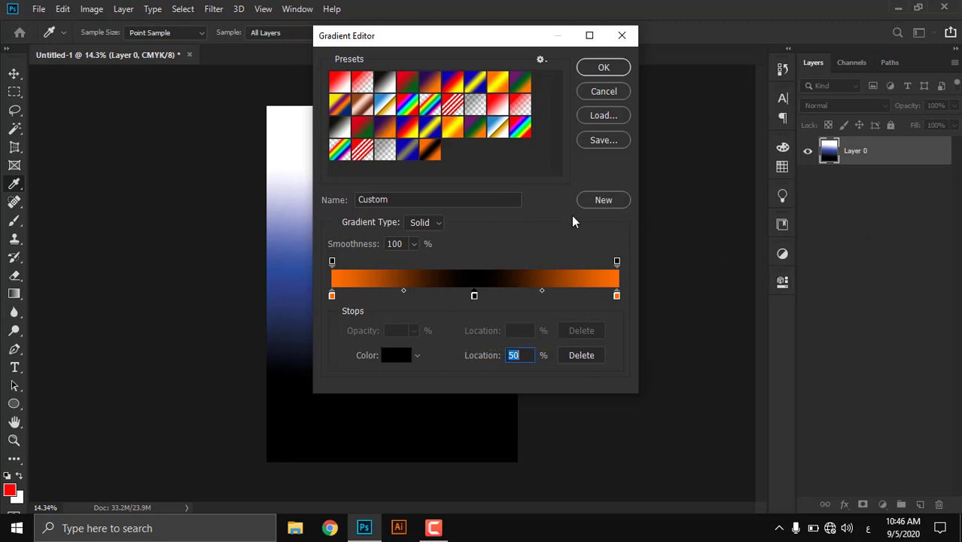
{"action": "left_click", "coordinate": [606, 142]}
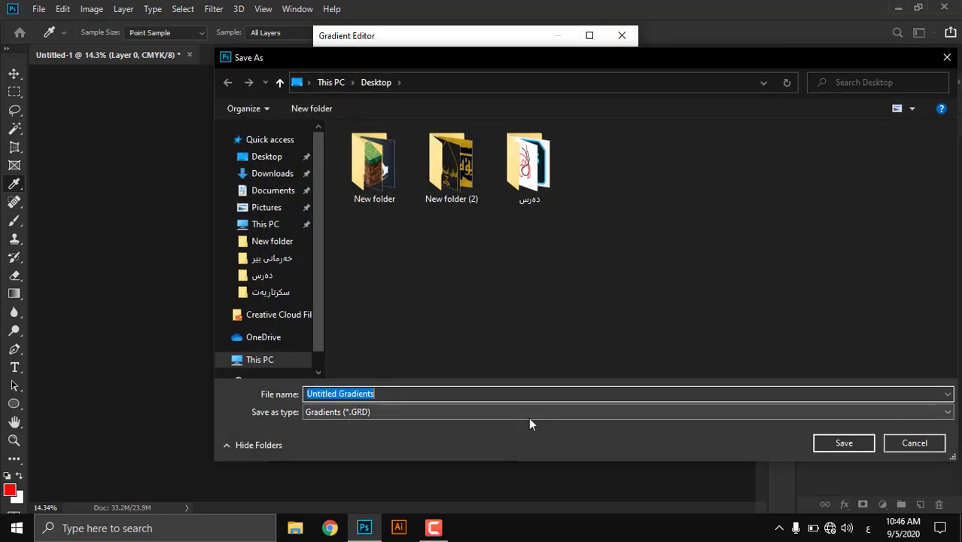
{"action": "type", "text": "گ"}
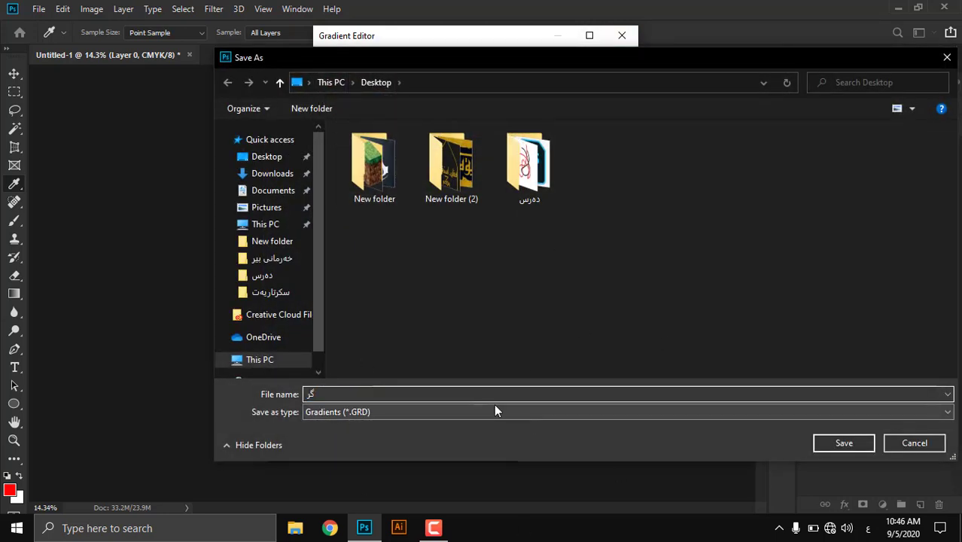
{"action": "type", "text": "ردیەنت"}
{"action": "key", "text": "Return"}
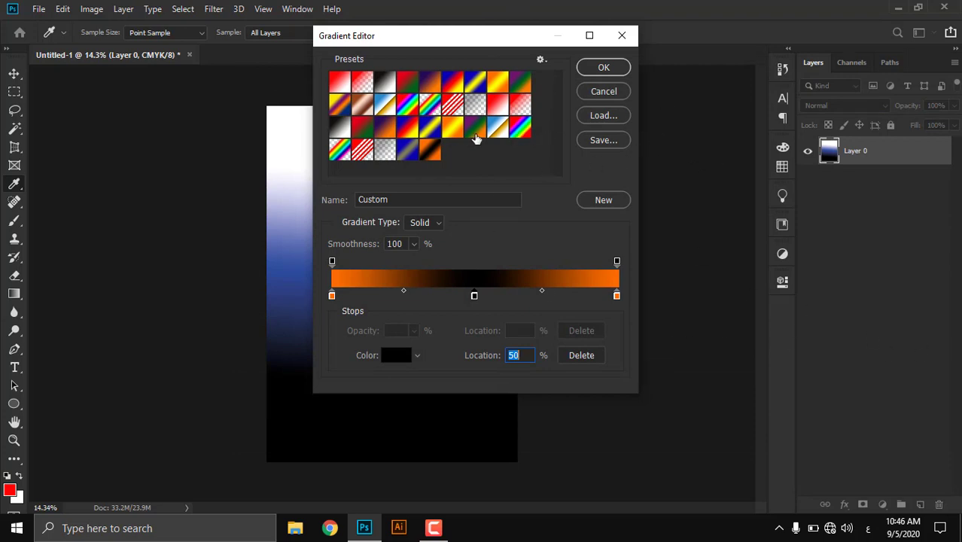
Step: Delete the first four presets from the gradient list, from the red-to-white one through the red-to-green one
{"action": "right_click", "coordinate": [348, 86]}
{"action": "left_click", "coordinate": [380, 111]}
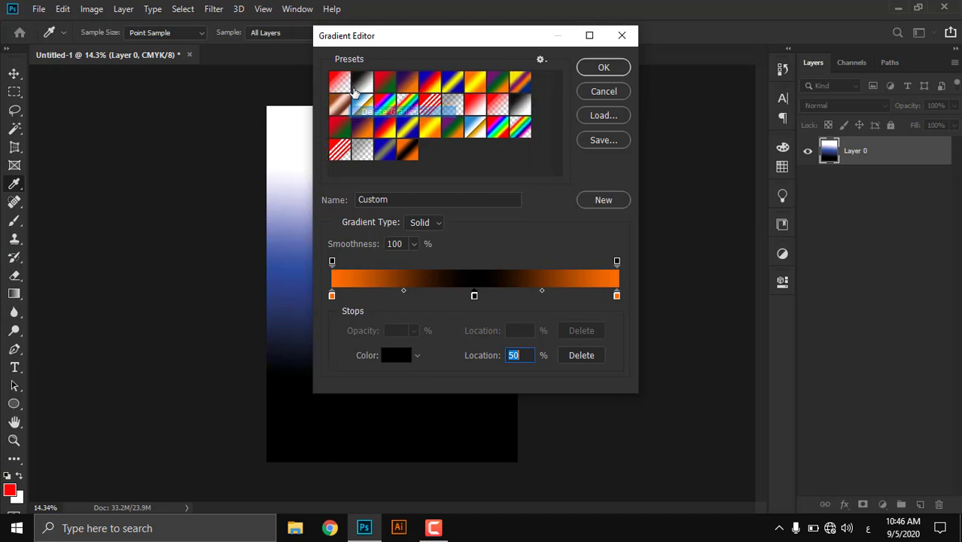
{"action": "right_click", "coordinate": [354, 90]}
{"action": "left_click", "coordinate": [390, 120]}
{"action": "right_click", "coordinate": [348, 92]}
{"action": "left_click", "coordinate": [391, 124]}
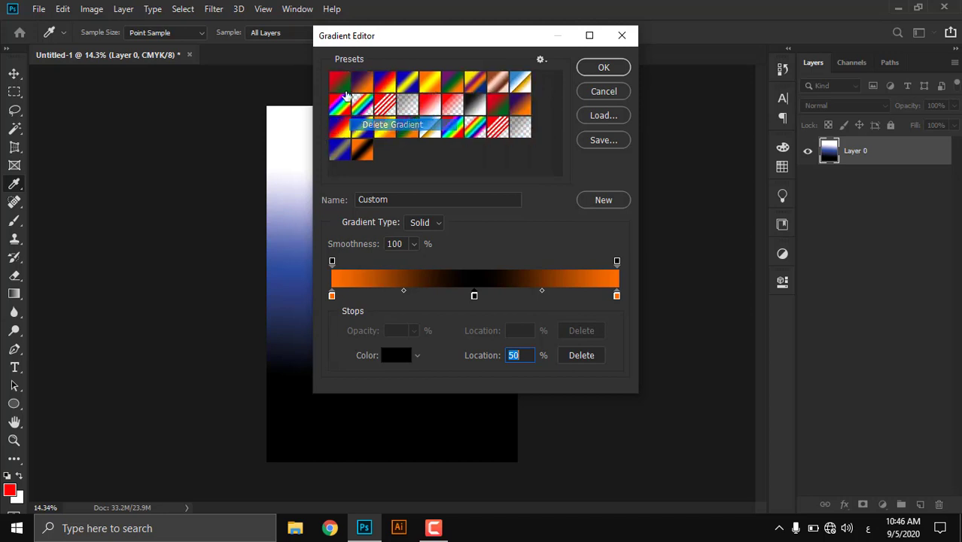
{"action": "right_click", "coordinate": [346, 94]}
{"action": "left_click", "coordinate": [391, 123]}
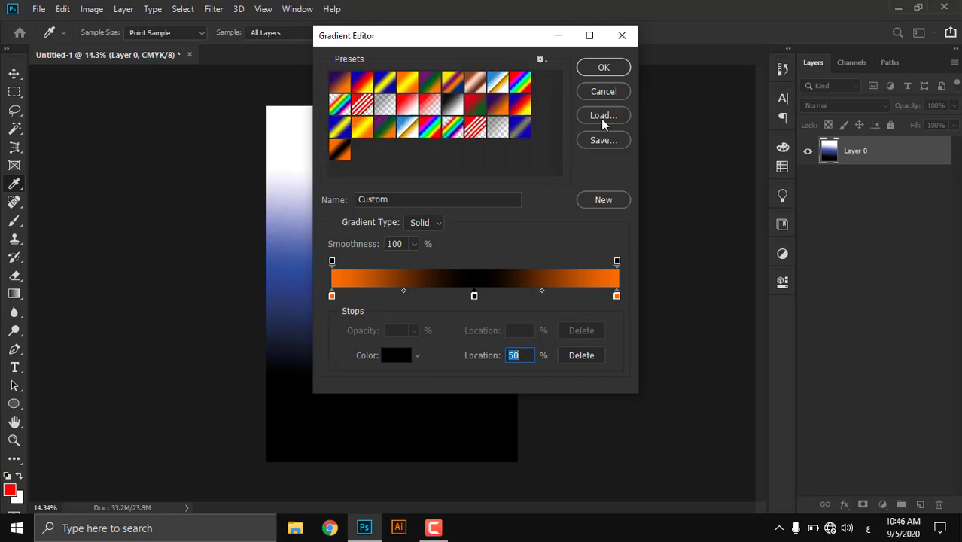
Step: Load the saved گرێدیەن gradients file from the Desktop, look through the preset list, and close the editor without accepting the current gradient
{"action": "left_click", "coordinate": [602, 117]}
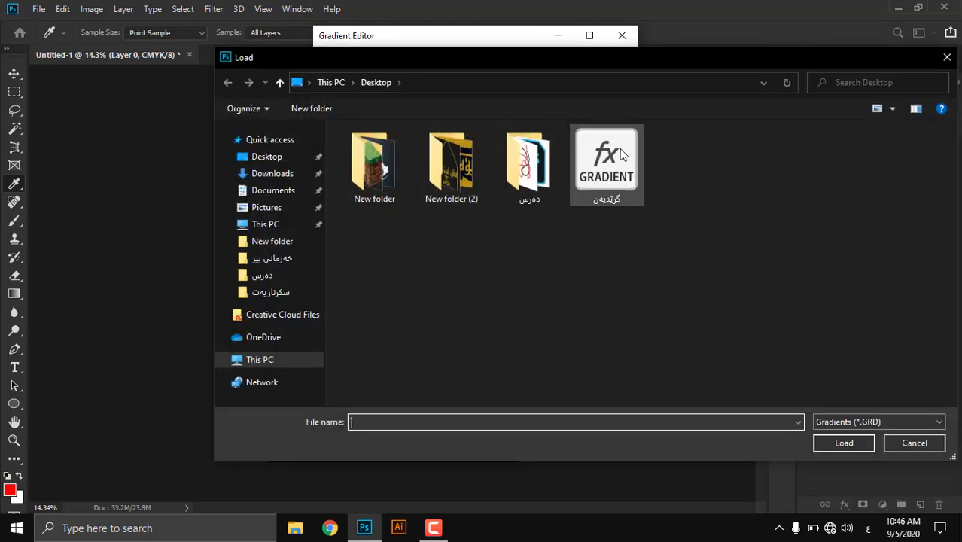
{"action": "left_click_drag", "start_coordinate": [621, 154], "coordinate": [659, 200]}
{"action": "double_click", "coordinate": [618, 189]}
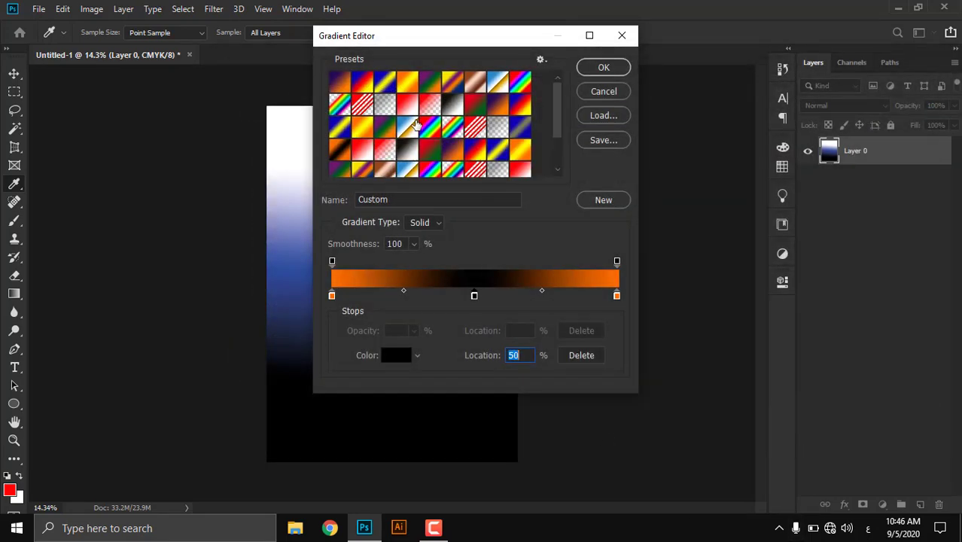
{"action": "scroll", "coordinate": [442, 141], "scroll_direction": "down", "scroll_amount": 2}
{"action": "scroll", "coordinate": [516, 155], "scroll_direction": "down", "scroll_amount": 2}
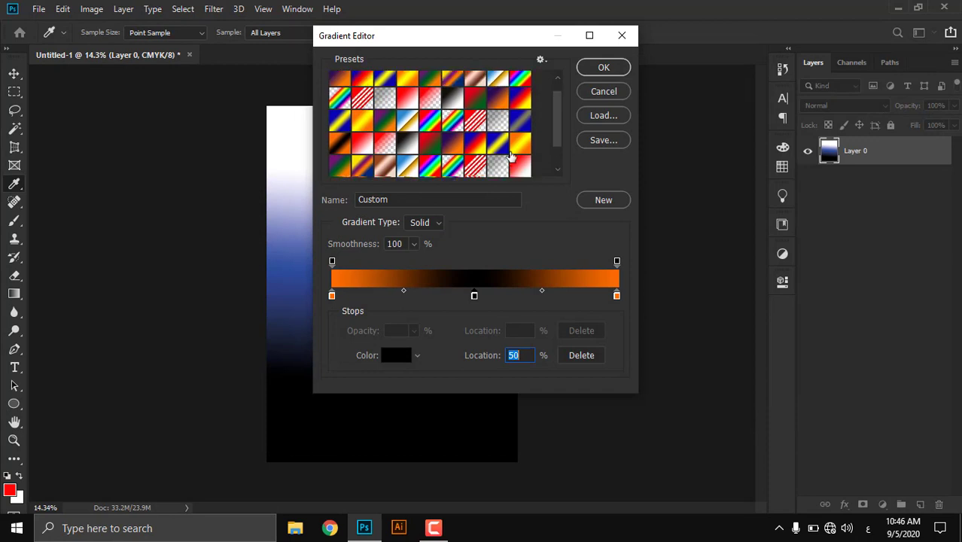
{"action": "scroll", "coordinate": [510, 156], "scroll_direction": "down", "scroll_amount": 1}
{"action": "scroll", "coordinate": [449, 158], "scroll_direction": "up", "scroll_amount": 3}
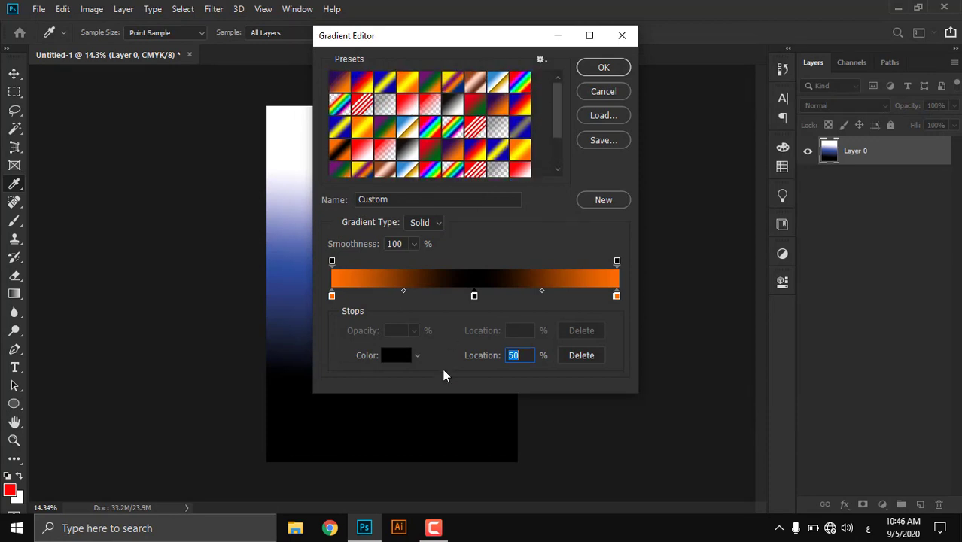
{"action": "left_click", "coordinate": [608, 94]}
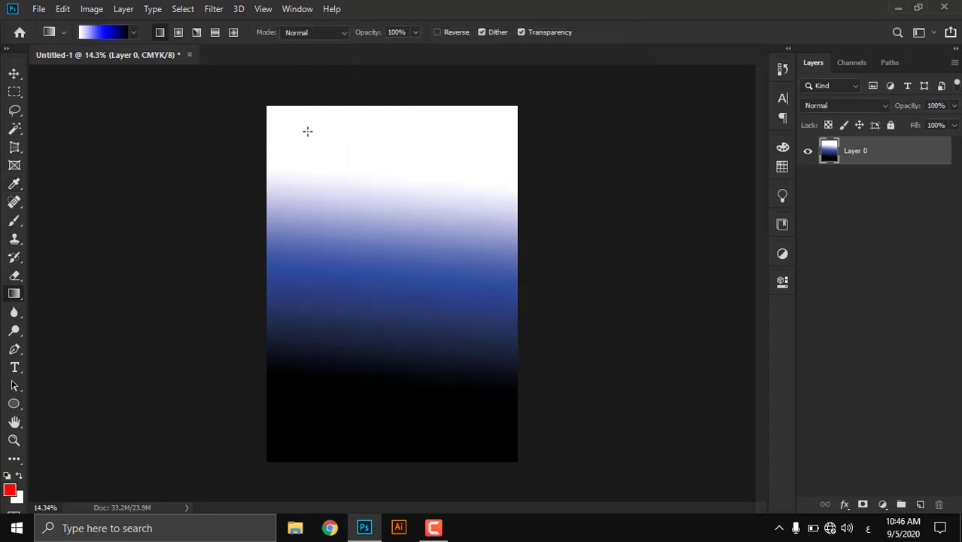
{"action": "left_click", "coordinate": [96, 32]}
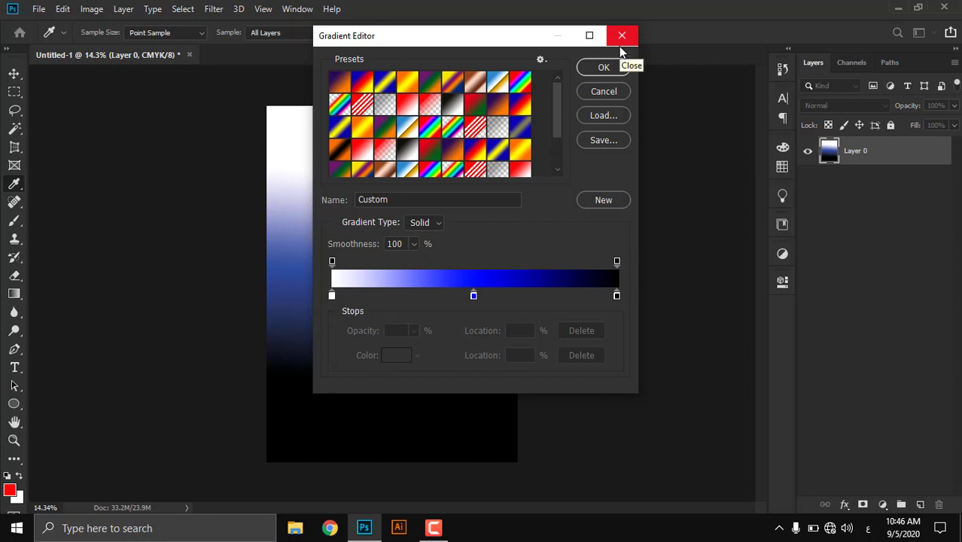
{"action": "left_click", "coordinate": [608, 91]}
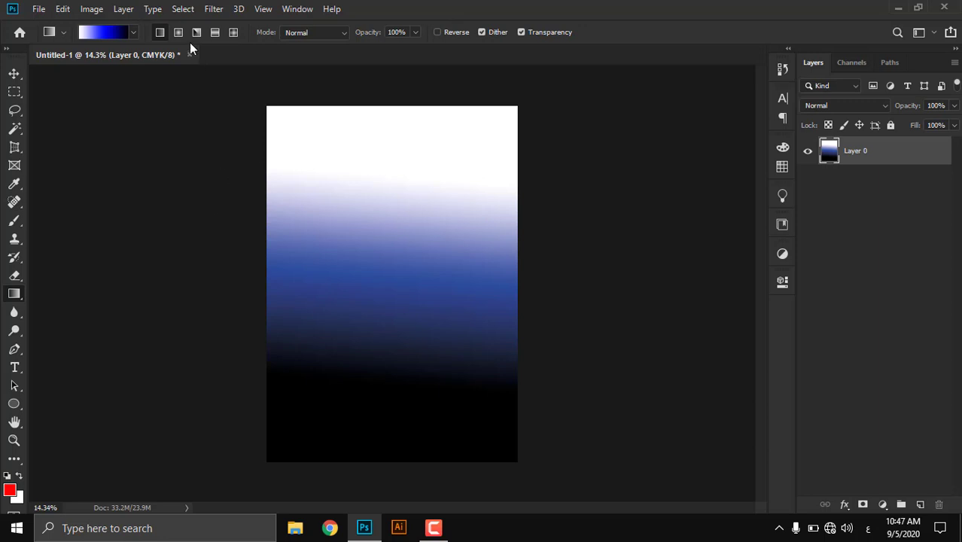
Step: Remove the white and blue color stops from the current white-blue-black gradient in the Gradient Editor
{"action": "left_click", "coordinate": [98, 31]}
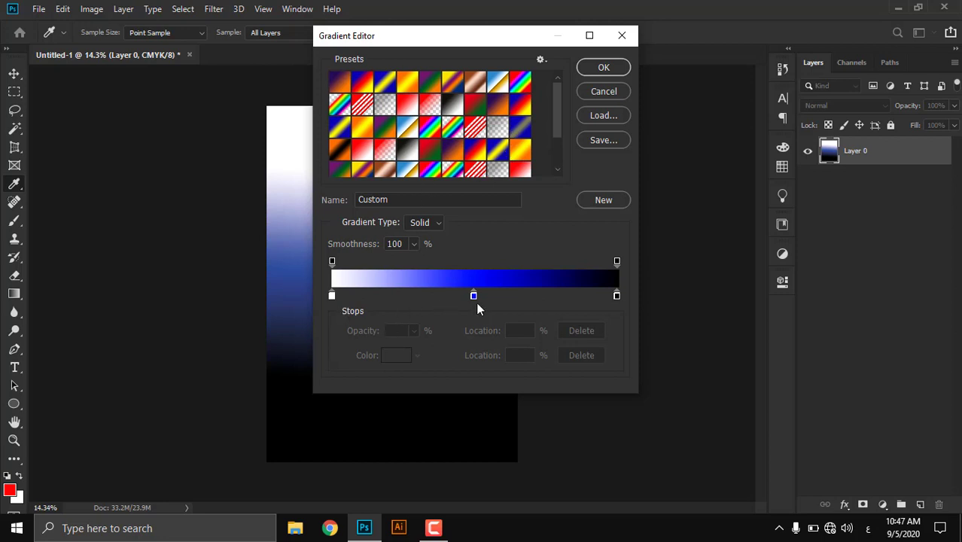
{"action": "left_click_drag", "start_coordinate": [332, 296], "coordinate": [298, 378]}
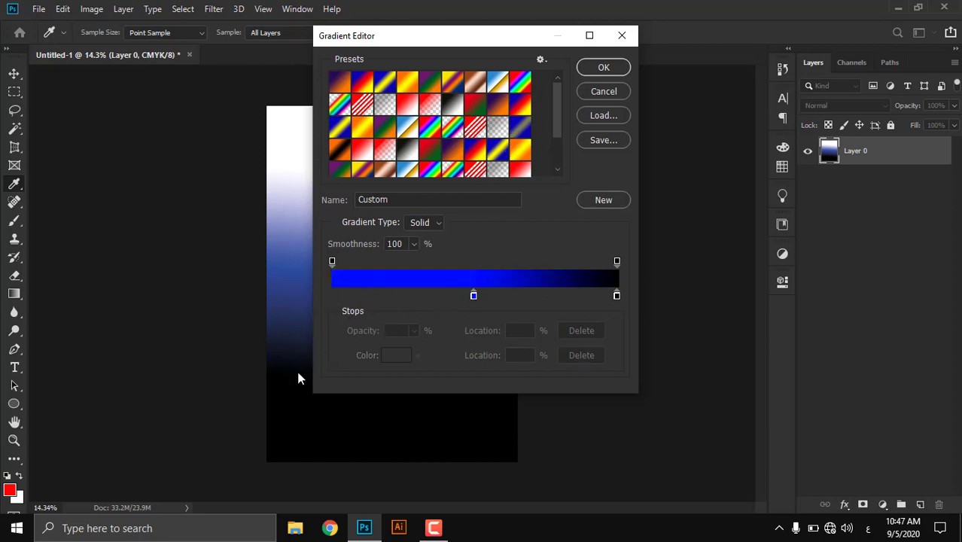
{"action": "left_click_drag", "start_coordinate": [474, 295], "coordinate": [212, 252]}
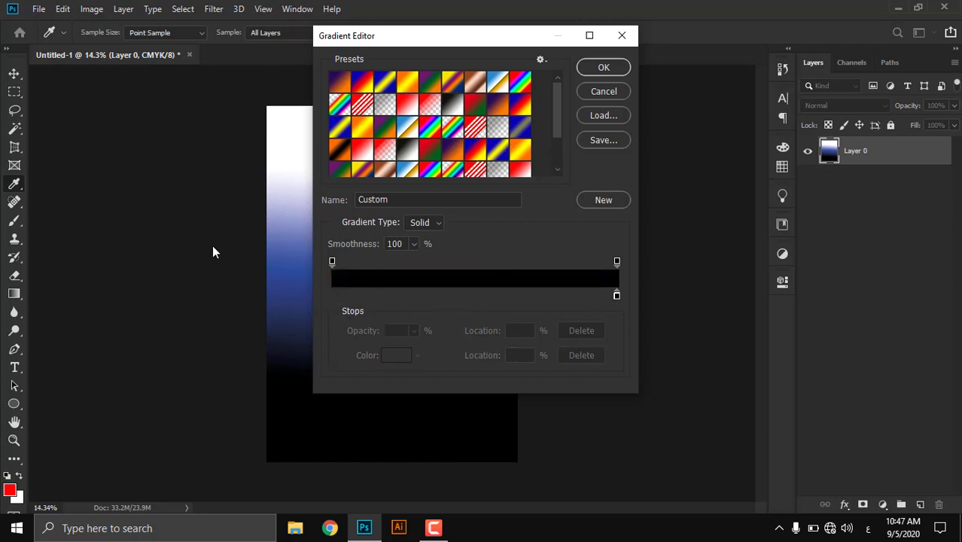
Step: Add a bright blue (#0038ff) color stop at location 0% to make a blue-to-black gradient, and accept the gradient
{"action": "left_click", "coordinate": [337, 296]}
{"action": "double_click", "coordinate": [337, 296]}
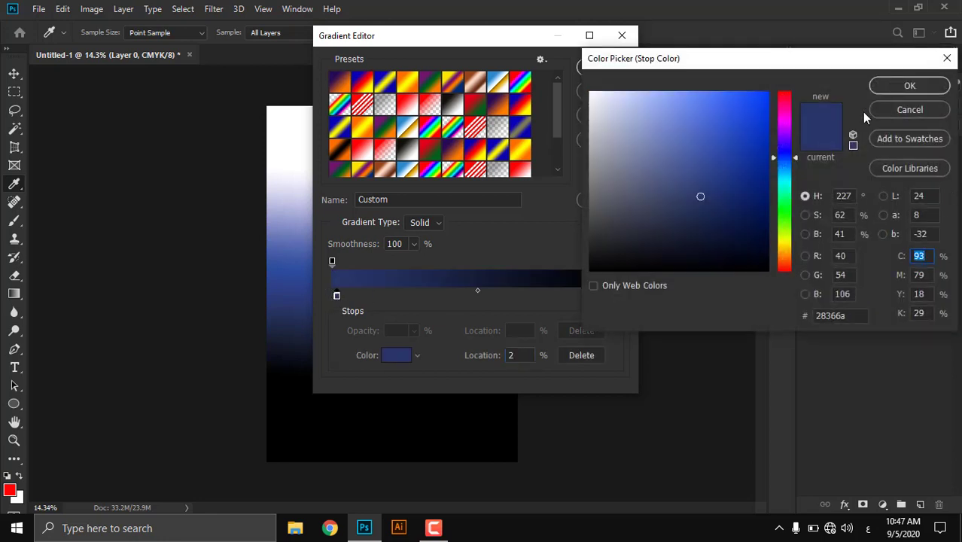
{"action": "left_click", "coordinate": [889, 115]}
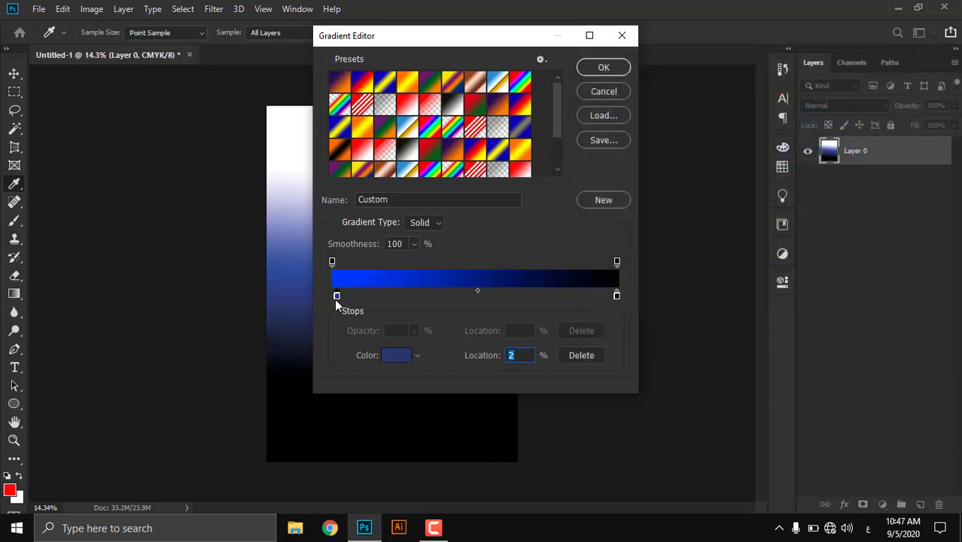
{"action": "left_click_drag", "start_coordinate": [336, 296], "coordinate": [332, 296]}
{"action": "double_click", "coordinate": [332, 295]}
{"action": "left_click_drag", "start_coordinate": [707, 127], "coordinate": [766, 92]}
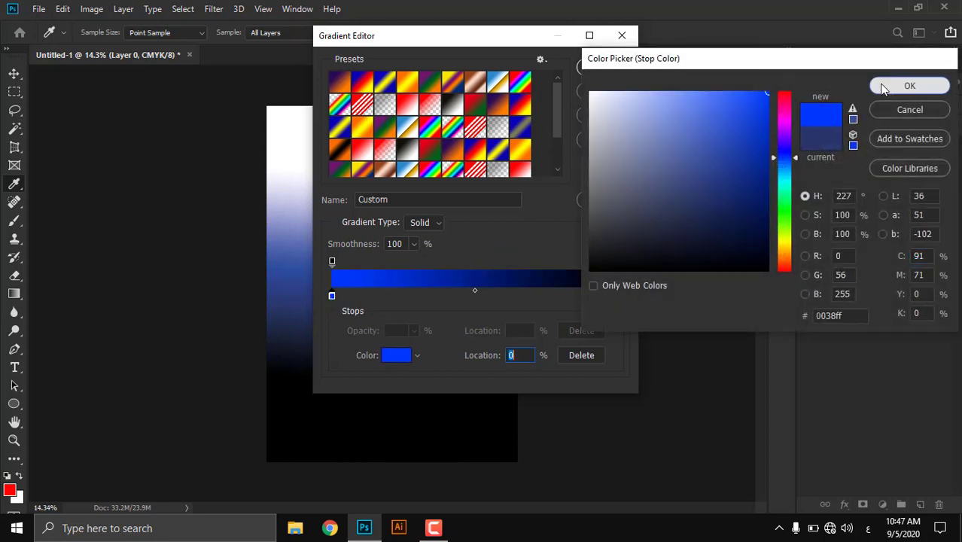
{"action": "left_click", "coordinate": [884, 88]}
{"action": "left_click", "coordinate": [613, 68]}
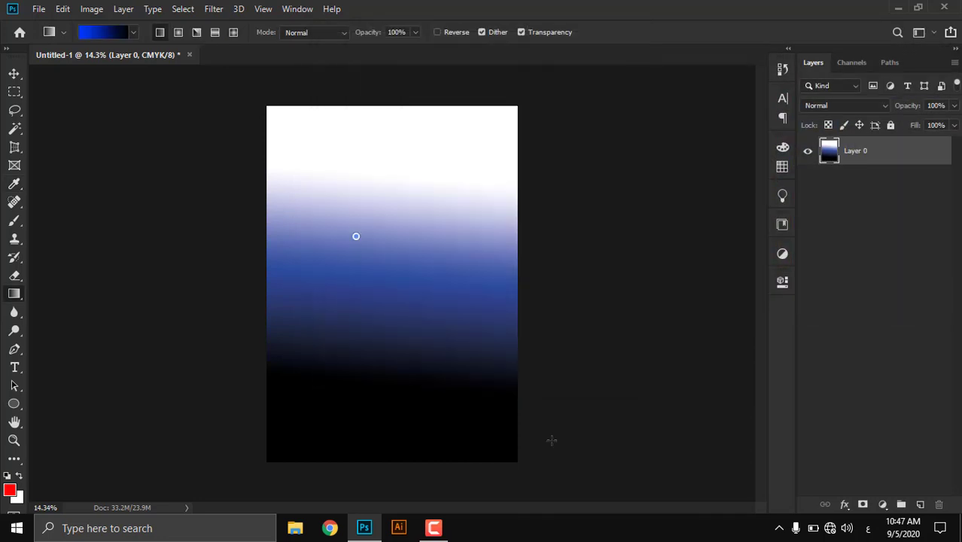
Step: Fill the page with blue-to-black linear gradients running downward, first over a short distance across the middle and again over a longer one
{"action": "left_click_drag", "start_coordinate": [552, 441], "coordinate": [556, 446]}
{"action": "left_click_drag", "start_coordinate": [361, 219], "coordinate": [364, 307]}
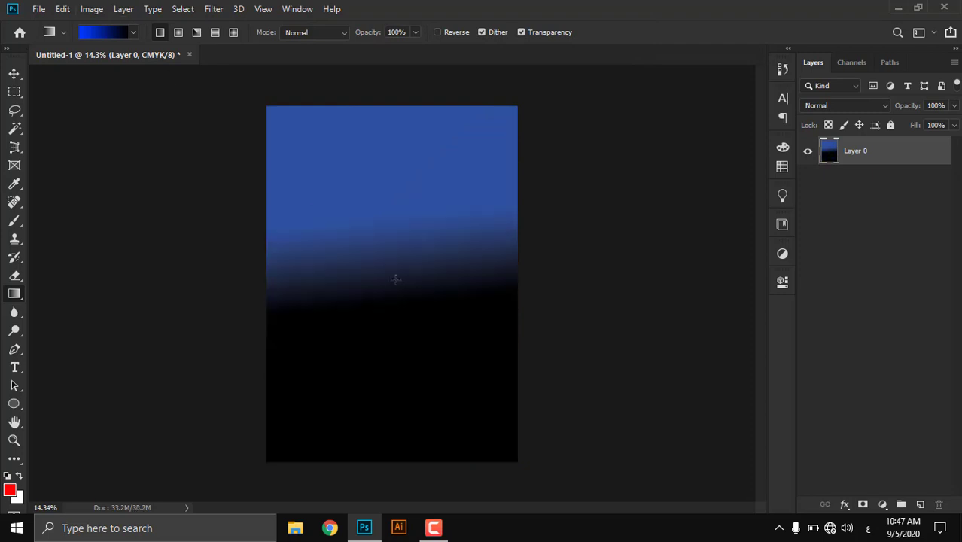
{"action": "left_click_drag", "start_coordinate": [372, 176], "coordinate": [377, 370]}
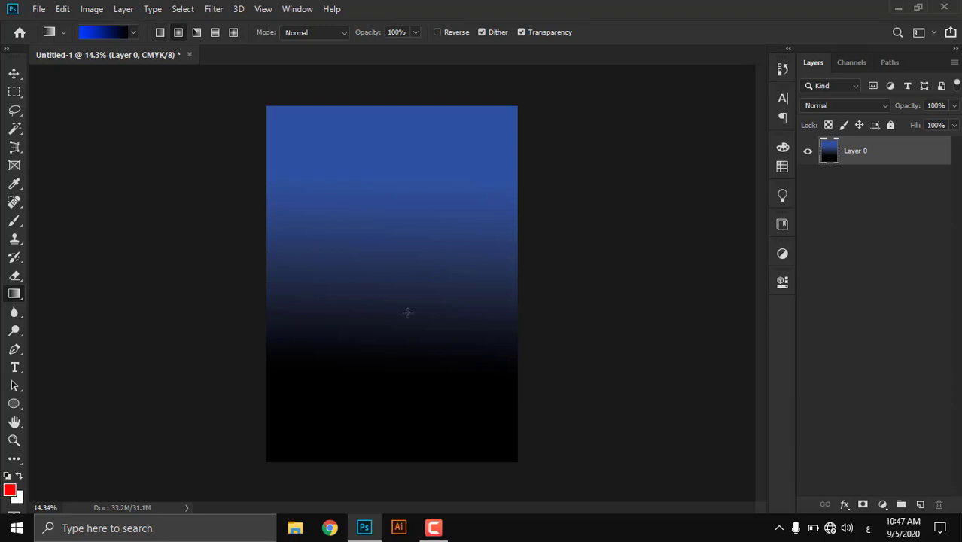
Step: Fill the page with blue-to-black radial gradients spreading from the page center toward and beyond its lower-right corner
{"action": "left_click_drag", "start_coordinate": [400, 280], "coordinate": [590, 490]}
{"action": "left_click_drag", "start_coordinate": [376, 279], "coordinate": [457, 458]}
{"action": "left_click_drag", "start_coordinate": [386, 293], "coordinate": [554, 491]}
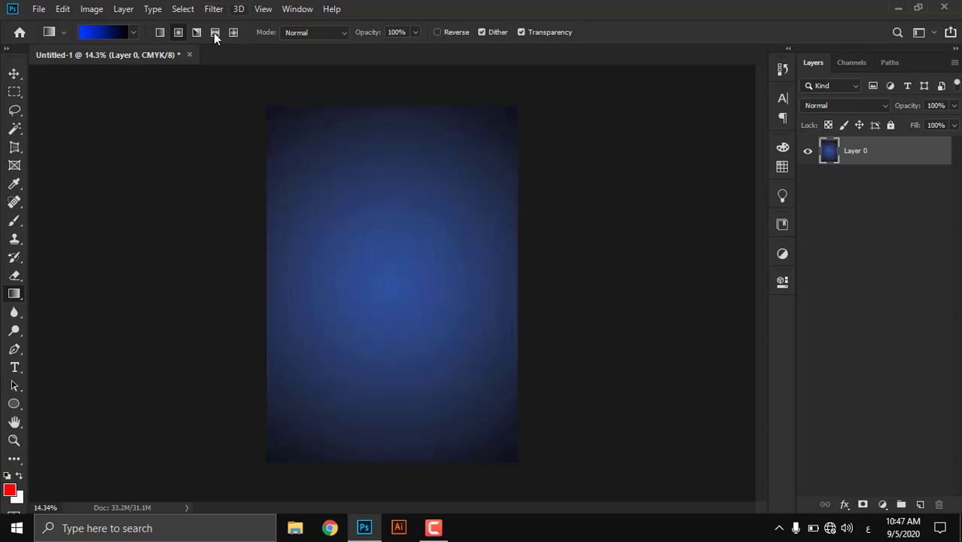
Step: Switch back to the linear gradient style and fill the page with a short downward blue-to-black transition across the middle
{"action": "left_click_drag", "start_coordinate": [400, 232], "coordinate": [387, 352]}
{"action": "left_click", "coordinate": [160, 31]}
{"action": "left_click_drag", "start_coordinate": [393, 207], "coordinate": [379, 329]}
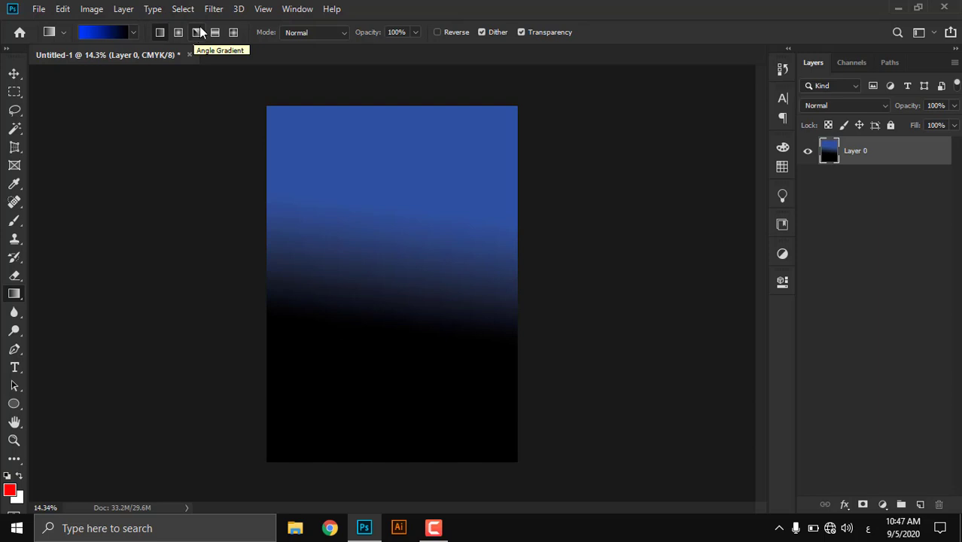
Step: Fill the page with angle gradients, one directed downward from the upper left and one directed horizontally from the left side
{"action": "left_click", "coordinate": [201, 29]}
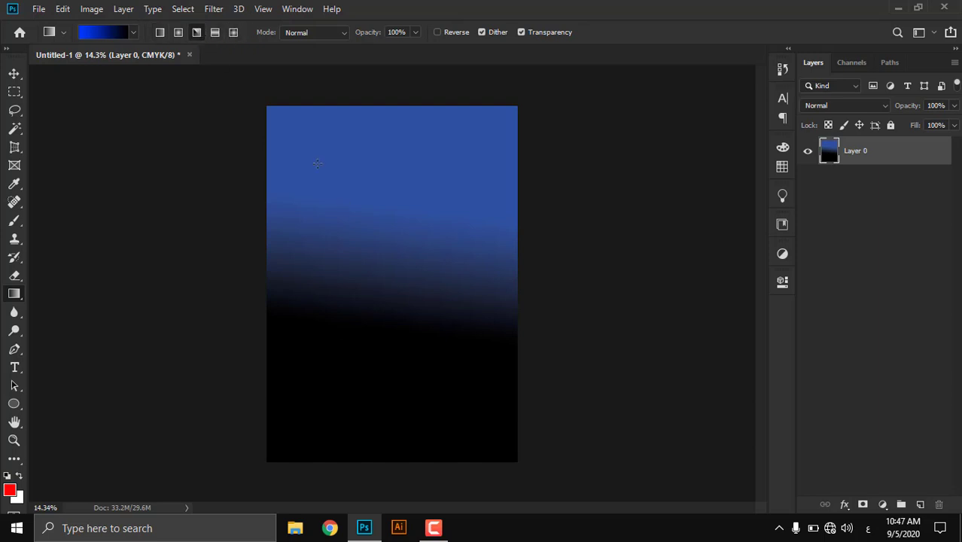
{"action": "left_click_drag", "start_coordinate": [318, 164], "coordinate": [322, 276]}
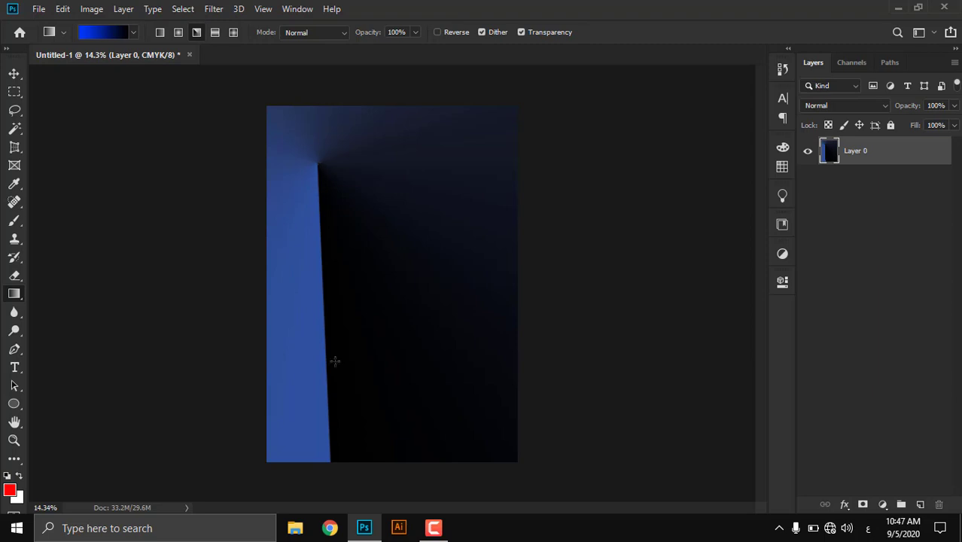
{"action": "left_click_drag", "start_coordinate": [299, 238], "coordinate": [411, 238]}
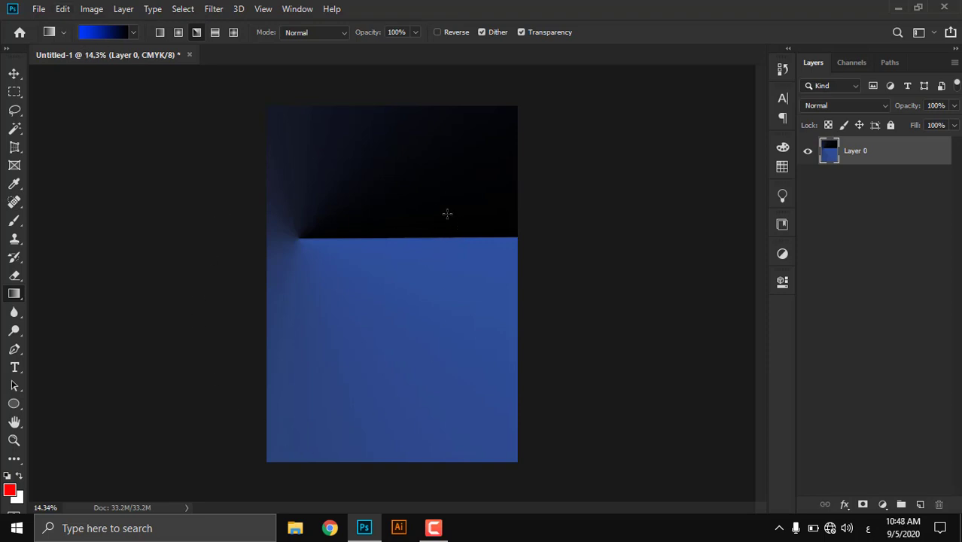
Step: Fill the page with a reflected gradient across the middle, and replace it with a diamond gradient from the page center
{"action": "left_click", "coordinate": [215, 32]}
{"action": "left_click_drag", "start_coordinate": [374, 287], "coordinate": [397, 403]}
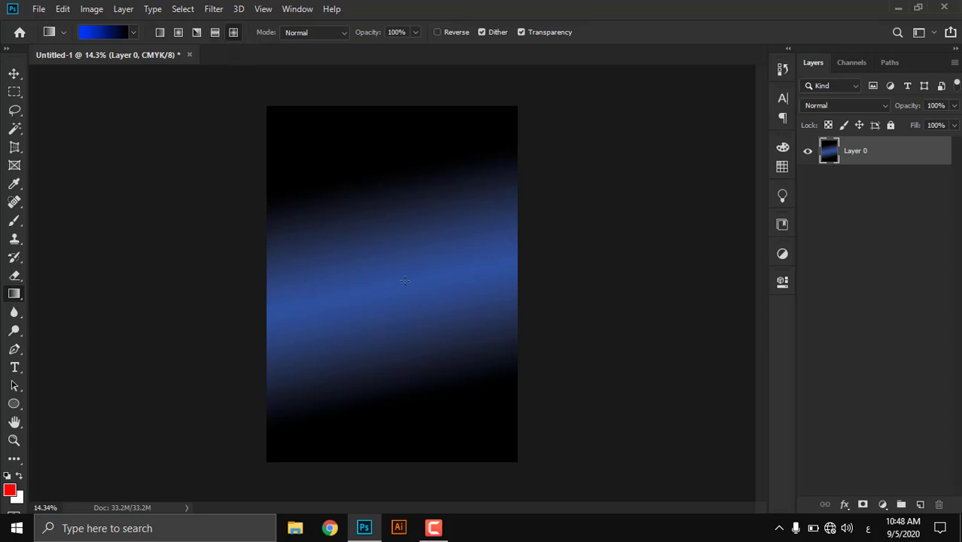
{"action": "left_click_drag", "start_coordinate": [400, 279], "coordinate": [554, 319]}
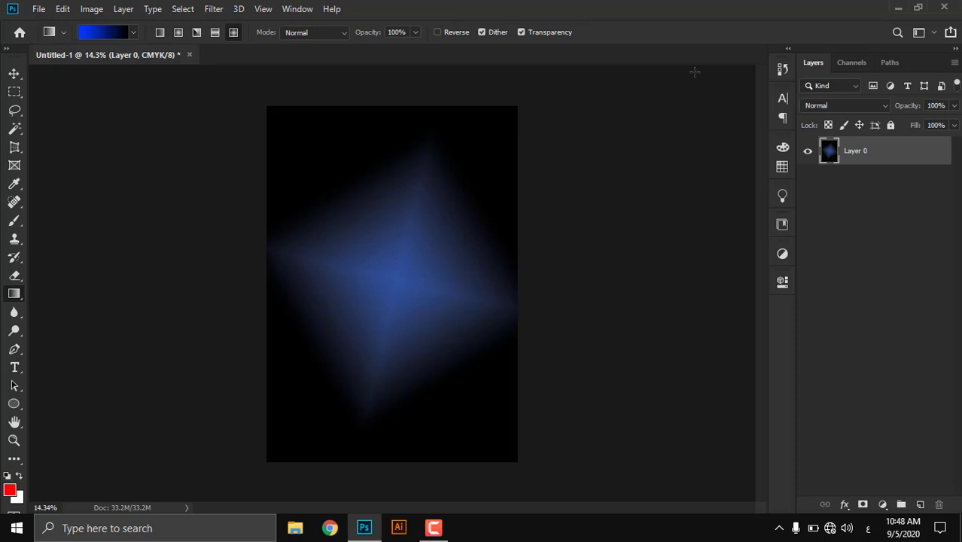
Step: Fill the page with a reversed diamond gradient from the center, turn Reverse off again, and view the gradient blend modes
{"action": "left_click", "coordinate": [450, 35]}
{"action": "left_click_drag", "start_coordinate": [403, 267], "coordinate": [440, 380]}
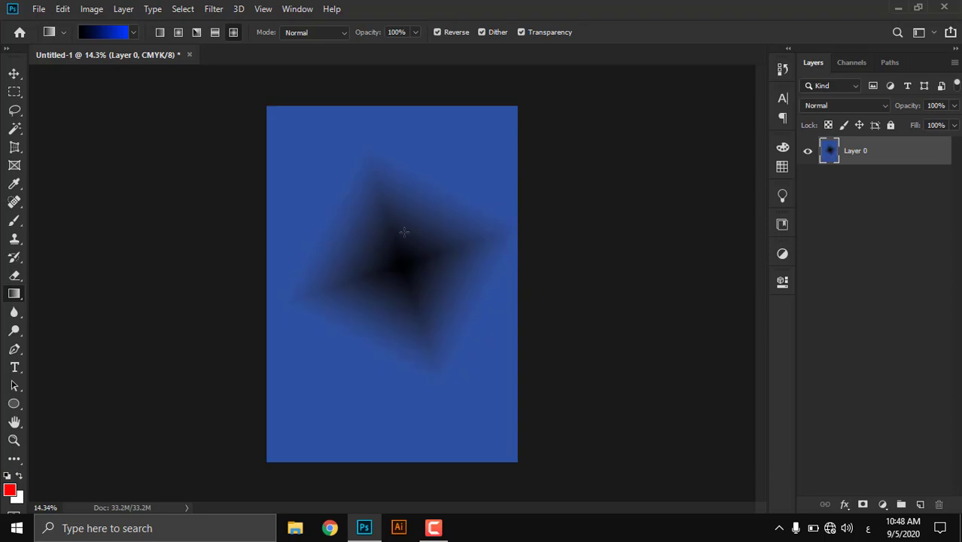
{"action": "left_click", "coordinate": [437, 33]}
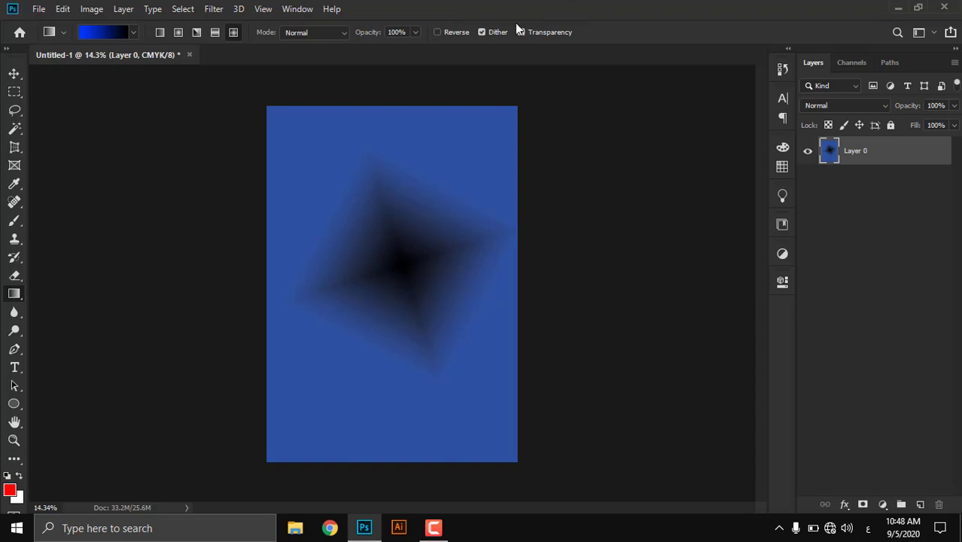
{"action": "left_click", "coordinate": [334, 32]}
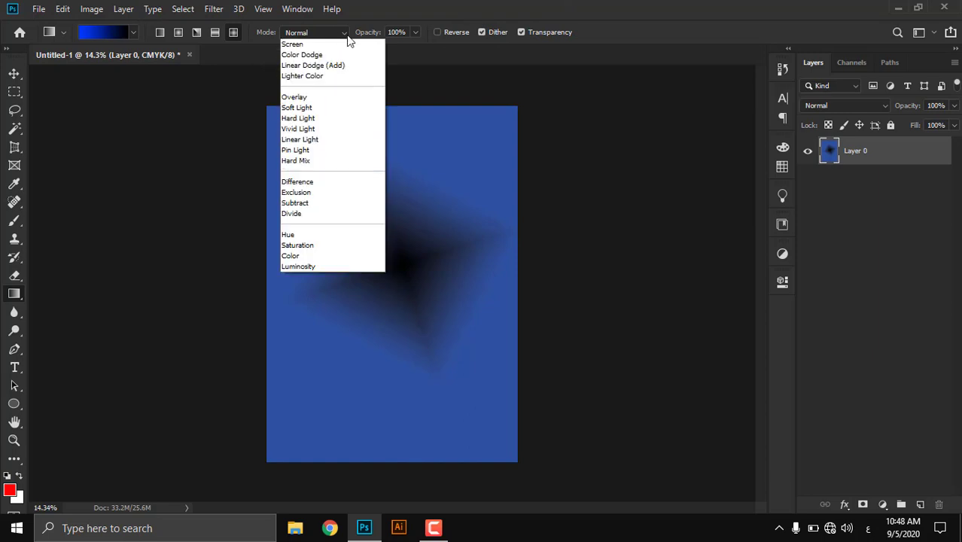
{"action": "left_click", "coordinate": [304, 29]}
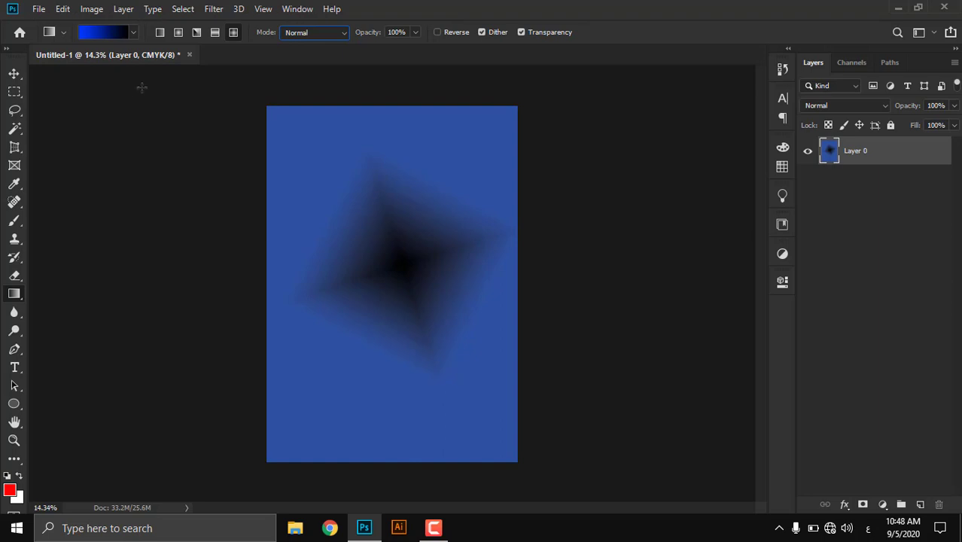
Step: Switch to the Move tool and undo all gradient fills back to the blank white page
{"action": "left_click", "coordinate": [15, 74]}
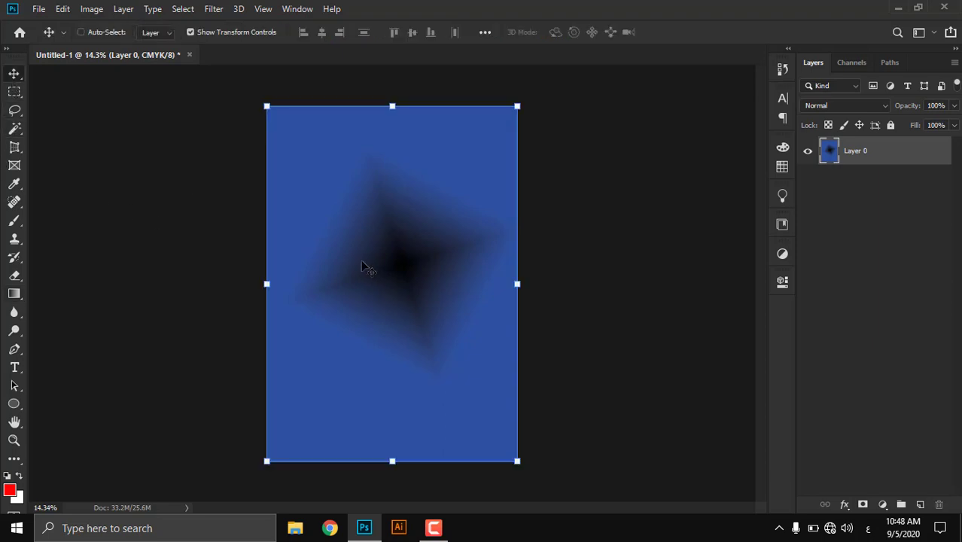
{"action": "key", "text": "ctrl+z"}
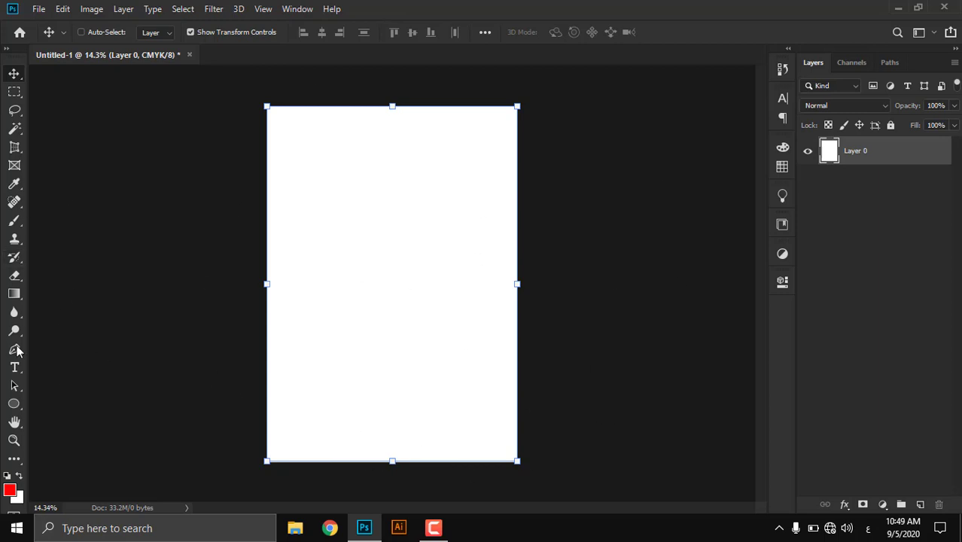
Step: With the Horizontal Type tool, add the red text line ڕێکخراوی قوتابیانی کوردستان near the page's upper right, replacing the placeholder text
{"action": "left_click", "coordinate": [15, 369]}
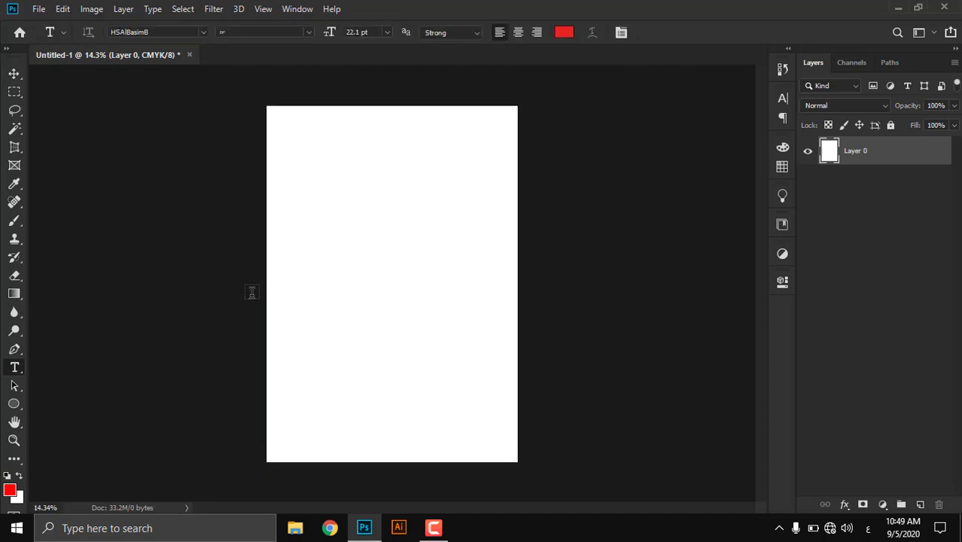
{"action": "right_click", "coordinate": [15, 368]}
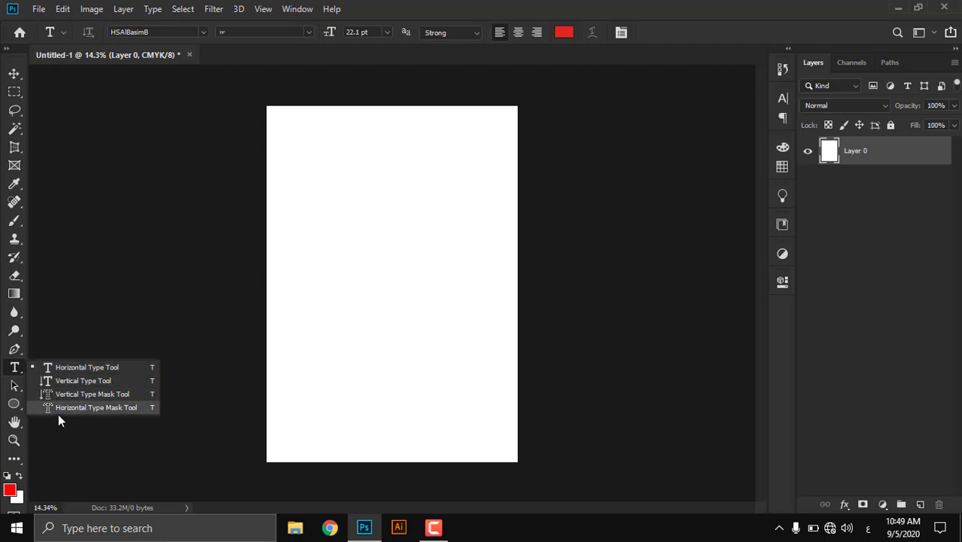
{"action": "left_click", "coordinate": [66, 367]}
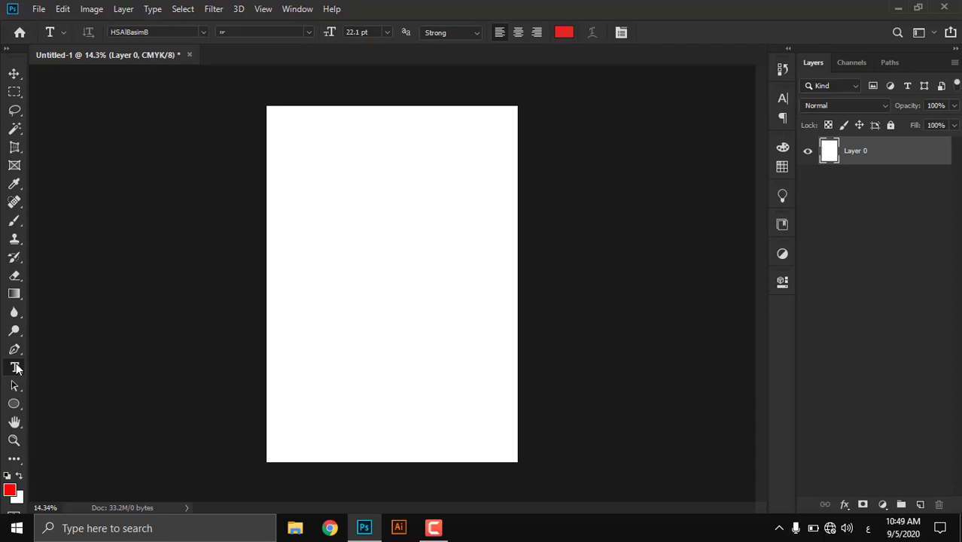
{"action": "right_click", "coordinate": [15, 368]}
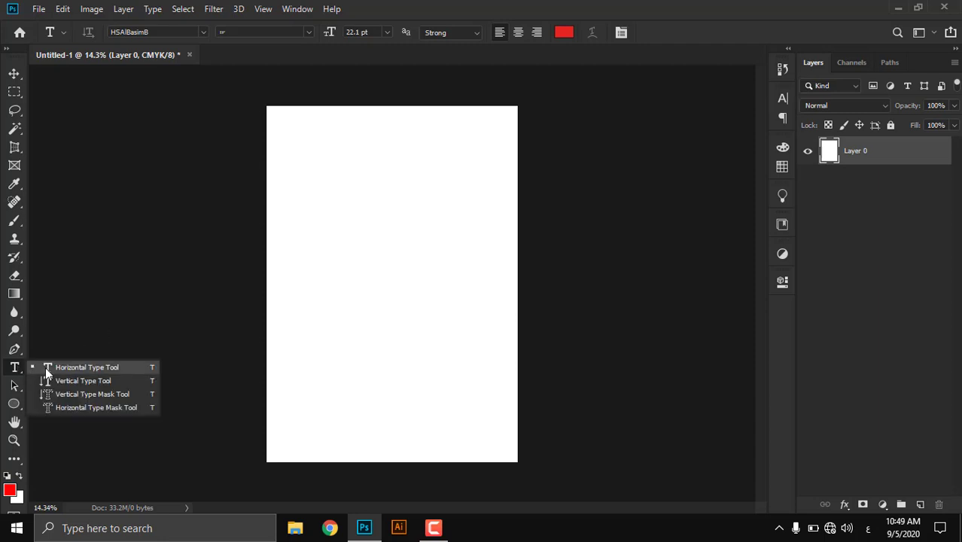
{"action": "left_click", "coordinate": [46, 368]}
{"action": "left_click", "coordinate": [442, 170]}
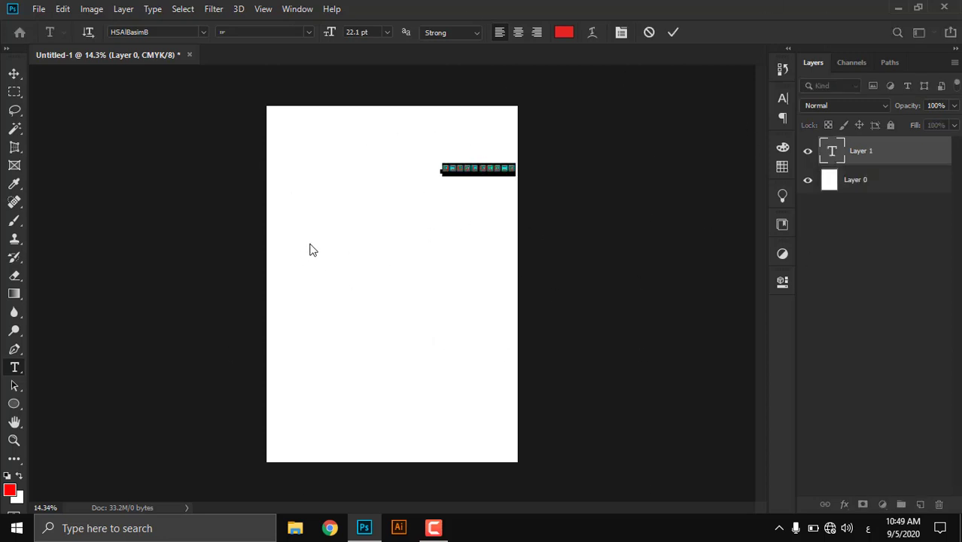
{"action": "key", "text": "BackSpace"}
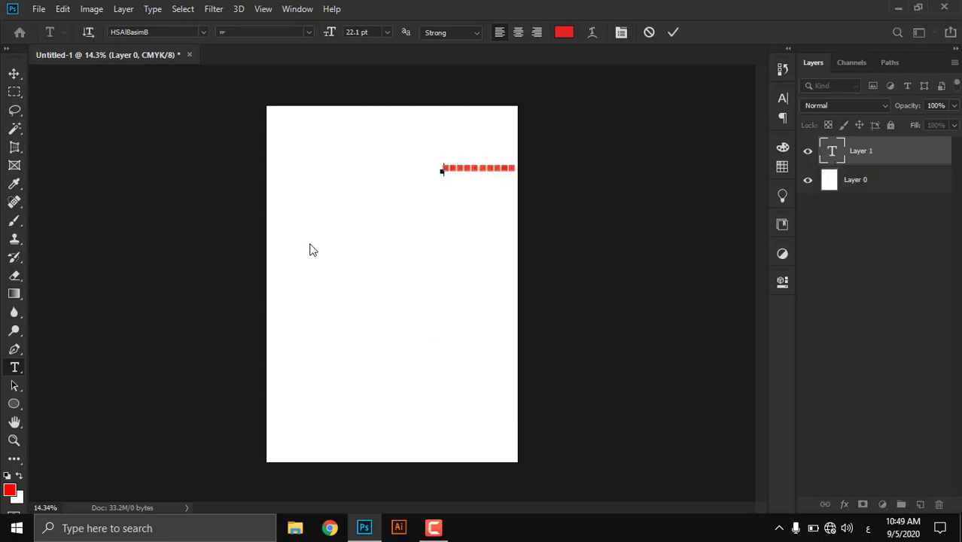
{"action": "type", "text": "پایگاه"}
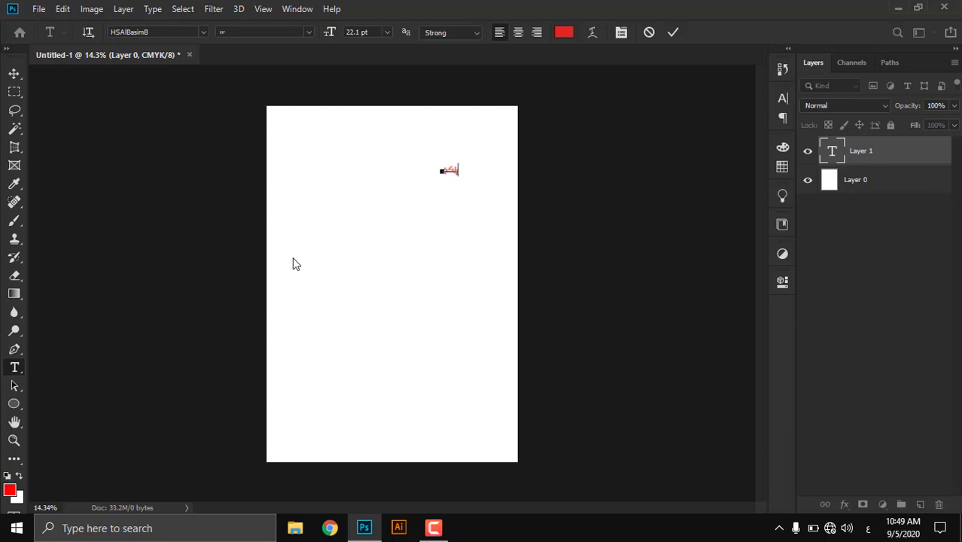
{"action": "type", "text": " خبری فوتبالی کویت"}
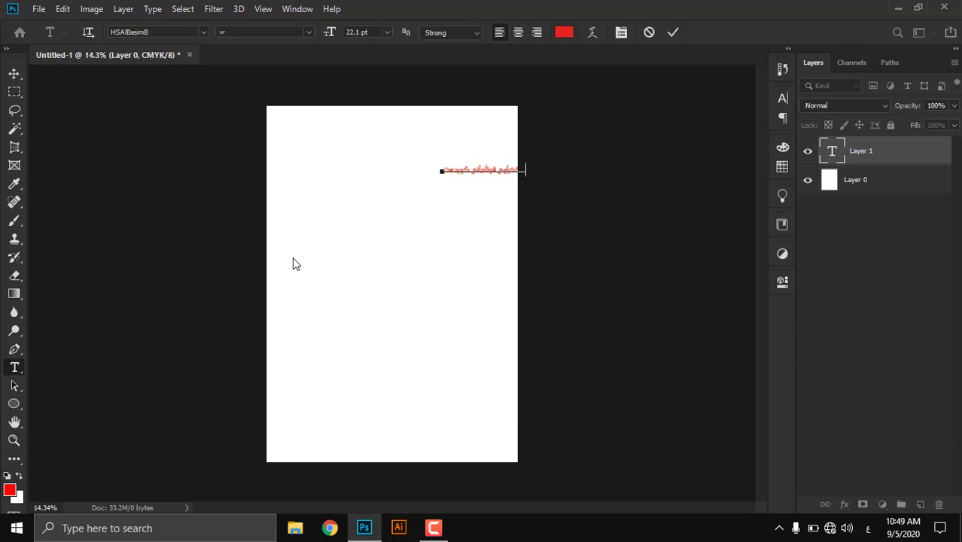
{"action": "type", "text": "ی"}
Step: Move the text line to the top center of the page and scale it to about 234%
{"action": "left_click", "coordinate": [14, 73]}
{"action": "left_click_drag", "start_coordinate": [462, 179], "coordinate": [408, 149]}
{"action": "scroll", "coordinate": [406, 166], "scroll_direction": "up", "scroll_amount": 2}
{"action": "scroll", "coordinate": [388, 137], "scroll_direction": "up", "scroll_amount": 1}
{"action": "scroll", "coordinate": [401, 140], "scroll_direction": "down", "scroll_amount": 1}
{"action": "key", "text": "ctrl+t"}
{"action": "left_click_drag", "start_coordinate": [416, 113], "coordinate": [385, 101]}
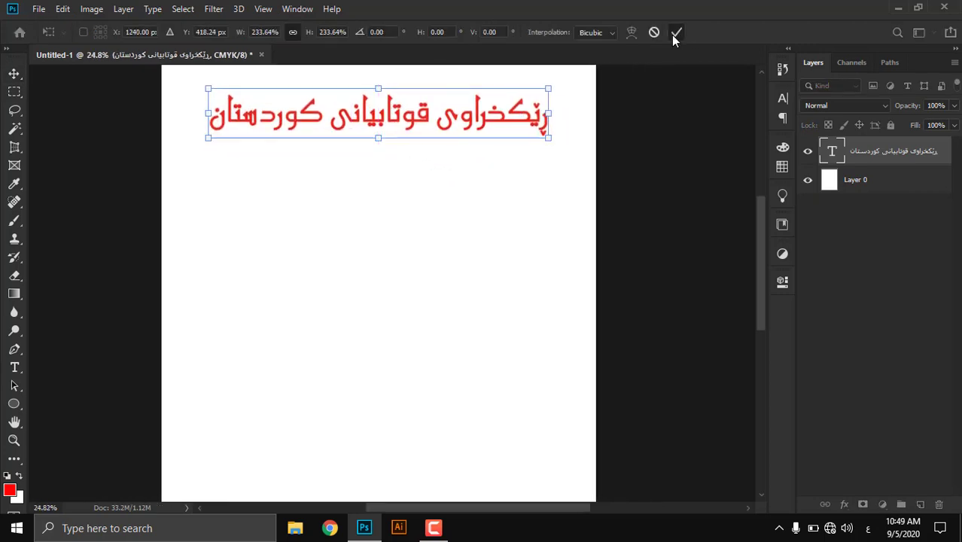
{"action": "left_click", "coordinate": [675, 34]}
{"action": "scroll", "coordinate": [350, 183], "scroll_direction": "up", "scroll_amount": 1}
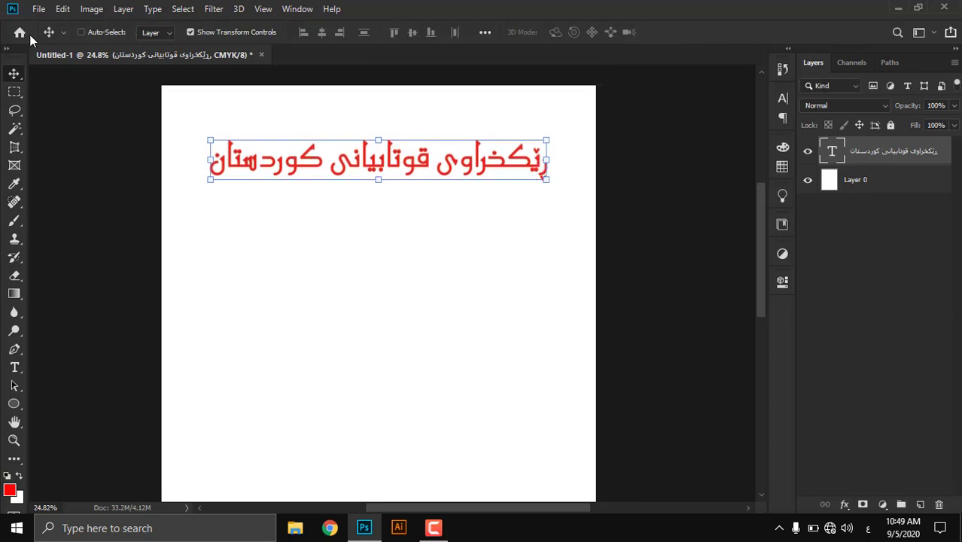
Step: Select the whole text line, switch its paragraph options to Default Features, and commit the text edit
{"action": "left_click", "coordinate": [63, 9]}
{"action": "key", "text": "Escape"}
{"action": "key", "text": "t"}
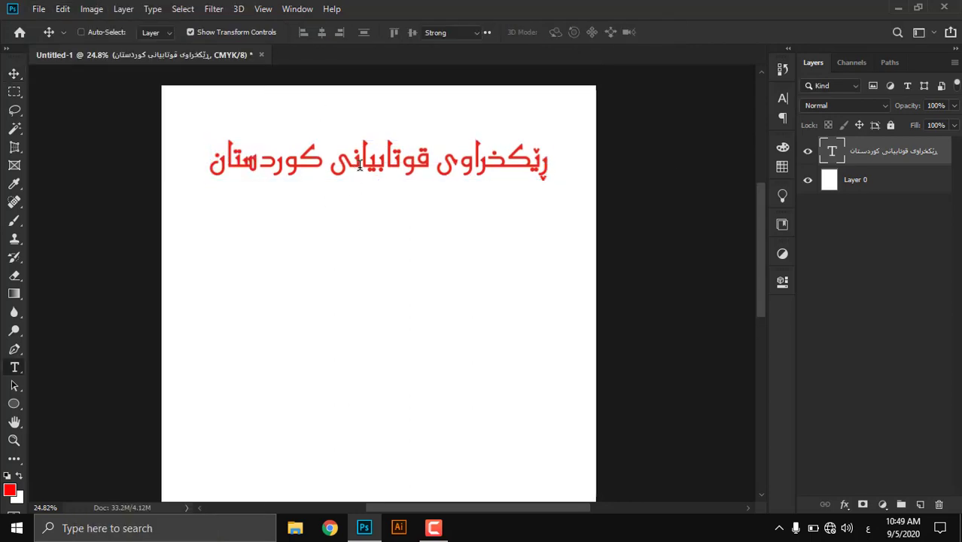
{"action": "triple_click", "coordinate": [359, 166]}
{"action": "left_click", "coordinate": [621, 31]}
{"action": "left_click", "coordinate": [696, 91]}
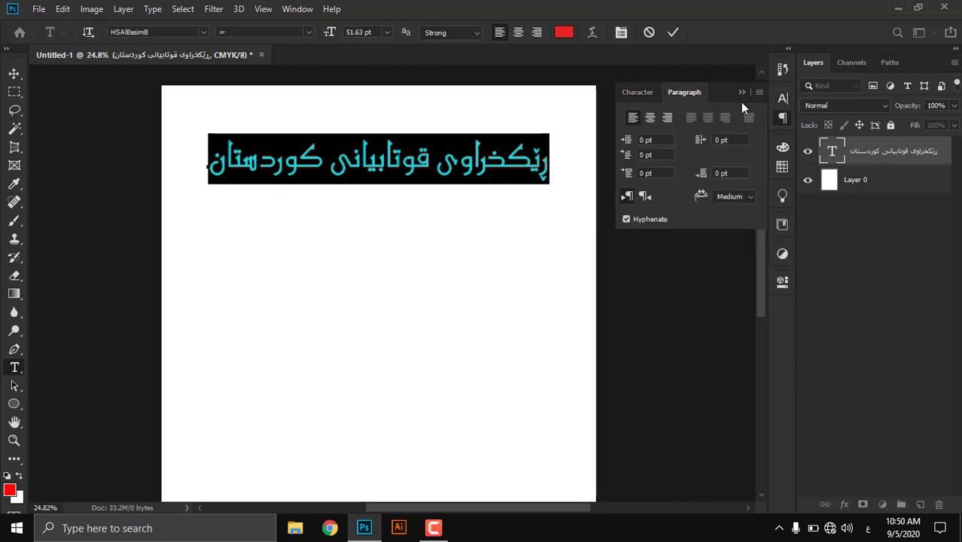
{"action": "left_click", "coordinate": [758, 92]}
{"action": "left_click", "coordinate": [828, 186]}
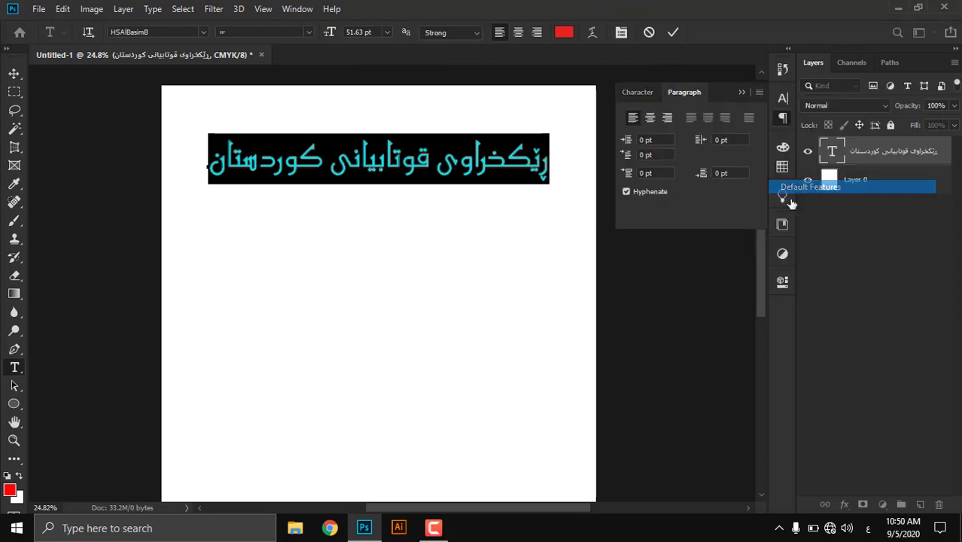
{"action": "left_click", "coordinate": [759, 92]}
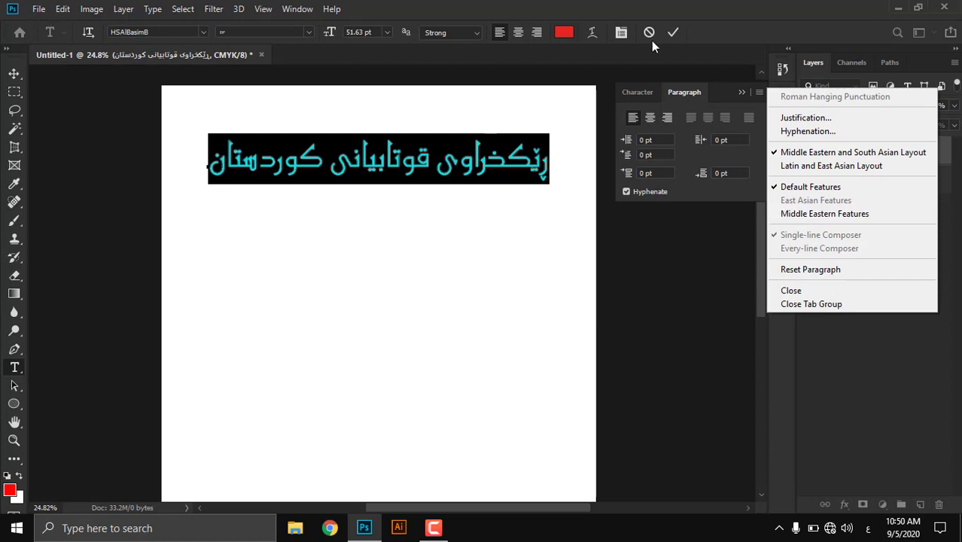
{"action": "left_click", "coordinate": [672, 34]}
{"action": "left_click", "coordinate": [672, 31]}
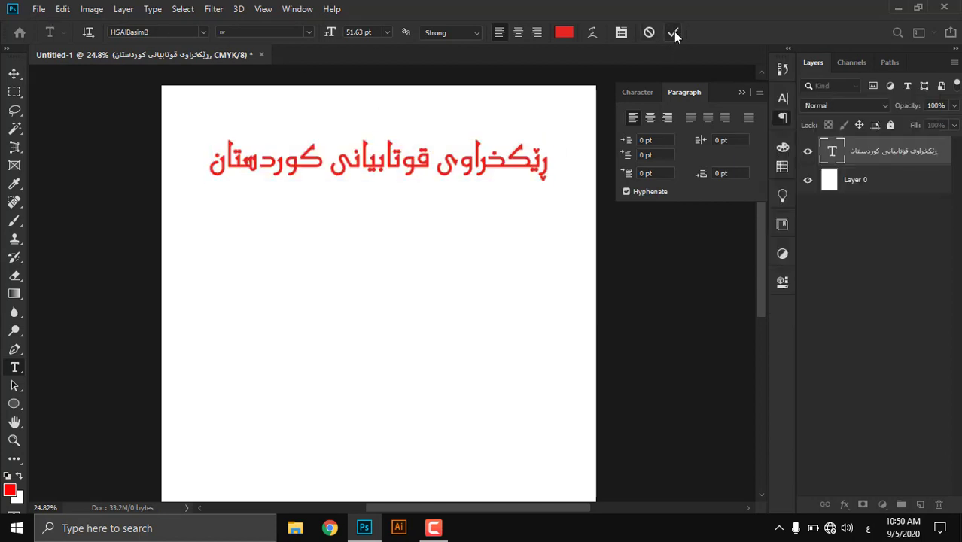
{"action": "key", "text": "v"}
{"action": "key", "text": "t"}
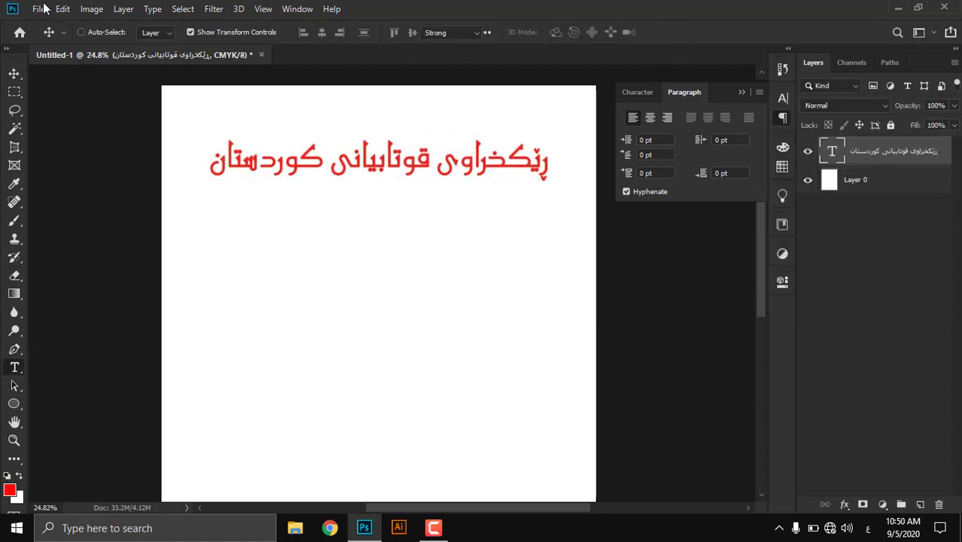
Step: Cancel the open text edit and set the Type preferences' text engine to East Asian
{"action": "key", "text": "Return"}
{"action": "left_click", "coordinate": [63, 9]}
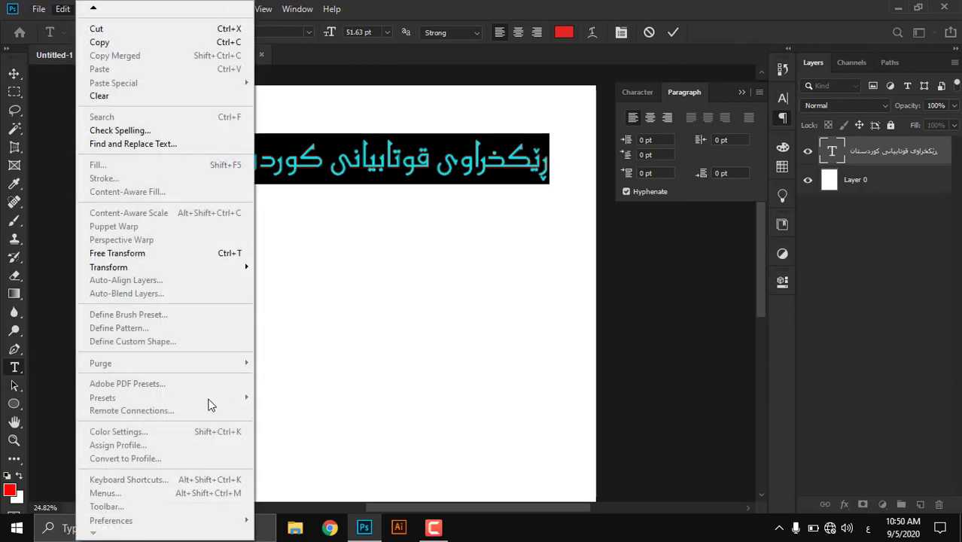
{"action": "left_click", "coordinate": [63, 8]}
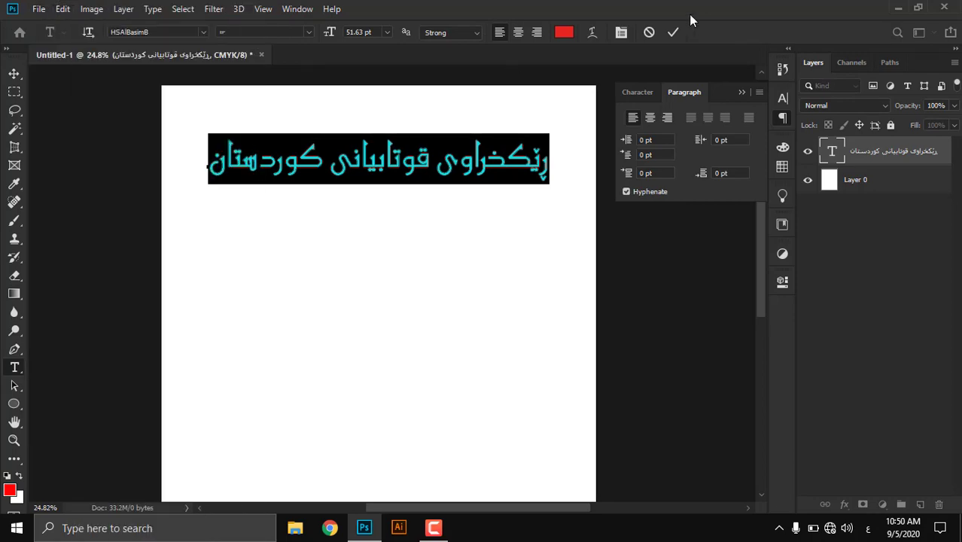
{"action": "left_click", "coordinate": [649, 31]}
{"action": "key", "text": "v"}
{"action": "left_click", "coordinate": [66, 9]}
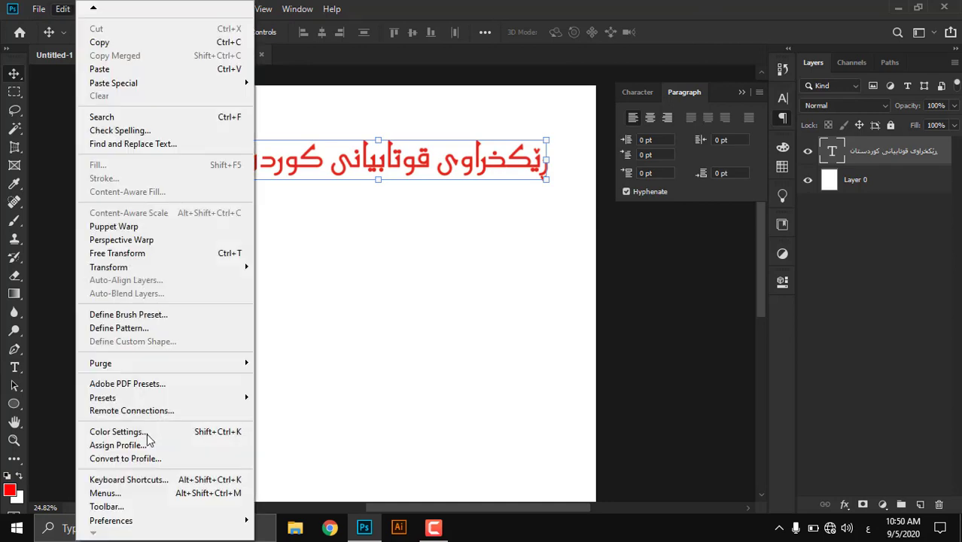
{"action": "mouse_move", "coordinate": [154, 521]}
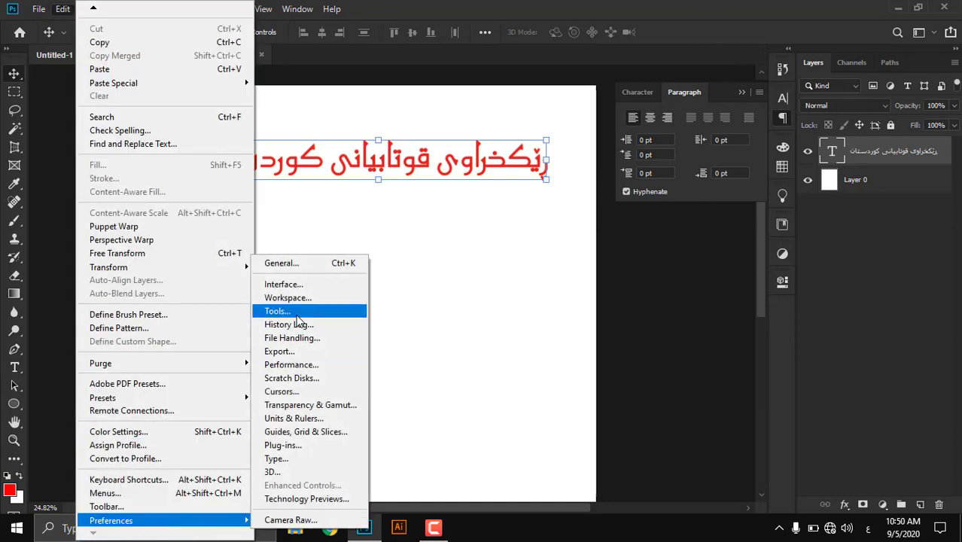
{"action": "left_click", "coordinate": [303, 458]}
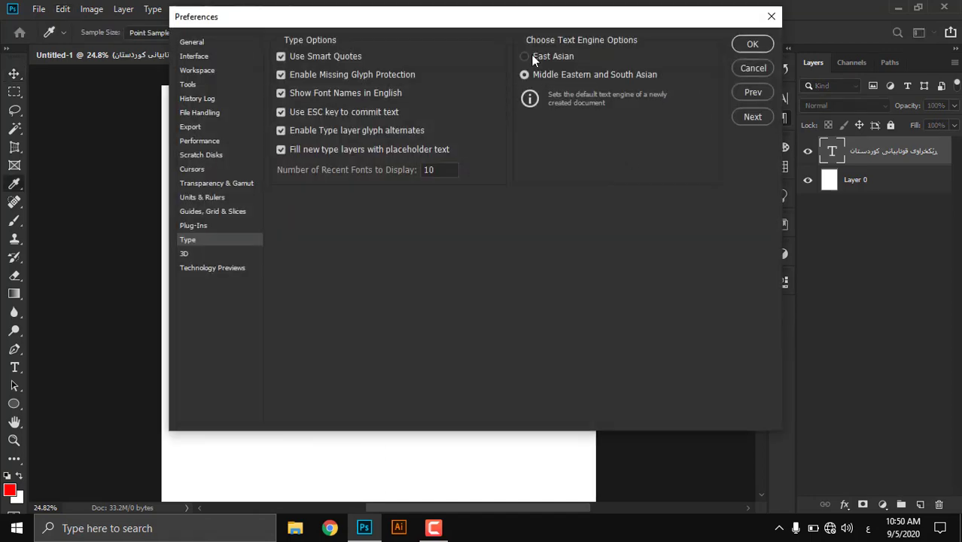
{"action": "left_click", "coordinate": [527, 57]}
{"action": "left_click", "coordinate": [751, 44]}
Step: Try a new text line mid-page, switching its paragraph options to Middle Eastern Features and back to Default Features, and discard it
{"action": "double_click", "coordinate": [376, 164]}
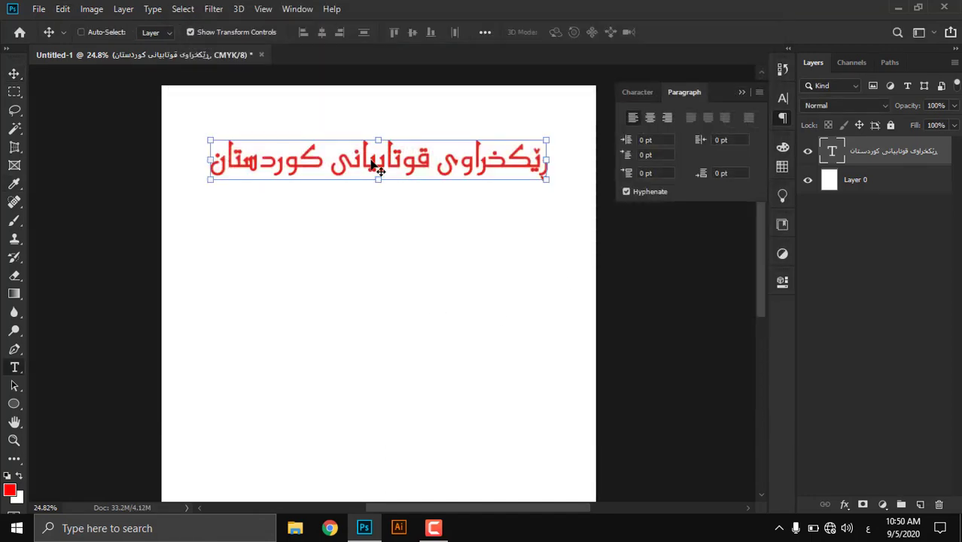
{"action": "key", "text": "Escape"}
{"action": "key", "text": "v"}
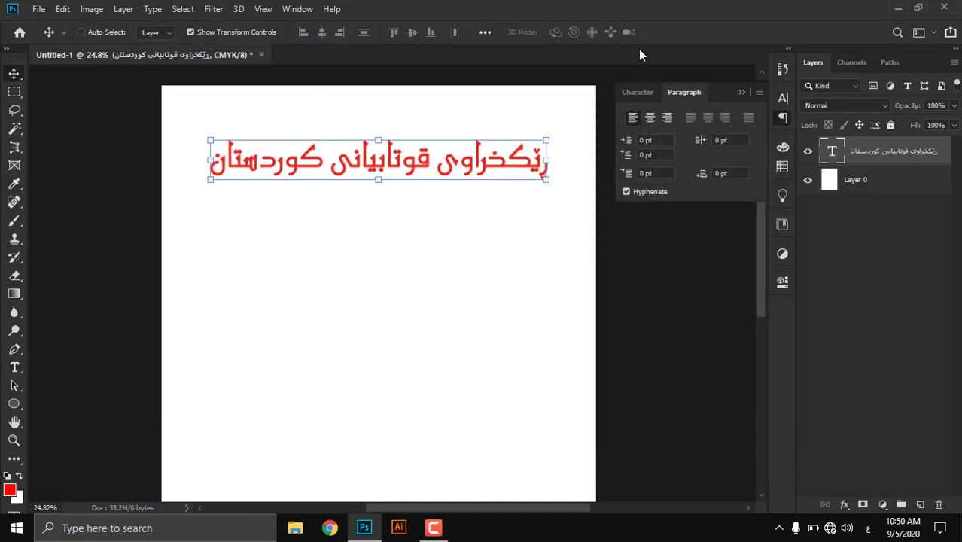
{"action": "key", "text": "t"}
{"action": "left_click", "coordinate": [326, 357]}
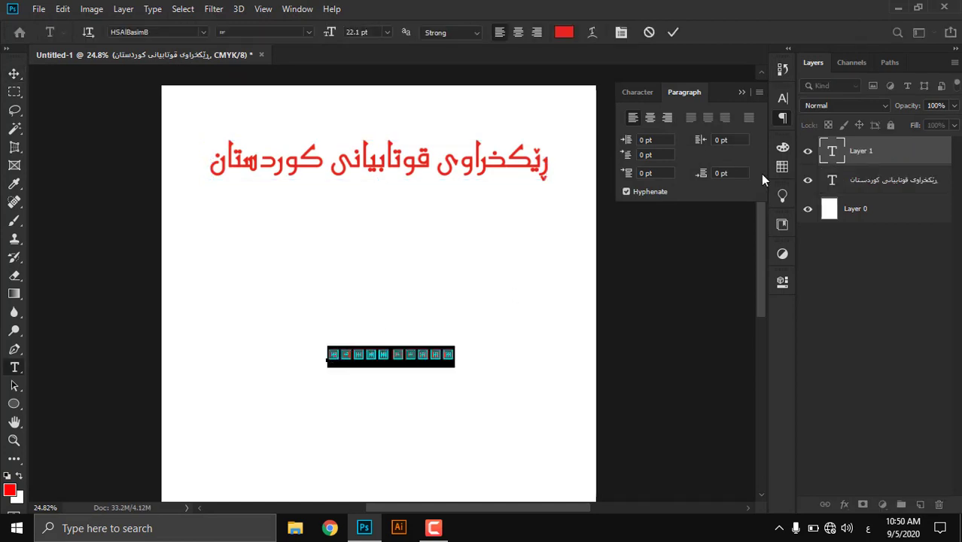
{"action": "left_click", "coordinate": [758, 92]}
{"action": "left_click", "coordinate": [805, 210]}
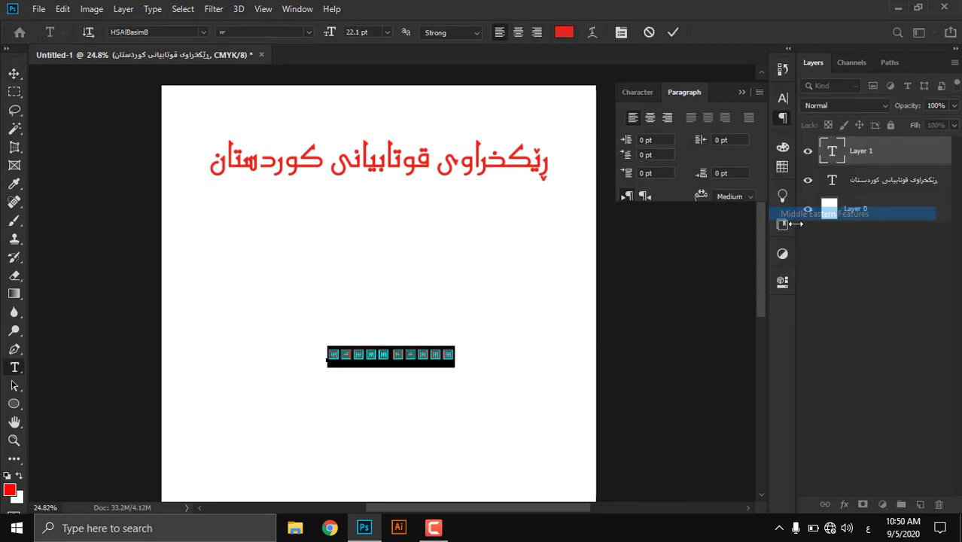
{"action": "left_click", "coordinate": [758, 92]}
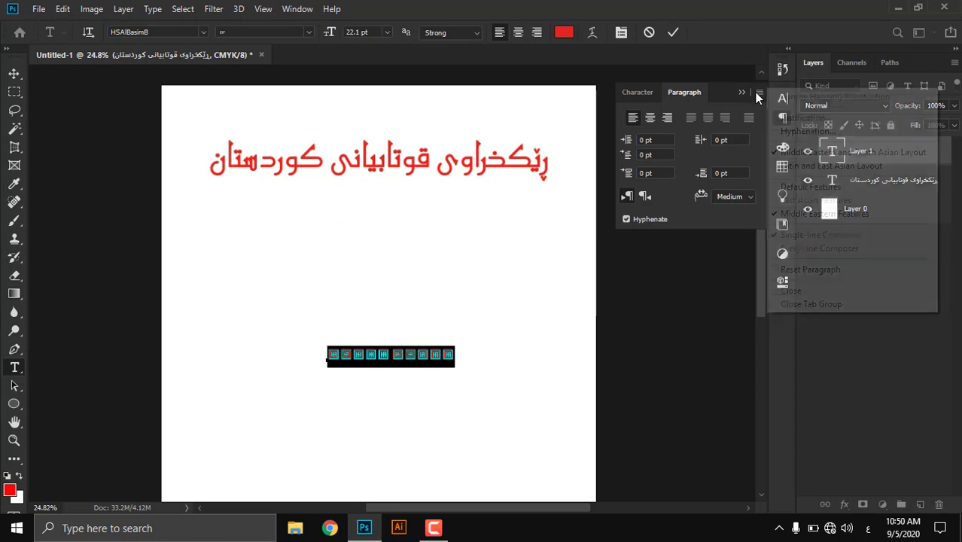
{"action": "left_click", "coordinate": [801, 185]}
{"action": "type", "text": "ا"}
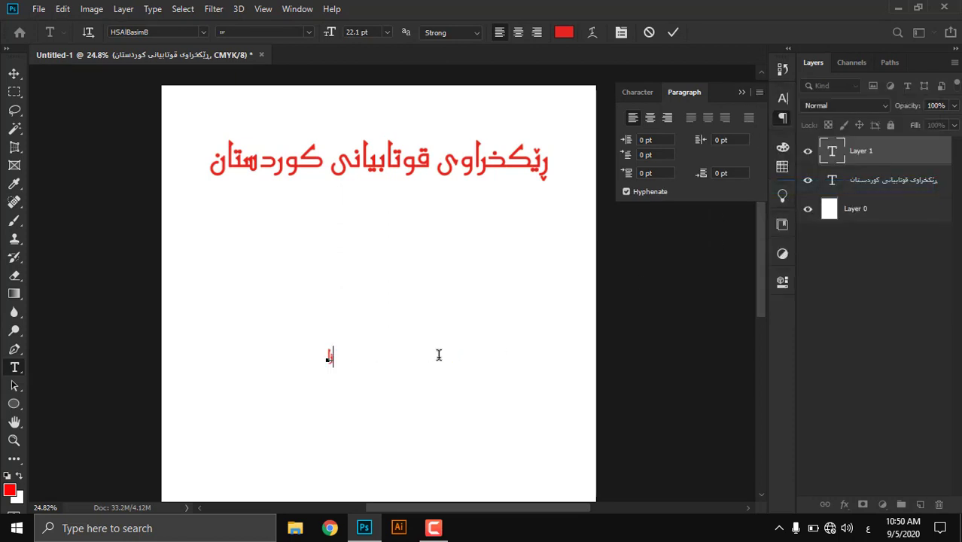
{"action": "type", "text": "نای"}
{"action": "left_click", "coordinate": [648, 32]}
{"action": "key", "text": "v"}
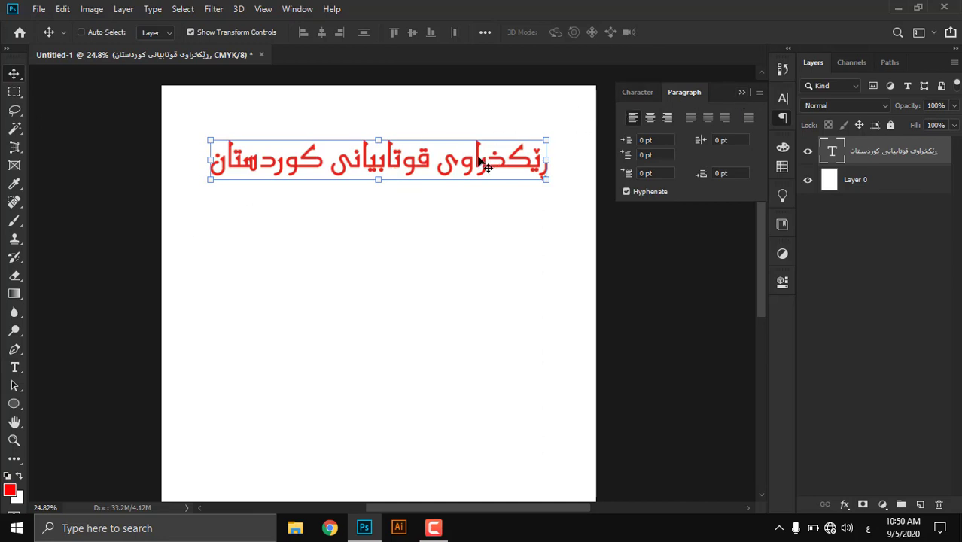
Step: Select the whole red text line, switch its paragraph options to Middle Eastern Features, and commit the edit
{"action": "double_click", "coordinate": [440, 161]}
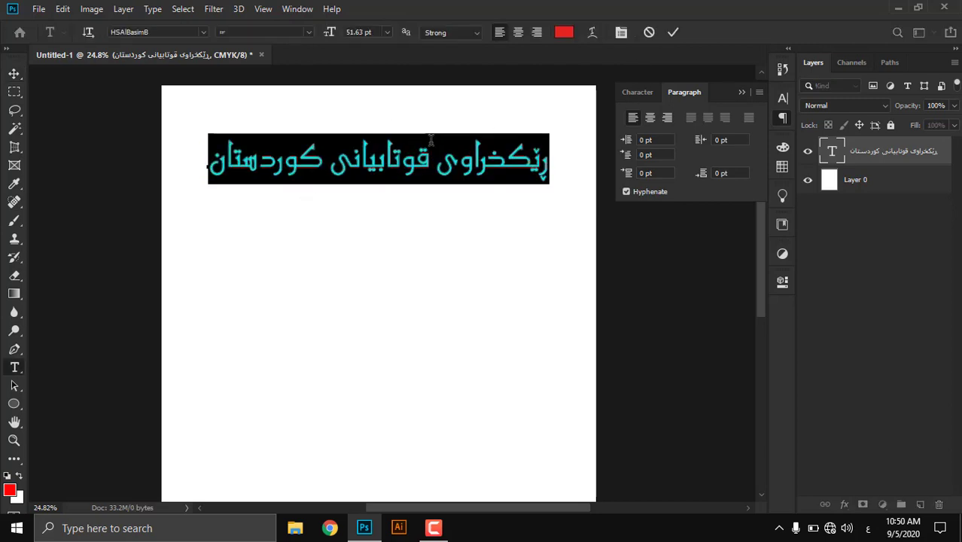
{"action": "left_click", "coordinate": [759, 92]}
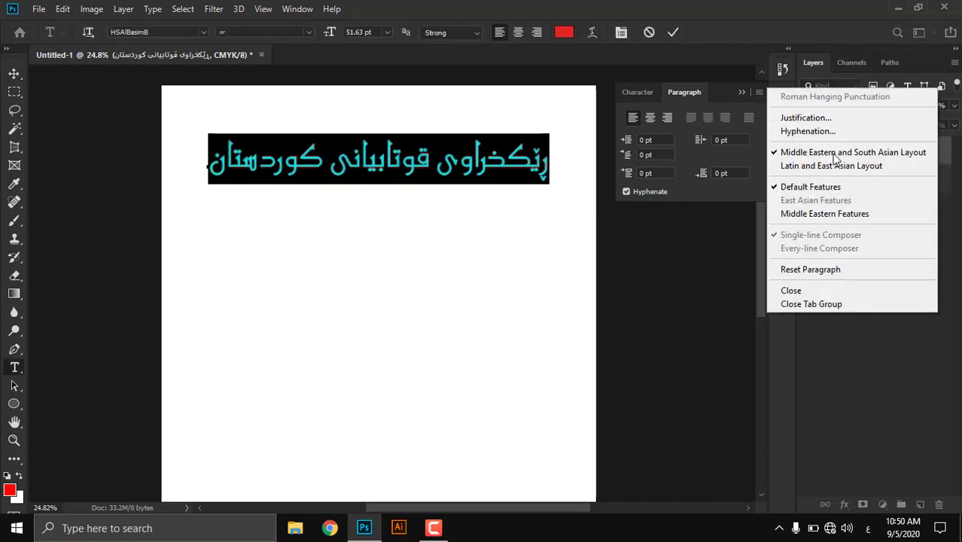
{"action": "left_click", "coordinate": [821, 211]}
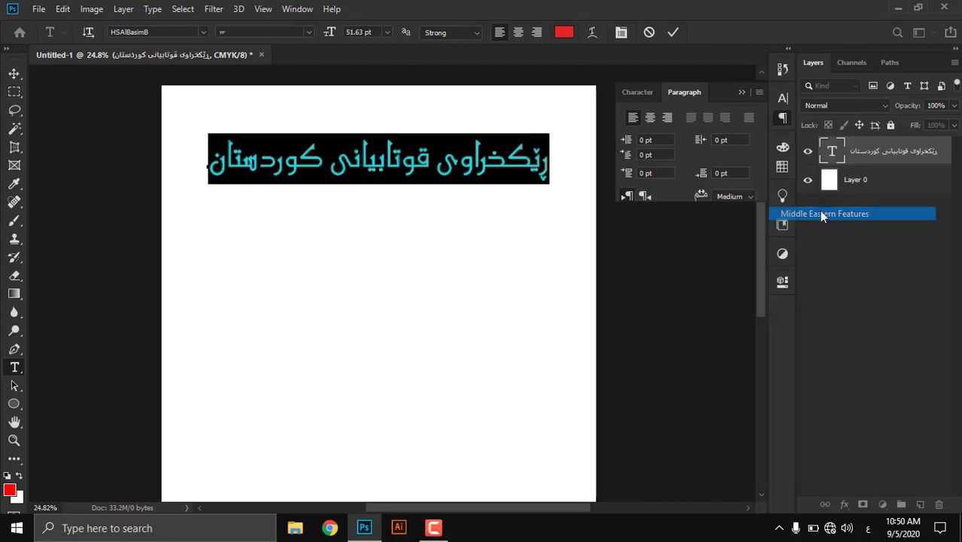
{"action": "left_click", "coordinate": [670, 33]}
Step: Set the text engine in the Type preferences to Middle Eastern and South Asian
{"action": "left_click", "coordinate": [61, 9]}
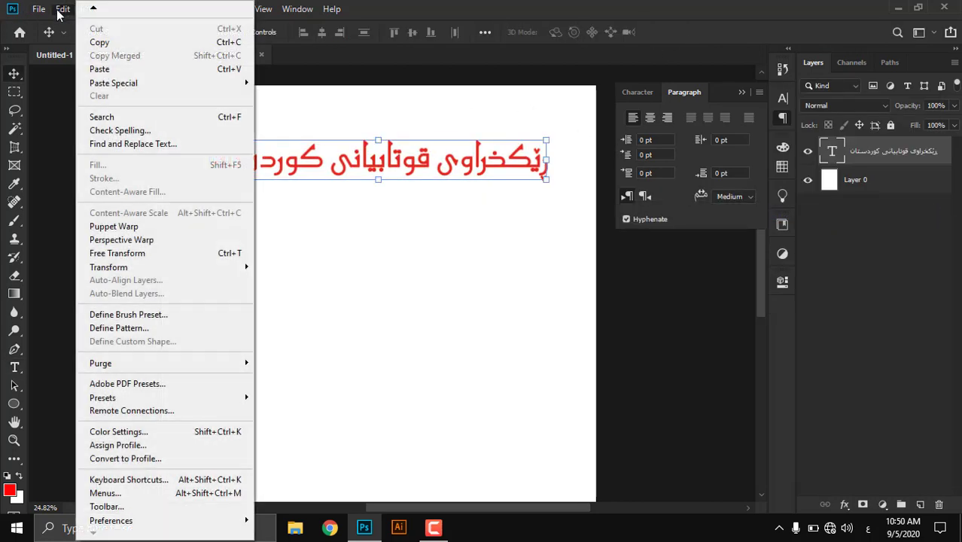
{"action": "mouse_move", "coordinate": [226, 520]}
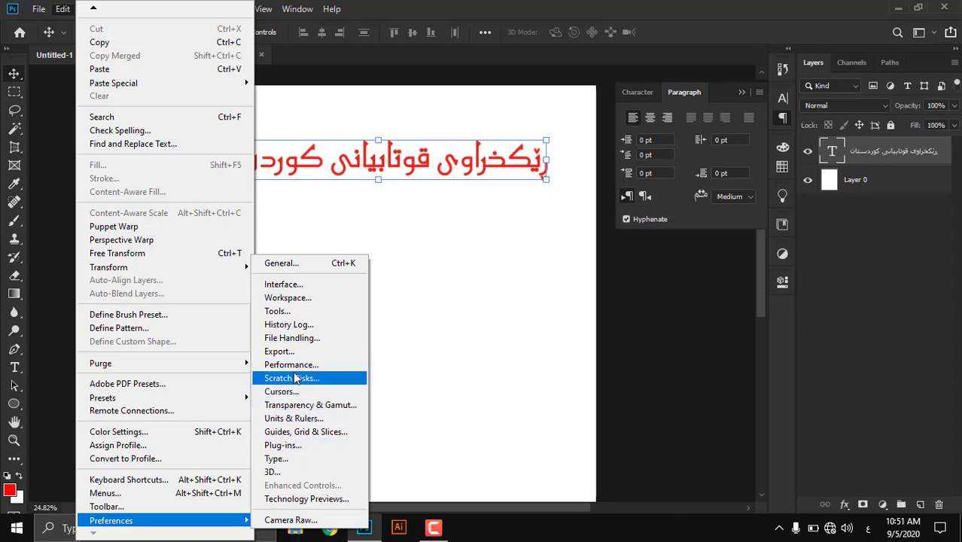
{"action": "left_click", "coordinate": [290, 458]}
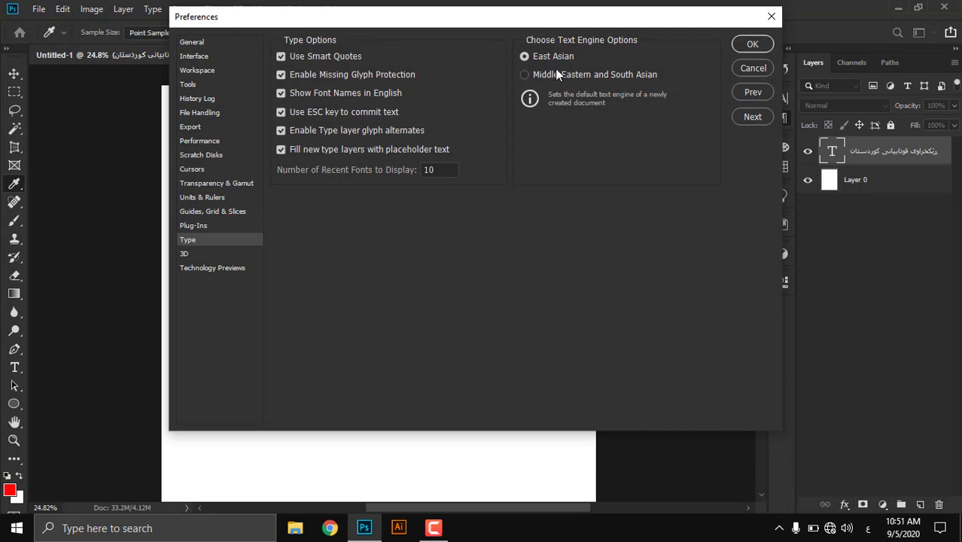
{"action": "left_click", "coordinate": [557, 73]}
{"action": "left_click", "coordinate": [752, 43]}
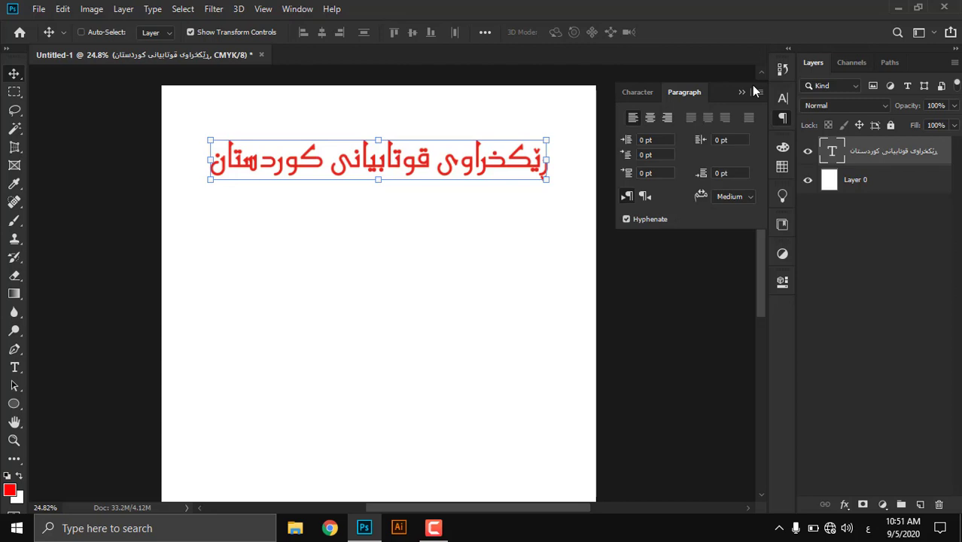
Step: Collapse the paragraph options and change the red text line's font to Speda
{"action": "left_click", "coordinate": [14, 367]}
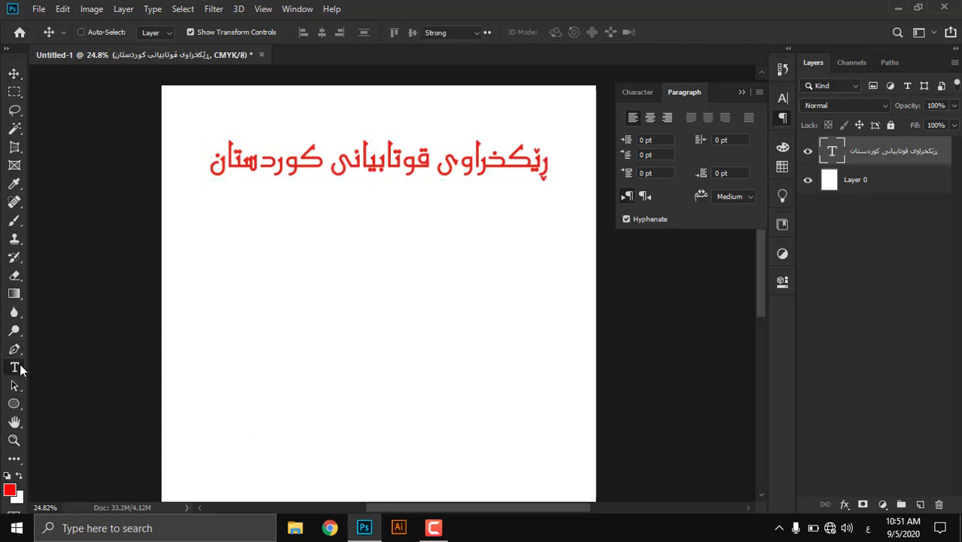
{"action": "left_click", "coordinate": [742, 93]}
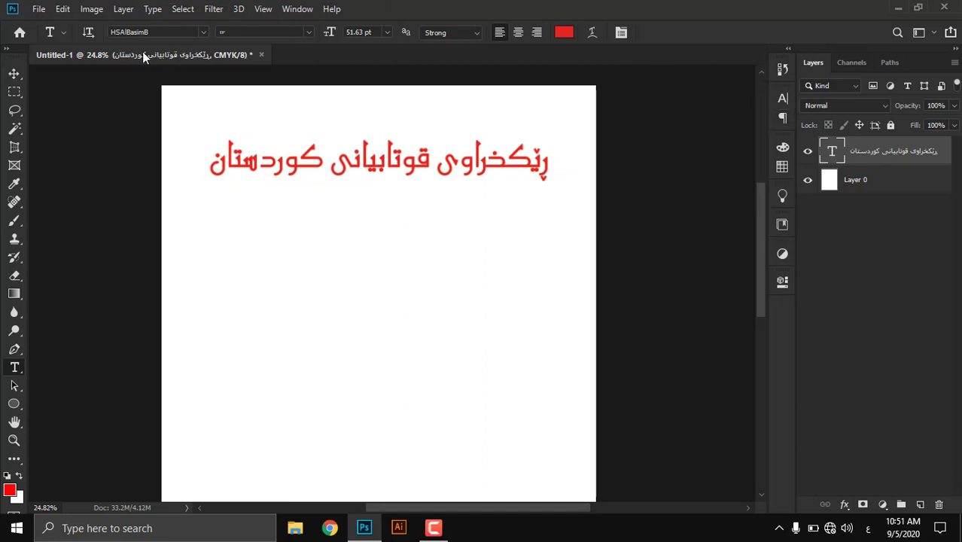
{"action": "left_click", "coordinate": [202, 31]}
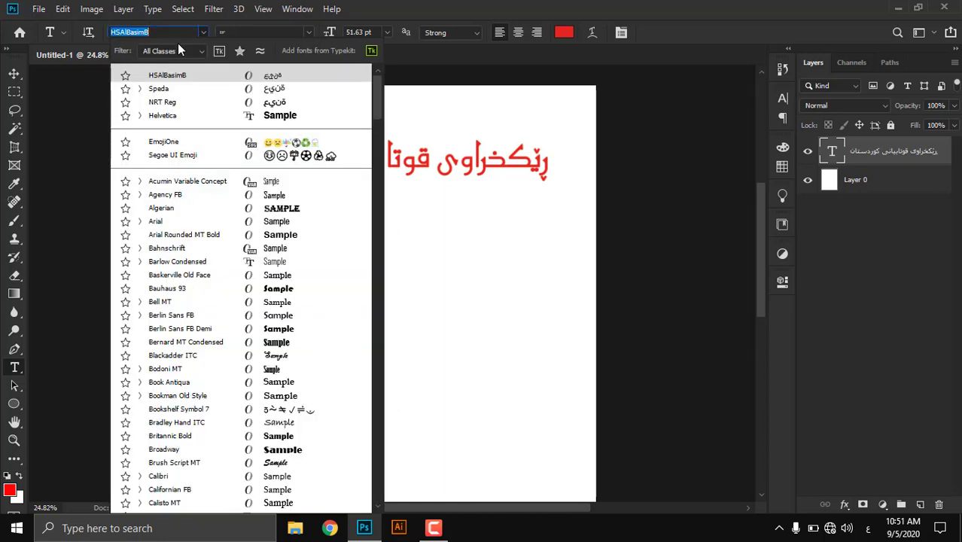
{"action": "left_click", "coordinate": [201, 90]}
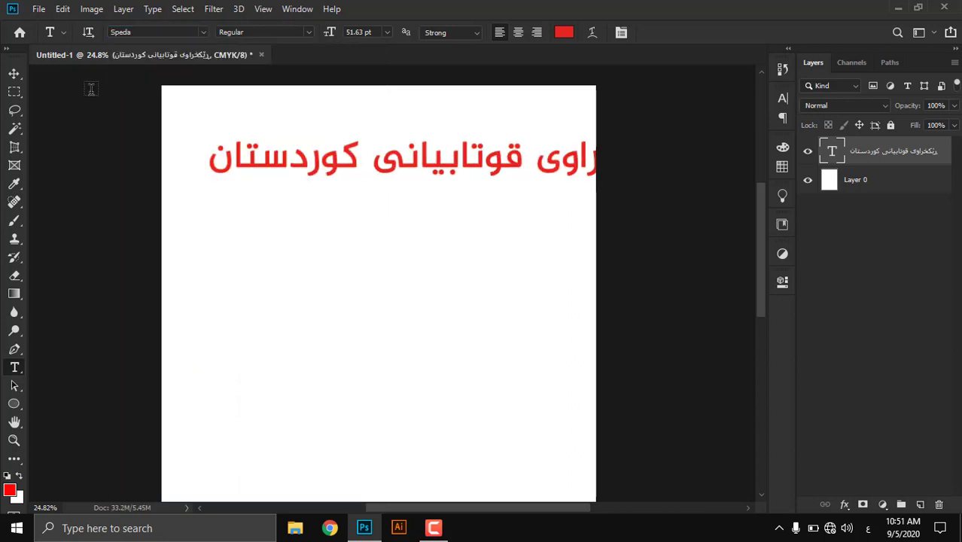
Step: Scale the text line to about 85% and center it horizontally near the top of the page
{"action": "left_click", "coordinate": [13, 73]}
{"action": "left_click_drag", "start_coordinate": [470, 183], "coordinate": [399, 161]}
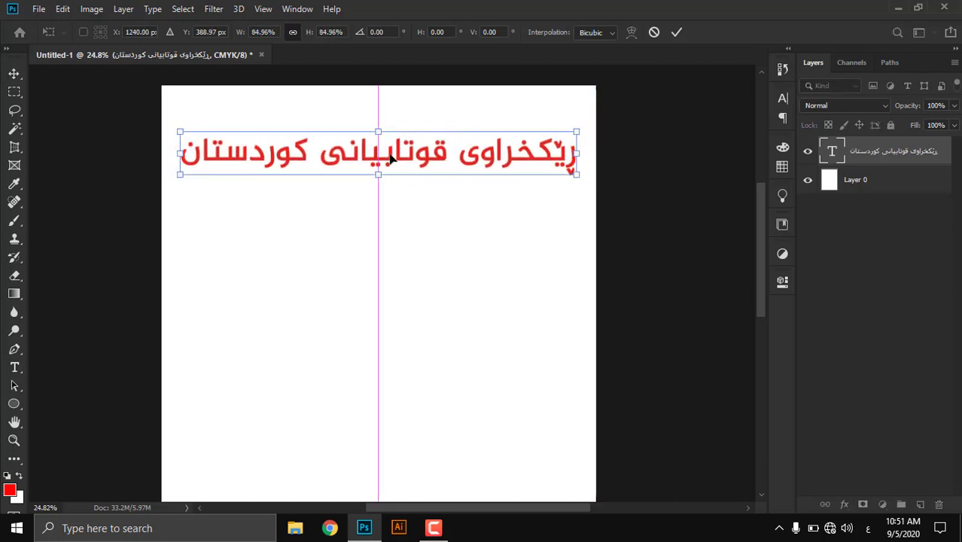
{"action": "left_click", "coordinate": [676, 31]}
Step: Preview the text line in Agency FB, NRT Reg, EmojiOne, Helvetica and HSAlBasimB, return it to Speda, and commit
{"action": "double_click", "coordinate": [450, 158]}
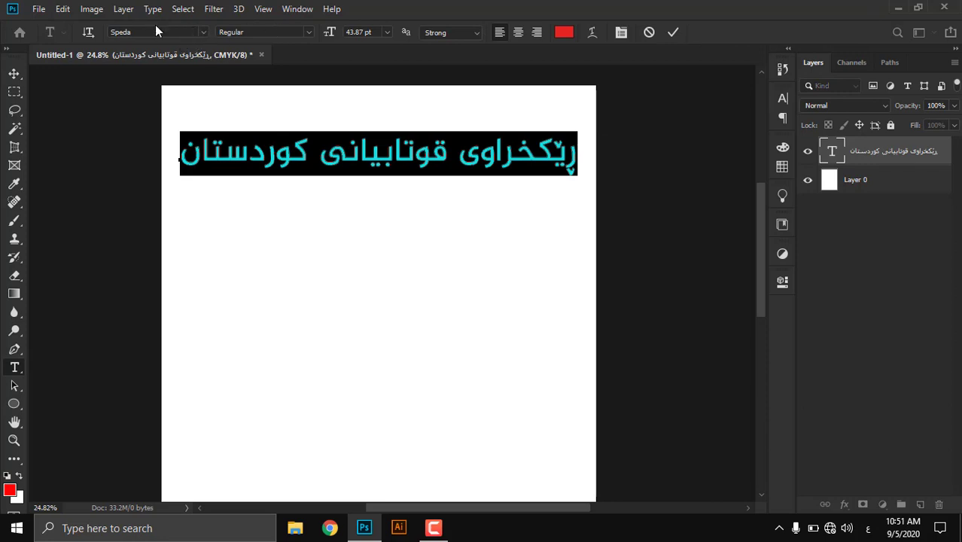
{"action": "left_click", "coordinate": [177, 31]}
{"action": "type", "text": "ag"}
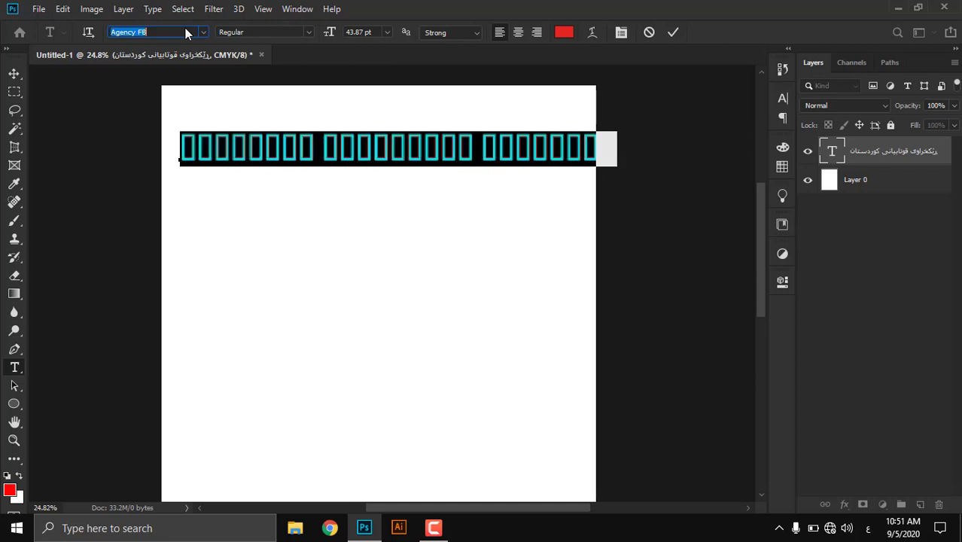
{"action": "type", "text": "nrt"}
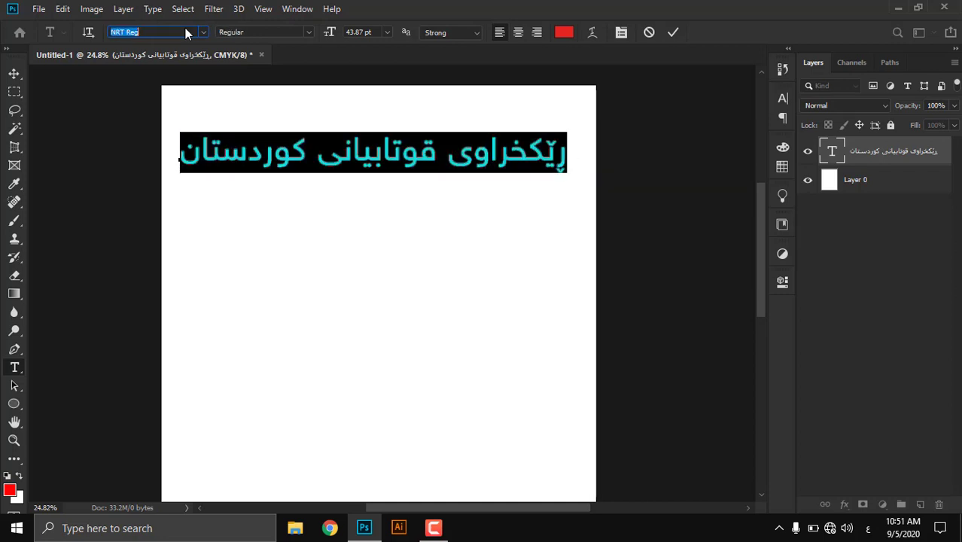
{"action": "type", "text": "e"}
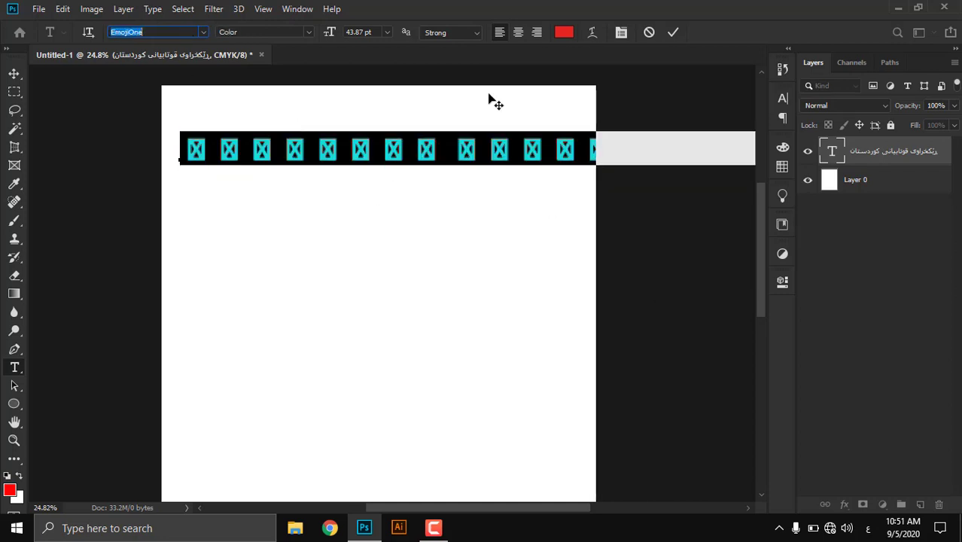
{"action": "type", "text": "mhe"}
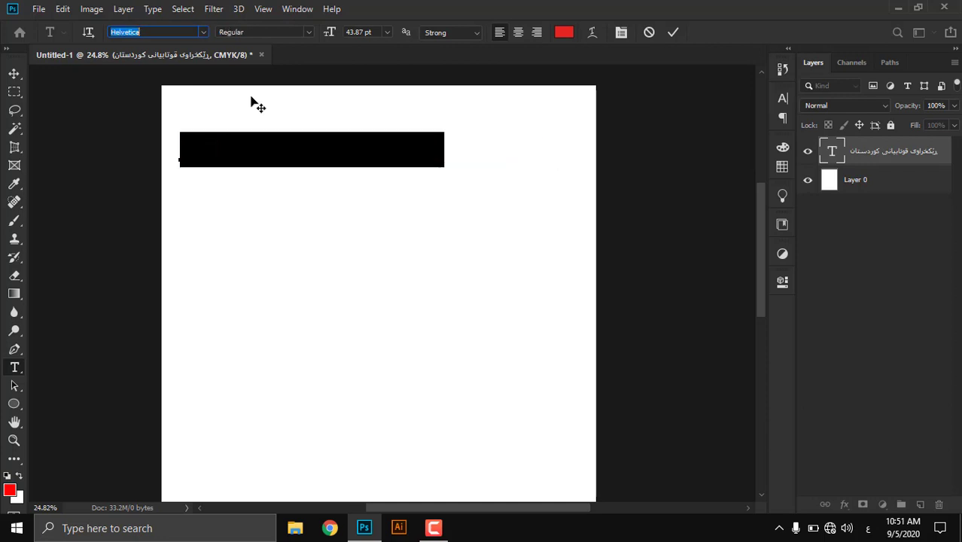
{"action": "type", "text": "nrths"}
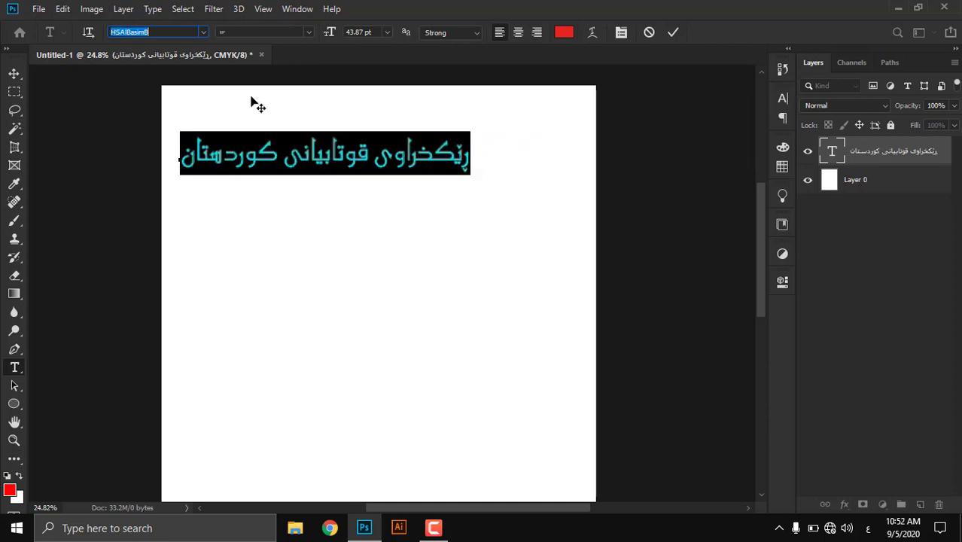
{"action": "type", "text": "sp"}
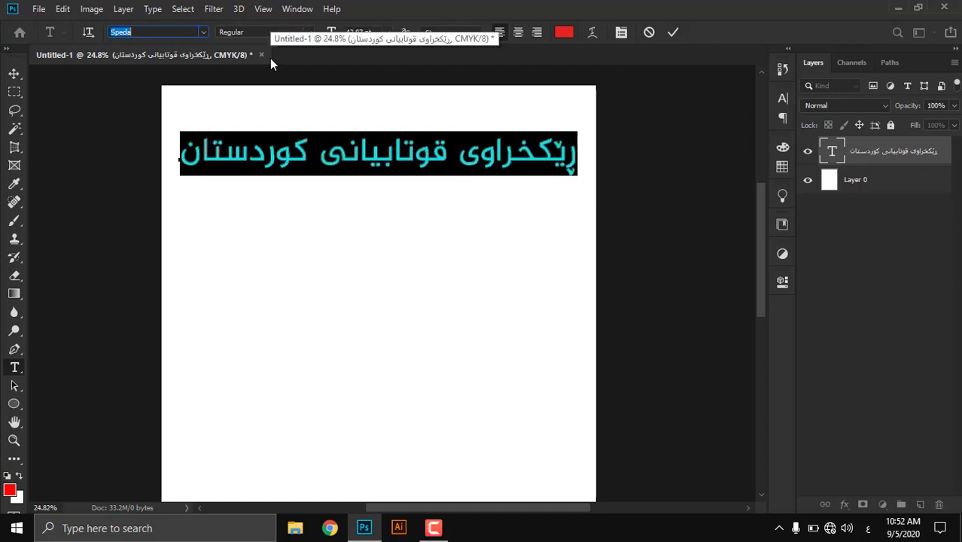
{"action": "left_click", "coordinate": [673, 32]}
{"action": "key", "text": "v"}
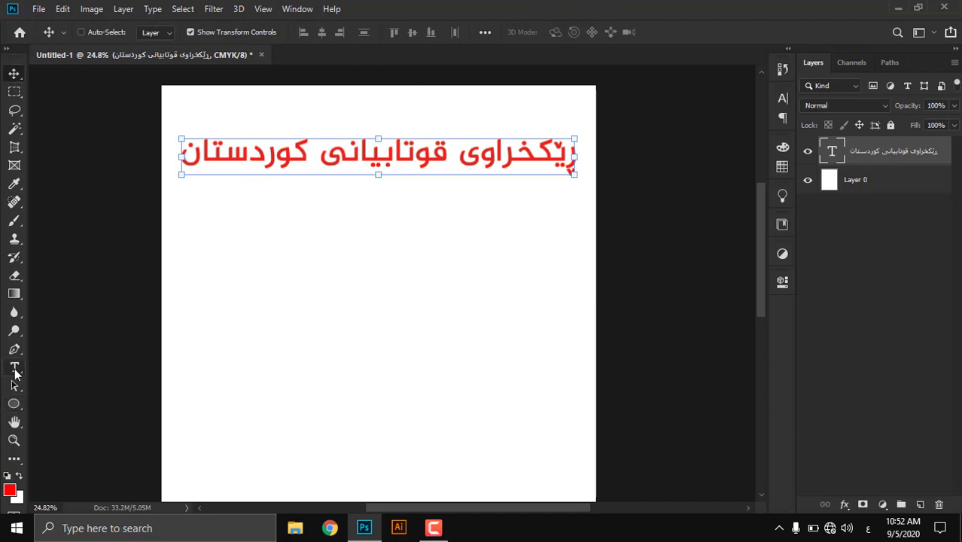
Step: Select the whole text line and set its Speda font style to Bold
{"action": "double_click", "coordinate": [360, 163]}
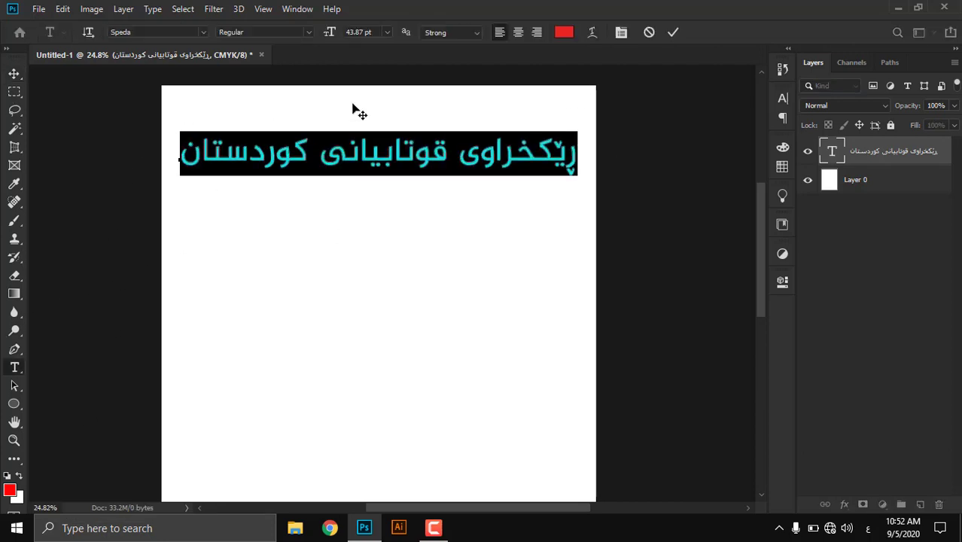
{"action": "left_click", "coordinate": [305, 30]}
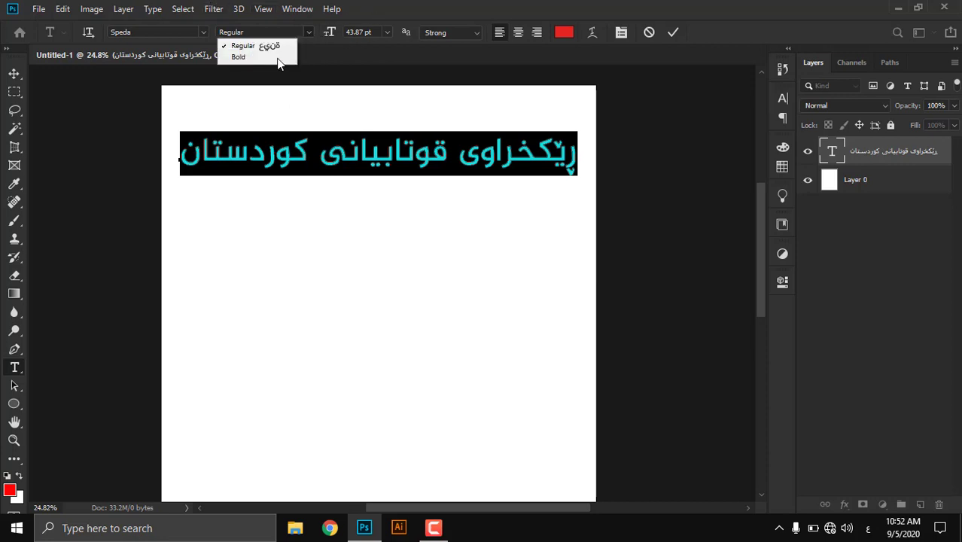
{"action": "left_click", "coordinate": [246, 56]}
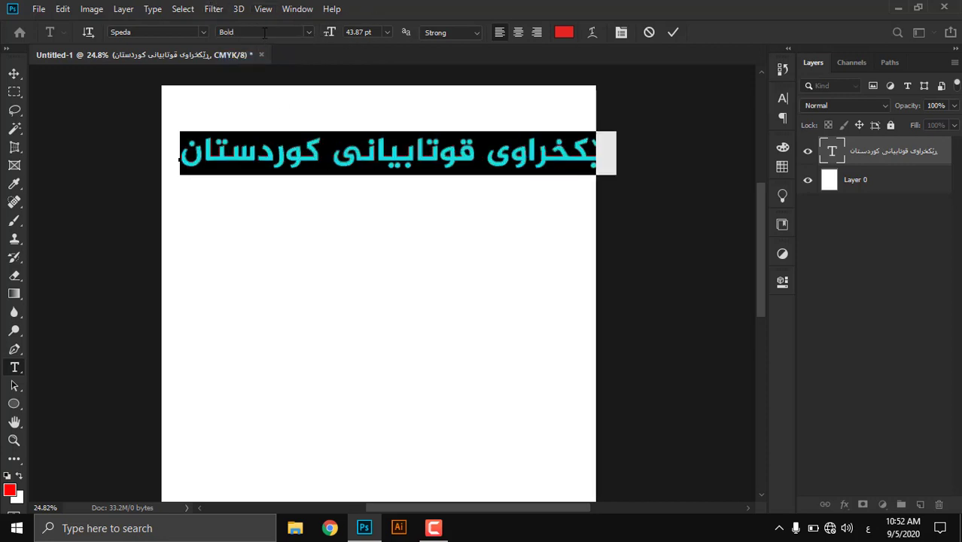
Step: Set the Kurdish text line's font style to Regular and commit the edit
{"action": "left_click", "coordinate": [282, 46]}
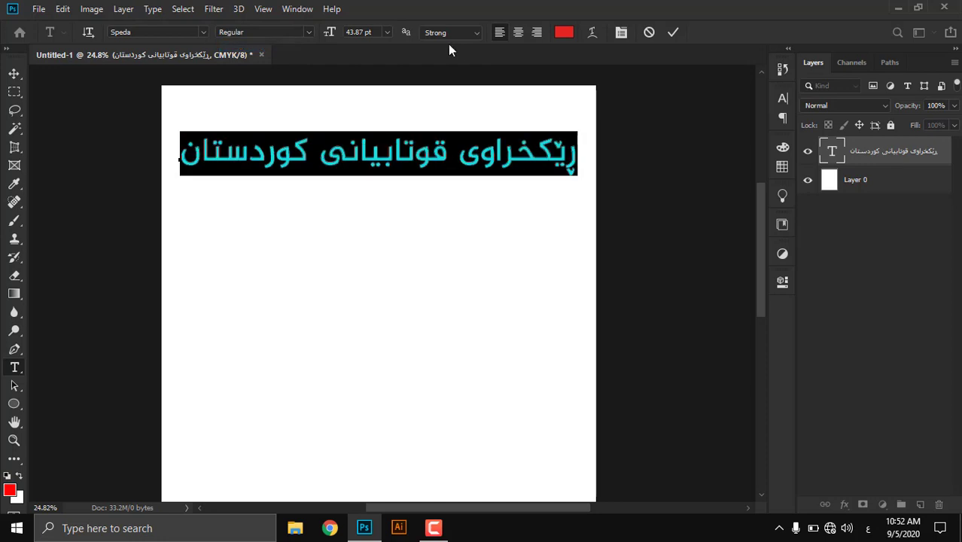
{"action": "left_click", "coordinate": [14, 73]}
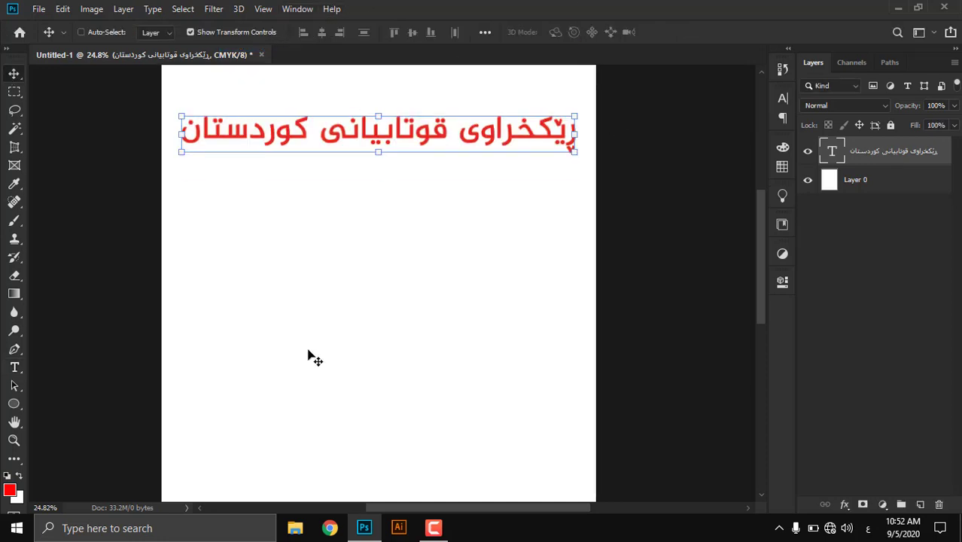
Step: Add a separate "kso" text below the Kurdish line, enlarge it to 144.1 pt, and move it near the page's middle
{"action": "key", "text": "t"}
{"action": "left_click", "coordinate": [332, 319]}
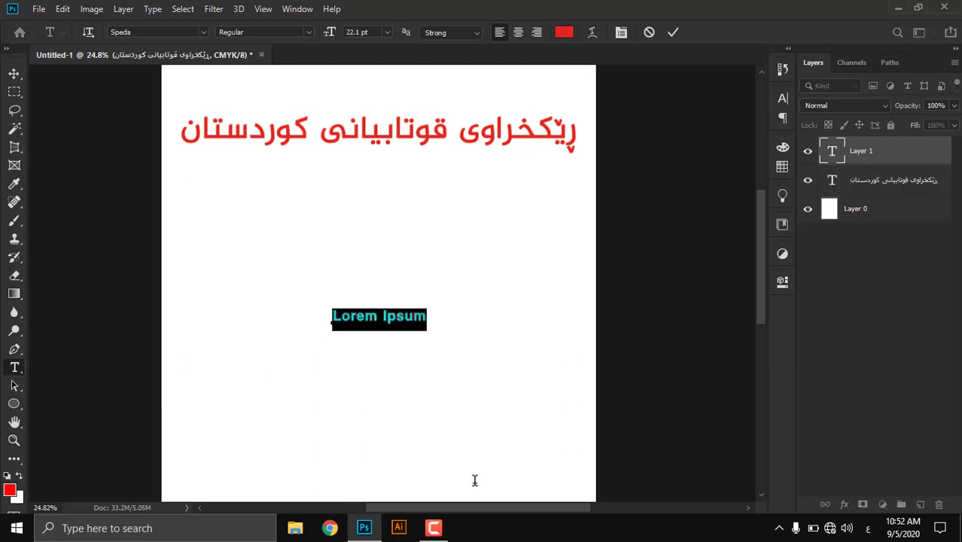
{"action": "type", "text": "ks"}
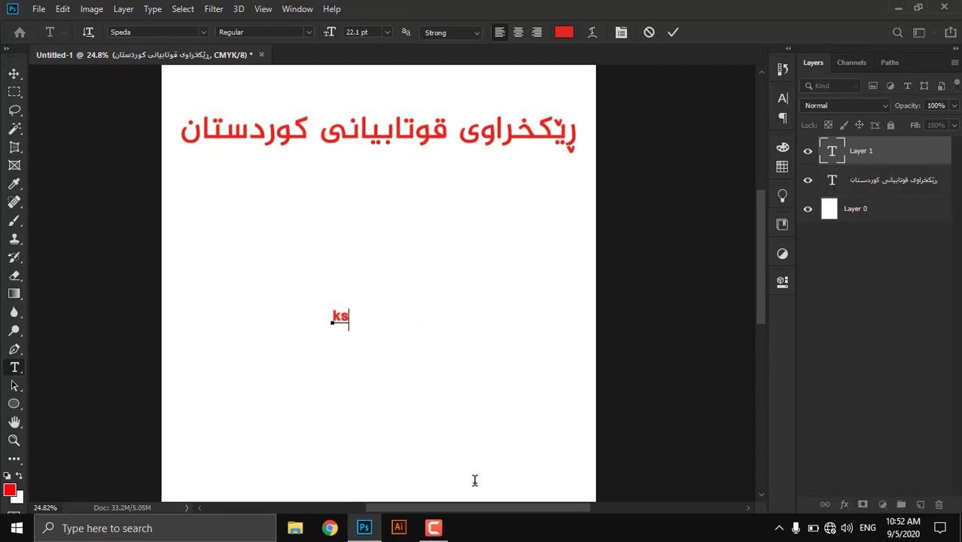
{"action": "type", "text": "o"}
{"action": "key", "text": "ctrl+a"}
{"action": "left_click_drag", "start_coordinate": [328, 33], "coordinate": [414, 40]}
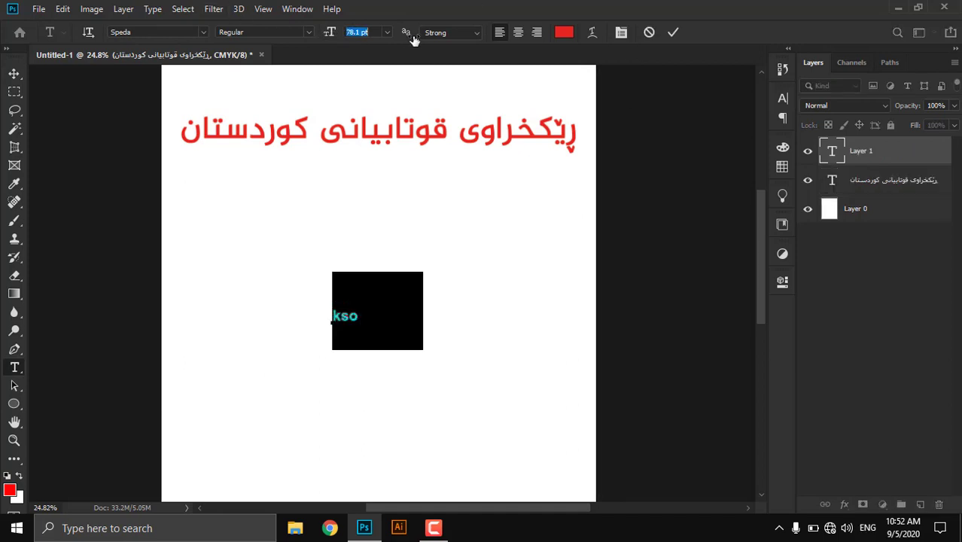
{"action": "left_click", "coordinate": [13, 73]}
{"action": "left_click_drag", "start_coordinate": [393, 273], "coordinate": [374, 259]}
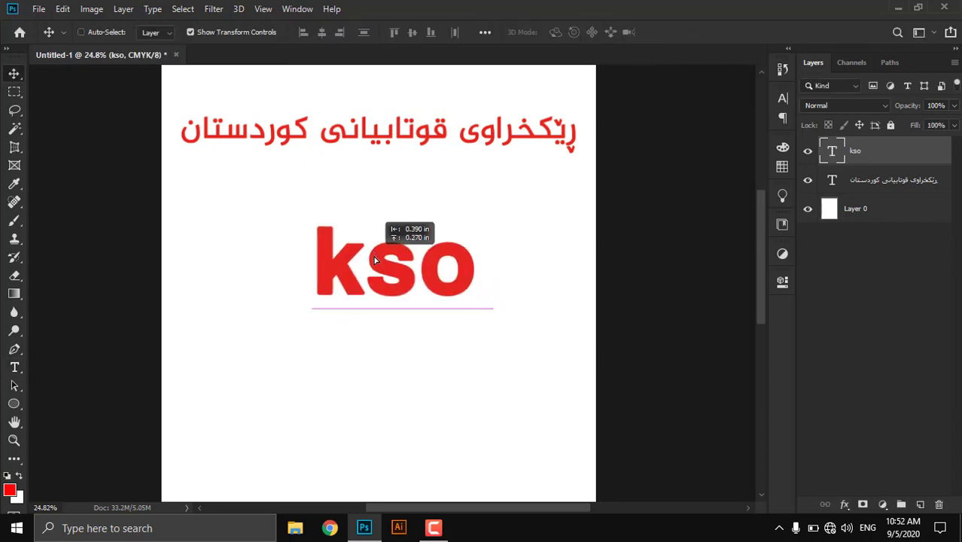
Step: Change the "kso" text's font to Helvetica and commit the edit
{"action": "double_click", "coordinate": [375, 260]}
{"action": "left_click", "coordinate": [147, 32]}
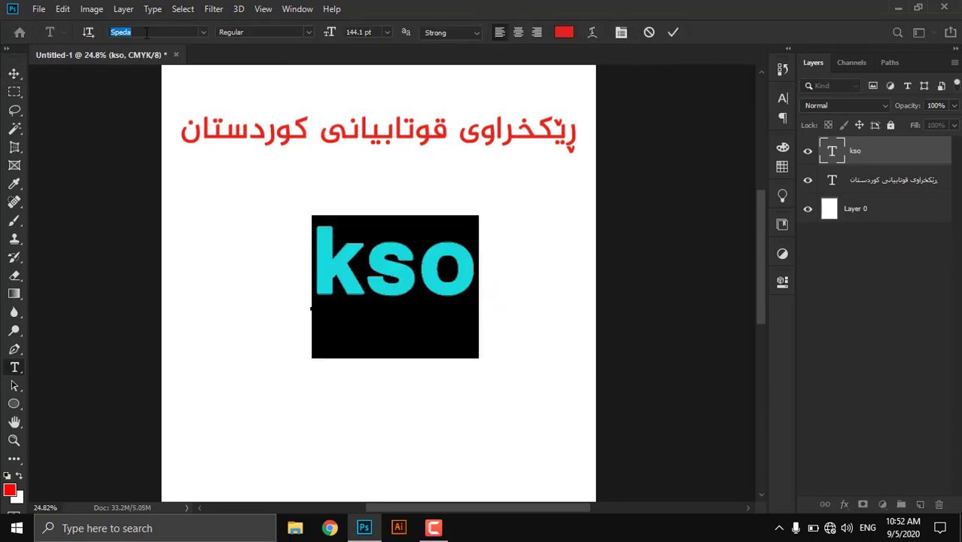
{"action": "type", "text": "hel"}
{"action": "key", "text": "Return"}
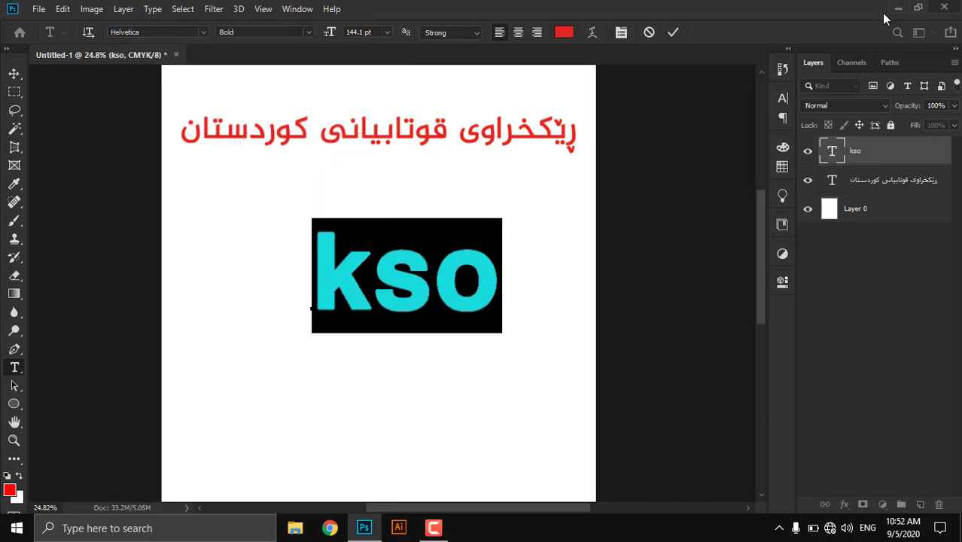
{"action": "left_click", "coordinate": [677, 33]}
{"action": "key", "text": "v"}
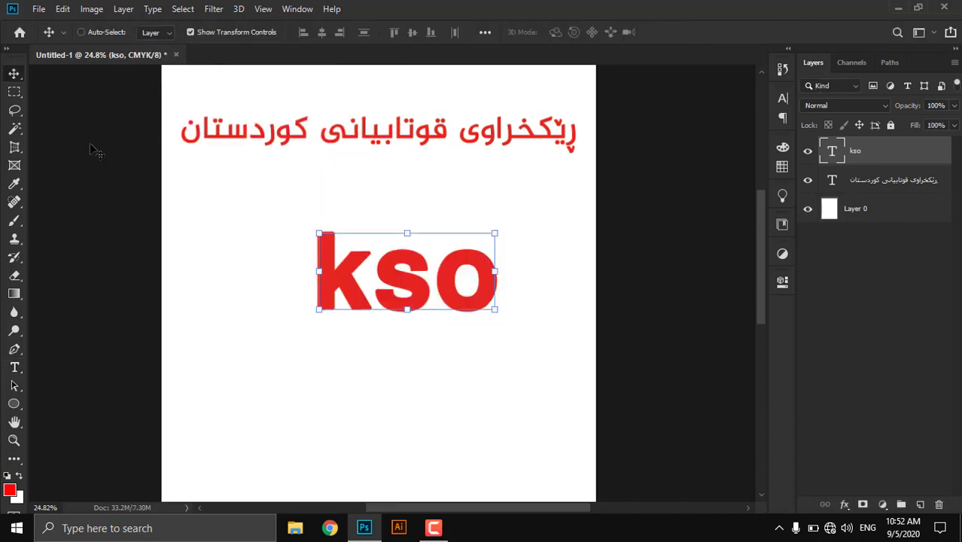
Step: Preview the "kso" text in the Helvetica styles CE Condensed Oblique, CE Bold Condensed Oblique, Oblique and CE Bold Oblique
{"action": "key", "text": "t"}
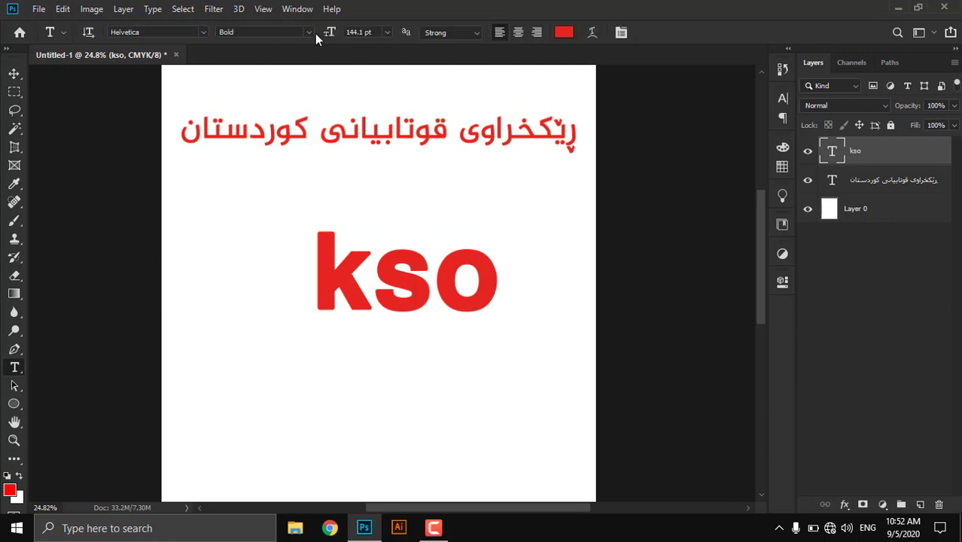
{"action": "left_click", "coordinate": [308, 30]}
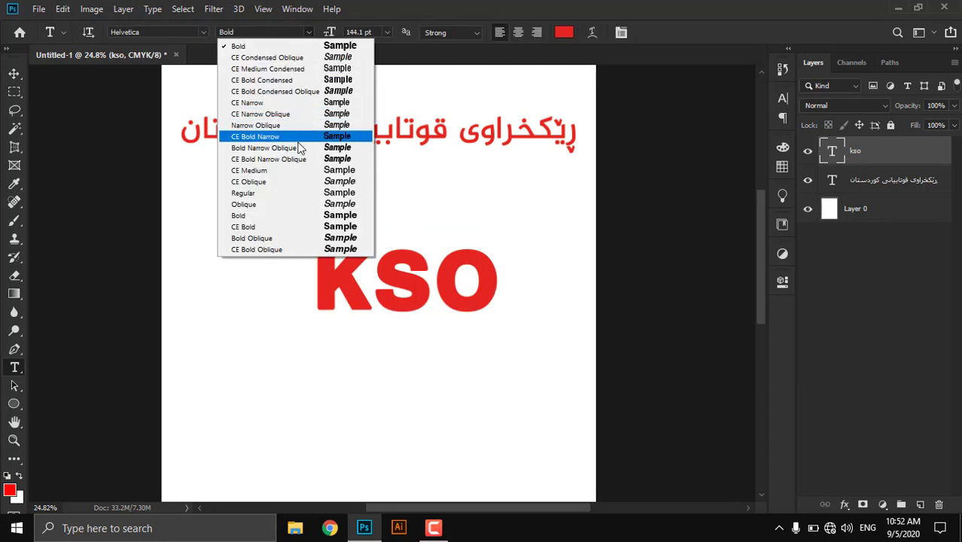
{"action": "left_click", "coordinate": [286, 57]}
{"action": "left_click", "coordinate": [308, 32]}
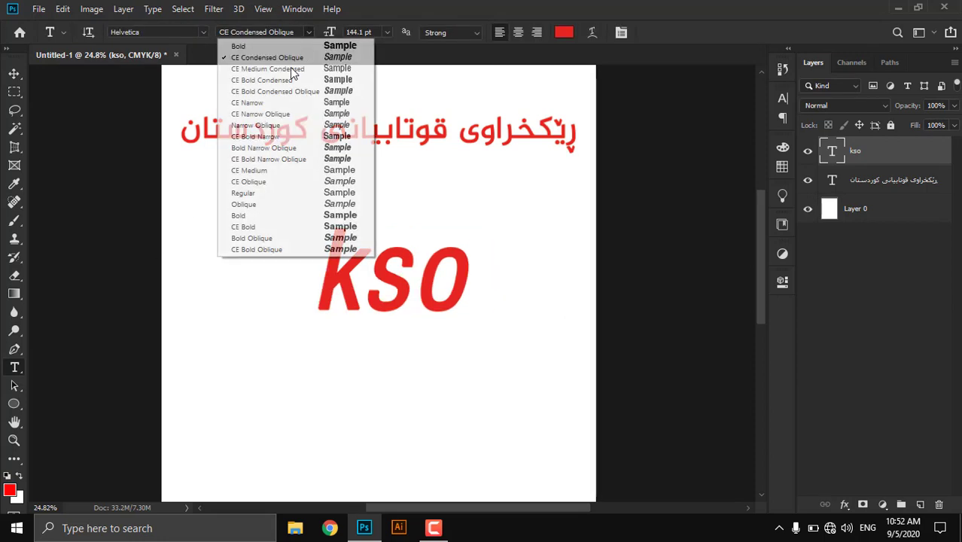
{"action": "left_click", "coordinate": [290, 91]}
{"action": "left_click", "coordinate": [308, 32]}
{"action": "left_click", "coordinate": [301, 204]}
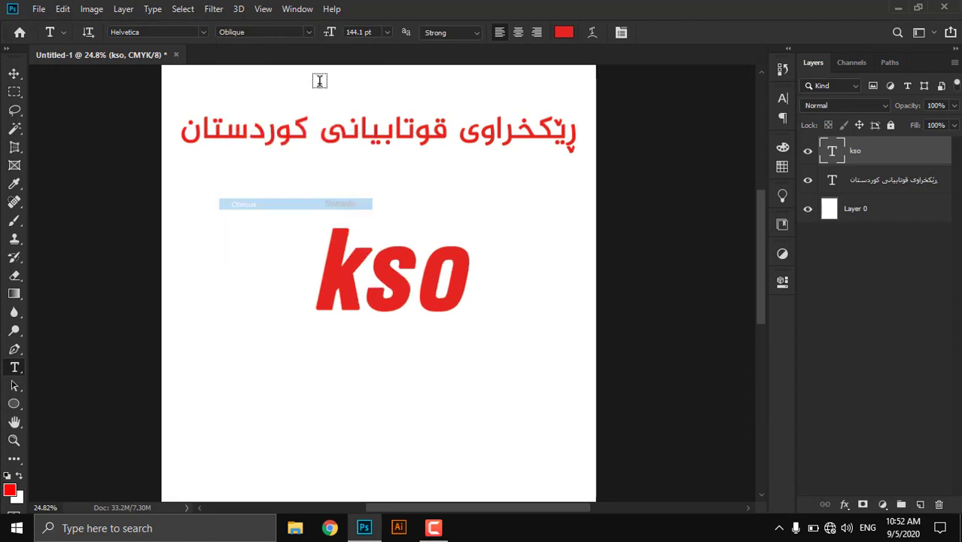
{"action": "left_click", "coordinate": [307, 32]}
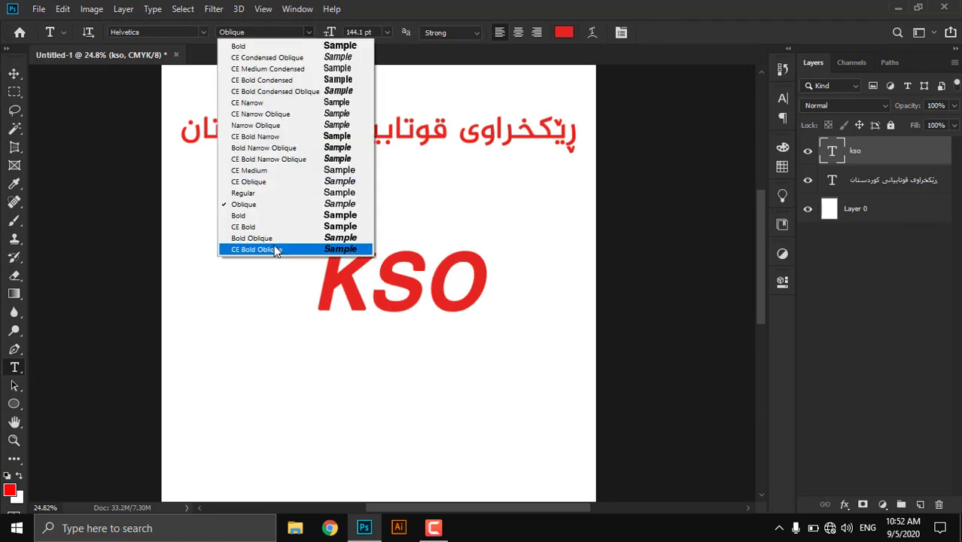
{"action": "left_click", "coordinate": [276, 251]}
Step: Set the "kso" text's style to CE Bold and move it lower, centered horizontally on the page
{"action": "left_click", "coordinate": [308, 31]}
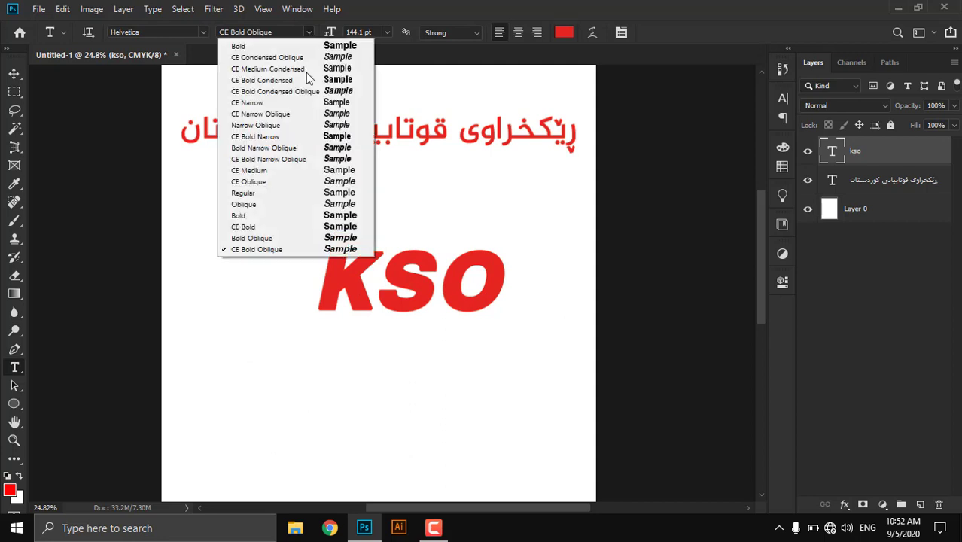
{"action": "left_click", "coordinate": [265, 225]}
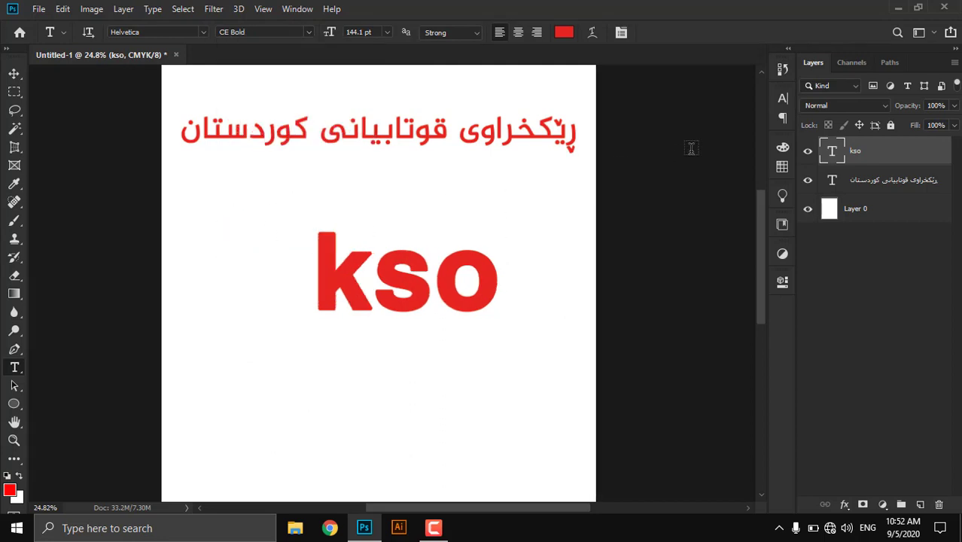
{"action": "left_click", "coordinate": [13, 74]}
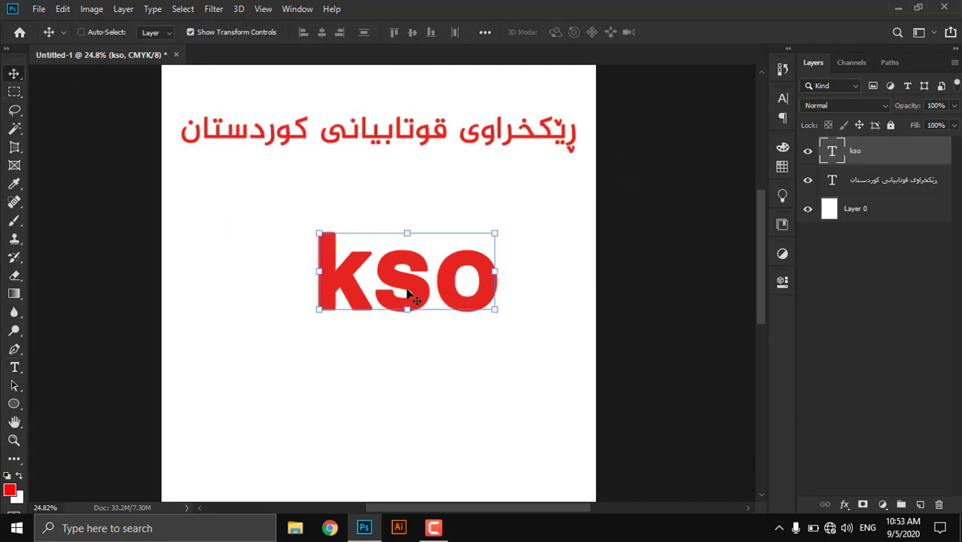
{"action": "left_click_drag", "start_coordinate": [408, 297], "coordinate": [381, 351]}
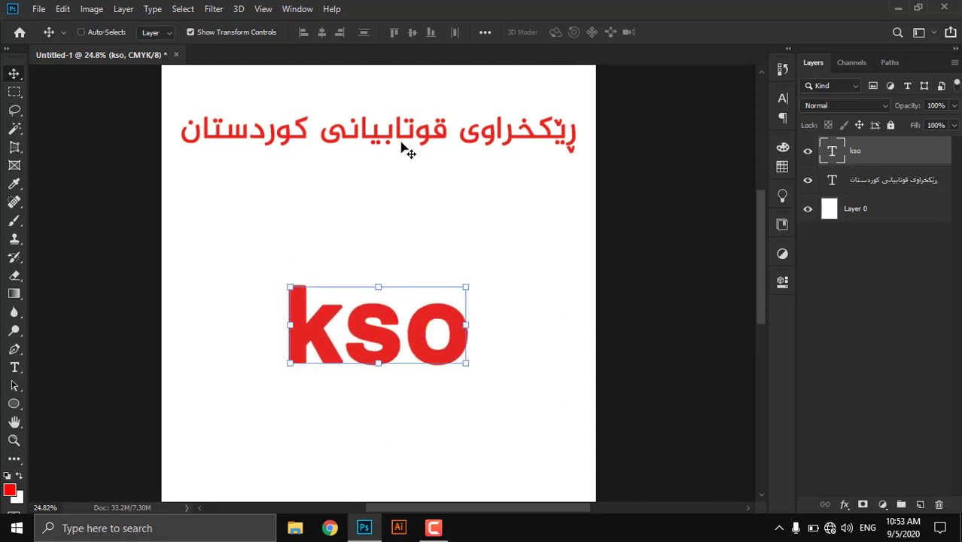
Step: Try the Kurdish text line at 16 pt and 12 pt, enlarge it to 37 pt, and commit
{"action": "double_click", "coordinate": [403, 146]}
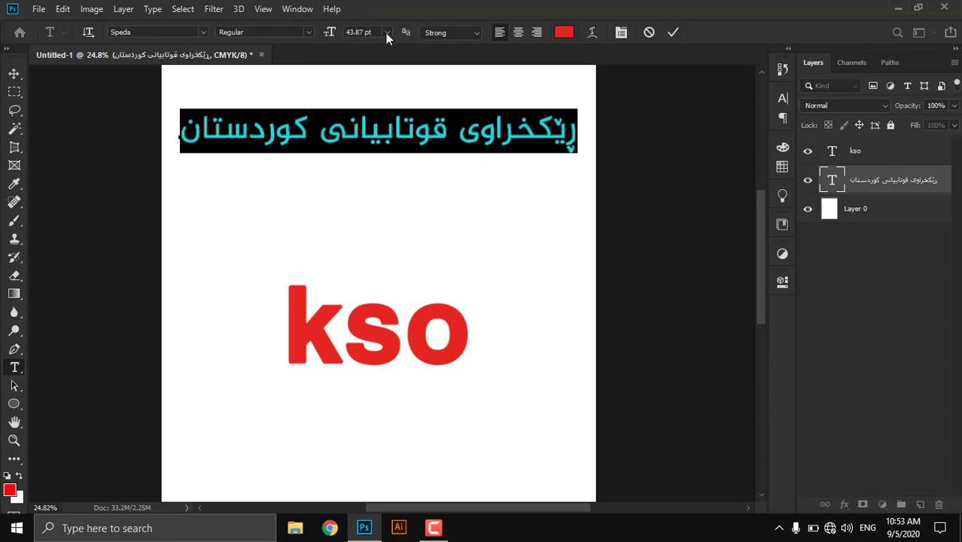
{"action": "left_click", "coordinate": [360, 33]}
{"action": "type", "text": "16"}
{"action": "key", "text": "Return"}
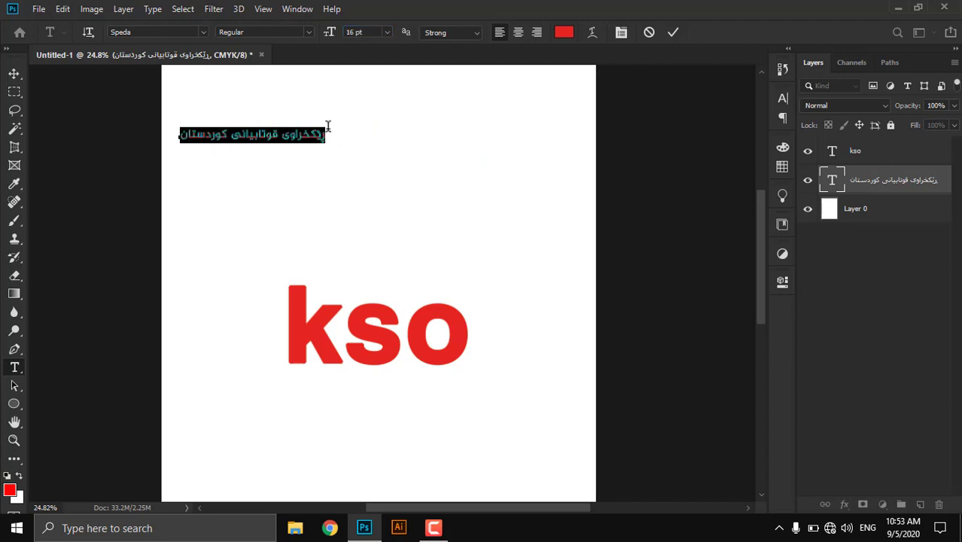
{"action": "left_click", "coordinate": [370, 33]}
{"action": "type", "text": "12"}
{"action": "key", "text": "Return"}
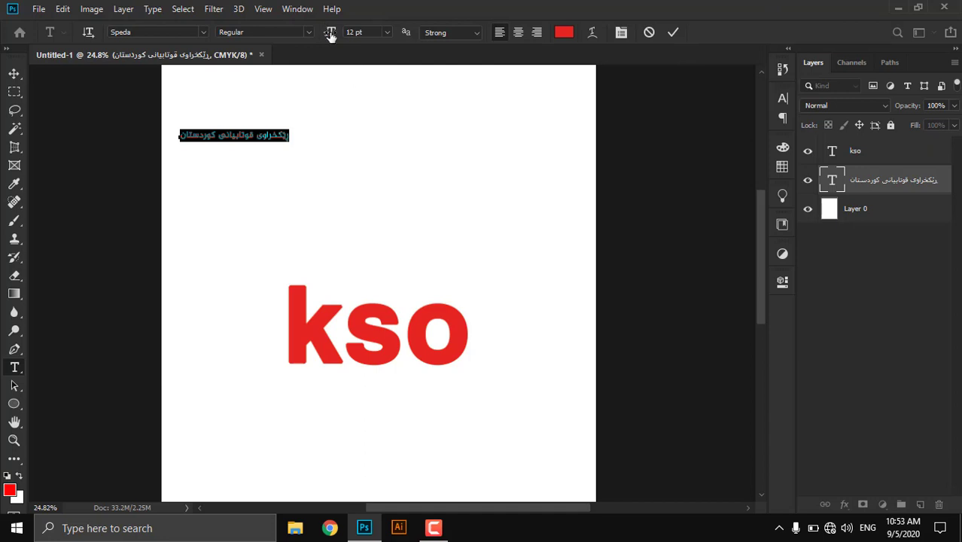
{"action": "left_click_drag", "start_coordinate": [329, 36], "coordinate": [351, 60]}
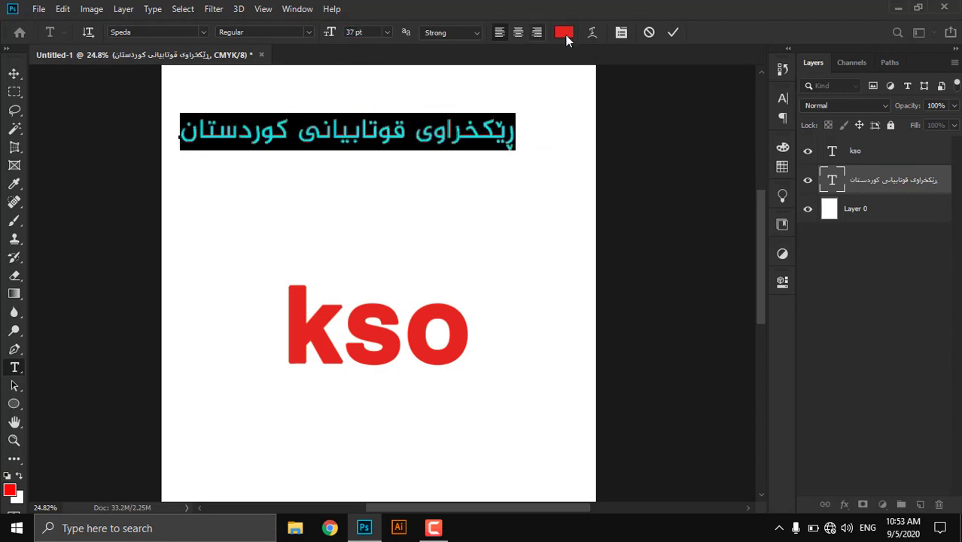
{"action": "left_click", "coordinate": [674, 33]}
{"action": "key", "text": "v"}
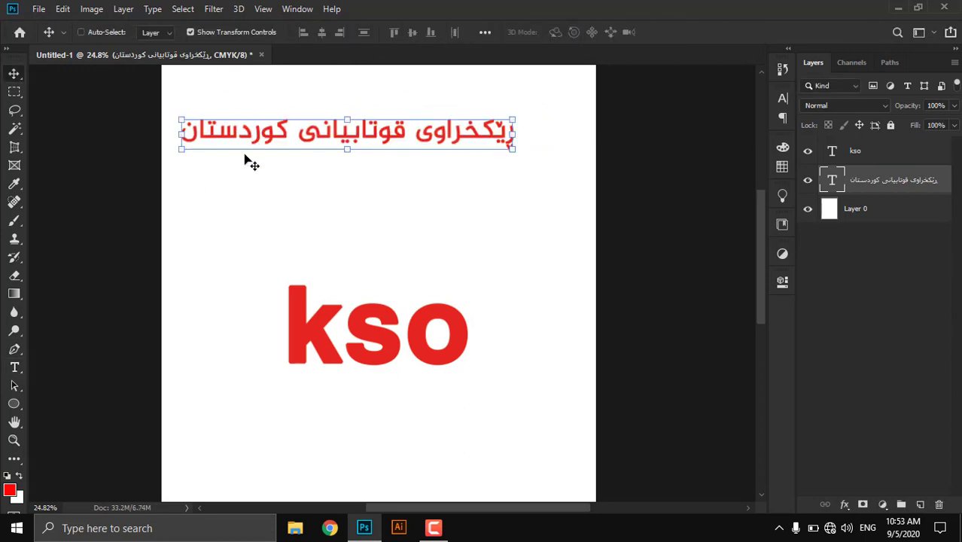
Step: Keep the Kurdish line's anti-aliasing at Strong, color it black (000000), and shift it slightly toward the page center
{"action": "left_click", "coordinate": [14, 366]}
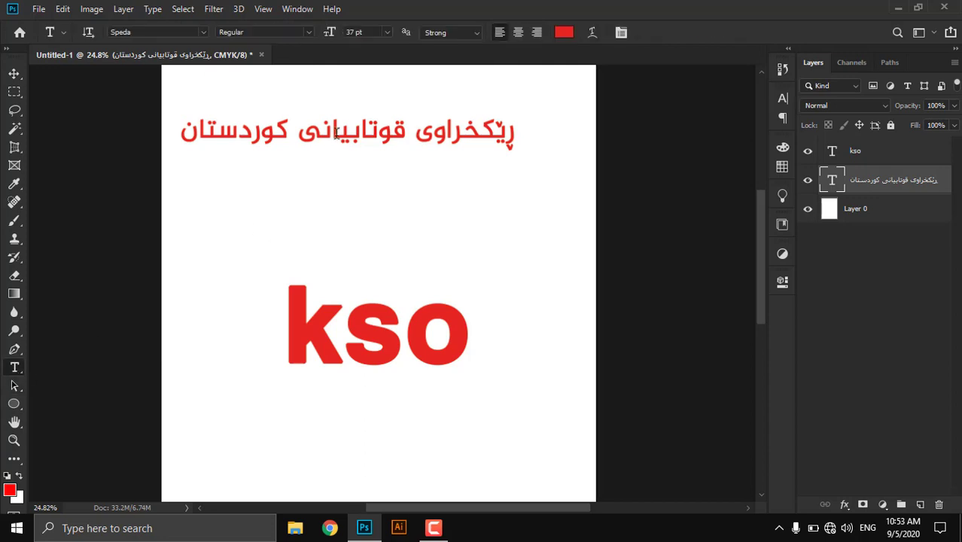
{"action": "left_click", "coordinate": [457, 32]}
{"action": "left_click", "coordinate": [452, 75]}
{"action": "left_click", "coordinate": [563, 33]}
{"action": "left_click_drag", "start_coordinate": [625, 199], "coordinate": [596, 269]}
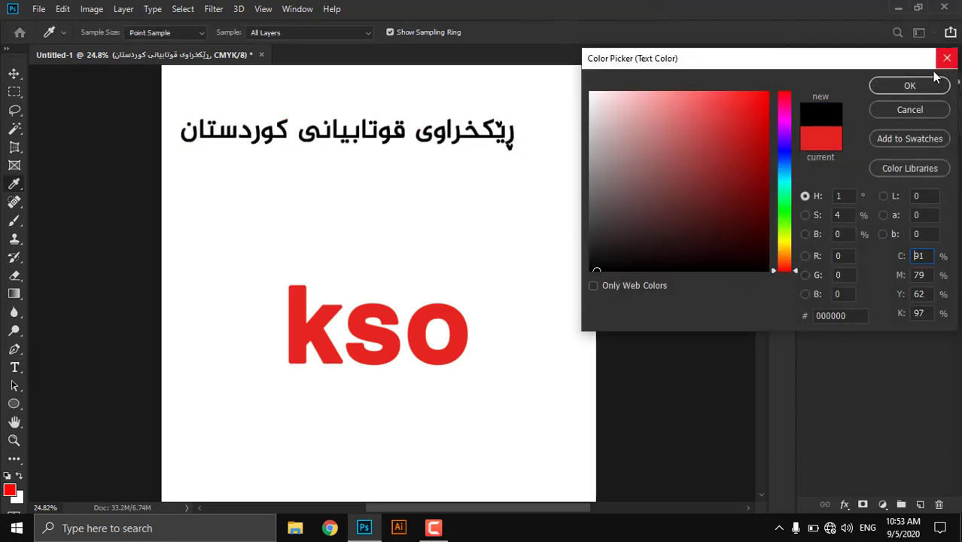
{"action": "left_click", "coordinate": [908, 86]}
{"action": "left_click", "coordinate": [14, 73]}
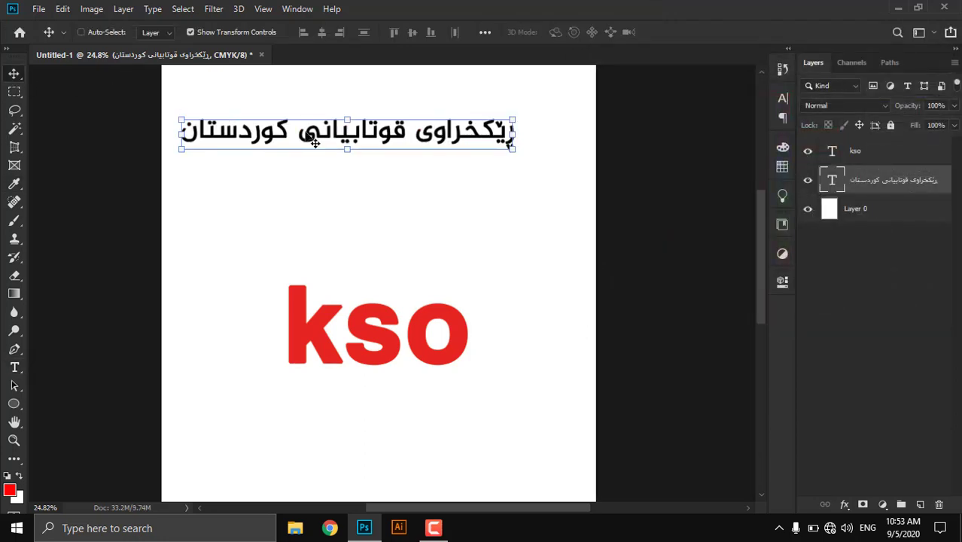
{"action": "left_click_drag", "start_coordinate": [314, 143], "coordinate": [333, 140]}
Step: Recolor the Kurdish text line green using 60f718, view it without the selection highlight, and commit
{"action": "key", "text": "t"}
{"action": "key", "text": "Return"}
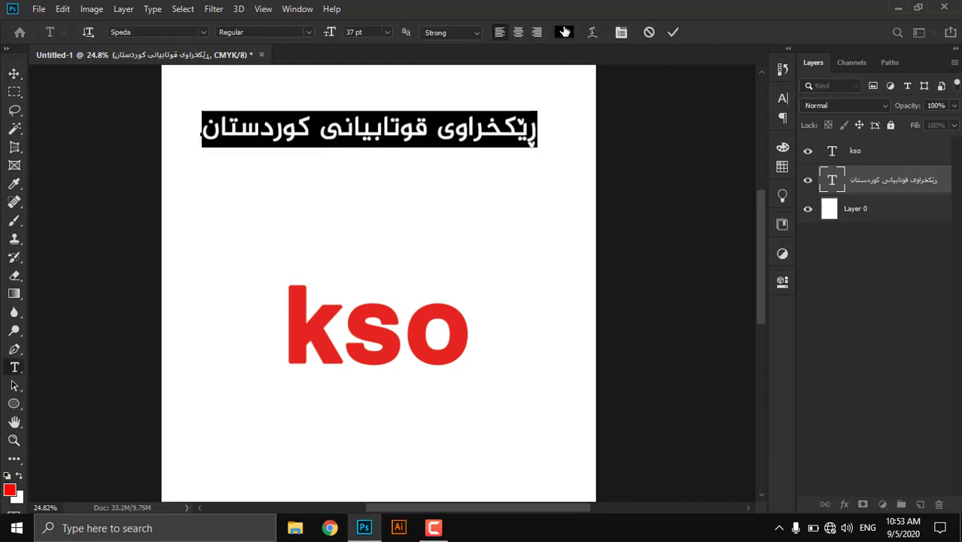
{"action": "left_click", "coordinate": [564, 32]}
{"action": "left_click_drag", "start_coordinate": [738, 127], "coordinate": [751, 97]}
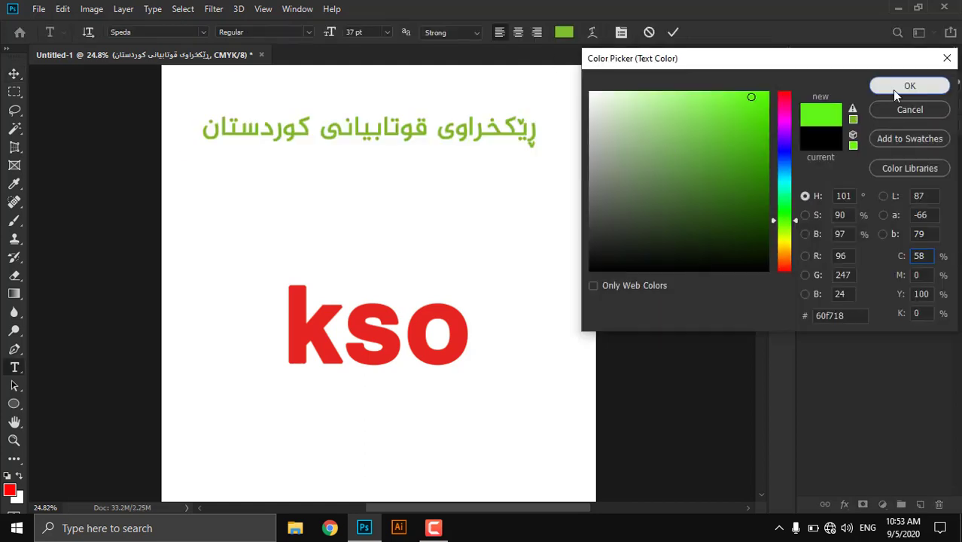
{"action": "left_click", "coordinate": [894, 88]}
{"action": "key", "text": "ctrl+h"}
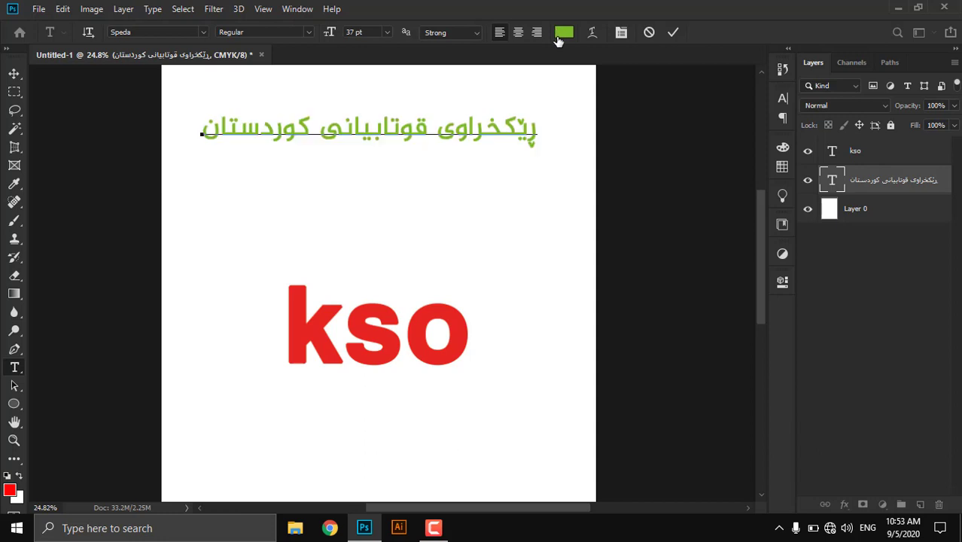
{"action": "left_click", "coordinate": [561, 34]}
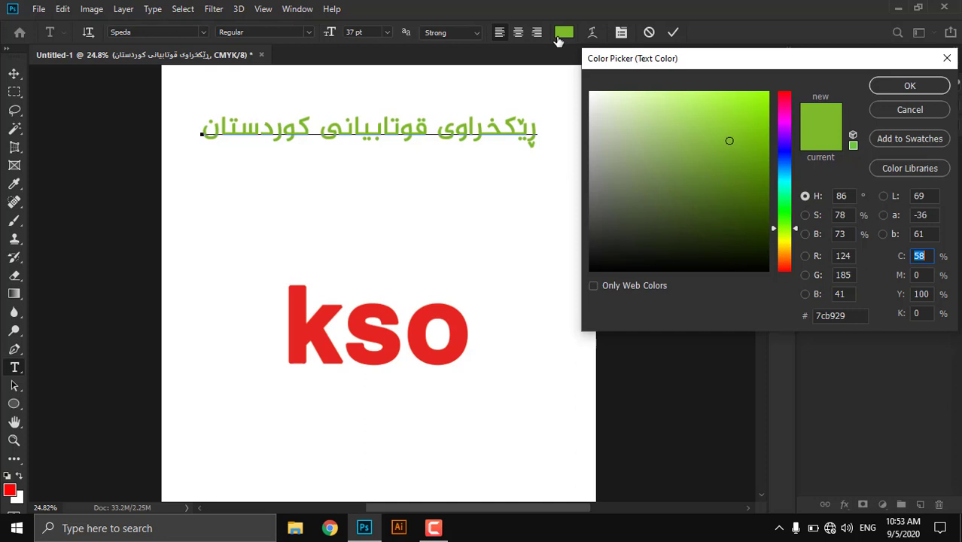
{"action": "left_click", "coordinate": [903, 92]}
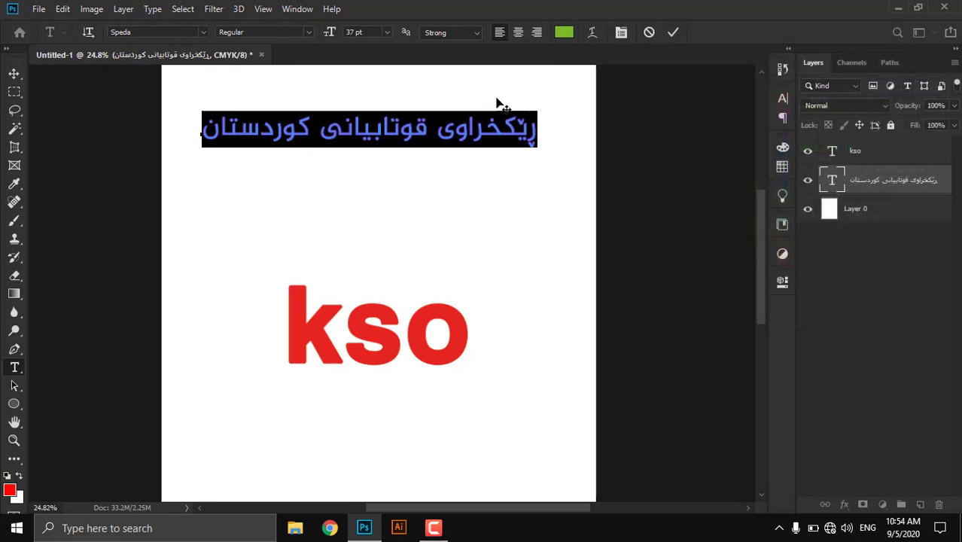
{"action": "left_click", "coordinate": [677, 31]}
{"action": "key", "text": "v"}
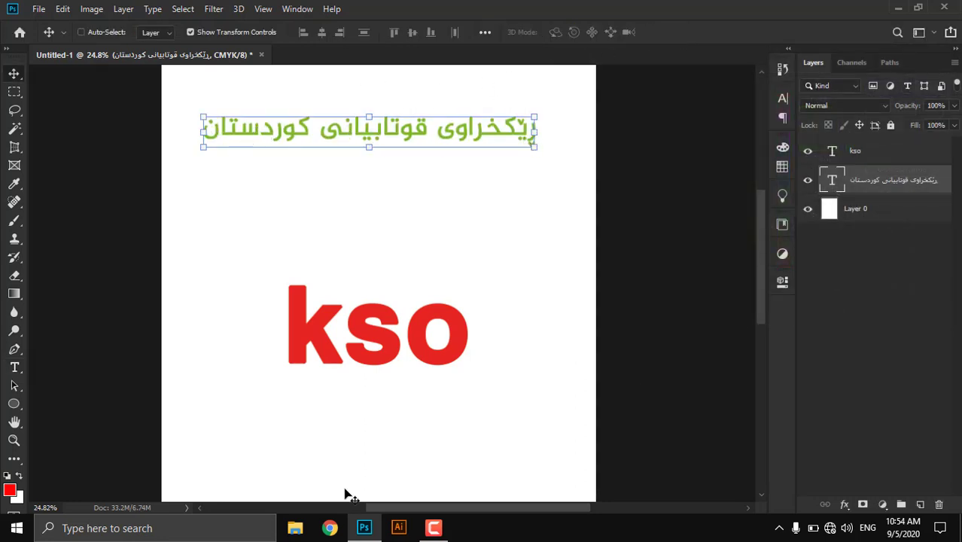
Step: Load the Kurdish text's outline as a selection, fill it with a blue-to-black gradient on a new layer, and deselect
{"action": "key", "text": "ctrl"}
{"action": "left_click", "coordinate": [920, 504]}
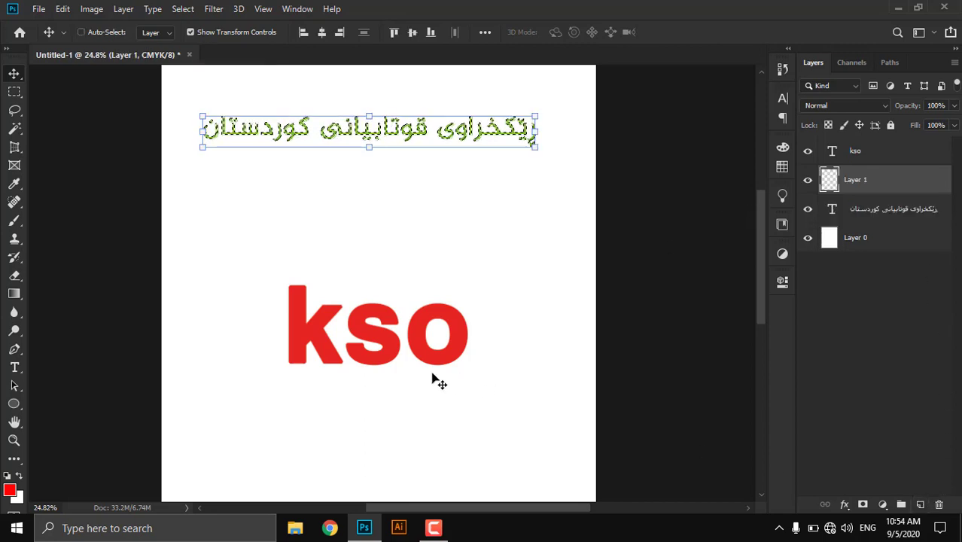
{"action": "key", "text": "g"}
{"action": "left_click_drag", "start_coordinate": [307, 173], "coordinate": [489, 154]}
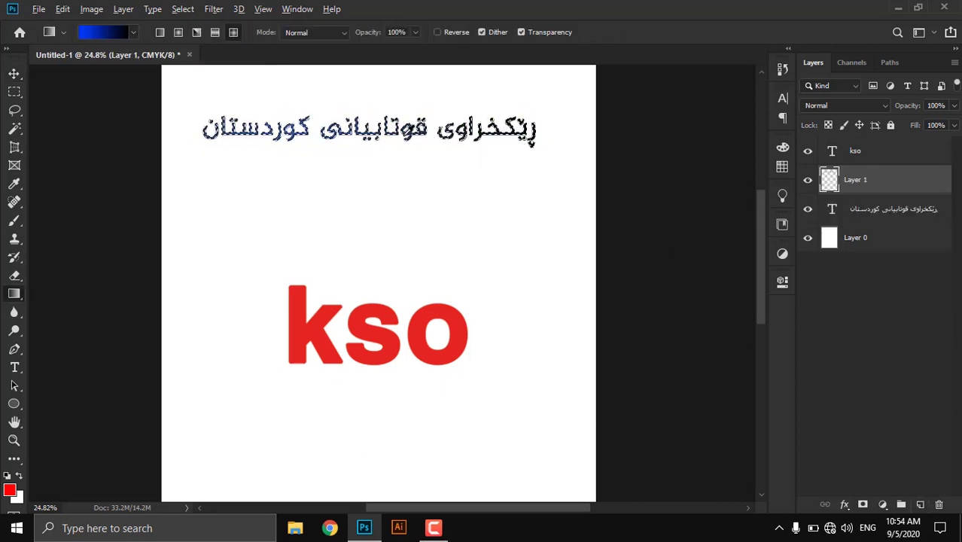
{"action": "scroll", "coordinate": [469, 133], "scroll_direction": "up", "scroll_amount": 5}
{"action": "scroll", "coordinate": [476, 172], "scroll_direction": "down", "scroll_amount": 5}
{"action": "key", "text": "ctrl+d"}
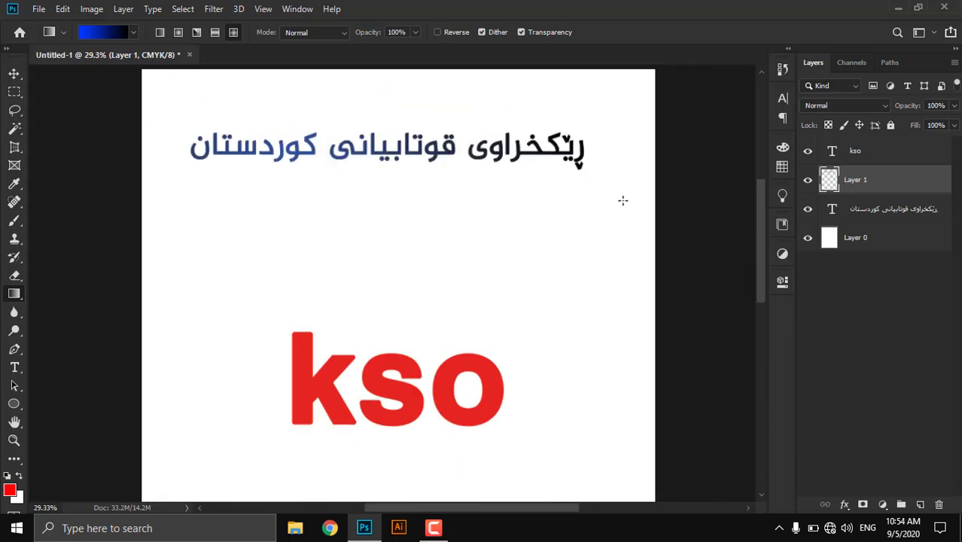
Step: Delete the layer holding the blue-to-black gradient fill over the Kurdish text, uncovering the green line
{"action": "key", "text": "z"}
{"action": "left_click_drag", "start_coordinate": [534, 211], "coordinate": [347, 204]}
{"action": "left_click", "coordinate": [15, 73]}
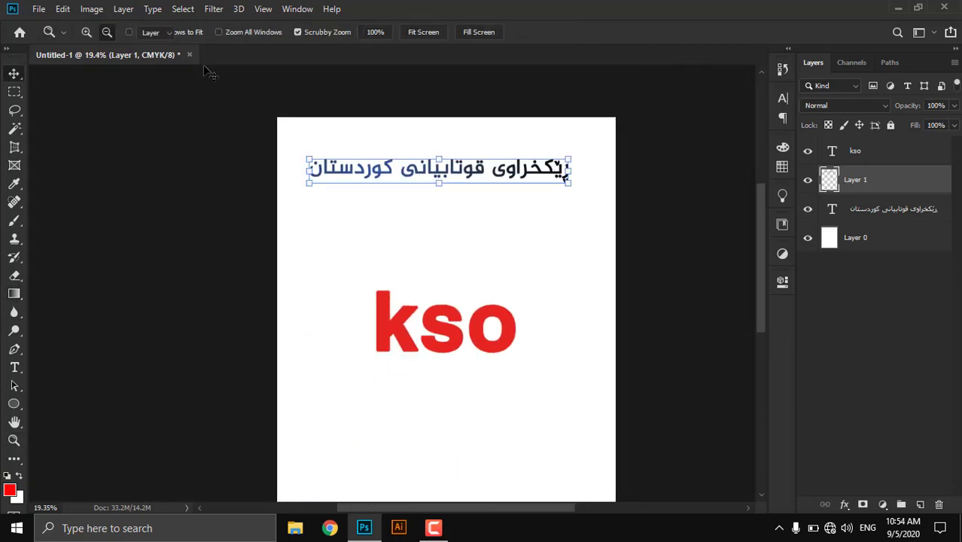
{"action": "left_click_drag", "start_coordinate": [941, 176], "coordinate": [939, 504]}
{"action": "scroll", "coordinate": [453, 236], "scroll_direction": "up", "scroll_amount": 3}
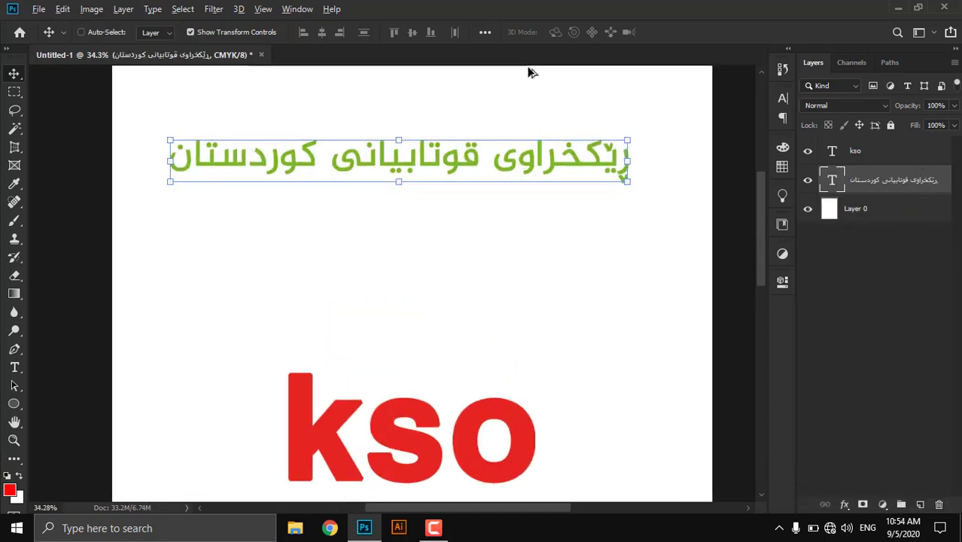
Step: Move the green Kurdish text line slightly up and center it between the page's side edges
{"action": "scroll", "coordinate": [477, 172], "scroll_direction": "down", "scroll_amount": 1}
{"action": "left_click_drag", "start_coordinate": [476, 173], "coordinate": [483, 149]}
{"action": "scroll", "coordinate": [463, 229], "scroll_direction": "down", "scroll_amount": 2}
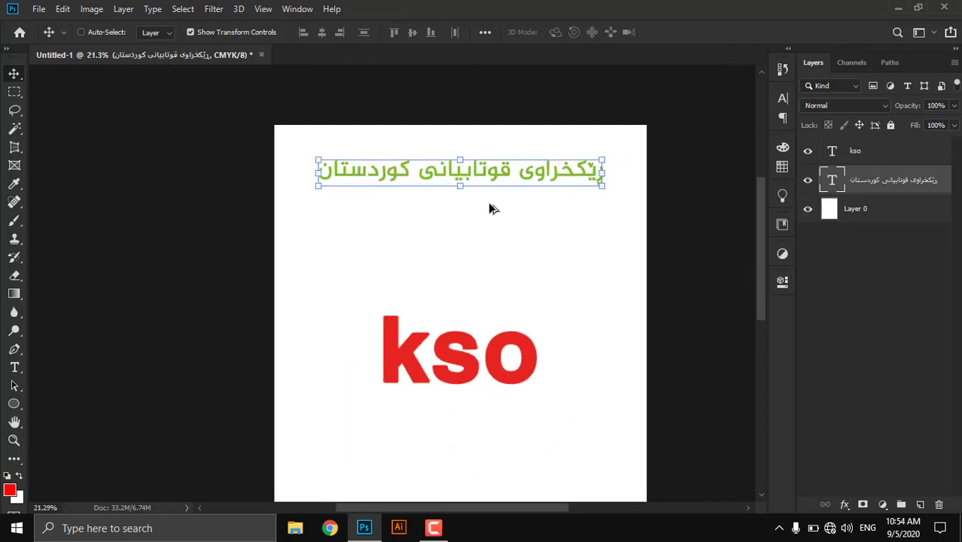
{"action": "scroll", "coordinate": [451, 209], "scroll_direction": "up", "scroll_amount": 1}
{"action": "scroll", "coordinate": [441, 216], "scroll_direction": "up", "scroll_amount": 1}
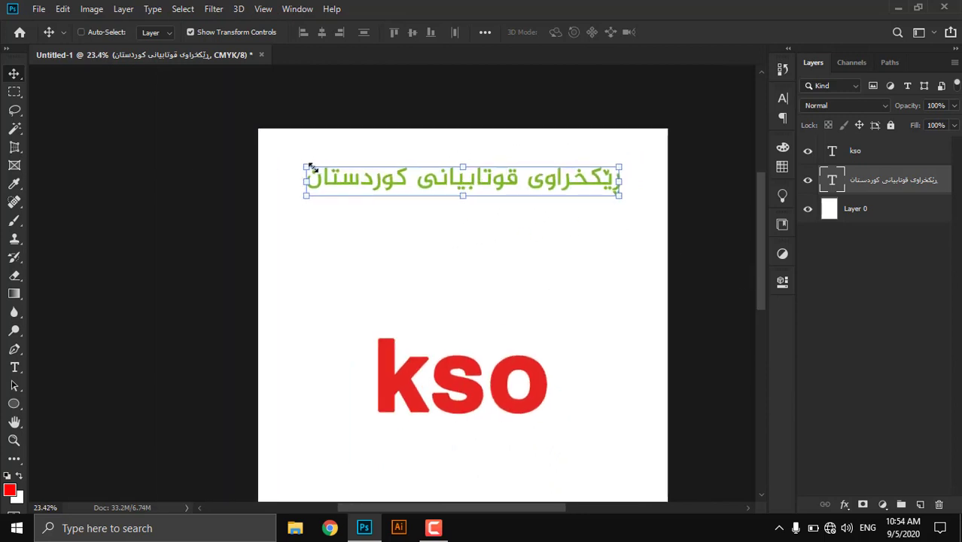
Step: Open the Kurdish line for editing, view its Character settings, and leave the text without changes
{"action": "double_click", "coordinate": [373, 180]}
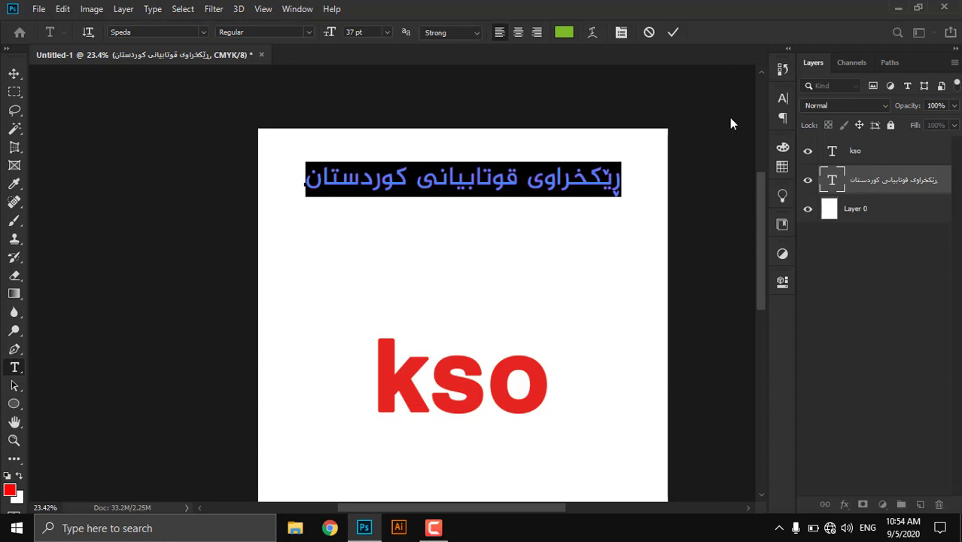
{"action": "left_click", "coordinate": [621, 32]}
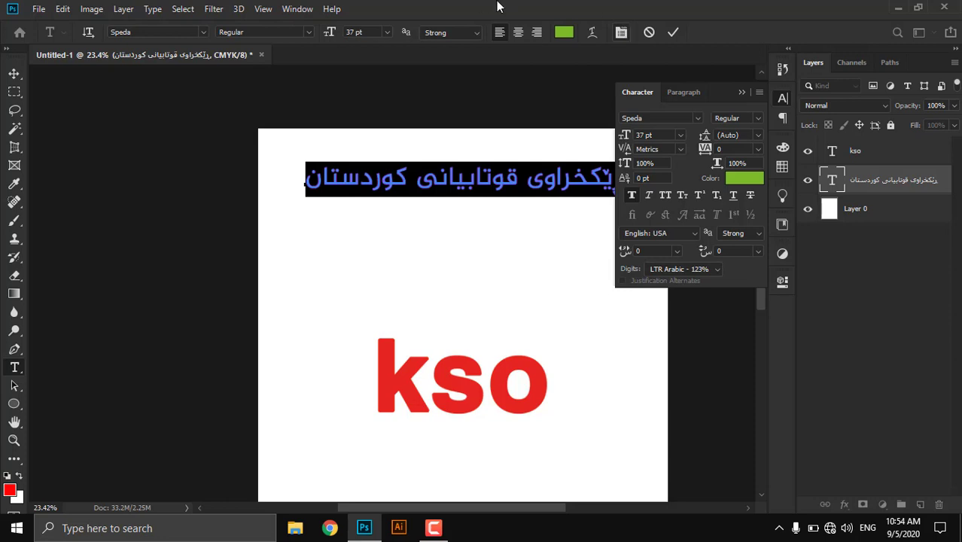
{"action": "left_click", "coordinate": [741, 92]}
{"action": "left_click", "coordinate": [649, 32]}
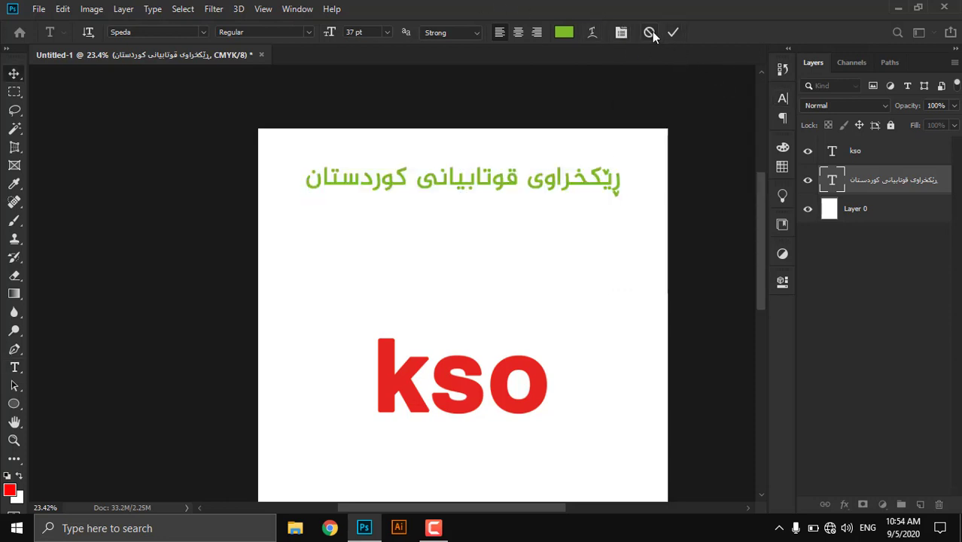
Step: Delete both the Kurdish text line and the red "kso" text, leaving only the white page layer
{"action": "key", "text": "v"}
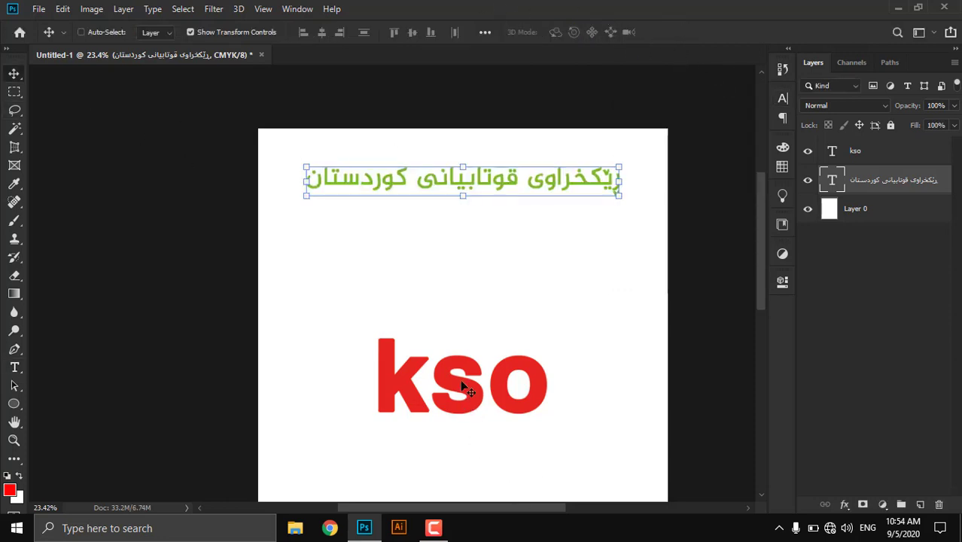
{"action": "key", "text": "Delete"}
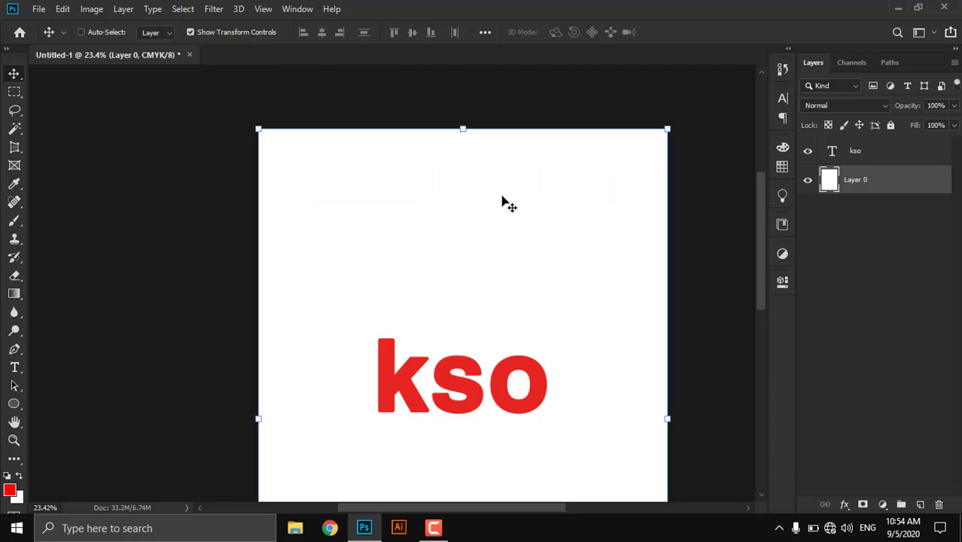
{"action": "left_click", "coordinate": [436, 380], "text": "ctrl"}
{"action": "key", "text": "Delete"}
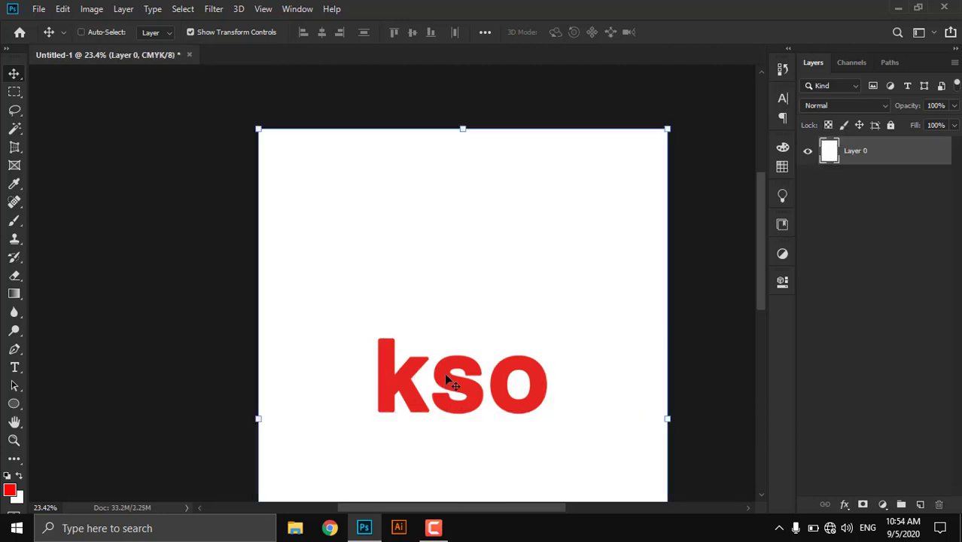
Step: Try a small paragraph text box in the page's upper right area, and cancel it
{"action": "scroll", "coordinate": [475, 451], "scroll_direction": "down", "scroll_amount": 1}
{"action": "key", "text": "t"}
{"action": "left_click_drag", "start_coordinate": [616, 105], "coordinate": [493, 241]}
{"action": "left_click_drag", "start_coordinate": [617, 108], "coordinate": [490, 253]}
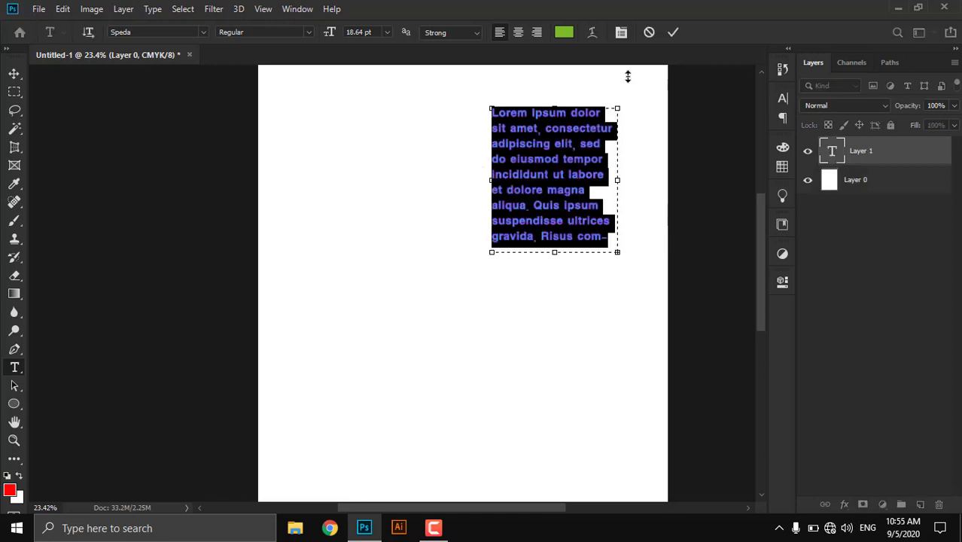
{"action": "left_click", "coordinate": [647, 32]}
Step: Try a long point-text line of random letters starting "dgfdvdf" that runs past the page edge, and delete it
{"action": "left_click", "coordinate": [503, 150]}
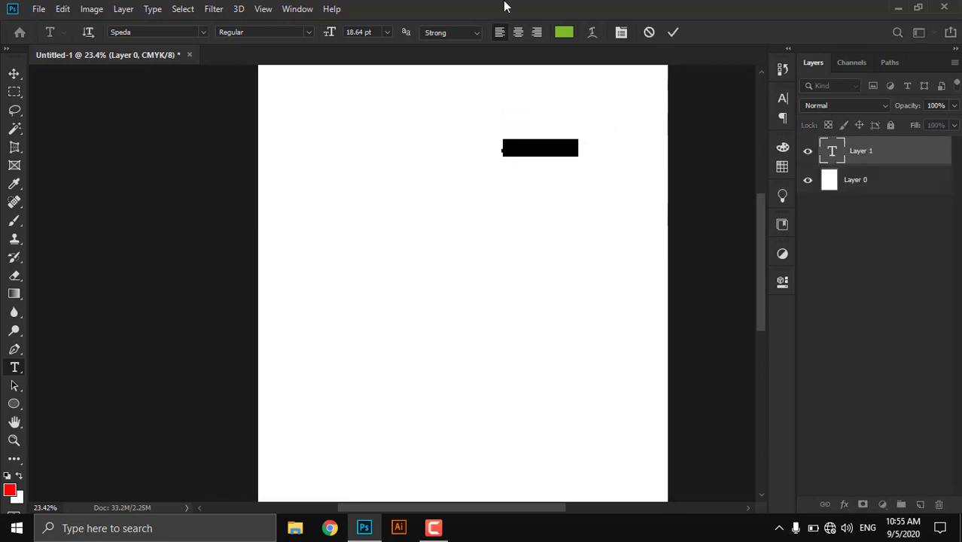
{"action": "type", "text": "dgfdvdf"}
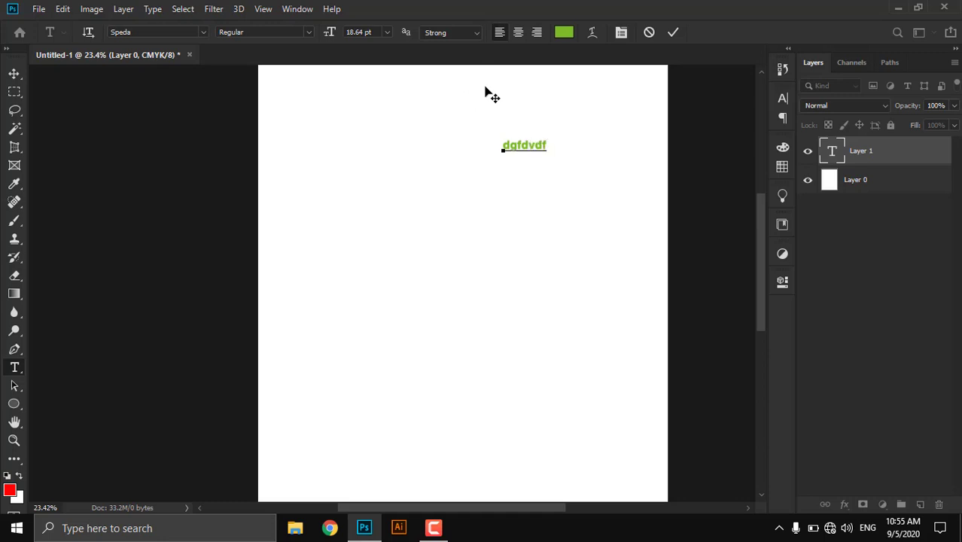
{"action": "type", "text": "lovd erluvl vejrgv v "}
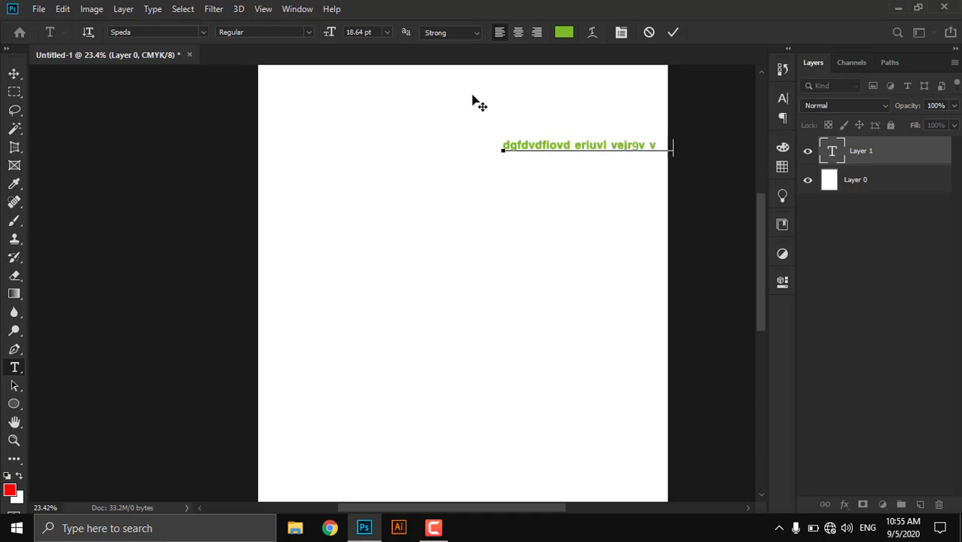
{"action": "type", "text": "ge"}
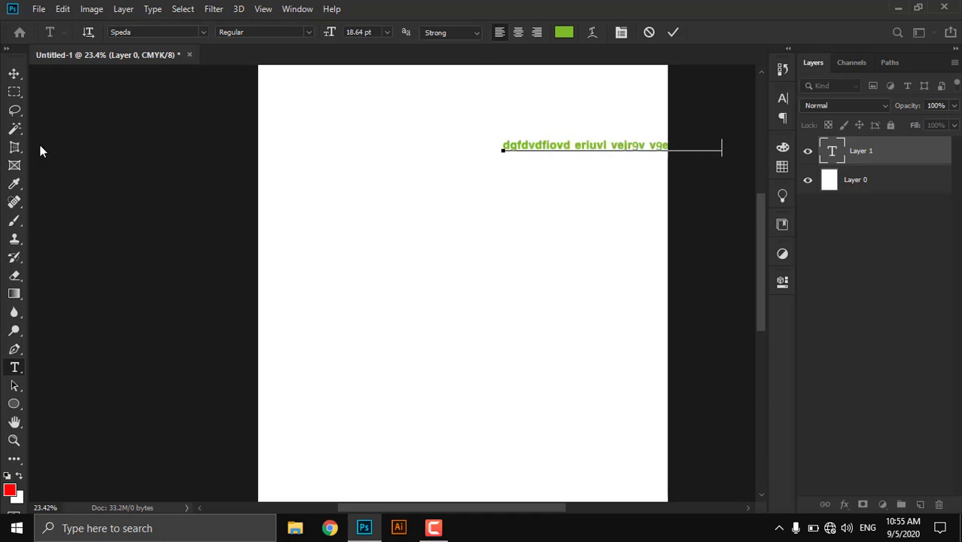
{"action": "left_click", "coordinate": [14, 75]}
{"action": "key", "text": "Delete"}
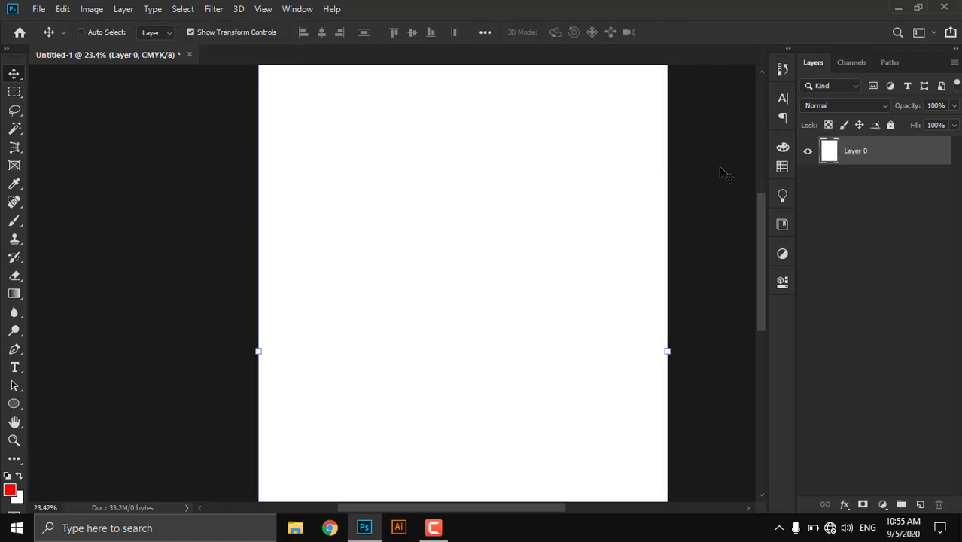
Step: Create a paragraph text box spanning nearly the whole page, keeping the Lorem ipsum placeholder text, and commit it
{"action": "key", "text": "y"}
{"action": "key", "text": "t"}
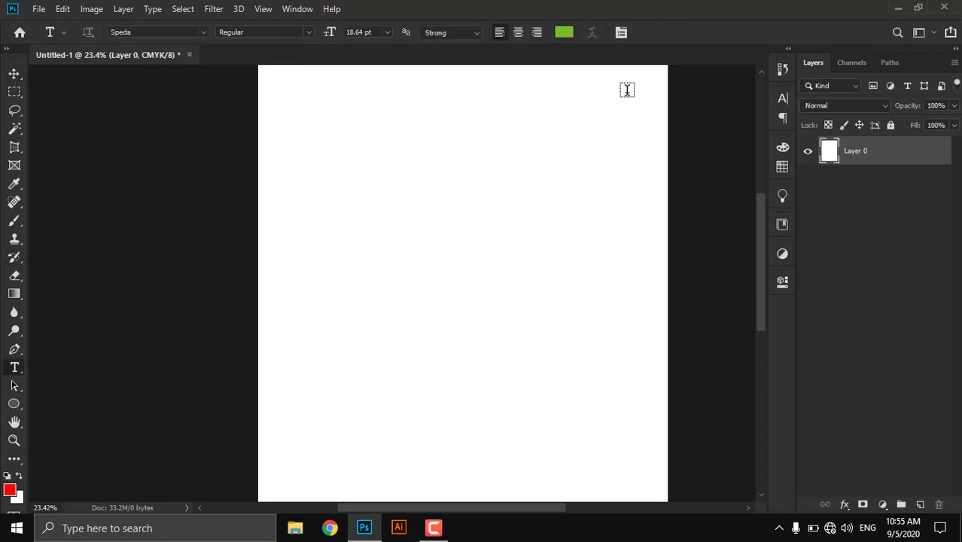
{"action": "left_click_drag", "start_coordinate": [636, 67], "coordinate": [301, 454]}
{"action": "key", "text": "Escape"}
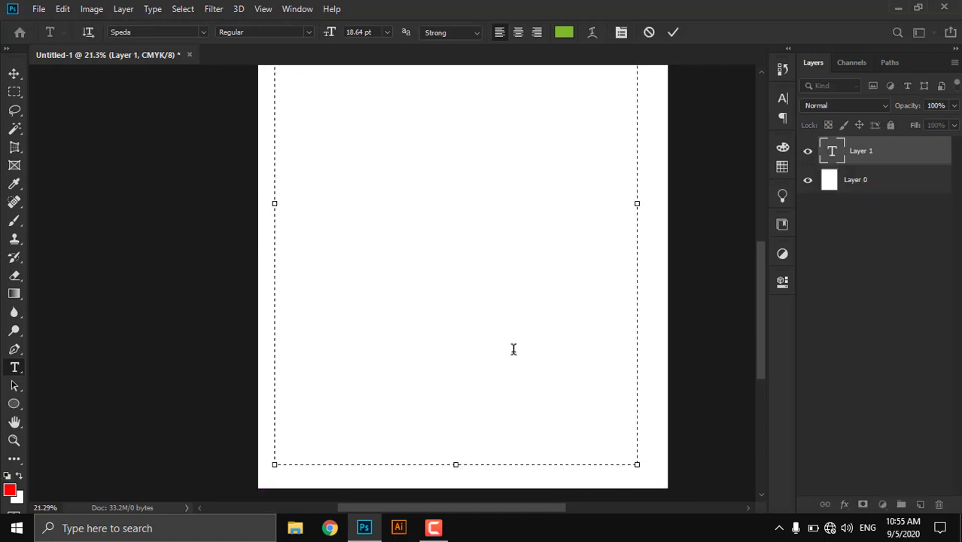
{"action": "key", "text": "ctrl+minus"}
{"action": "key", "text": "ctrl+plus"}
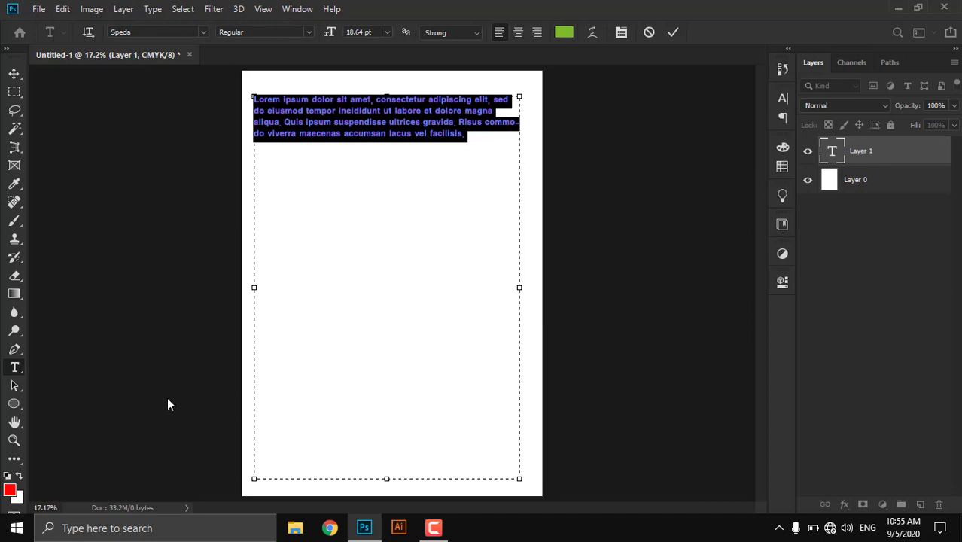
{"action": "left_click", "coordinate": [13, 73]}
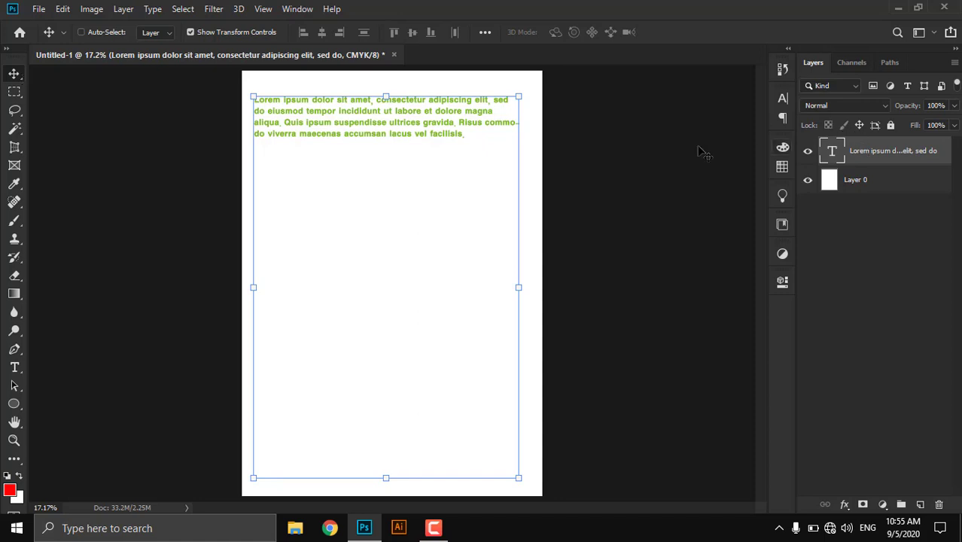
Step: Set the alignment reference to Canvas and center the paragraph text box horizontally and vertically on the page
{"action": "left_click", "coordinate": [869, 183]}
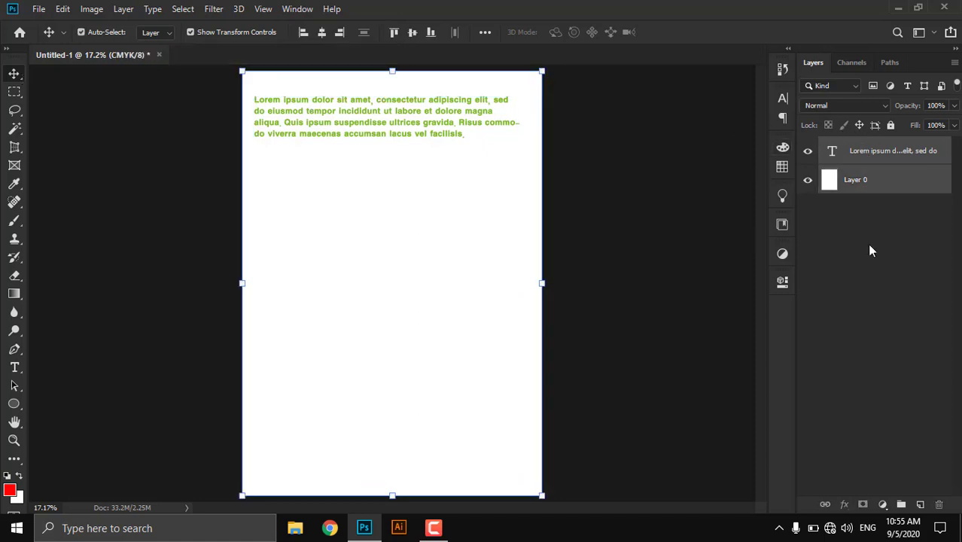
{"action": "left_click", "coordinate": [858, 153]}
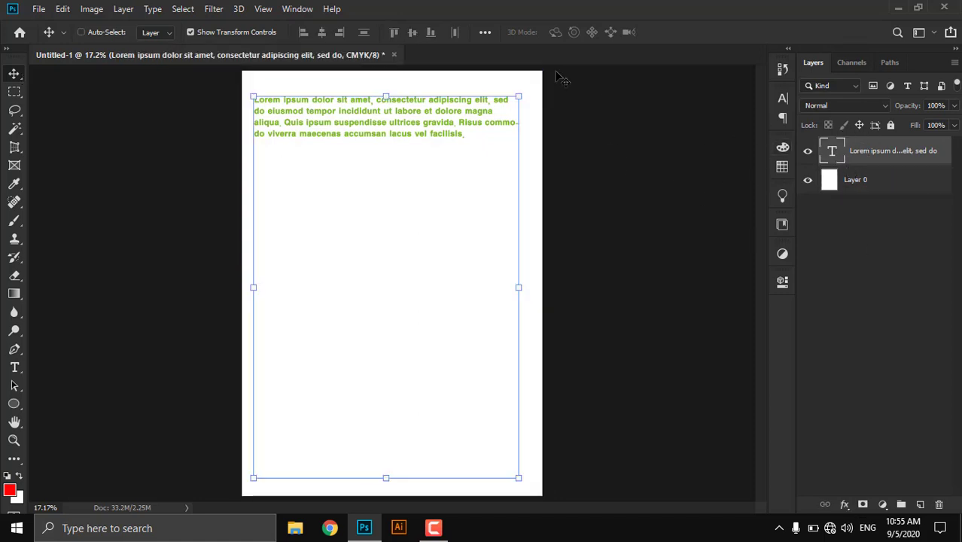
{"action": "left_click", "coordinate": [482, 32]}
{"action": "left_click", "coordinate": [529, 160]}
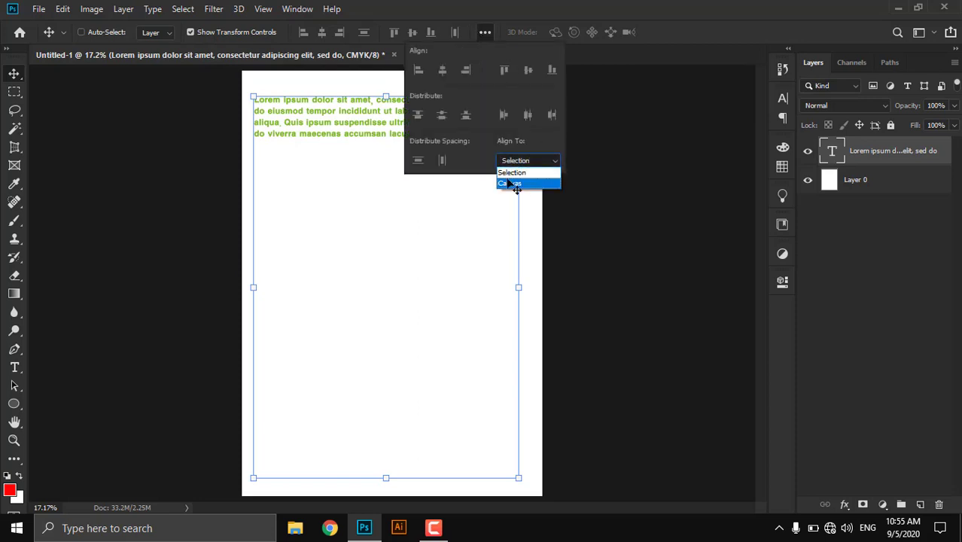
{"action": "left_click", "coordinate": [518, 184]}
{"action": "left_click", "coordinate": [322, 33]}
{"action": "left_click", "coordinate": [412, 31]}
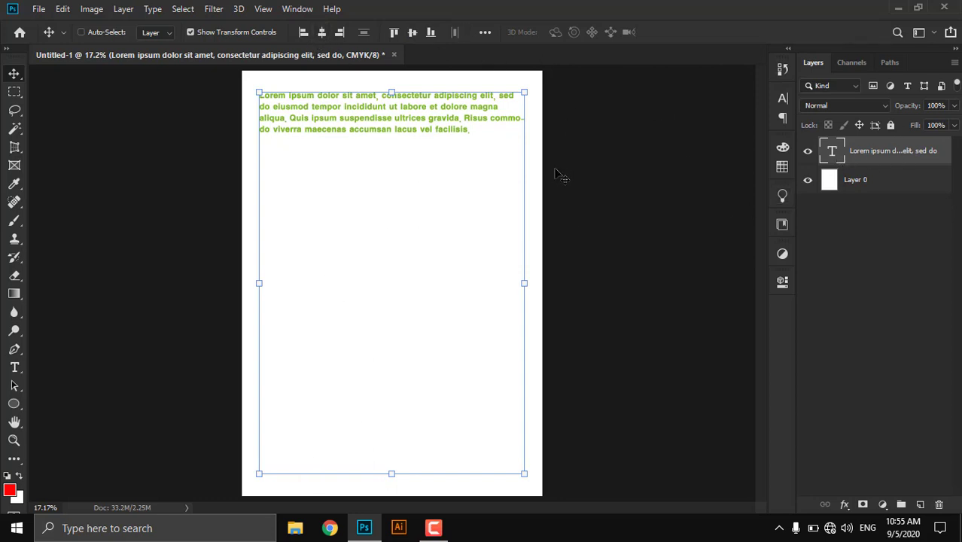
Step: Switch the keyboard to Kurdish and replace the Lorem ipsum placeholder with about five lines of random Kurdish letters
{"action": "double_click", "coordinate": [839, 148]}
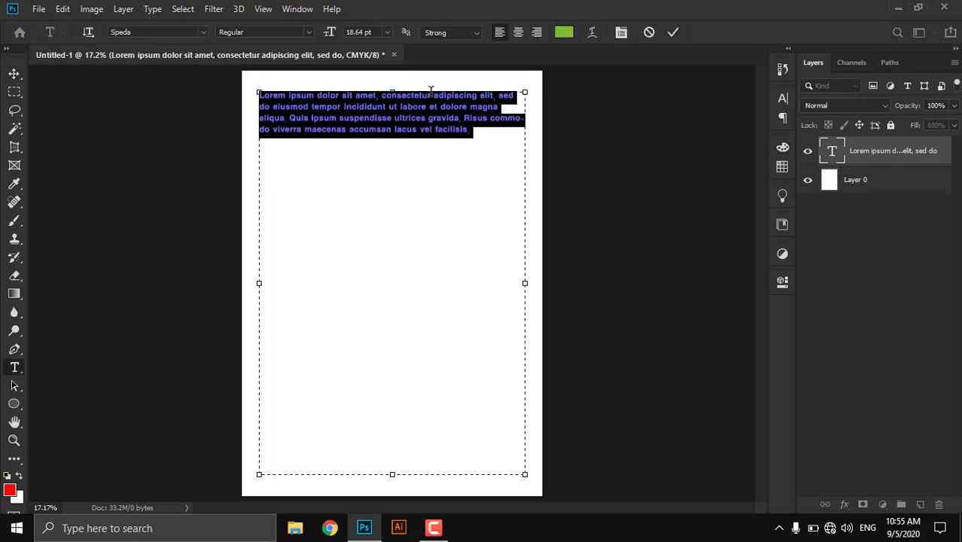
{"action": "key", "text": "alt+shift"}
{"action": "type", "text": "جسدزنجڤلەو جدنج"}
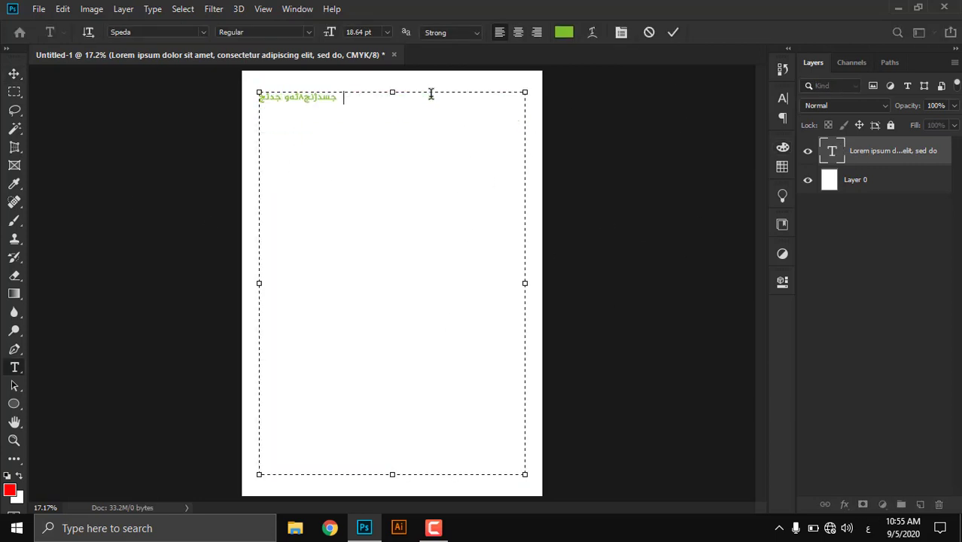
{"action": "type", "text": "جدفکزجڤد"}
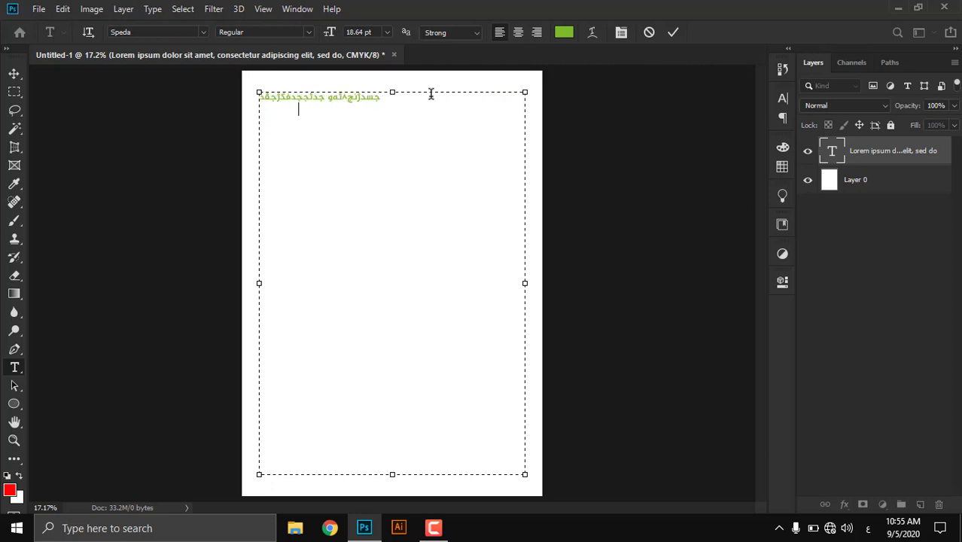
{"action": "type", "text": " جفدرڤ جدسزڤەدفبڤدزدسب جدسنج ئدبڤبجیدبجێدجید بڤجگدئحنججدجبد"}
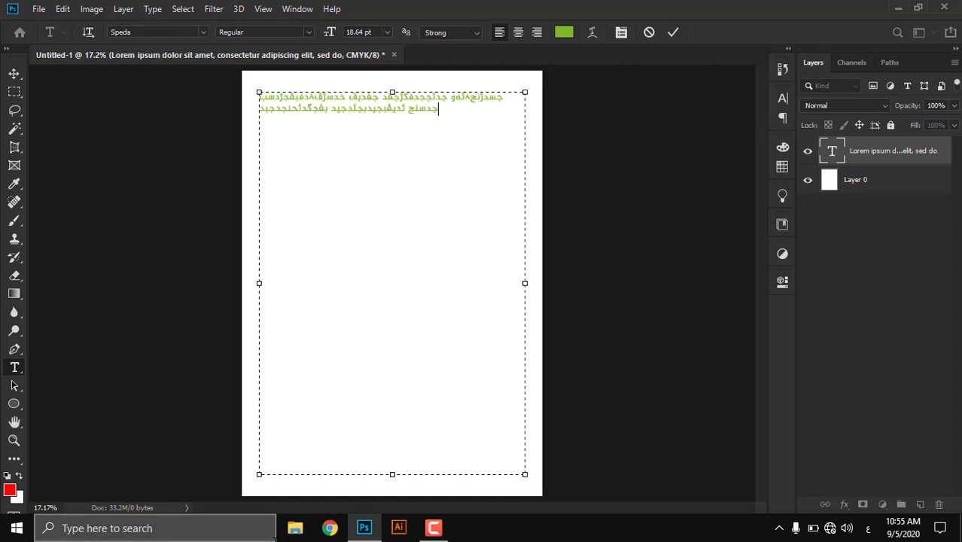
{"action": "type", "text": "جهدنججڵدهبئدفقحەفندبڤج "}
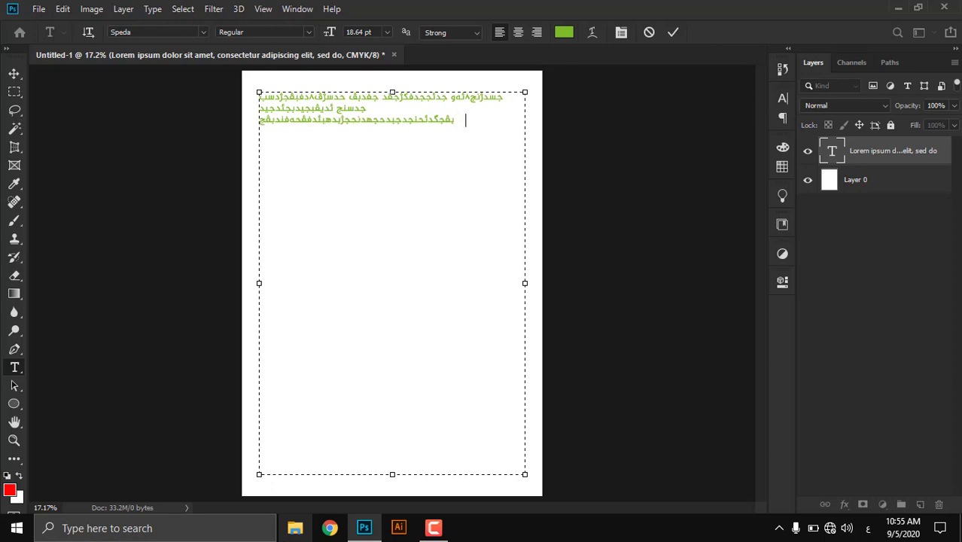
{"action": "type", "text": "ڤبنڤجڵد ڤد ژدنفێدنجبهحفقدڤن٨فدهڤ د "}
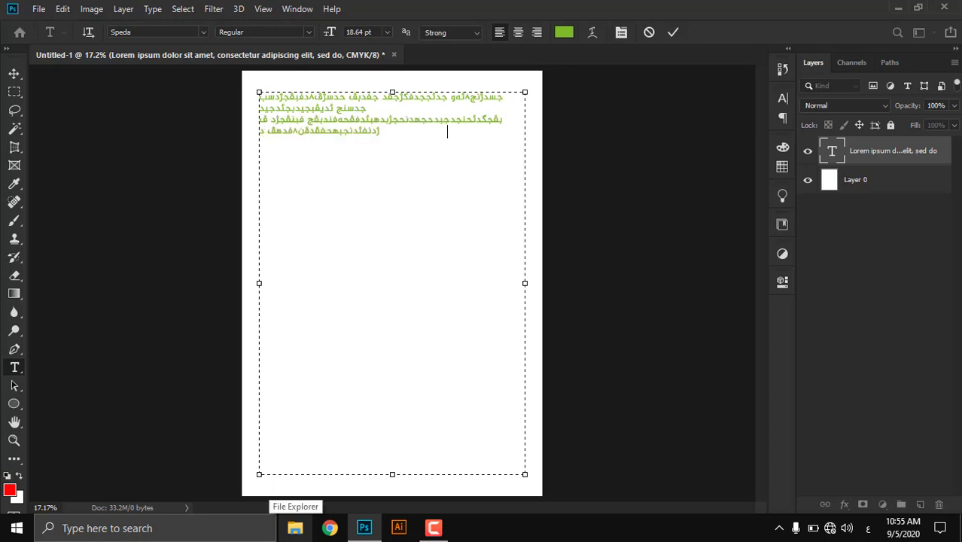
{"action": "type", "text": "نقحوڤەژڤ دژڤلەفلەئحر هڤج٩فکنڤندحفڤ ڤلکفژڤحەر کڤ"}
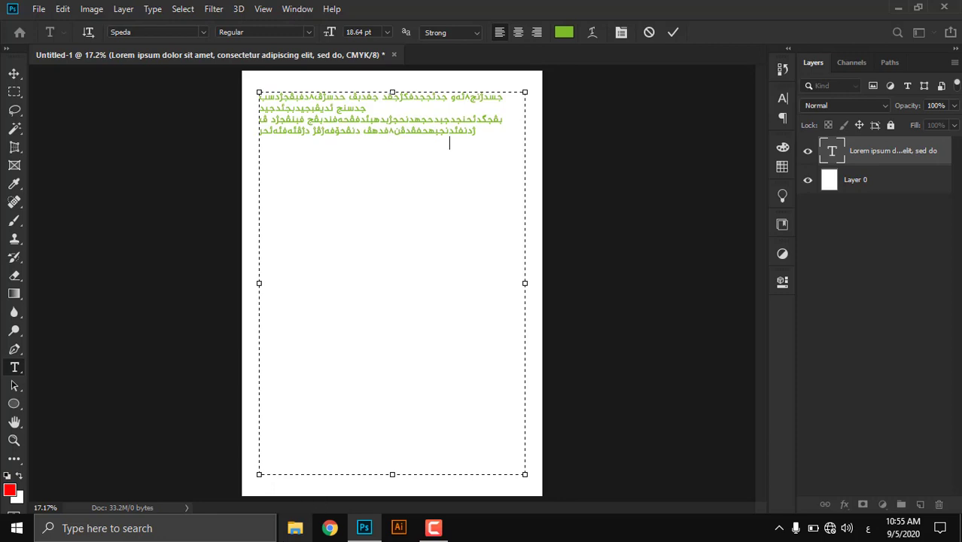
Step: Copy the whole Kurdish sample paragraph and paste it repeatedly at its end until the text box is full
{"action": "key", "text": "ctrl+a"}
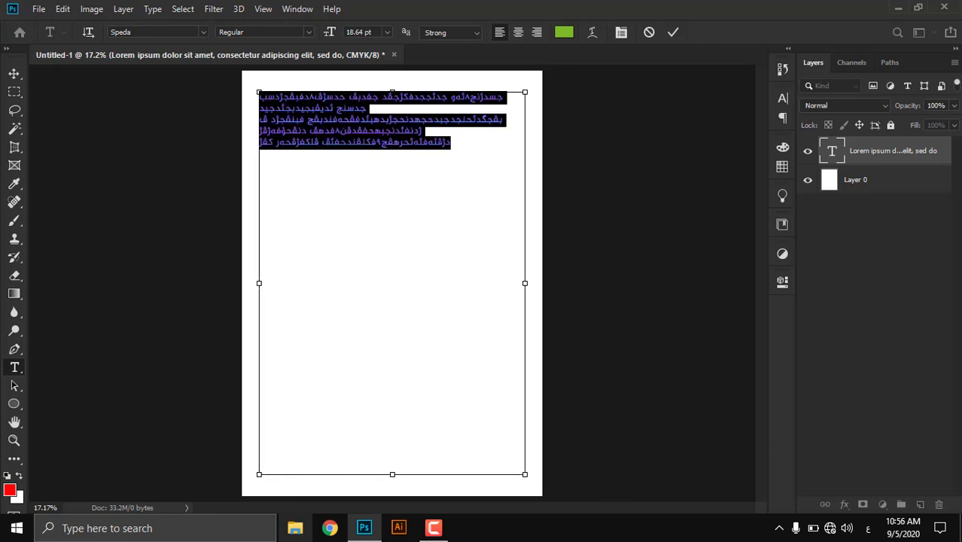
{"action": "left_click", "coordinate": [451, 141]}
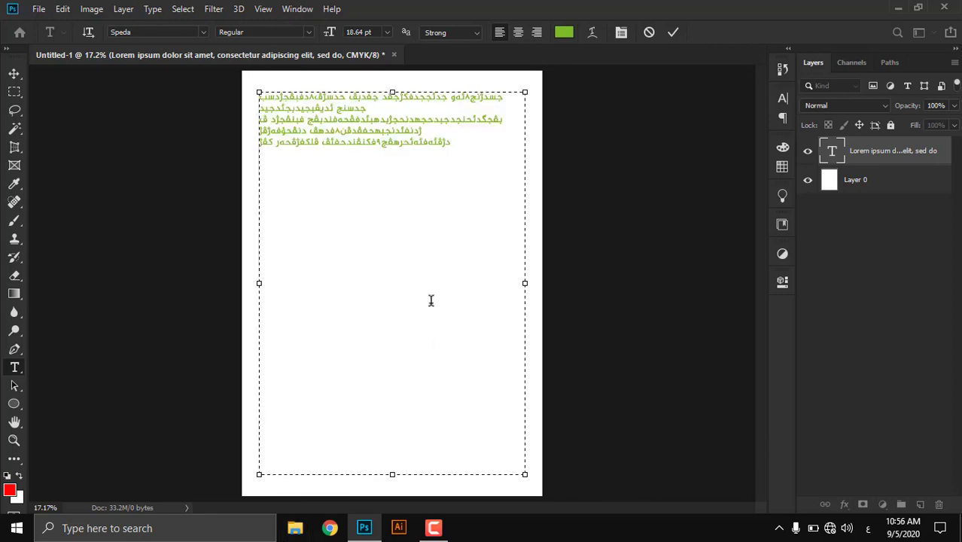
{"action": "key", "text": "ctrl+v"}
{"action": "key", "text": "ctrl+v"}
{"action": "key", "text": "ctrl+v"}
{"action": "key", "text": "ctrl+v"}
{"action": "key", "text": "ctrl+v"}
{"action": "key", "text": "ctrl+v"}
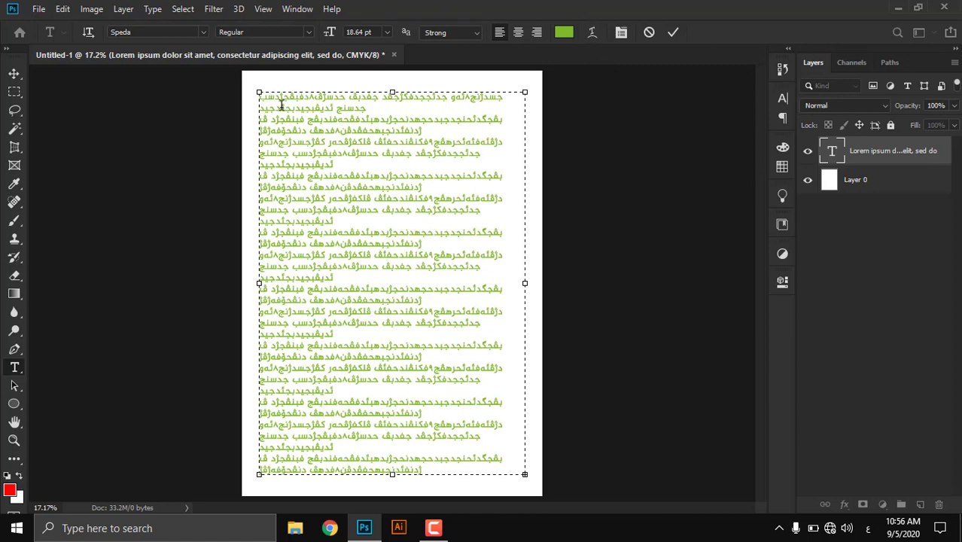
{"action": "scroll", "coordinate": [280, 114], "scroll_direction": "up", "scroll_amount": 2}
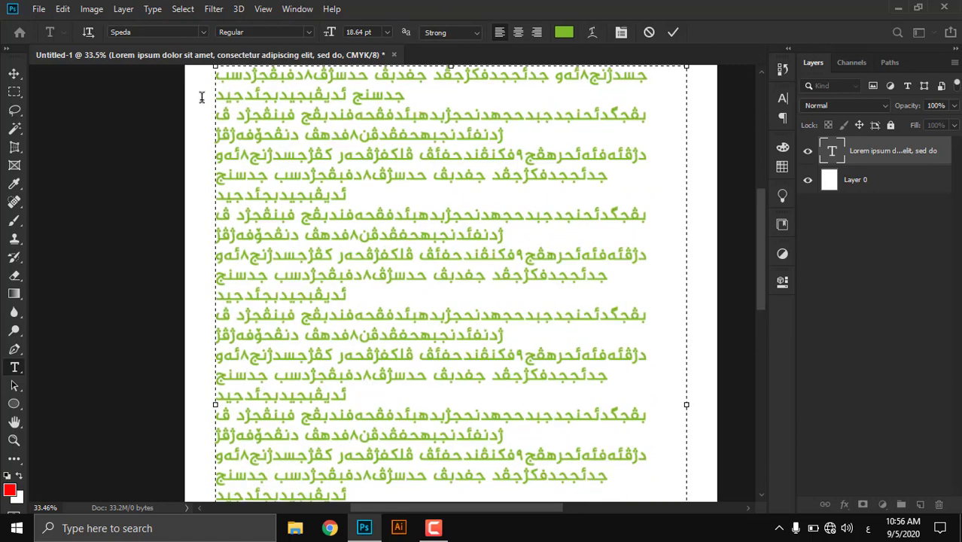
Step: Right-align the Kurdish paragraph text and commit the edit
{"action": "scroll", "coordinate": [345, 128], "scroll_direction": "down", "scroll_amount": 2}
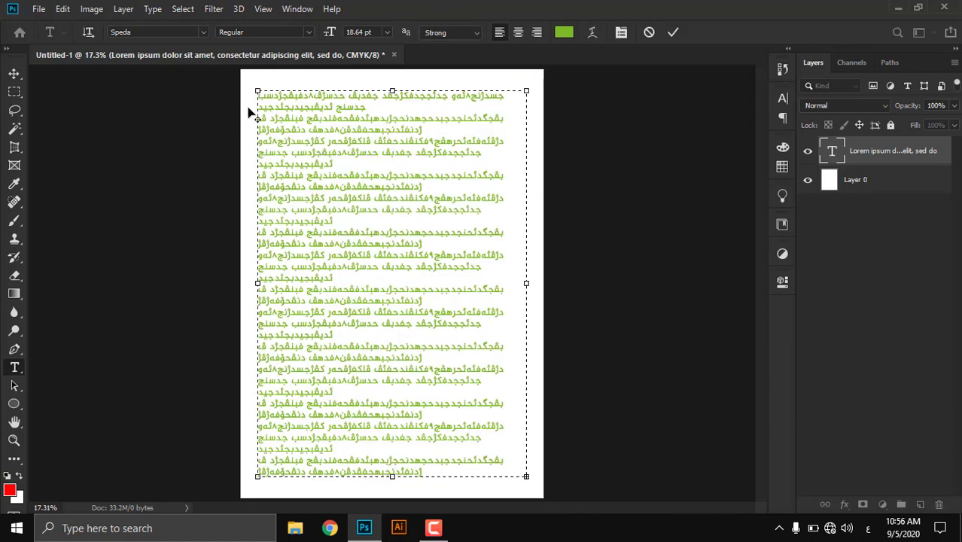
{"action": "left_click", "coordinate": [535, 31]}
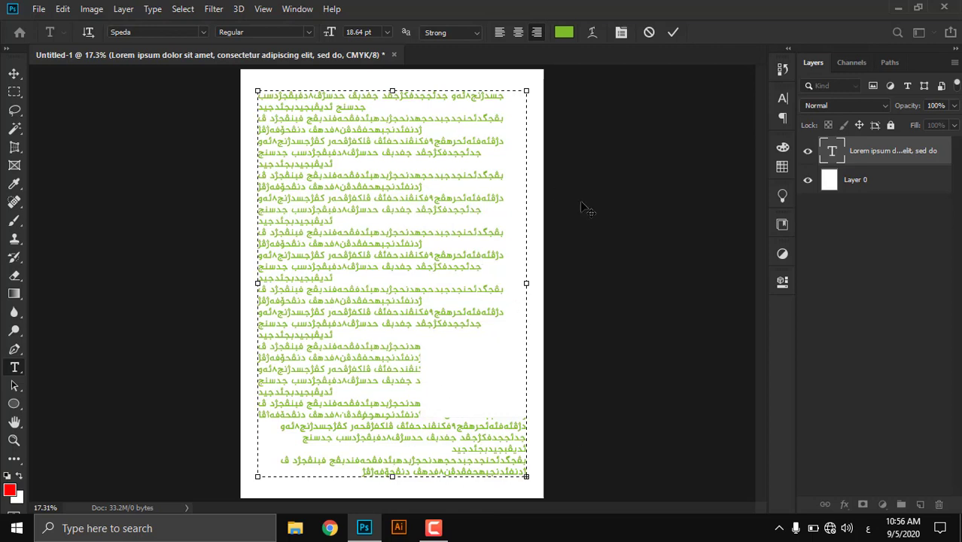
{"action": "key", "text": "ctrl+a"}
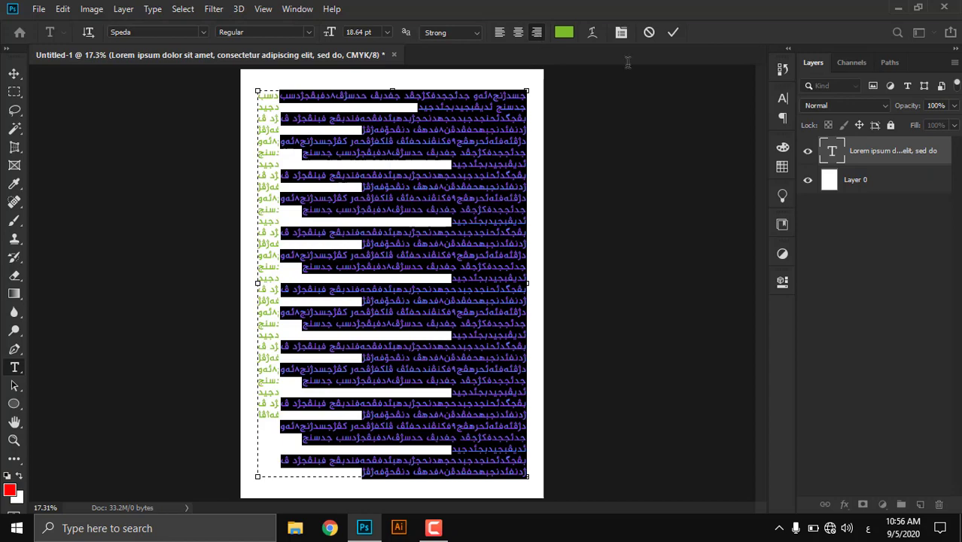
{"action": "key", "text": "ctrl+h"}
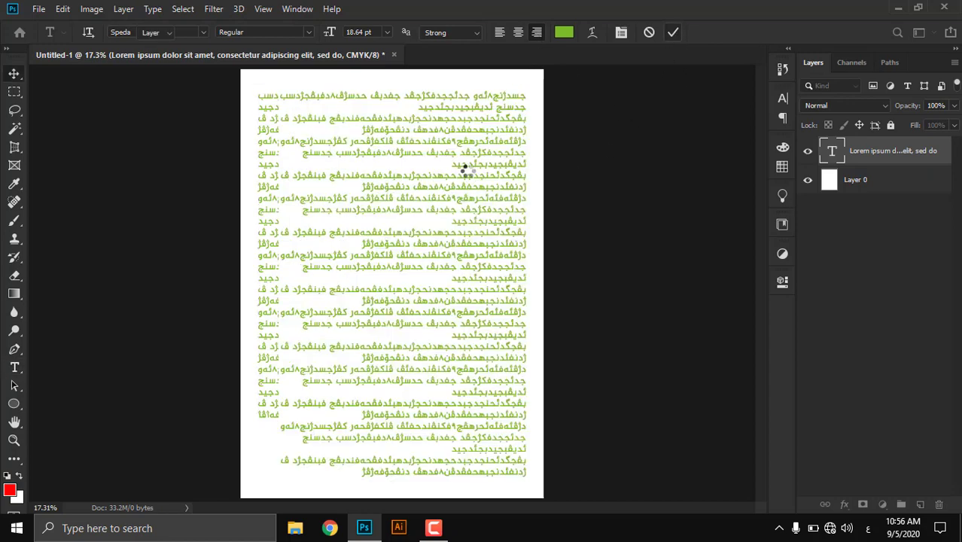
{"action": "key", "text": "ctrl+Return"}
{"action": "key", "text": "z"}
{"action": "left_click_drag", "start_coordinate": [455, 168], "coordinate": [231, 148]}
{"action": "left_click", "coordinate": [18, 72]}
Step: Select all the Kurdish paragraph text, try center alignment, and set it back to right alignment
{"action": "double_click", "coordinate": [407, 243]}
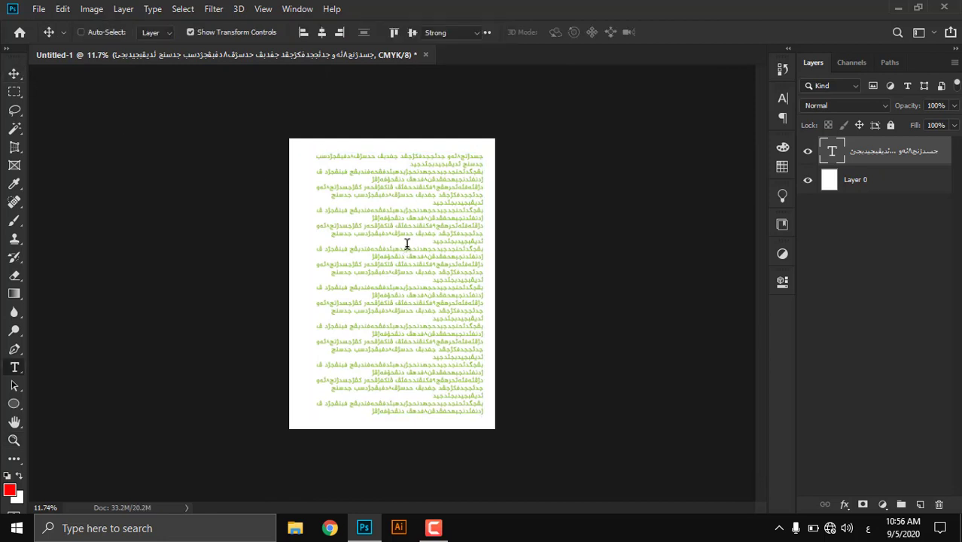
{"action": "key", "text": "ctrl+a"}
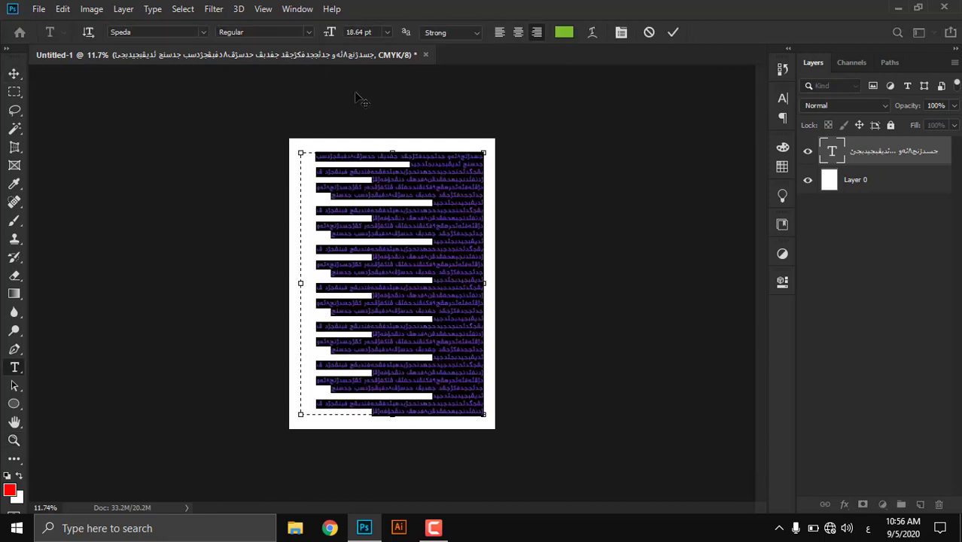
{"action": "left_click", "coordinate": [518, 32]}
{"action": "left_click", "coordinate": [536, 32]}
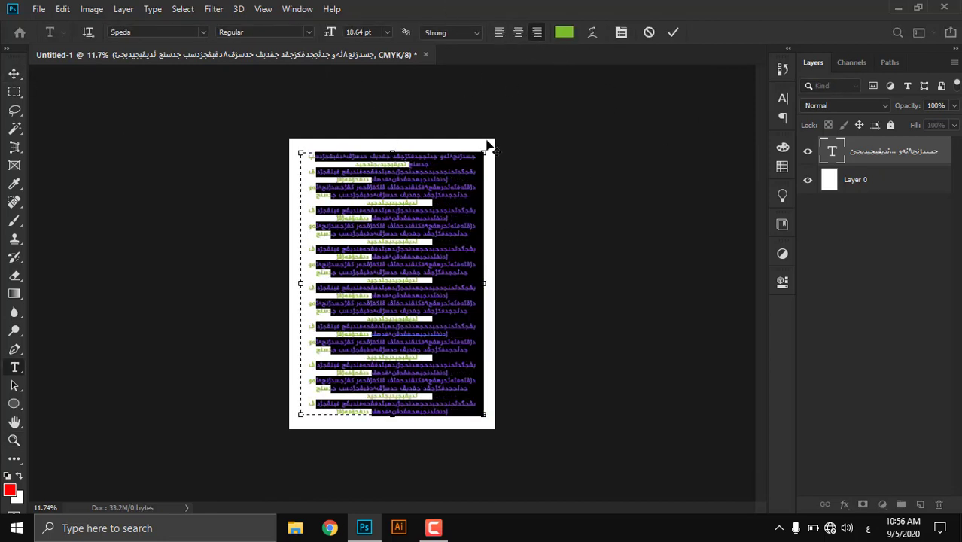
{"action": "key", "text": "ctrl+plus"}
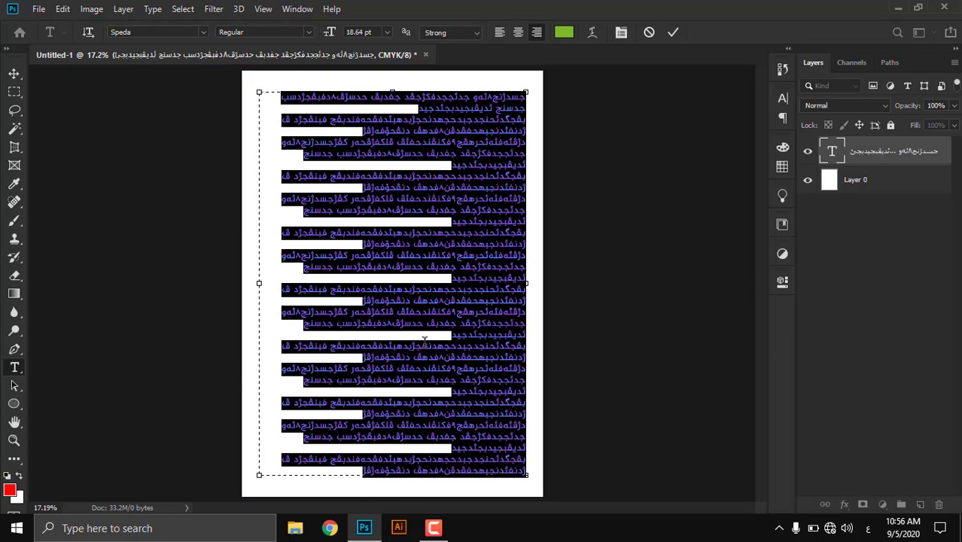
Step: Try to delete a passage near the paragraph's end and another from its middle lines
{"action": "left_click", "coordinate": [325, 373]}
{"action": "left_click_drag", "start_coordinate": [282, 345], "coordinate": [461, 414]}
{"action": "key", "text": "Right"}
{"action": "key", "text": "BackSpace"}
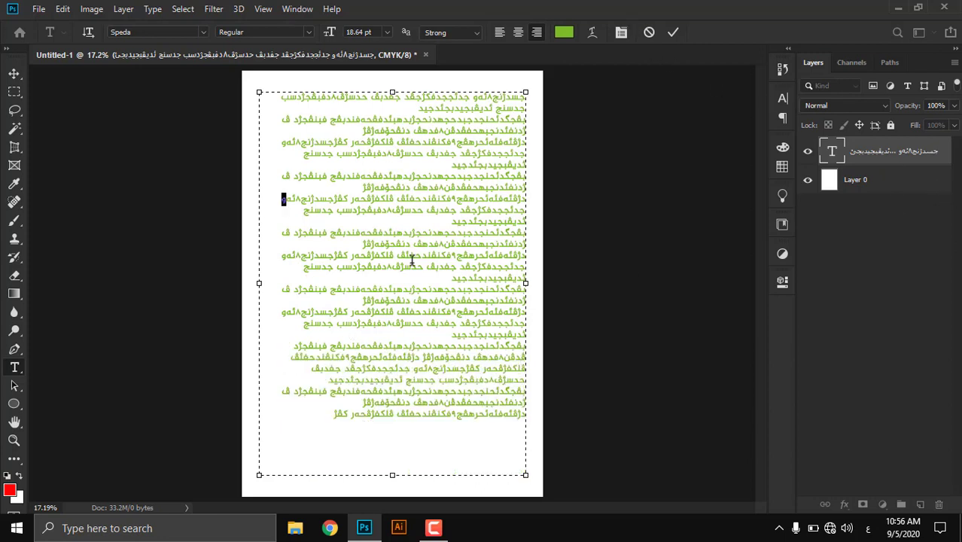
{"action": "left_click_drag", "start_coordinate": [279, 201], "coordinate": [449, 320]}
{"action": "key", "text": "BackSpace"}
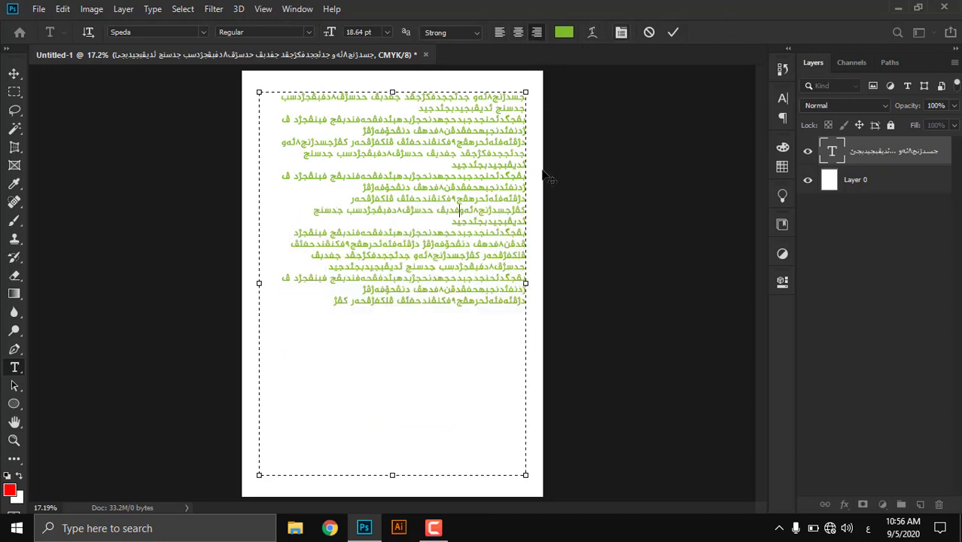
Step: Detach the Character and Paragraph panel group from the dock, move it beside the page, and close it
{"action": "left_click", "coordinate": [622, 32]}
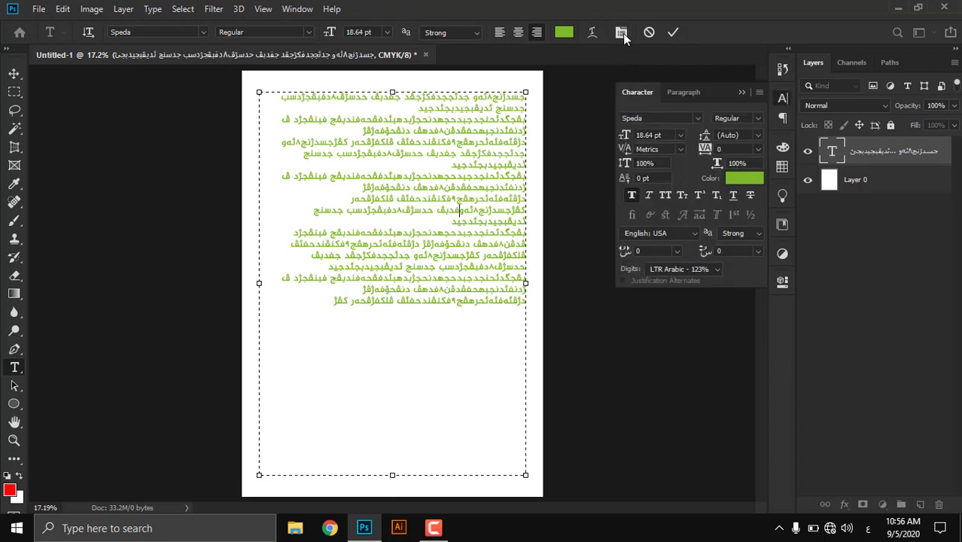
{"action": "left_click_drag", "start_coordinate": [718, 94], "coordinate": [660, 162]}
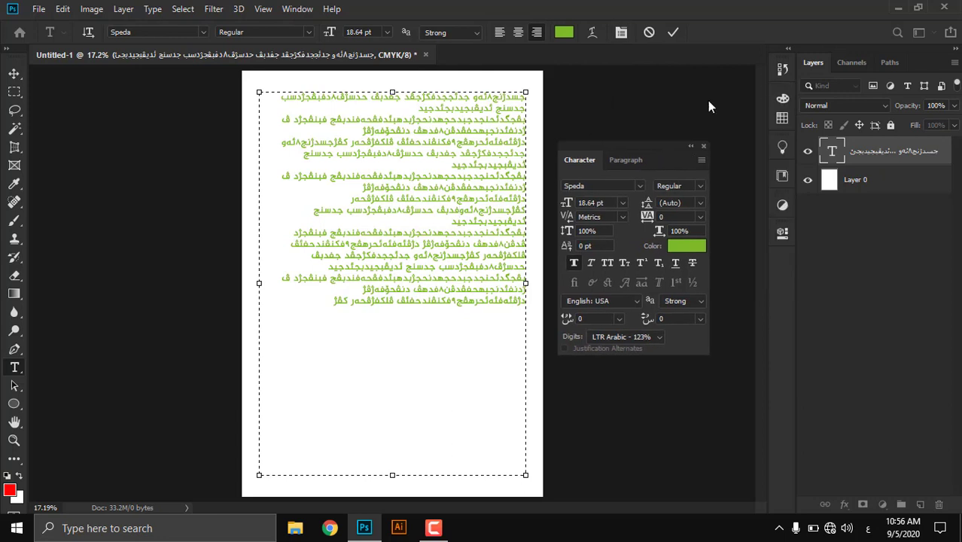
{"action": "left_click_drag", "start_coordinate": [602, 148], "coordinate": [577, 123]}
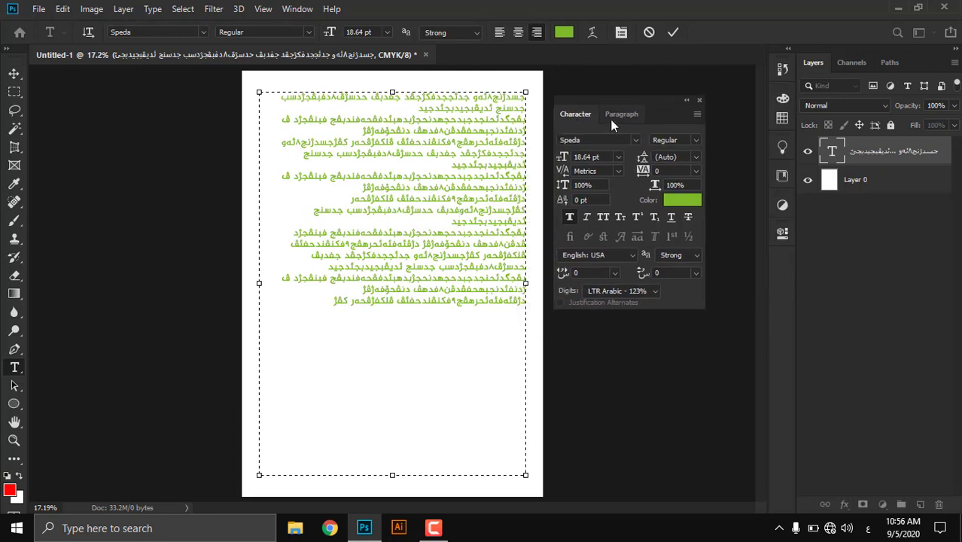
{"action": "left_click", "coordinate": [699, 101]}
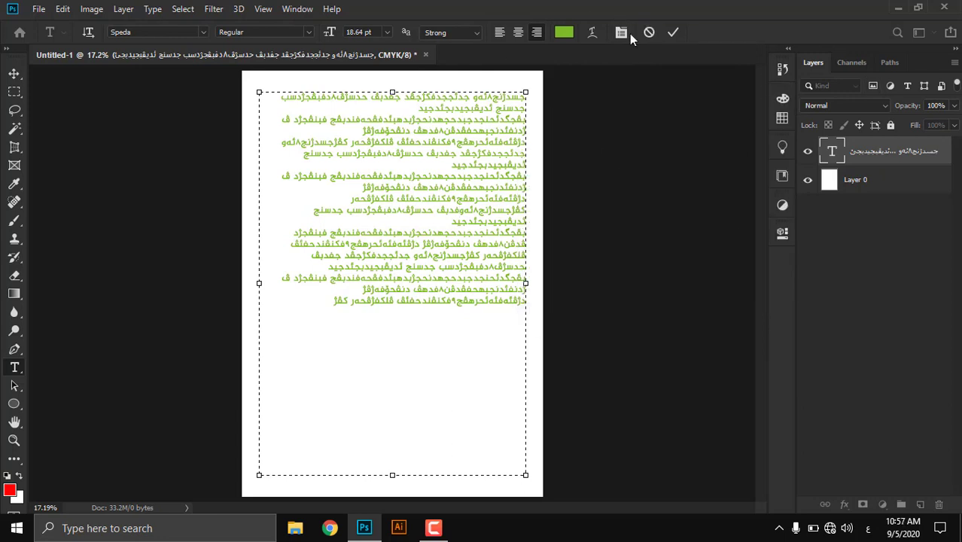
Step: Discard the pending deletions in the text box, and undo and redo the replacement of the Lorem ipsum text
{"action": "left_click", "coordinate": [672, 32]}
{"action": "key", "text": "v"}
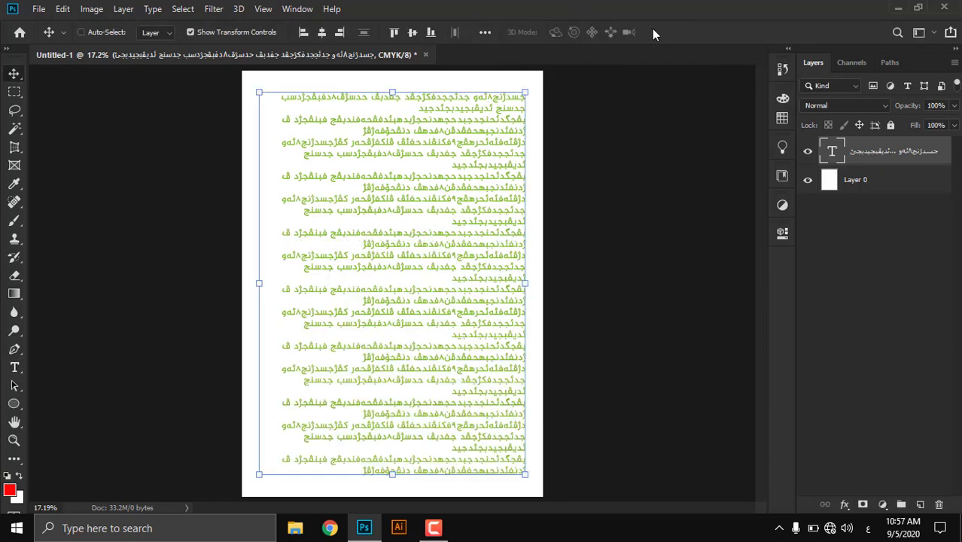
{"action": "key", "text": "ctrl+z"}
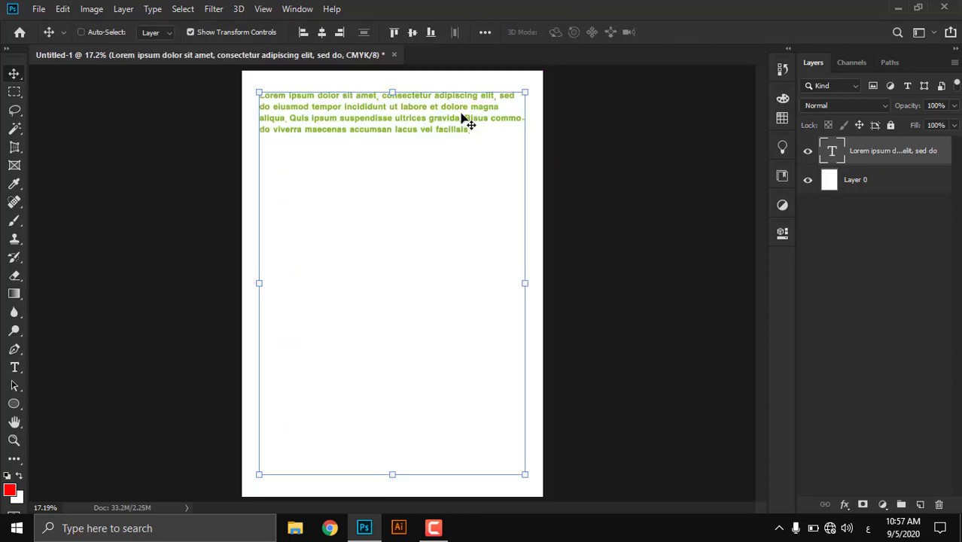
{"action": "key", "text": "ctrl+shift+z"}
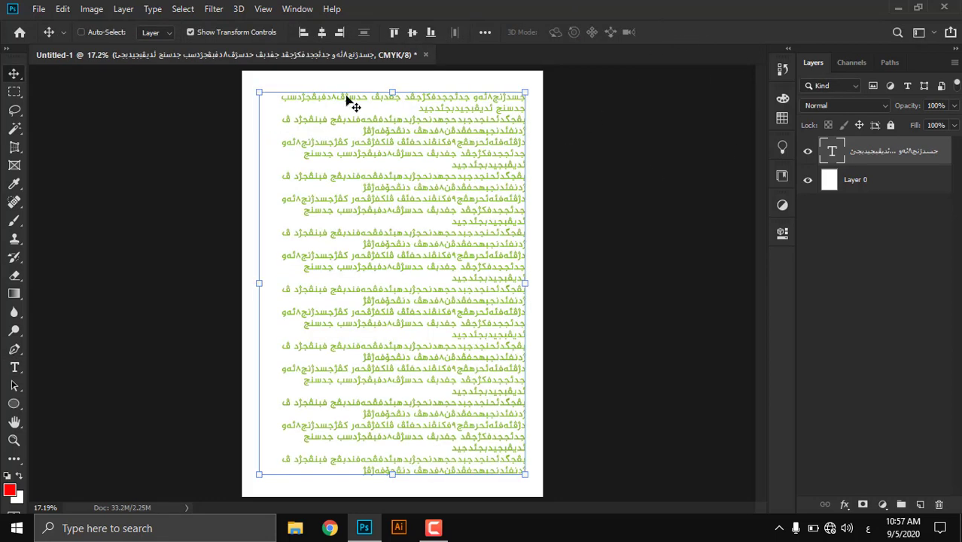
Step: Show the Paragraph panel and dock its group in the collapsed panel strip below Properties
{"action": "left_click", "coordinate": [298, 11]}
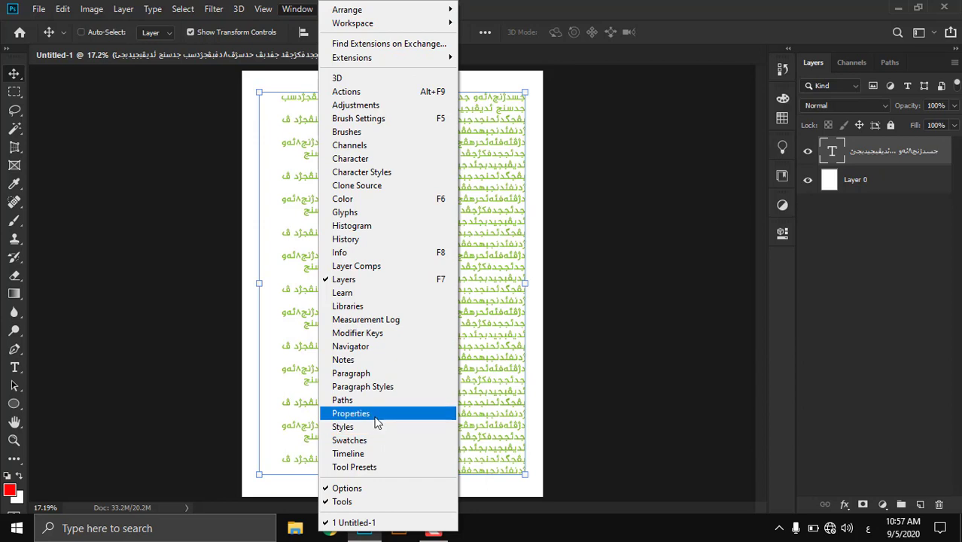
{"action": "left_click", "coordinate": [369, 374]}
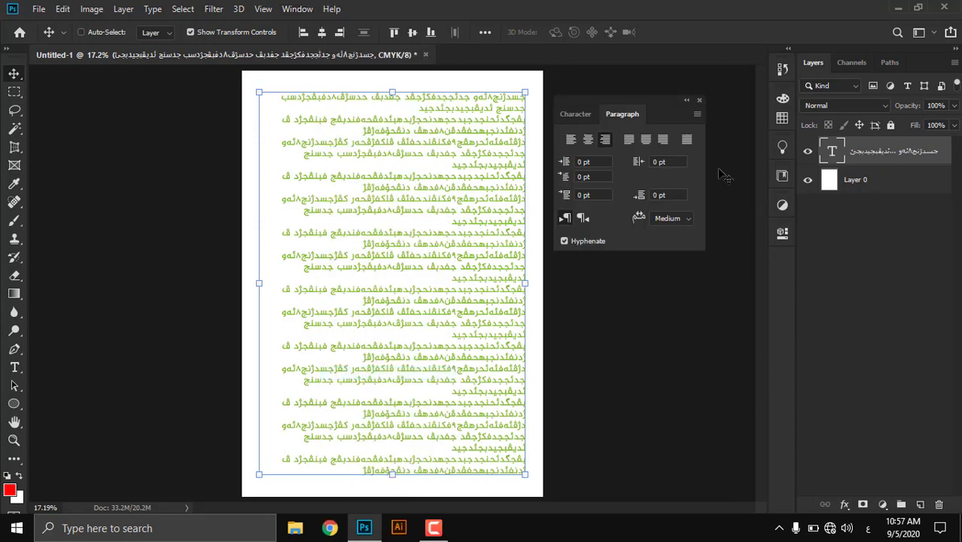
{"action": "left_click_drag", "start_coordinate": [646, 100], "coordinate": [781, 277]}
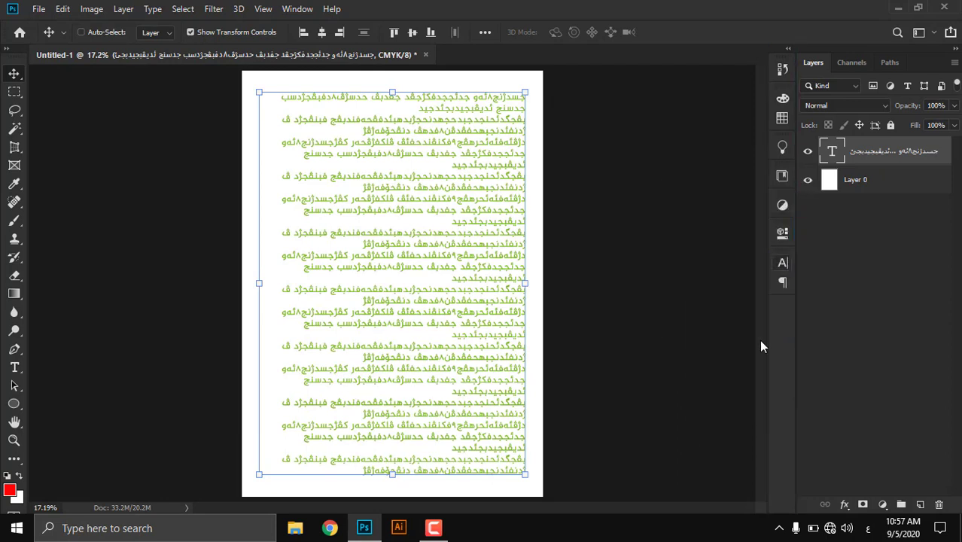
Step: Examine the docked Character and Paragraph settings and the text layer's Properties
{"action": "left_click", "coordinate": [782, 263]}
{"action": "left_click", "coordinate": [779, 280]}
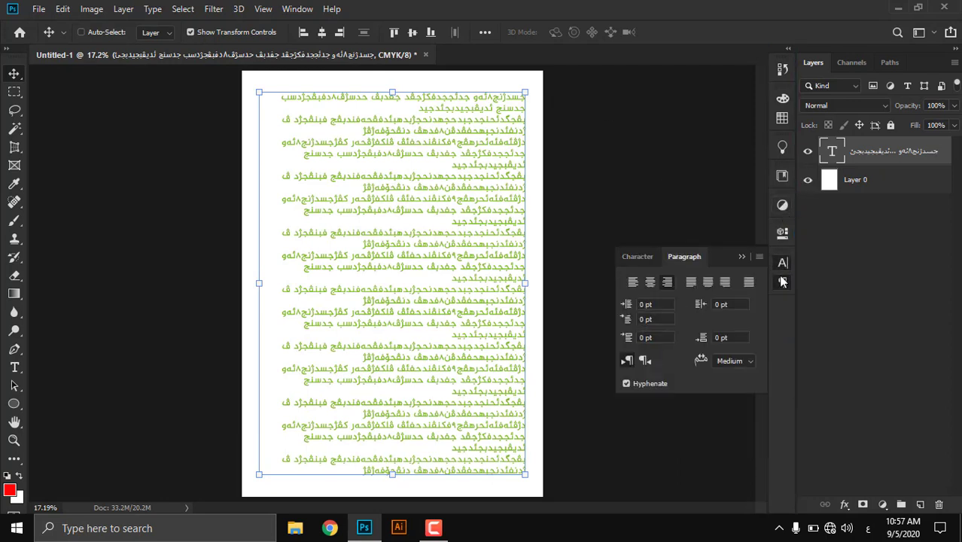
{"action": "left_click", "coordinate": [783, 264]}
{"action": "left_click", "coordinate": [780, 279]}
{"action": "left_click", "coordinate": [783, 232]}
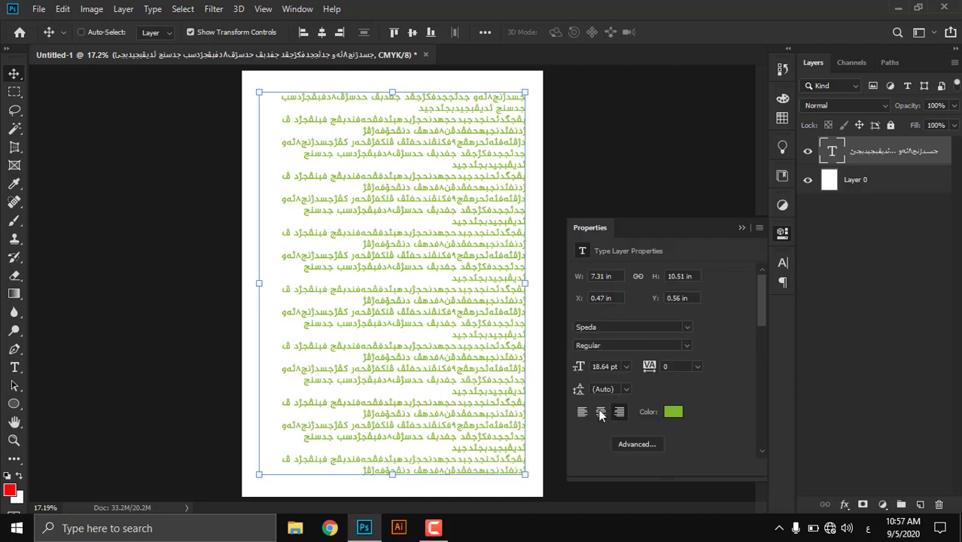
Step: Look through the font family, font style and leading options for the paragraph in the Character panel, previewing Agency FB
{"action": "left_click", "coordinate": [782, 262]}
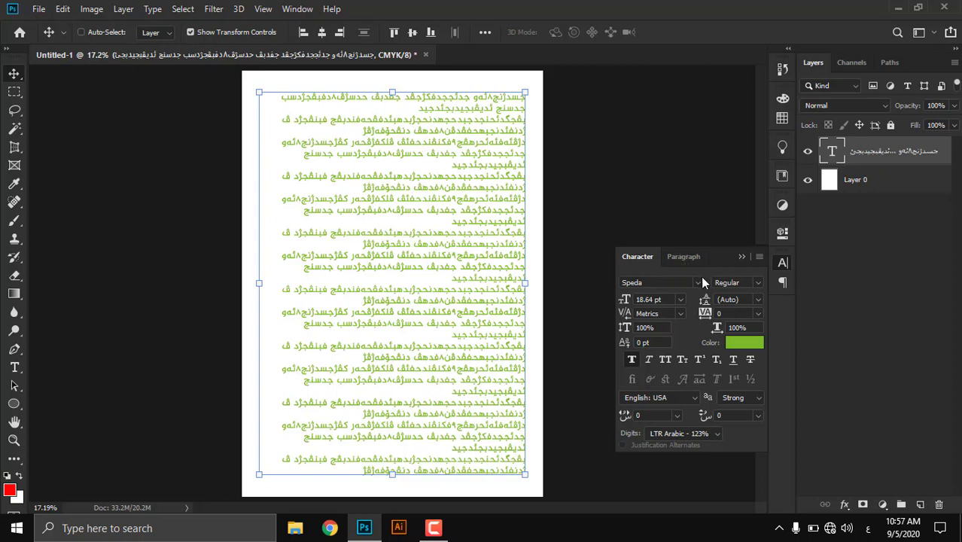
{"action": "left_click", "coordinate": [698, 283]}
{"action": "key", "text": "Up"}
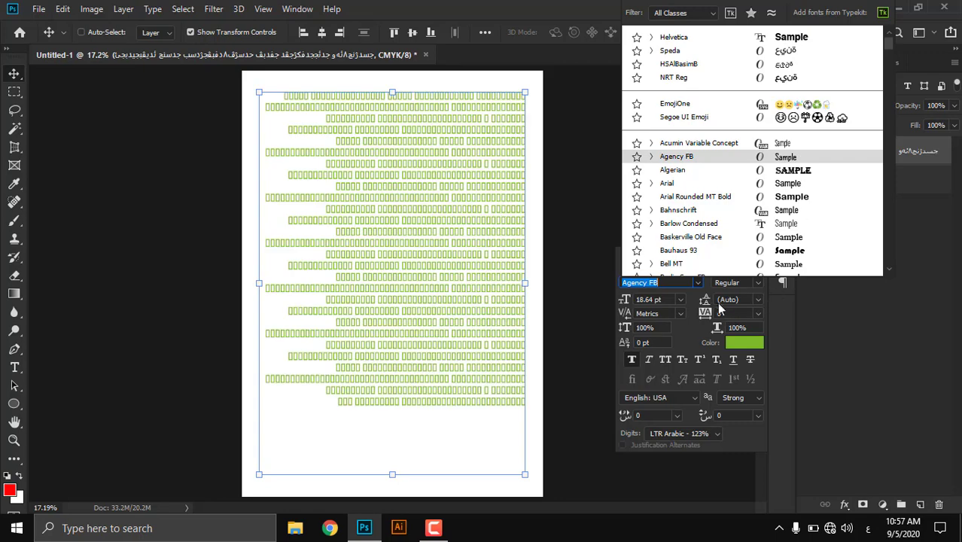
{"action": "key", "text": "Escape"}
{"action": "left_click", "coordinate": [734, 283]}
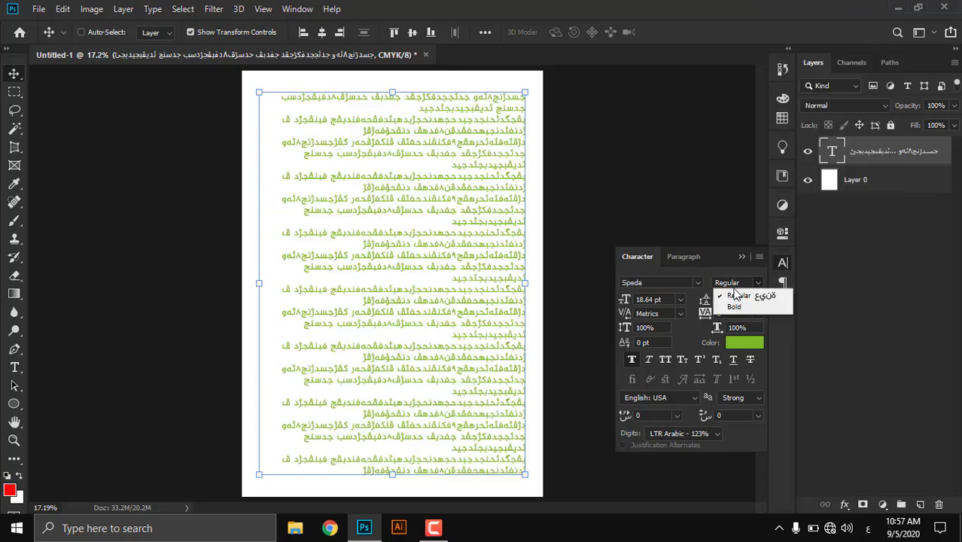
{"action": "left_click", "coordinate": [683, 293]}
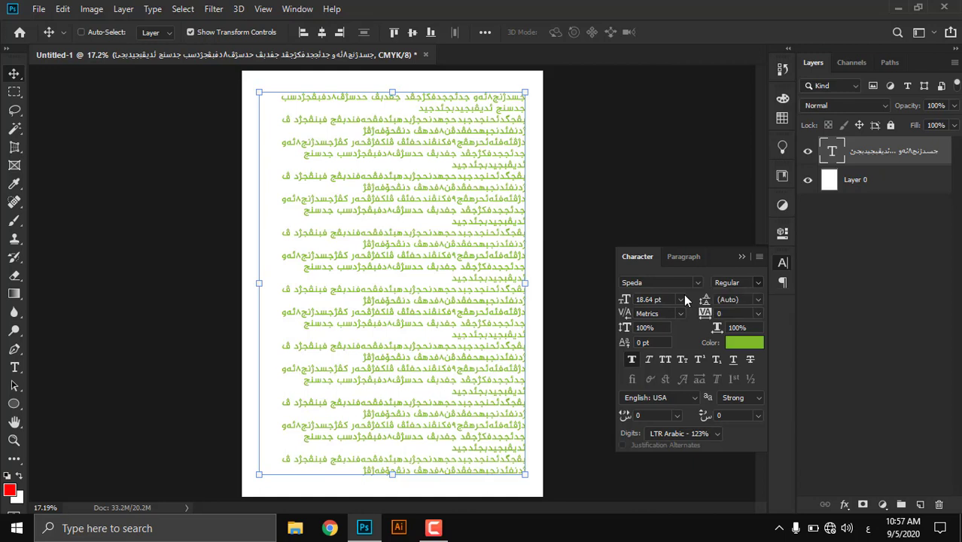
{"action": "left_click", "coordinate": [757, 300]}
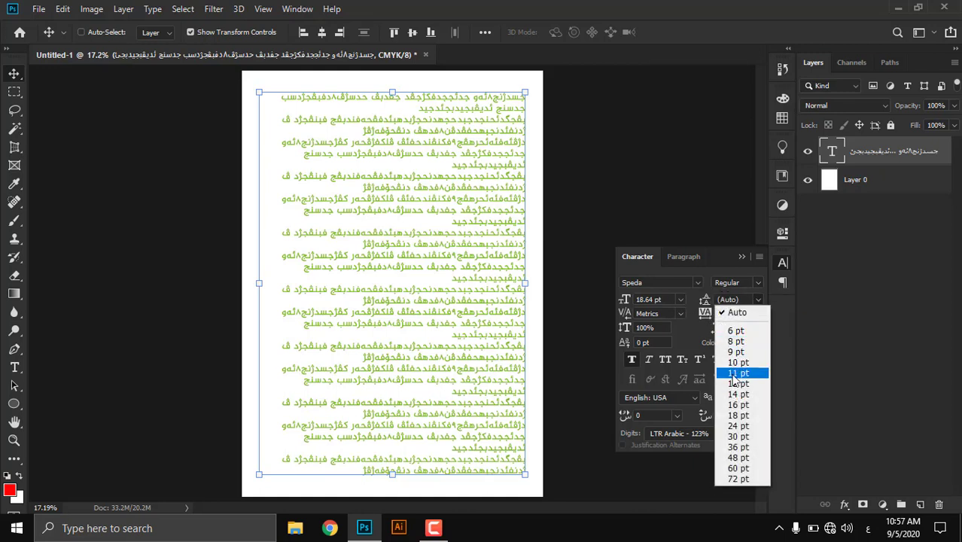
{"action": "left_click", "coordinate": [474, 234]}
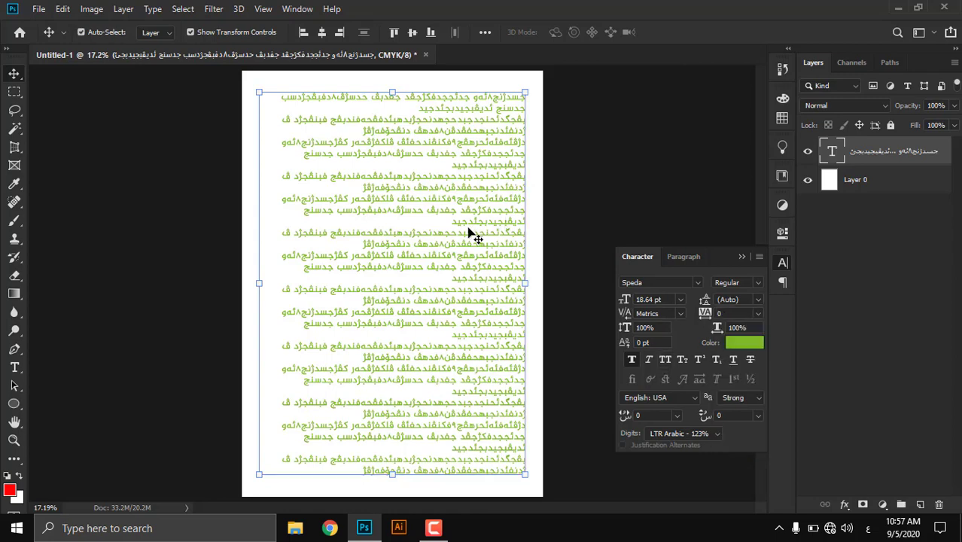
Step: Select all the Kurdish paragraph text and set its leading to 6 pt
{"action": "double_click", "coordinate": [465, 248]}
{"action": "left_click", "coordinate": [459, 258]}
{"action": "key", "text": "ctrl+a"}
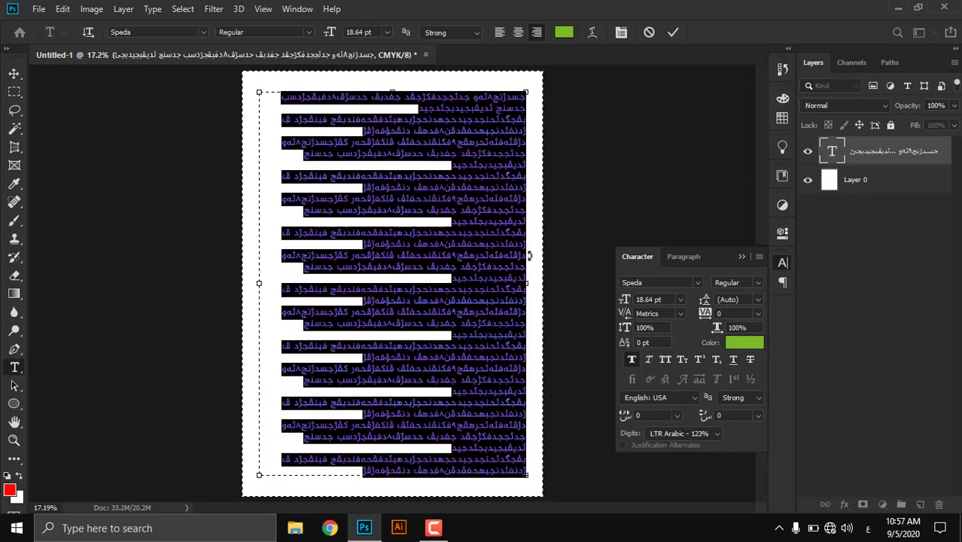
{"action": "left_click", "coordinate": [757, 299]}
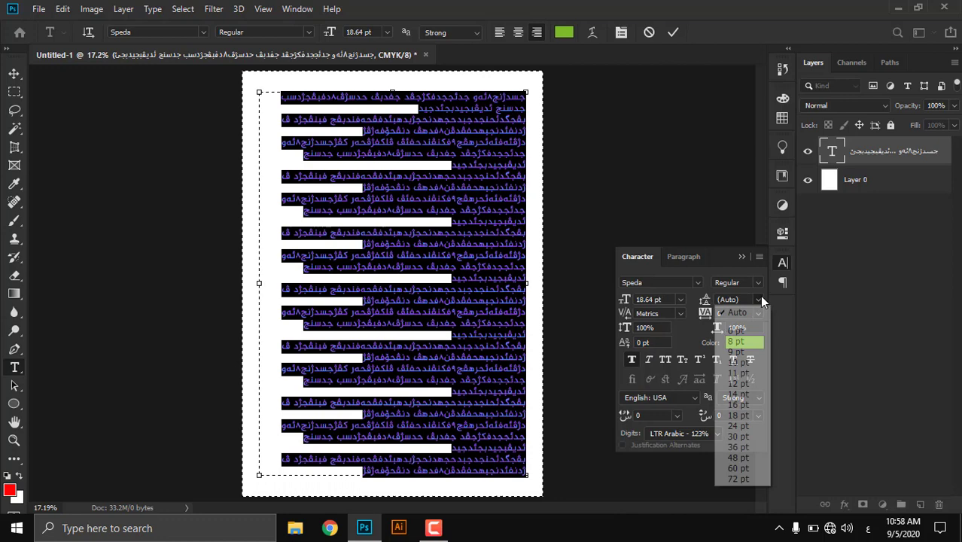
{"action": "left_click", "coordinate": [736, 332]}
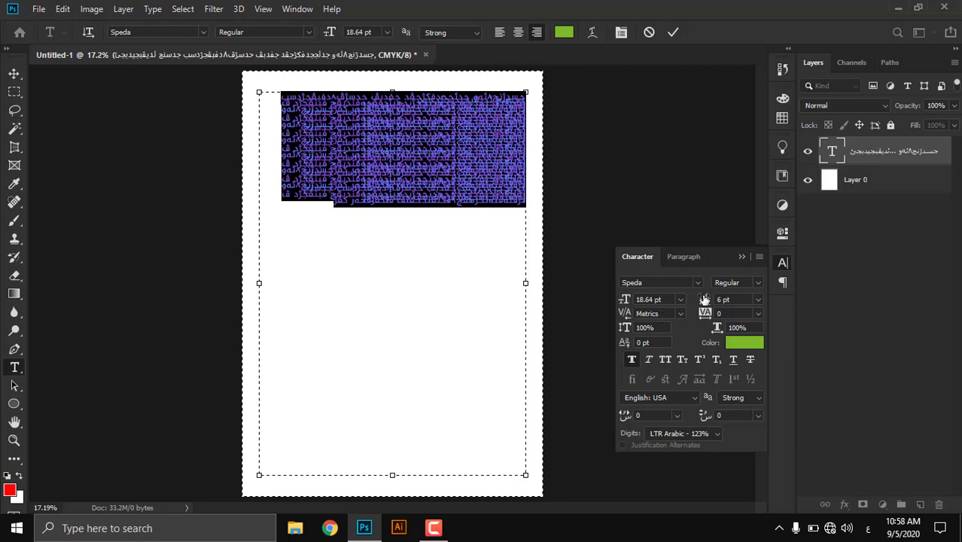
Step: Try a leading of 40 pt on the selected text and reset the leading to Auto
{"action": "mouse_move", "coordinate": [704, 299]}
{"action": "left_mouse_down"}
{"action": "mouse_move", "coordinate": [736, 304]}
{"action": "mouse_move", "coordinate": [696, 300]}
{"action": "left_mouse_up"}
{"action": "left_click", "coordinate": [751, 301]}
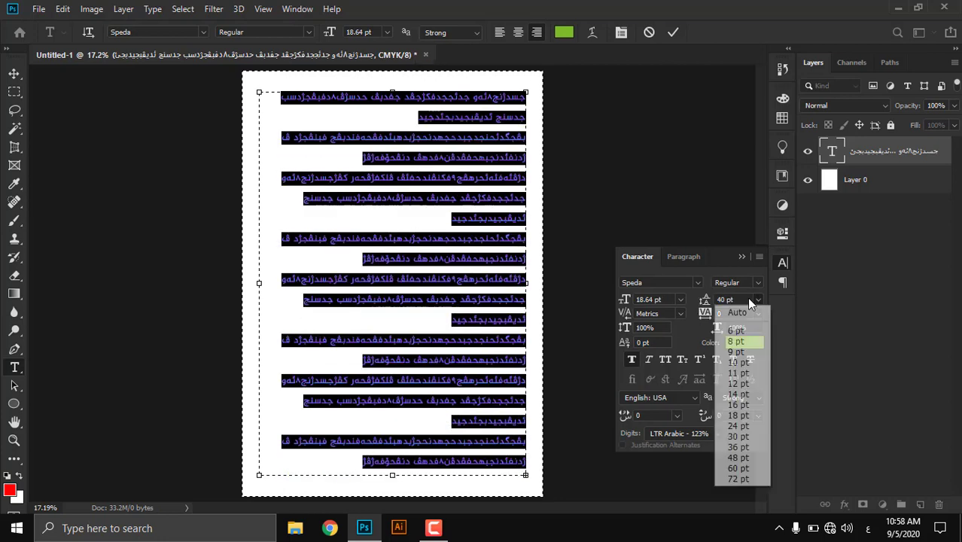
{"action": "left_click", "coordinate": [737, 313]}
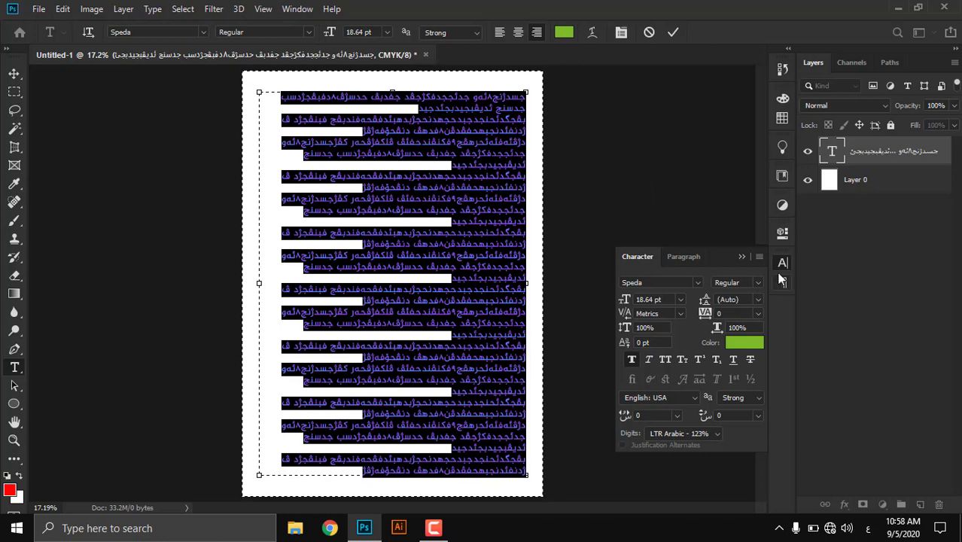
Step: Look at the kerning options for the selected text, keeping Metrics
{"action": "left_click", "coordinate": [679, 315]}
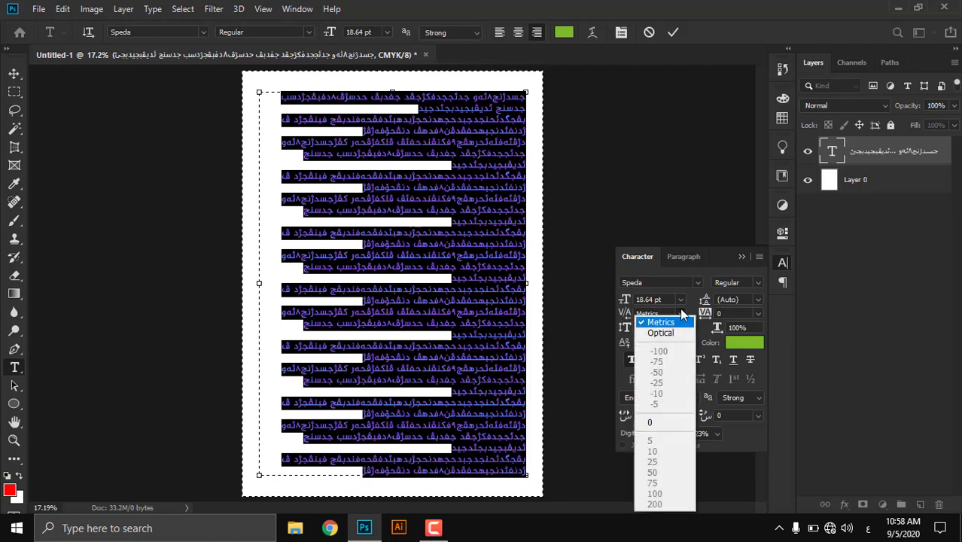
{"action": "left_click", "coordinate": [679, 308]}
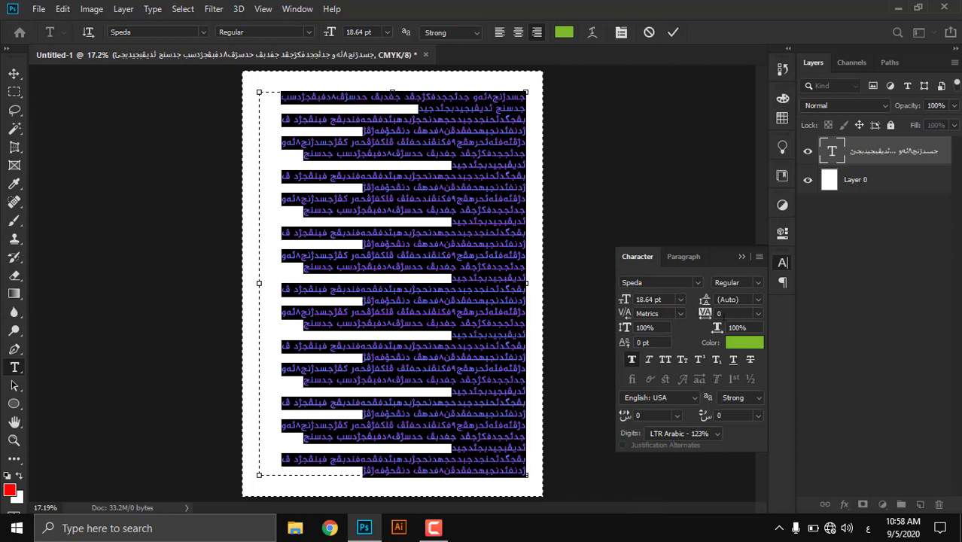
Step: Try a tracking of 560 on the selected Kurdish text and reset the tracking to 0
{"action": "left_click", "coordinate": [758, 314]}
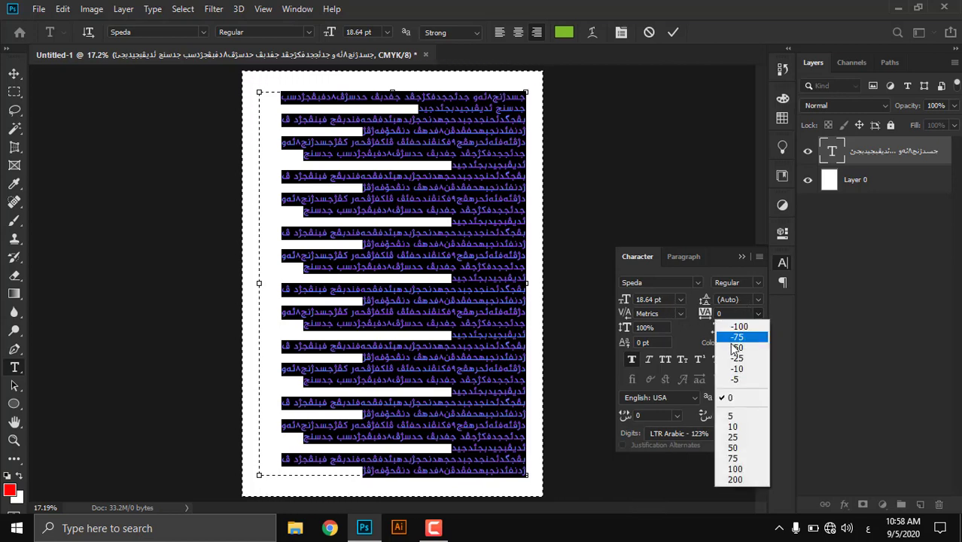
{"action": "left_click", "coordinate": [696, 316]}
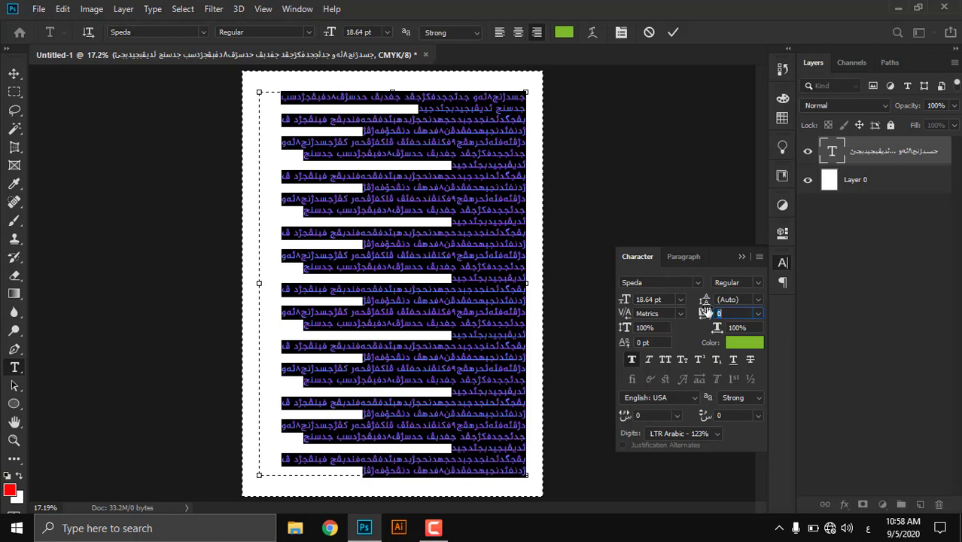
{"action": "left_click_drag", "start_coordinate": [703, 313], "coordinate": [724, 311]}
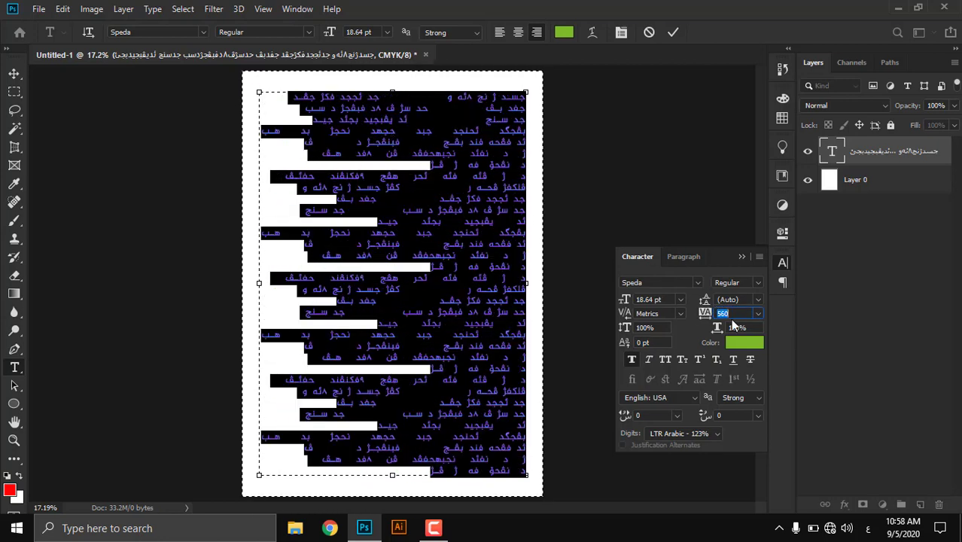
{"action": "left_click", "coordinate": [757, 314]}
{"action": "left_click", "coordinate": [730, 399]}
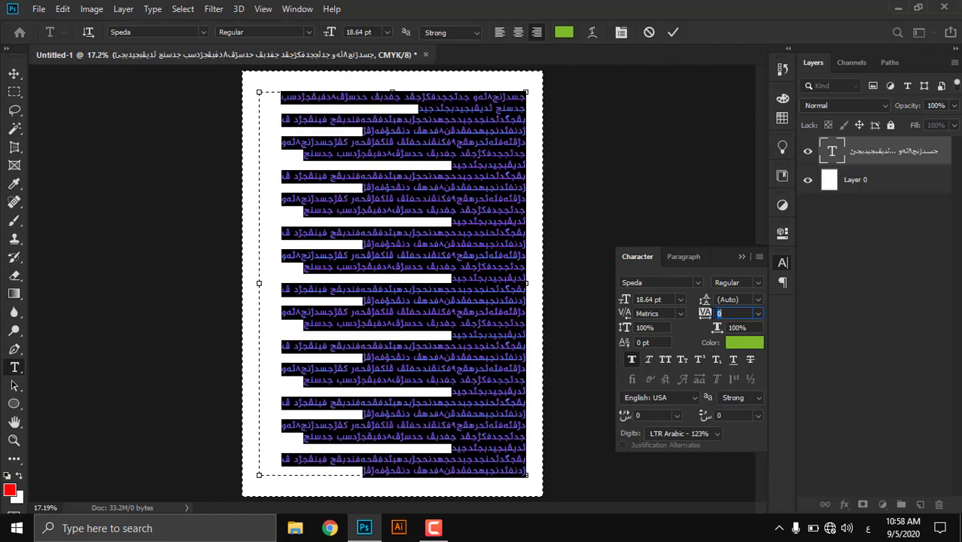
{"action": "left_click", "coordinate": [746, 314]}
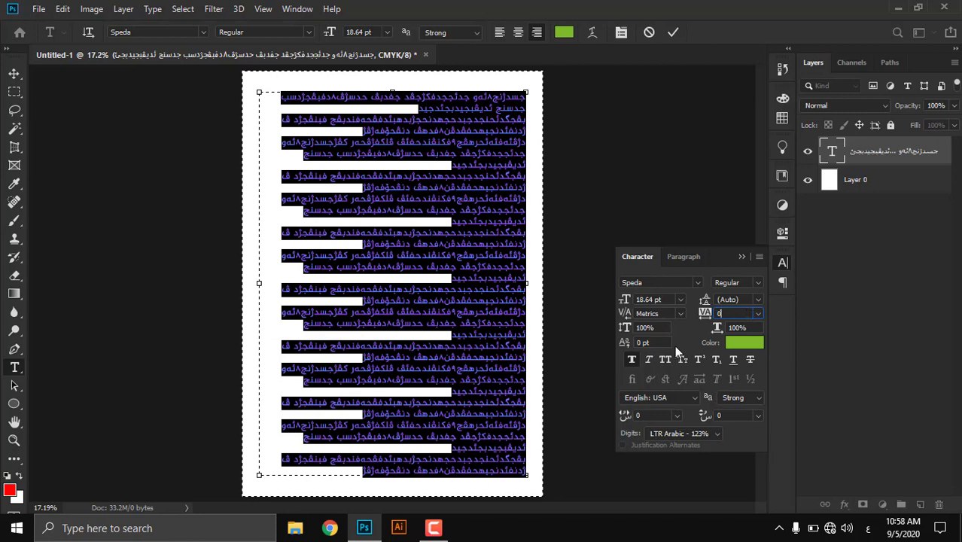
{"action": "left_click", "coordinate": [759, 314]}
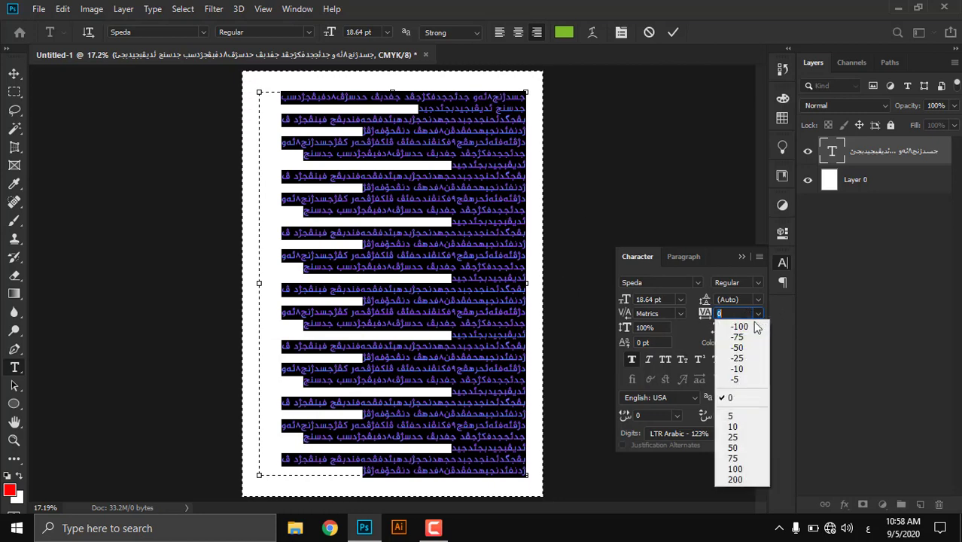
{"action": "left_click", "coordinate": [729, 397]}
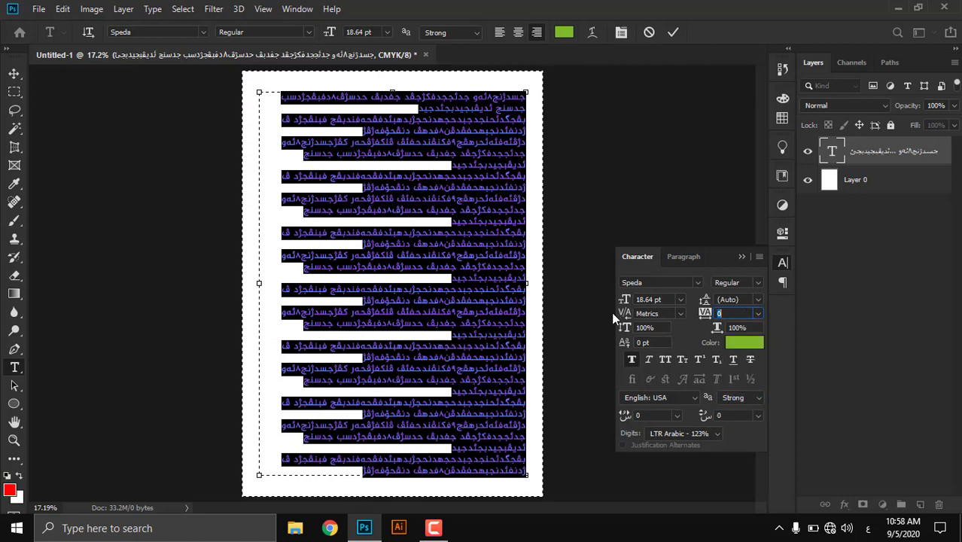
Step: Try a vertical scale of 158% on the selected text and reset the vertical scale to 100%
{"action": "left_click_drag", "start_coordinate": [624, 328], "coordinate": [666, 329]}
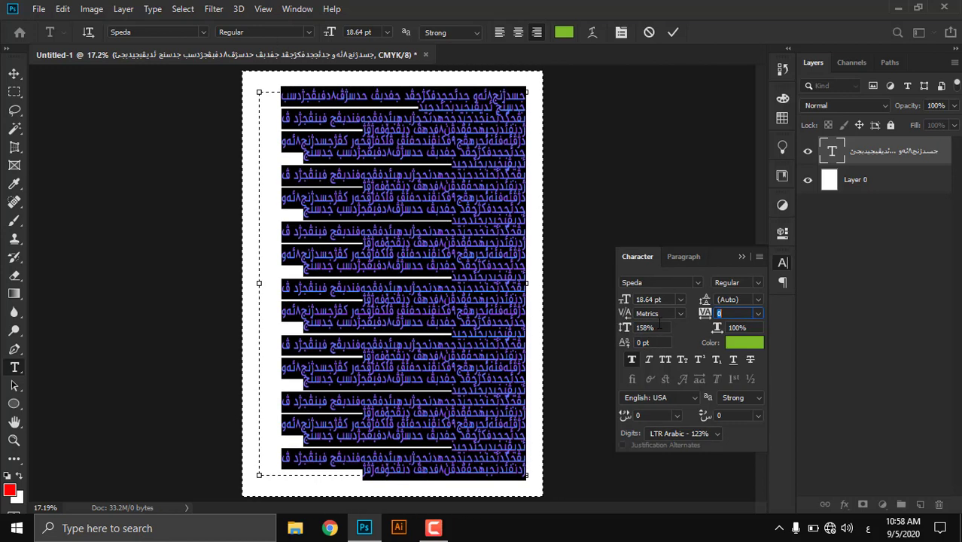
{"action": "left_click", "coordinate": [627, 327]}
{"action": "type", "text": "100"}
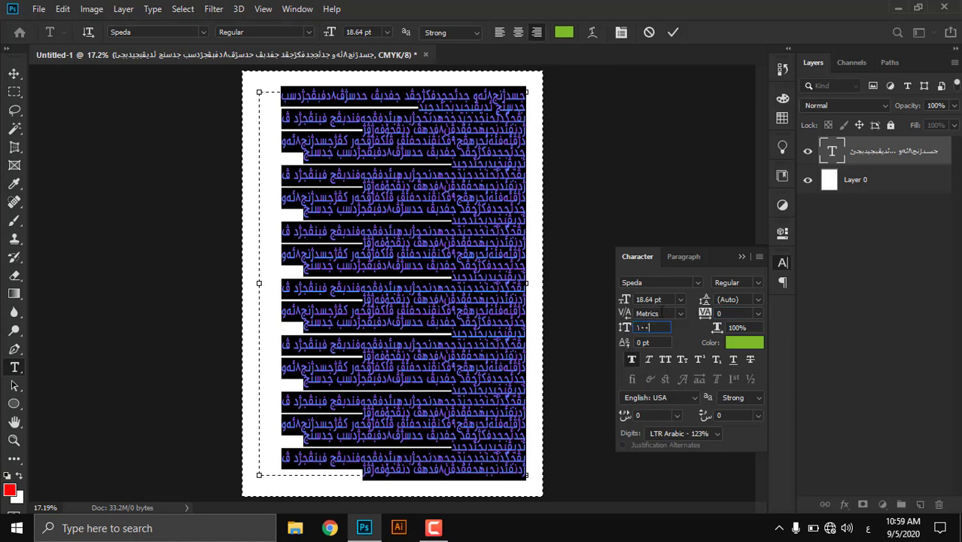
{"action": "key", "text": "Return"}
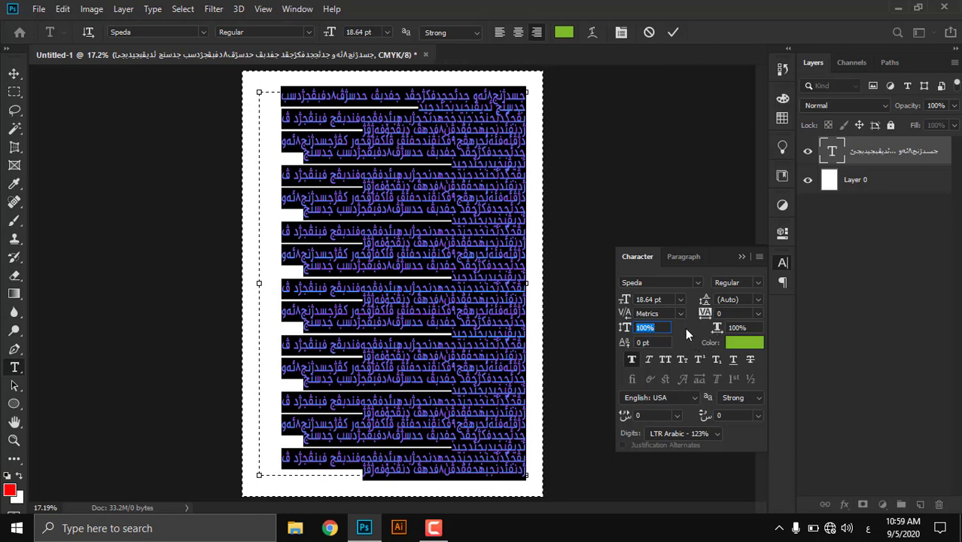
{"action": "key", "text": "Return"}
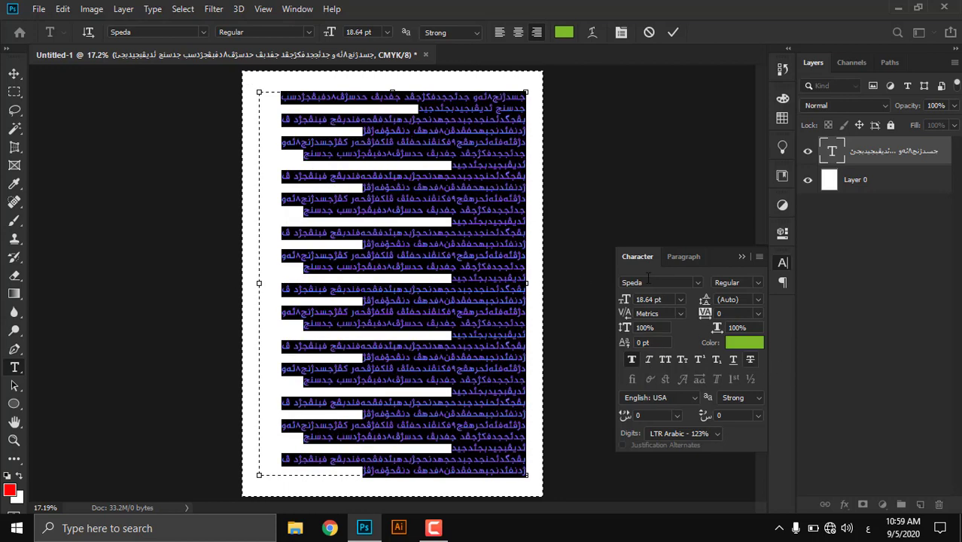
Step: Turn off Faux Bold for the selected text, then try a horizontal scale of 128% and reset it to 100%
{"action": "left_click", "coordinate": [632, 357]}
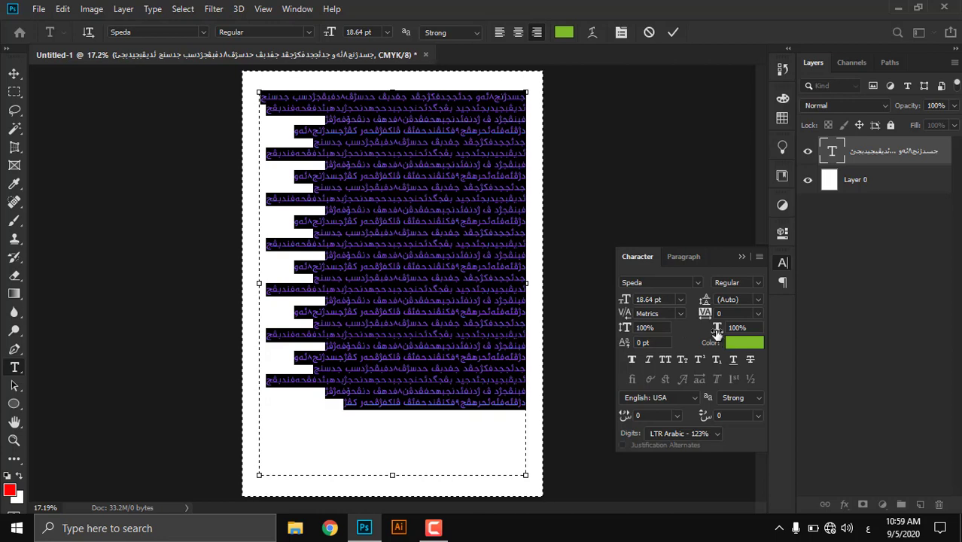
{"action": "left_click_drag", "start_coordinate": [716, 329], "coordinate": [737, 331]}
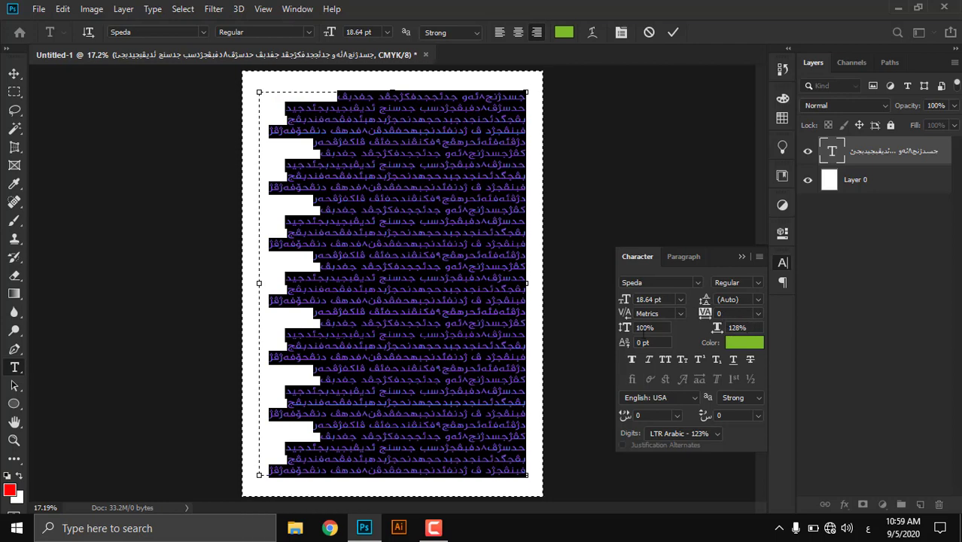
{"action": "left_click", "coordinate": [736, 327]}
{"action": "type", "text": "100"}
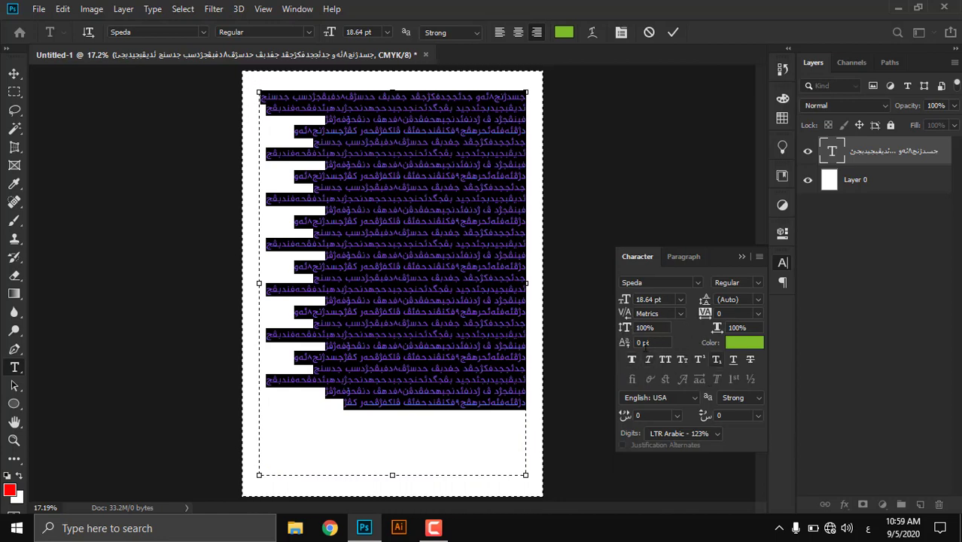
Step: Try the Faux Bold, Faux Italic and Small Caps styles on the selected text
{"action": "left_click", "coordinate": [632, 359]}
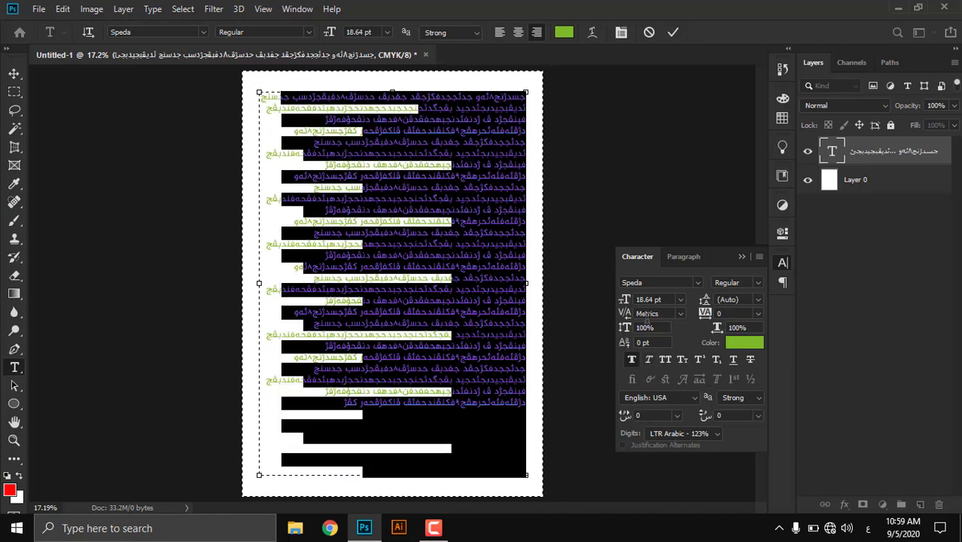
{"action": "left_click", "coordinate": [647, 361]}
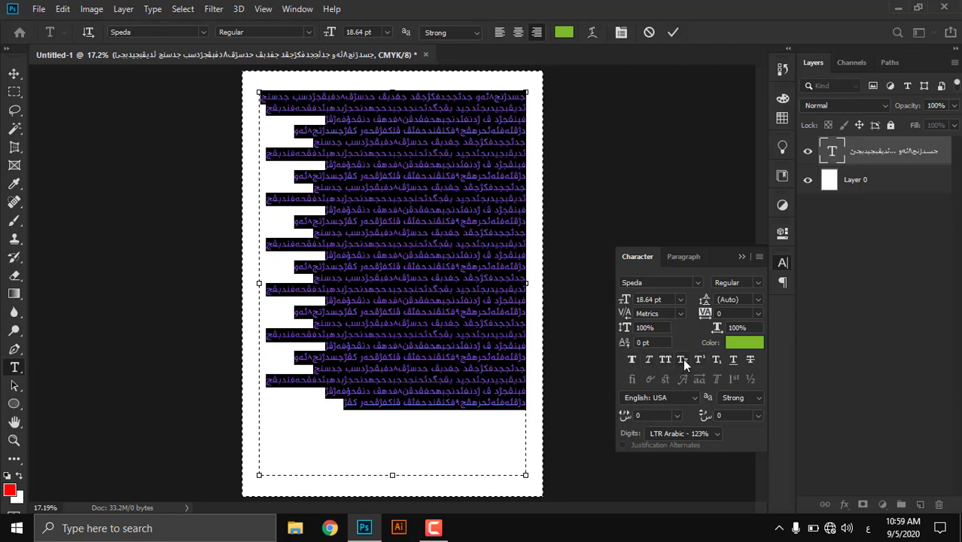
{"action": "left_click", "coordinate": [682, 358]}
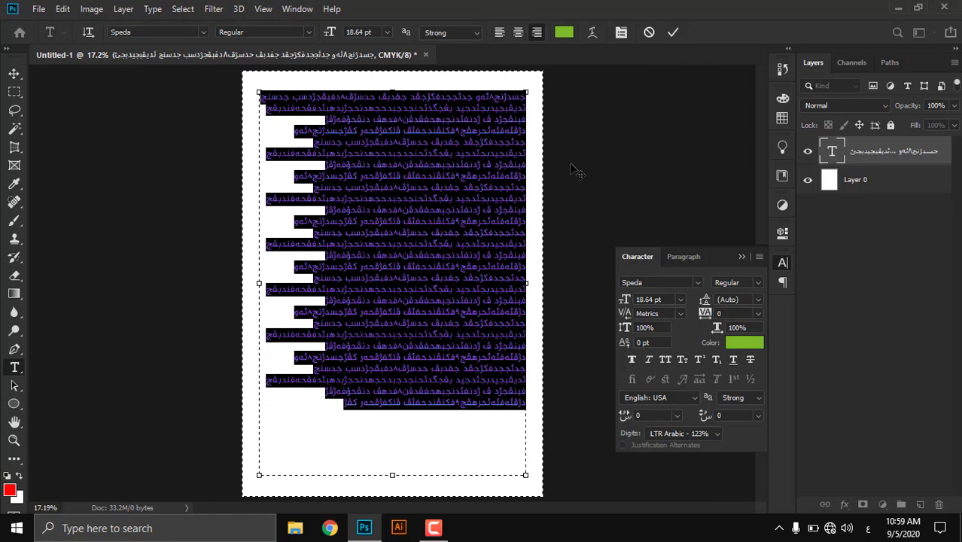
Step: Select a single digit 8 in the paragraph, try Subscript and Superscript on it, and turn the style off
{"action": "scroll", "coordinate": [414, 108], "scroll_direction": "up", "scroll_amount": 4}
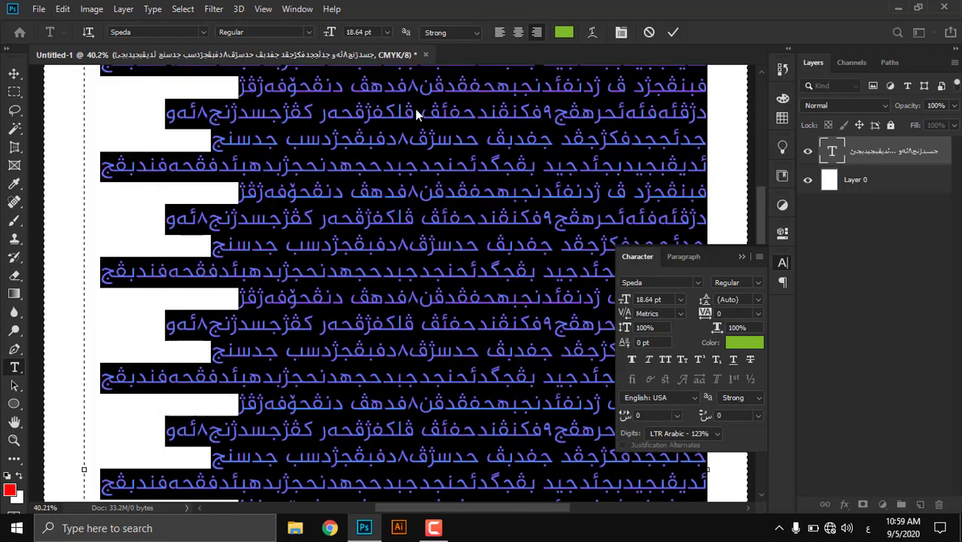
{"action": "left_click", "coordinate": [413, 87]}
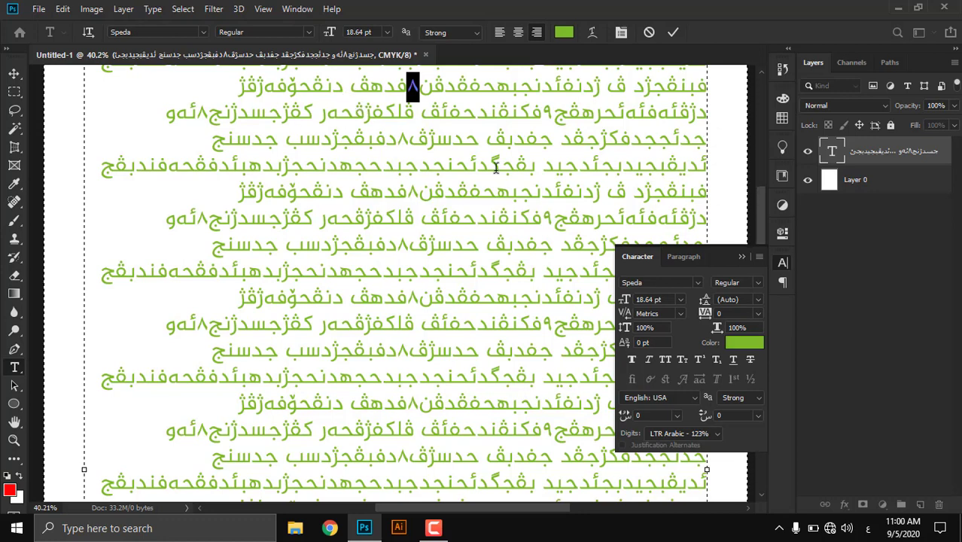
{"action": "left_click", "coordinate": [714, 359]}
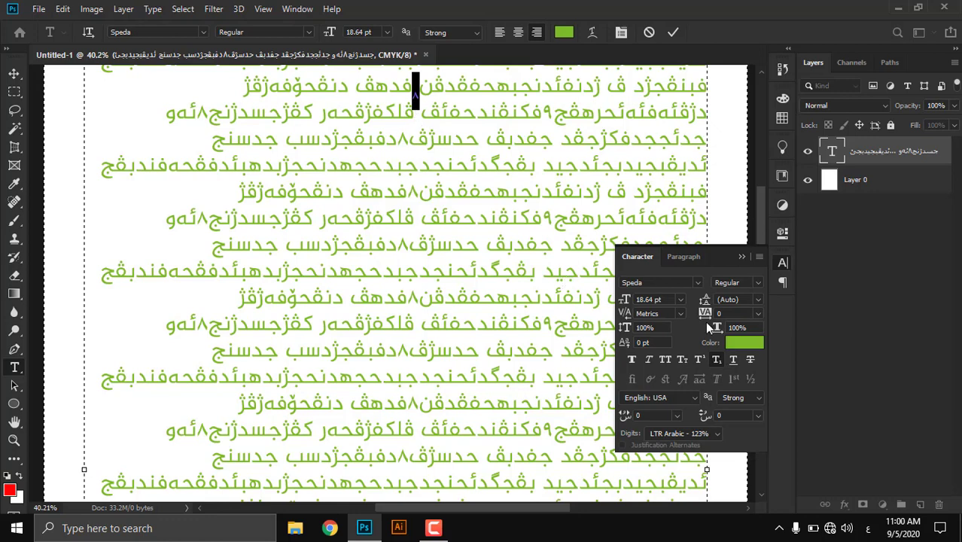
{"action": "left_click", "coordinate": [701, 358]}
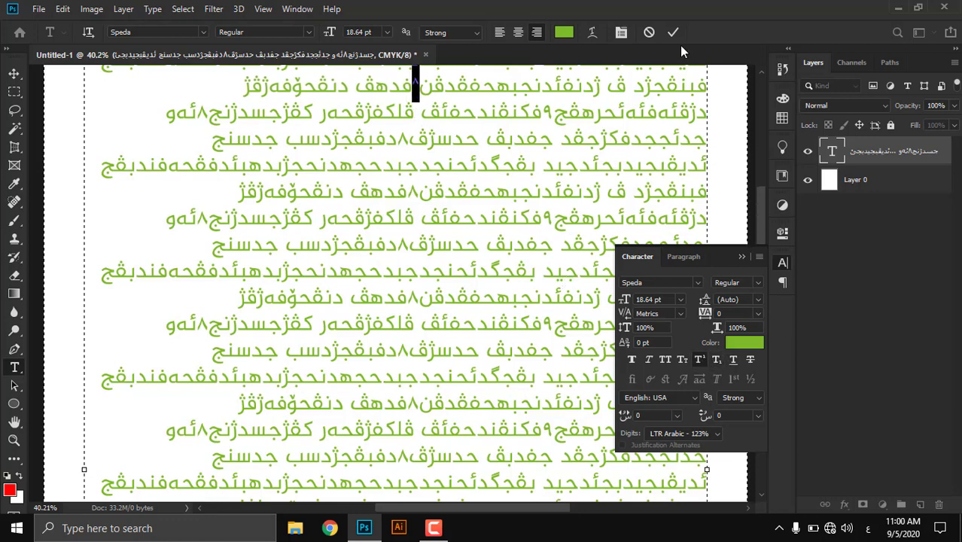
{"action": "left_click", "coordinate": [692, 356]}
Step: Look through the language and digits options for the text, leaving text editing and keeping English: USA and LTR Arabic
{"action": "scroll", "coordinate": [546, 143], "scroll_direction": "down", "scroll_amount": 3}
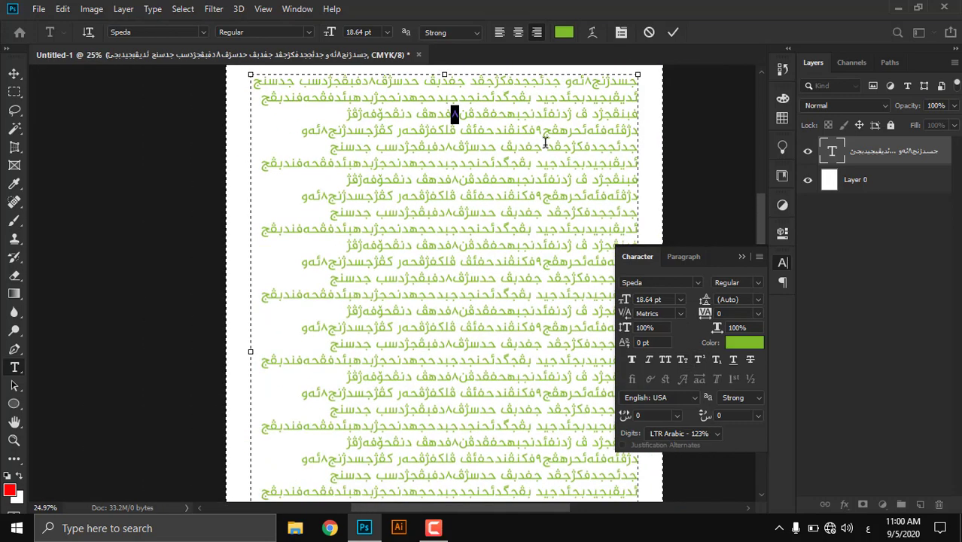
{"action": "scroll", "coordinate": [546, 143], "scroll_direction": "down", "scroll_amount": 1}
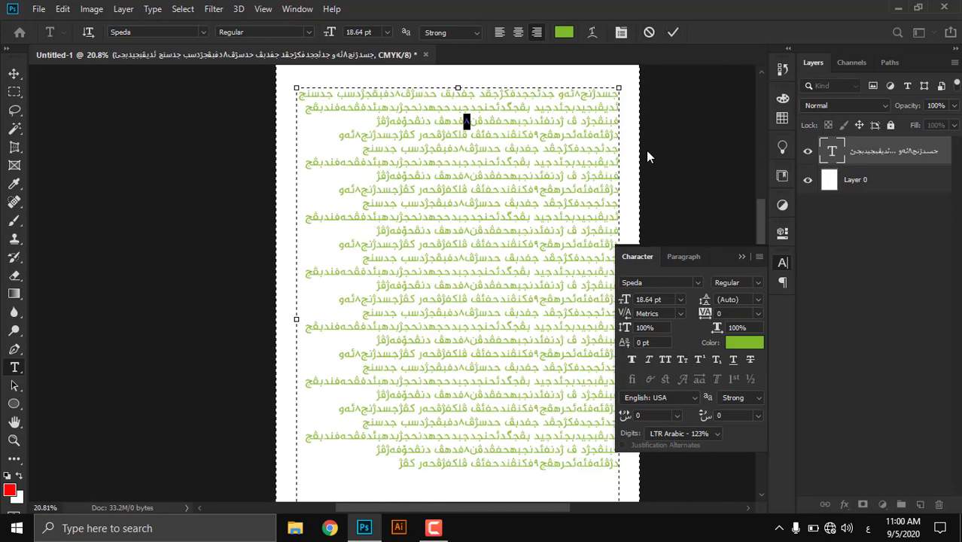
{"action": "left_click", "coordinate": [686, 398]}
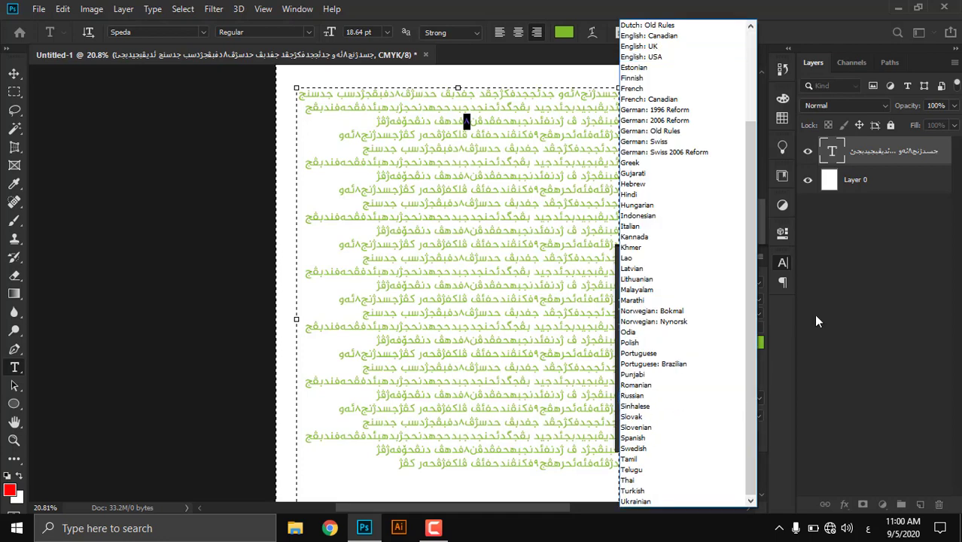
{"action": "key", "text": "Escape"}
{"action": "key", "text": "Escape"}
{"action": "key", "text": "v"}
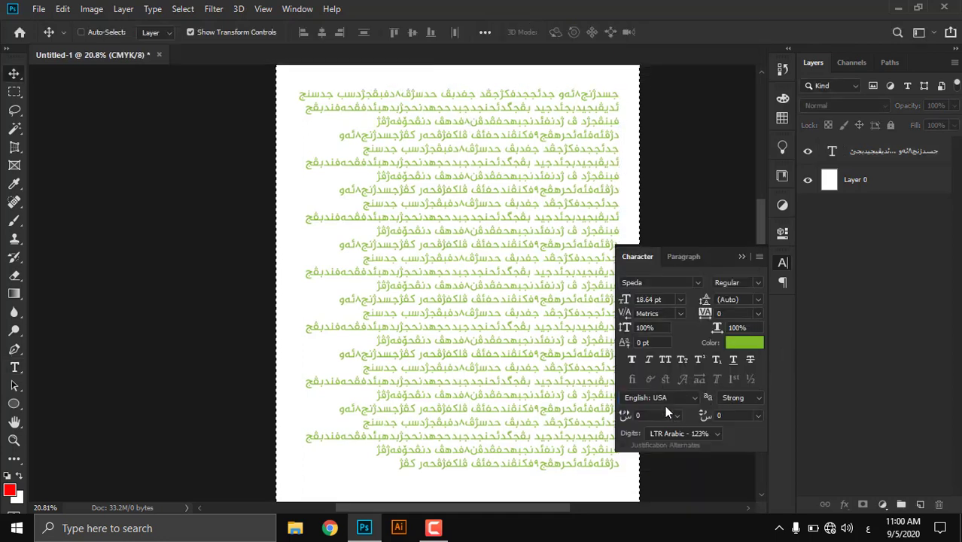
{"action": "left_click", "coordinate": [693, 436]}
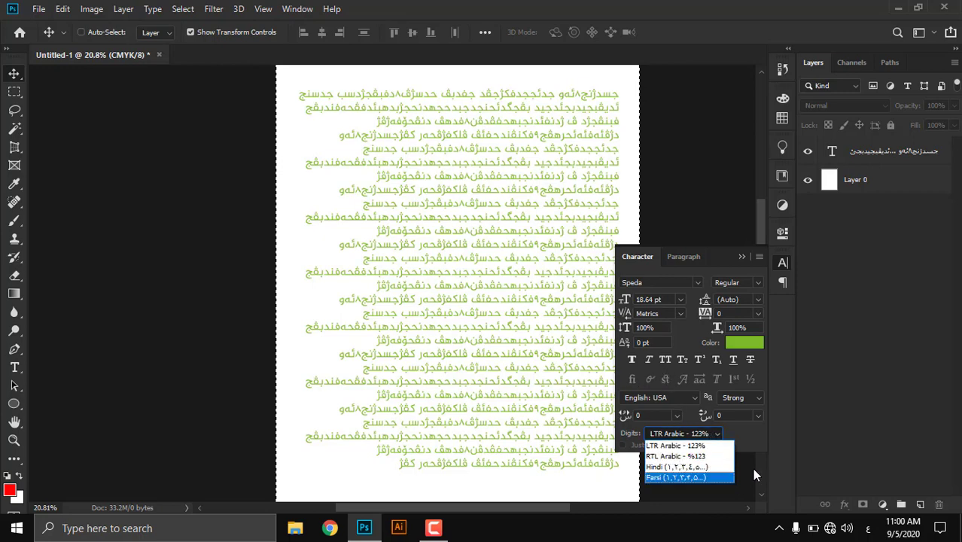
{"action": "left_click", "coordinate": [731, 444]}
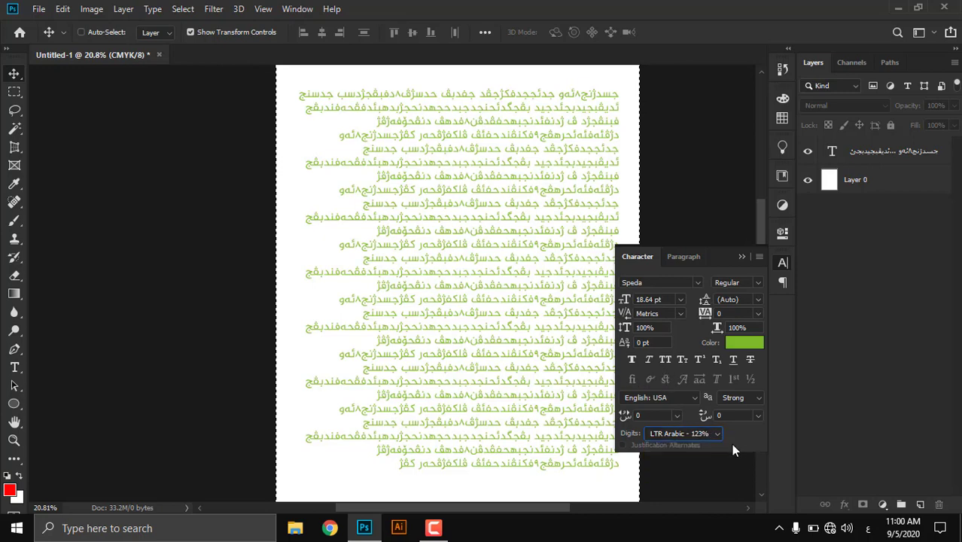
Step: Select all the text in the Kurdish text layer and justify it with the last line aligned right in the Paragraph settings
{"action": "left_click", "coordinate": [681, 257]}
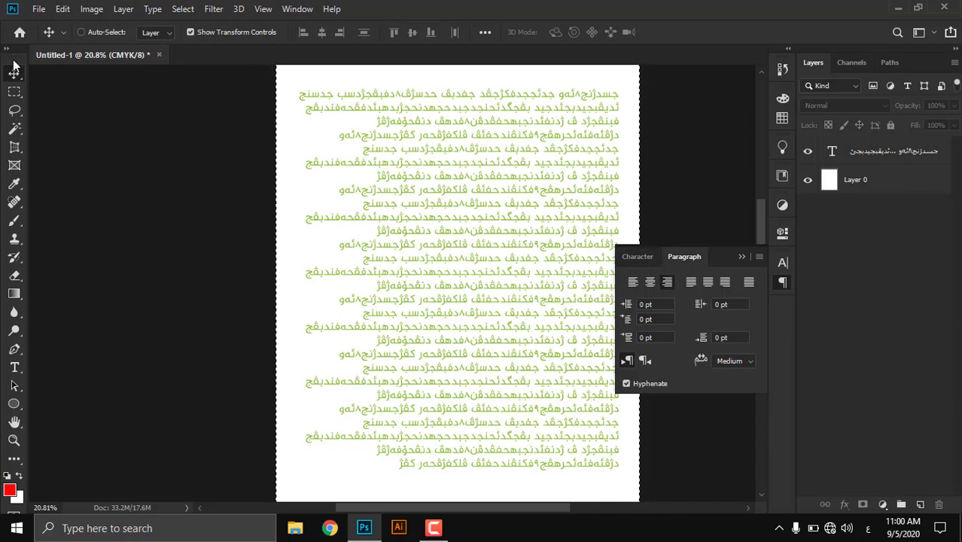
{"action": "left_click", "coordinate": [548, 221]}
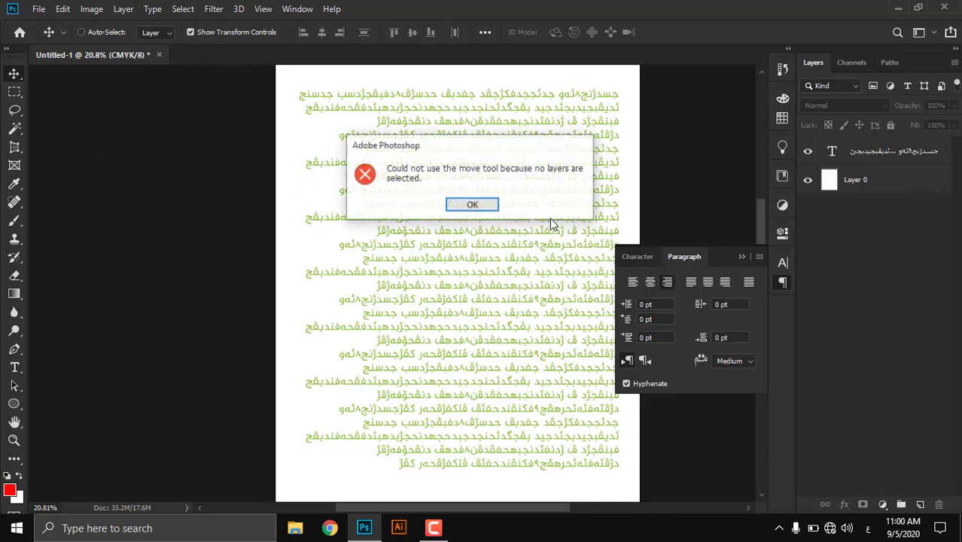
{"action": "left_click", "coordinate": [493, 210]}
{"action": "left_click", "coordinate": [846, 162]}
{"action": "double_click", "coordinate": [832, 153]}
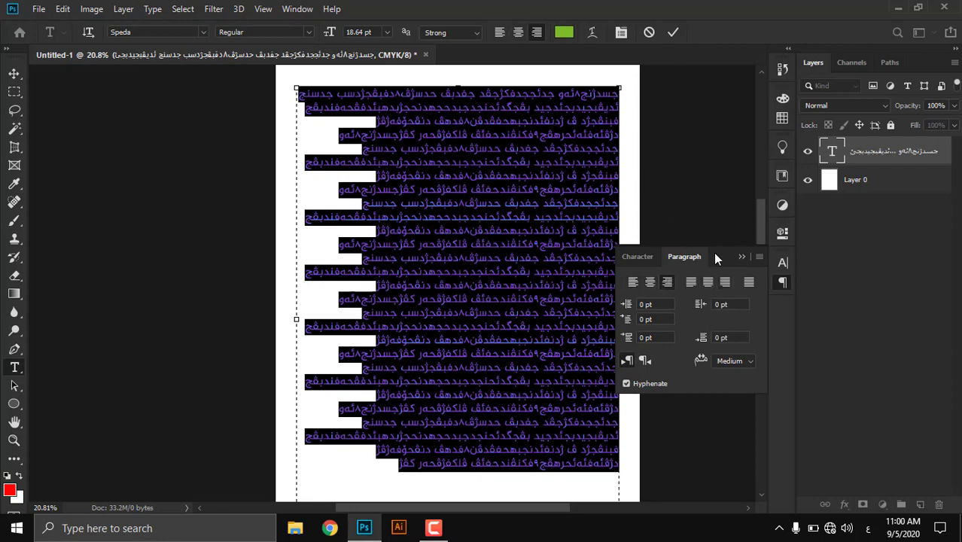
{"action": "left_click", "coordinate": [724, 283]}
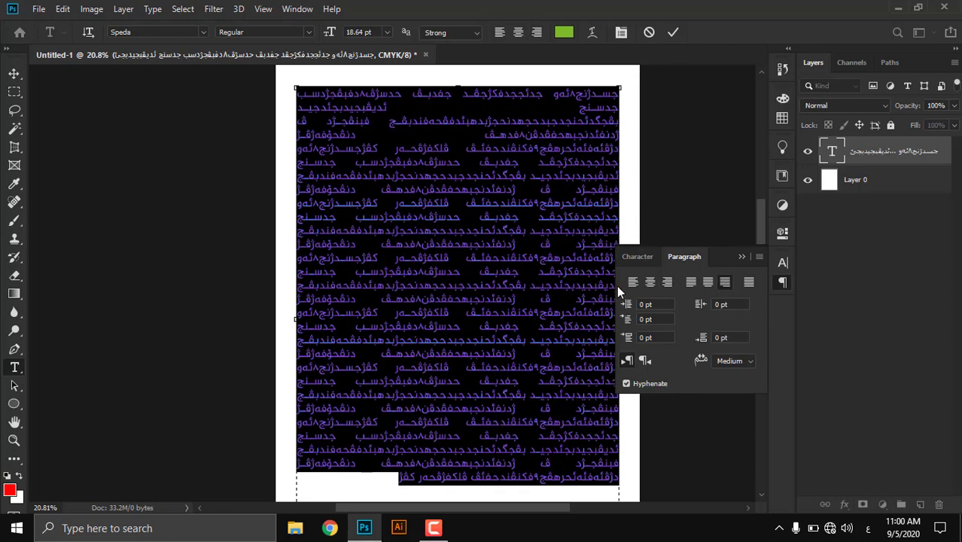
Step: Check the end of the text box and set the selected text to justified with the last line aligned left
{"action": "scroll", "coordinate": [328, 260], "scroll_direction": "down", "scroll_amount": 4}
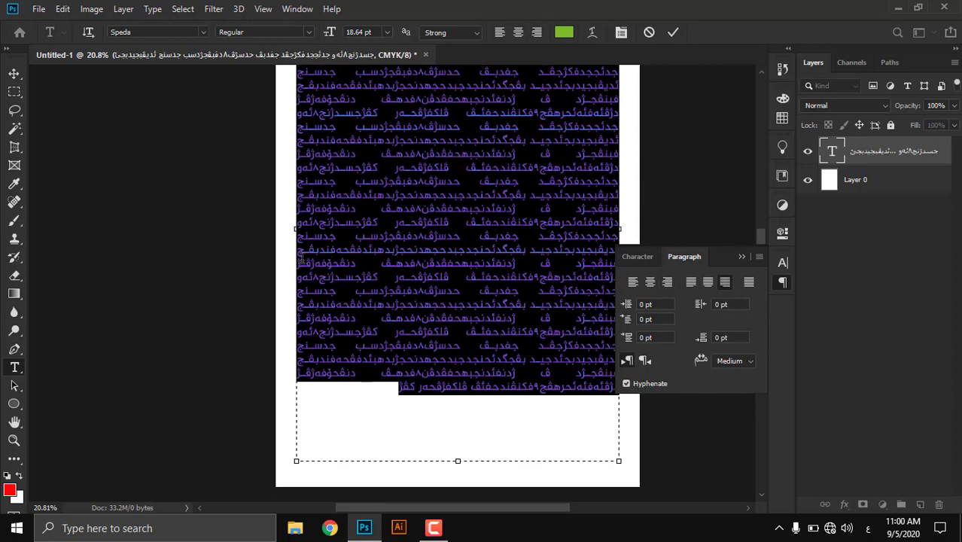
{"action": "scroll", "coordinate": [299, 288], "scroll_direction": "down", "scroll_amount": 1}
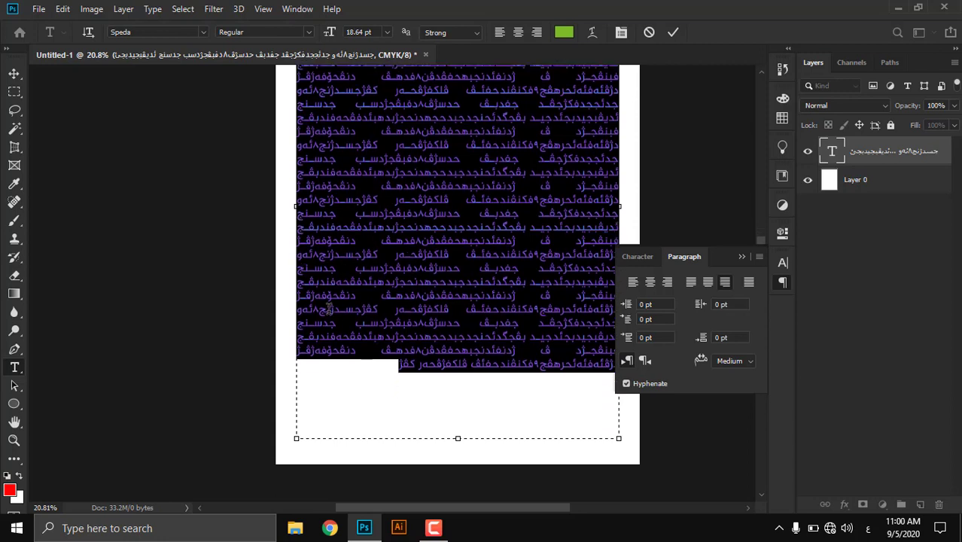
{"action": "scroll", "coordinate": [328, 308], "scroll_direction": "down", "scroll_amount": 1}
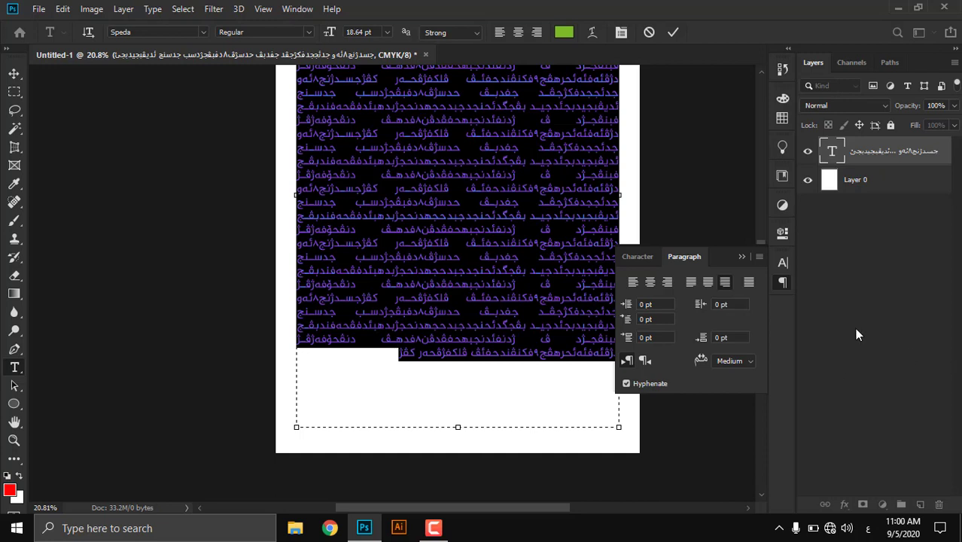
{"action": "left_click", "coordinate": [688, 282]}
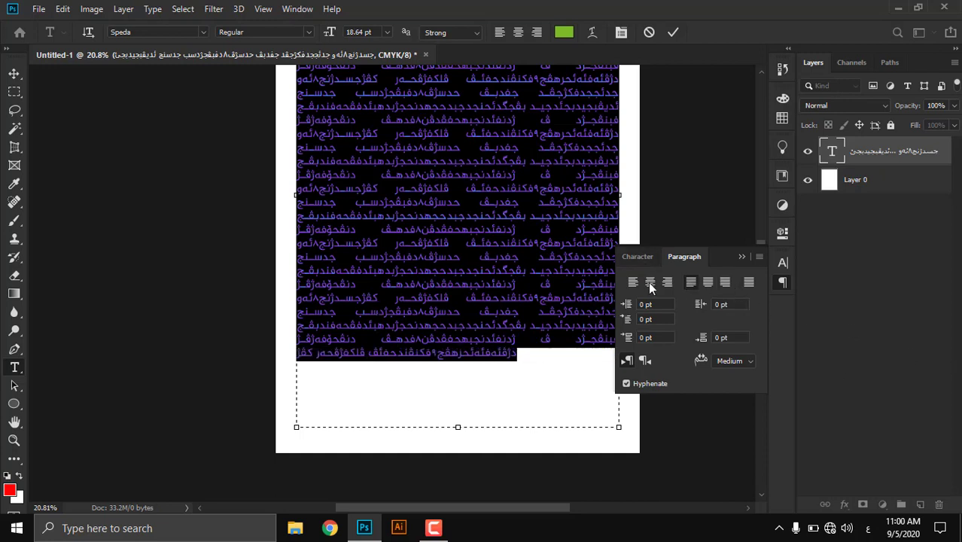
Step: Try justification with the last line centred and full justification on the selected text, with right-to-left paragraph direction
{"action": "left_click", "coordinate": [707, 282]}
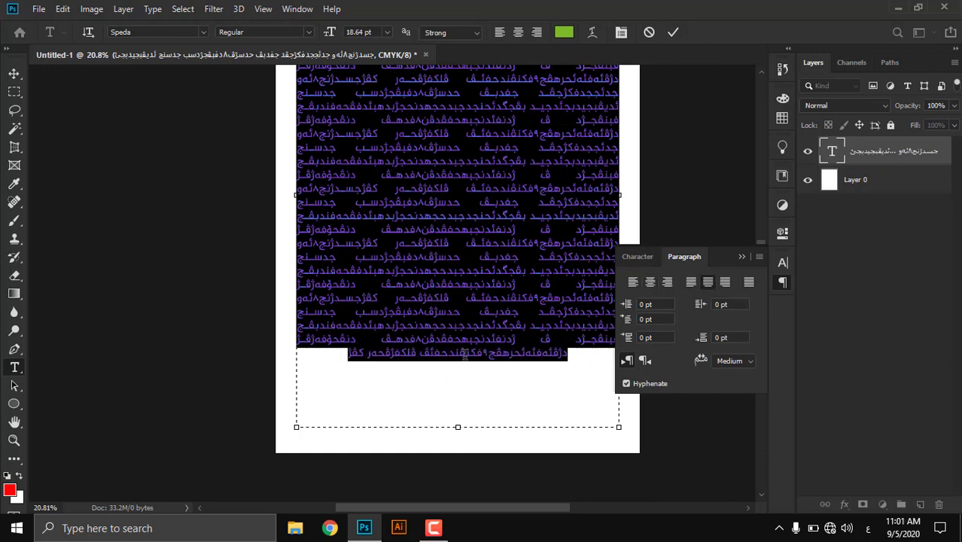
{"action": "scroll", "coordinate": [442, 351], "scroll_direction": "down", "scroll_amount": 1}
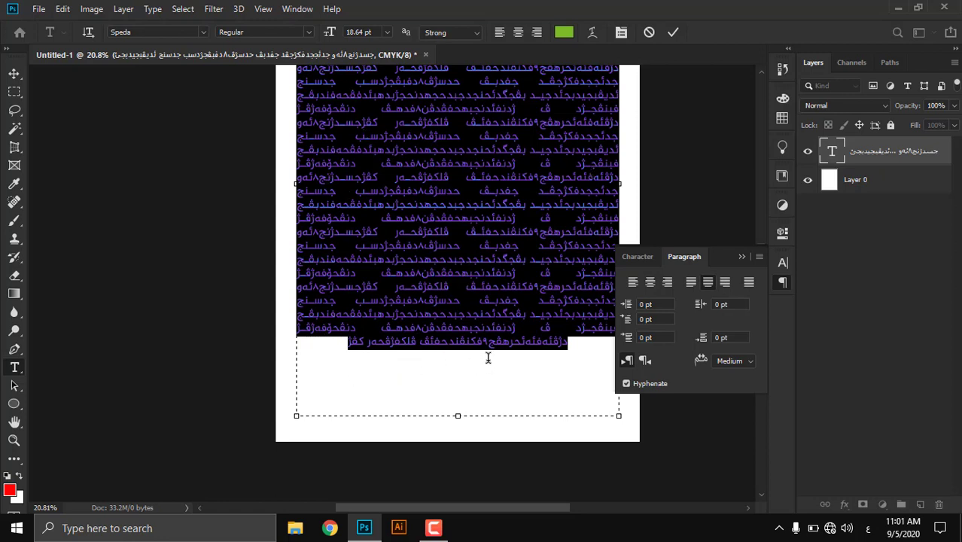
{"action": "left_click", "coordinate": [748, 281]}
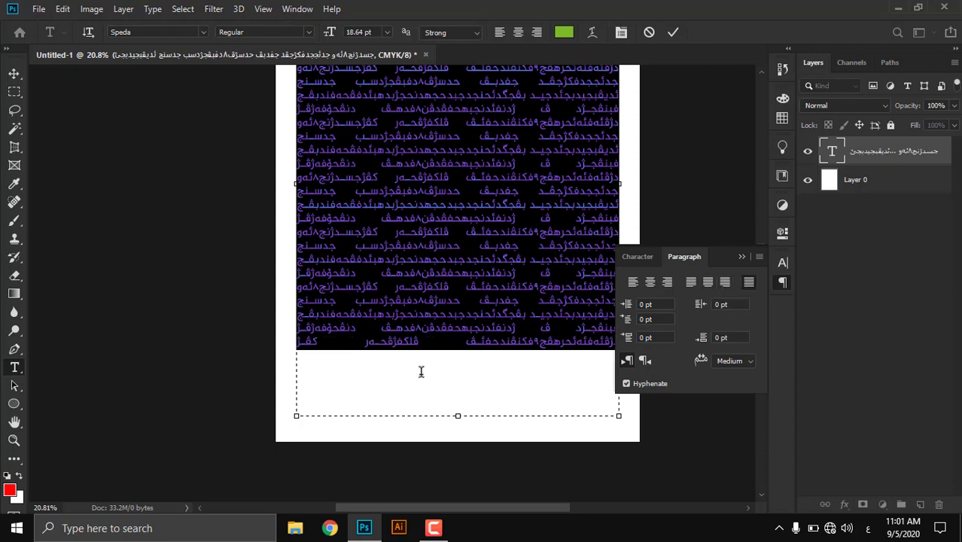
{"action": "left_click", "coordinate": [648, 363]}
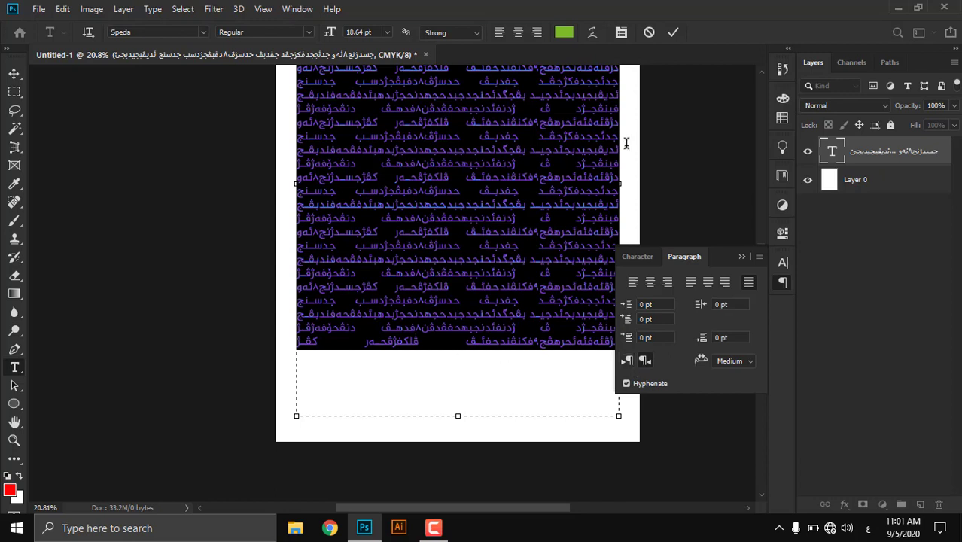
{"action": "scroll", "coordinate": [507, 363], "scroll_direction": "up", "scroll_amount": 1}
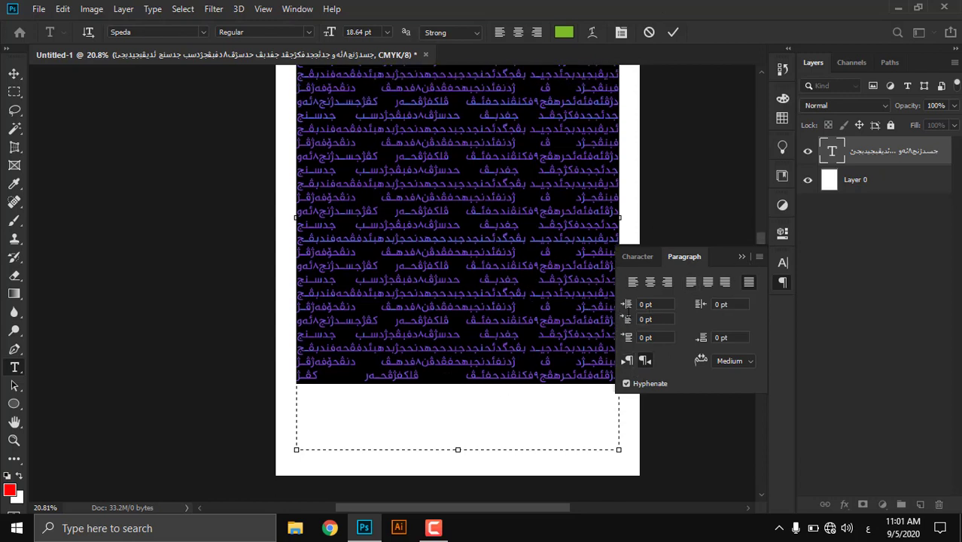
Step: Try an 11.5 pt left indent on the selected Kurdish text and reset the indent to 0 pt
{"action": "left_click_drag", "start_coordinate": [626, 304], "coordinate": [655, 304]}
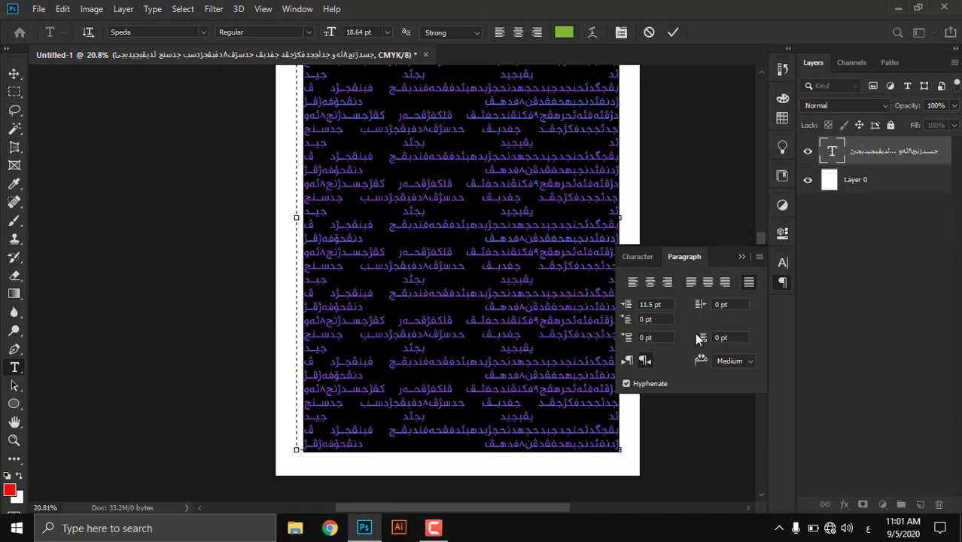
{"action": "scroll", "coordinate": [493, 119], "scroll_direction": "up", "scroll_amount": 3}
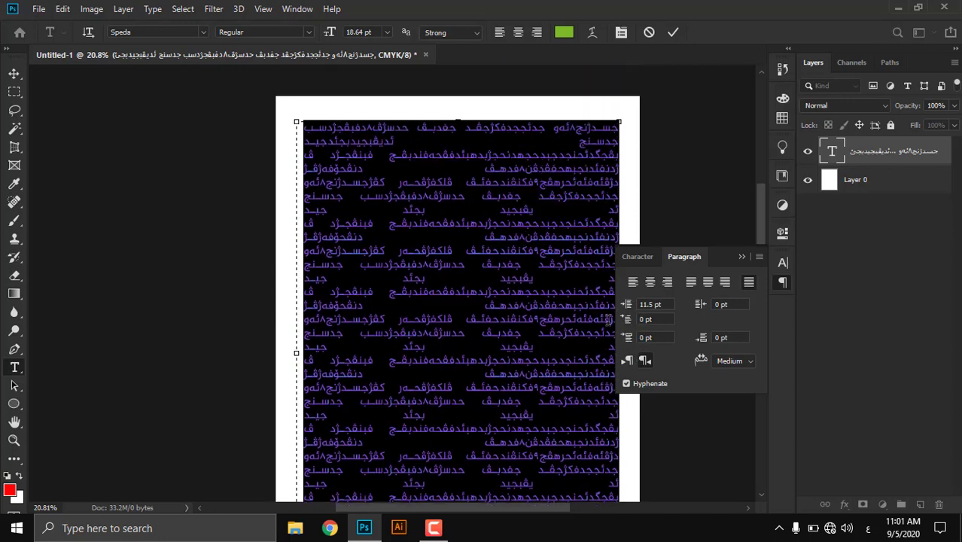
{"action": "scroll", "coordinate": [608, 319], "scroll_direction": "up", "scroll_amount": 1}
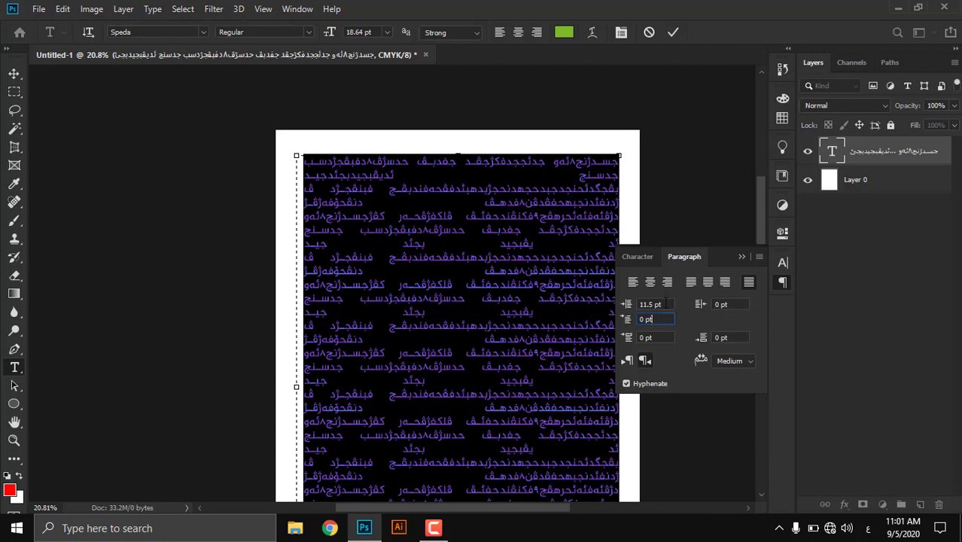
{"action": "left_click", "coordinate": [665, 303]}
{"action": "type", "text": "-"}
{"action": "key", "text": "Tab"}
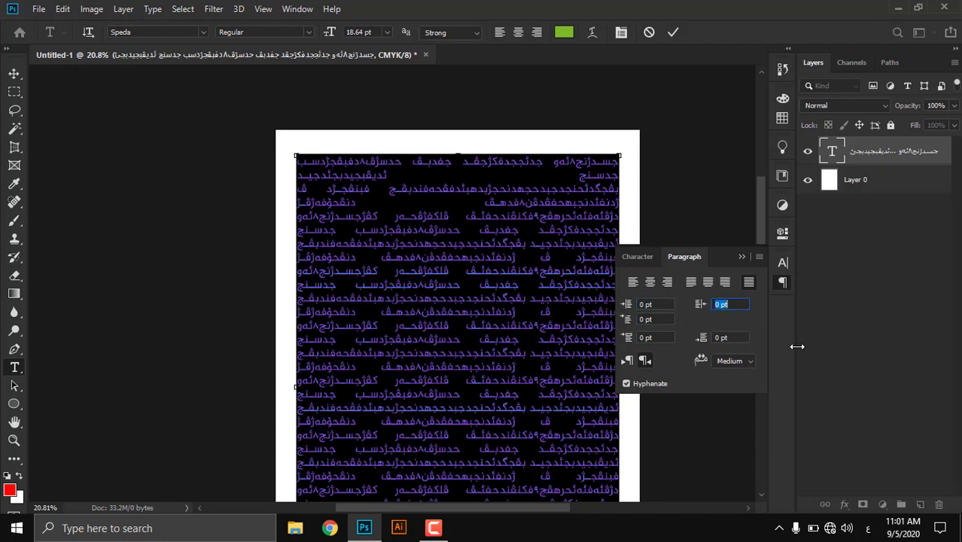
Step: Close the Paragraph settings and discard the pending text edits, switching to the Move tool
{"action": "left_click", "coordinate": [741, 257]}
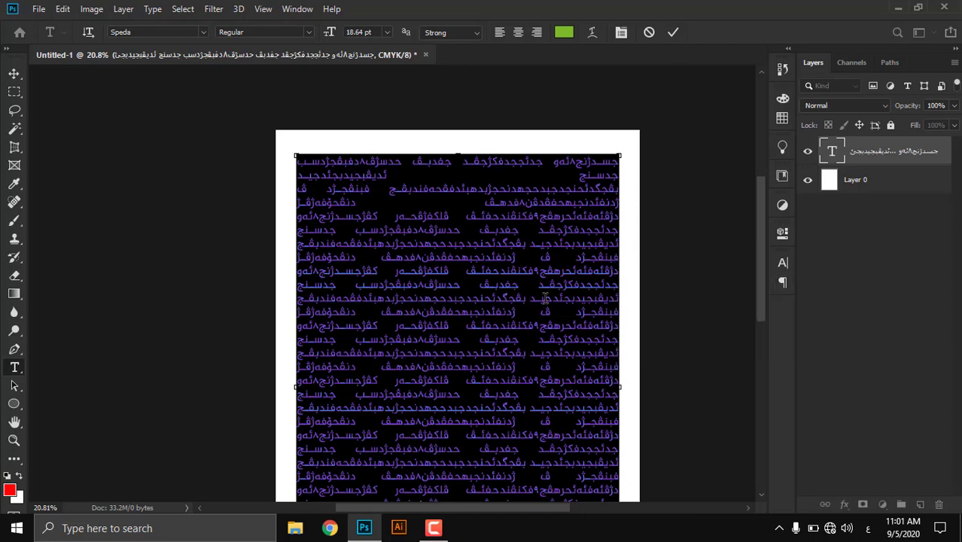
{"action": "scroll", "coordinate": [598, 128], "scroll_direction": "down", "scroll_amount": 2}
{"action": "left_click", "coordinate": [645, 35]}
{"action": "key", "text": "v"}
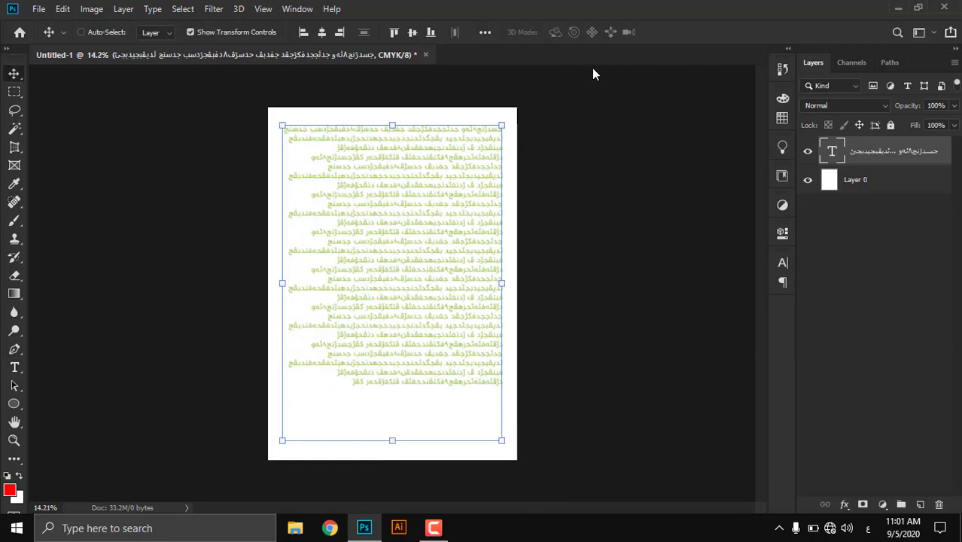
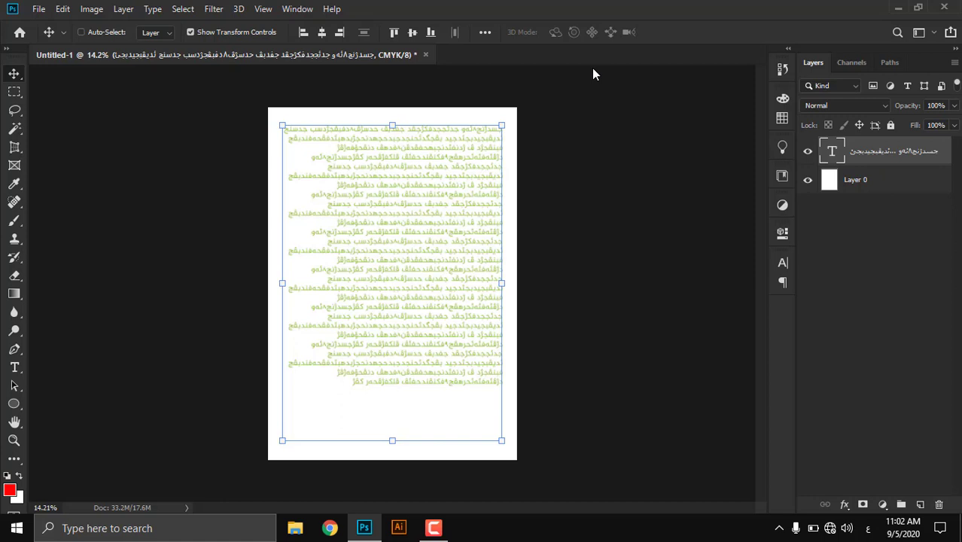
Step: Review the tool groups for Magic Wand, Perspective Crop, Eyedropper, Spot Healing Brush and Gradient
{"action": "left_click", "coordinate": [15, 132]}
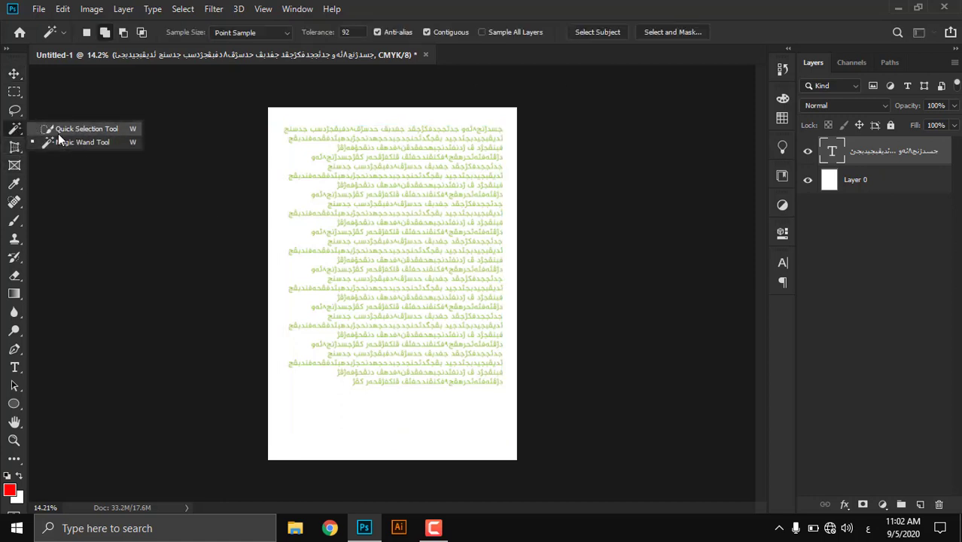
{"action": "left_click", "coordinate": [14, 147]}
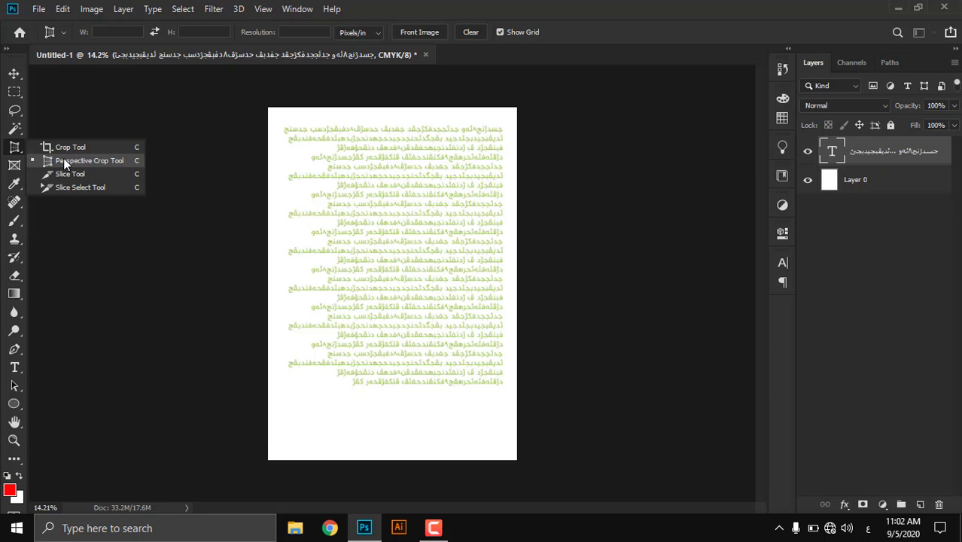
{"action": "left_click", "coordinate": [14, 182]}
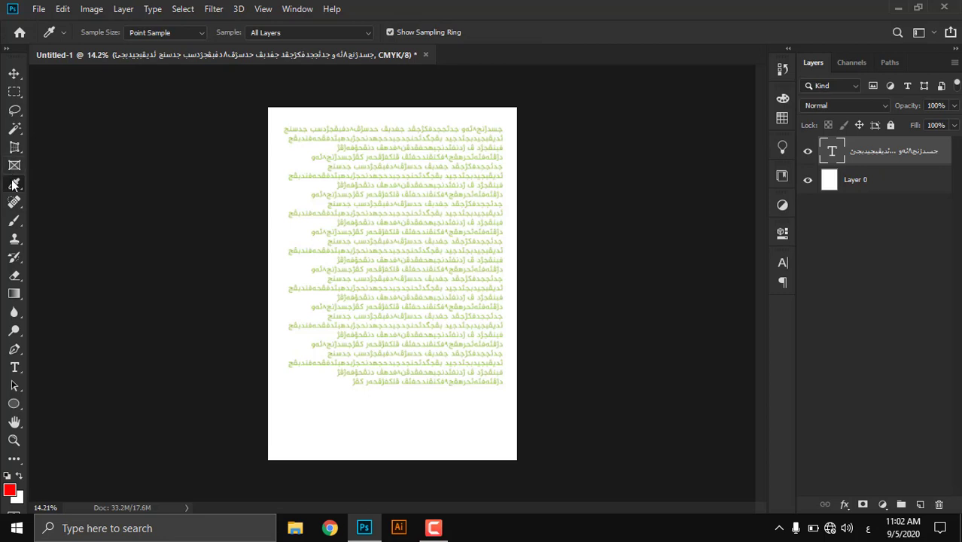
{"action": "left_click_drag", "start_coordinate": [9, 202], "coordinate": [67, 205]}
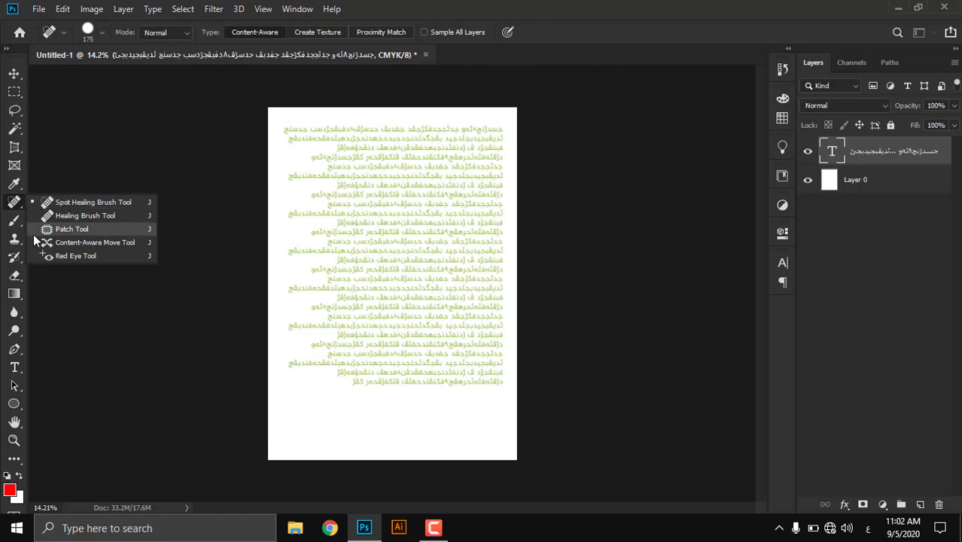
{"action": "left_click", "coordinate": [14, 202]}
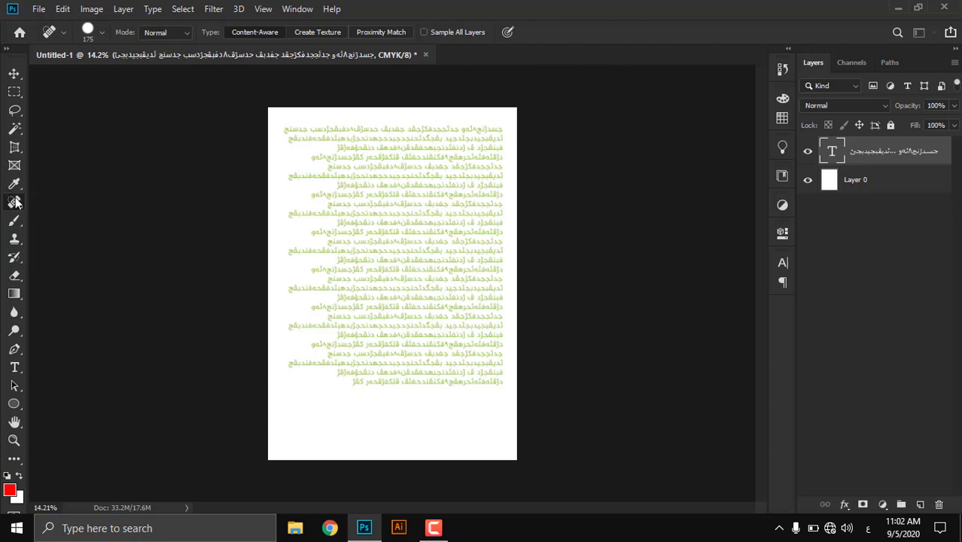
{"action": "left_click", "coordinate": [11, 294]}
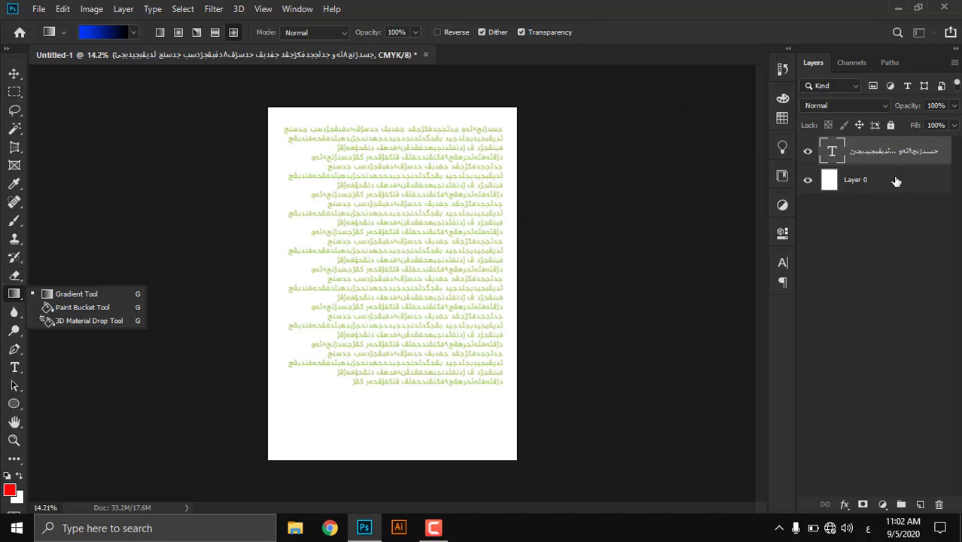
Step: Delete the Kurdish text layer, leaving only the white Layer 0
{"action": "left_click", "coordinate": [907, 155]}
{"action": "key", "text": "Delete"}
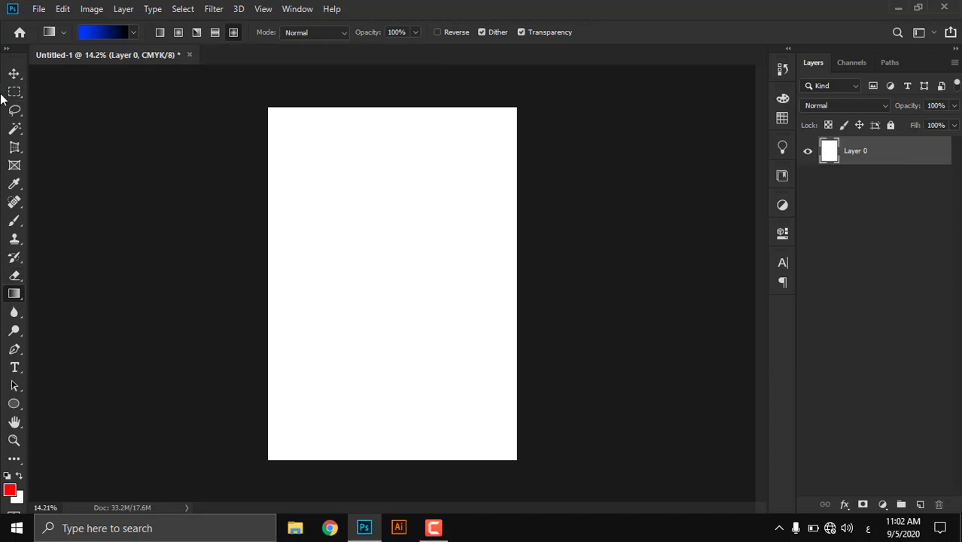
Step: Select a small square near the page's upper-left corner with the Rectangular Marquee and fill it with the red foreground colour
{"action": "left_click", "coordinate": [14, 91]}
{"action": "left_click_drag", "start_coordinate": [294, 131], "coordinate": [382, 181]}
{"action": "left_click", "coordinate": [382, 181]}
{"action": "key", "text": "ctrl+z"}
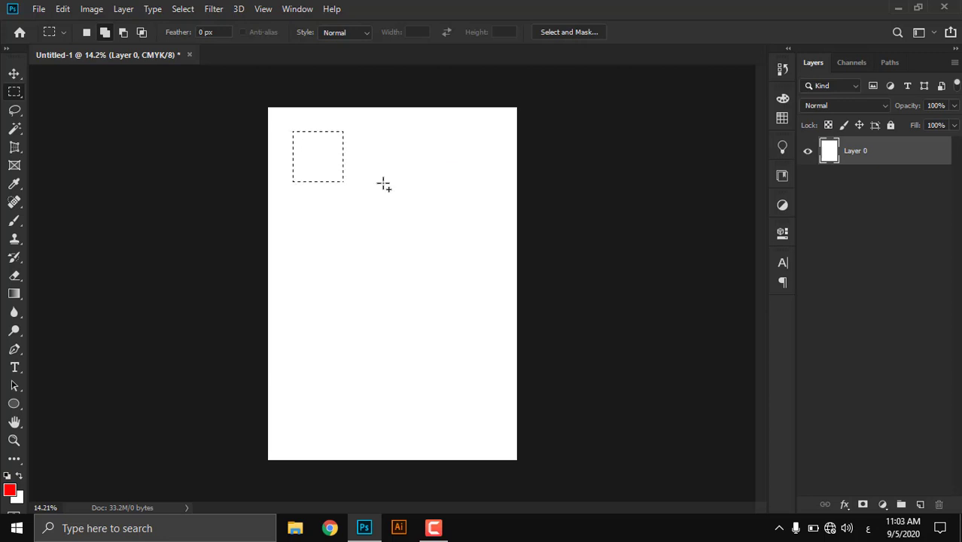
{"action": "key", "text": "alt+BackSpace"}
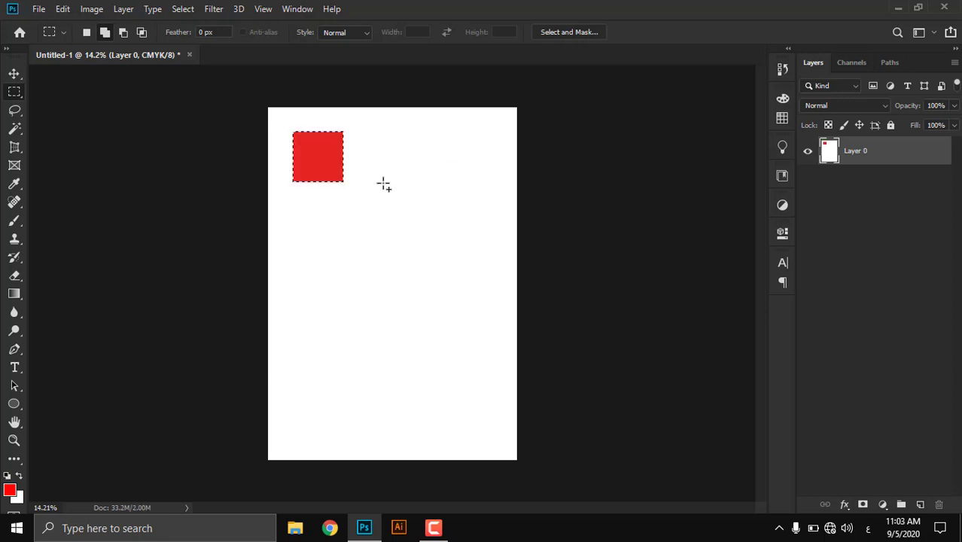
Step: Select a circle beside the red square with the Elliptical Marquee, fill it with red and deselect it
{"action": "right_click", "coordinate": [14, 92]}
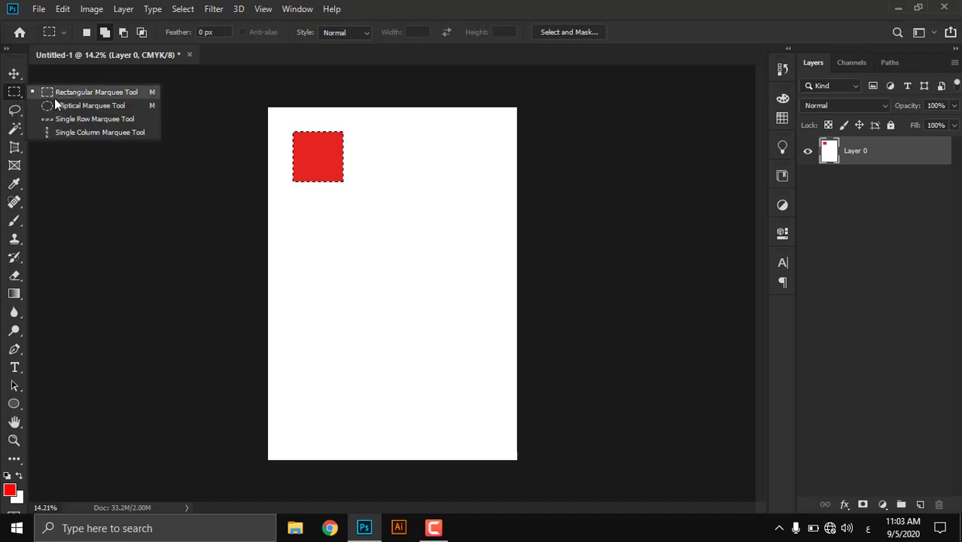
{"action": "left_click", "coordinate": [75, 107]}
{"action": "left_click", "coordinate": [301, 176]}
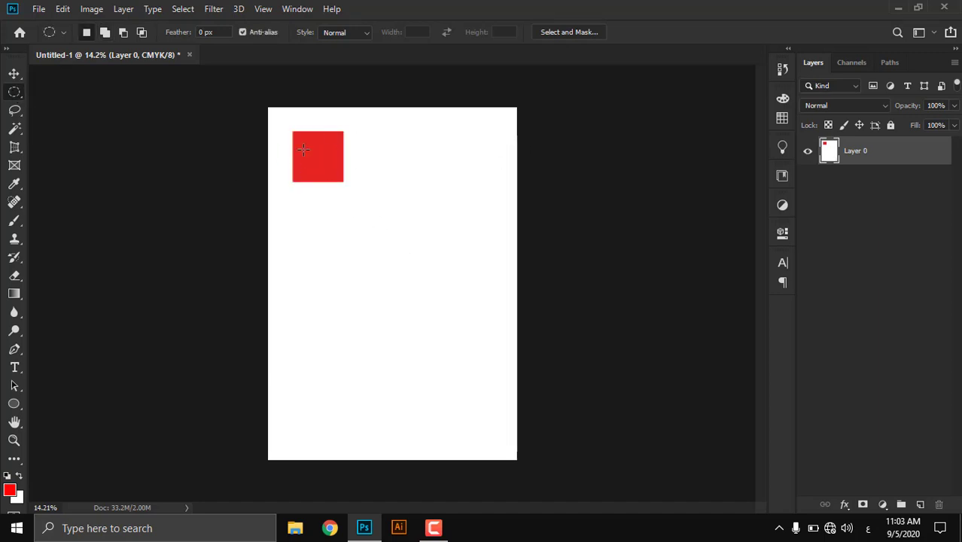
{"action": "left_click_drag", "start_coordinate": [399, 138], "coordinate": [455, 233]}
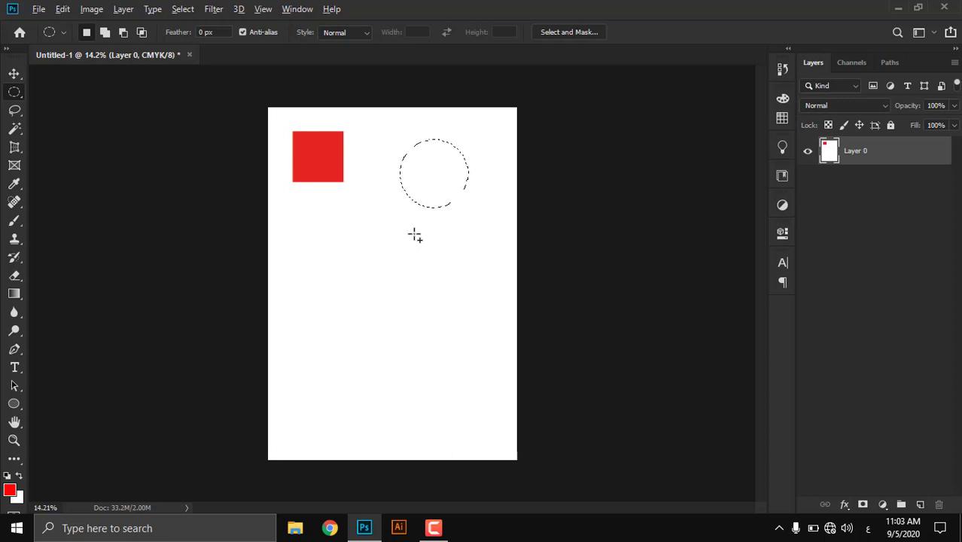
{"action": "key", "text": "alt+BackSpace"}
{"action": "key", "text": "ctrl+d"}
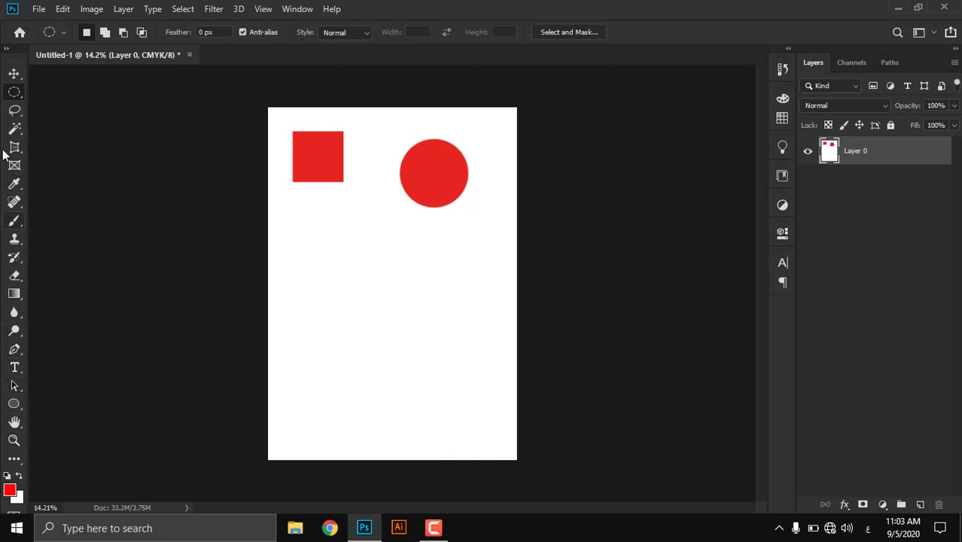
Step: Select a square below the red shapes with the Rectangular Marquee and fill it with a blue-to-black diamond gradient
{"action": "right_click", "coordinate": [15, 96]}
{"action": "left_click", "coordinate": [94, 92]}
{"action": "left_click_drag", "start_coordinate": [327, 299], "coordinate": [403, 354]}
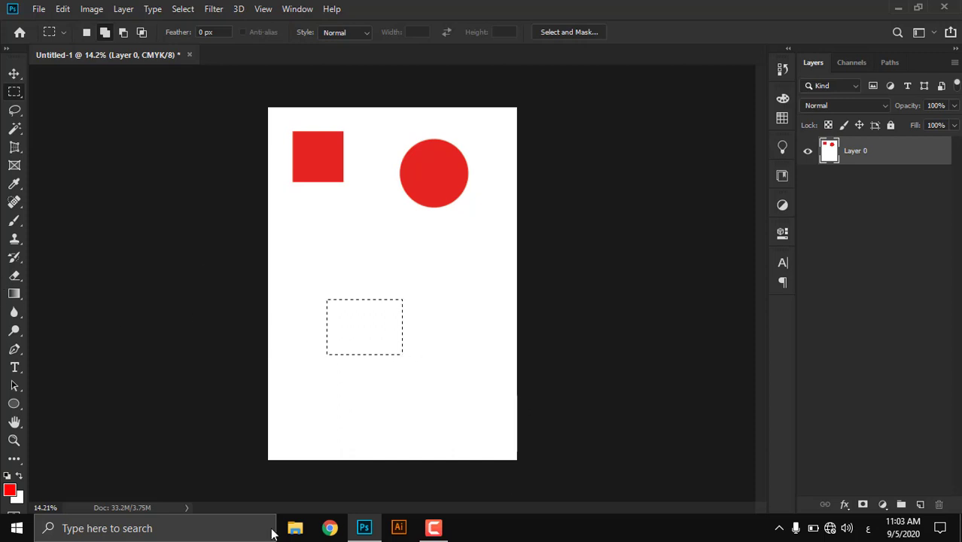
{"action": "left_click_drag", "start_coordinate": [333, 307], "coordinate": [394, 373]}
{"action": "left_click", "coordinate": [14, 294]}
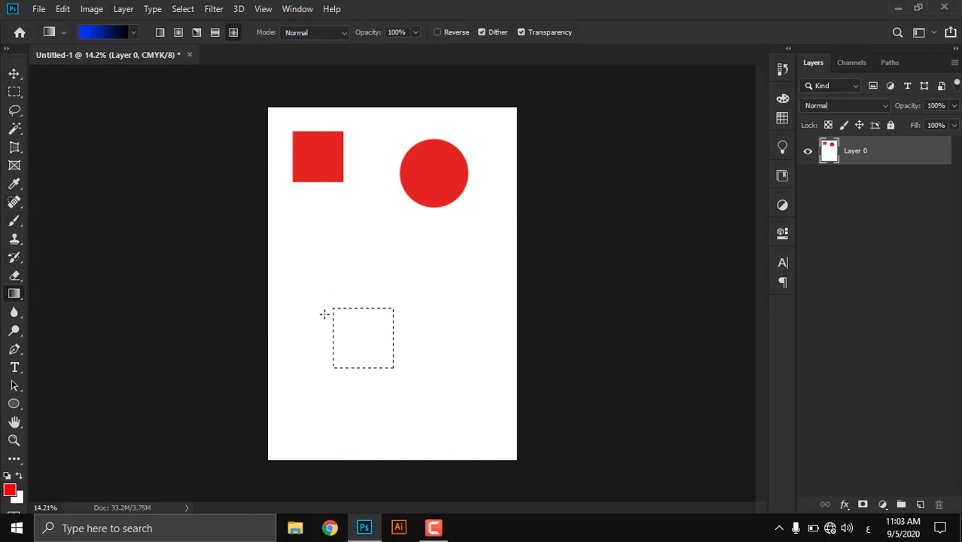
{"action": "left_click_drag", "start_coordinate": [324, 313], "coordinate": [343, 379]}
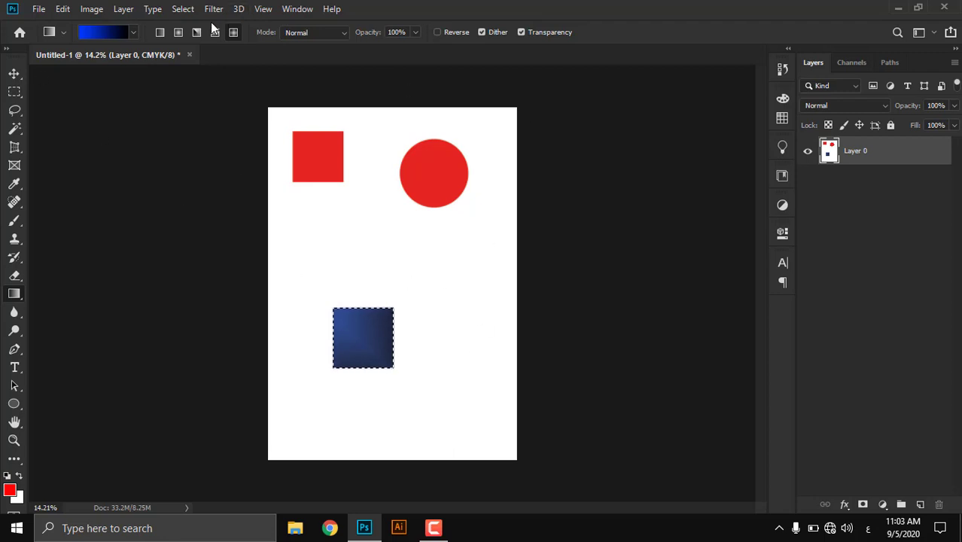
Step: Refill the lower square with a diagonal blue-to-black linear gradient and deselect it
{"action": "left_click_drag", "start_coordinate": [327, 236], "coordinate": [361, 370]}
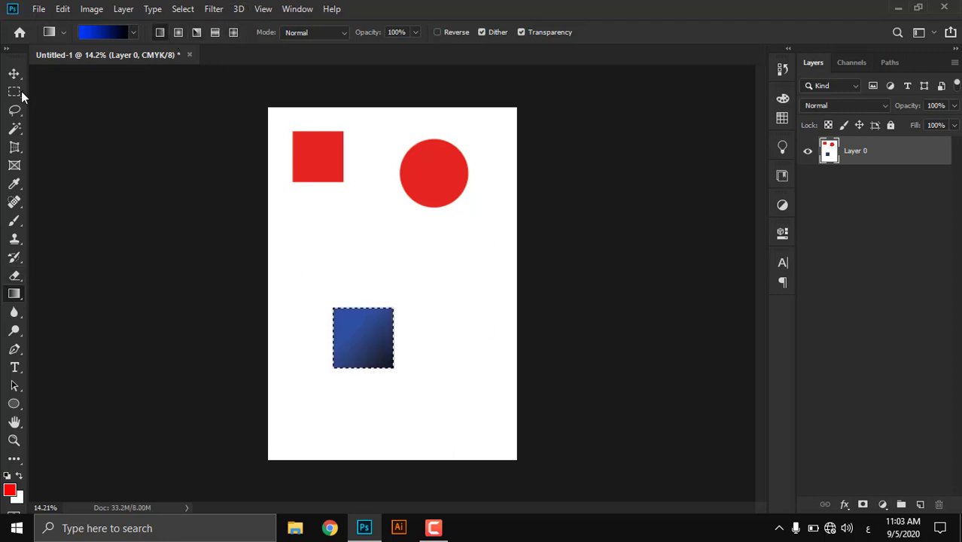
{"action": "key", "text": "ctrl+d"}
{"action": "left_click", "coordinate": [15, 73]}
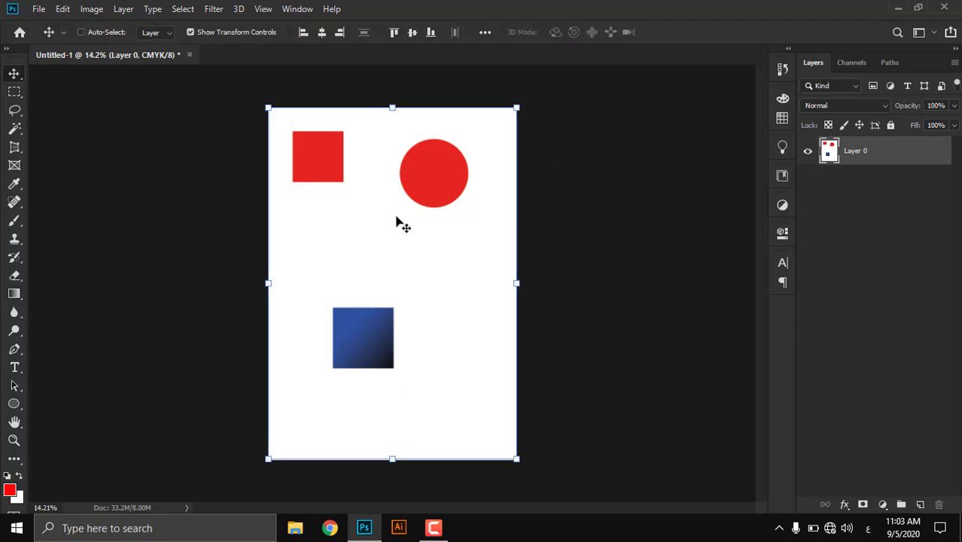
Step: Undo the gradient square, the red circle and the red square's fill, going back to the first square selection
{"action": "key", "text": "z"}
{"action": "left_click_drag", "start_coordinate": [419, 215], "coordinate": [424, 245]}
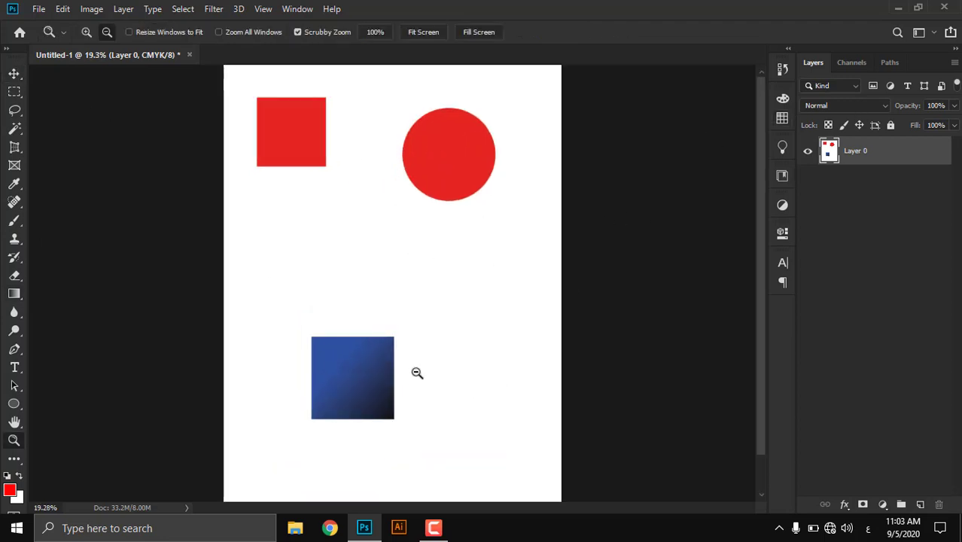
{"action": "left_click_drag", "start_coordinate": [416, 373], "coordinate": [444, 309]}
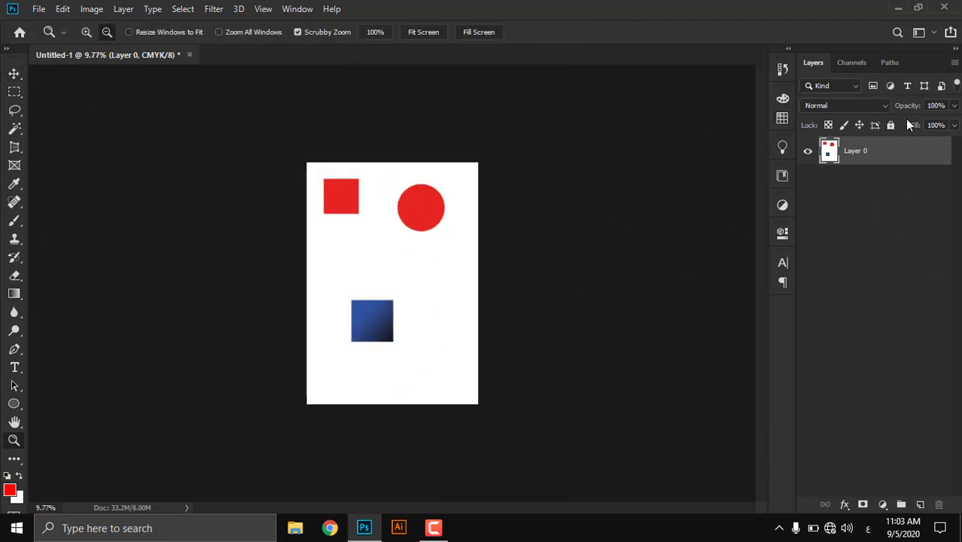
{"action": "key", "text": "ctrl+shift+d"}
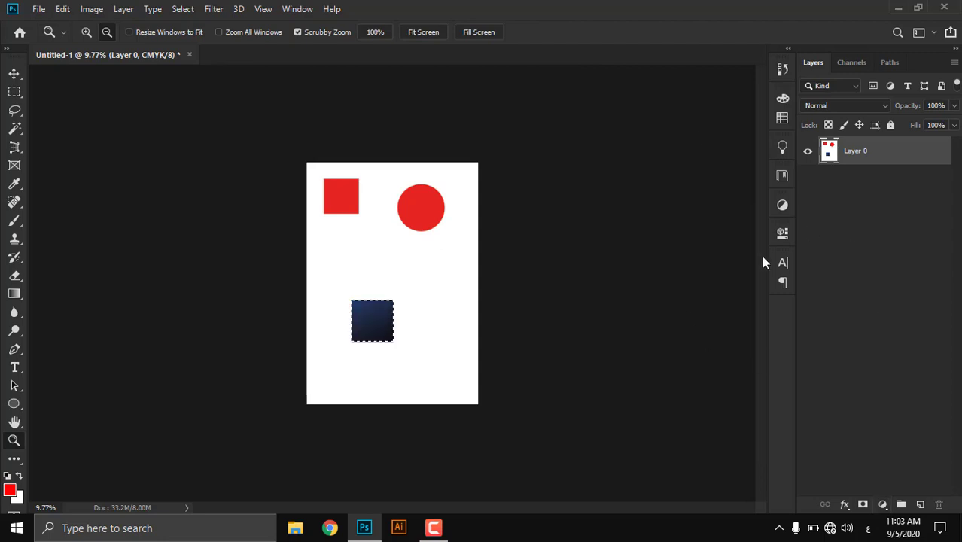
{"action": "key", "text": "ctrl+z"}
{"action": "key", "text": "v"}
{"action": "key", "text": "ctrl+z"}
{"action": "key", "text": "ctrl+z"}
{"action": "key", "text": "ctrl+z"}
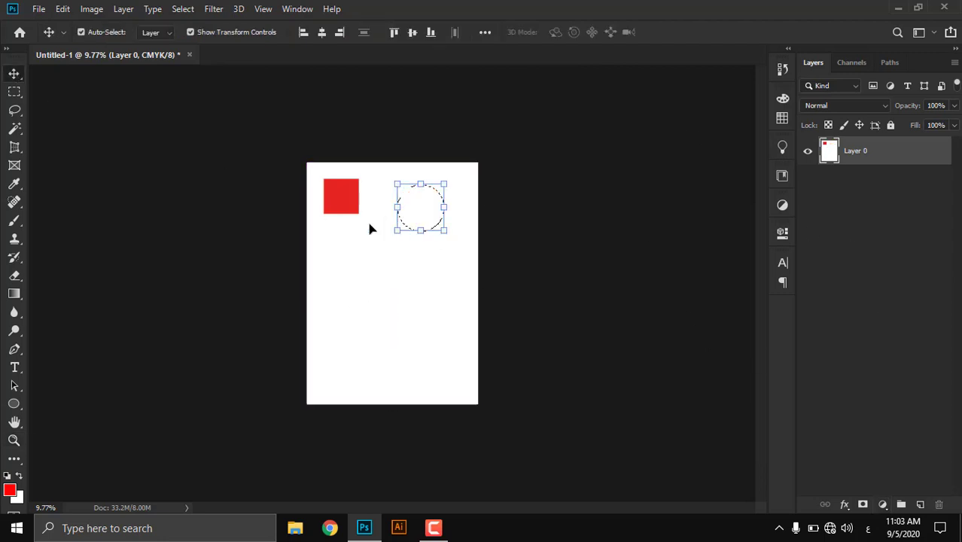
{"action": "key", "text": "ctrl+z"}
{"action": "key", "text": "ctrl+z"}
{"action": "key", "text": "ctrl+z"}
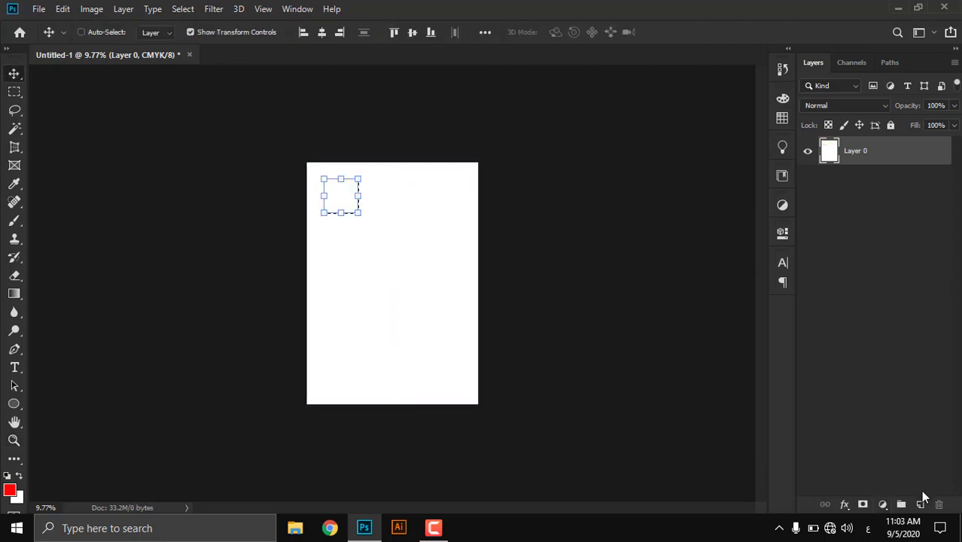
Step: Add a new layer above Layer 0 and fill the square selection on it with the red foreground colour
{"action": "left_click", "coordinate": [921, 502]}
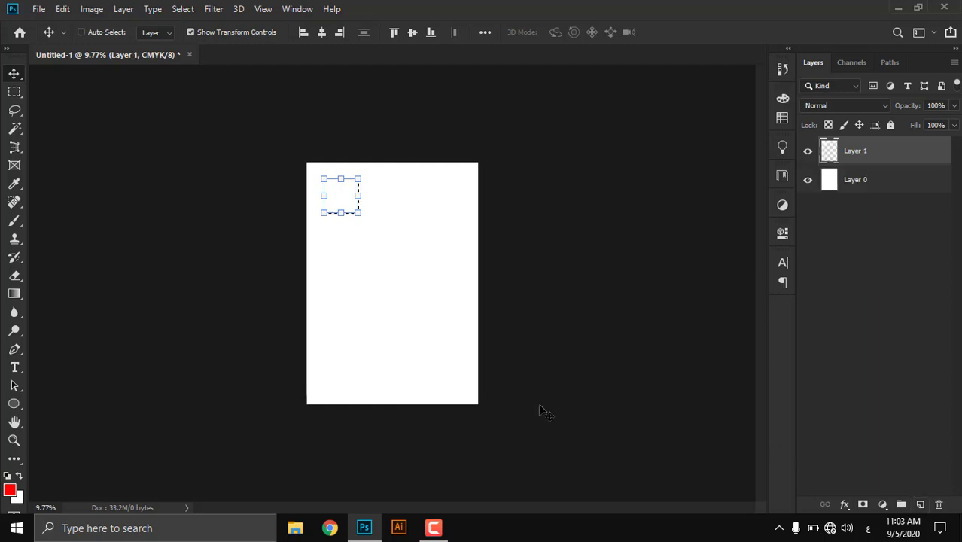
{"action": "key", "text": "alt+BackSpace"}
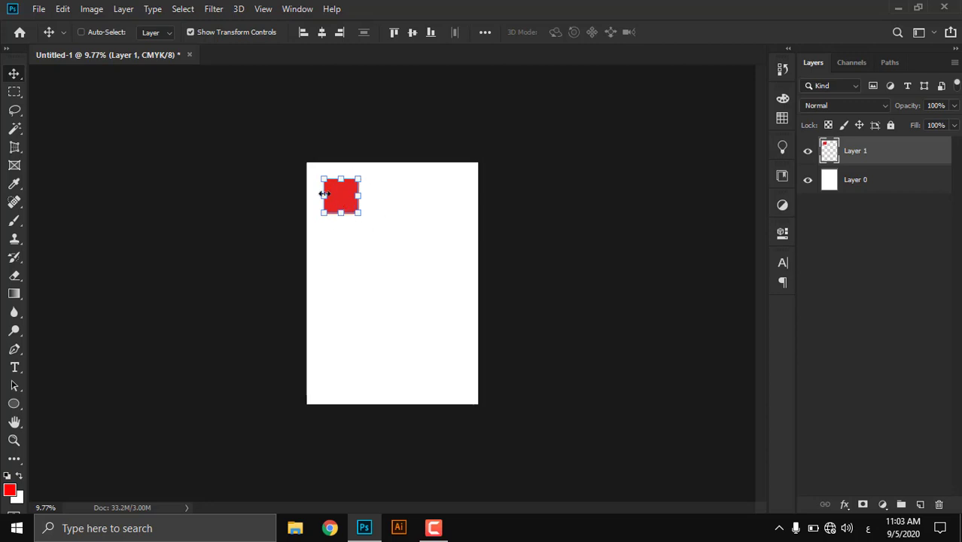
Step: Examine the file formats offered for saving the document, and close the save dialog without saving
{"action": "left_click", "coordinate": [36, 9]}
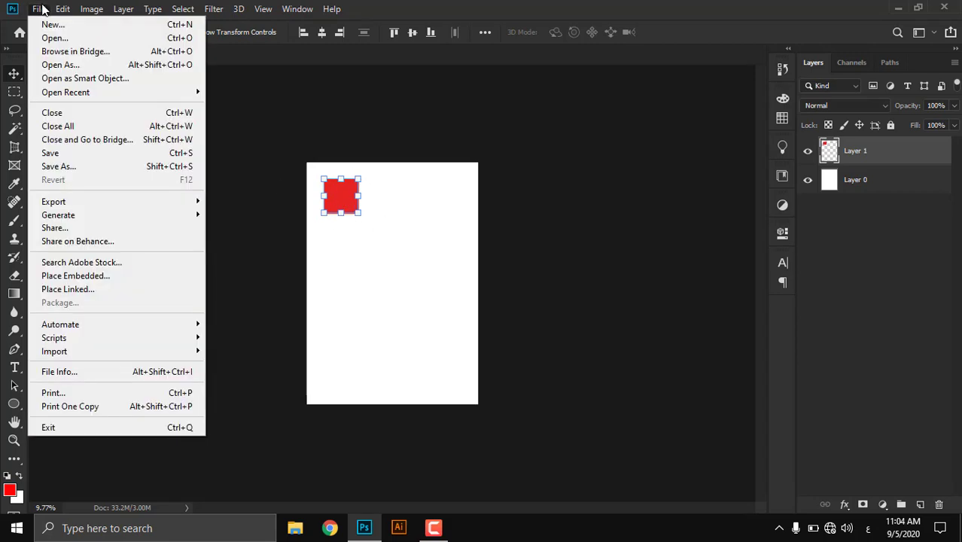
{"action": "left_click", "coordinate": [76, 154]}
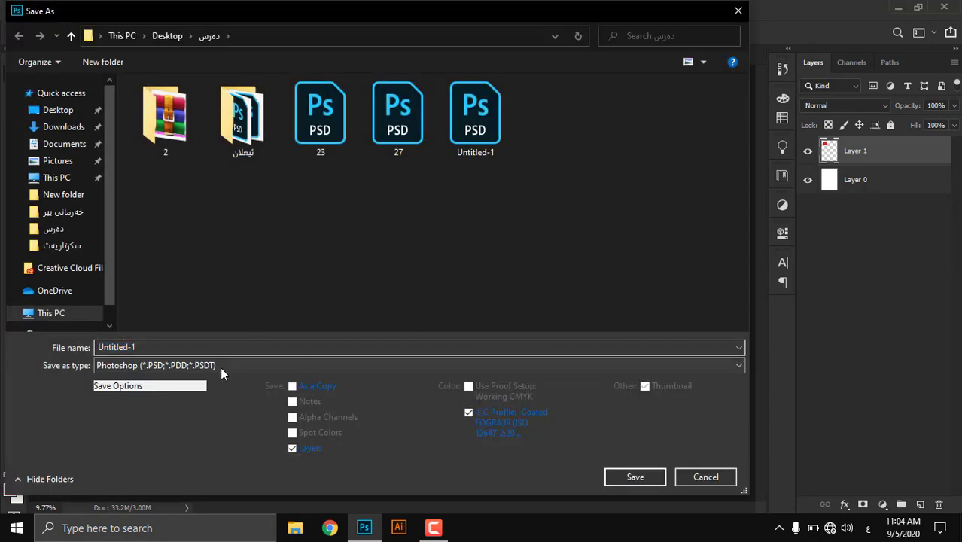
{"action": "left_click", "coordinate": [220, 366]}
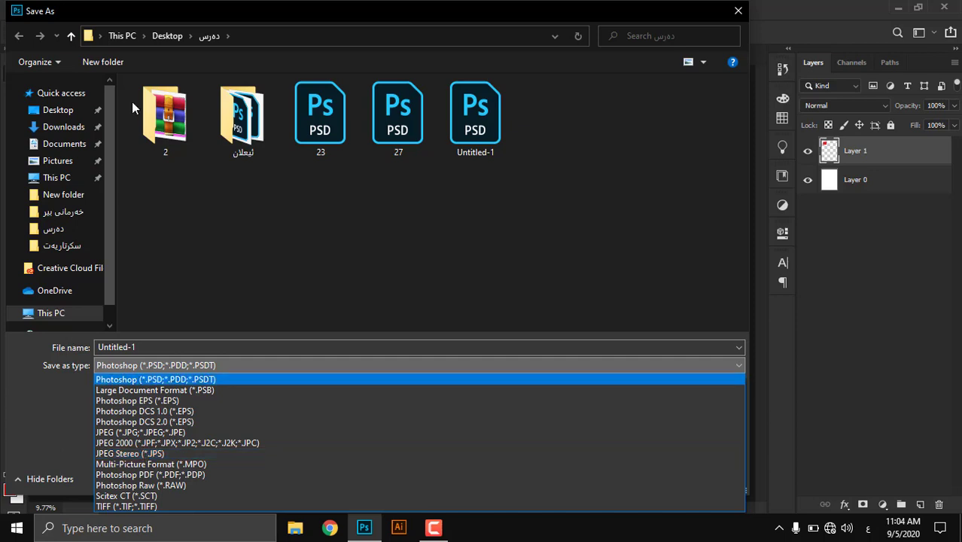
{"action": "left_click", "coordinate": [554, 209]}
{"action": "left_click", "coordinate": [706, 474]}
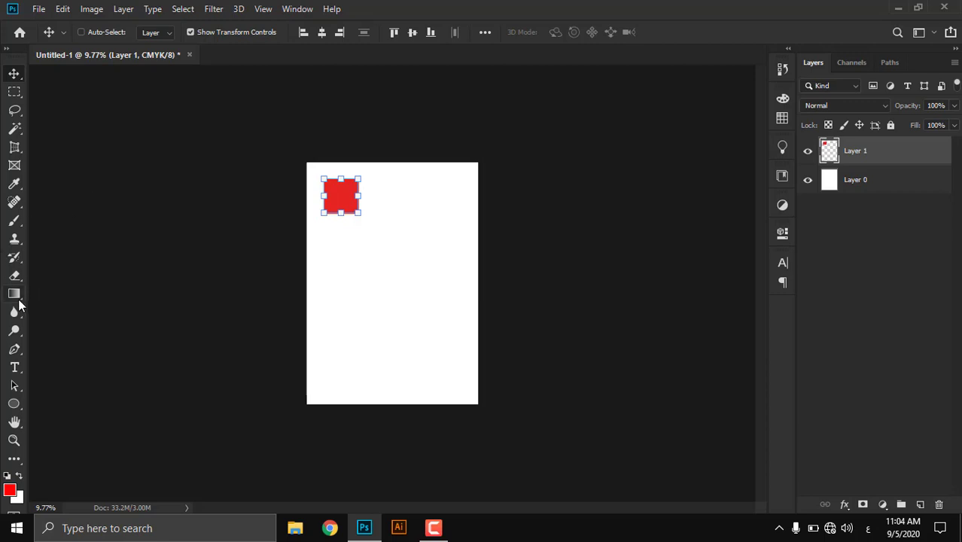
{"action": "left_click", "coordinate": [14, 368]}
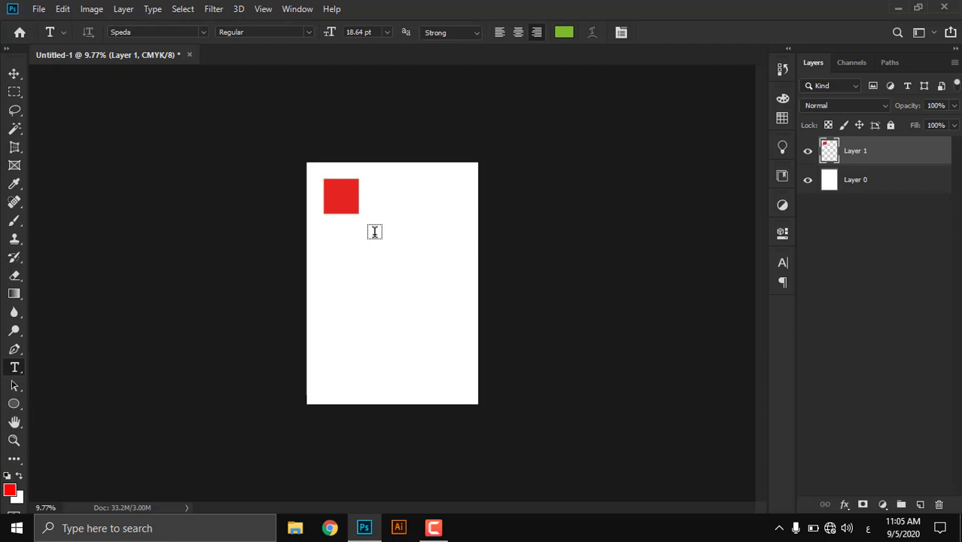
{"action": "left_click", "coordinate": [433, 528]}
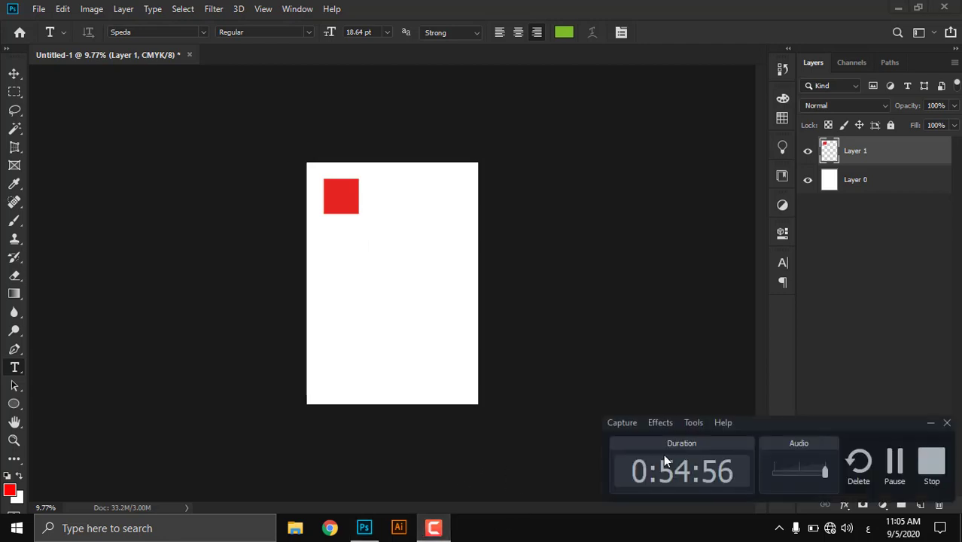
{"action": "left_click", "coordinate": [930, 464]}
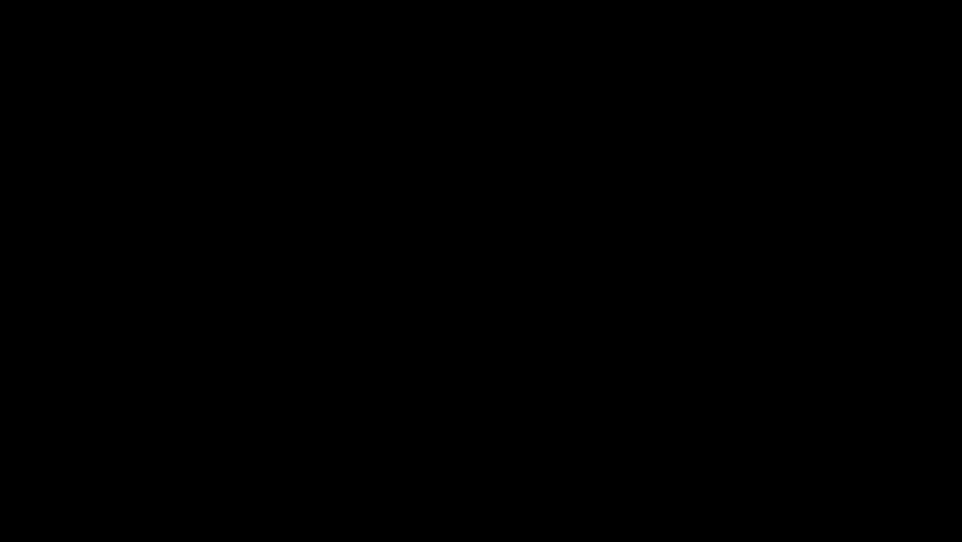